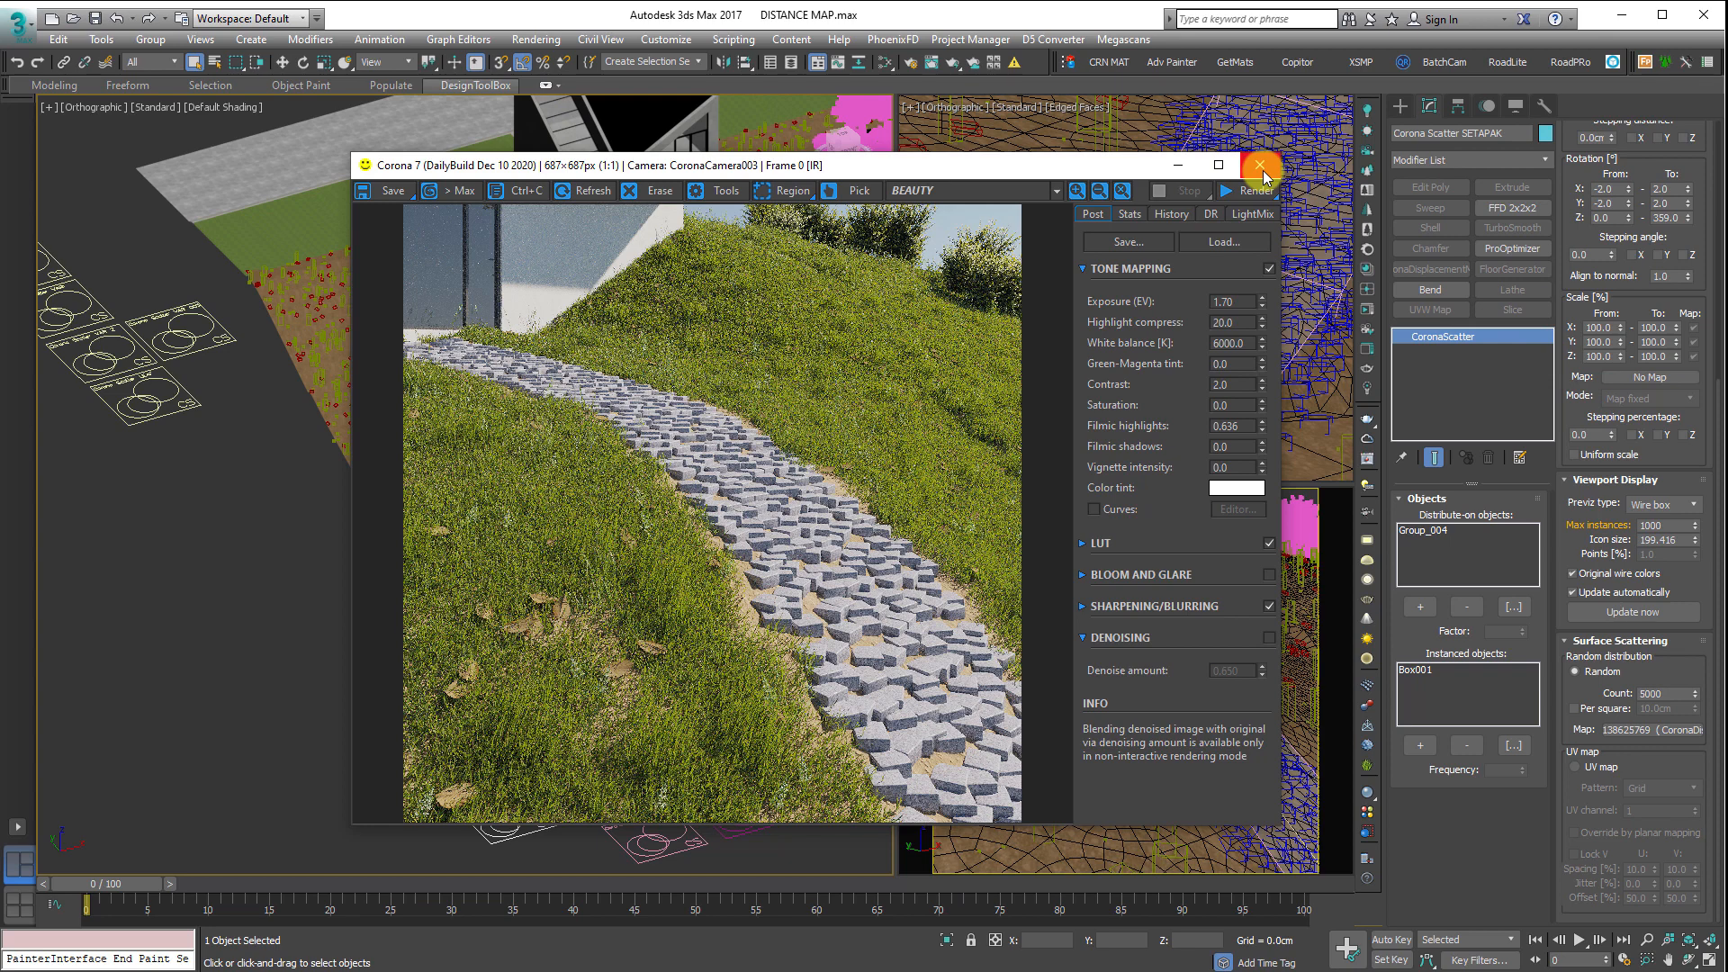
- Close the render window and examine the Corona Scatter SETAPAK, its source stone and the scattered stone path on the slope
{"action": "left_click", "coordinate": [1260, 166]}
{"action": "scroll", "coordinate": [505, 613], "scroll_direction": "up", "scroll_amount": 5}
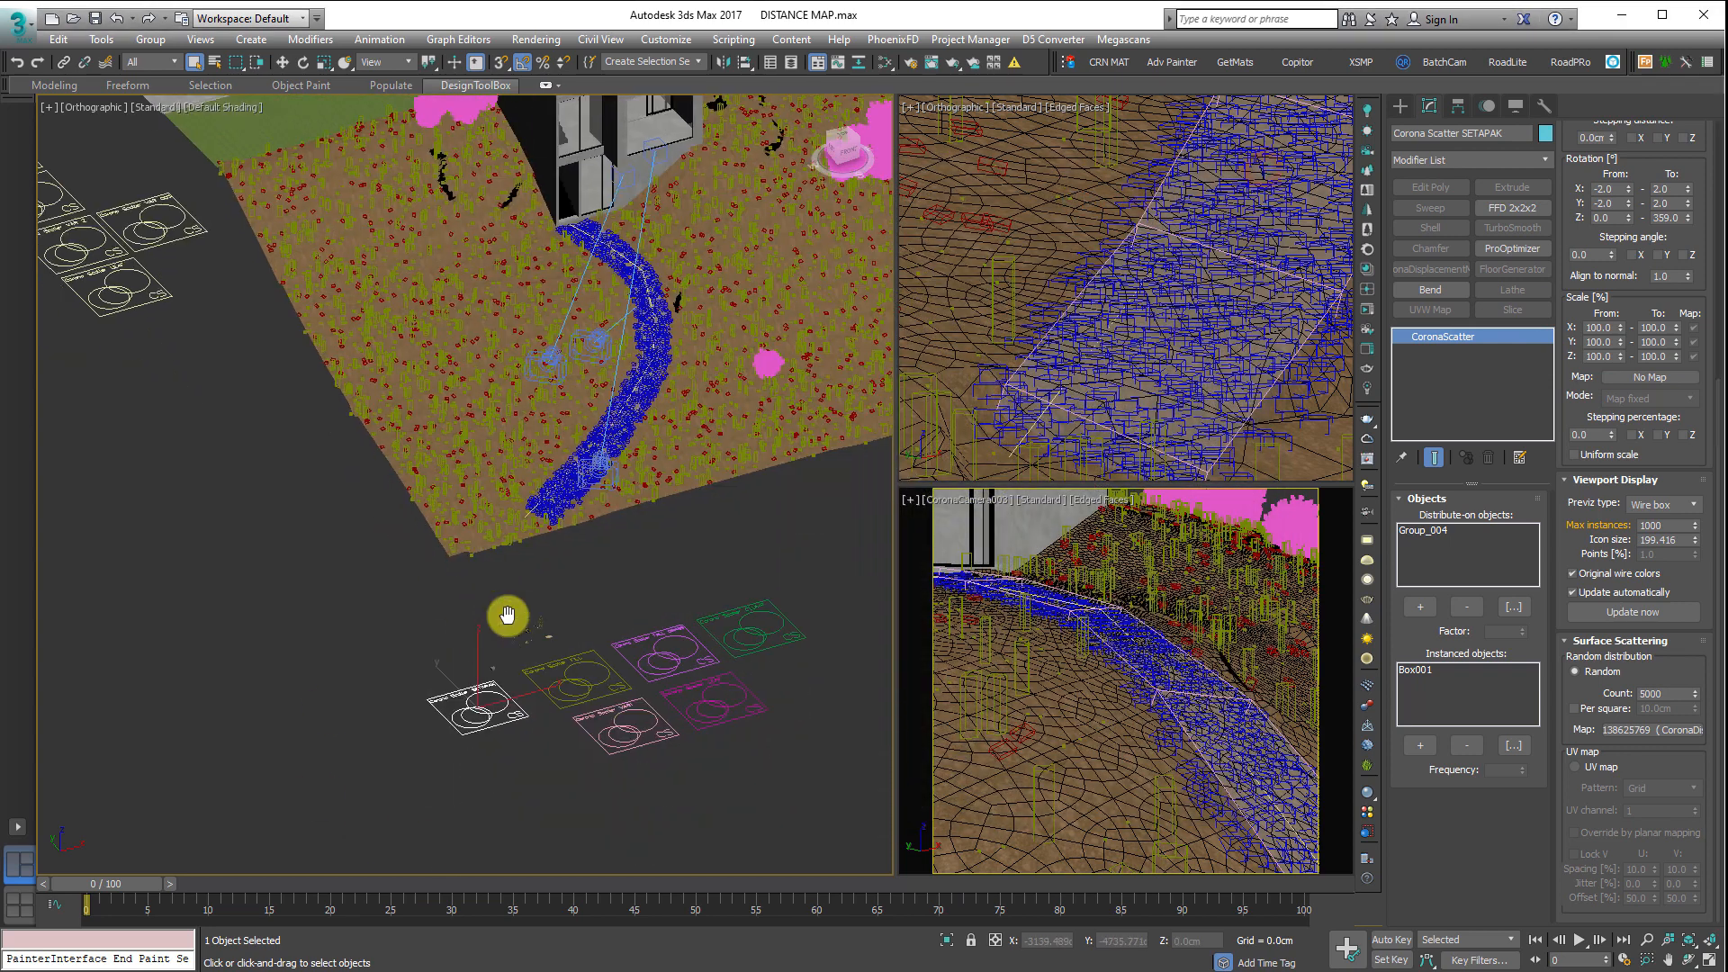
{"action": "scroll", "coordinate": [445, 744], "scroll_direction": "up", "scroll_amount": 5}
{"action": "scroll", "coordinate": [405, 648], "scroll_direction": "up", "scroll_amount": 5}
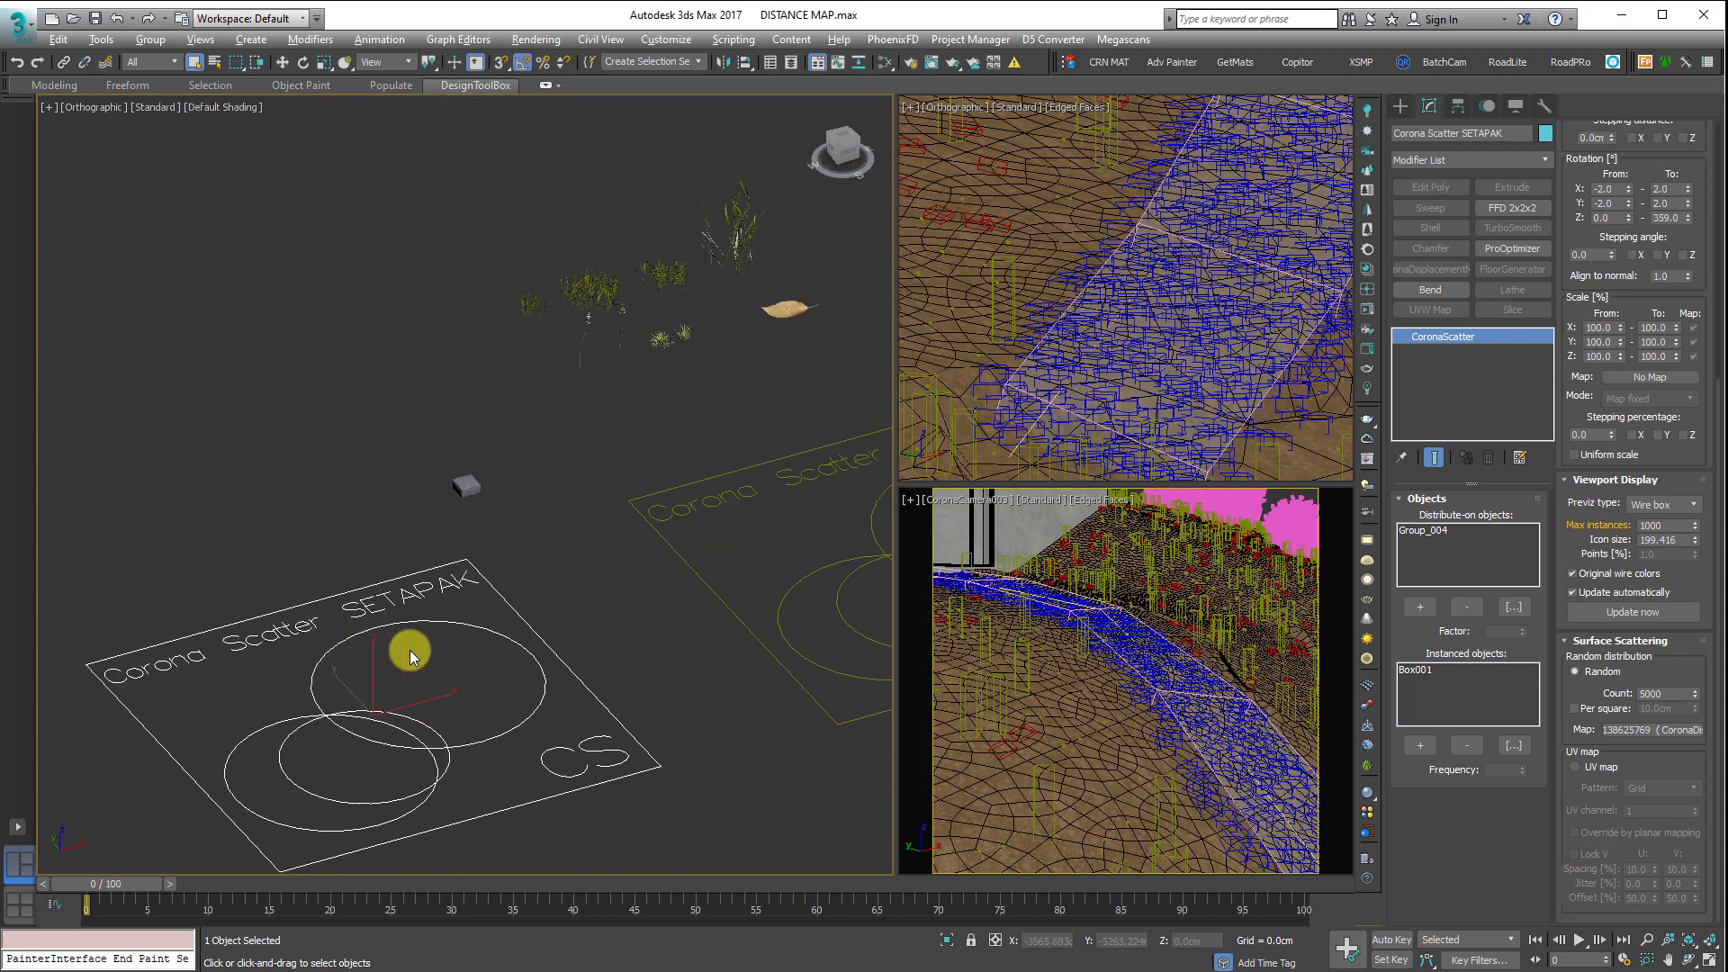
{"action": "middle_click_drag", "start_coordinate": [403, 678], "coordinate": [521, 643]}
{"action": "scroll", "coordinate": [537, 524], "scroll_direction": "down", "scroll_amount": 5}
{"action": "scroll", "coordinate": [643, 516], "scroll_direction": "up", "scroll_amount": 3}
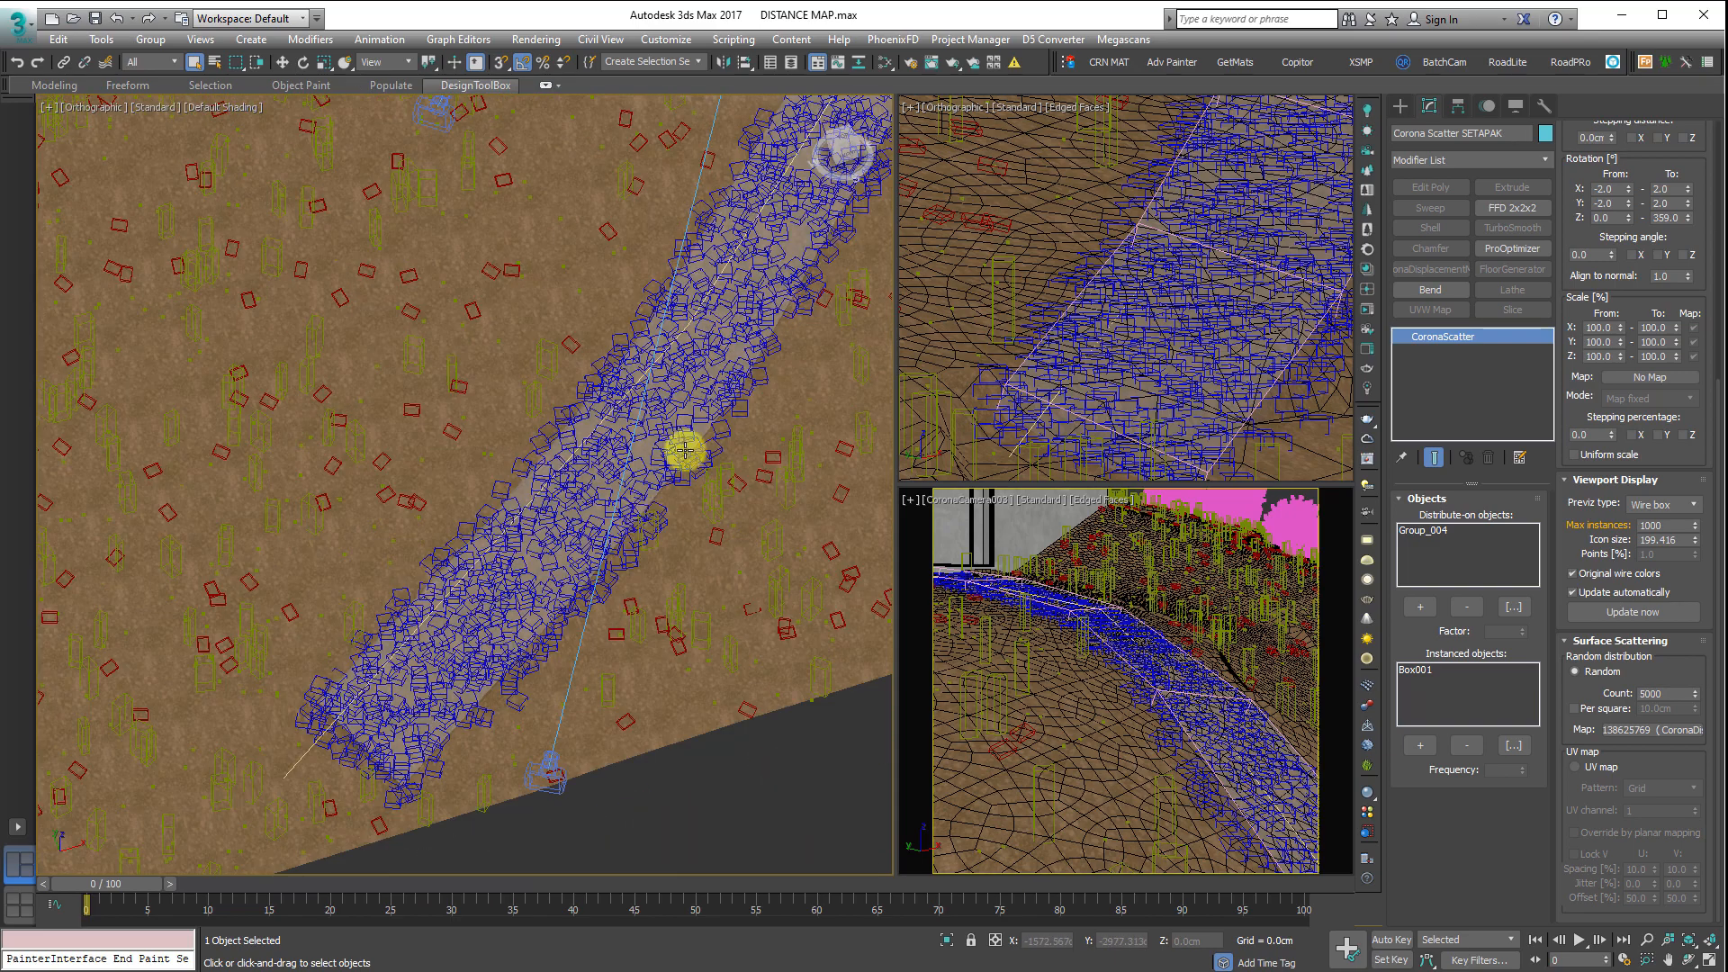
{"action": "middle_click_drag", "start_coordinate": [687, 451], "coordinate": [416, 860]}
{"action": "scroll", "coordinate": [630, 300], "scroll_direction": "down", "scroll_amount": 5}
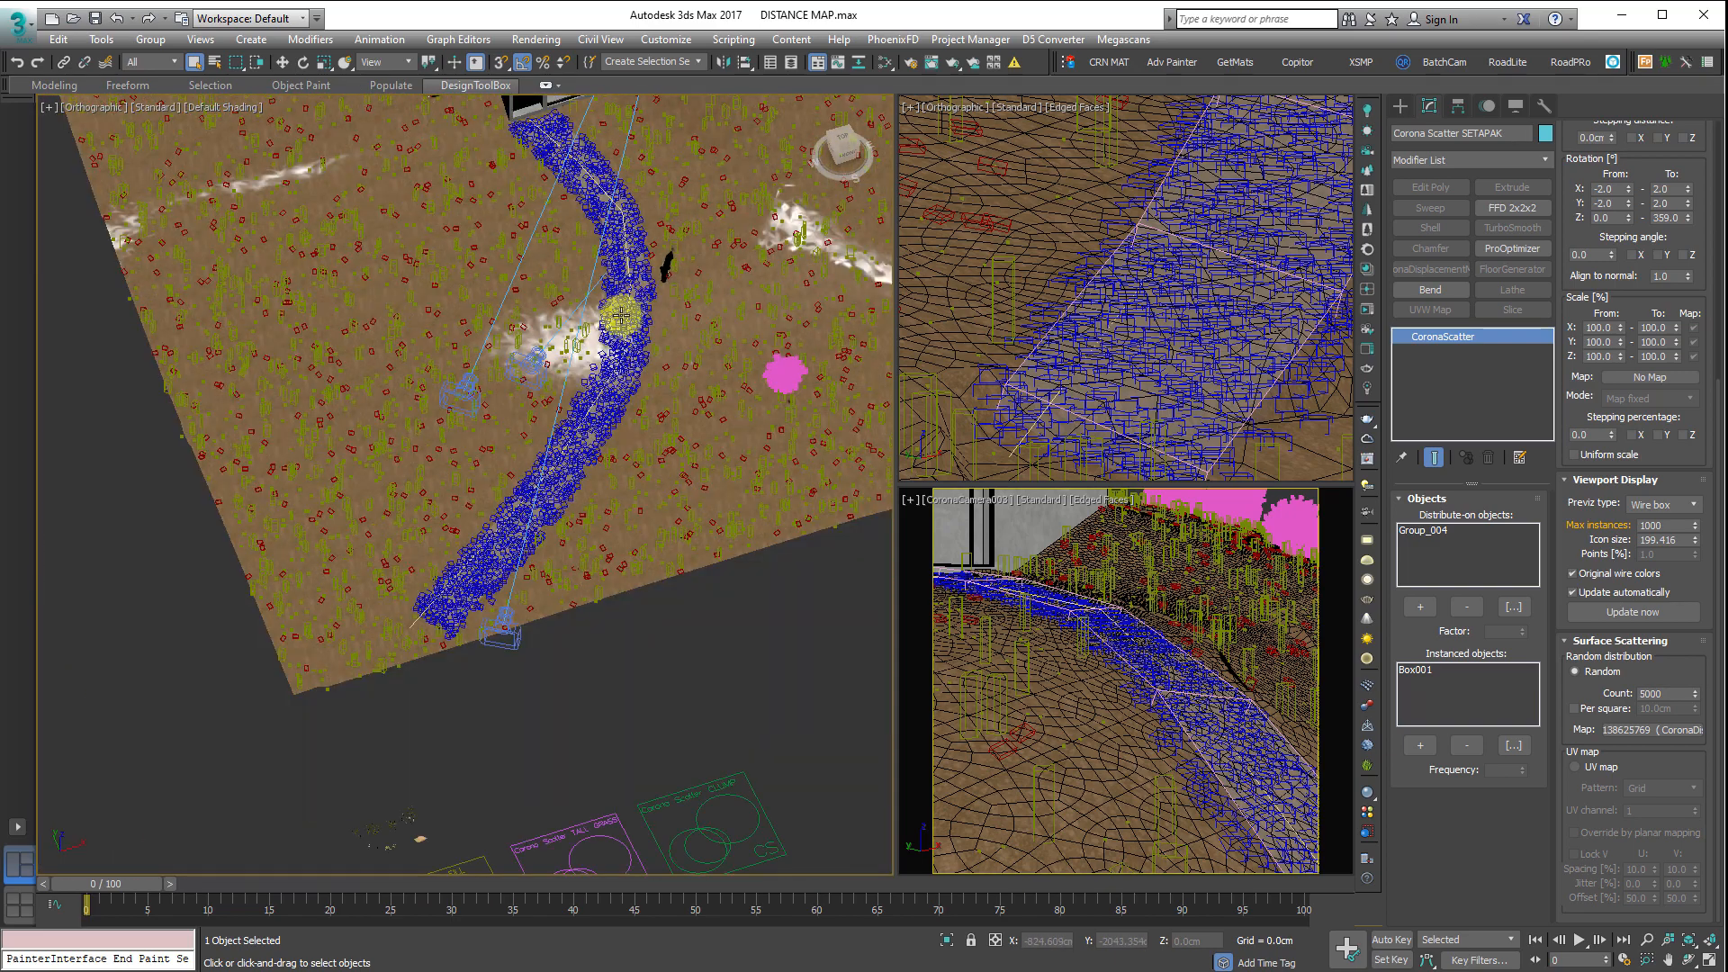
{"action": "scroll", "coordinate": [417, 667], "scroll_direction": "up", "scroll_amount": 3}
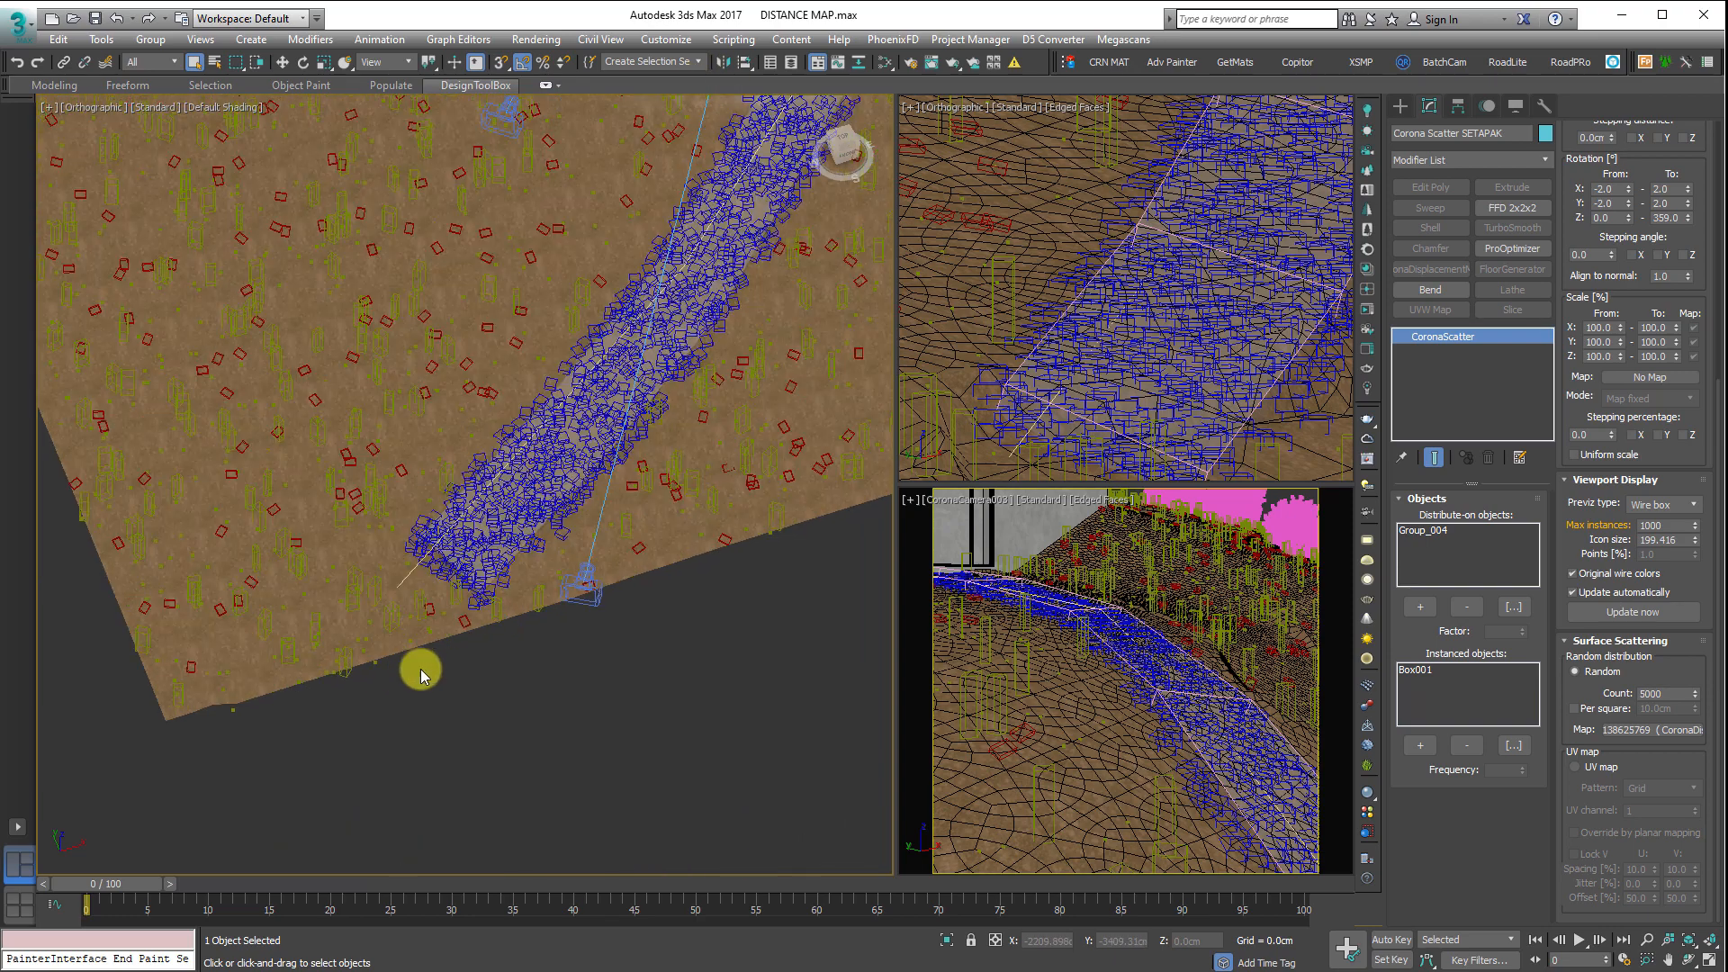
{"action": "scroll", "coordinate": [494, 359], "scroll_direction": "up", "scroll_amount": 4}
- Delete the Corona Scatter SETAPAK object that distributes stones along the path
{"action": "left_click", "coordinate": [462, 414]}
{"action": "scroll", "coordinate": [540, 320], "scroll_direction": "down", "scroll_amount": 8}
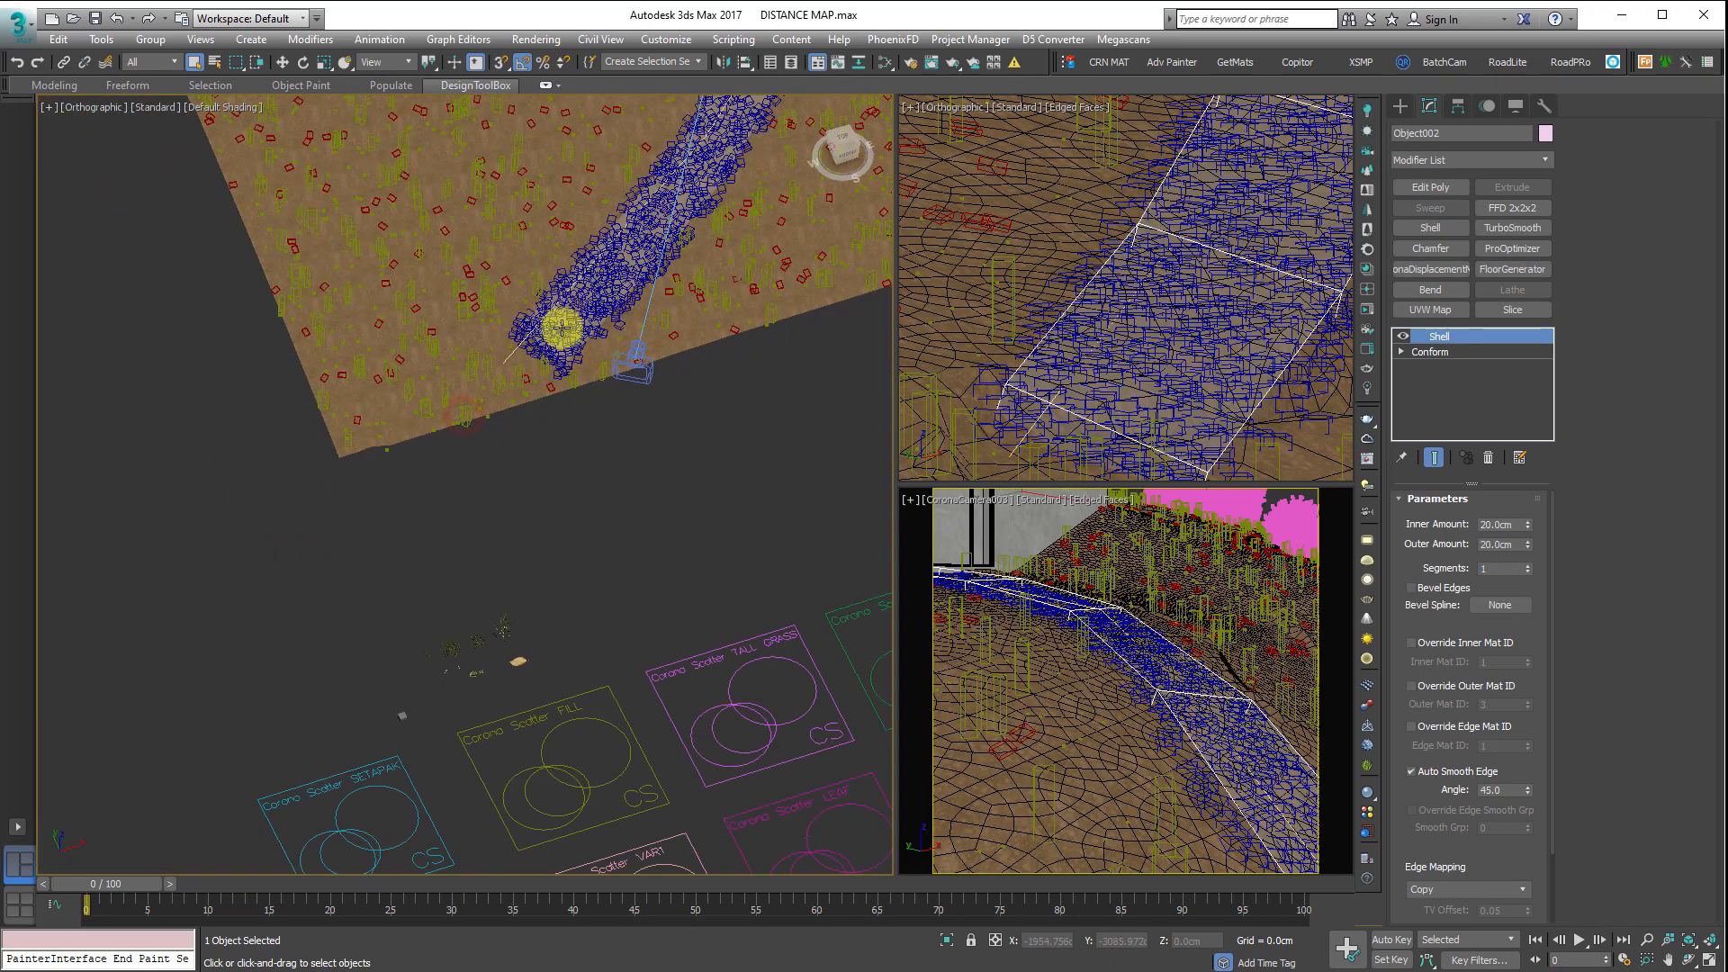
{"action": "left_click_drag", "start_coordinate": [521, 344], "coordinate": [518, 340]}
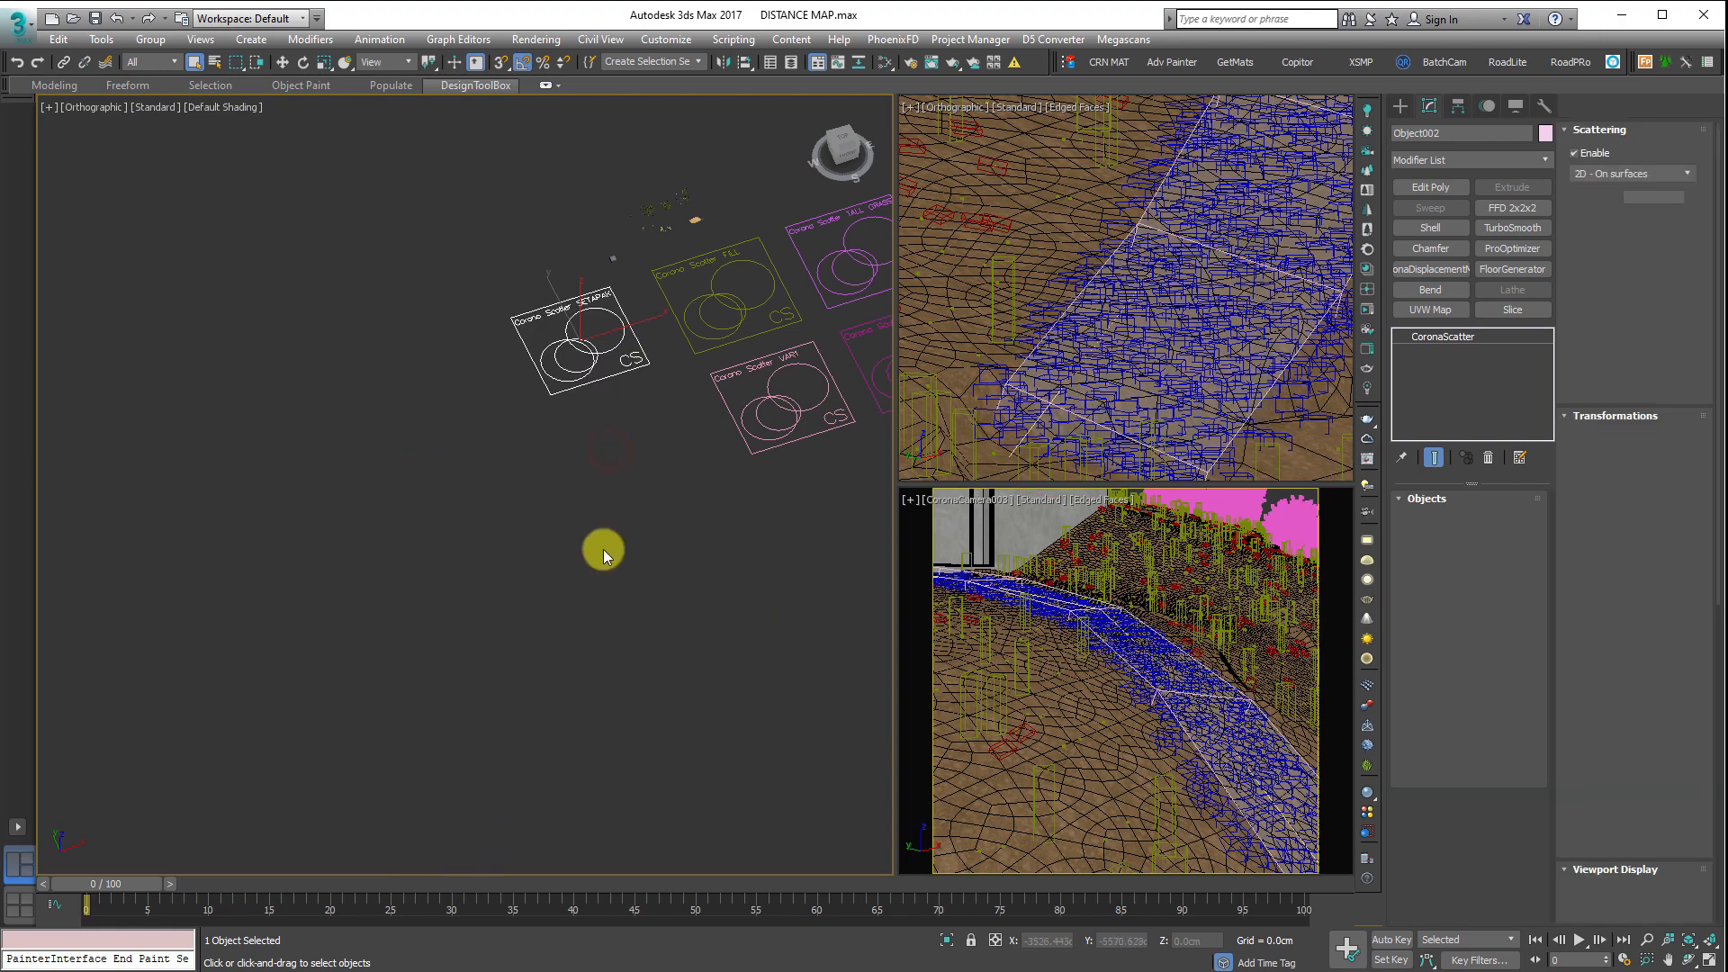
{"action": "key", "text": "Delete"}
- Delete the path surface on the slope and the guide line running along it
{"action": "middle_click_drag", "start_coordinate": [656, 448], "coordinate": [489, 779]}
{"action": "middle_click_drag", "start_coordinate": [608, 260], "coordinate": [498, 533]}
{"action": "scroll", "coordinate": [497, 532], "scroll_direction": "up", "scroll_amount": 5}
{"action": "left_click", "coordinate": [432, 609]}
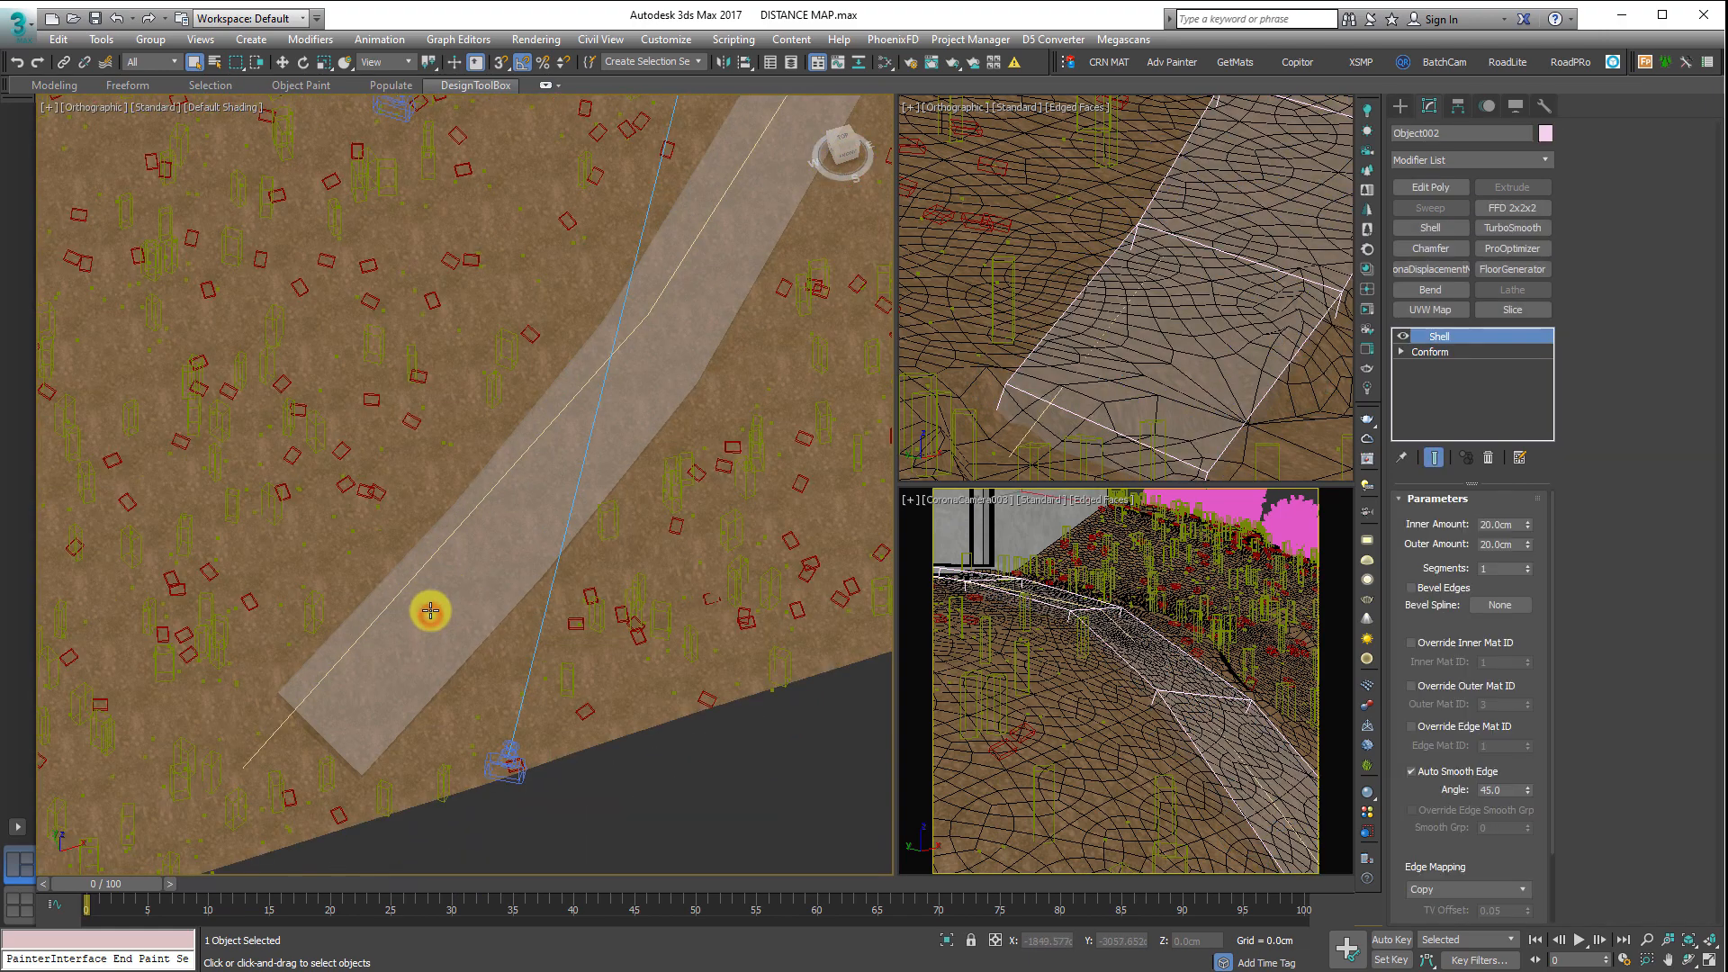
{"action": "scroll", "coordinate": [298, 688], "scroll_direction": "up", "scroll_amount": 2}
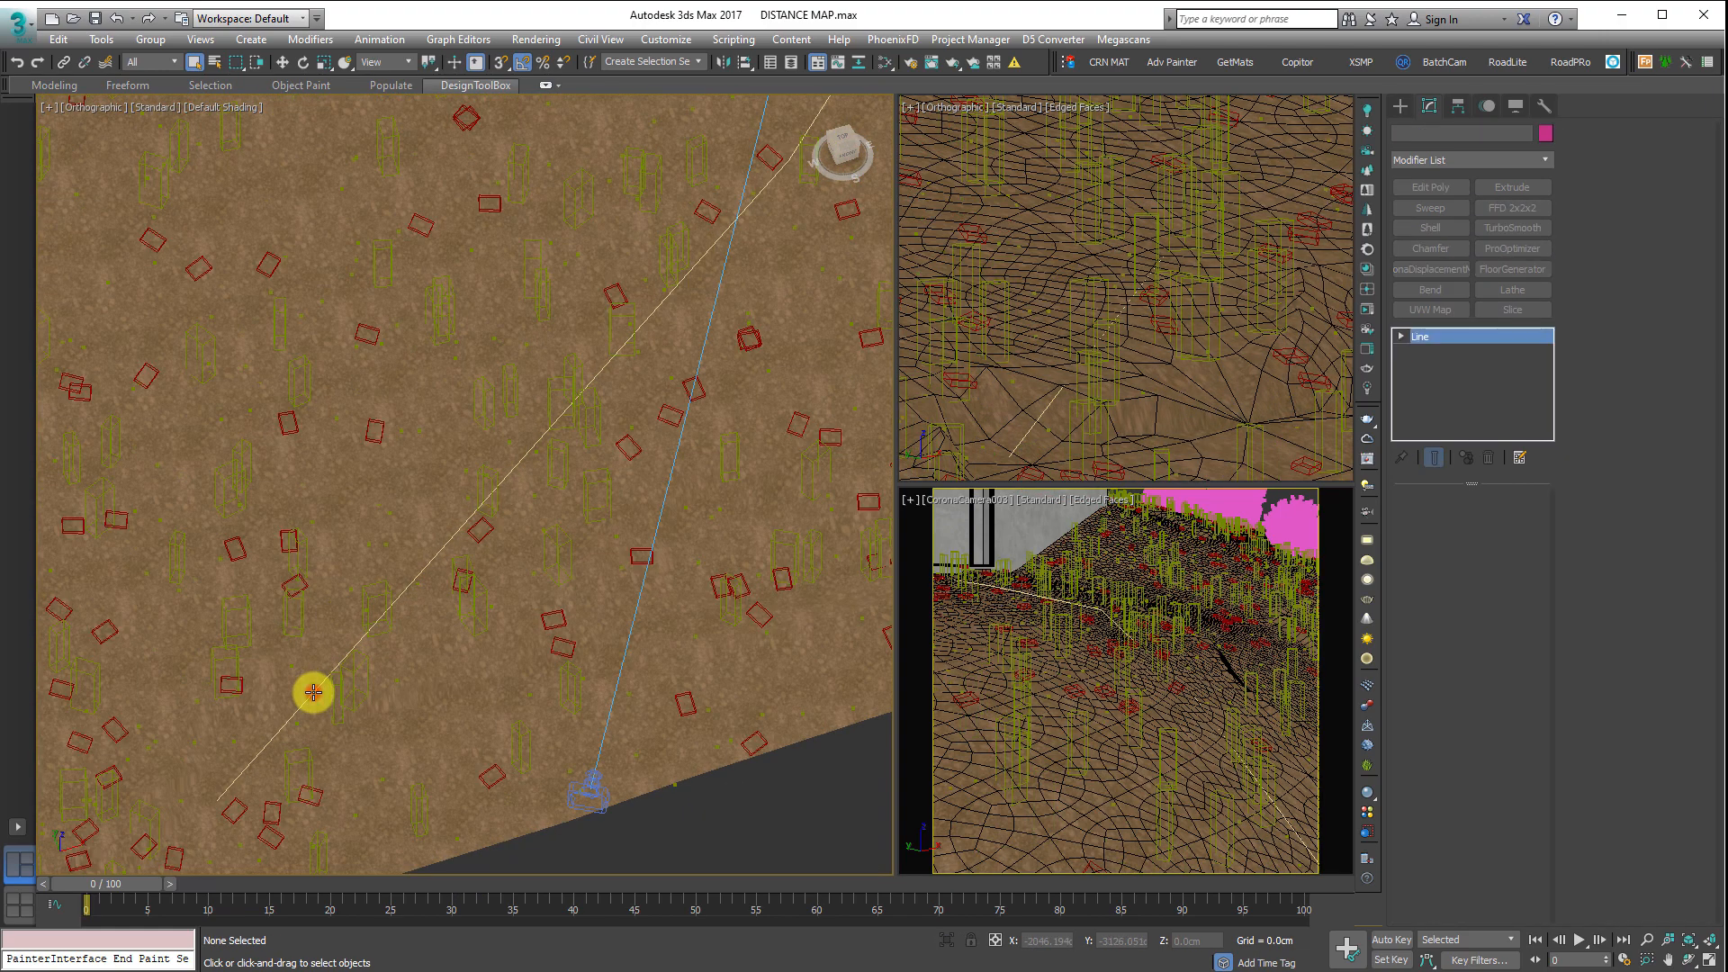
{"action": "left_click", "coordinate": [314, 692]}
{"action": "key", "text": "Delete"}
- Run an interactive Corona render of the CoronaCamera003 view to check the slope without the path, and close it
{"action": "scroll", "coordinate": [312, 685], "scroll_direction": "down", "scroll_amount": 5}
{"action": "middle_click_drag", "start_coordinate": [585, 678], "coordinate": [569, 556]}
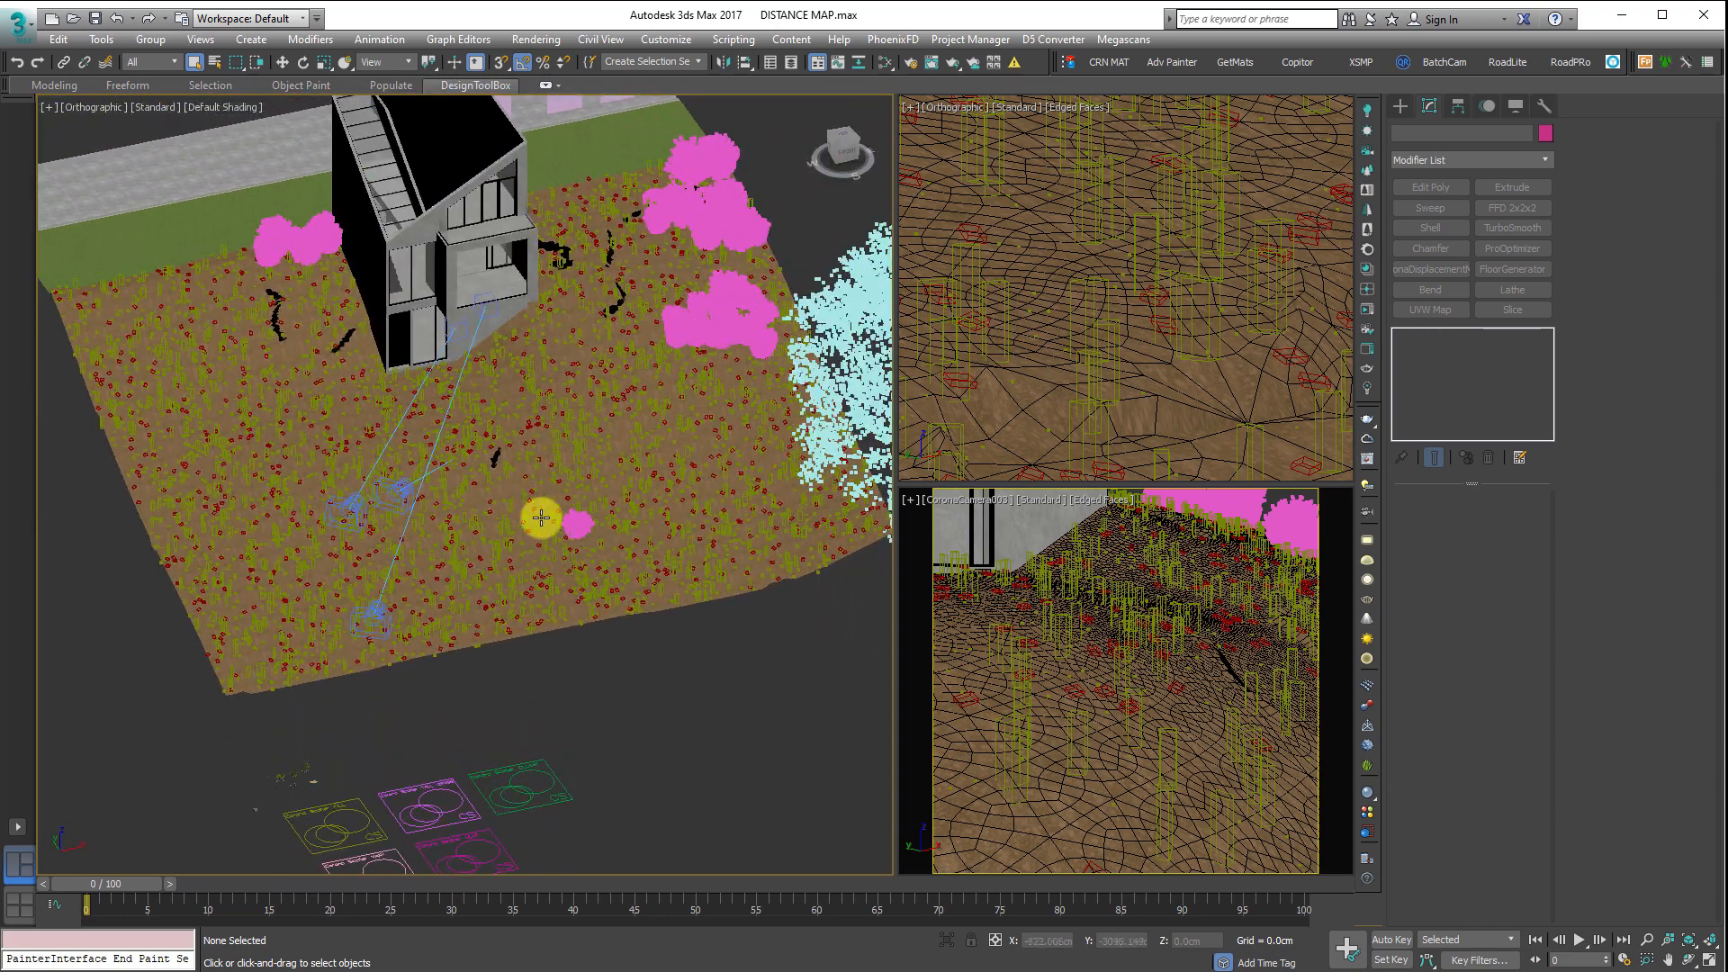
{"action": "key", "text": "alt+w"}
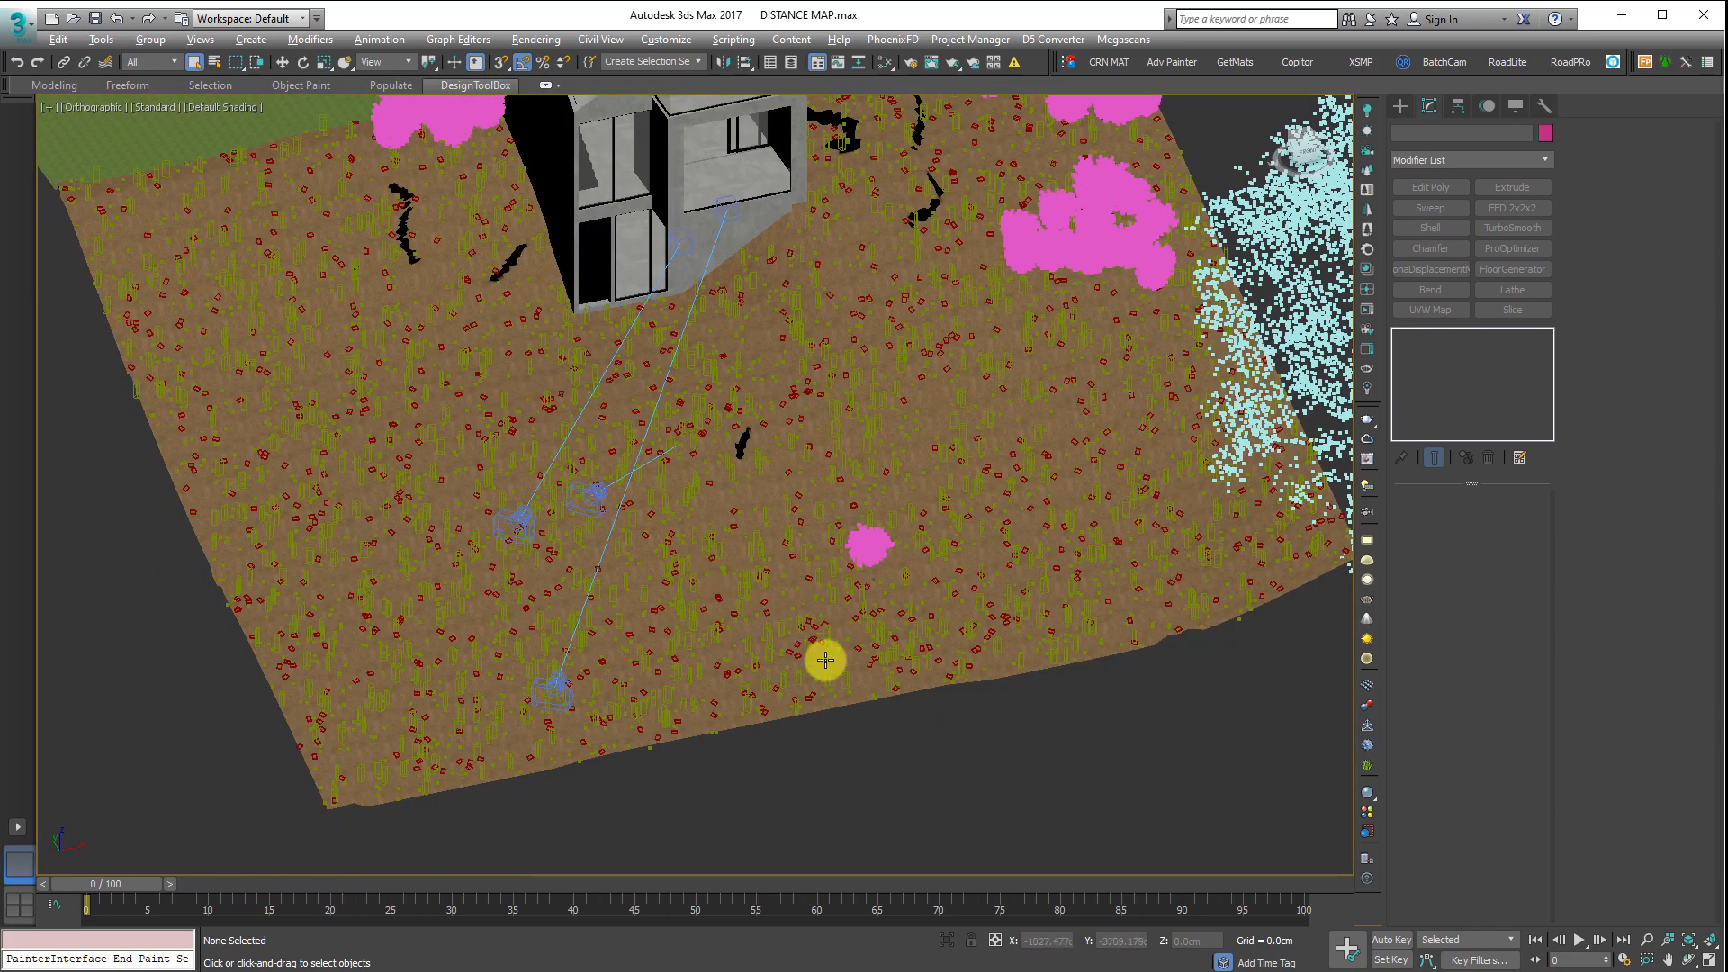
{"action": "key", "text": "alt+w"}
{"action": "right_click", "coordinate": [1254, 694]}
{"action": "key", "text": "alt+w"}
{"action": "right_click", "coordinate": [1084, 427]}
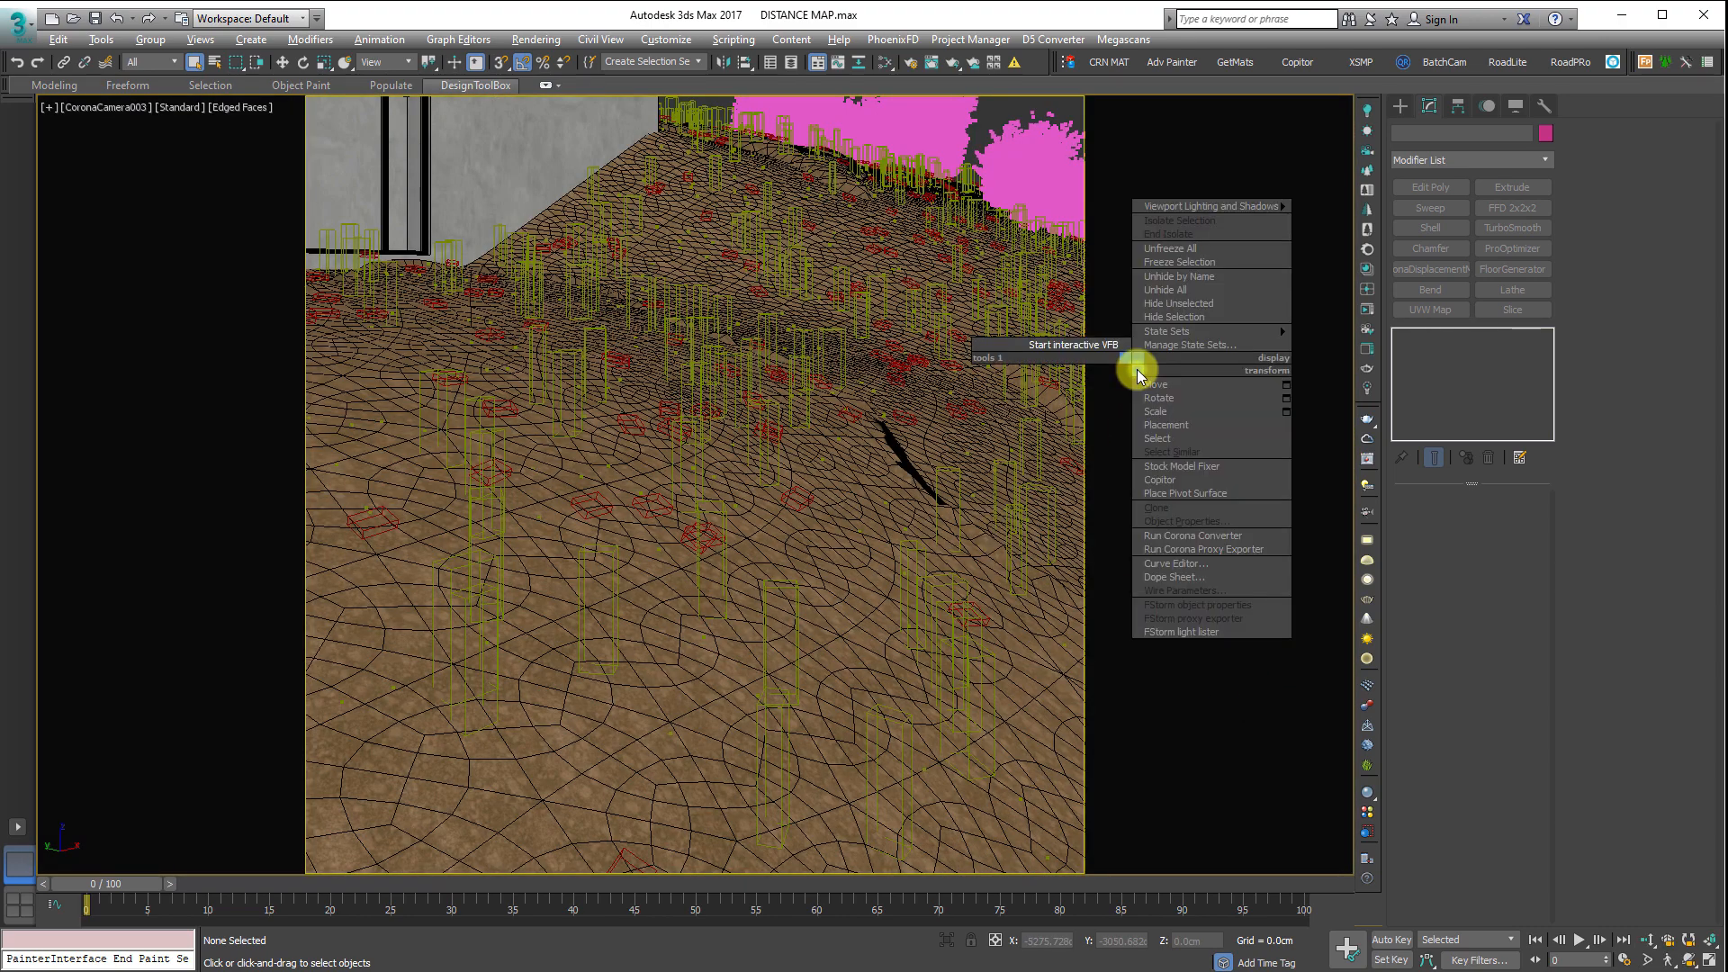
{"action": "left_click", "coordinate": [1091, 348]}
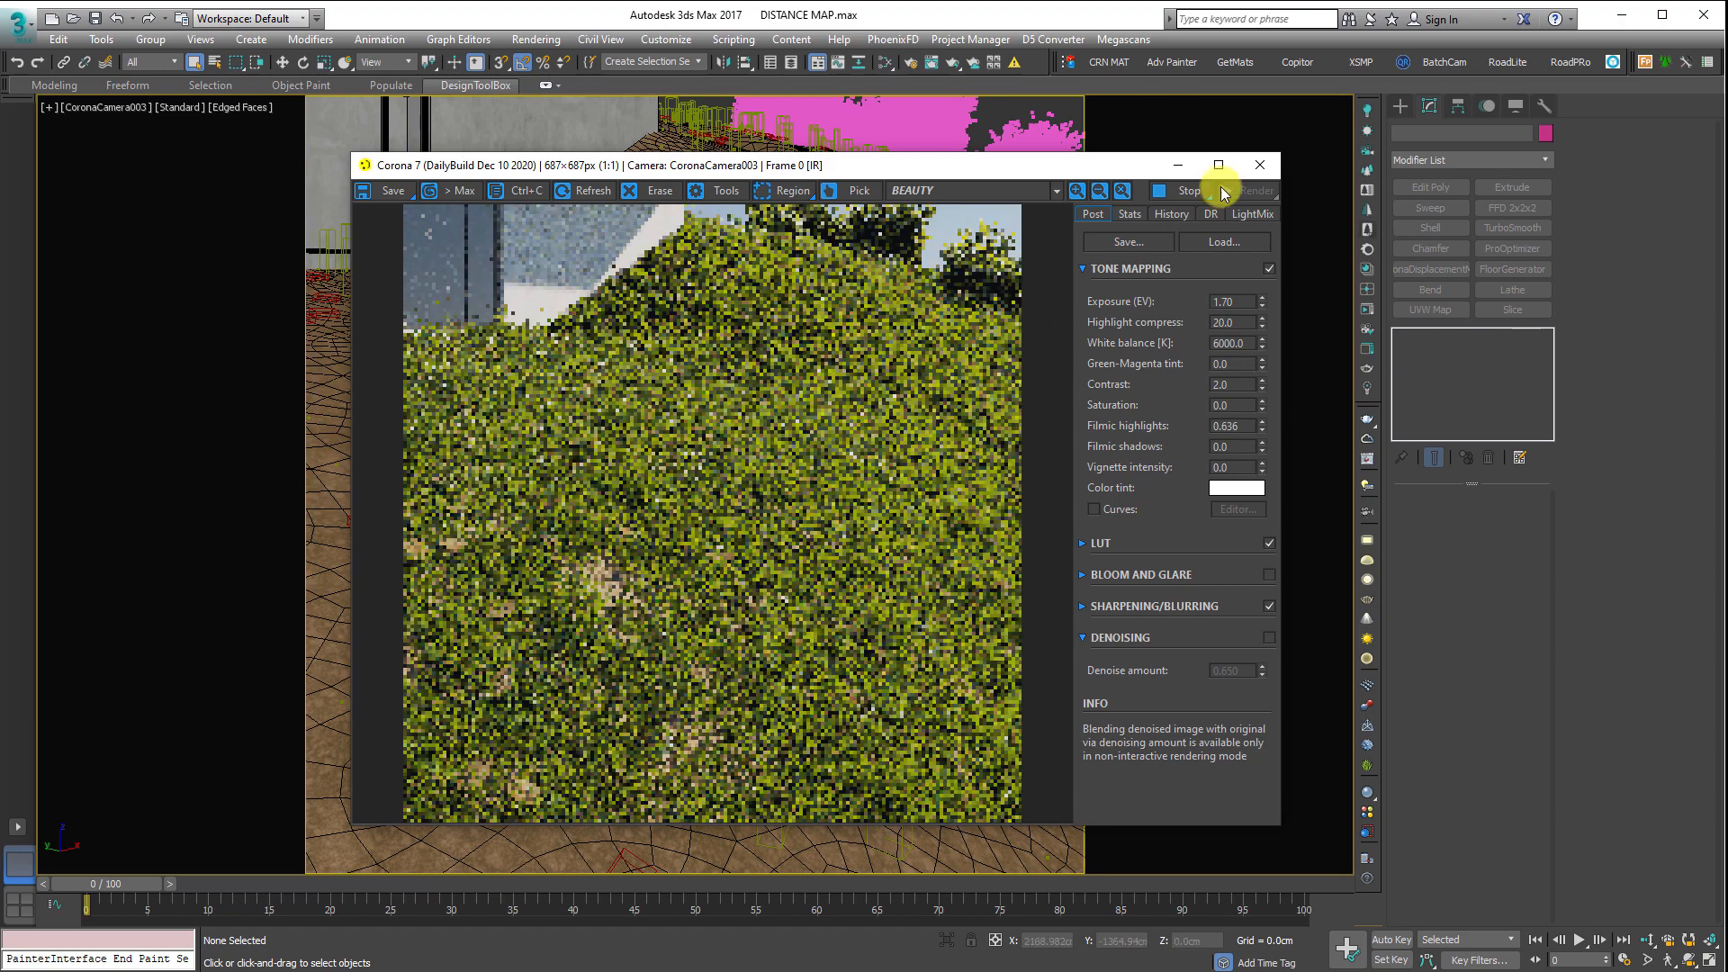
{"action": "left_click", "coordinate": [1260, 163]}
{"action": "key", "text": "alt+w"}
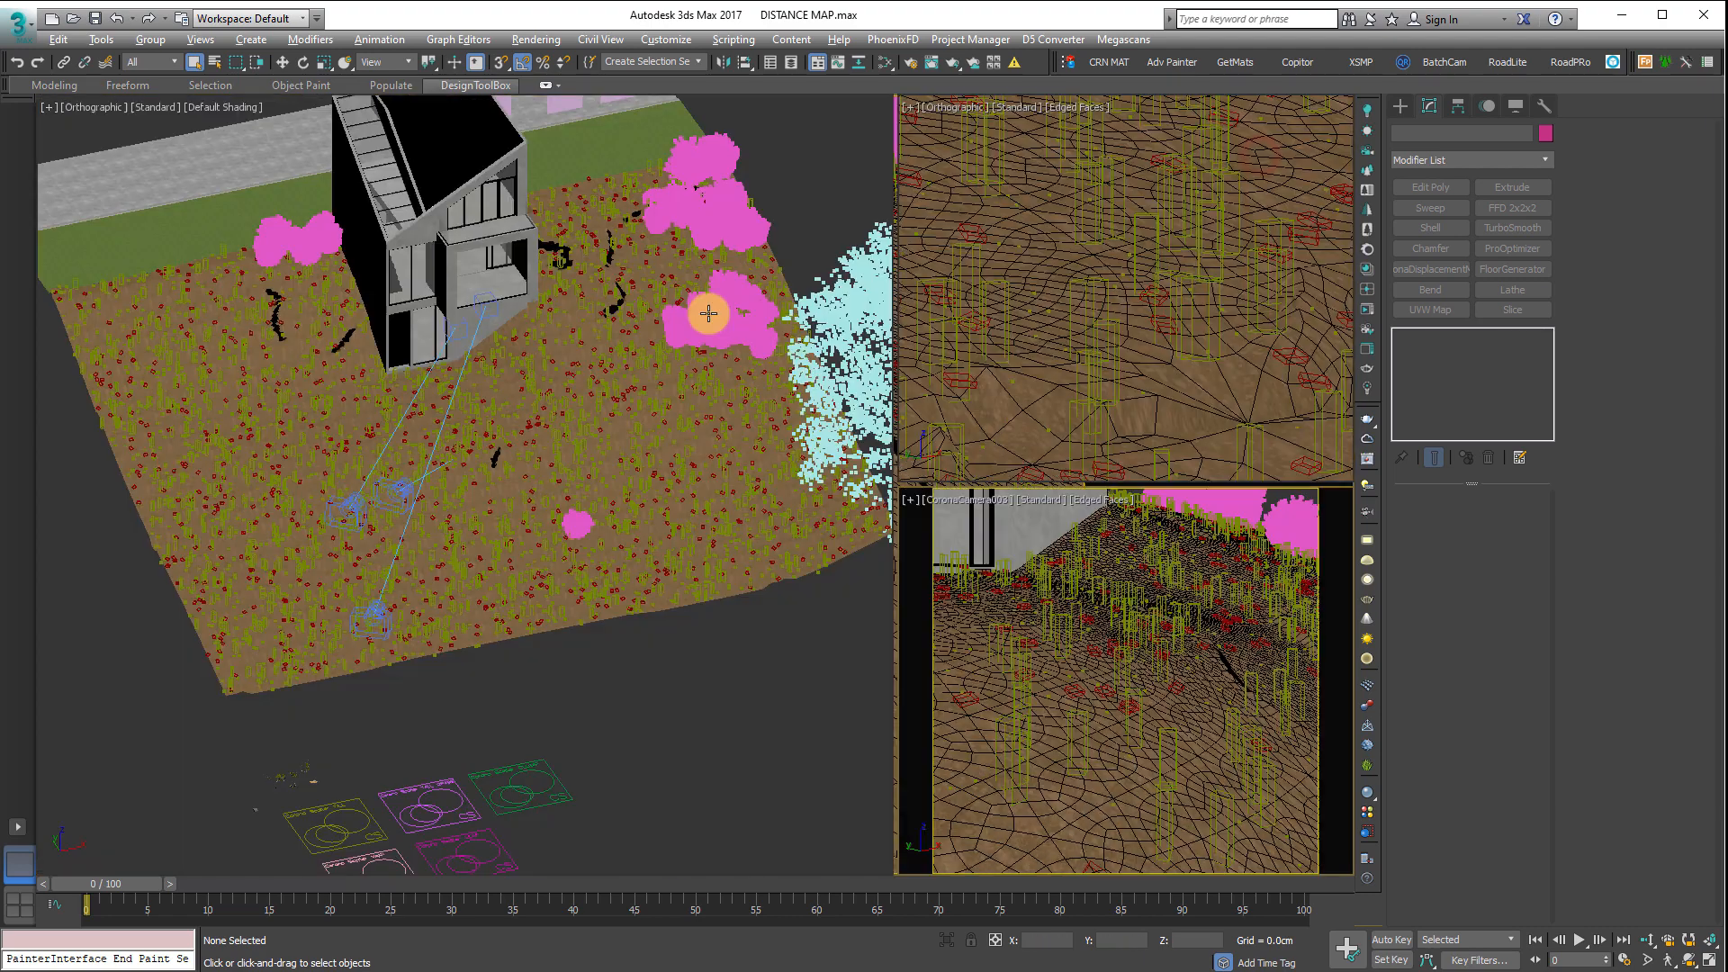
- Delete the leftover curved path strip beside the terrain in the top view
{"action": "key", "text": "t"}
{"action": "scroll", "coordinate": [648, 375], "scroll_direction": "down", "scroll_amount": 4}
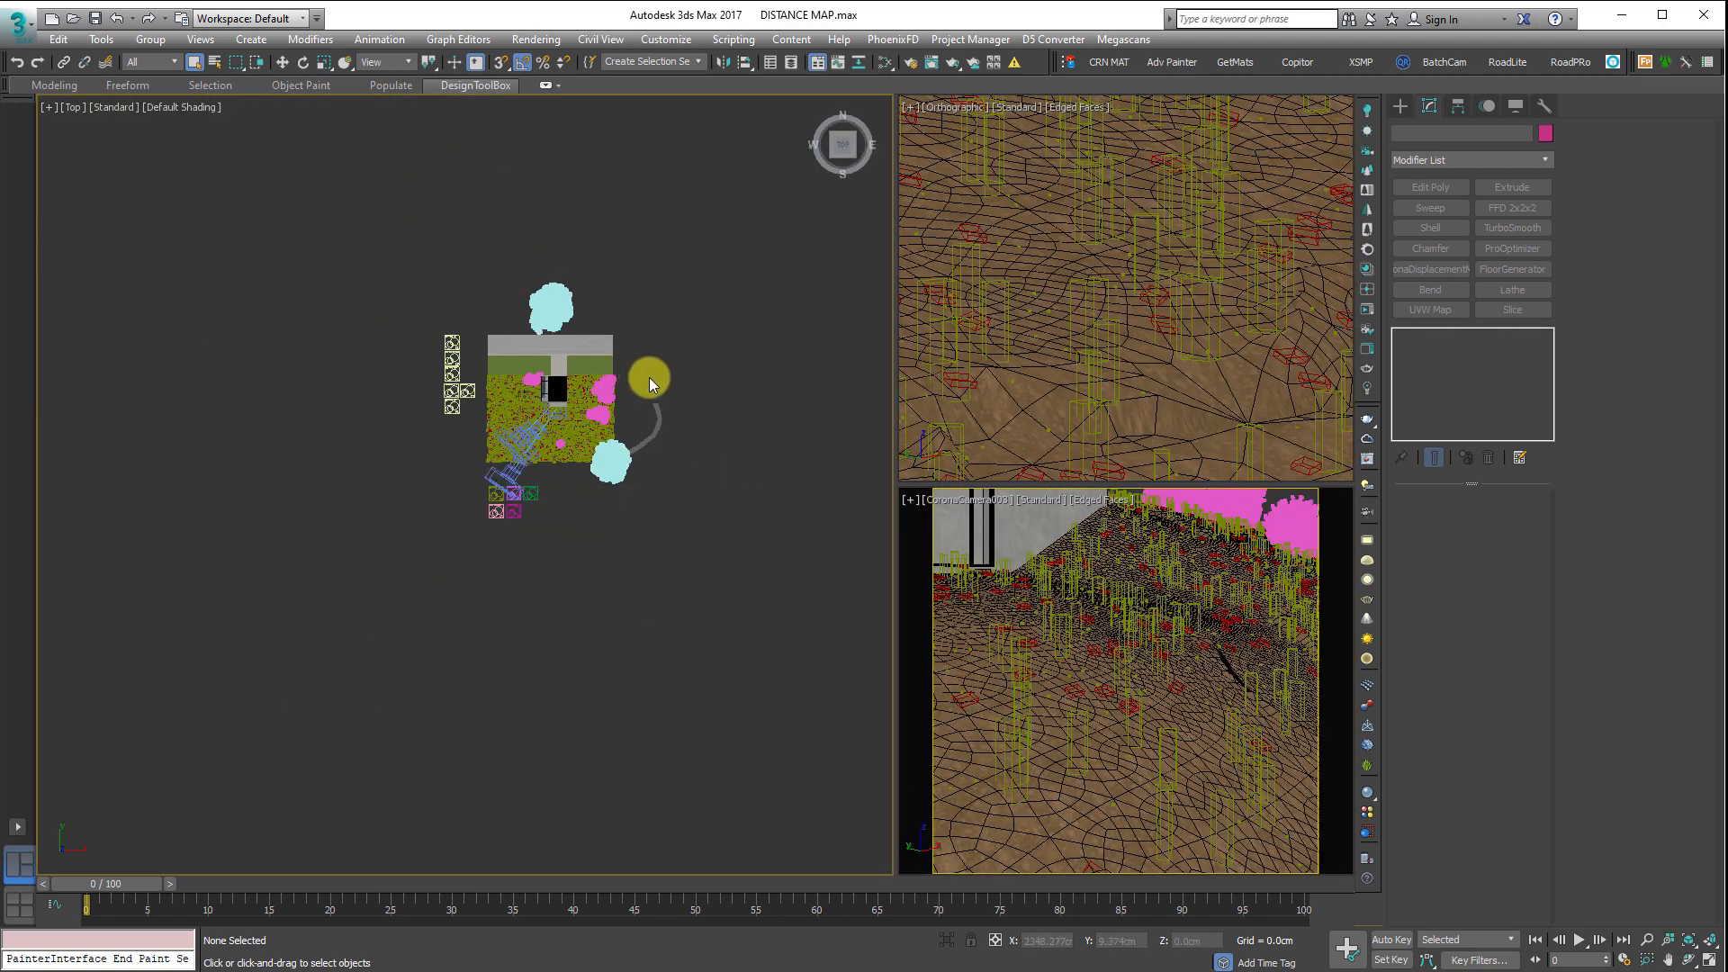
{"action": "scroll", "coordinate": [646, 423], "scroll_direction": "up", "scroll_amount": 4}
{"action": "left_click", "coordinate": [644, 494]}
{"action": "key", "text": "Delete"}
- Inspect the slope between the house and the terrain's front edge from above and at an angle
{"action": "middle_click_drag", "start_coordinate": [378, 456], "coordinate": [675, 399]}
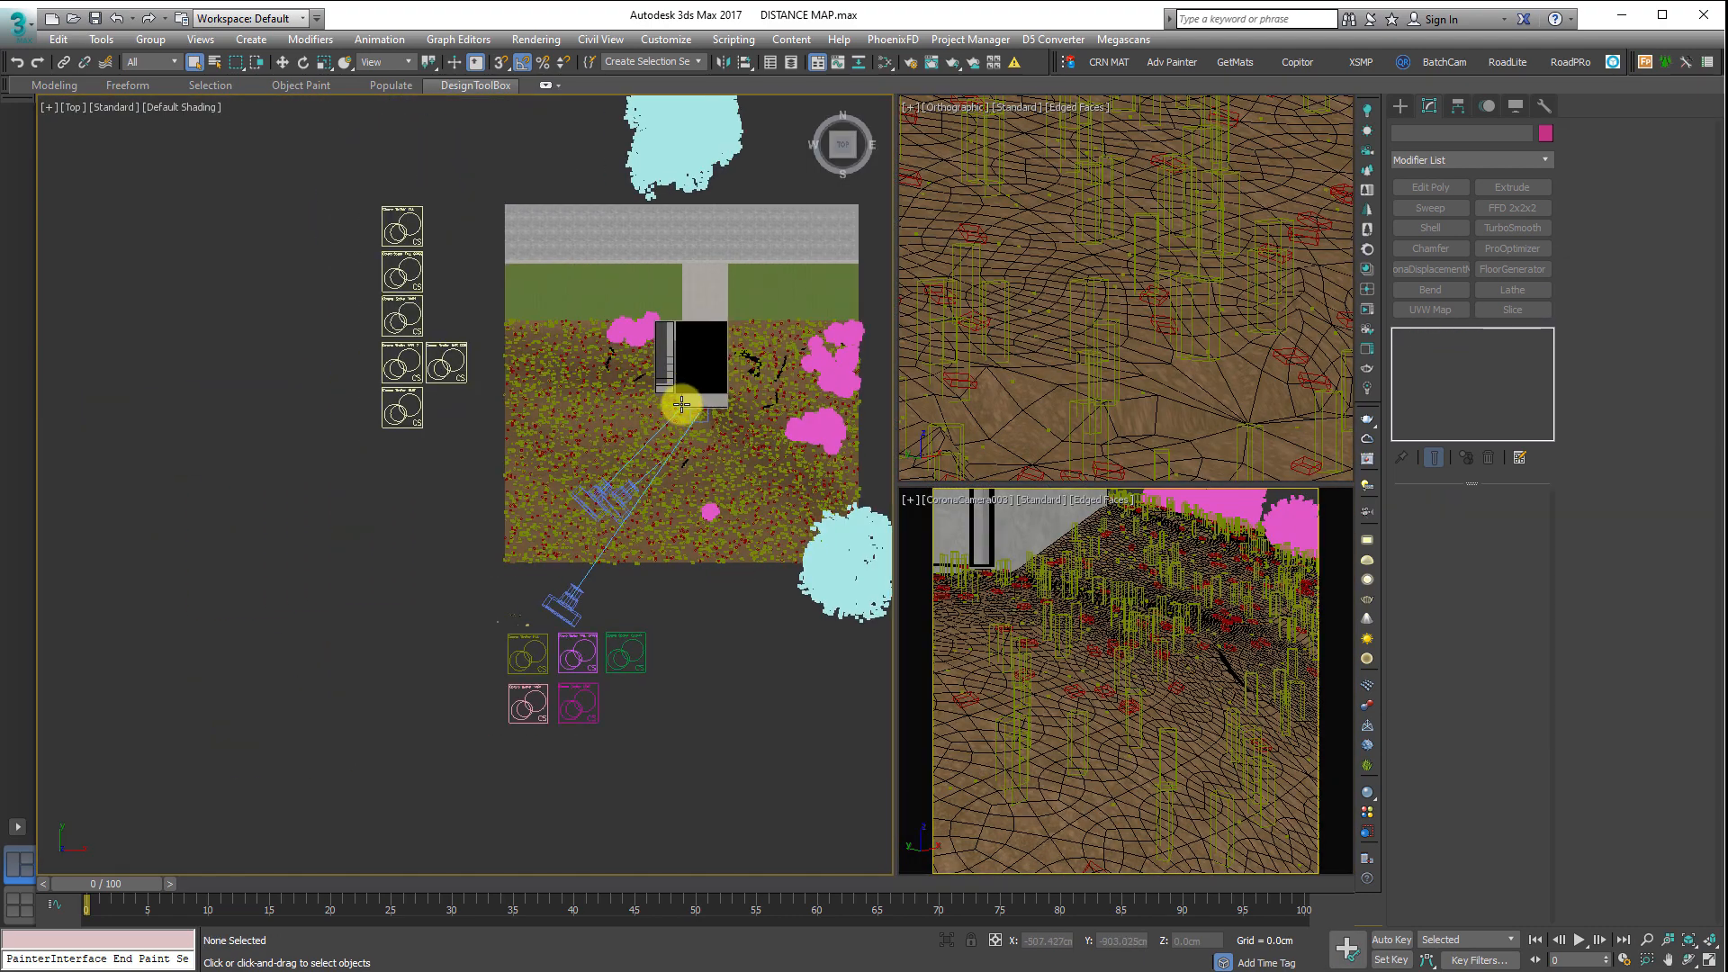
{"action": "key", "text": "alt+w"}
{"action": "middle_click_drag", "start_coordinate": [994, 394], "coordinate": [800, 420]}
{"action": "scroll", "coordinate": [799, 420], "scroll_direction": "up", "scroll_amount": 3}
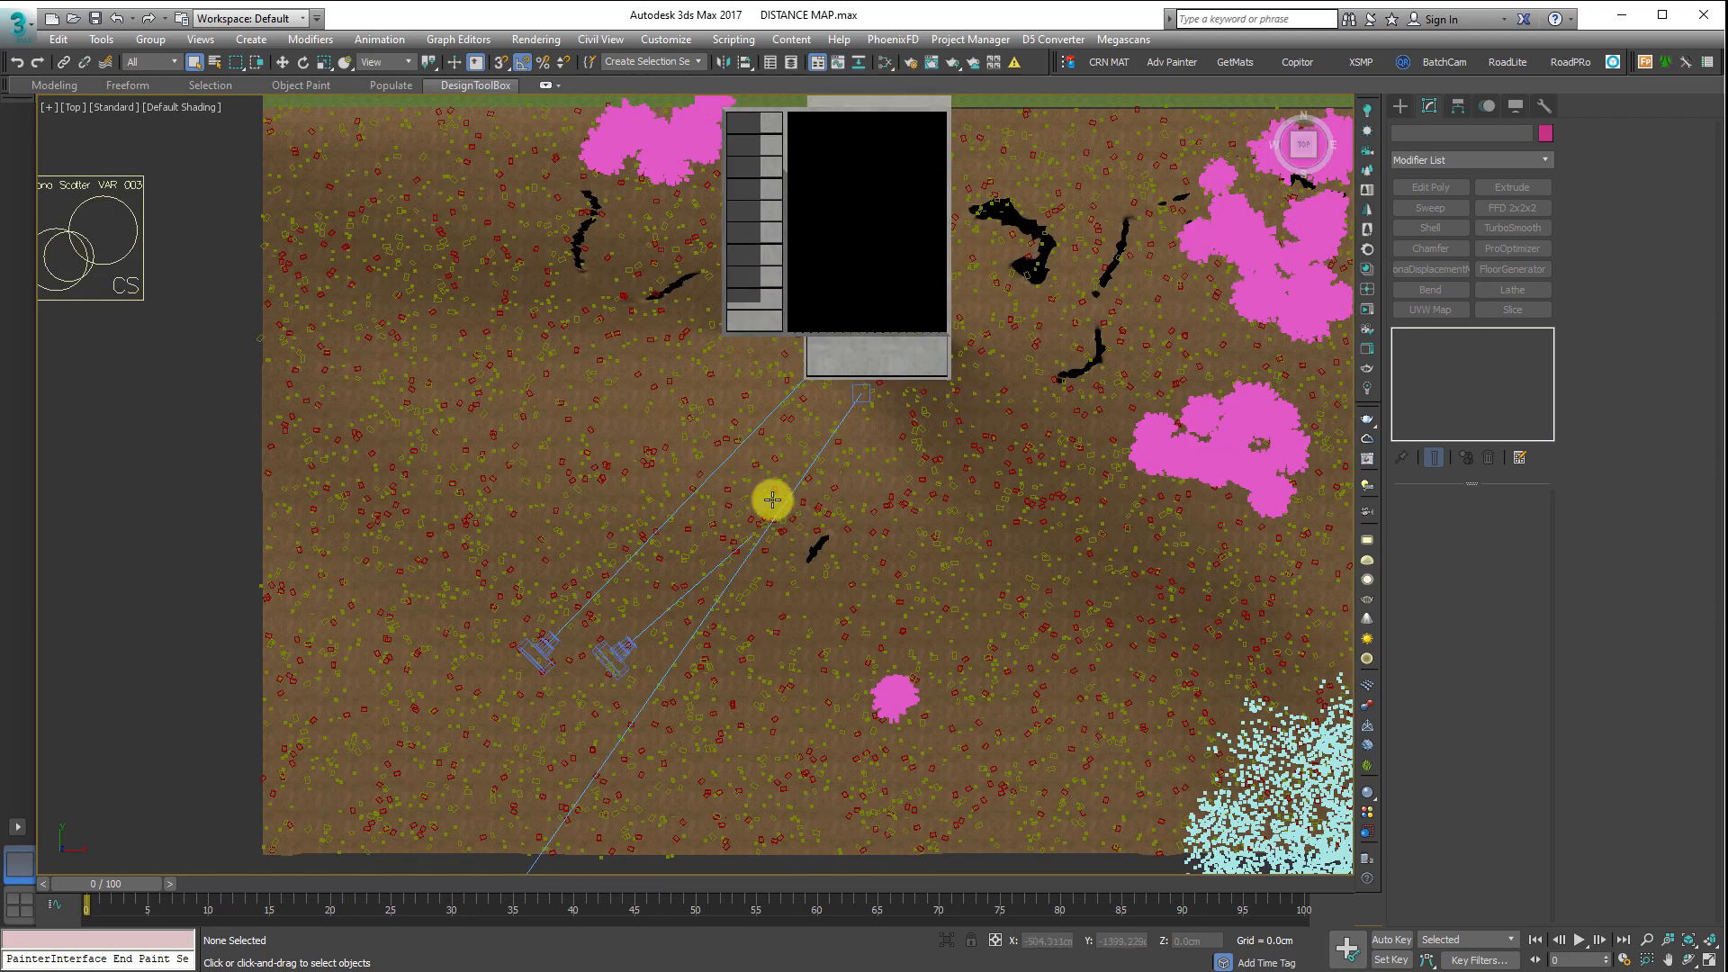
{"action": "middle_click_drag", "start_coordinate": [853, 538], "coordinate": [772, 397]}
{"action": "scroll", "coordinate": [675, 460], "scroll_direction": "up", "scroll_amount": 2}
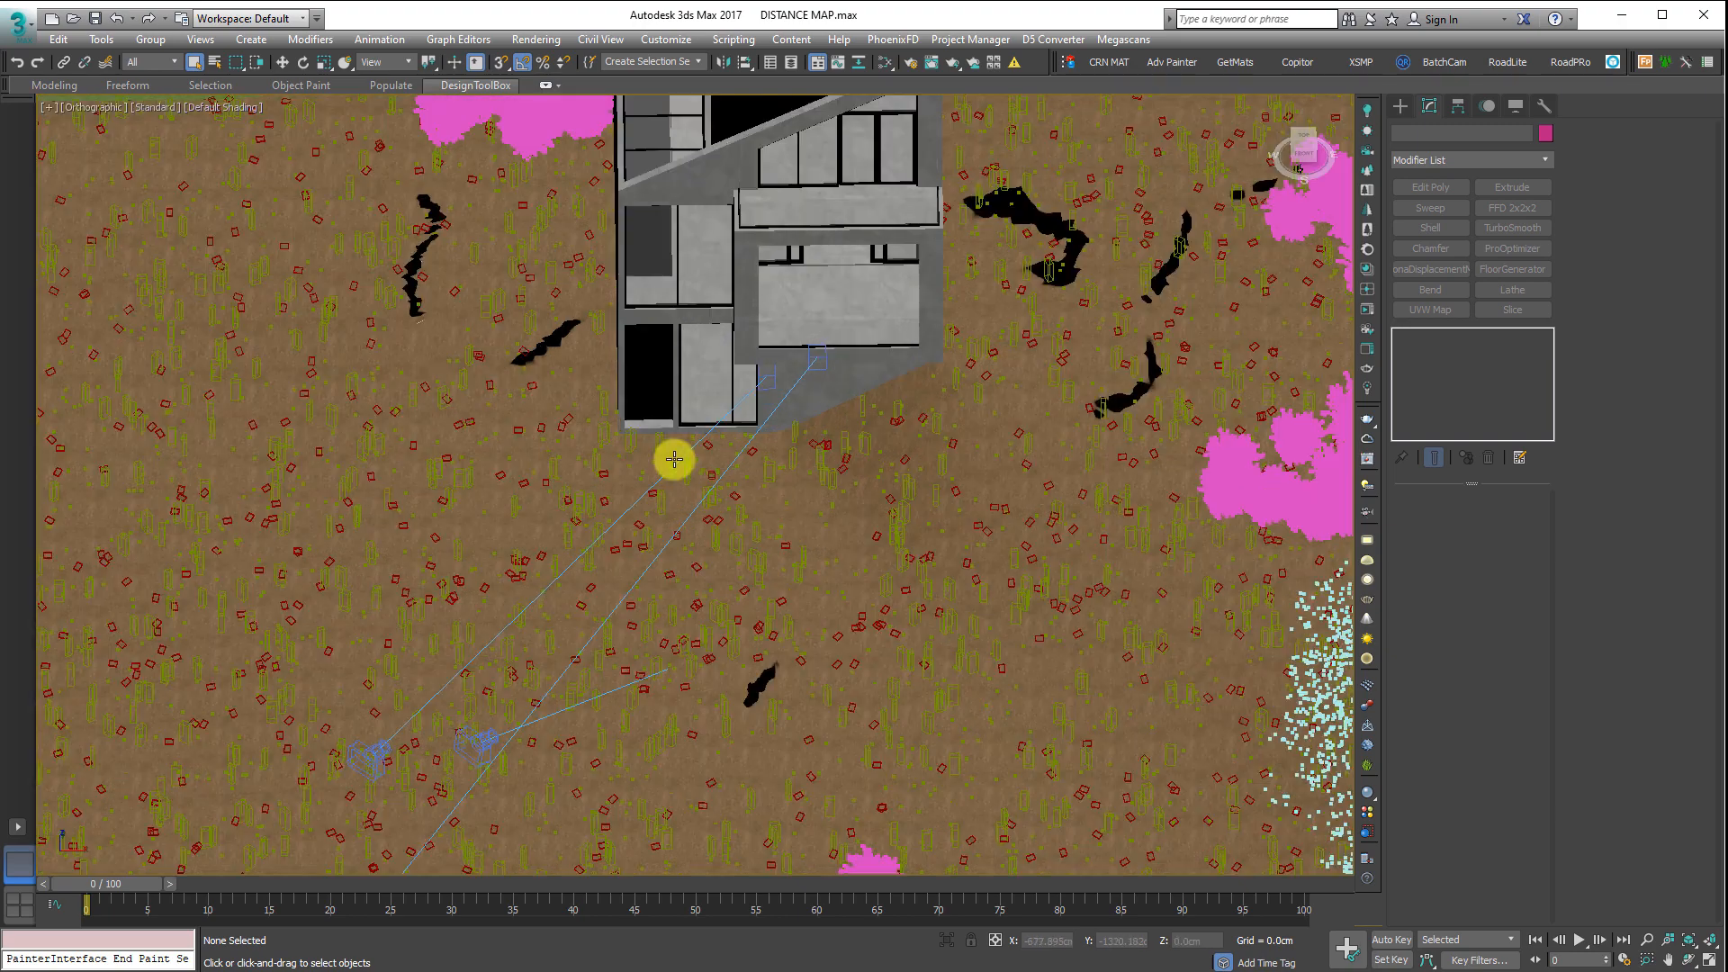
{"action": "scroll", "coordinate": [720, 367], "scroll_direction": "down", "scroll_amount": 2}
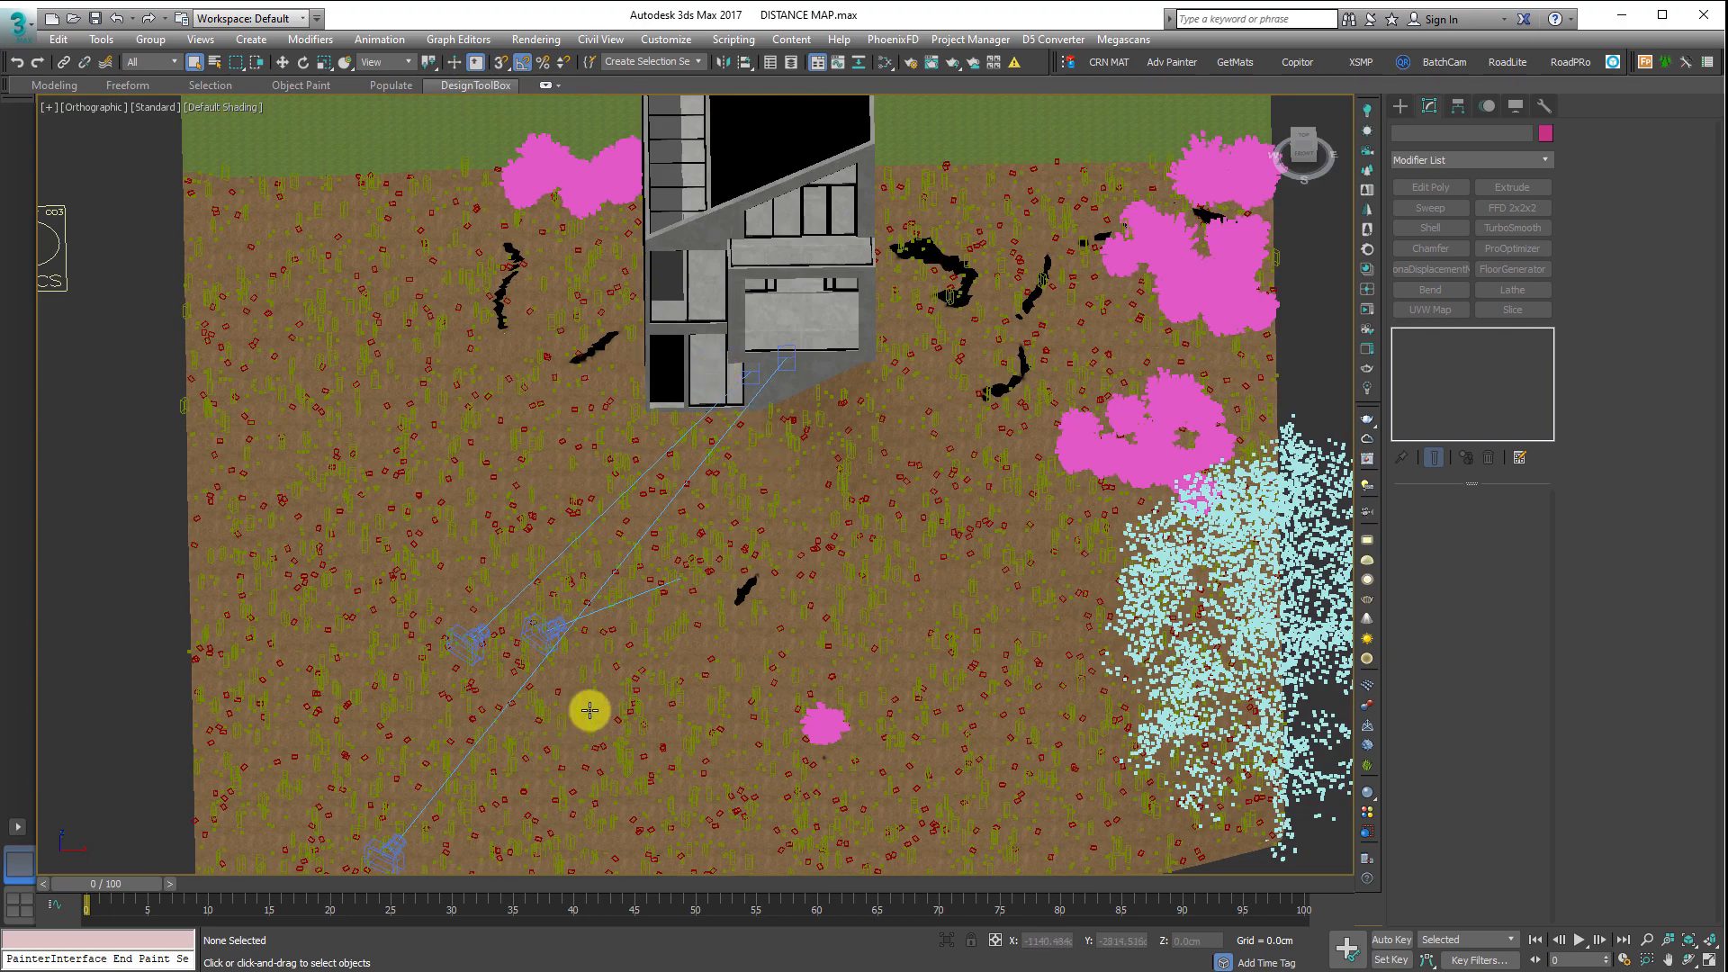
{"action": "key", "text": "t"}
{"action": "scroll", "coordinate": [765, 439], "scroll_direction": "down", "scroll_amount": 15}
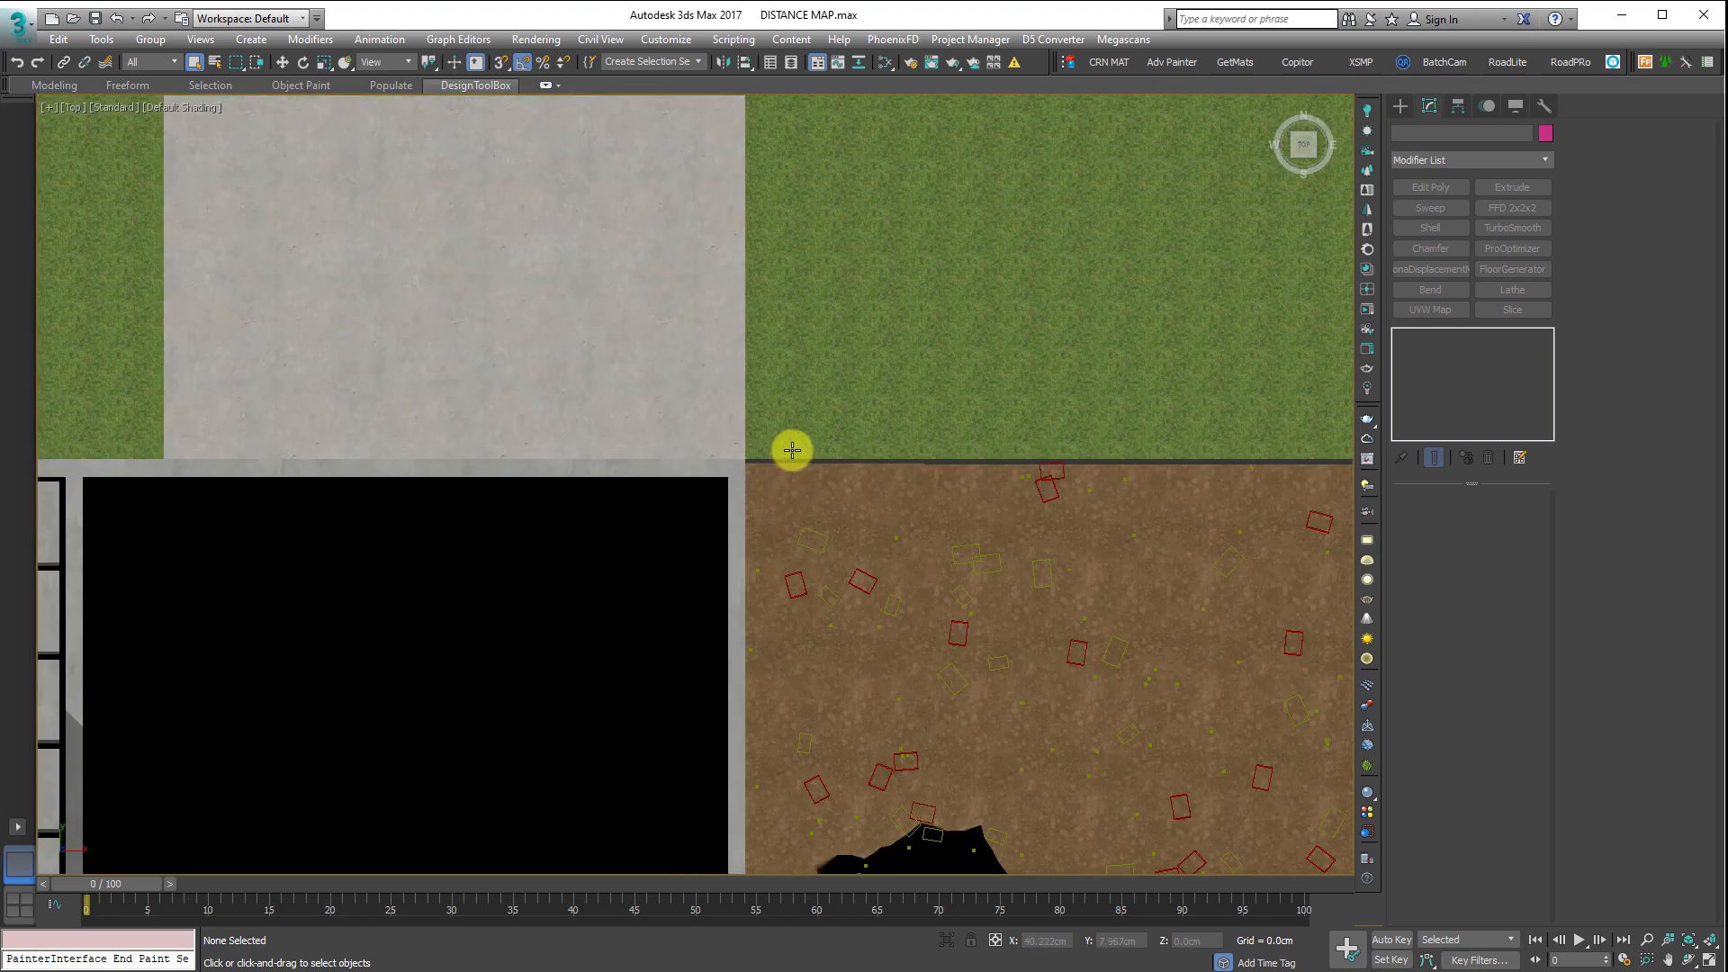
{"action": "scroll", "coordinate": [727, 496], "scroll_direction": "up", "scroll_amount": 5}
{"action": "middle_click_drag", "start_coordinate": [713, 536], "coordinate": [1133, 306]}
- Draw the first side of a path outline with the Line spline, from the house's stair-side corner down to the terrain's front edge
{"action": "left_click", "coordinate": [1401, 106]}
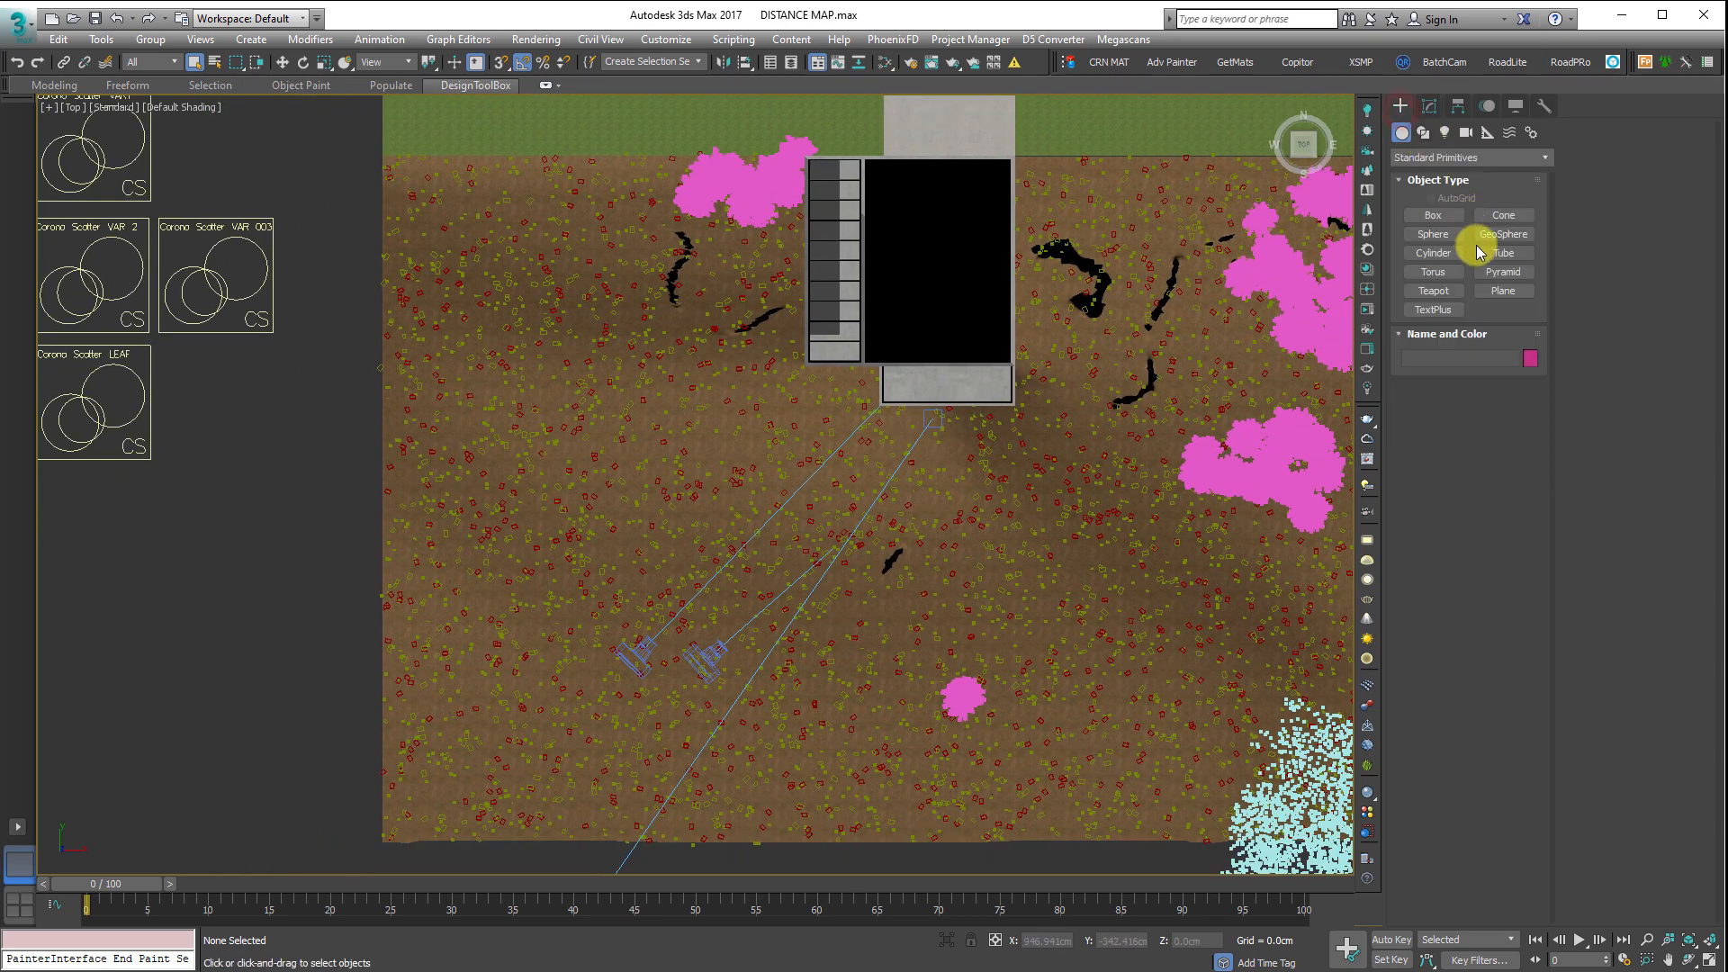
{"action": "left_click", "coordinate": [1423, 133]}
{"action": "left_click", "coordinate": [1431, 229]}
{"action": "scroll", "coordinate": [824, 383], "scroll_direction": "up", "scroll_amount": 5}
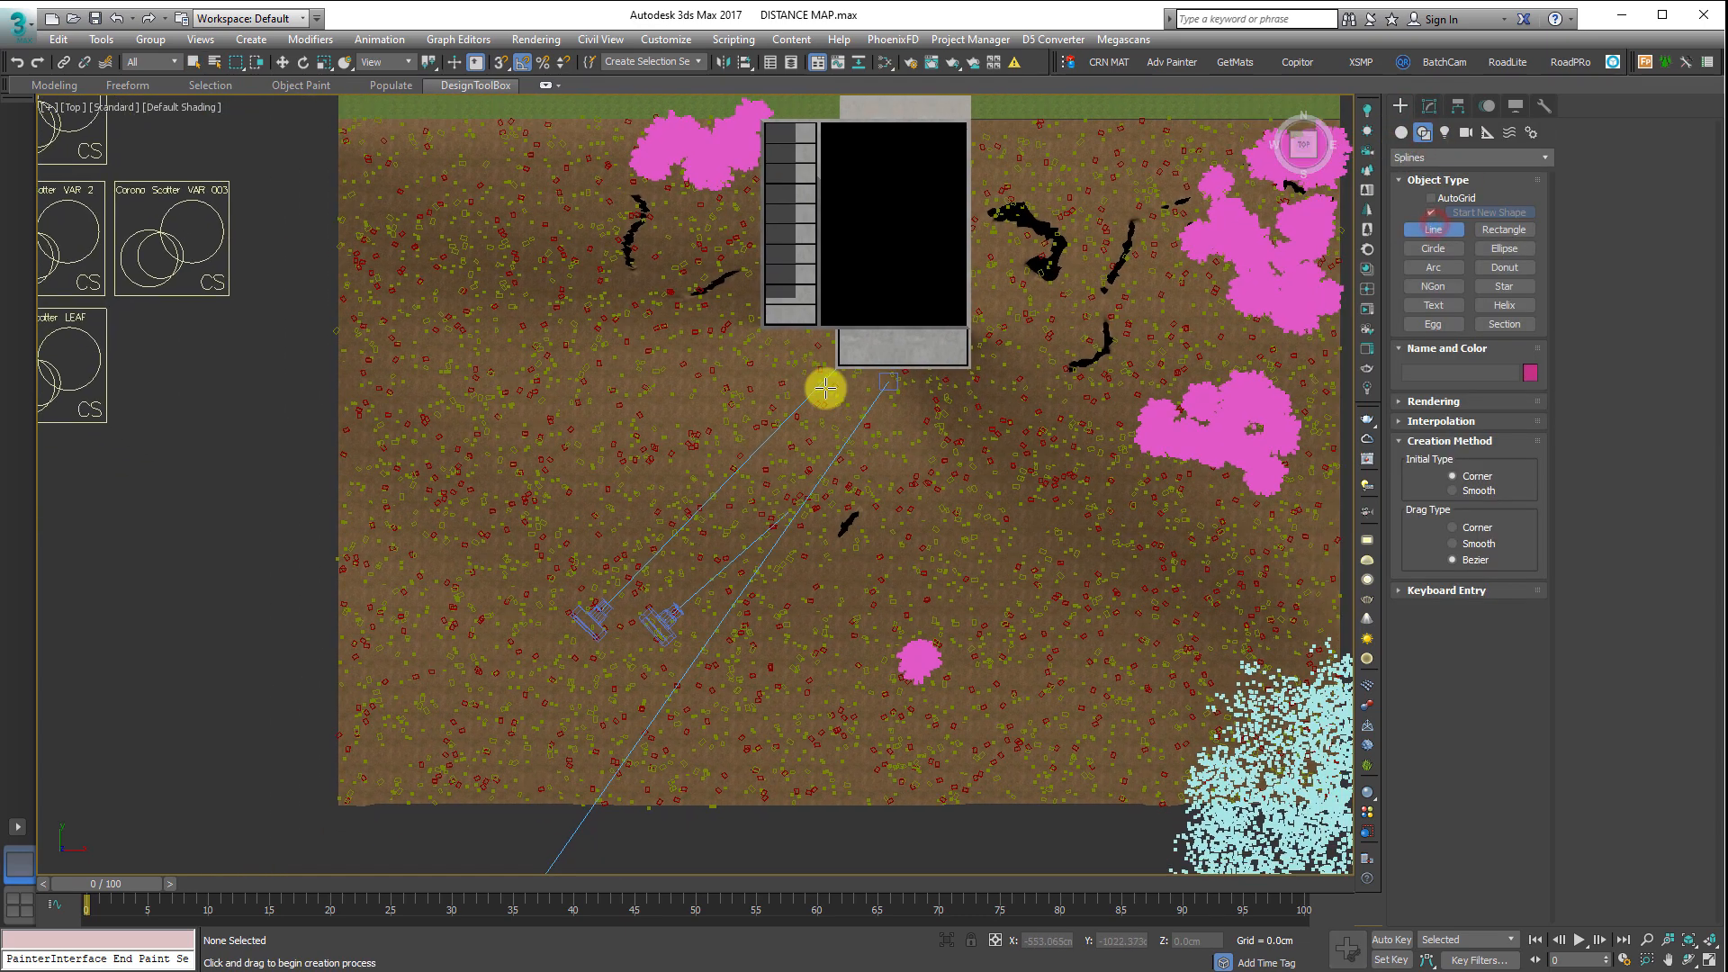
{"action": "key", "text": "F3"}
{"action": "key", "text": "F3"}
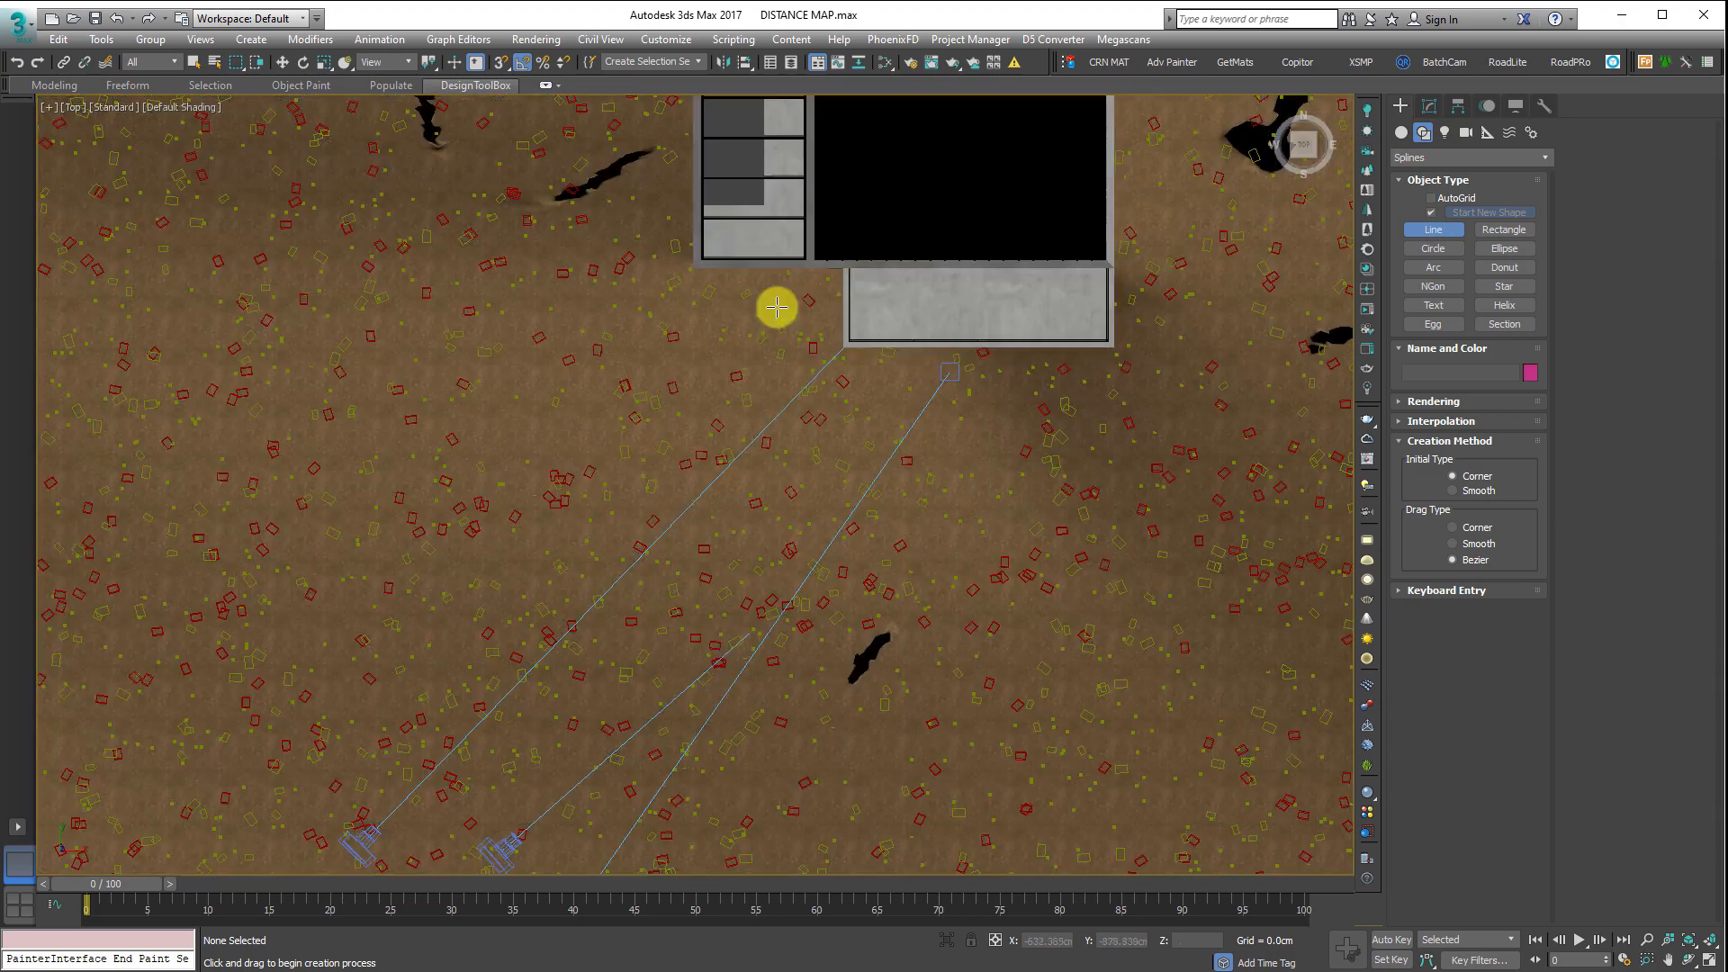
{"action": "left_click", "coordinate": [707, 277]}
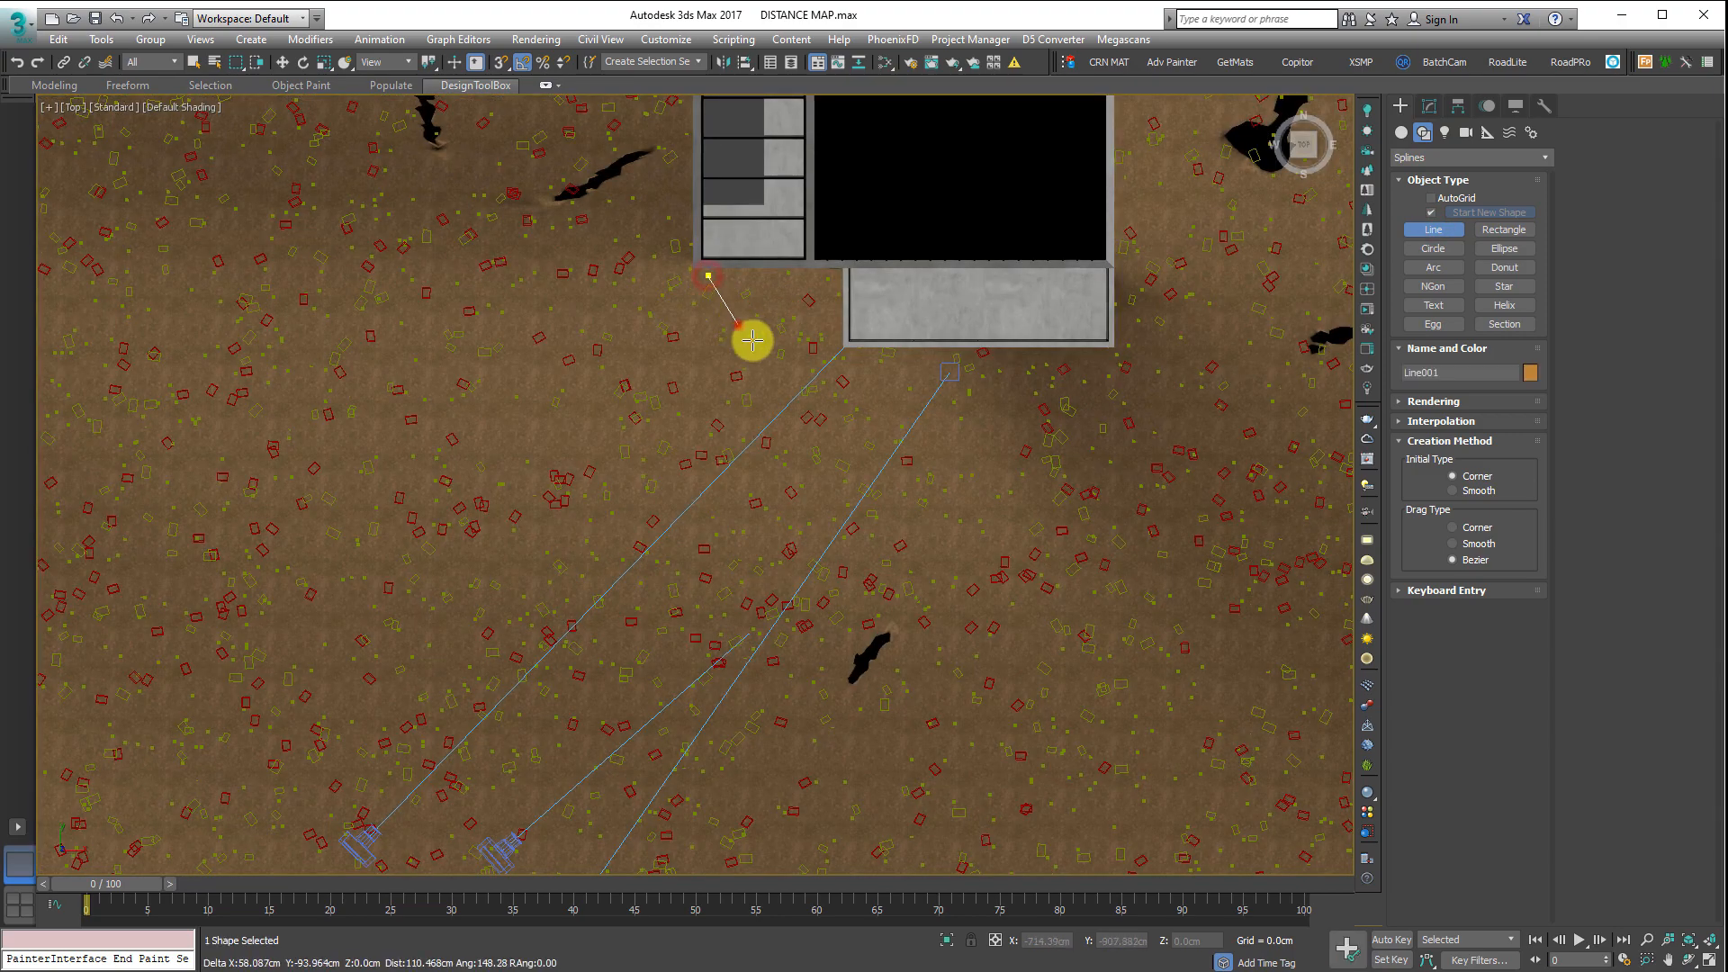
{"action": "middle_click_drag", "start_coordinate": [755, 586], "coordinate": [825, 421]}
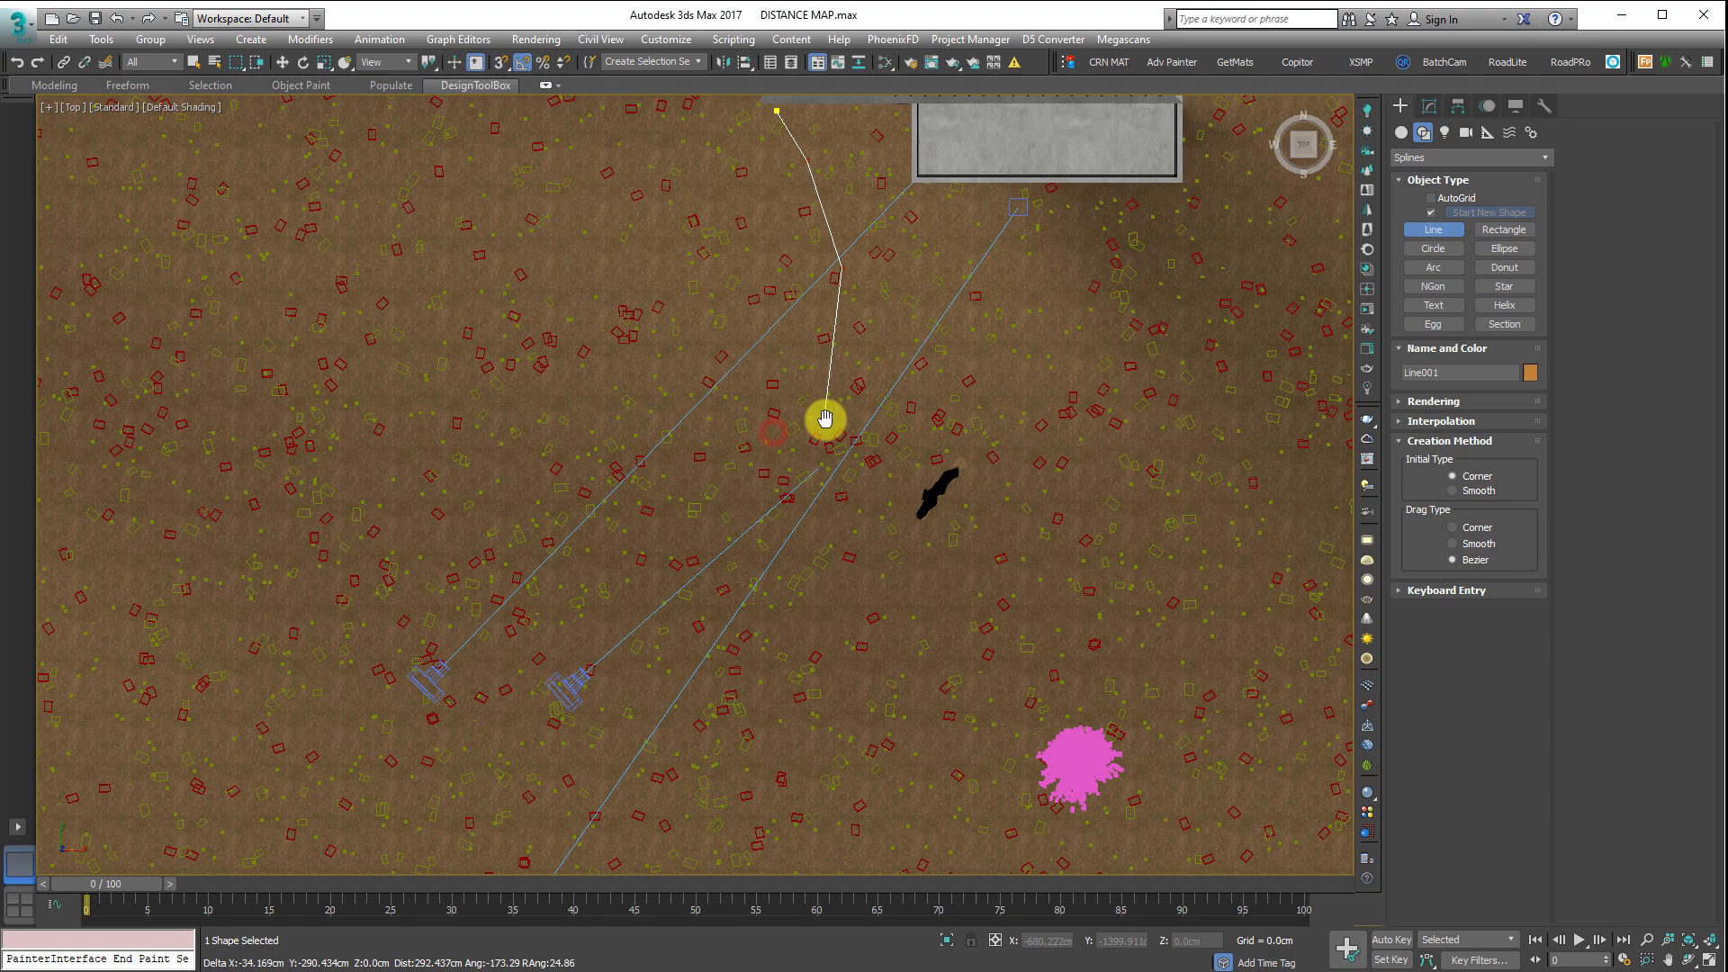
{"action": "left_click", "coordinate": [794, 451]}
{"action": "middle_click_drag", "start_coordinate": [762, 562], "coordinate": [833, 382]}
{"action": "left_click", "coordinate": [833, 383]}
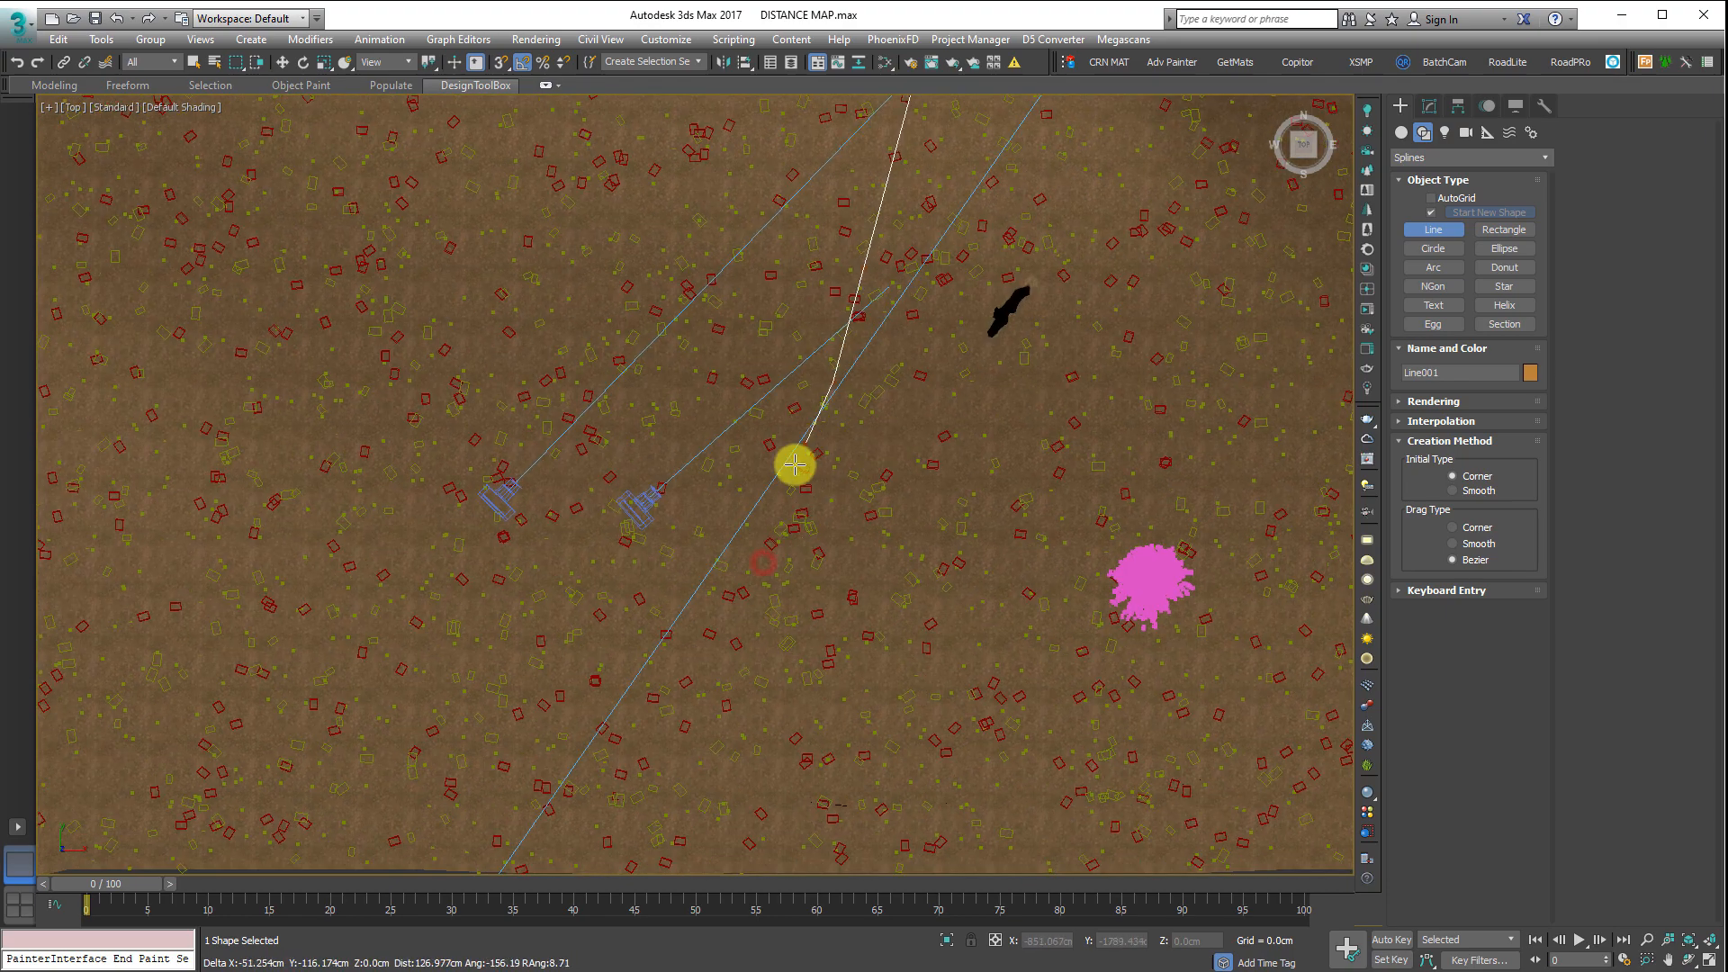
{"action": "left_click", "coordinate": [733, 569]}
{"action": "middle_click_drag", "start_coordinate": [482, 724], "coordinate": [540, 451]}
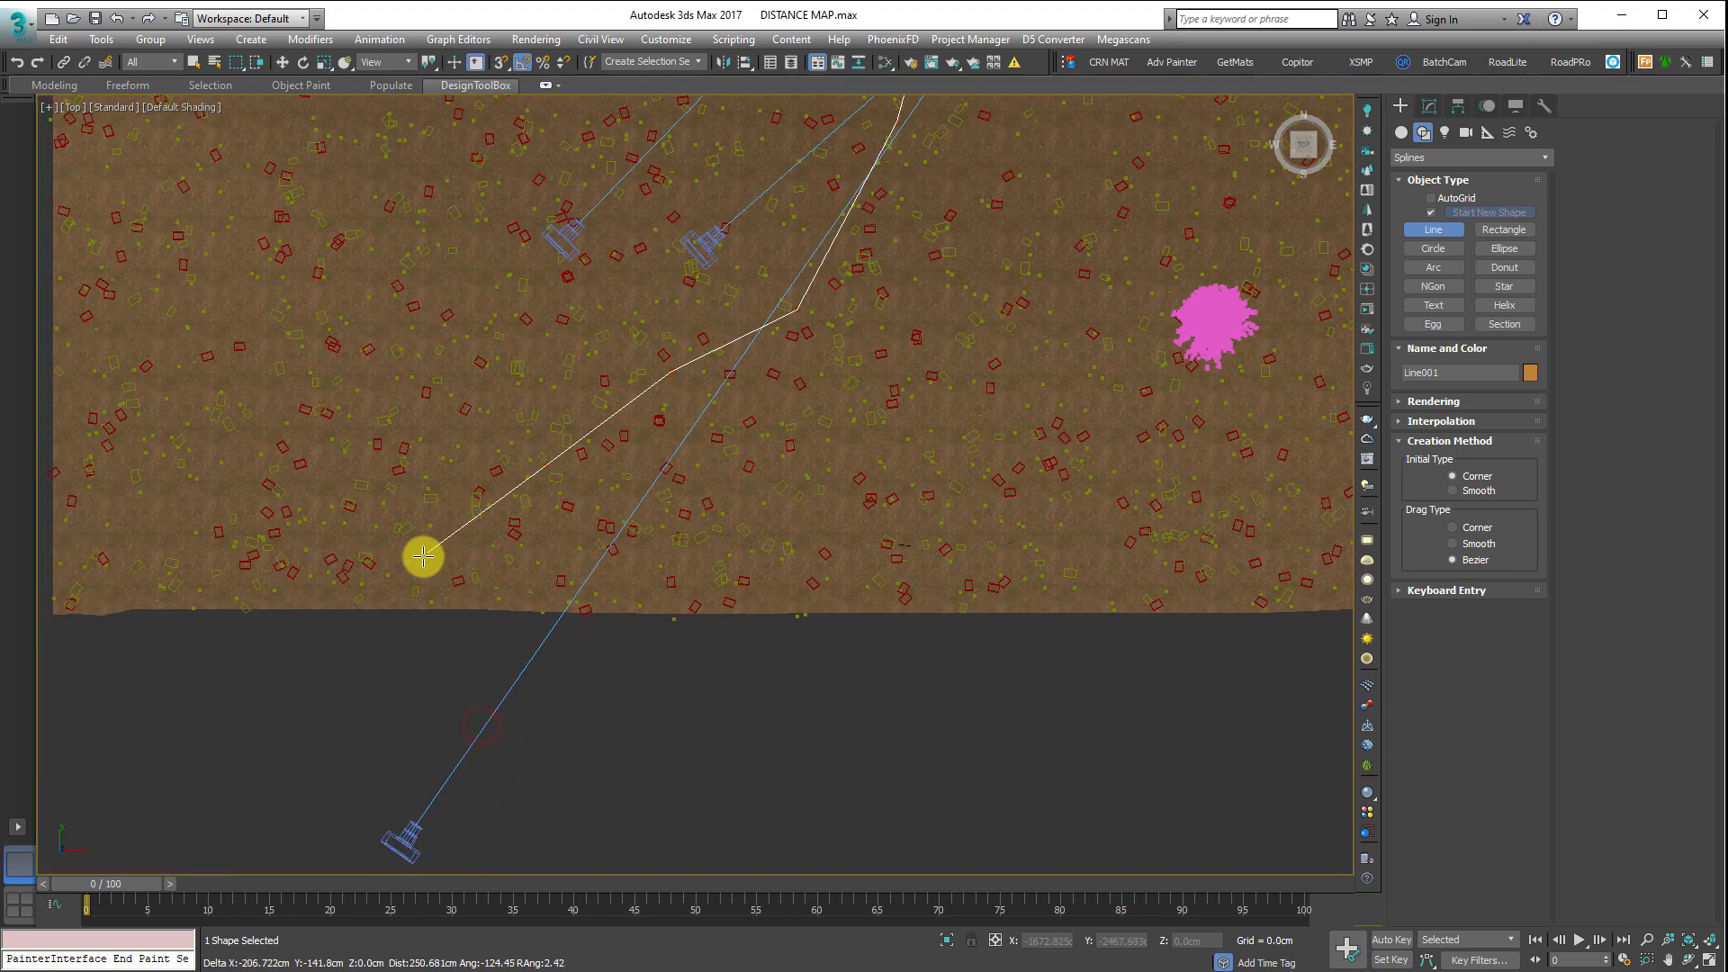
{"action": "left_click", "coordinate": [417, 589]}
- Continue the path outline across its foot at the terrain edge and back up the slope, parallel to the first side
{"action": "left_click", "coordinate": [598, 593]}
{"action": "left_click", "coordinate": [664, 532]}
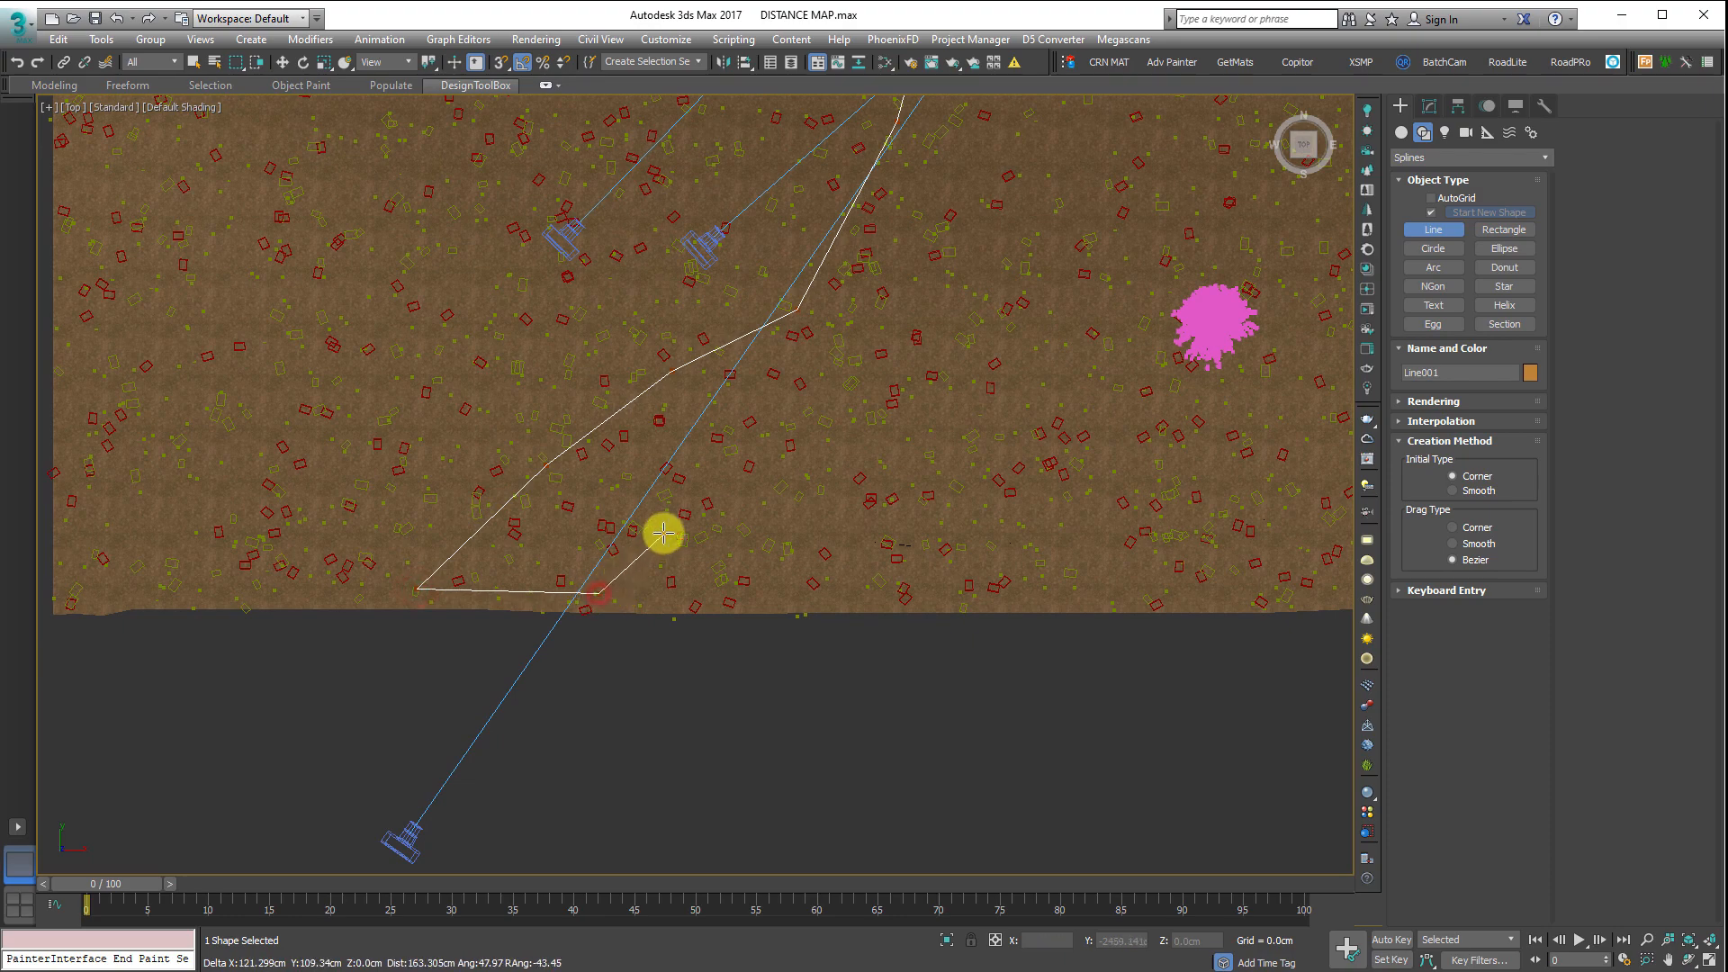
{"action": "left_click", "coordinate": [719, 466]}
{"action": "left_click", "coordinate": [797, 420]}
{"action": "left_click", "coordinate": [867, 362]}
{"action": "middle_click_drag", "start_coordinate": [916, 273], "coordinate": [808, 554]}
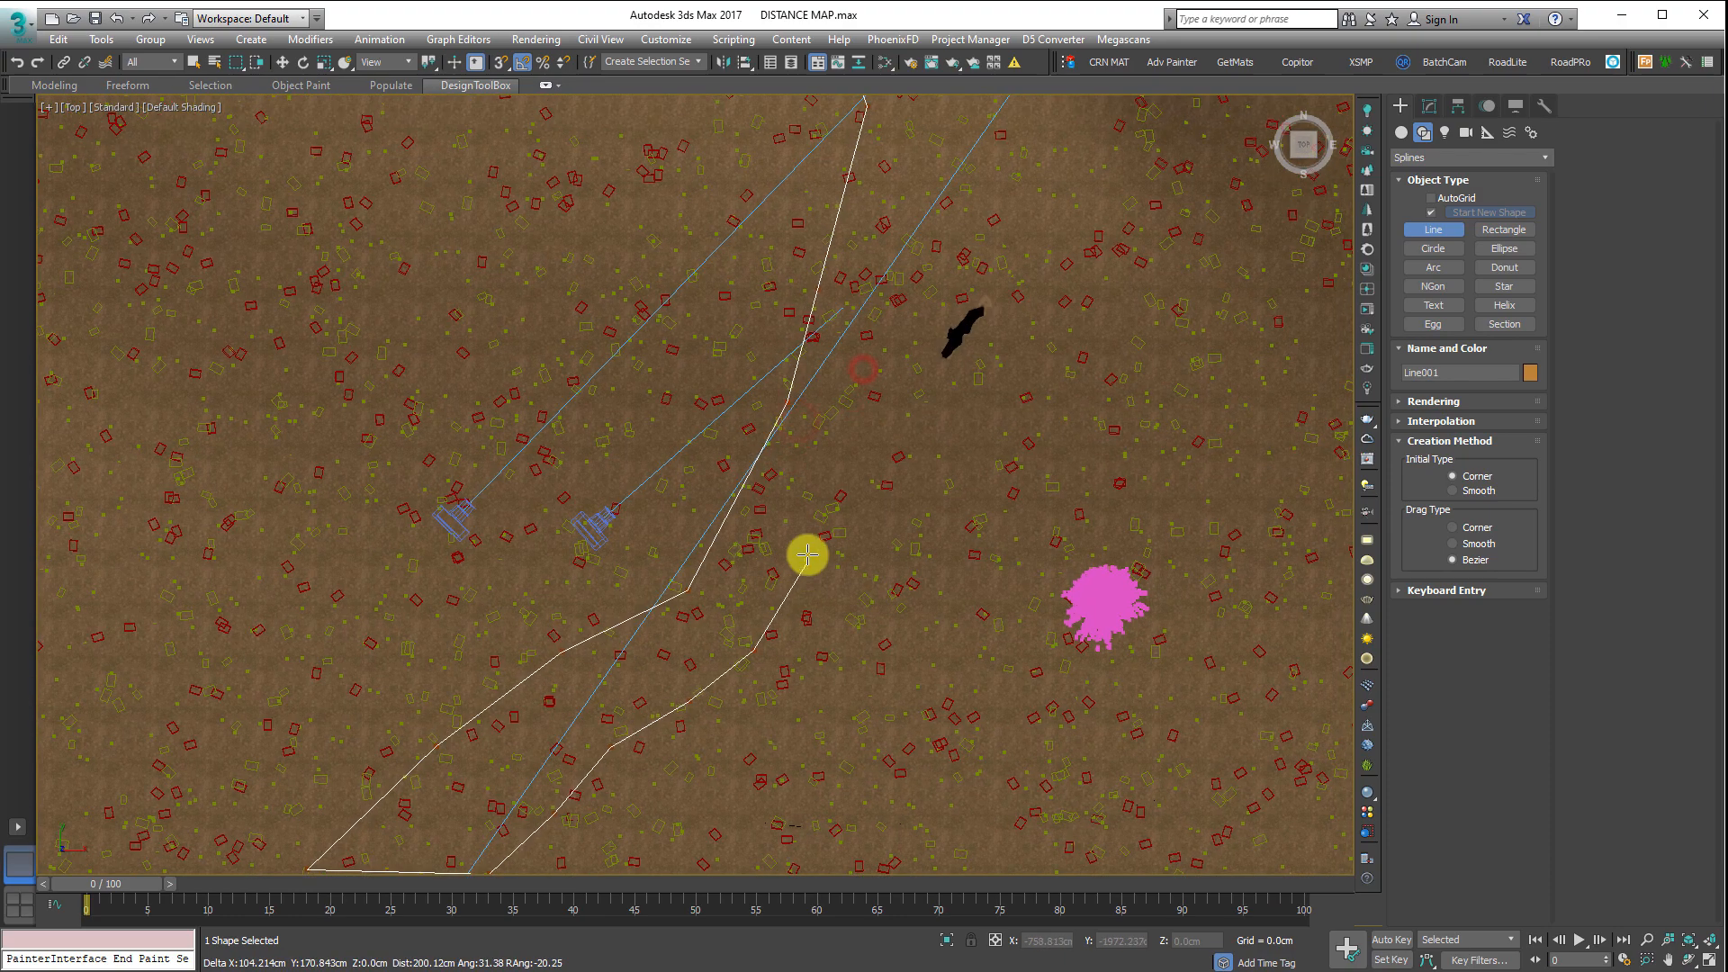
{"action": "left_click", "coordinate": [821, 526]}
{"action": "middle_click_drag", "start_coordinate": [884, 373], "coordinate": [786, 548]}
{"action": "left_click", "coordinate": [790, 543]}
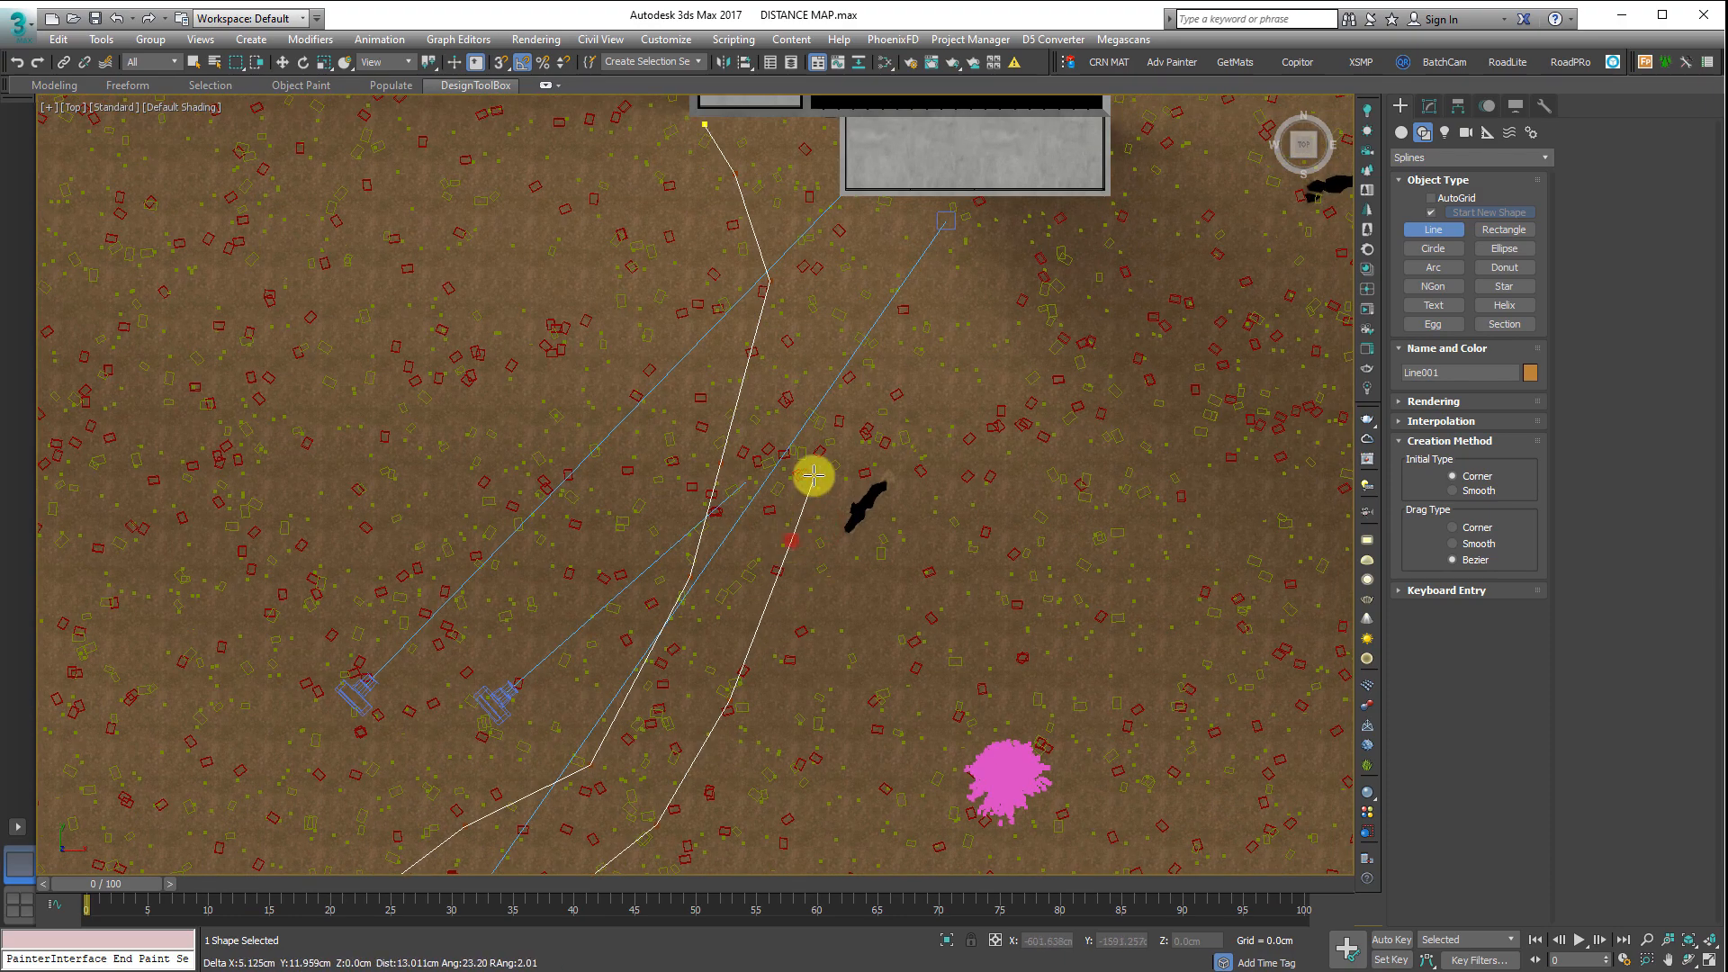
- Finish the second side of the outline up to the house wall and close the spline at its first vertex
{"action": "left_click", "coordinate": [808, 453]}
{"action": "left_click", "coordinate": [827, 353]}
{"action": "left_click", "coordinate": [824, 295]}
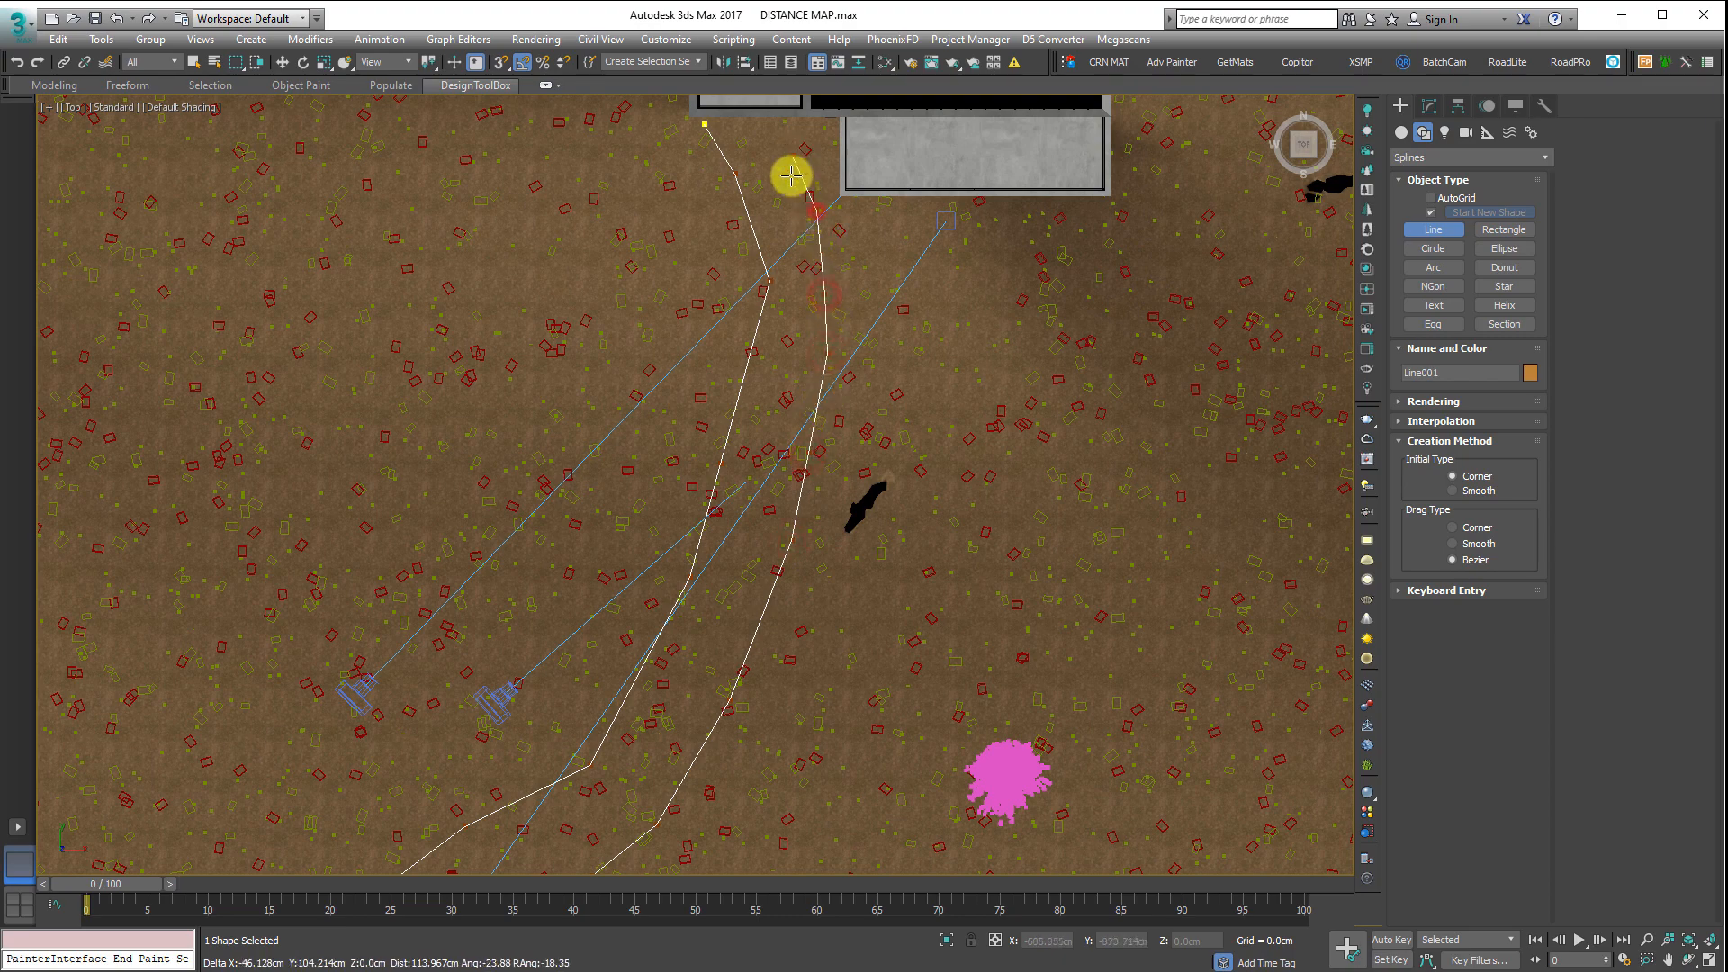
{"action": "middle_click_drag", "start_coordinate": [759, 135], "coordinate": [729, 312]}
{"action": "scroll", "coordinate": [729, 313], "scroll_direction": "up", "scroll_amount": 3}
{"action": "left_click", "coordinate": [755, 289]}
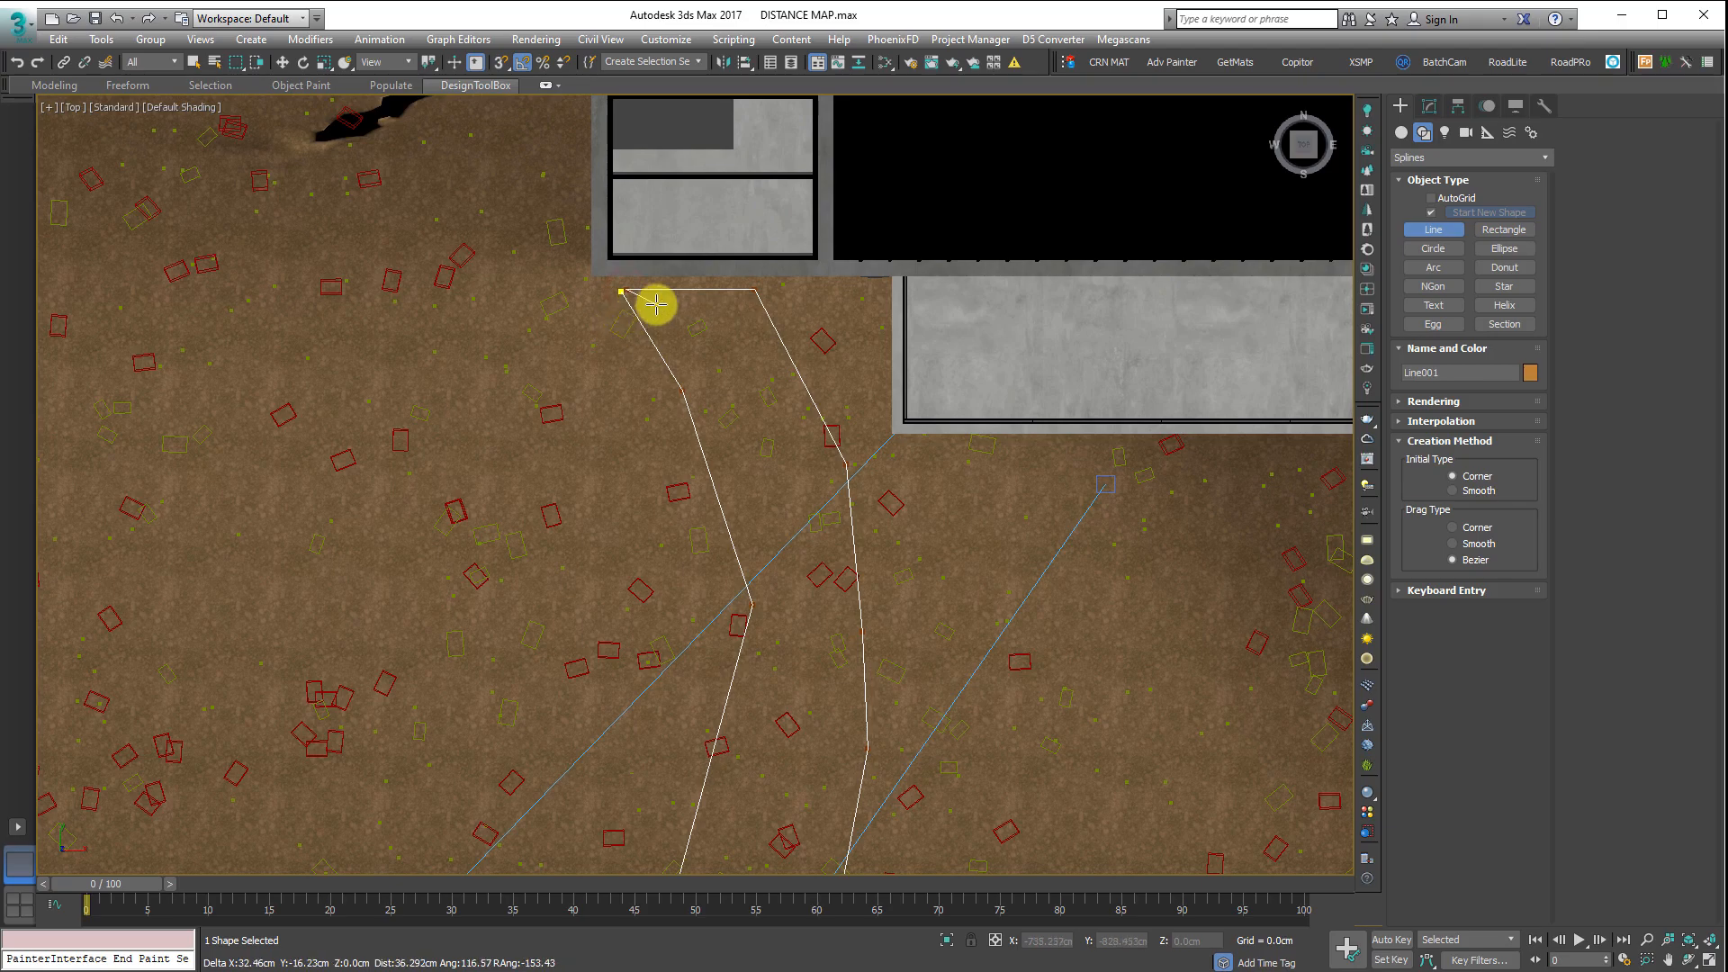
{"action": "scroll", "coordinate": [618, 296], "scroll_direction": "up", "scroll_amount": 4}
{"action": "left_click", "coordinate": [627, 284]}
{"action": "left_click", "coordinate": [718, 451]}
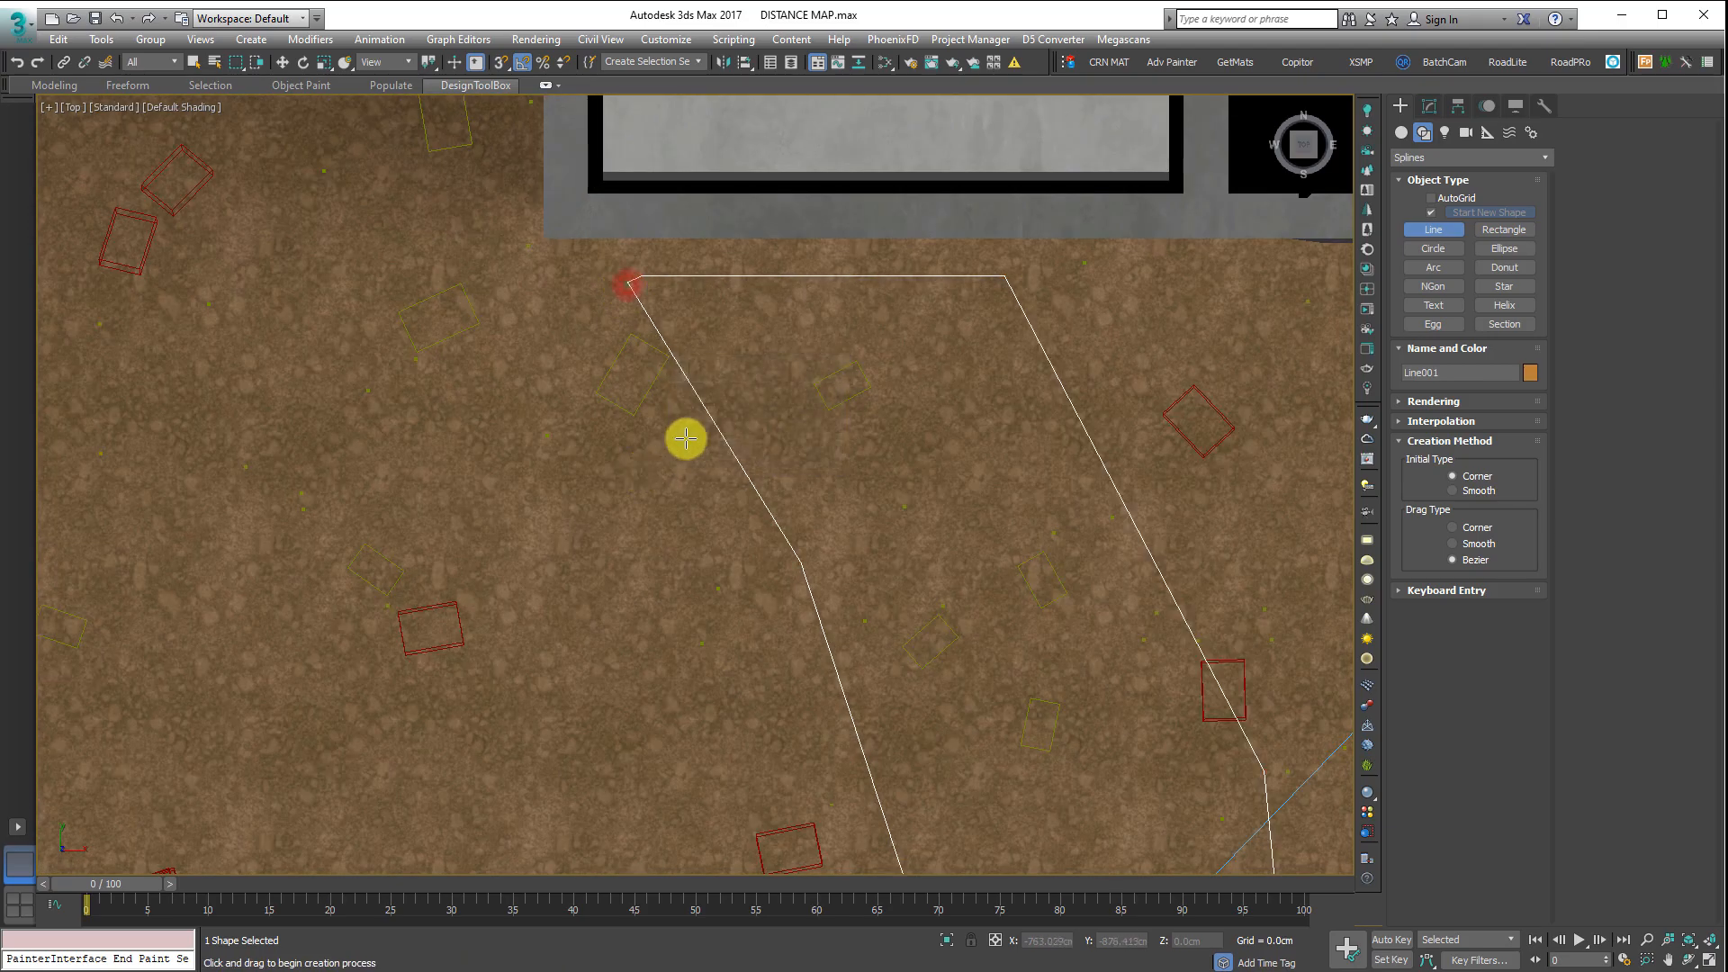
- Leave the Line tool and convert the closed path spline to an Editable Poly
{"action": "scroll", "coordinate": [652, 255], "scroll_direction": "down", "scroll_amount": 8}
{"action": "middle_click_drag", "start_coordinate": [683, 457], "coordinate": [645, 513], "text": "alt"}
{"action": "right_click", "coordinate": [645, 513]}
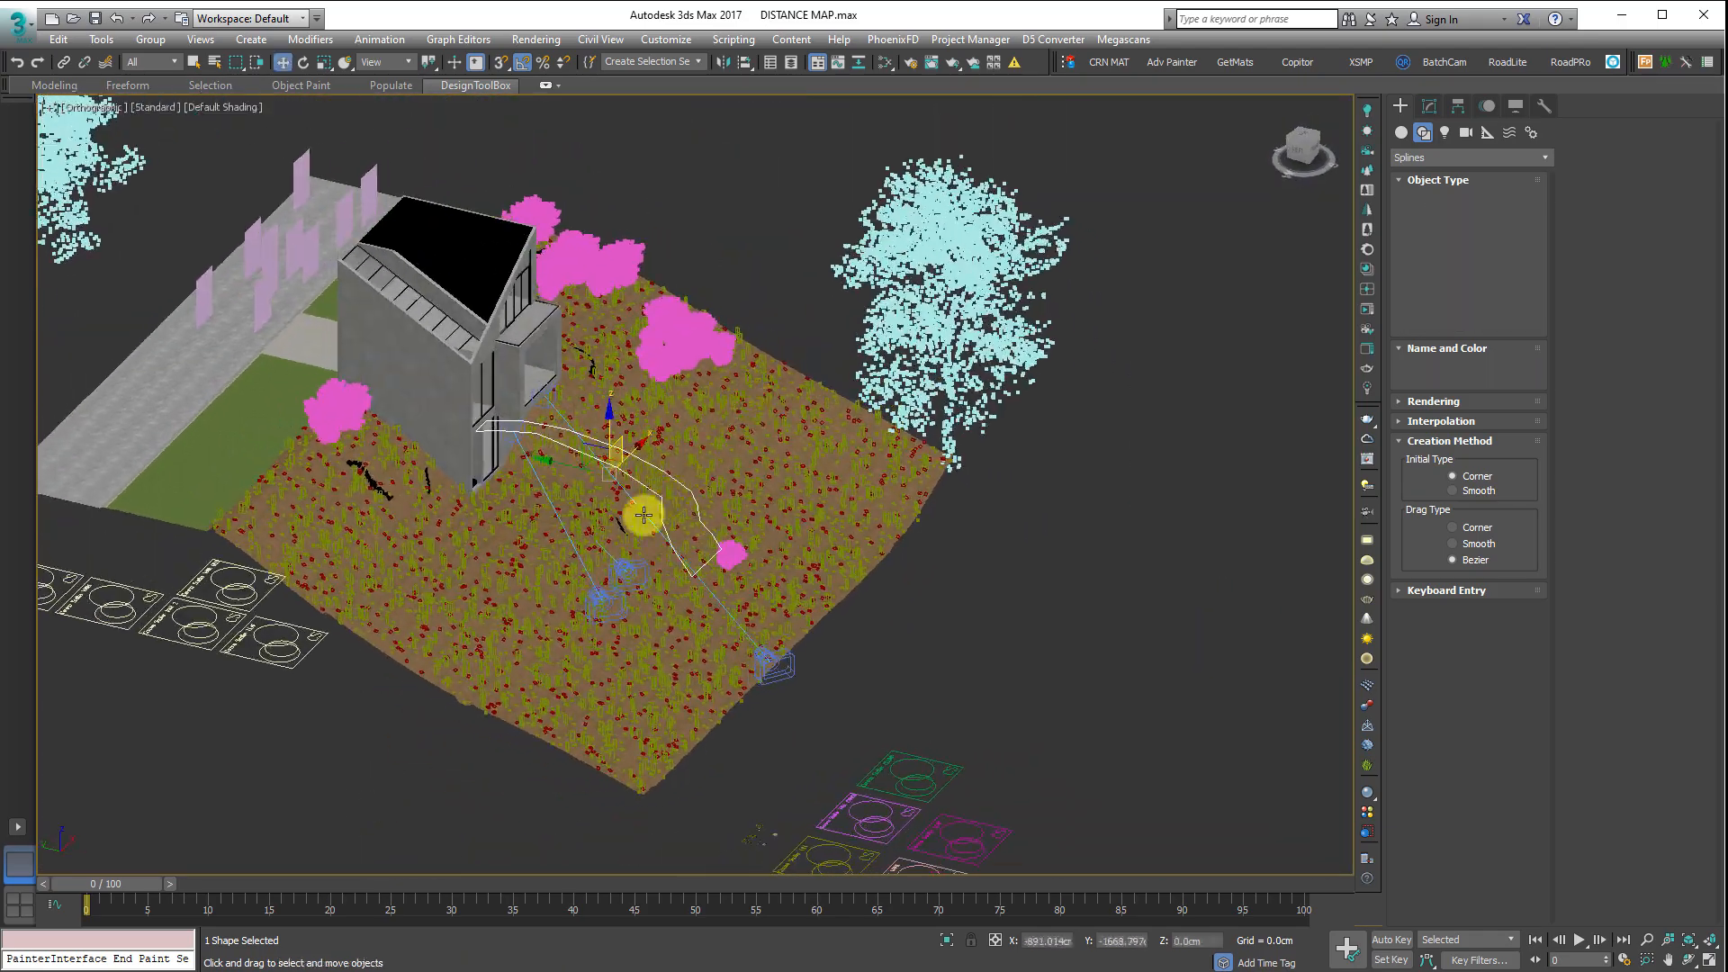
{"action": "scroll", "coordinate": [645, 513], "scroll_direction": "up", "scroll_amount": 3}
{"action": "right_click", "coordinate": [1055, 556]}
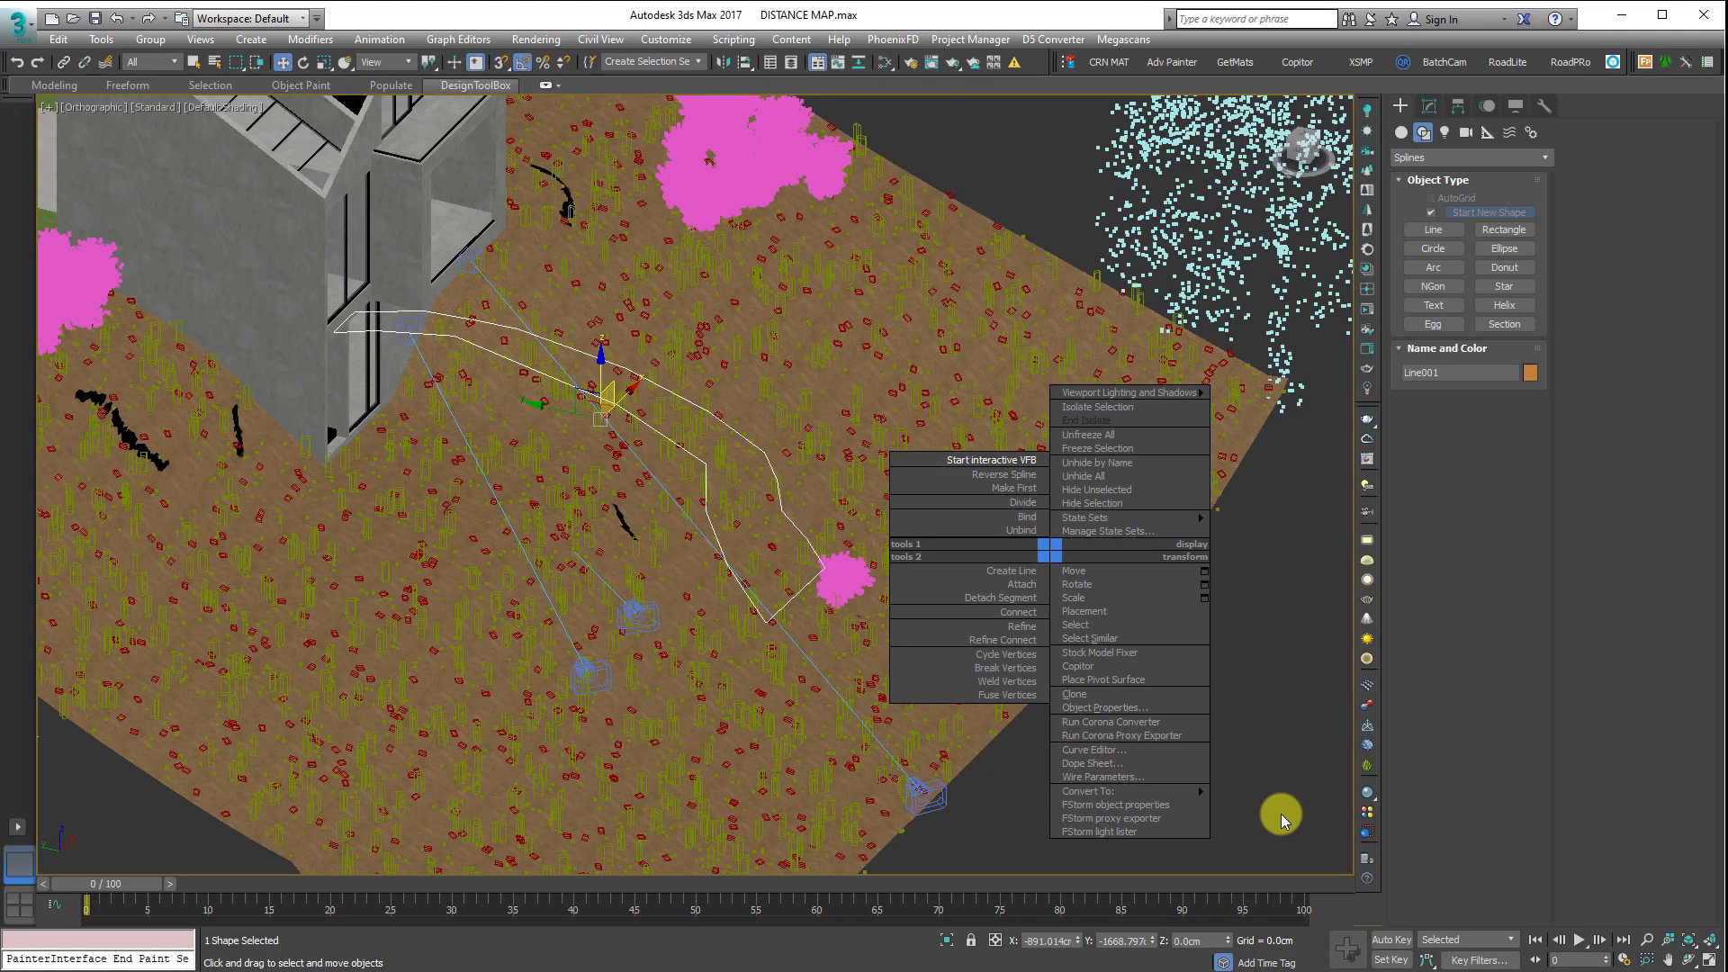
{"action": "mouse_move", "coordinate": [1207, 795]}
{"action": "left_click", "coordinate": [1323, 810]}
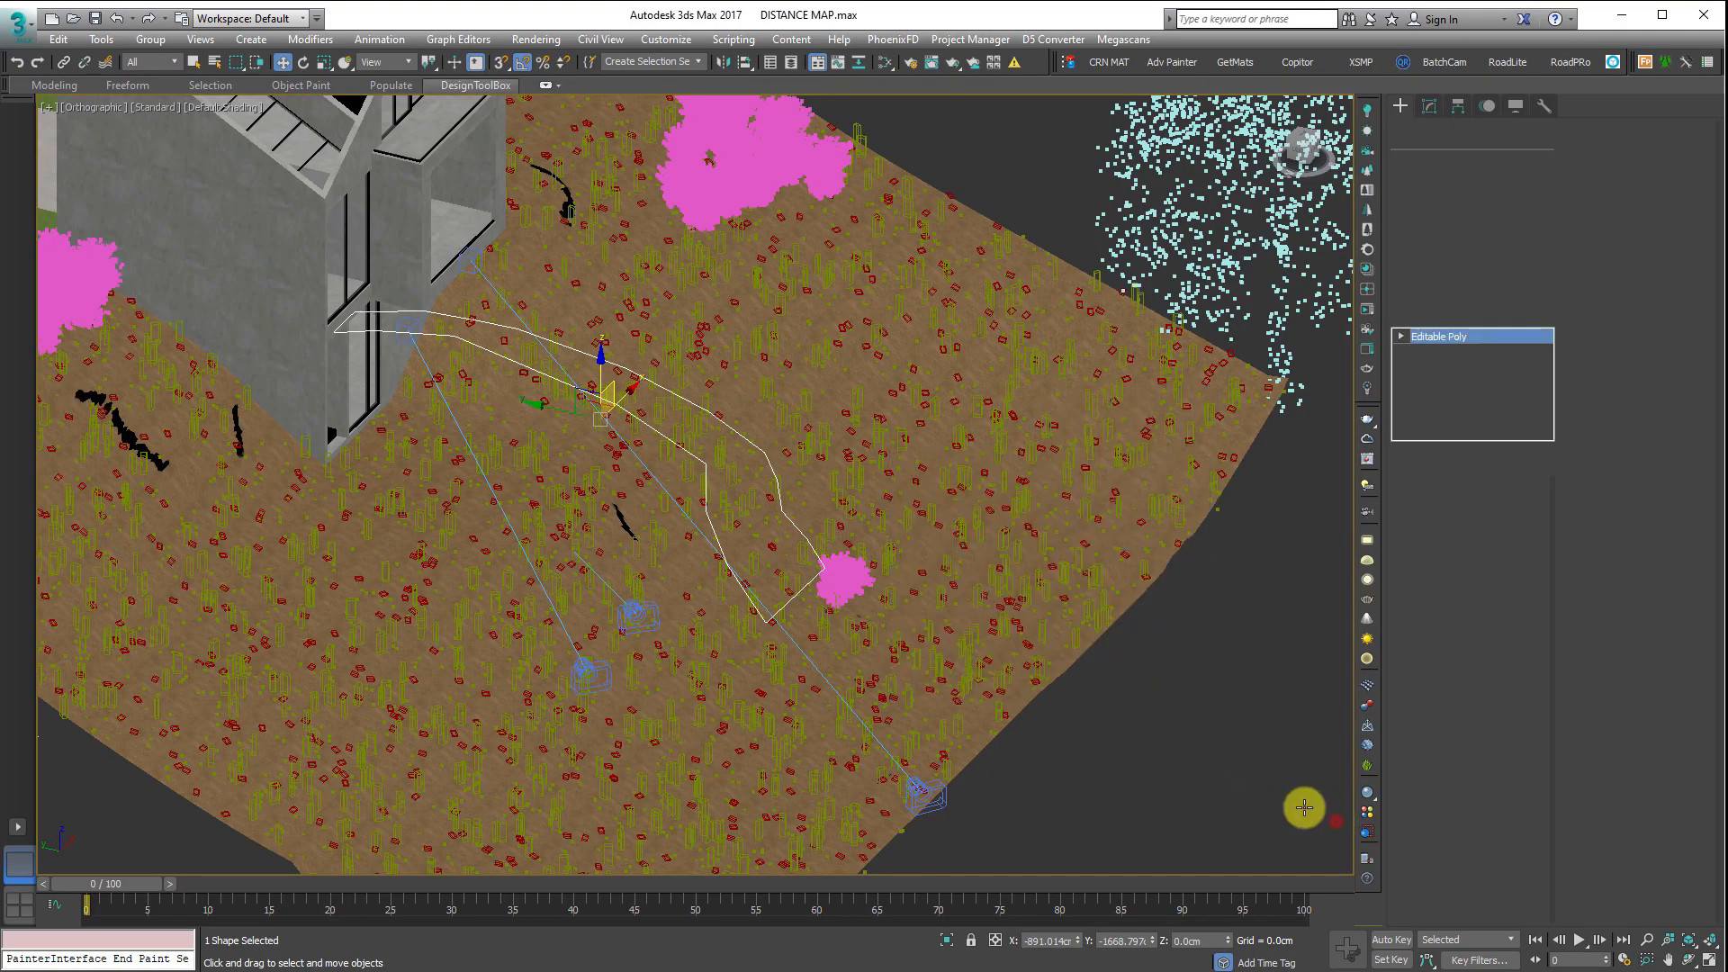
- Clone the path polygon once as an instance, moved along X to about 3121 cm, beside the terrain
{"action": "middle_click_drag", "start_coordinate": [988, 610], "coordinate": [758, 567], "text": "alt"}
{"action": "scroll", "coordinate": [758, 567], "scroll_direction": "down", "scroll_amount": 5}
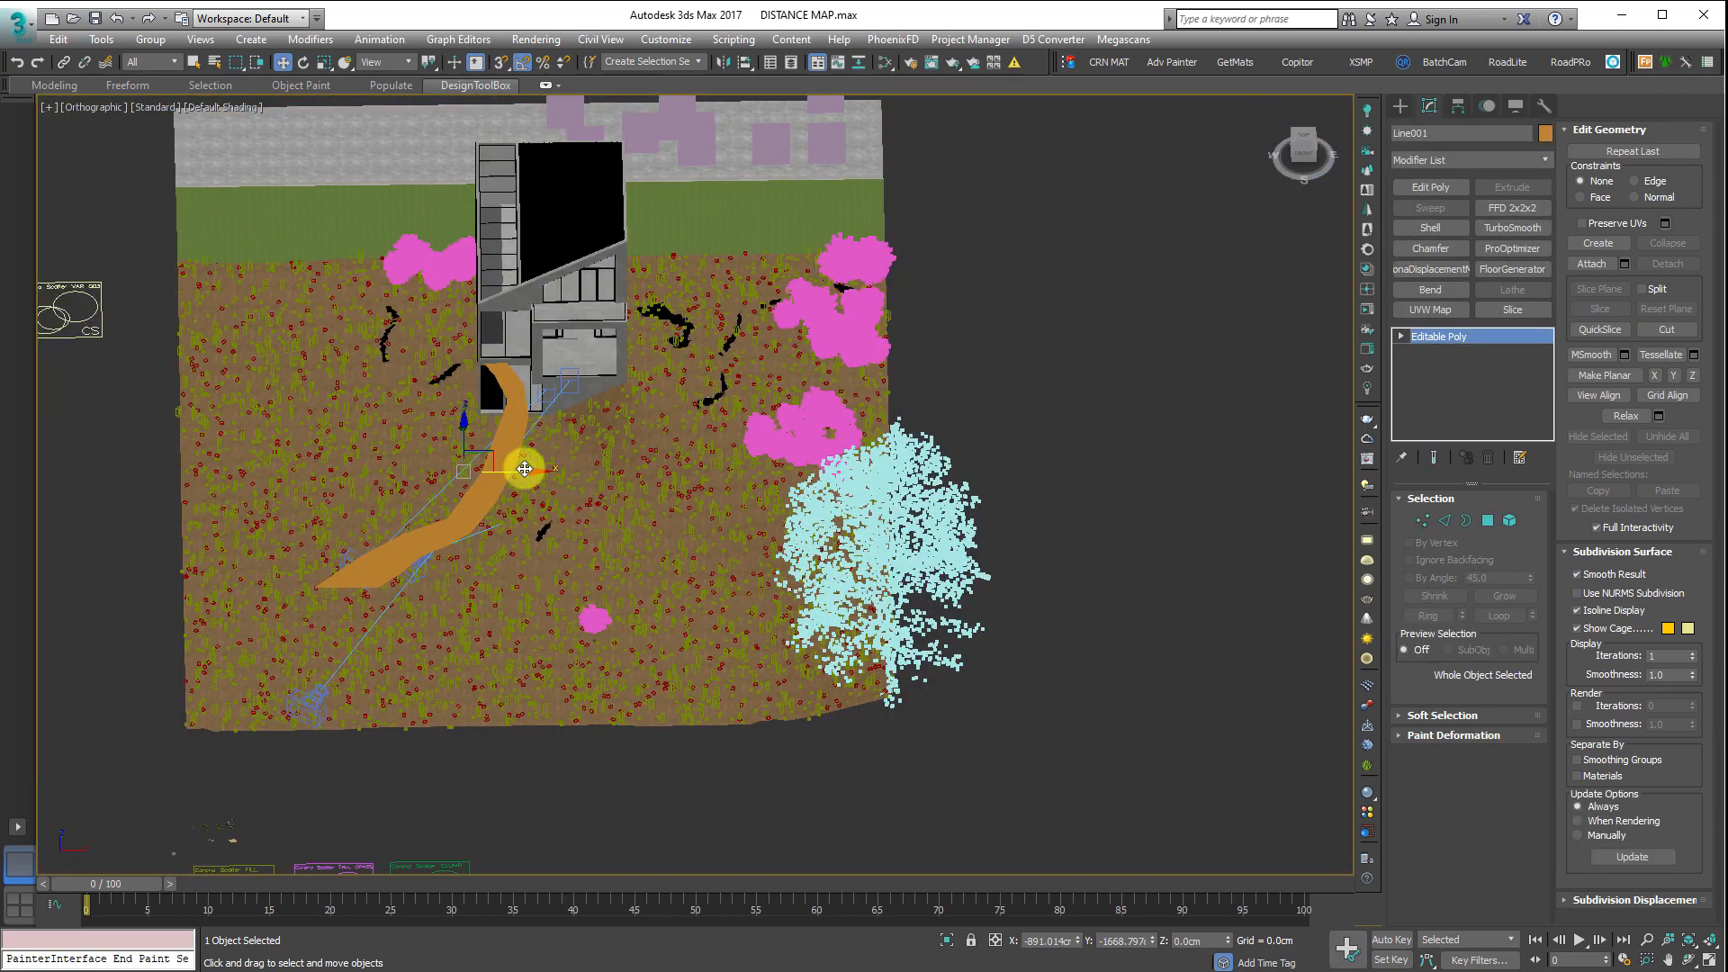
{"action": "left_click_drag", "start_coordinate": [629, 473], "coordinate": [1246, 466], "text": "shift"}
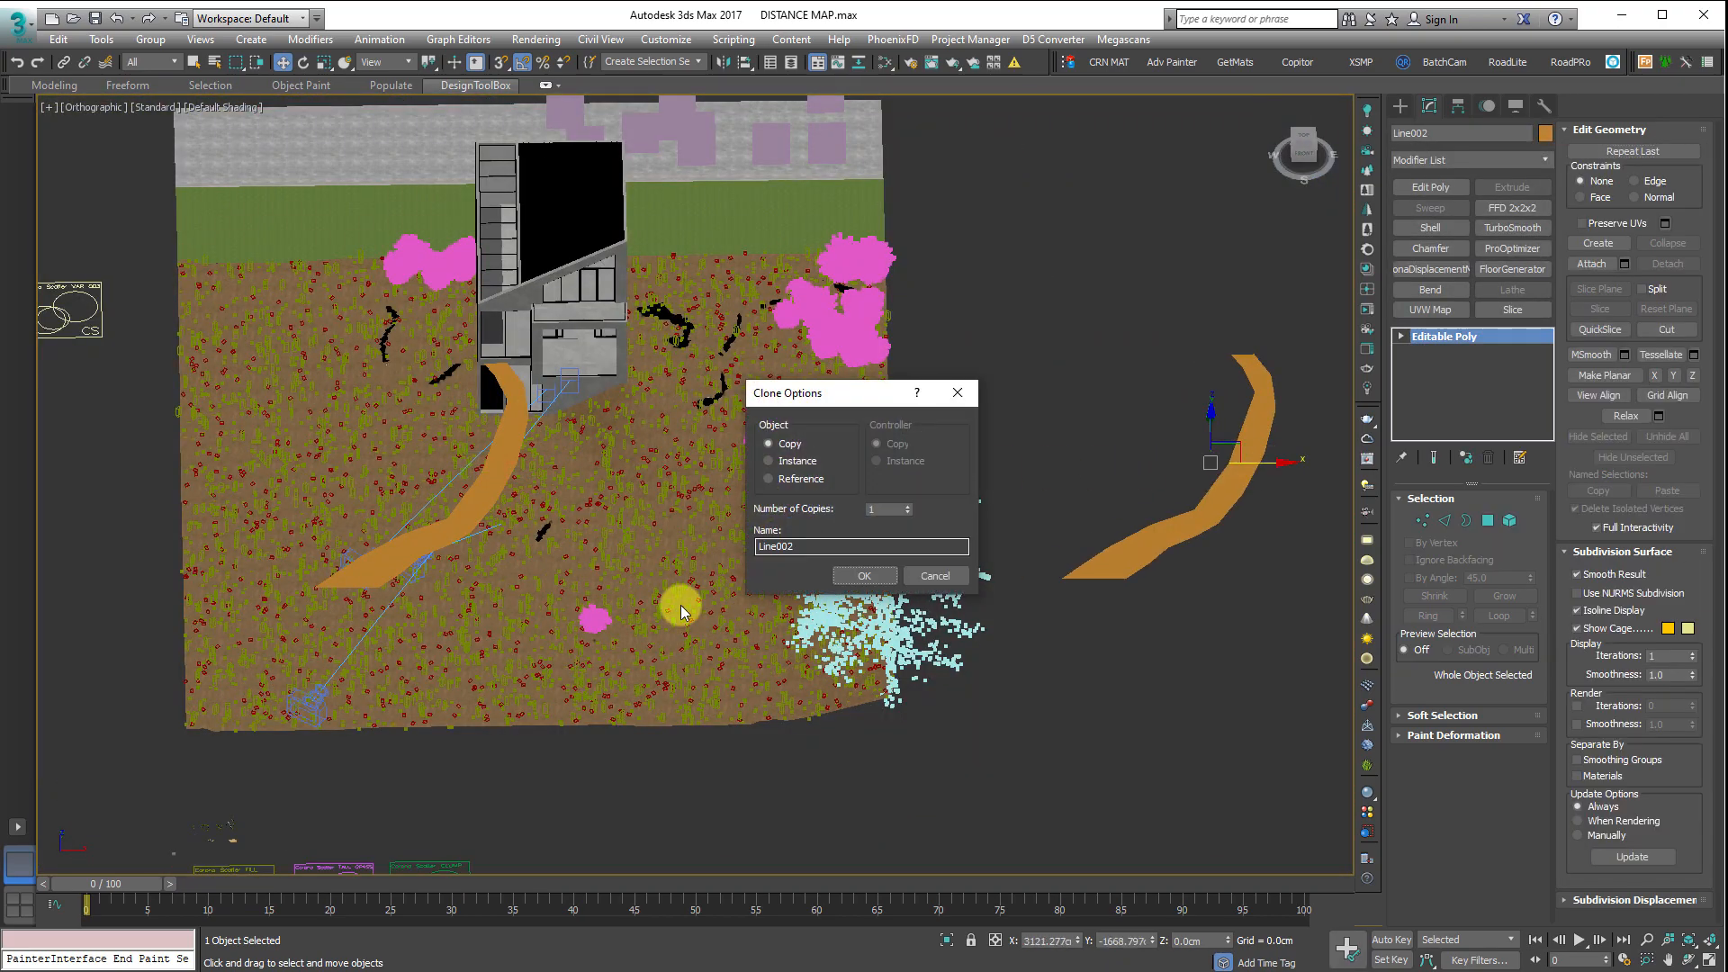
{"action": "left_click", "coordinate": [794, 462]}
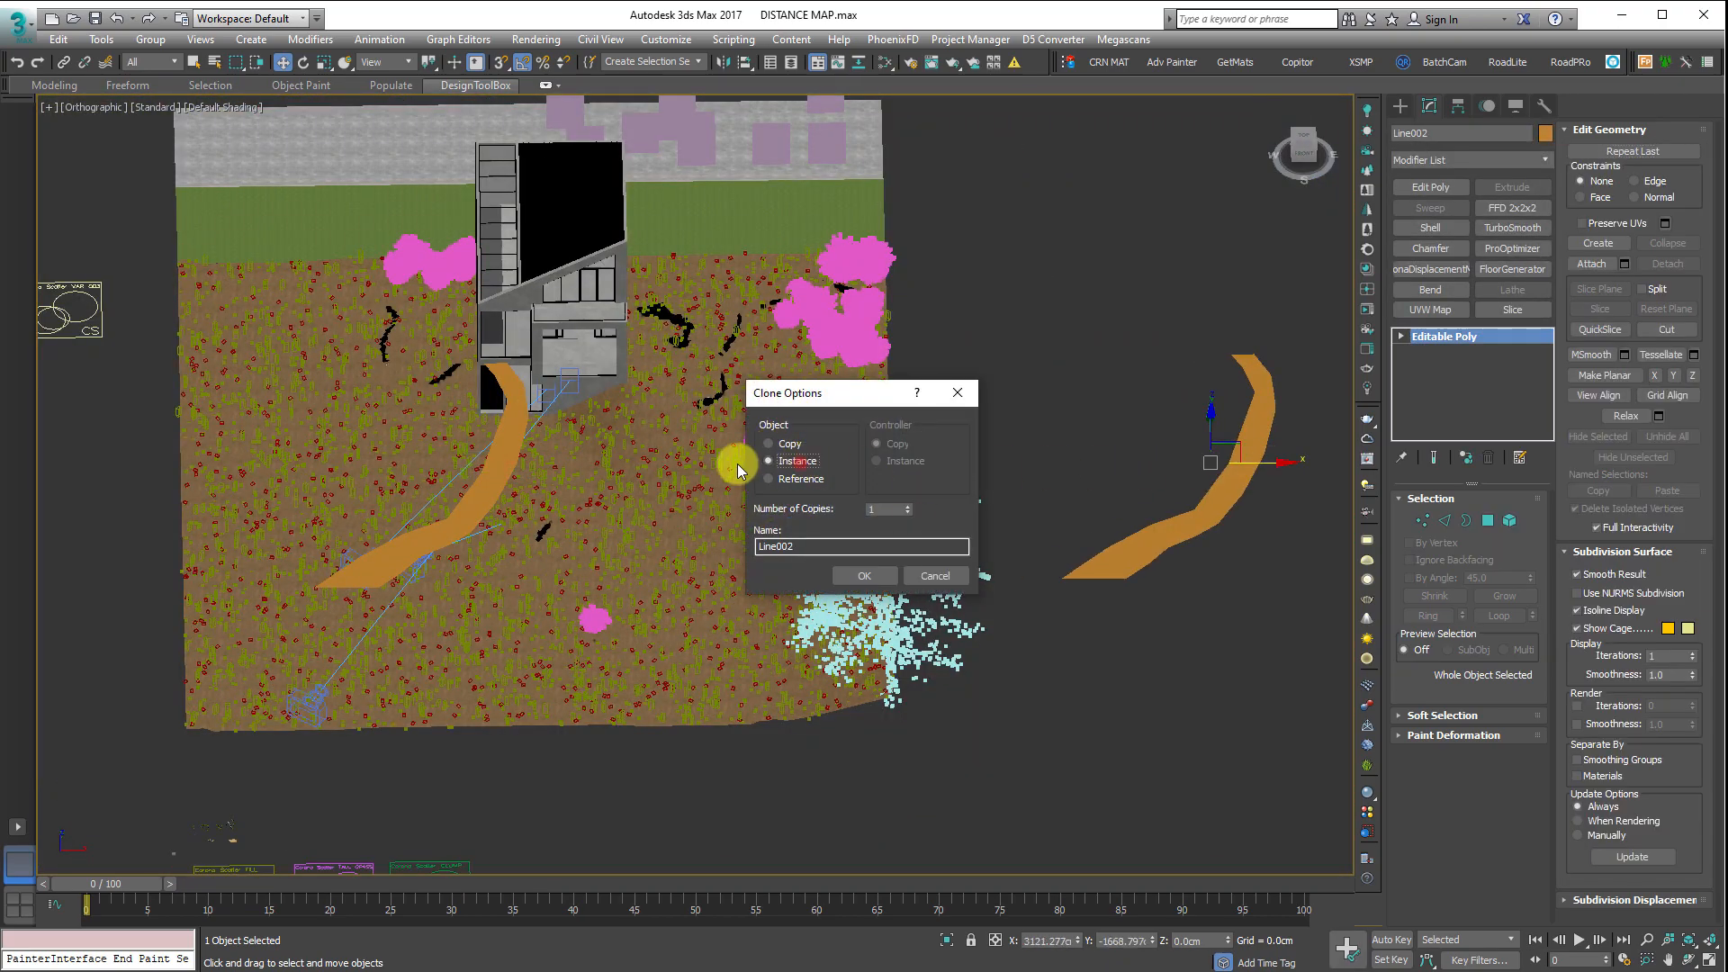
{"action": "left_click", "coordinate": [860, 573]}
- Select the original path polygon on the slope and display the shaded view with edged faces
{"action": "middle_click_drag", "start_coordinate": [405, 588], "coordinate": [474, 575], "text": "alt"}
{"action": "middle_click_drag", "start_coordinate": [718, 846], "coordinate": [760, 444]}
{"action": "scroll", "coordinate": [760, 444], "scroll_direction": "up", "scroll_amount": 2}
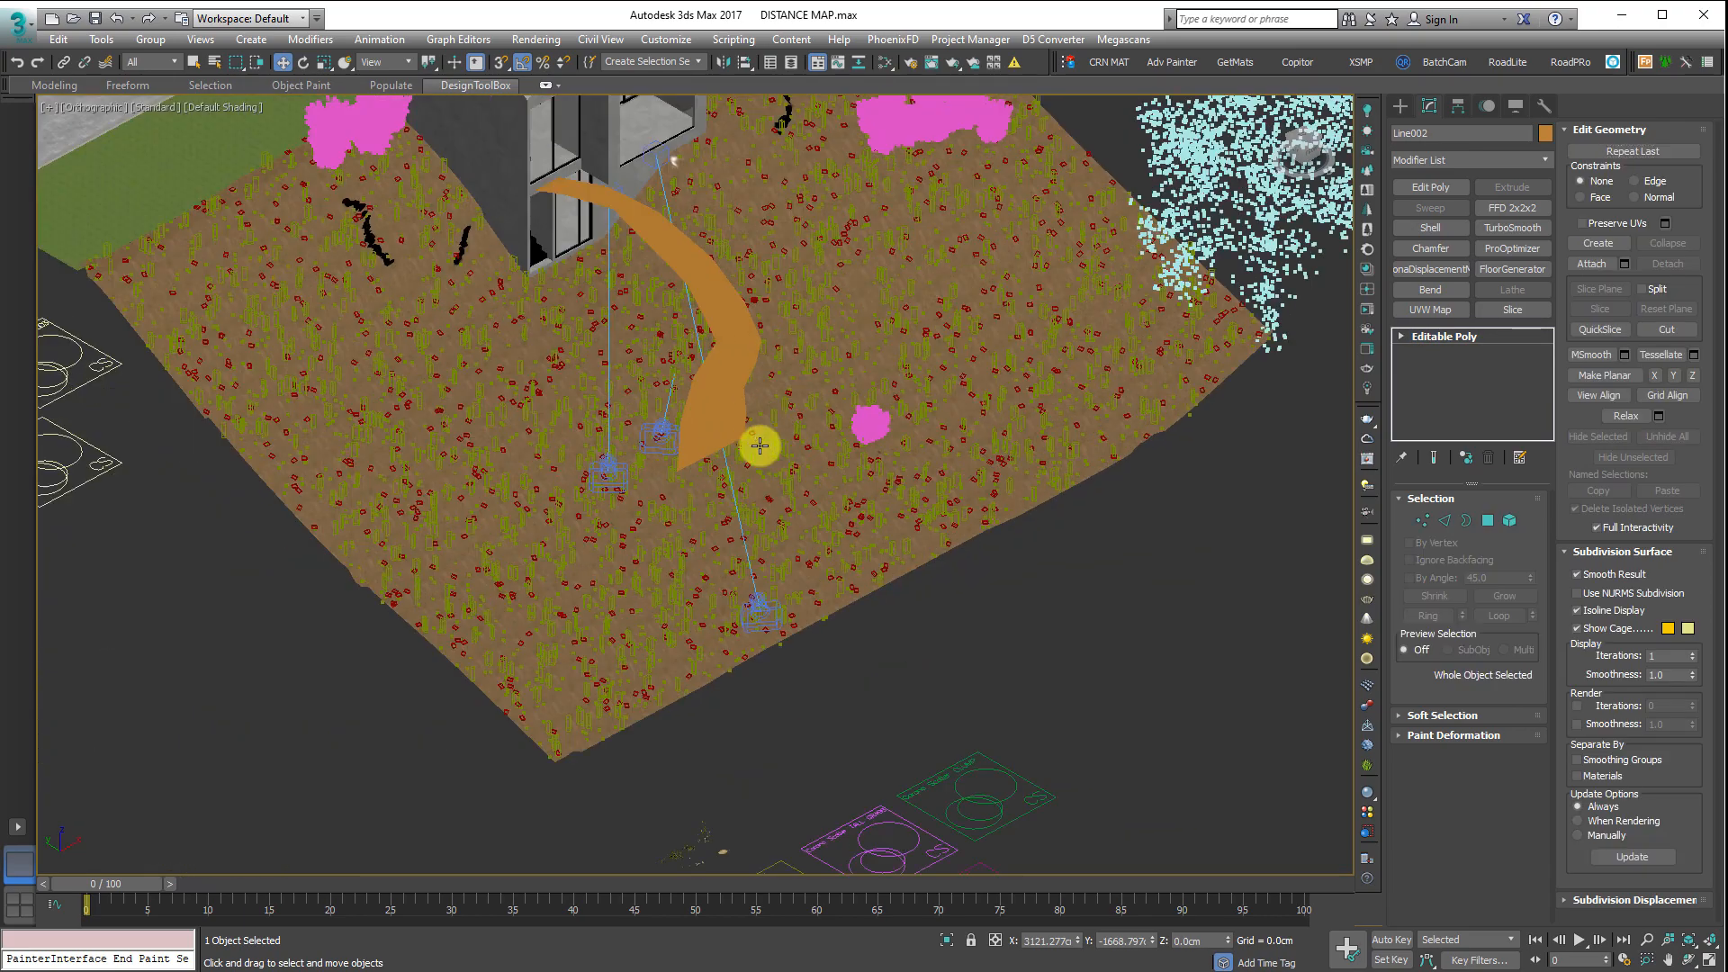
{"action": "left_click", "coordinate": [740, 362]}
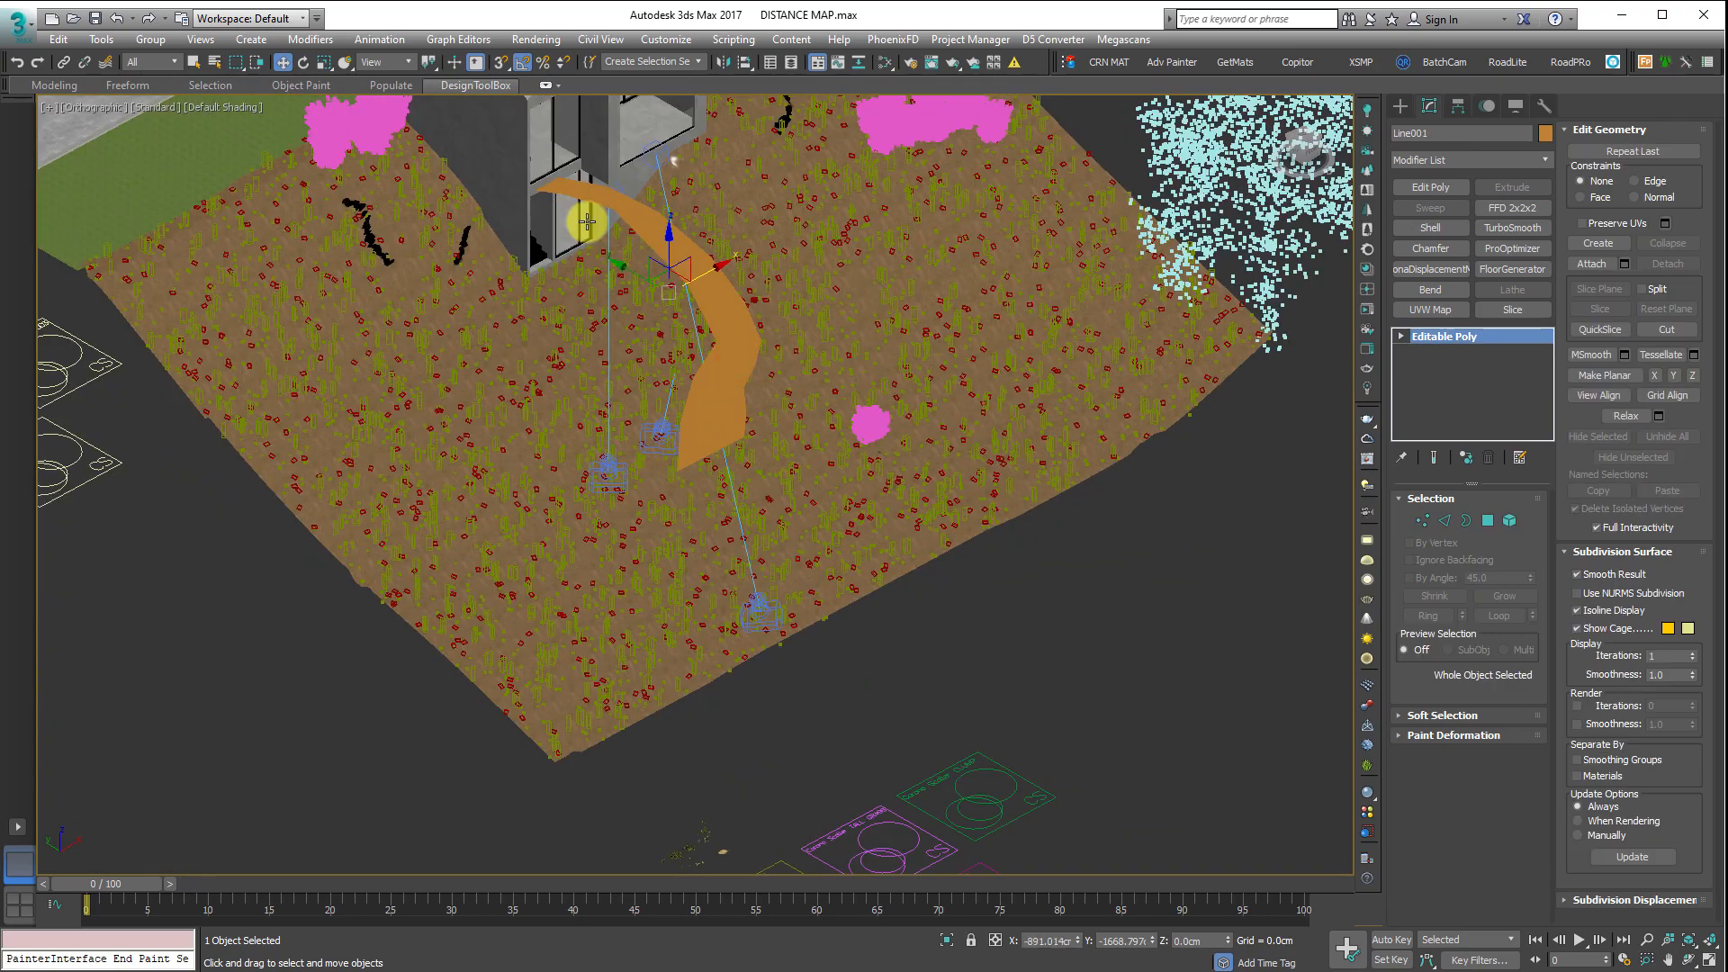
{"action": "key", "text": "F3"}
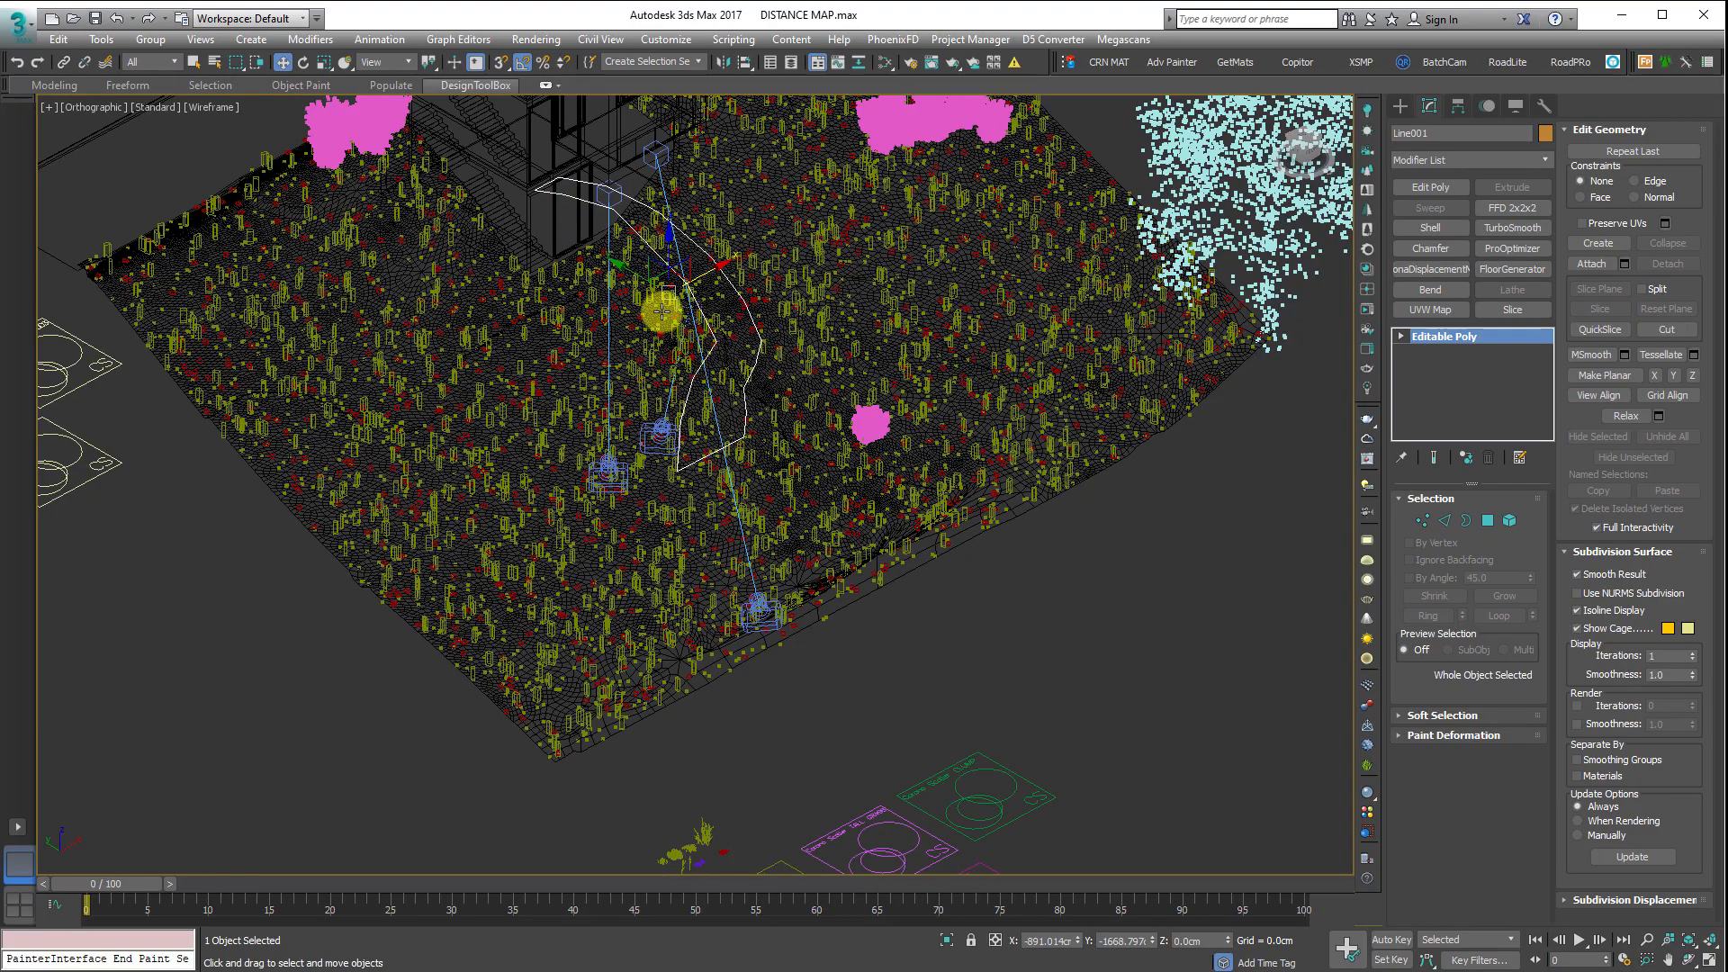
{"action": "key", "text": "F4"}
{"action": "scroll", "coordinate": [740, 530], "scroll_direction": "up", "scroll_amount": 4}
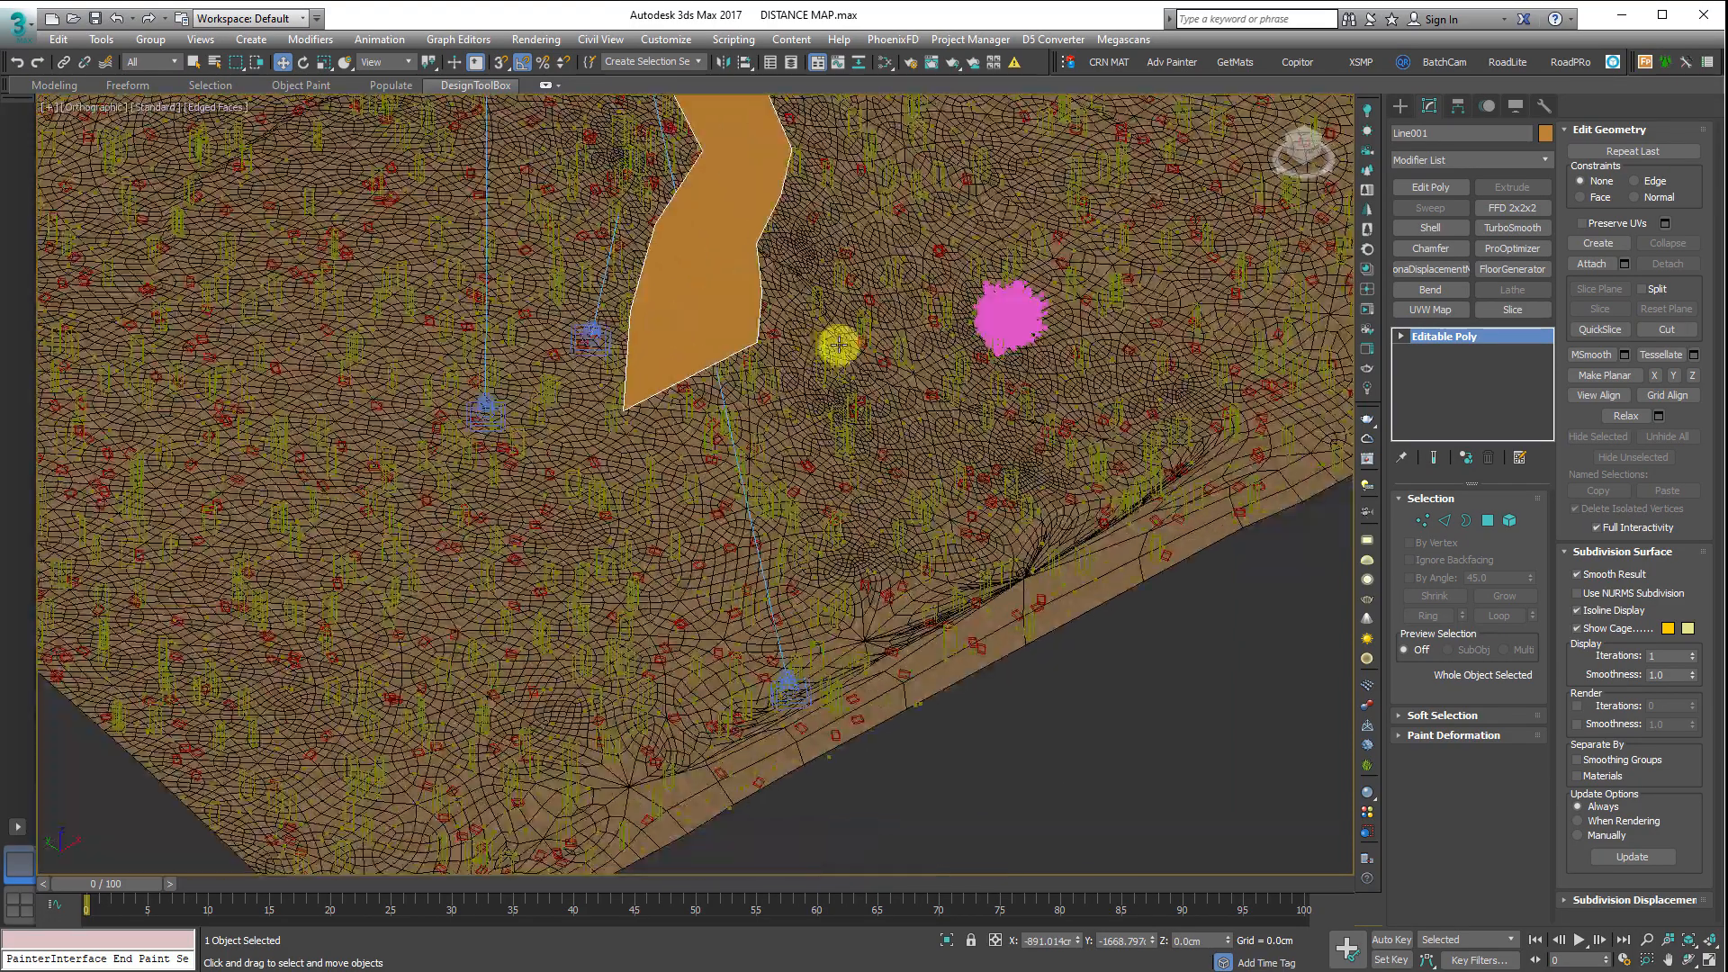
{"action": "scroll", "coordinate": [693, 783], "scroll_direction": "down", "scroll_amount": 3}
{"action": "scroll", "coordinate": [702, 694], "scroll_direction": "down", "scroll_amount": 4}
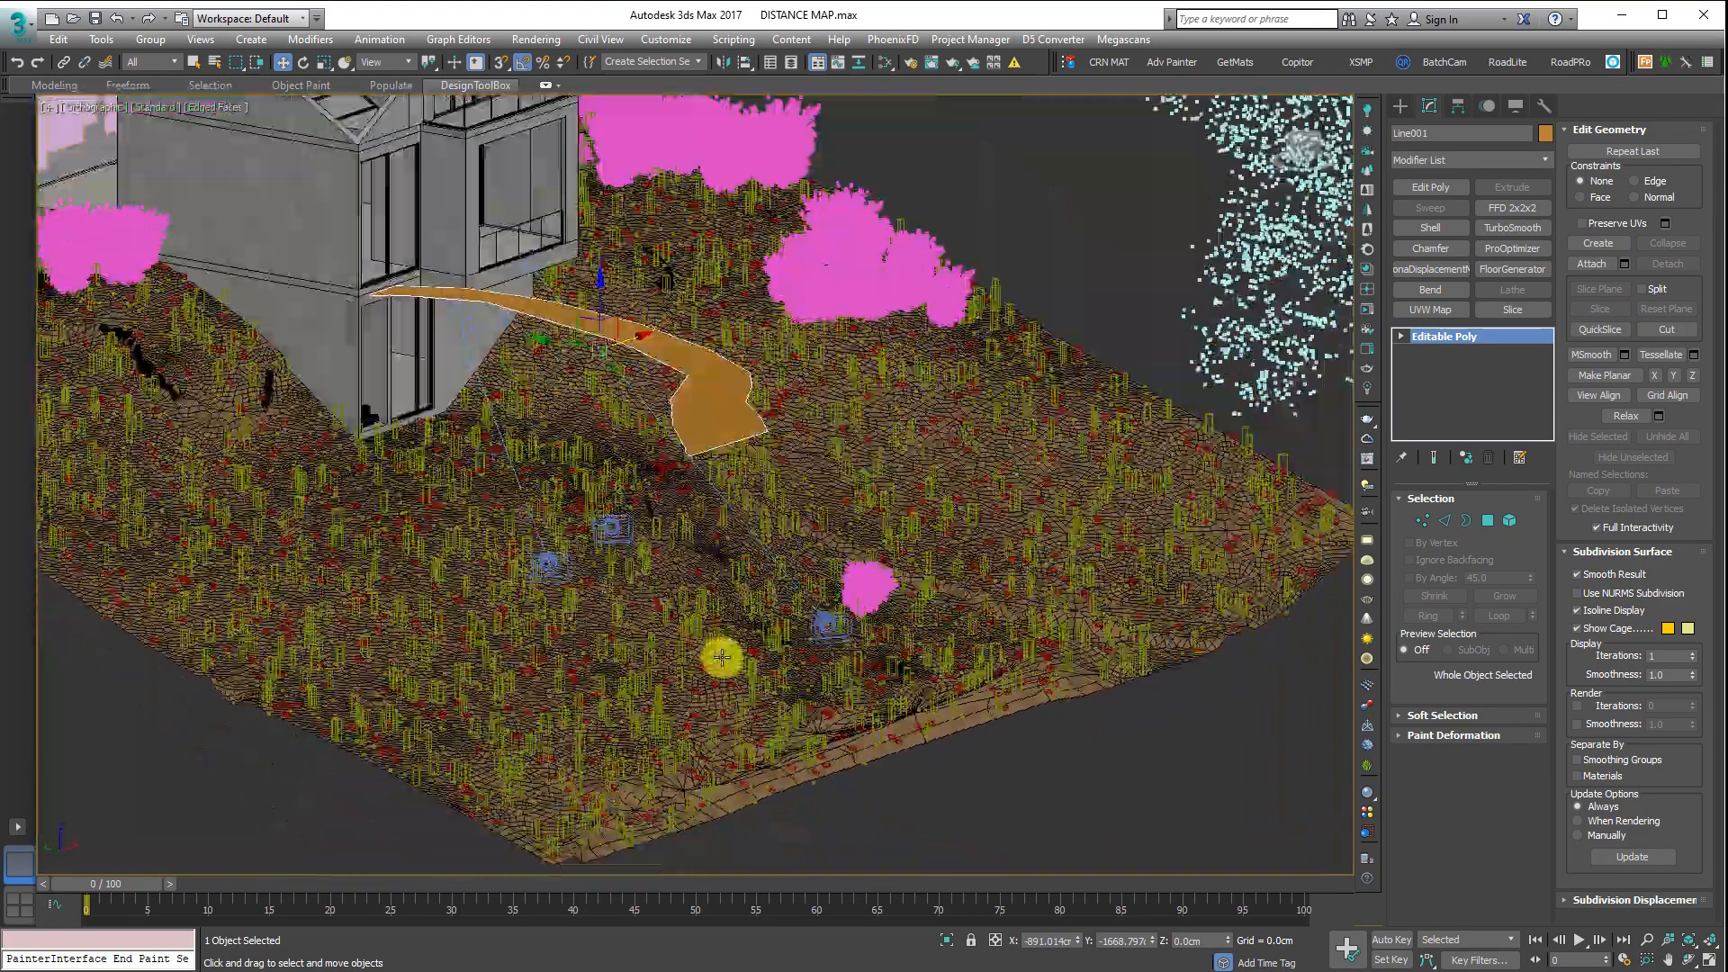
{"action": "scroll", "coordinate": [623, 712], "scroll_direction": "up", "scroll_amount": 4}
{"action": "middle_click_drag", "start_coordinate": [623, 712], "coordinate": [758, 688]}
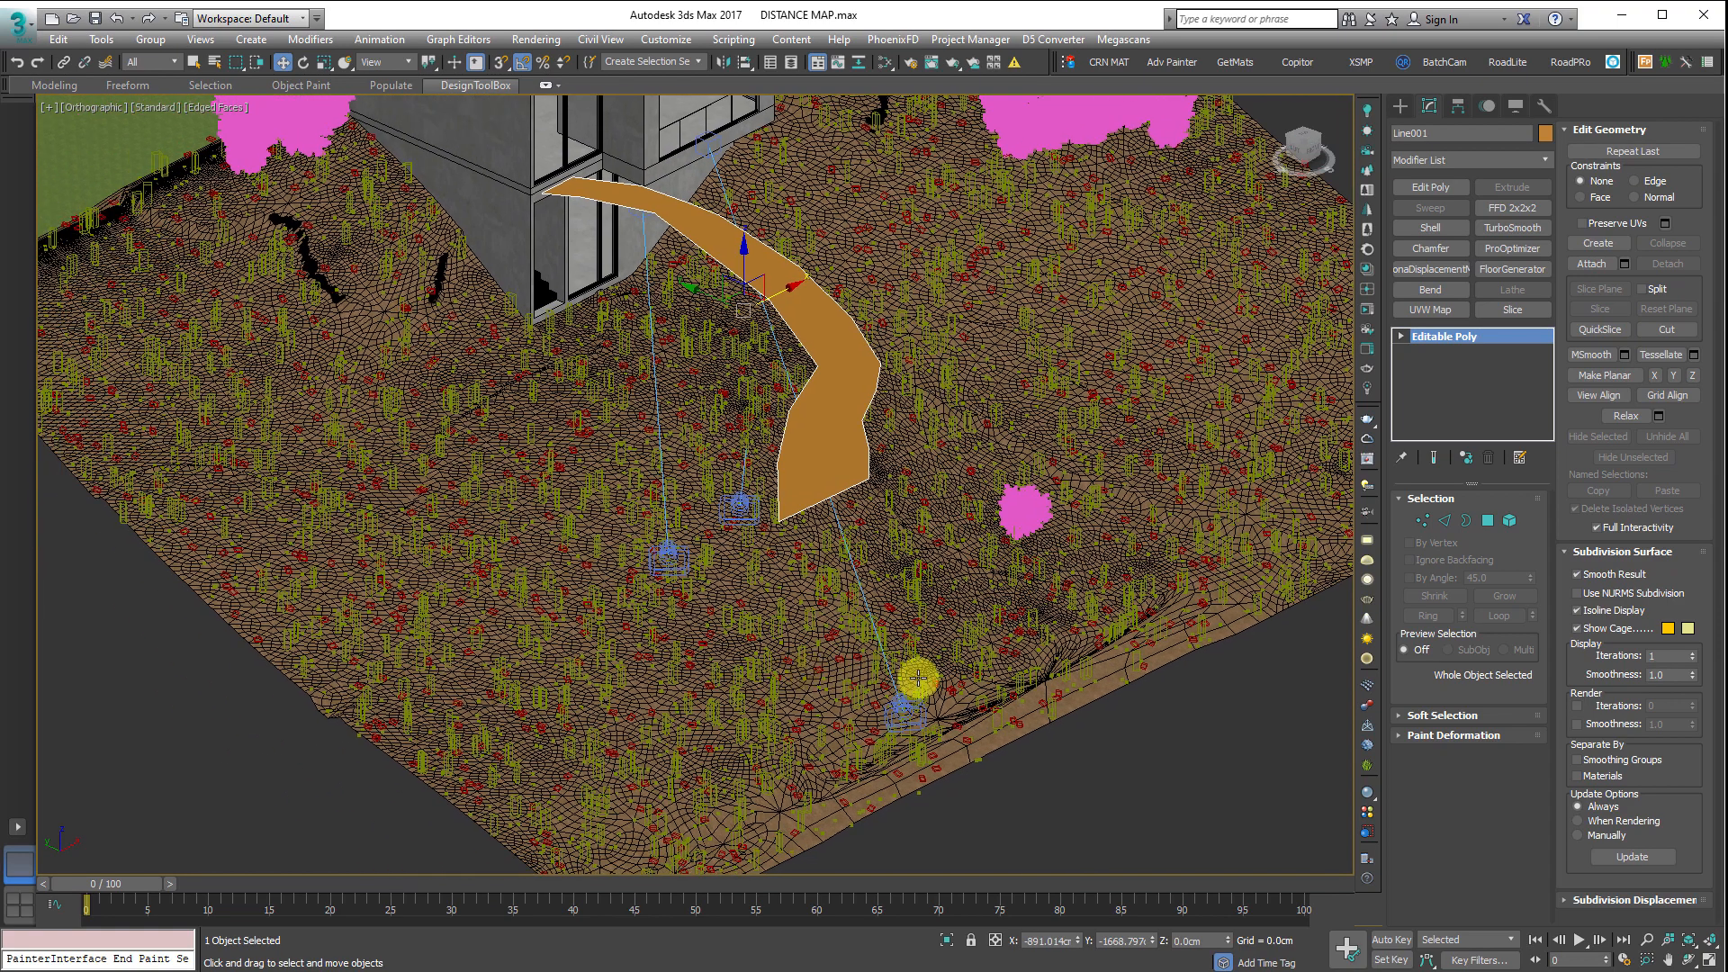
- Turn the path polygon into the wrapper of a Conform compound object
{"action": "left_click", "coordinate": [1401, 107]}
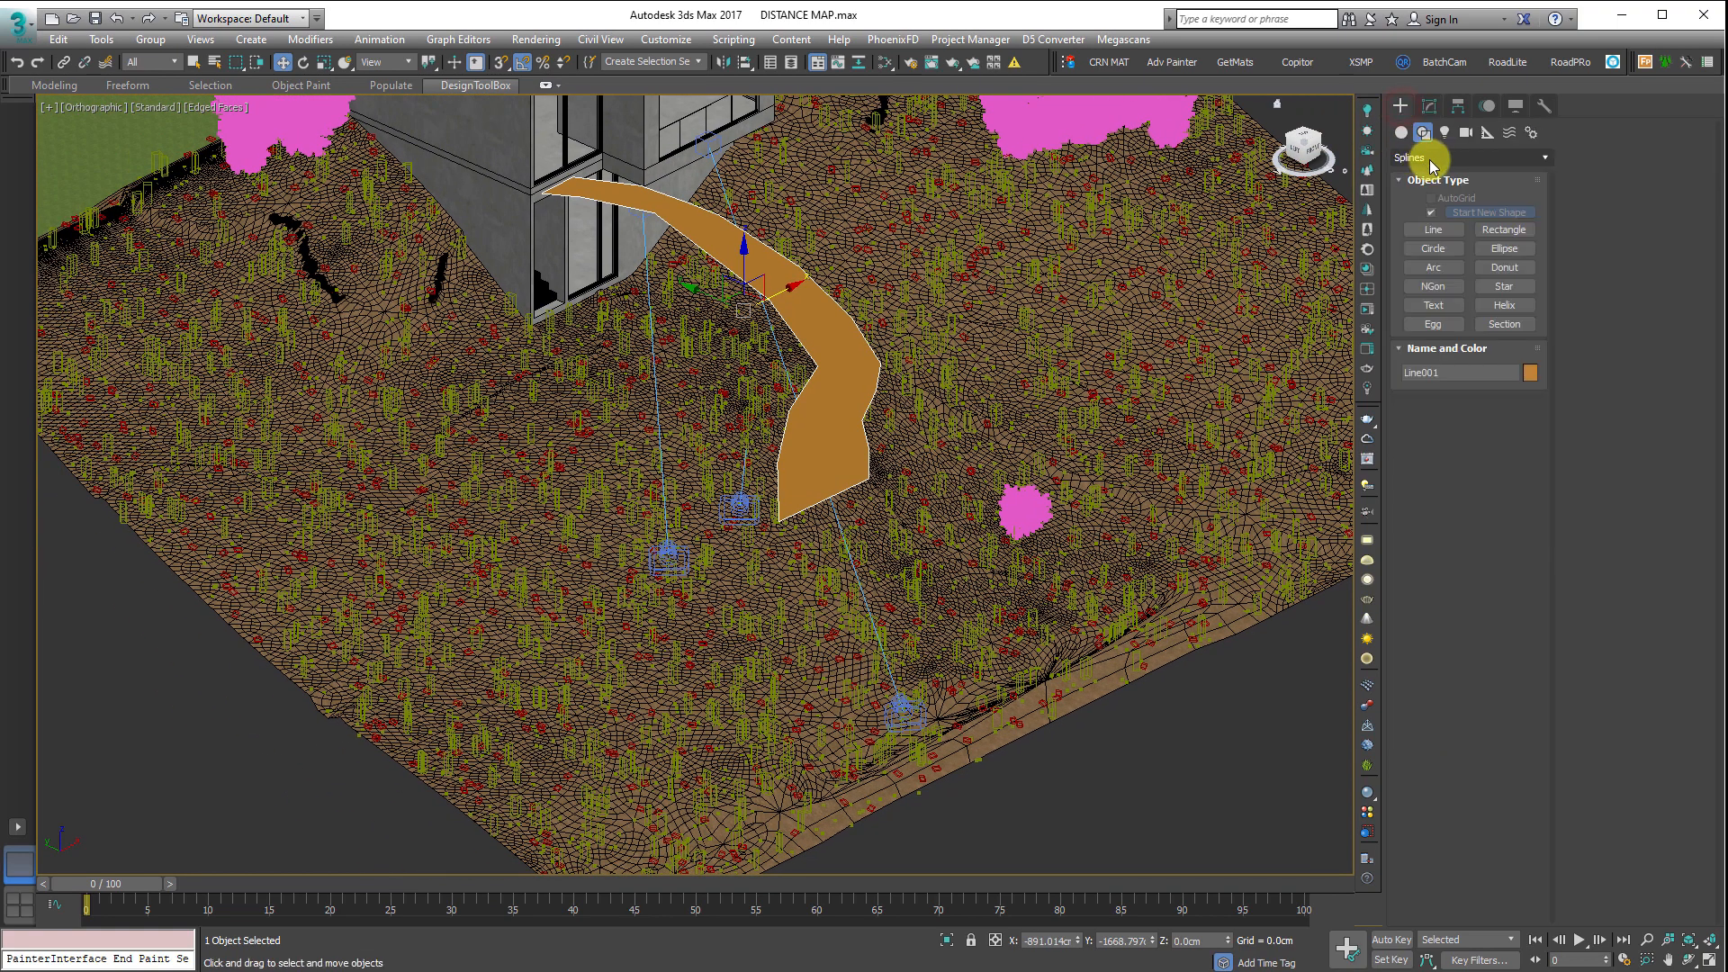
{"action": "left_click", "coordinate": [1434, 157]}
{"action": "left_click", "coordinate": [1414, 127]}
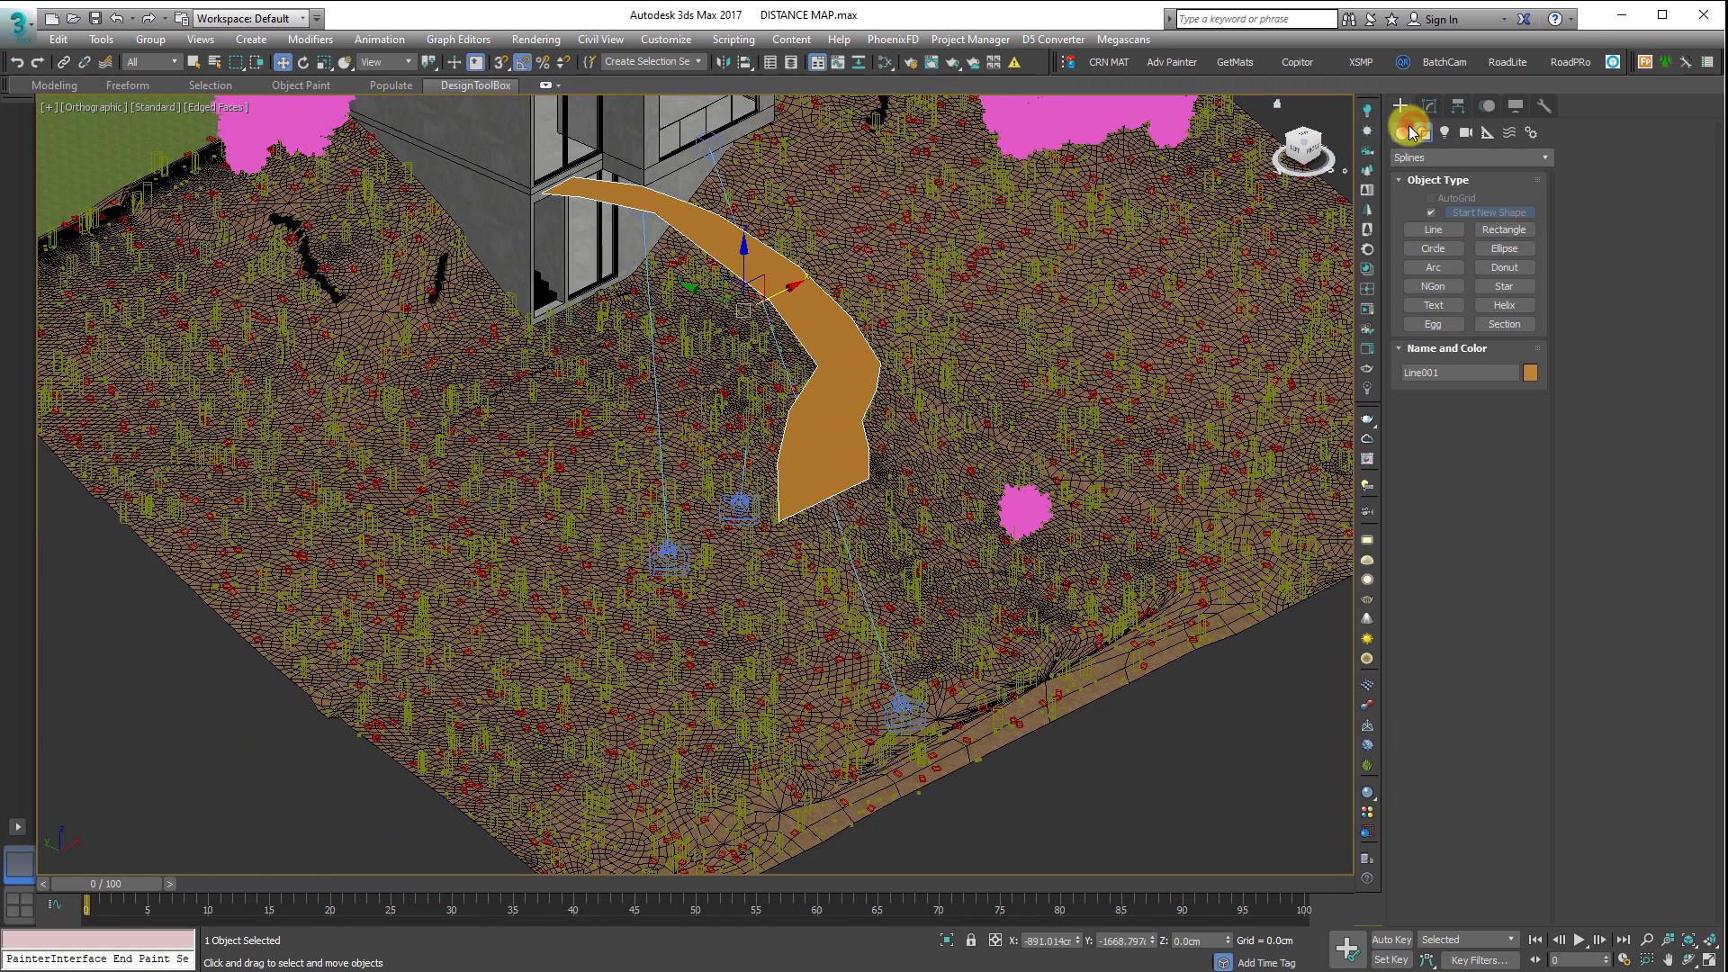
{"action": "left_click", "coordinate": [1407, 132]}
{"action": "left_click", "coordinate": [1467, 157]}
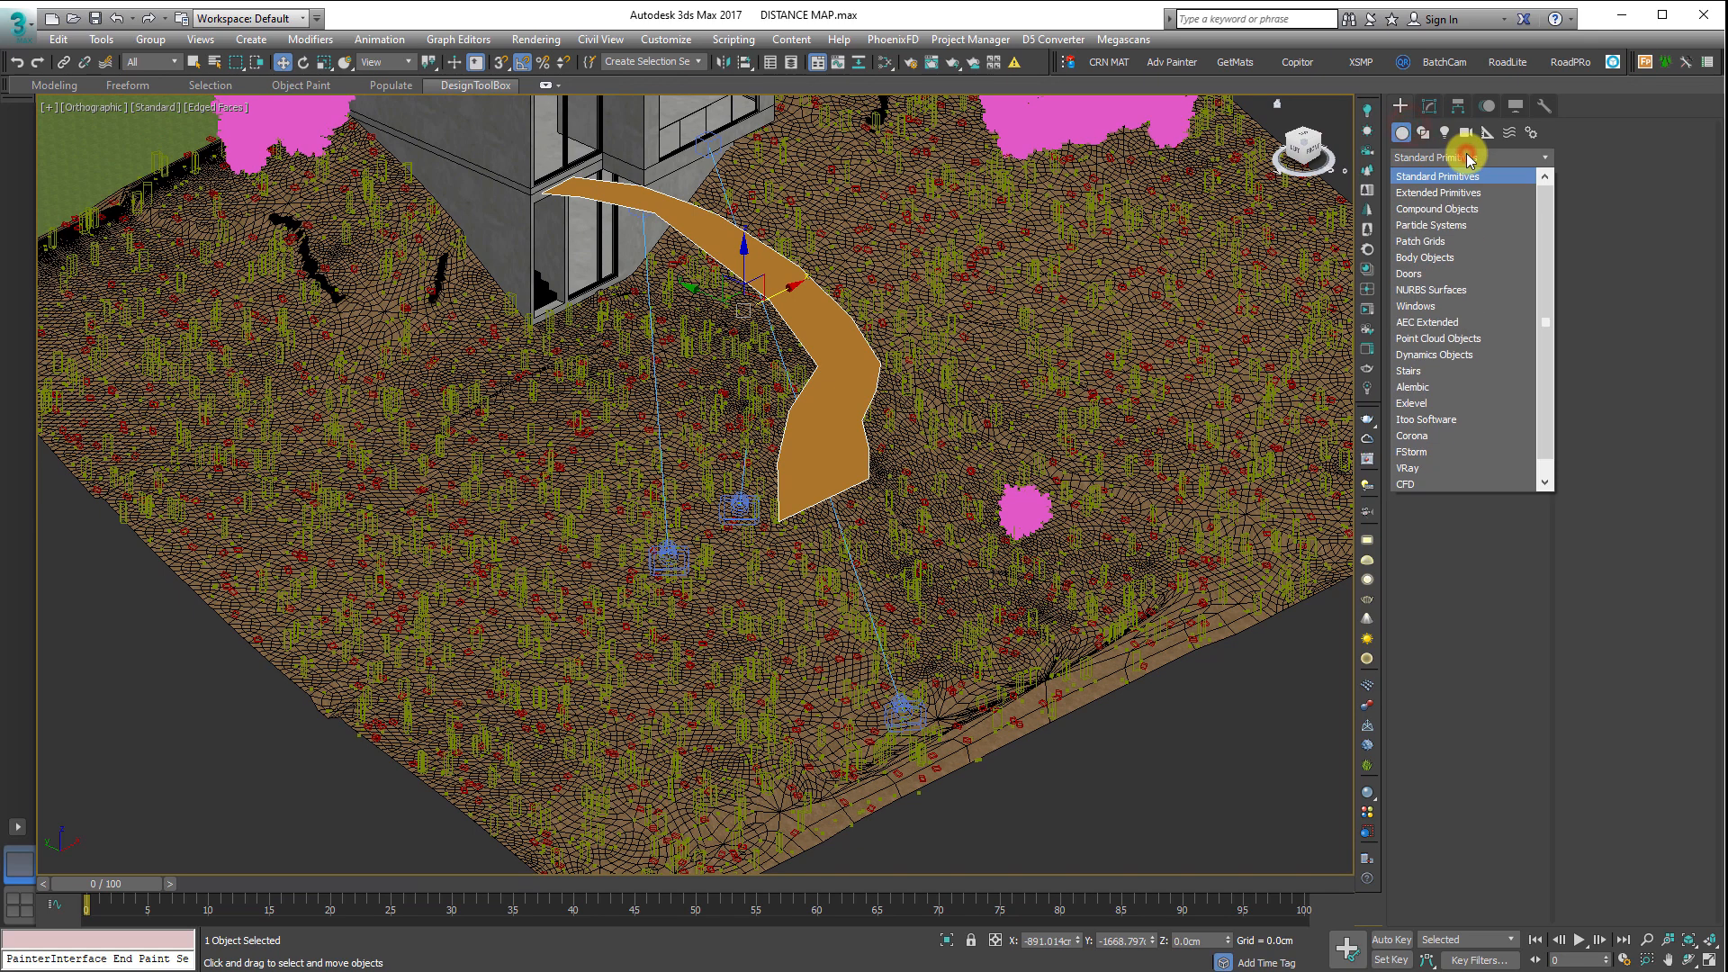
{"action": "left_click", "coordinate": [1476, 212]}
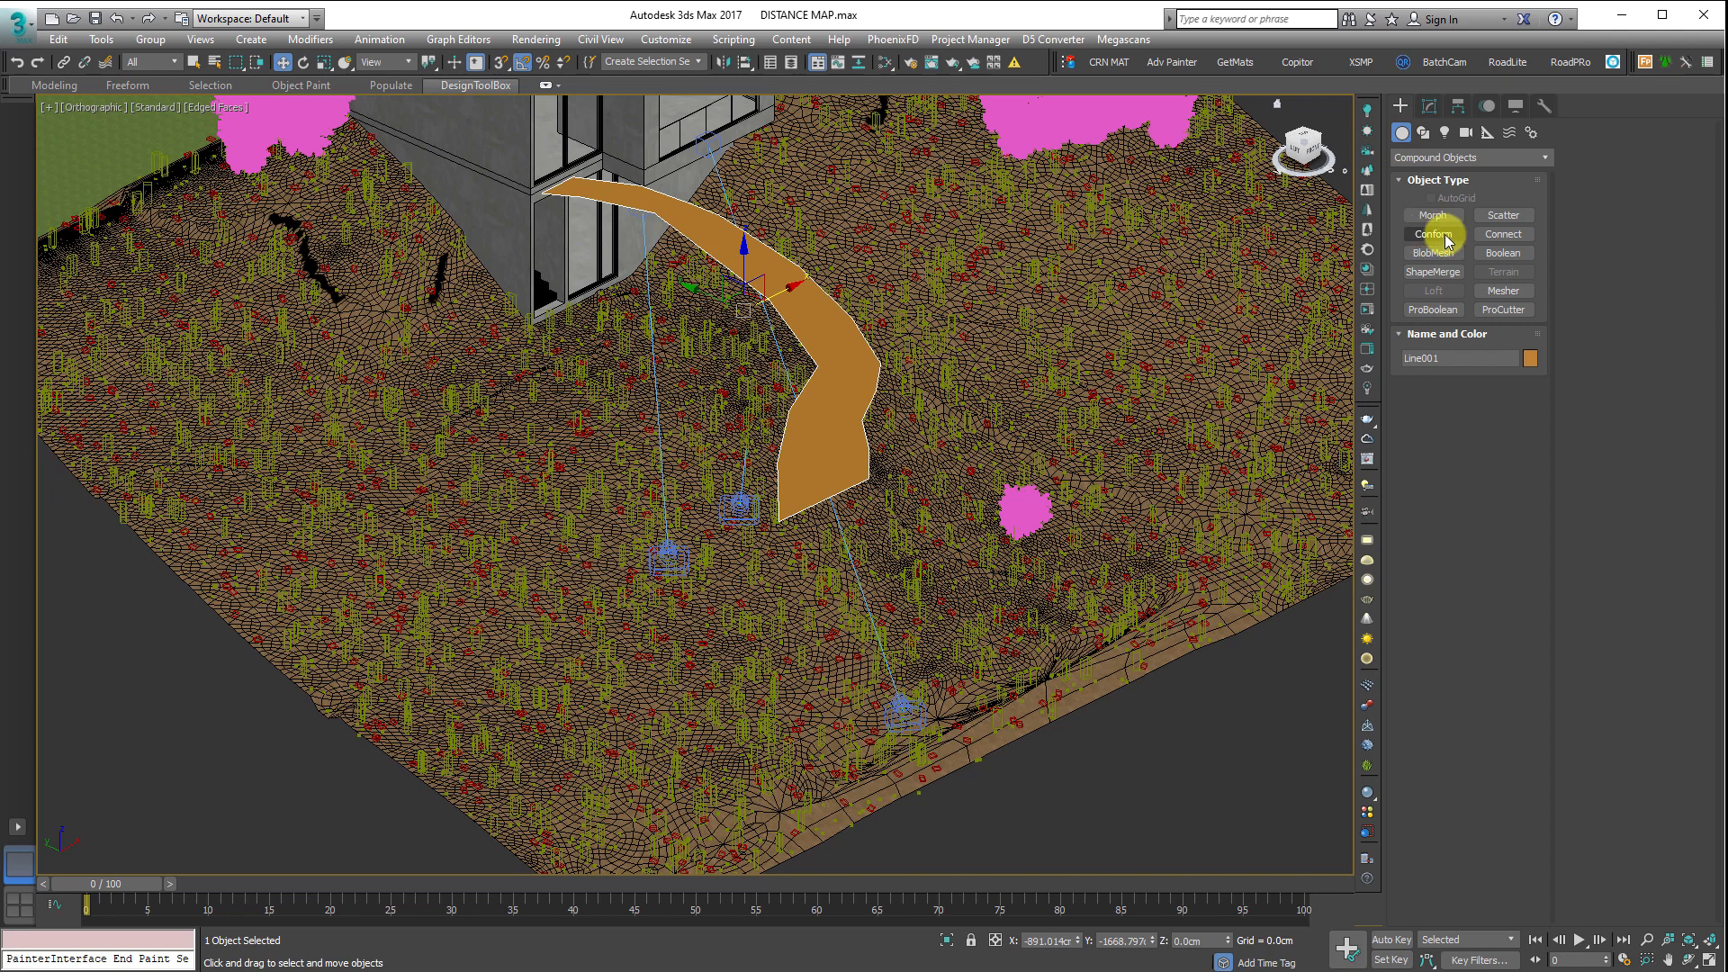
{"action": "left_click", "coordinate": [1441, 236]}
- Try to wrap the path onto the terrain by picking it as the wrap-to object from the angled view
{"action": "middle_click_drag", "start_coordinate": [883, 559], "coordinate": [803, 487]}
{"action": "left_click", "coordinate": [1446, 432]}
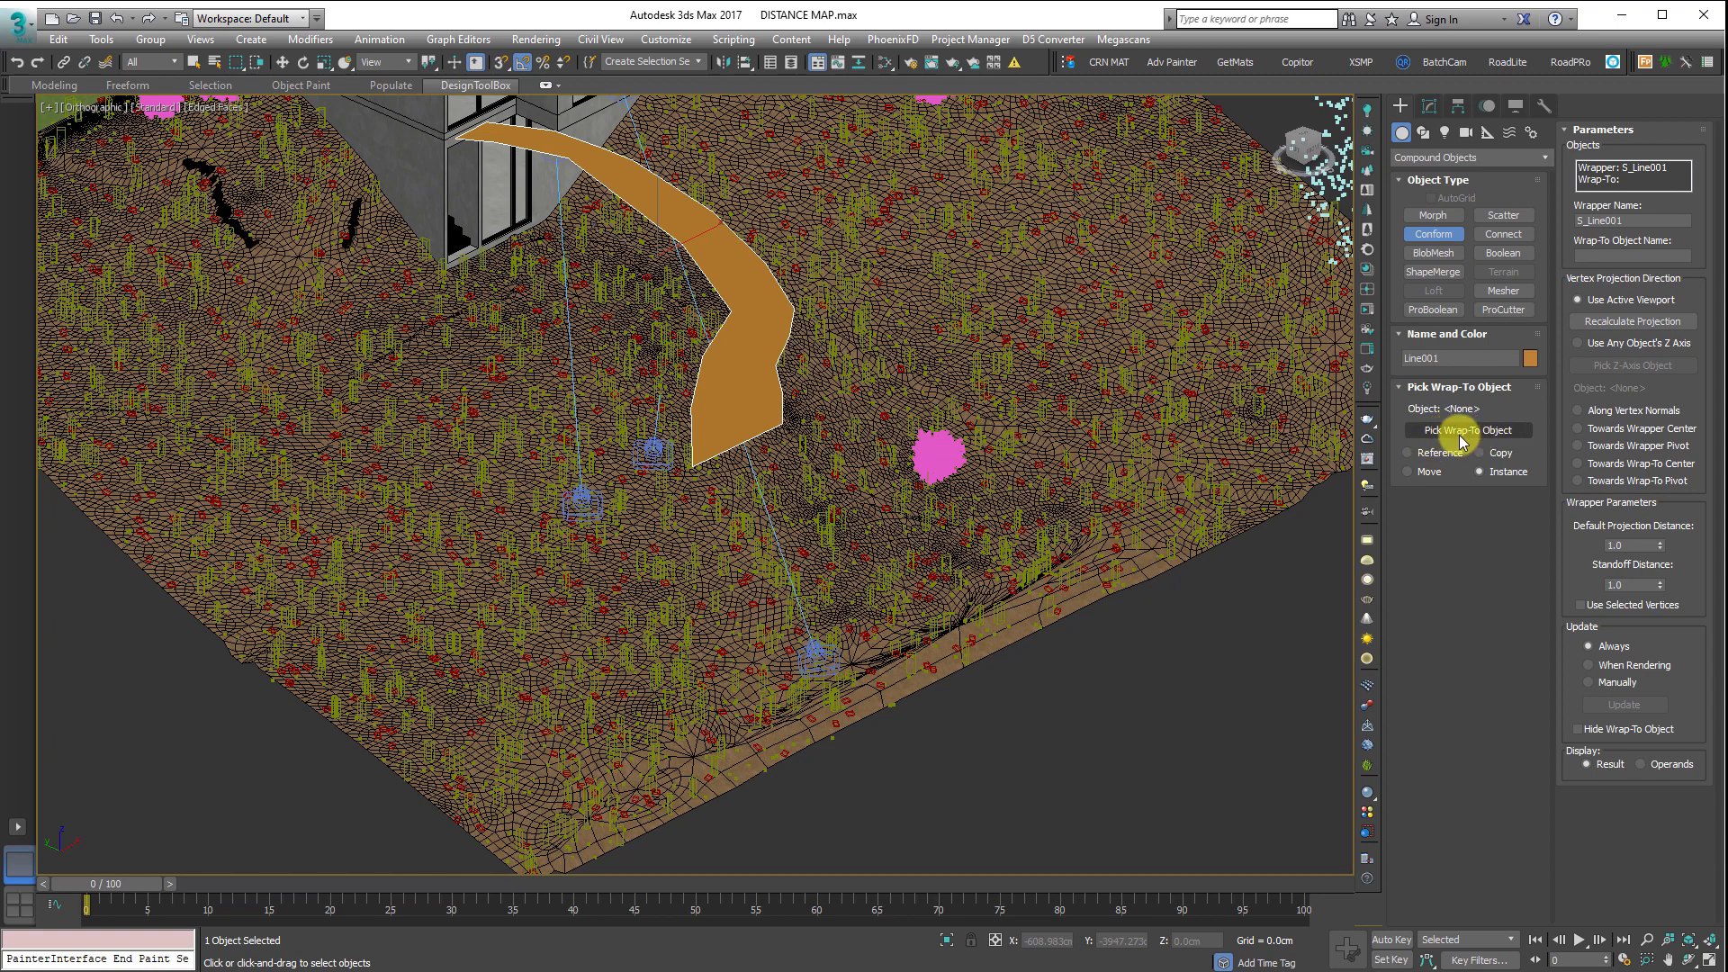
{"action": "left_click", "coordinate": [1519, 438]}
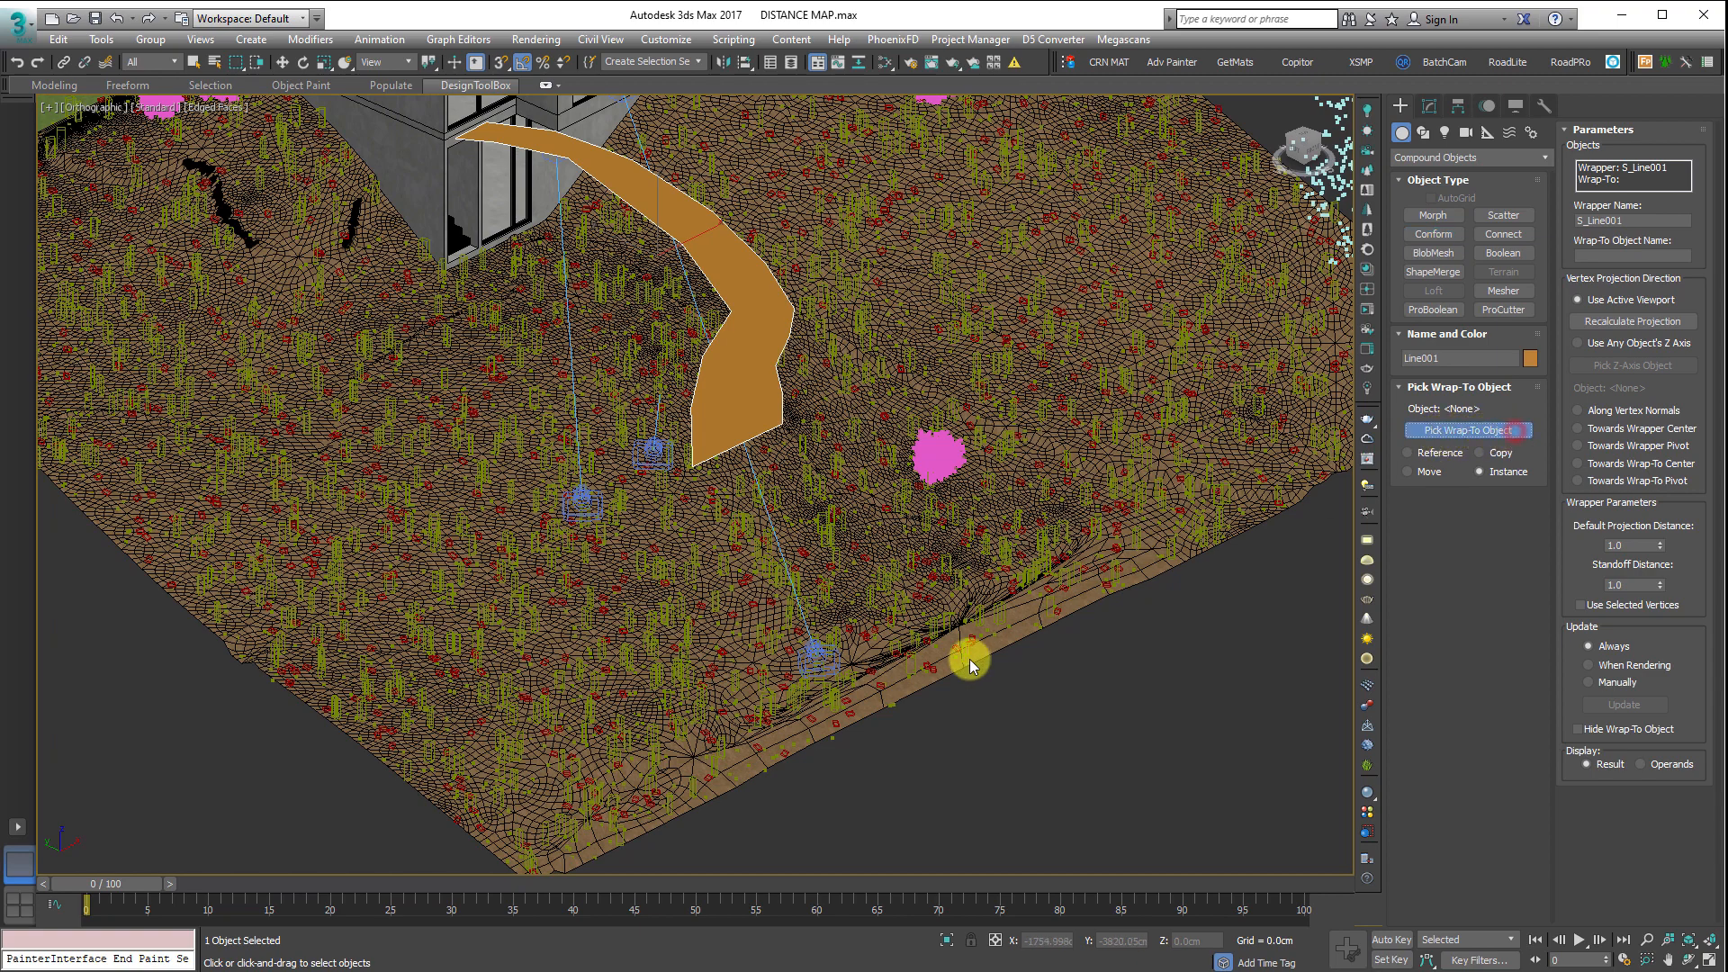
{"action": "scroll", "coordinate": [804, 720], "scroll_direction": "up", "scroll_amount": 8}
{"action": "left_click", "coordinate": [884, 634]}
{"action": "scroll", "coordinate": [909, 639], "scroll_direction": "down", "scroll_amount": 8}
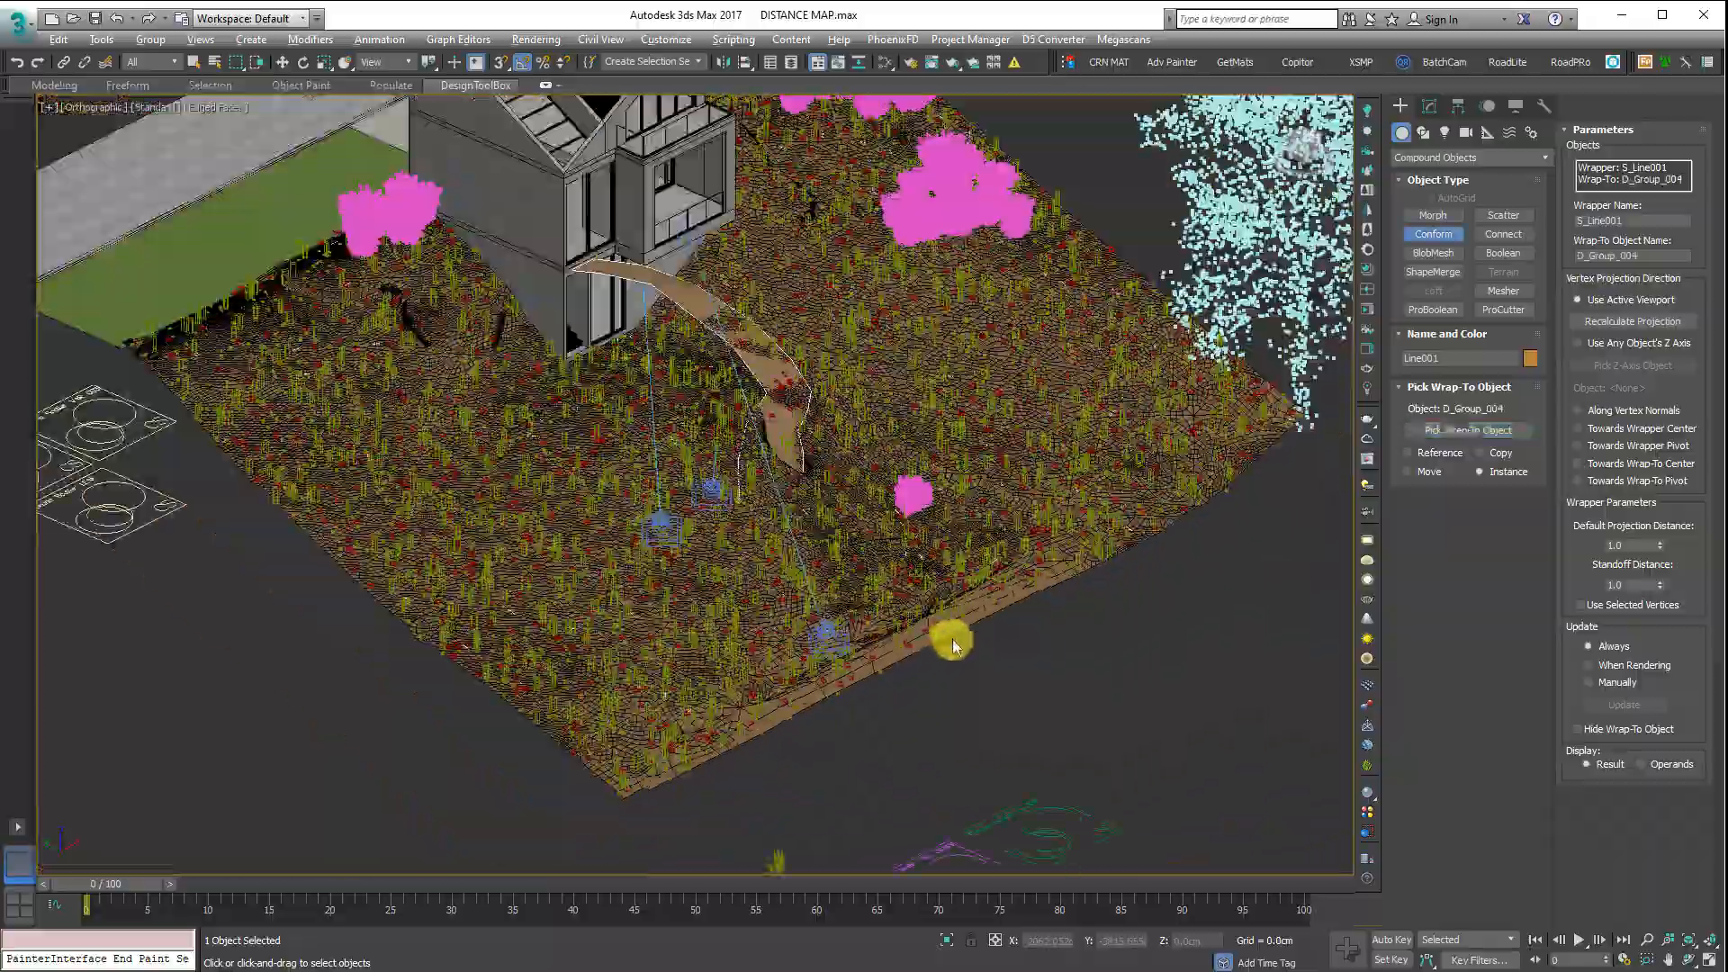
{"action": "mouse_move", "coordinate": [953, 642]}
{"action": "middle_mouse_down", "text": "alt"}
{"action": "mouse_move", "coordinate": [914, 591]}
{"action": "mouse_move", "coordinate": [837, 591]}
{"action": "mouse_move", "coordinate": [792, 759]}
{"action": "mouse_move", "coordinate": [937, 505]}
{"action": "mouse_move", "coordinate": [953, 646]}
{"action": "middle_mouse_up", "text": "alt"}
{"action": "scroll", "coordinate": [786, 424], "scroll_direction": "up", "scroll_amount": 3}
{"action": "scroll", "coordinate": [780, 436], "scroll_direction": "down", "scroll_amount": 3}
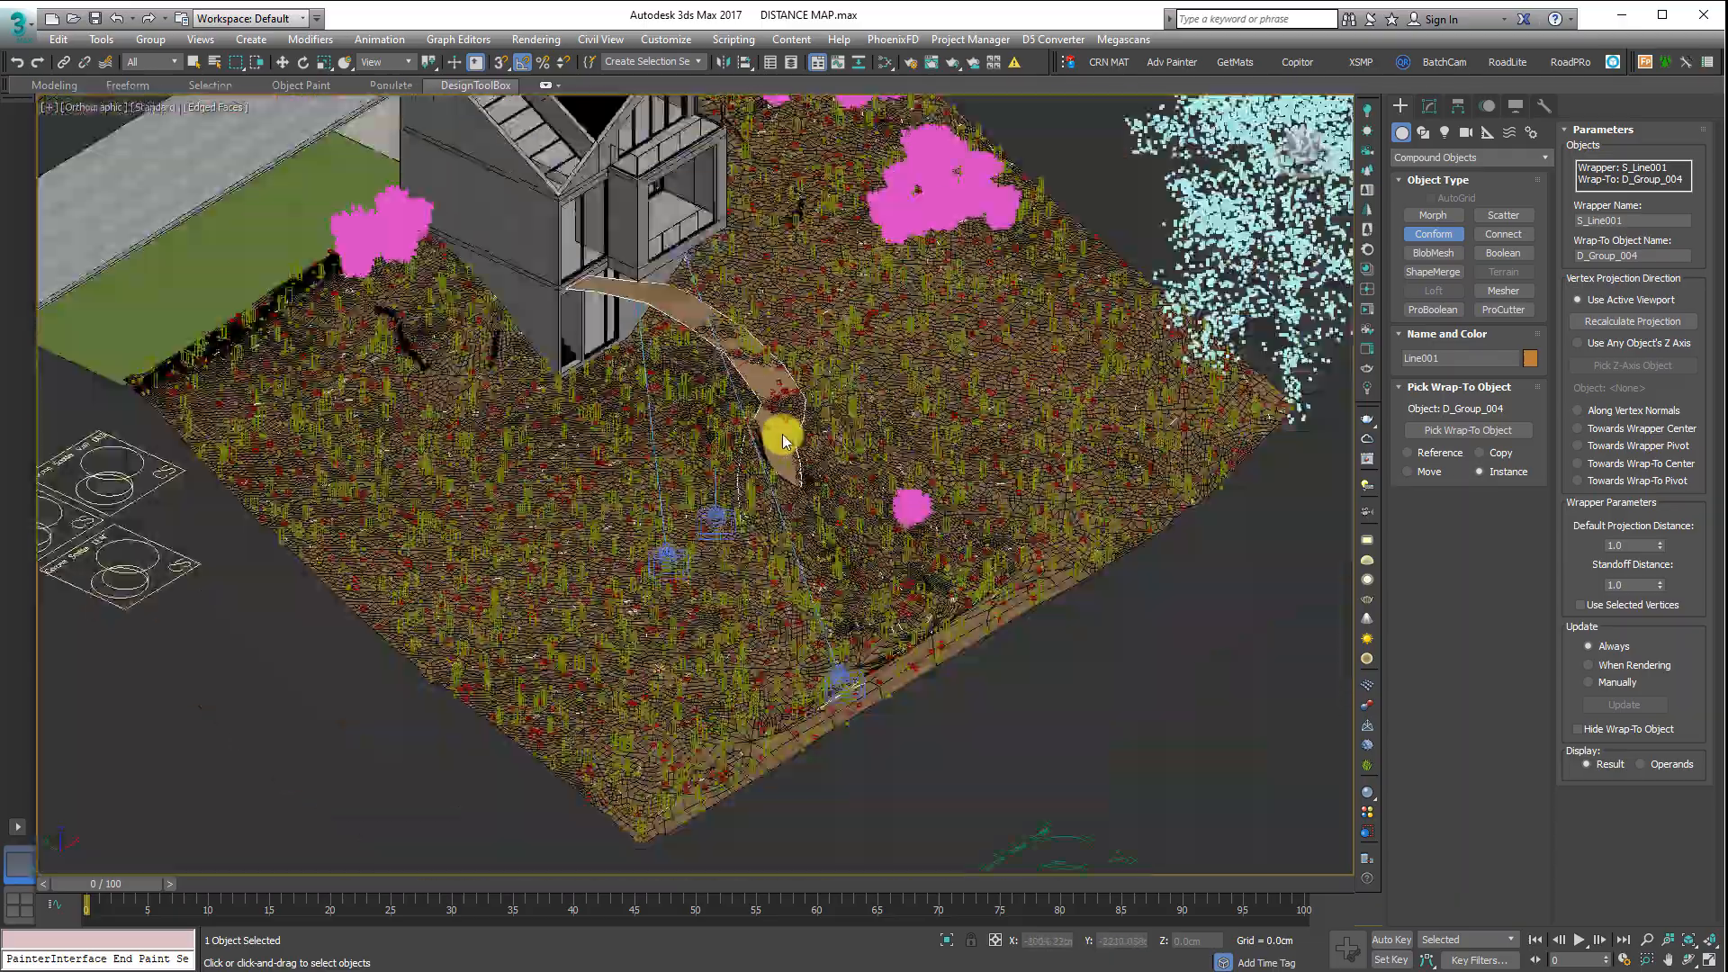
{"action": "middle_click_drag", "start_coordinate": [779, 435], "coordinate": [858, 457], "text": "alt"}
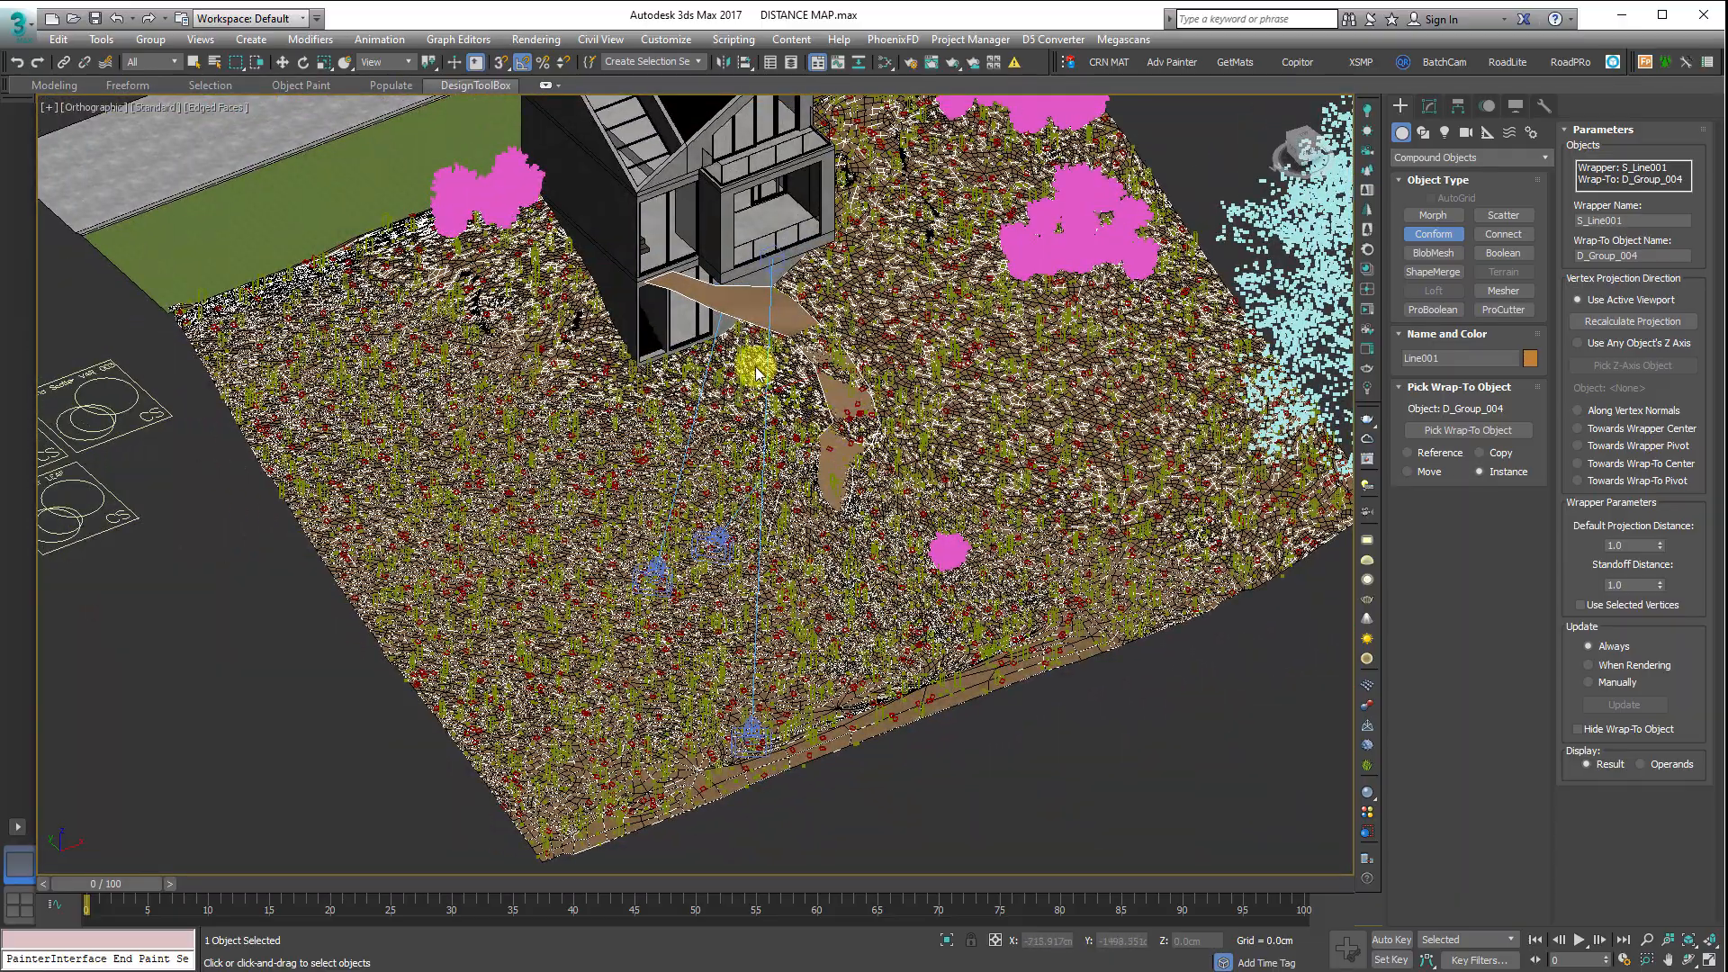
{"action": "middle_click_drag", "start_coordinate": [981, 522], "coordinate": [973, 454], "text": "alt"}
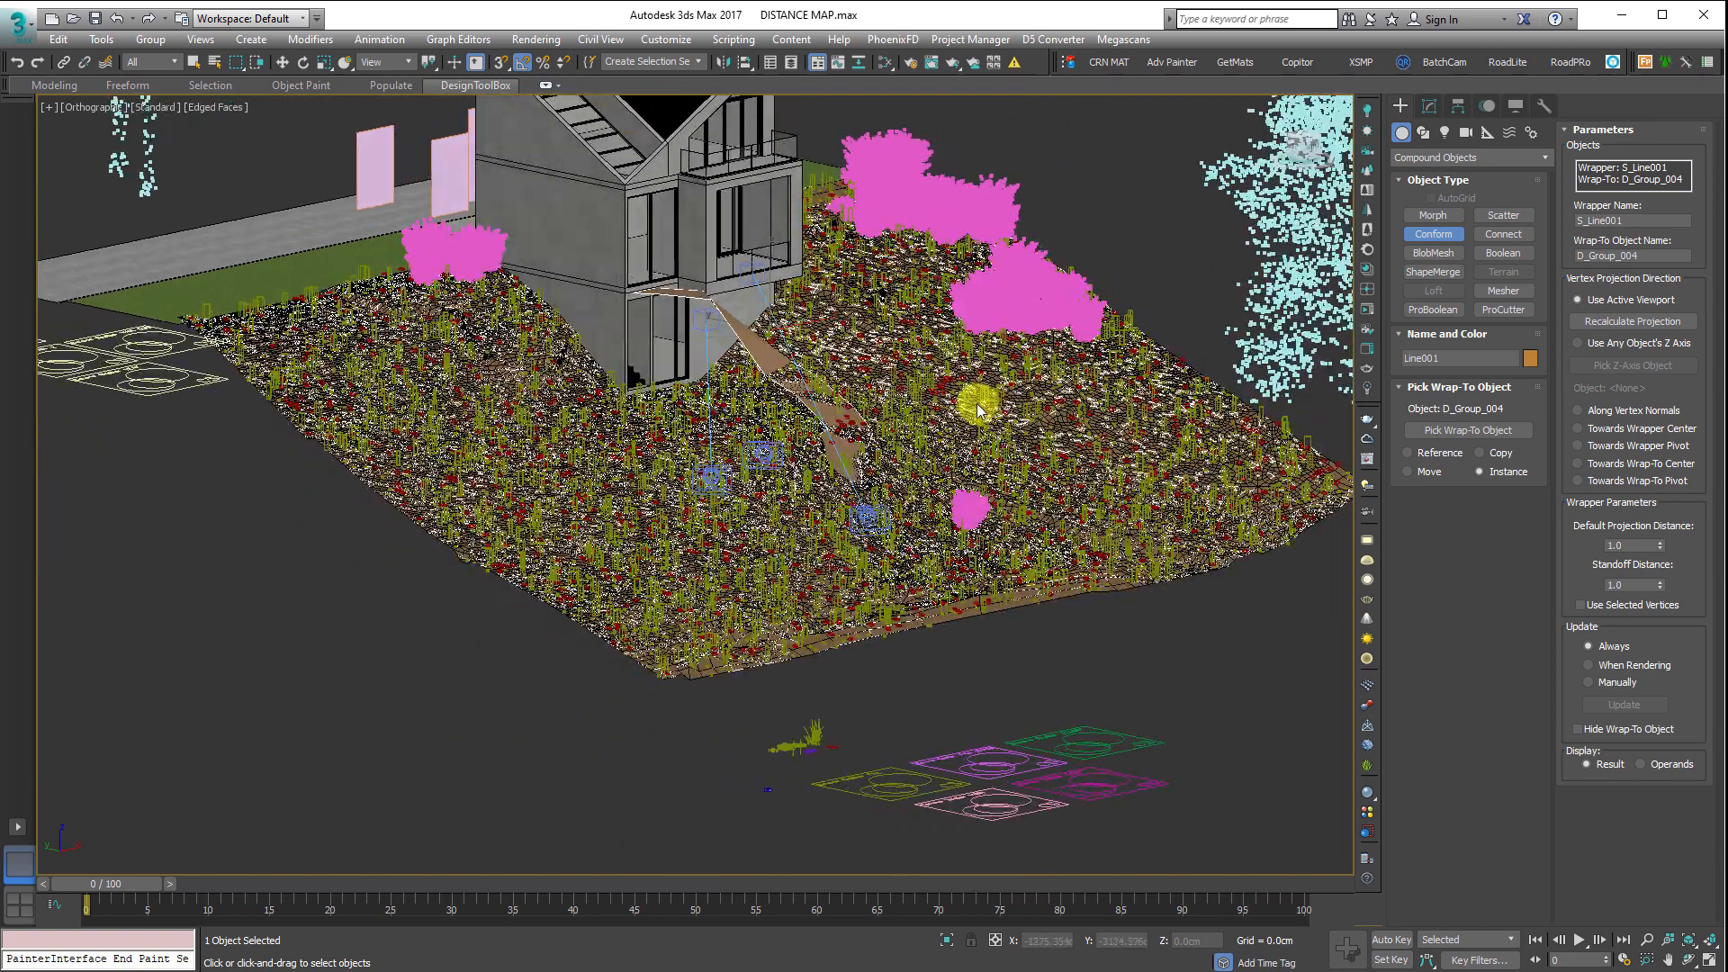
- Pick the terrain again as the wrap-to object from the Top view so the path projects vertically
{"action": "key", "text": "t"}
{"action": "key", "text": "z"}
{"action": "middle_click_drag", "start_coordinate": [769, 594], "coordinate": [782, 531]}
{"action": "scroll", "coordinate": [671, 717], "scroll_direction": "up", "scroll_amount": 2}
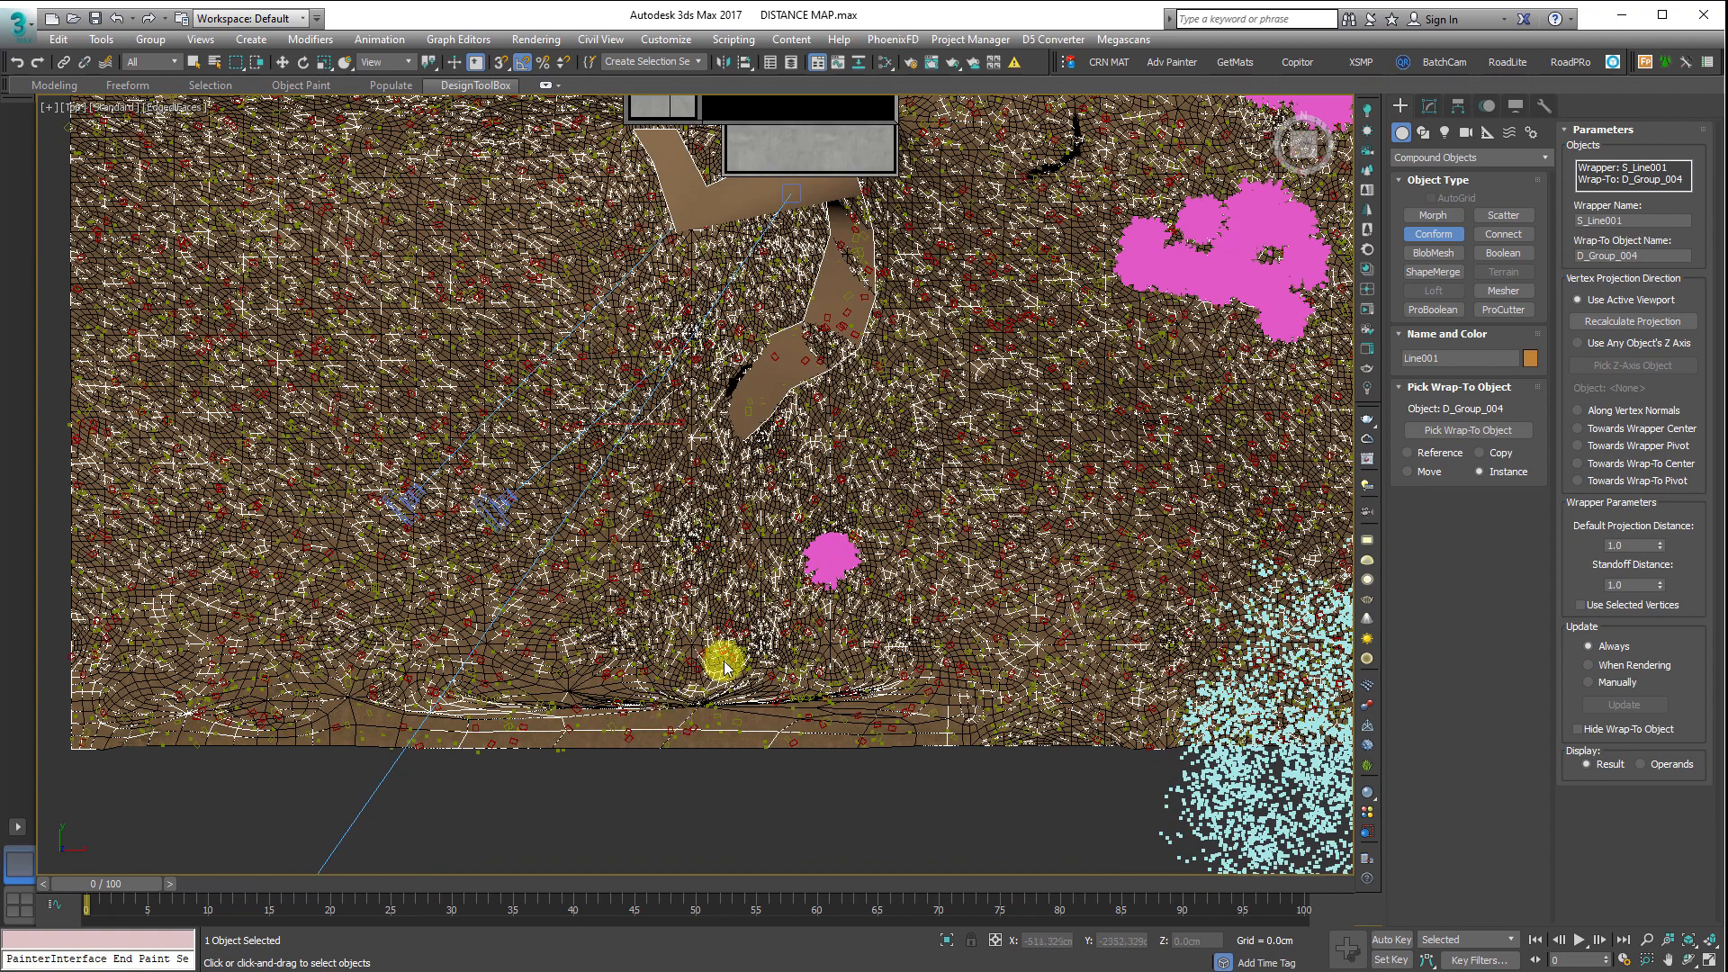
{"action": "left_click", "coordinate": [1470, 431]}
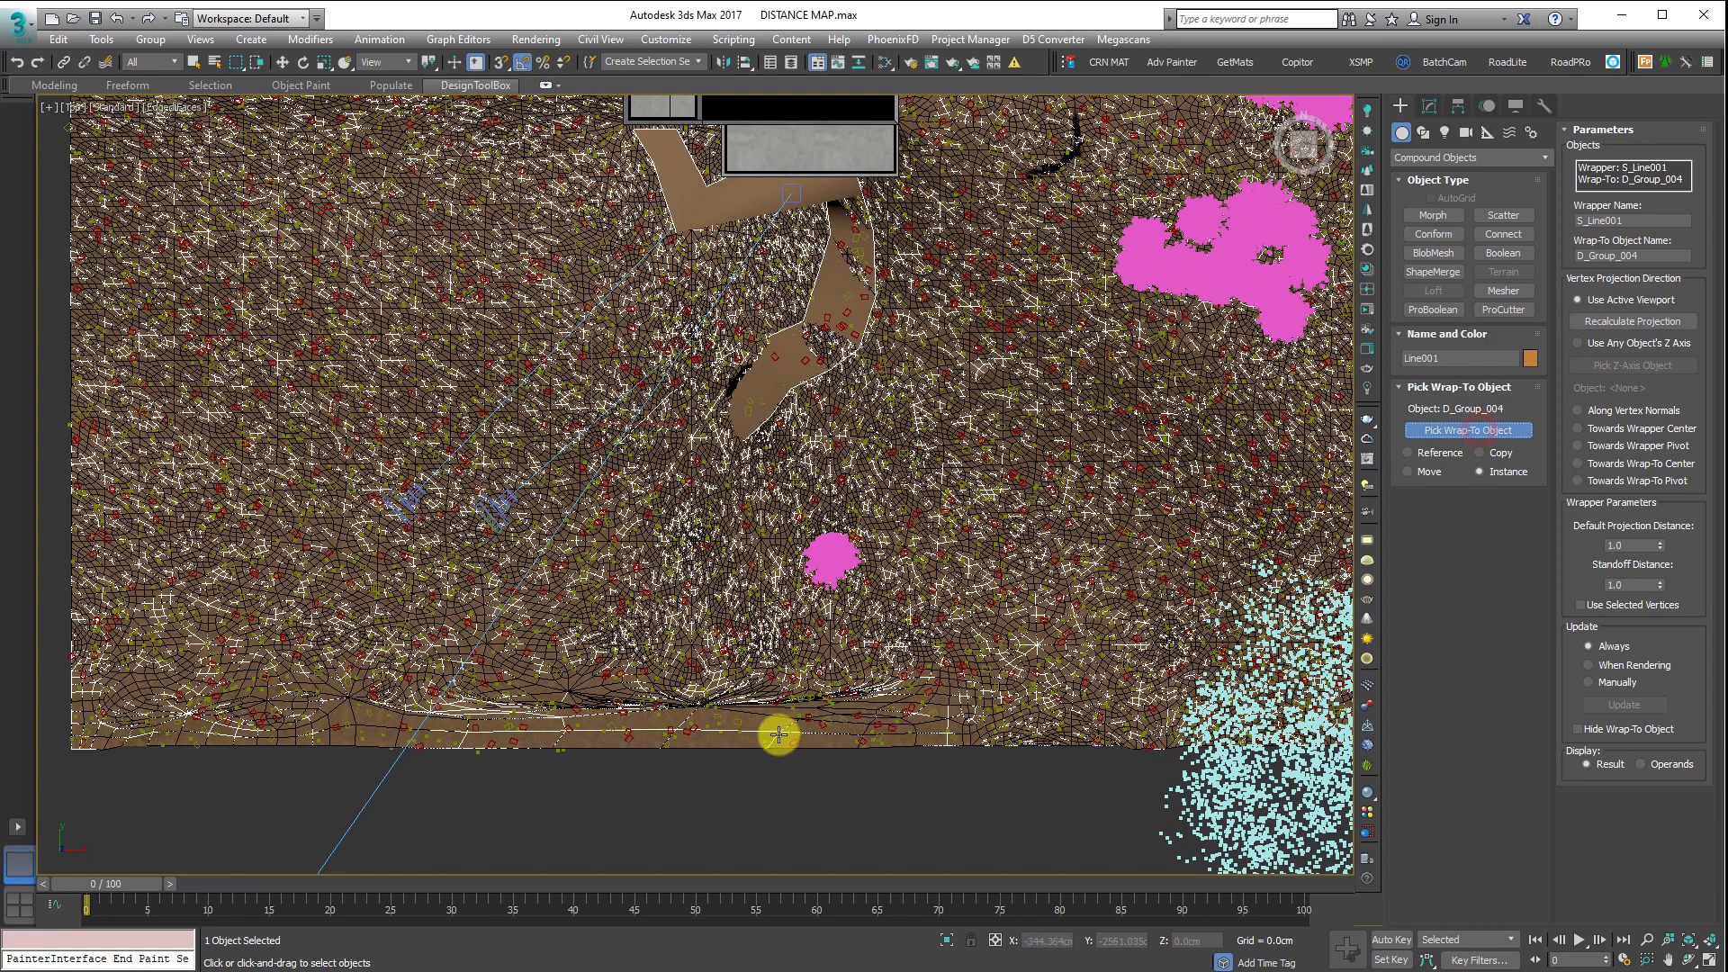
{"action": "middle_click_drag", "start_coordinate": [771, 689], "coordinate": [806, 704]}
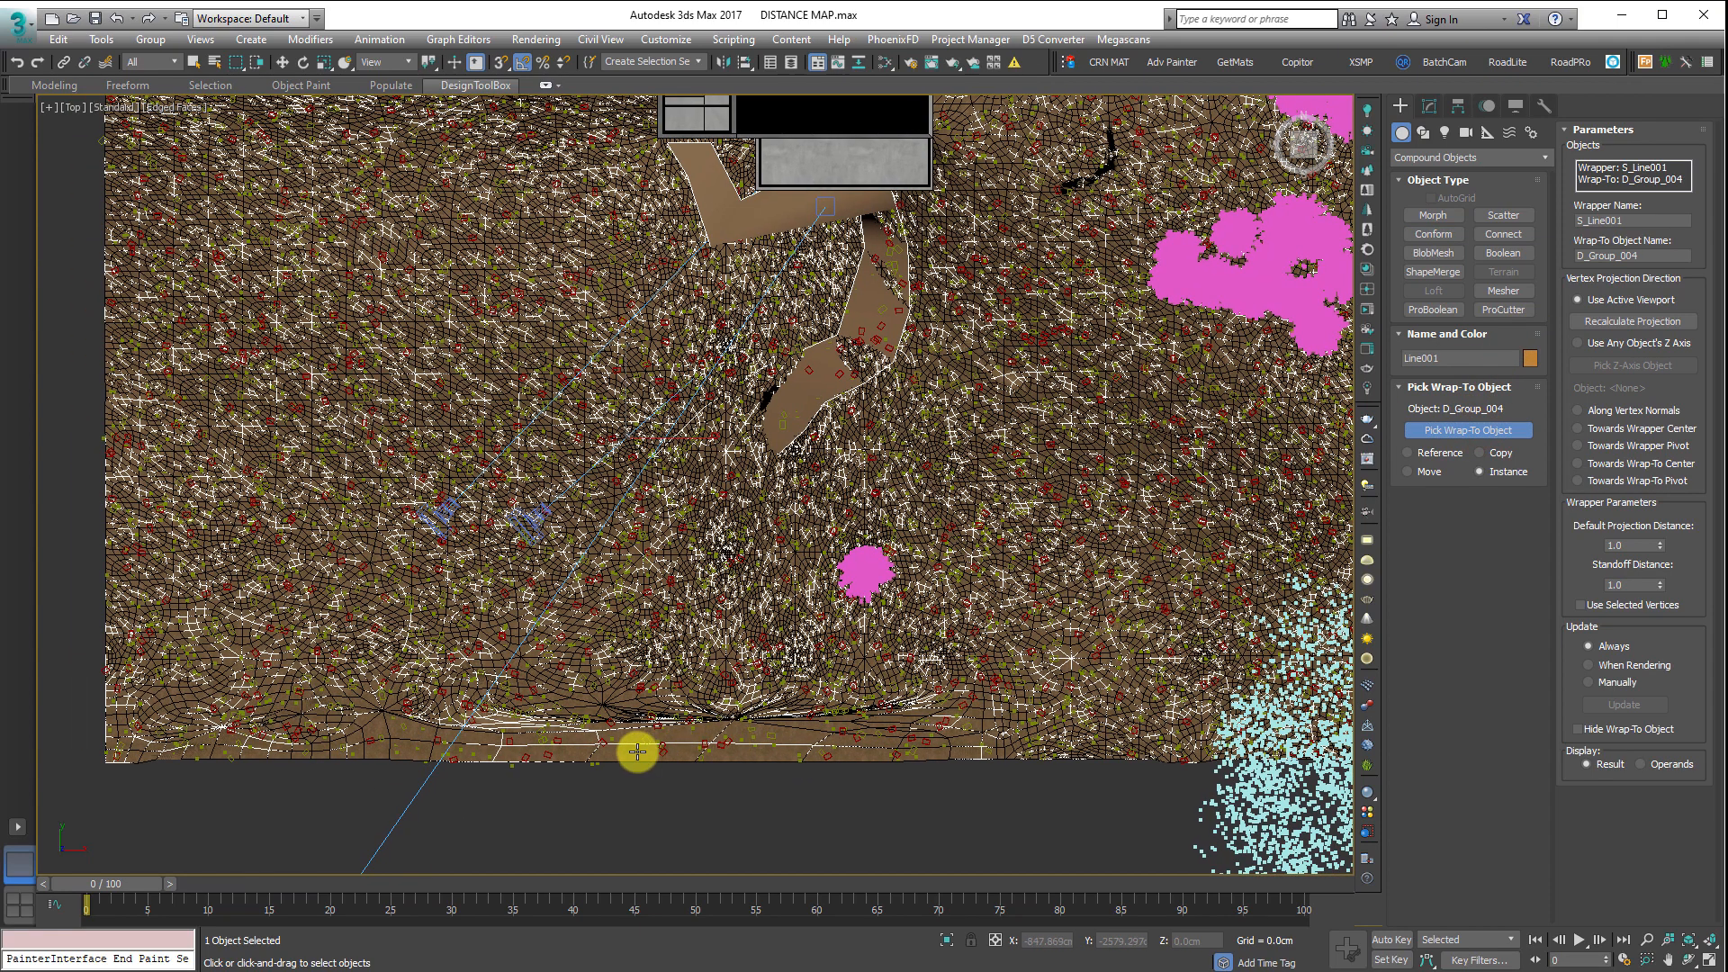
{"action": "left_click", "coordinate": [661, 775]}
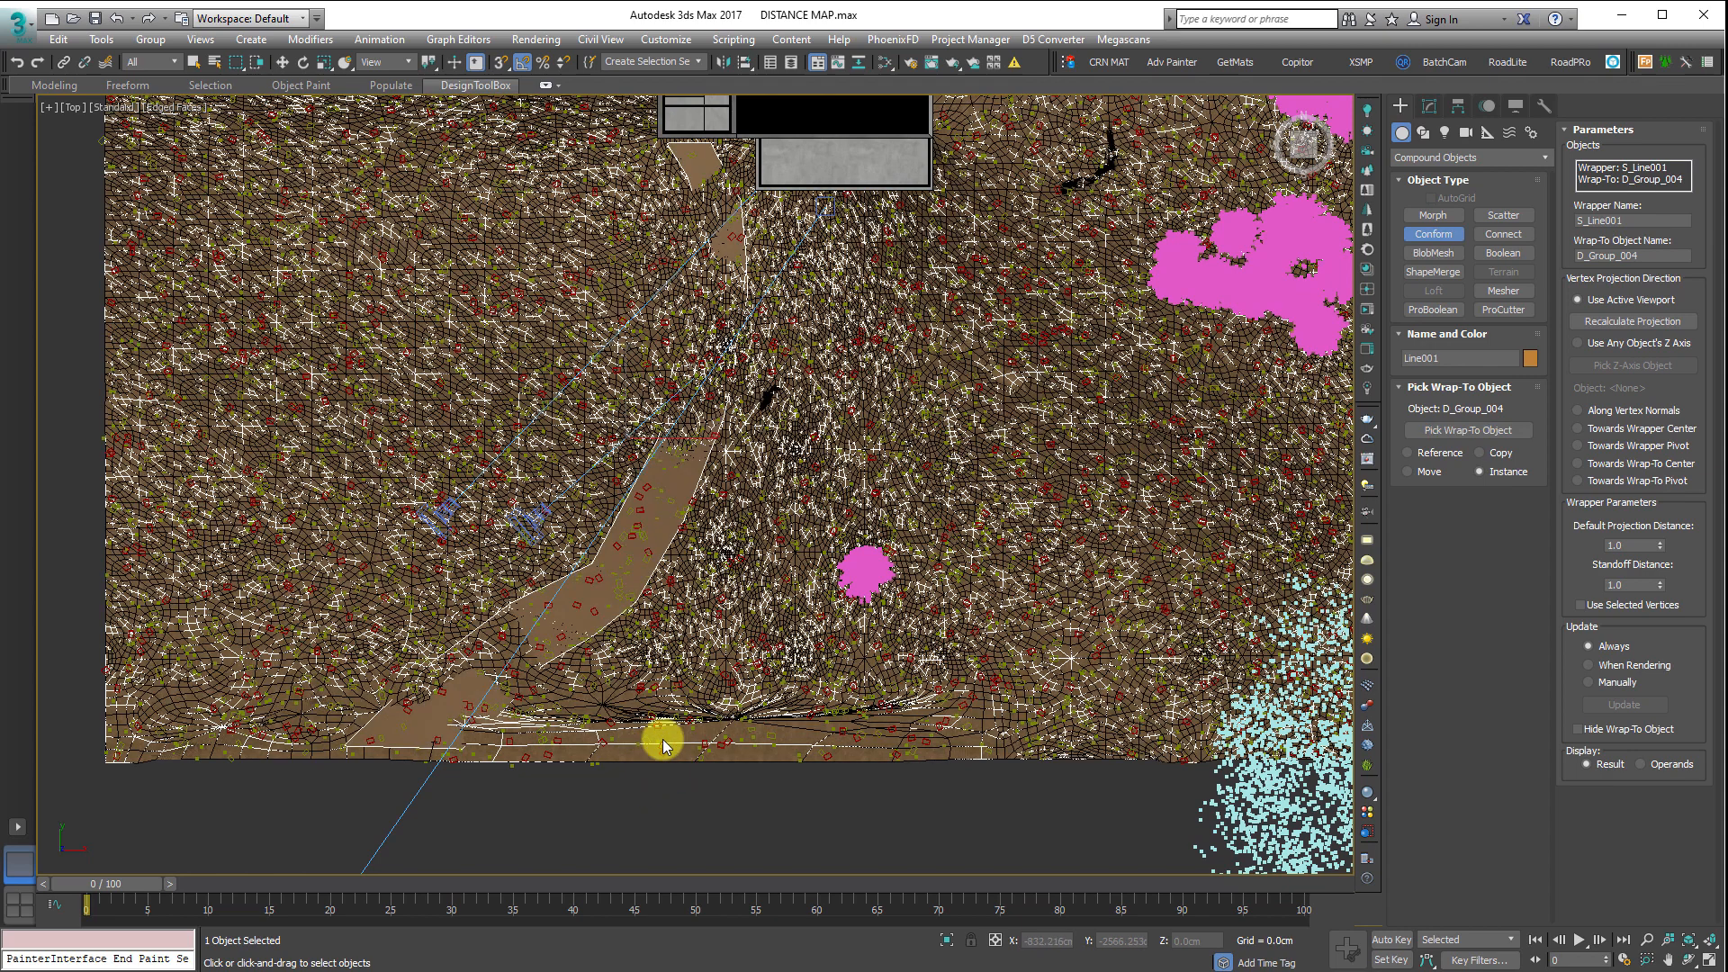
- Enable Hide Wrap-To Object and examine the conformed path from the house down to the terrain's front edge
{"action": "middle_click_drag", "start_coordinate": [455, 681], "coordinate": [522, 711]}
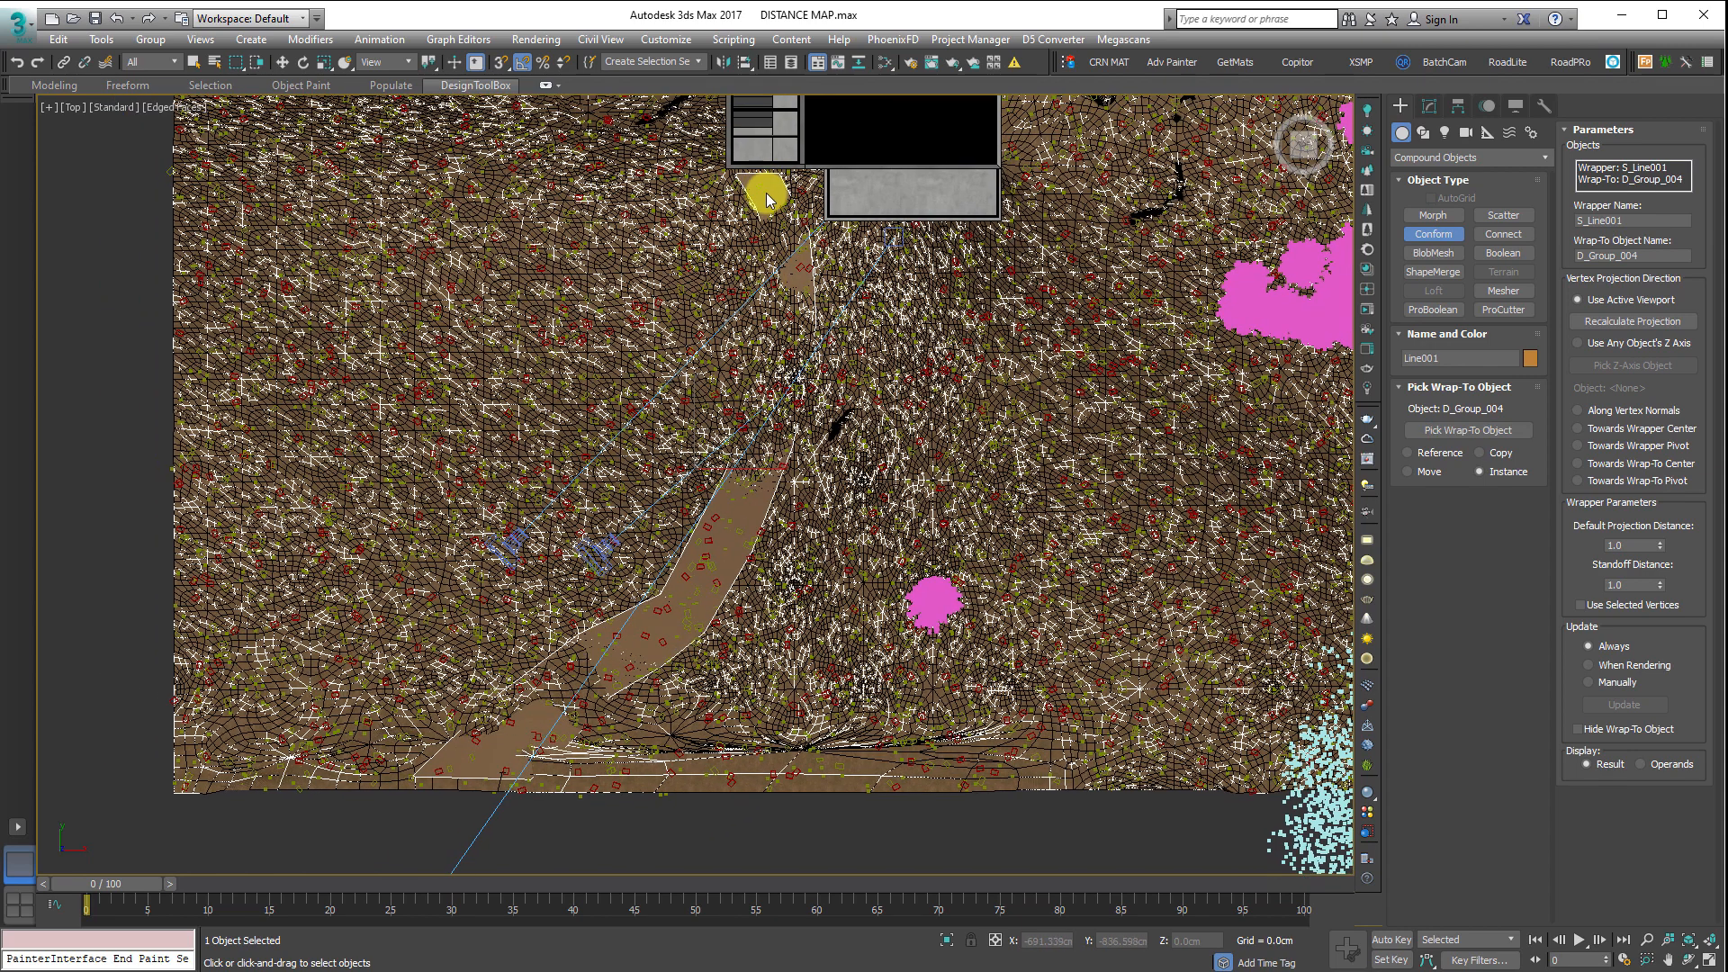
{"action": "key", "text": "F3"}
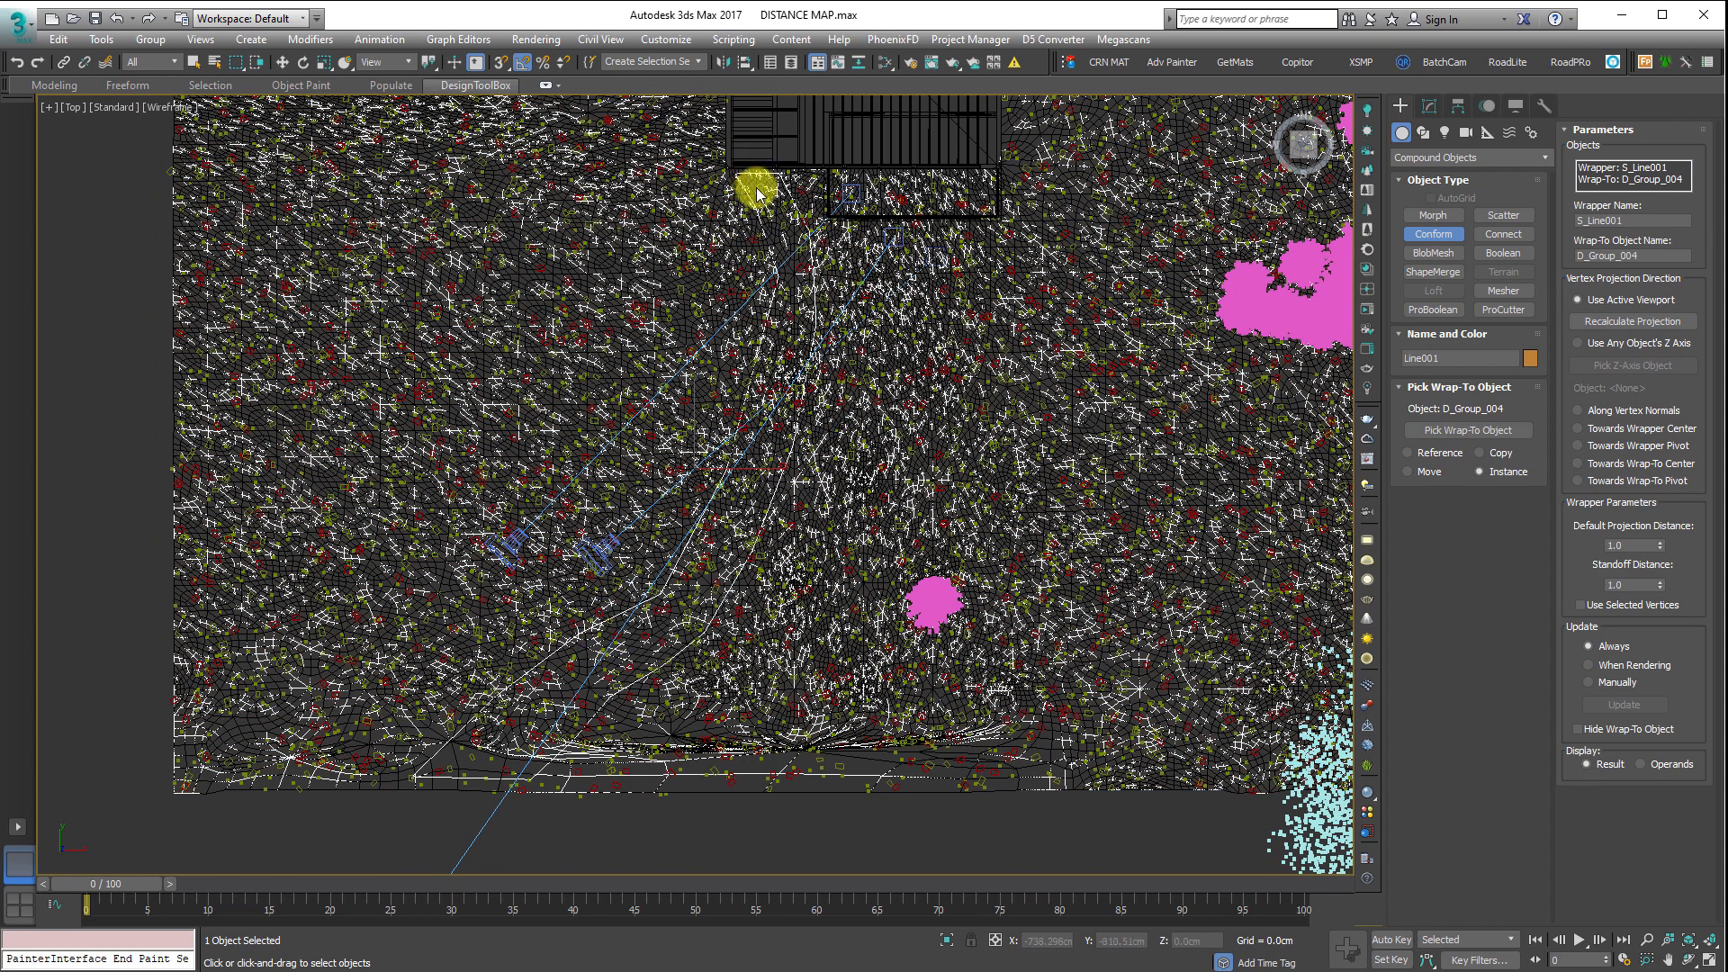
{"action": "key", "text": "F3"}
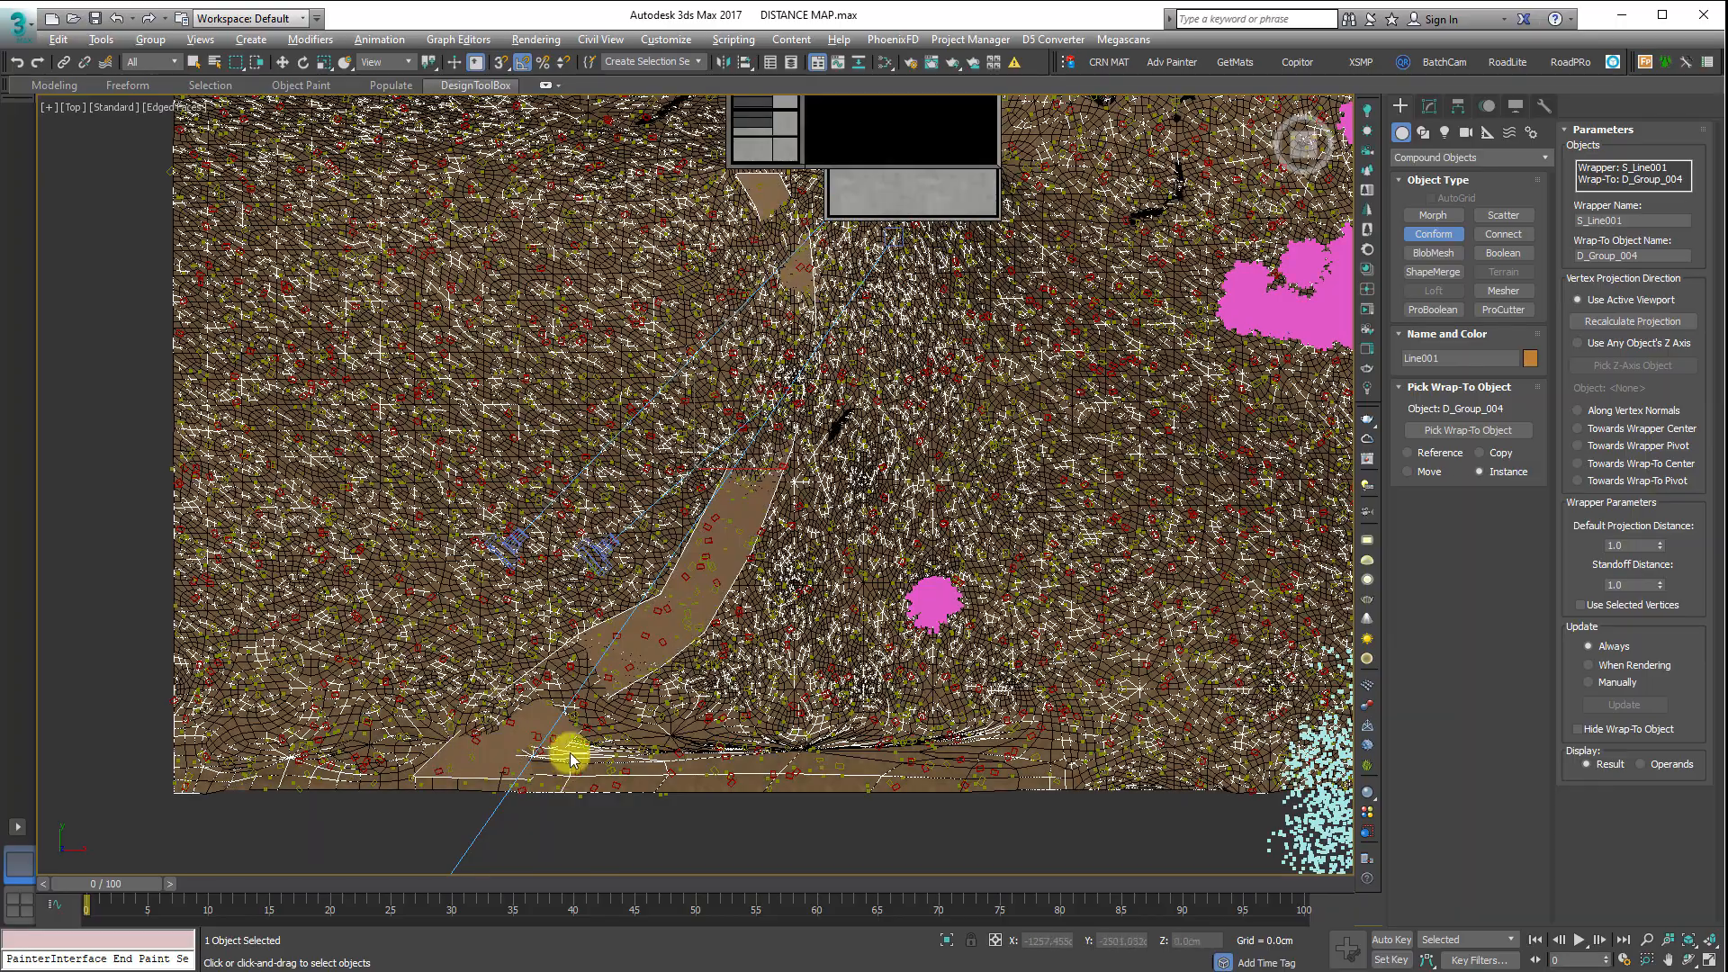
{"action": "middle_click_drag", "start_coordinate": [570, 753], "coordinate": [740, 655], "text": "alt"}
{"action": "scroll", "coordinate": [819, 436], "scroll_direction": "up", "scroll_amount": 6}
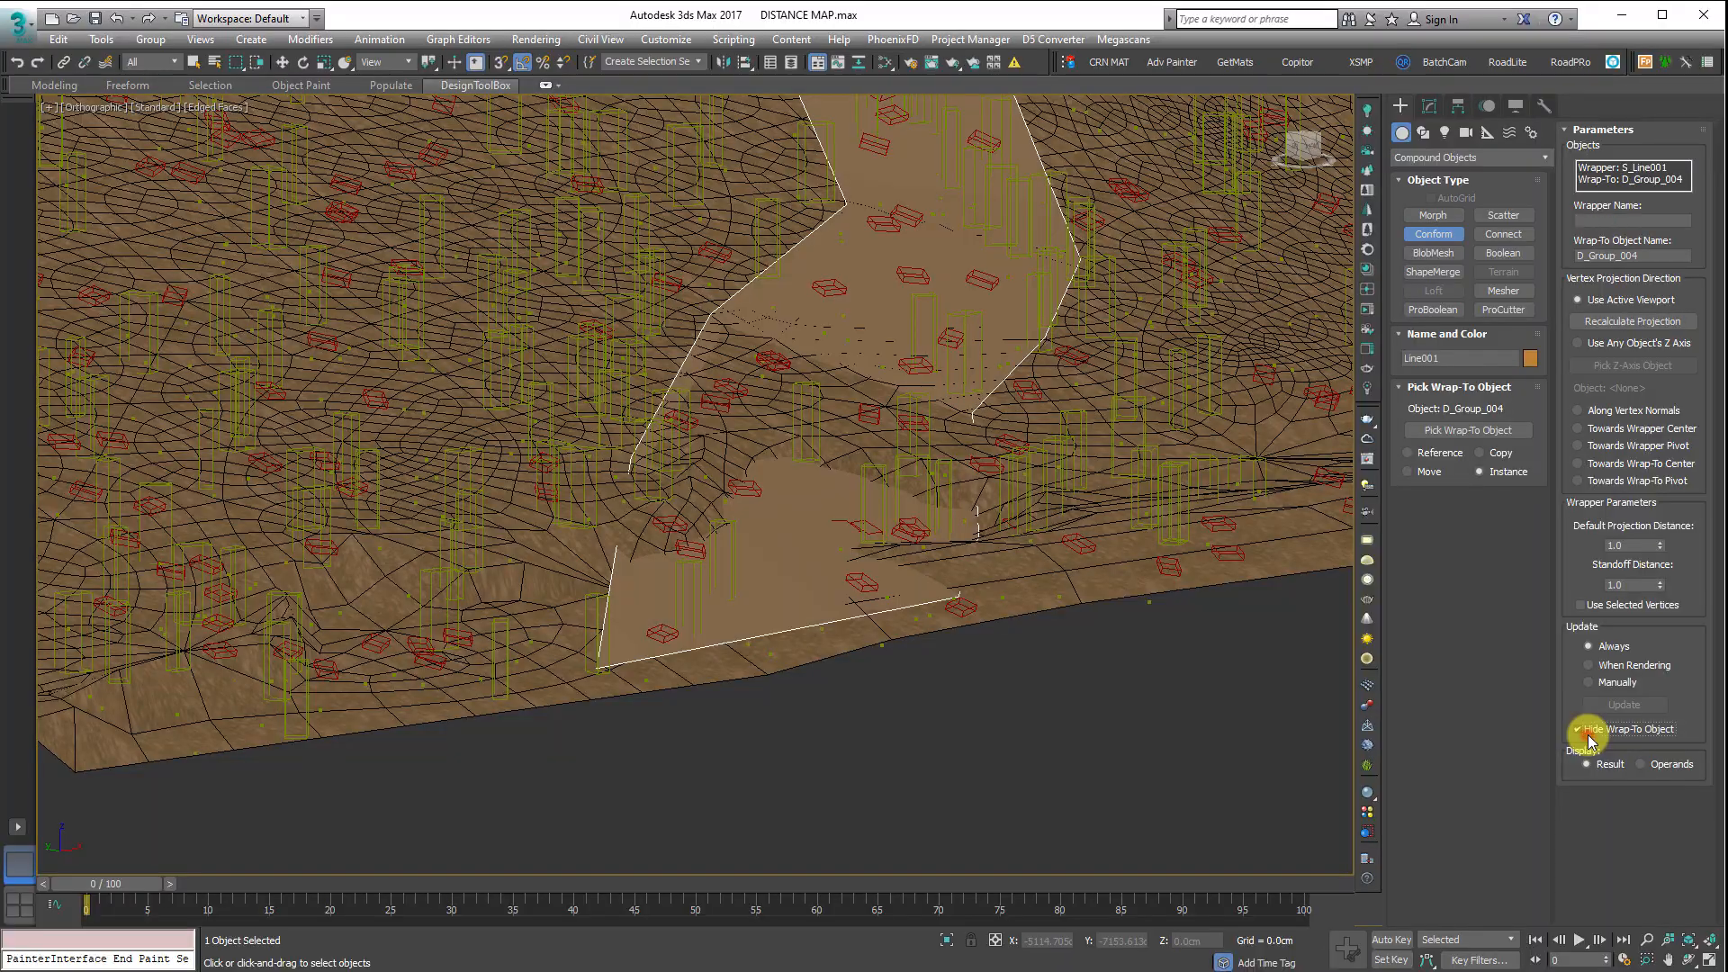
{"action": "middle_click_drag", "start_coordinate": [1252, 528], "coordinate": [810, 691], "text": "alt"}
{"action": "scroll", "coordinate": [811, 648], "scroll_direction": "down", "scroll_amount": 4}
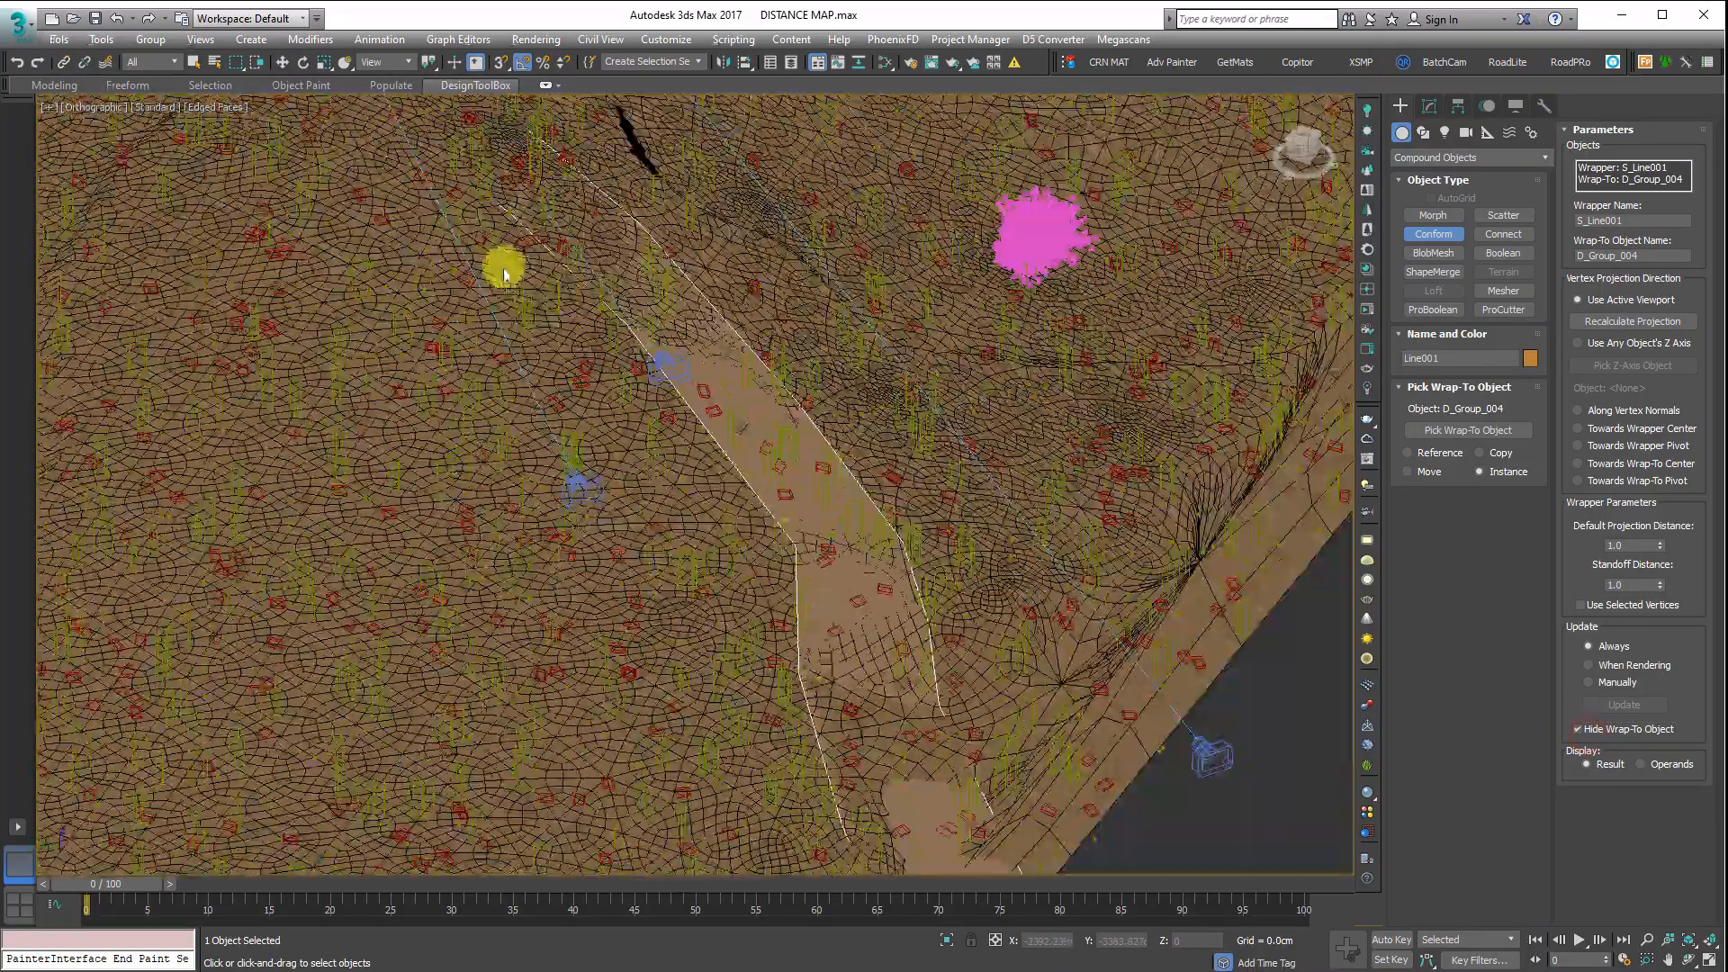
{"action": "middle_click_drag", "start_coordinate": [543, 241], "coordinate": [745, 436], "text": "alt"}
{"action": "middle_click_drag", "start_coordinate": [598, 606], "coordinate": [1061, 370], "text": "alt"}
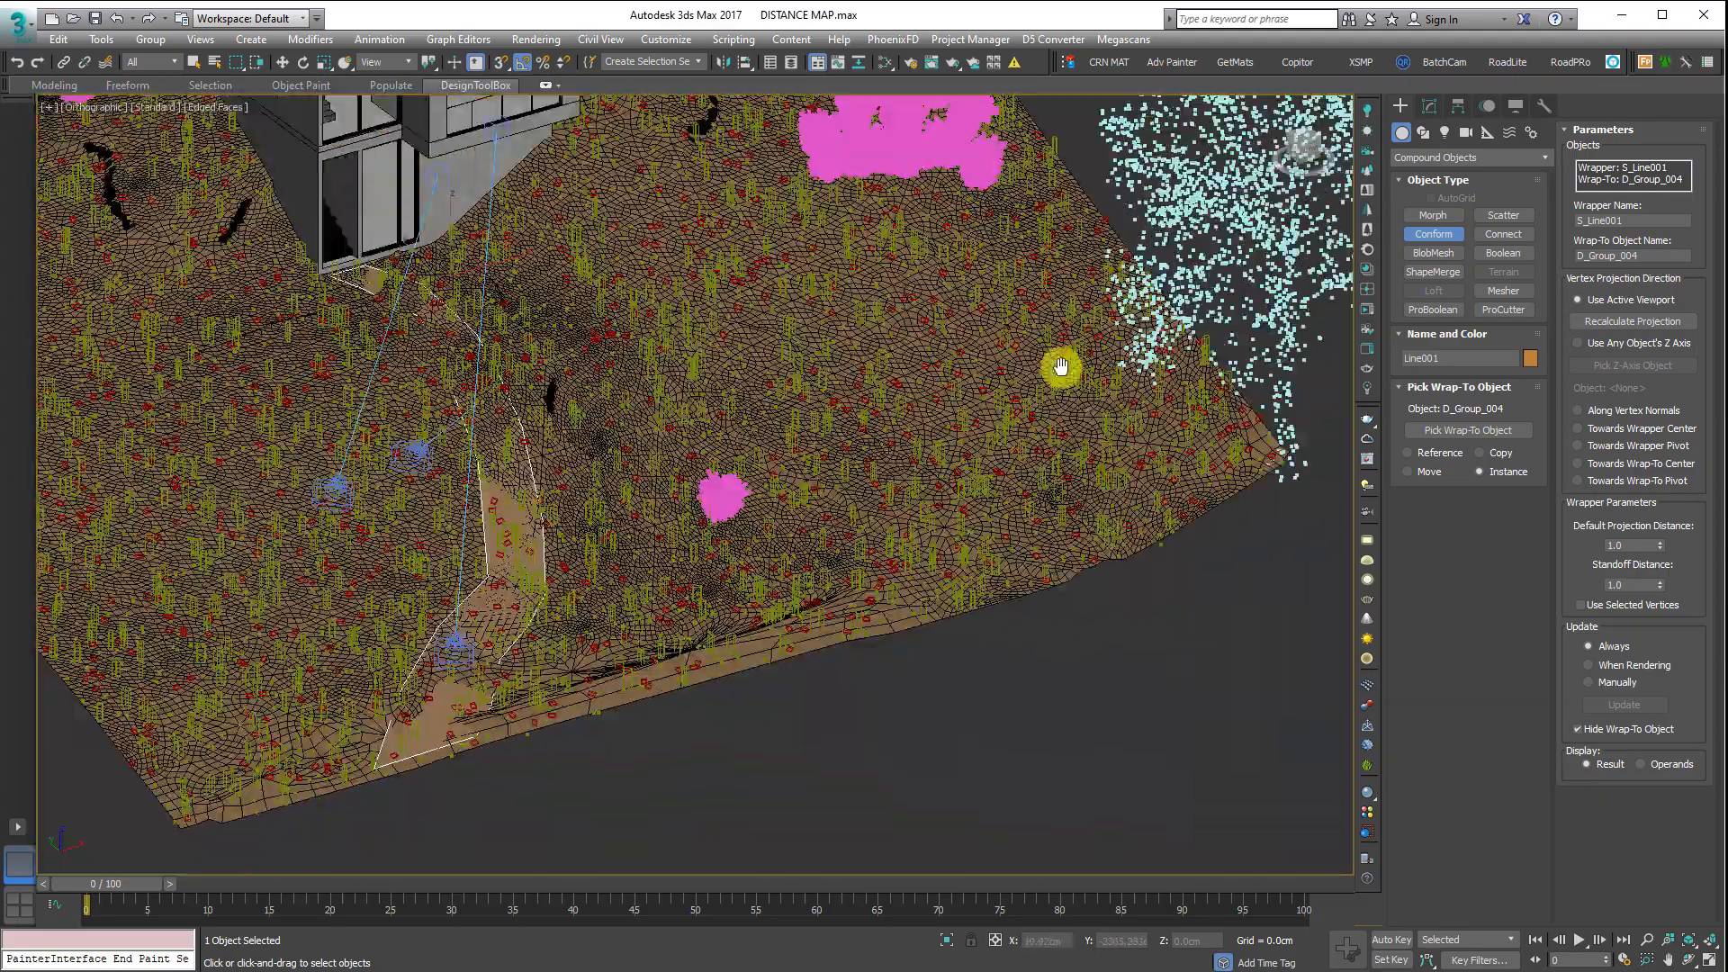
{"action": "scroll", "coordinate": [481, 725], "scroll_direction": "up", "scroll_amount": 5}
{"action": "middle_click_drag", "start_coordinate": [666, 560], "coordinate": [738, 537]}
{"action": "scroll", "coordinate": [737, 537], "scroll_direction": "up", "scroll_amount": 2}
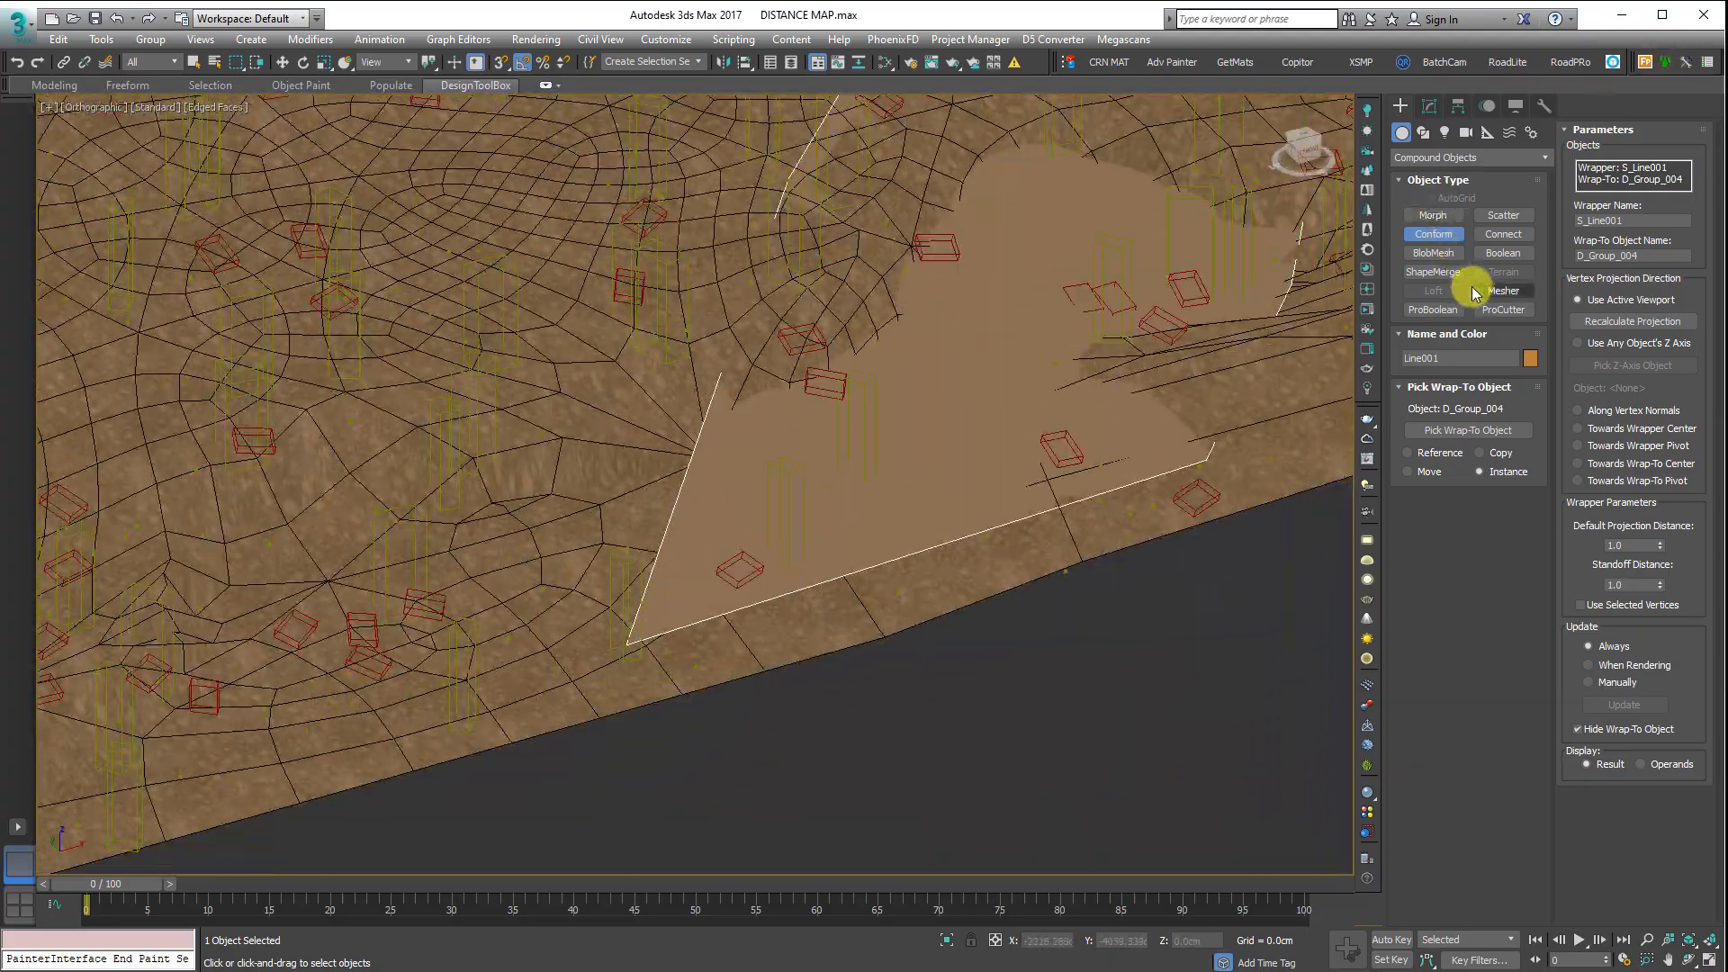
- Add a Shell modifier to the conformed path to give it thickness
{"action": "left_click", "coordinate": [1429, 106]}
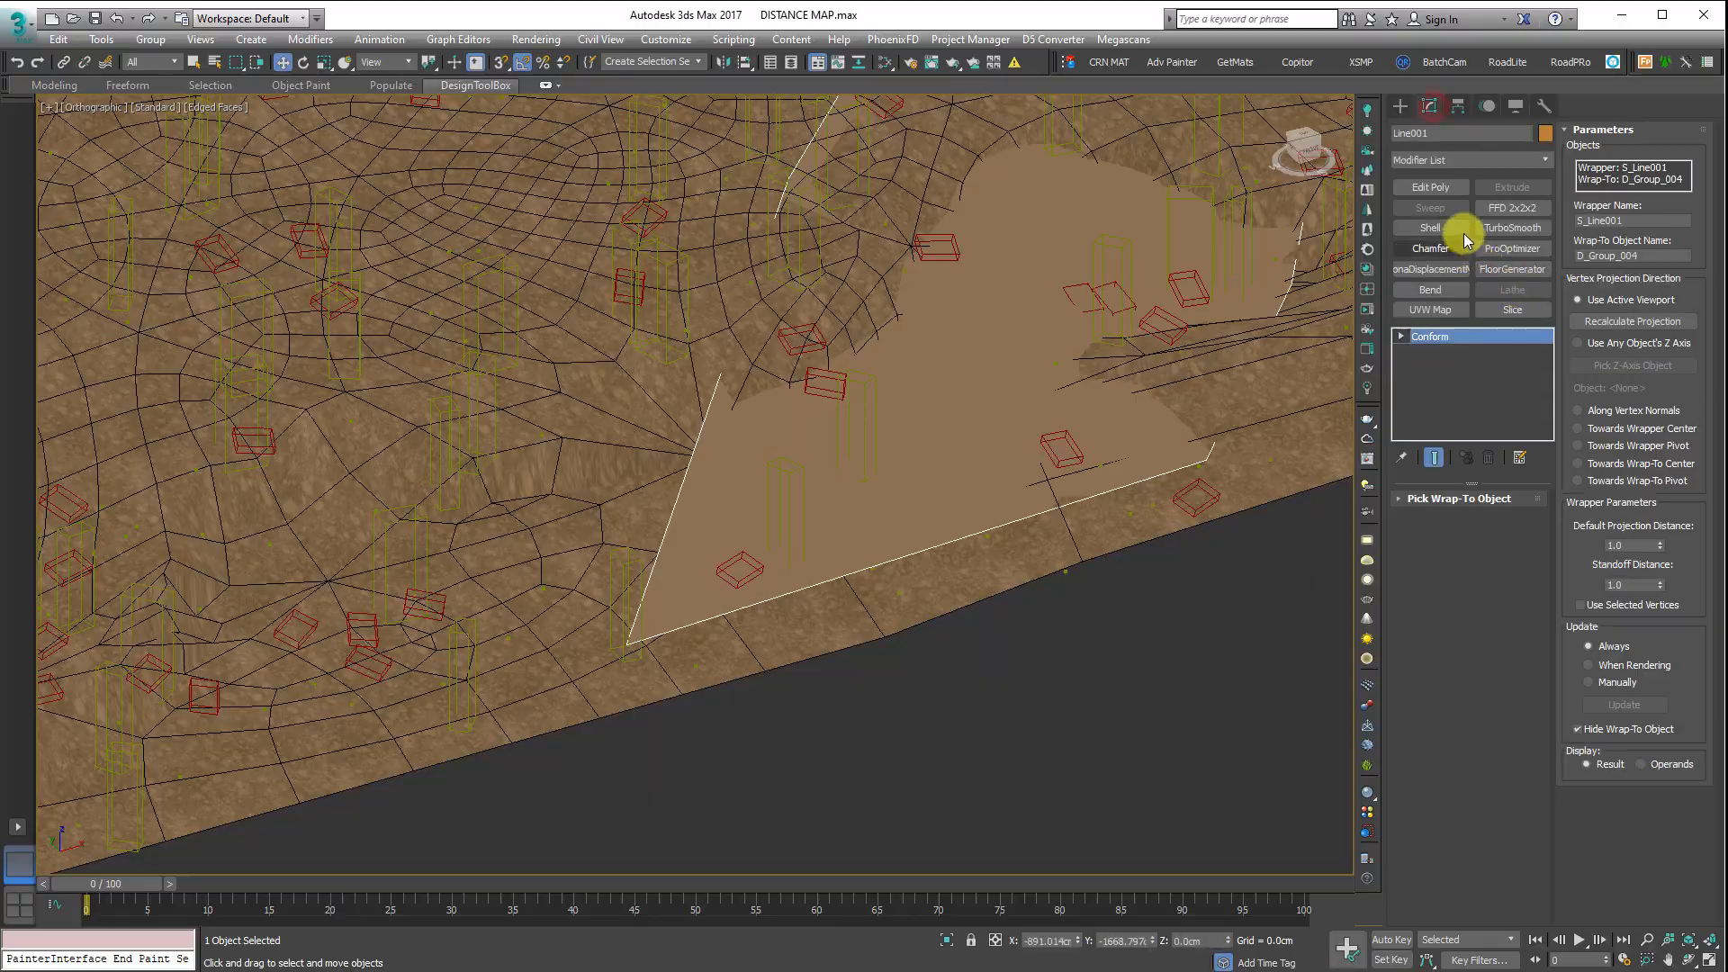
{"action": "left_click", "coordinate": [1444, 229]}
{"action": "scroll", "coordinate": [927, 688], "scroll_direction": "down", "scroll_amount": 3}
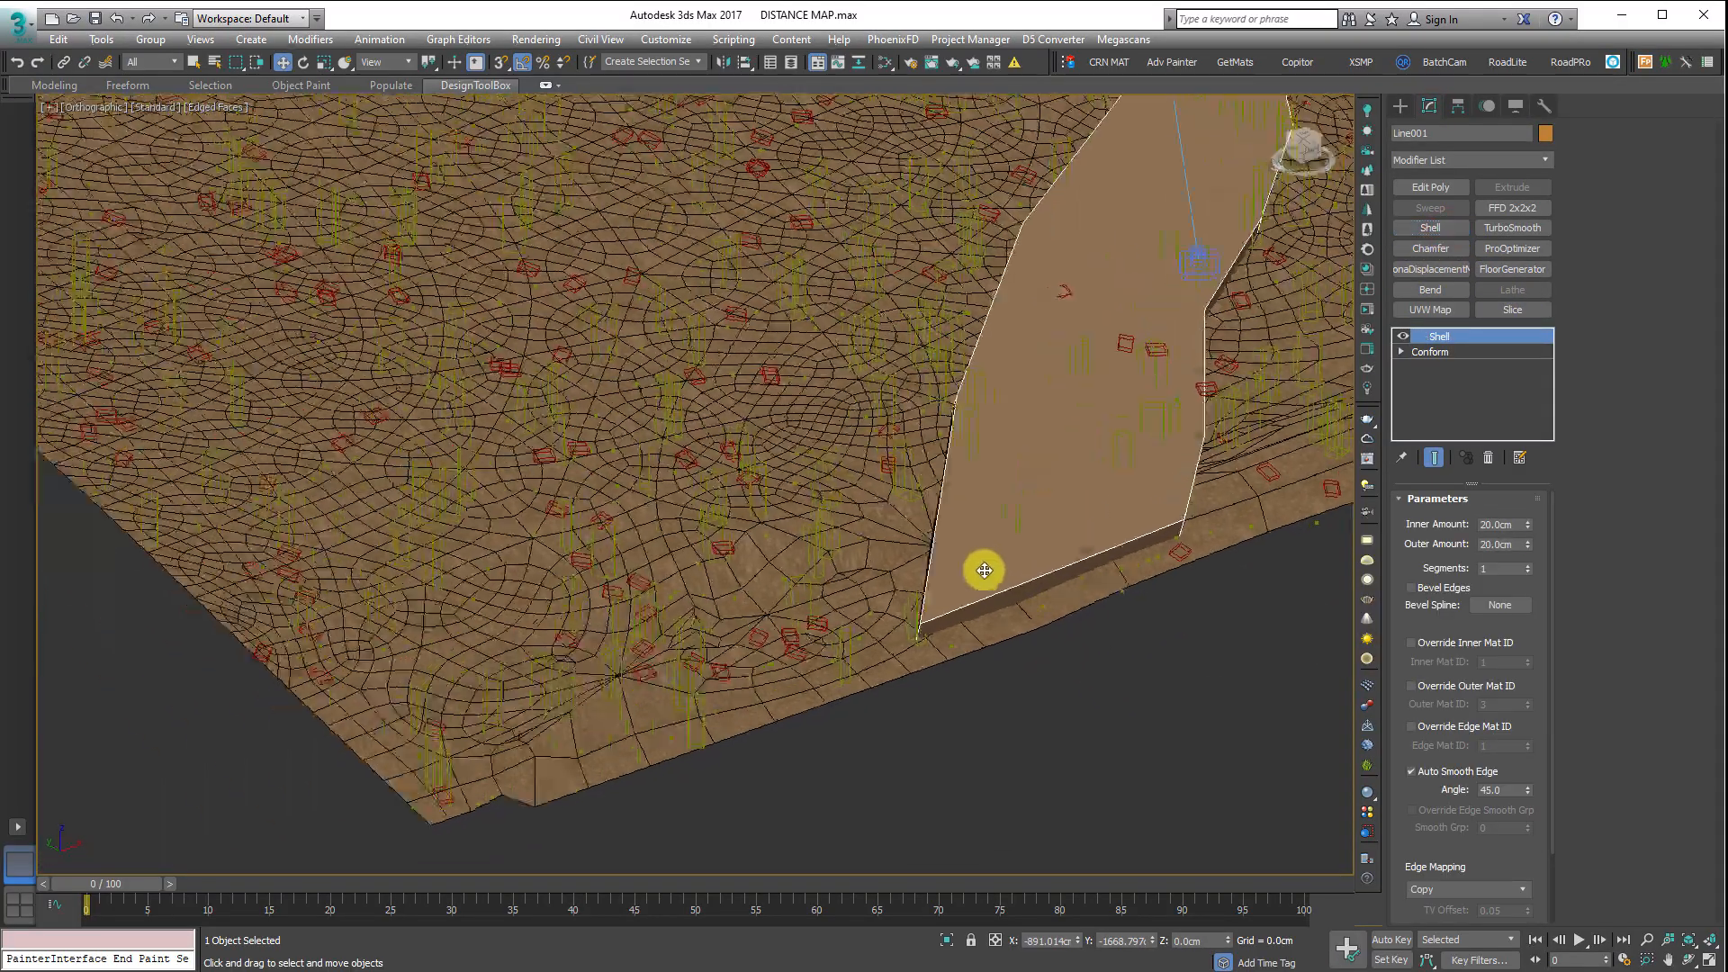
- Examine the shelled path's thickness and edges from the house entrance down to the terrain's front edge
{"action": "middle_click_drag", "start_coordinate": [984, 567], "coordinate": [715, 838], "text": "alt"}
{"action": "scroll", "coordinate": [715, 838], "scroll_direction": "down", "scroll_amount": 3}
{"action": "mouse_move", "coordinate": [837, 540]}
{"action": "middle_mouse_down", "text": "alt"}
{"action": "mouse_move", "coordinate": [834, 455]}
{"action": "mouse_move", "coordinate": [881, 466]}
{"action": "mouse_move", "coordinate": [839, 543]}
{"action": "middle_mouse_up", "text": "alt"}
{"action": "scroll", "coordinate": [505, 289], "scroll_direction": "up", "scroll_amount": 6}
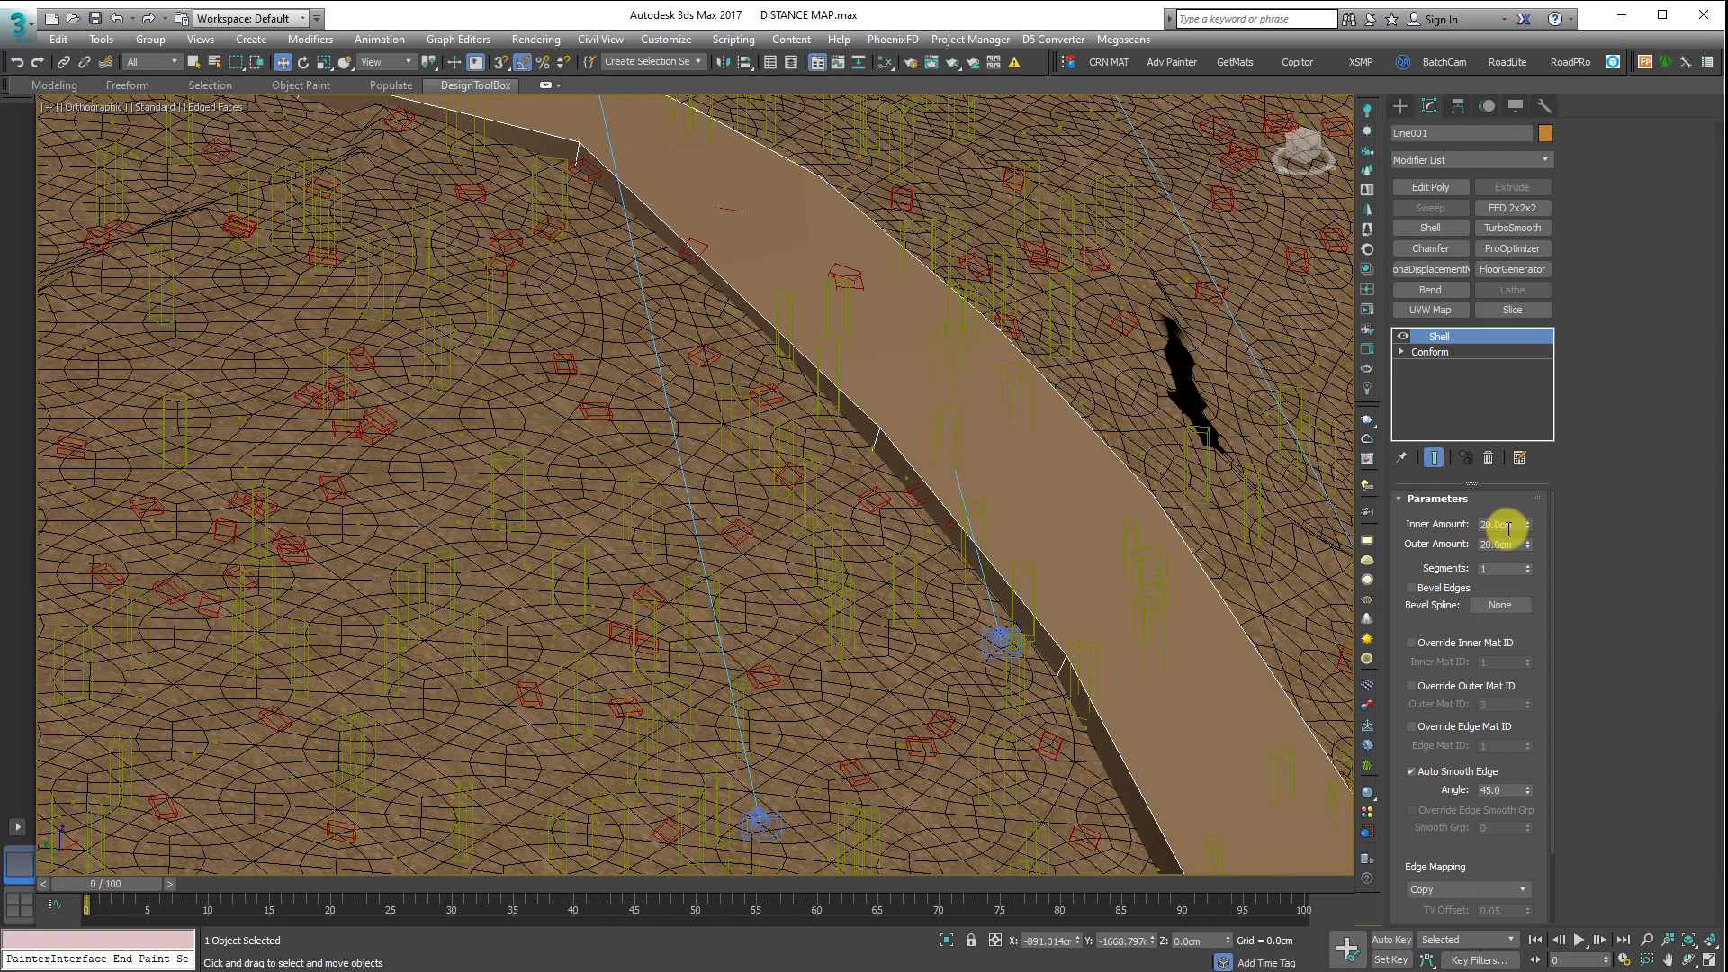
{"action": "scroll", "coordinate": [1221, 567], "scroll_direction": "down", "scroll_amount": 3}
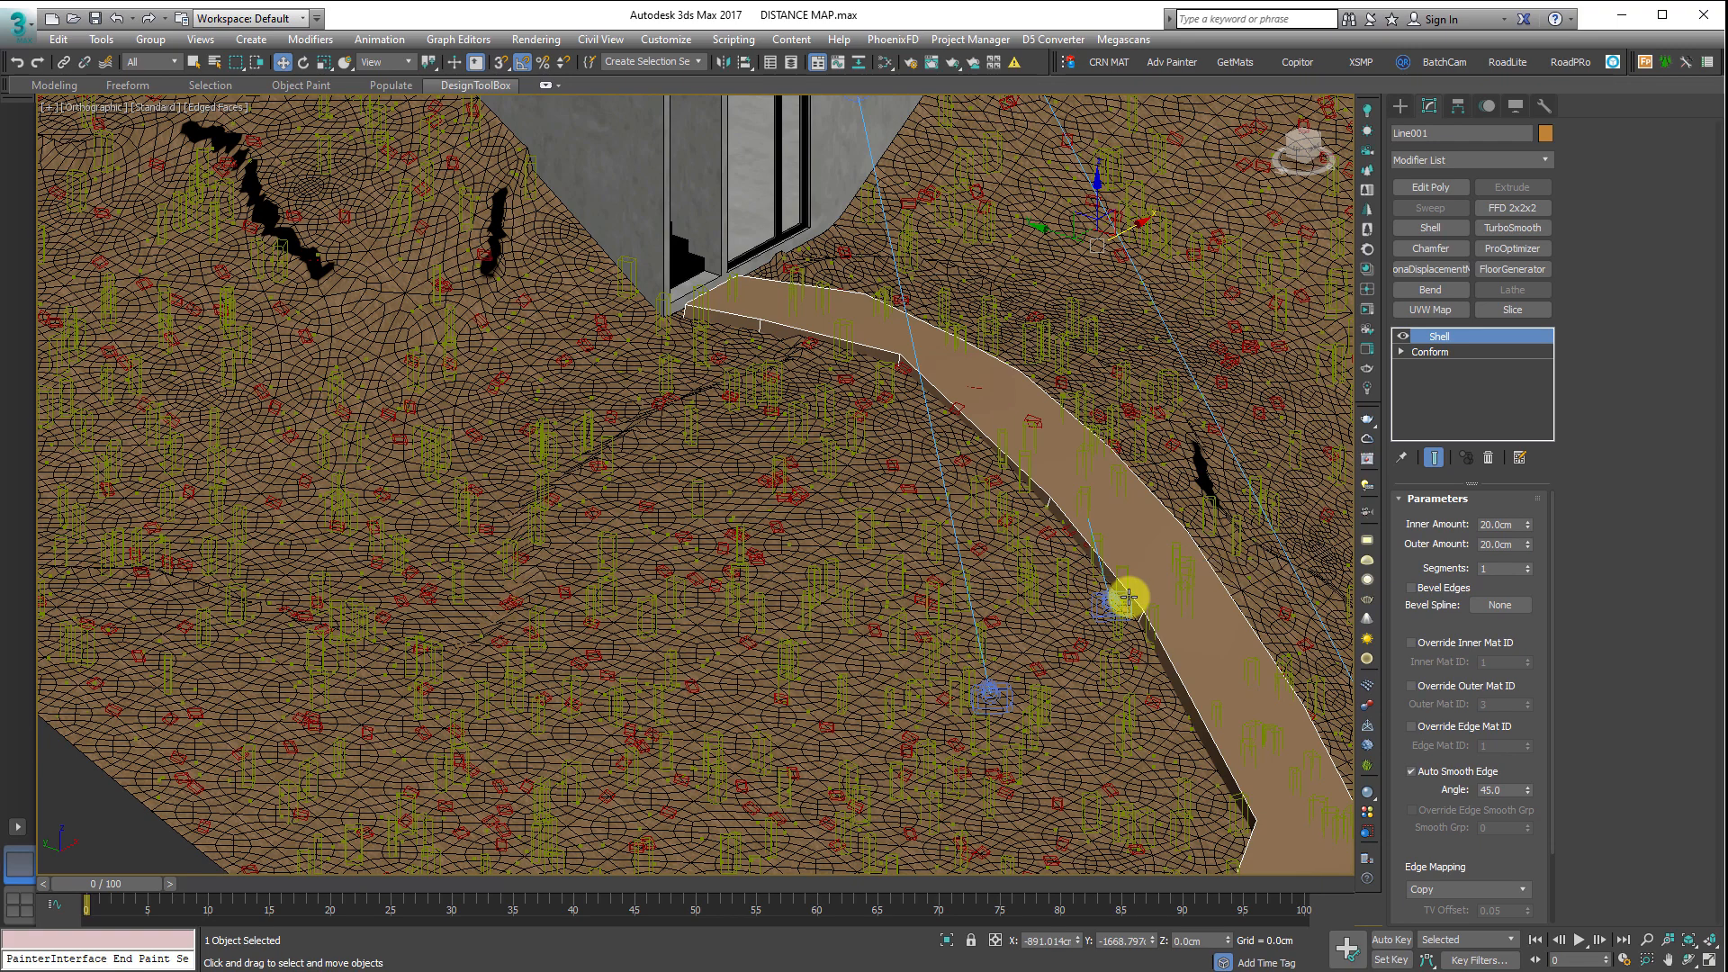
{"action": "scroll", "coordinate": [1126, 597], "scroll_direction": "down", "scroll_amount": 3}
{"action": "middle_click_drag", "start_coordinate": [1126, 598], "coordinate": [756, 355]}
{"action": "middle_click_drag", "start_coordinate": [918, 591], "coordinate": [1005, 355]}
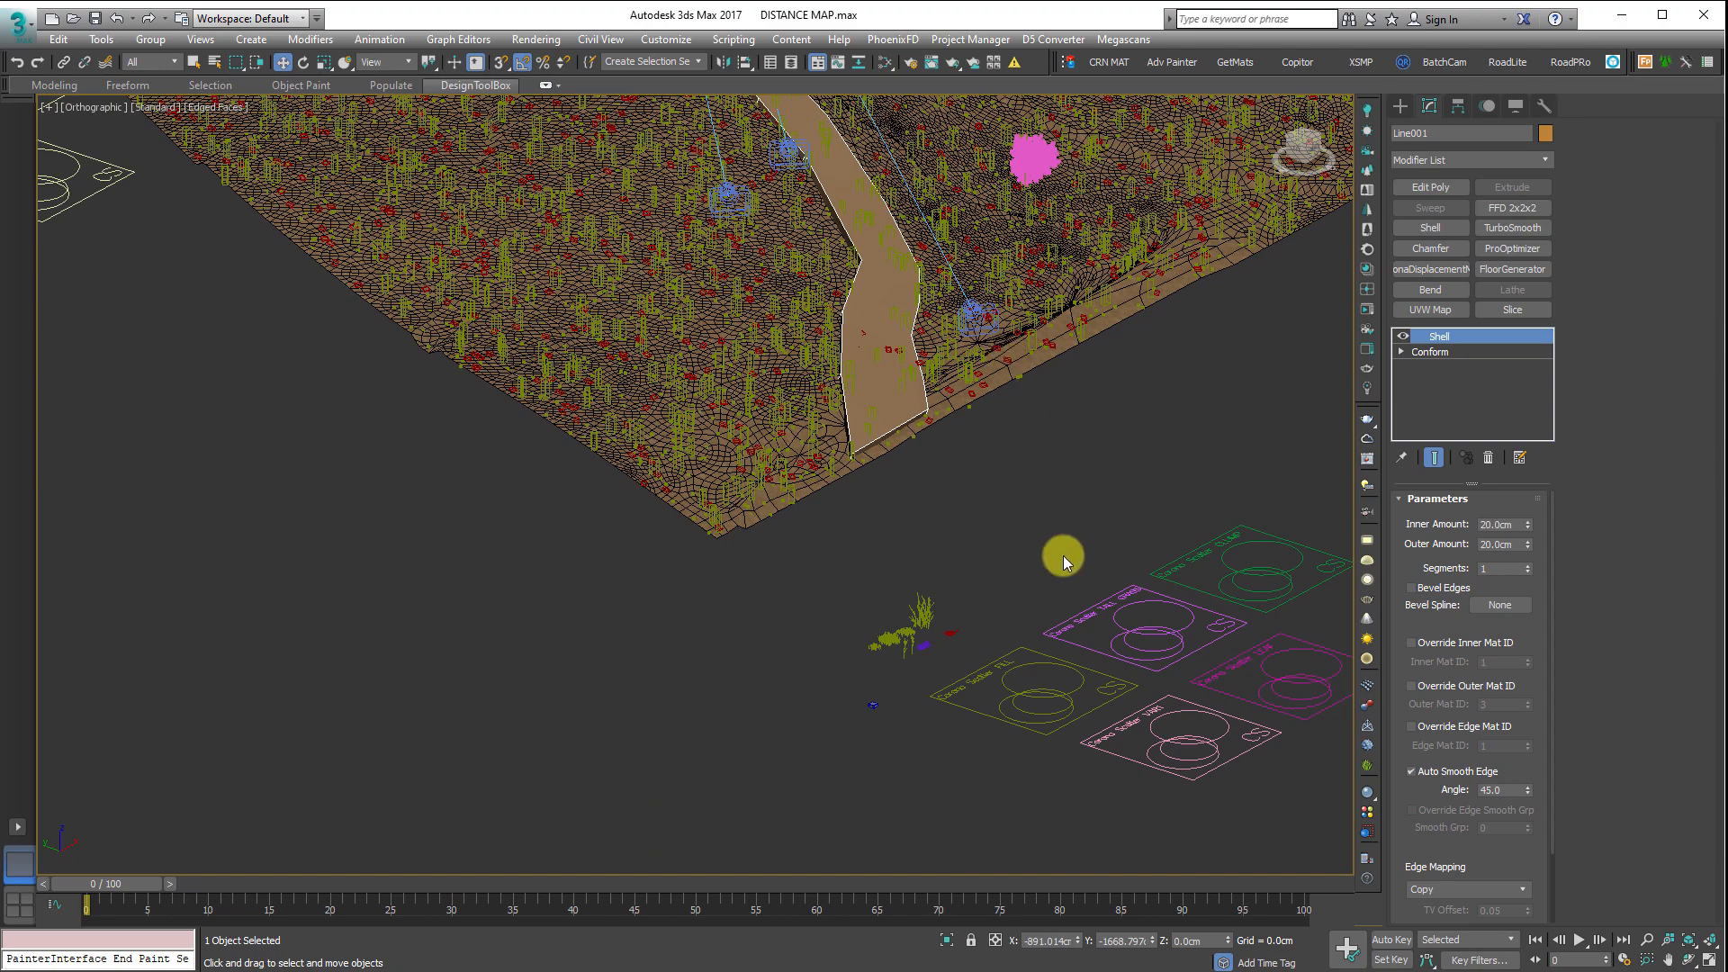
{"action": "middle_click_drag", "start_coordinate": [1142, 521], "coordinate": [683, 595]}
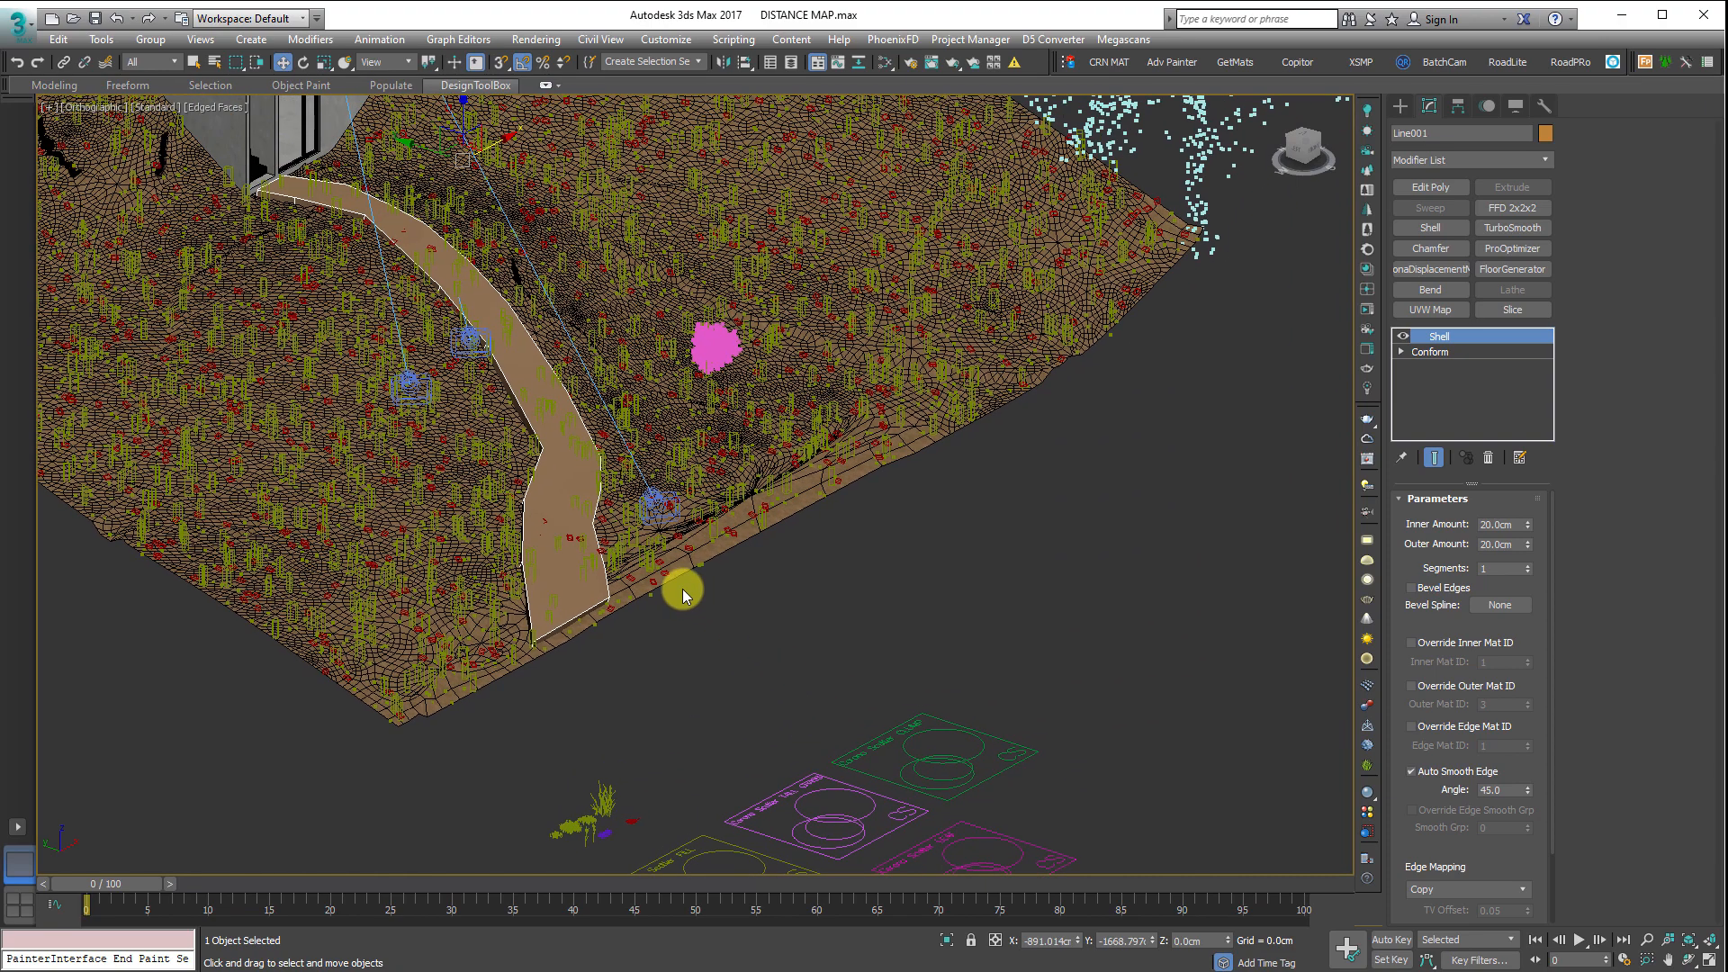
{"action": "scroll", "coordinate": [682, 594], "scroll_direction": "up", "scroll_amount": 2}
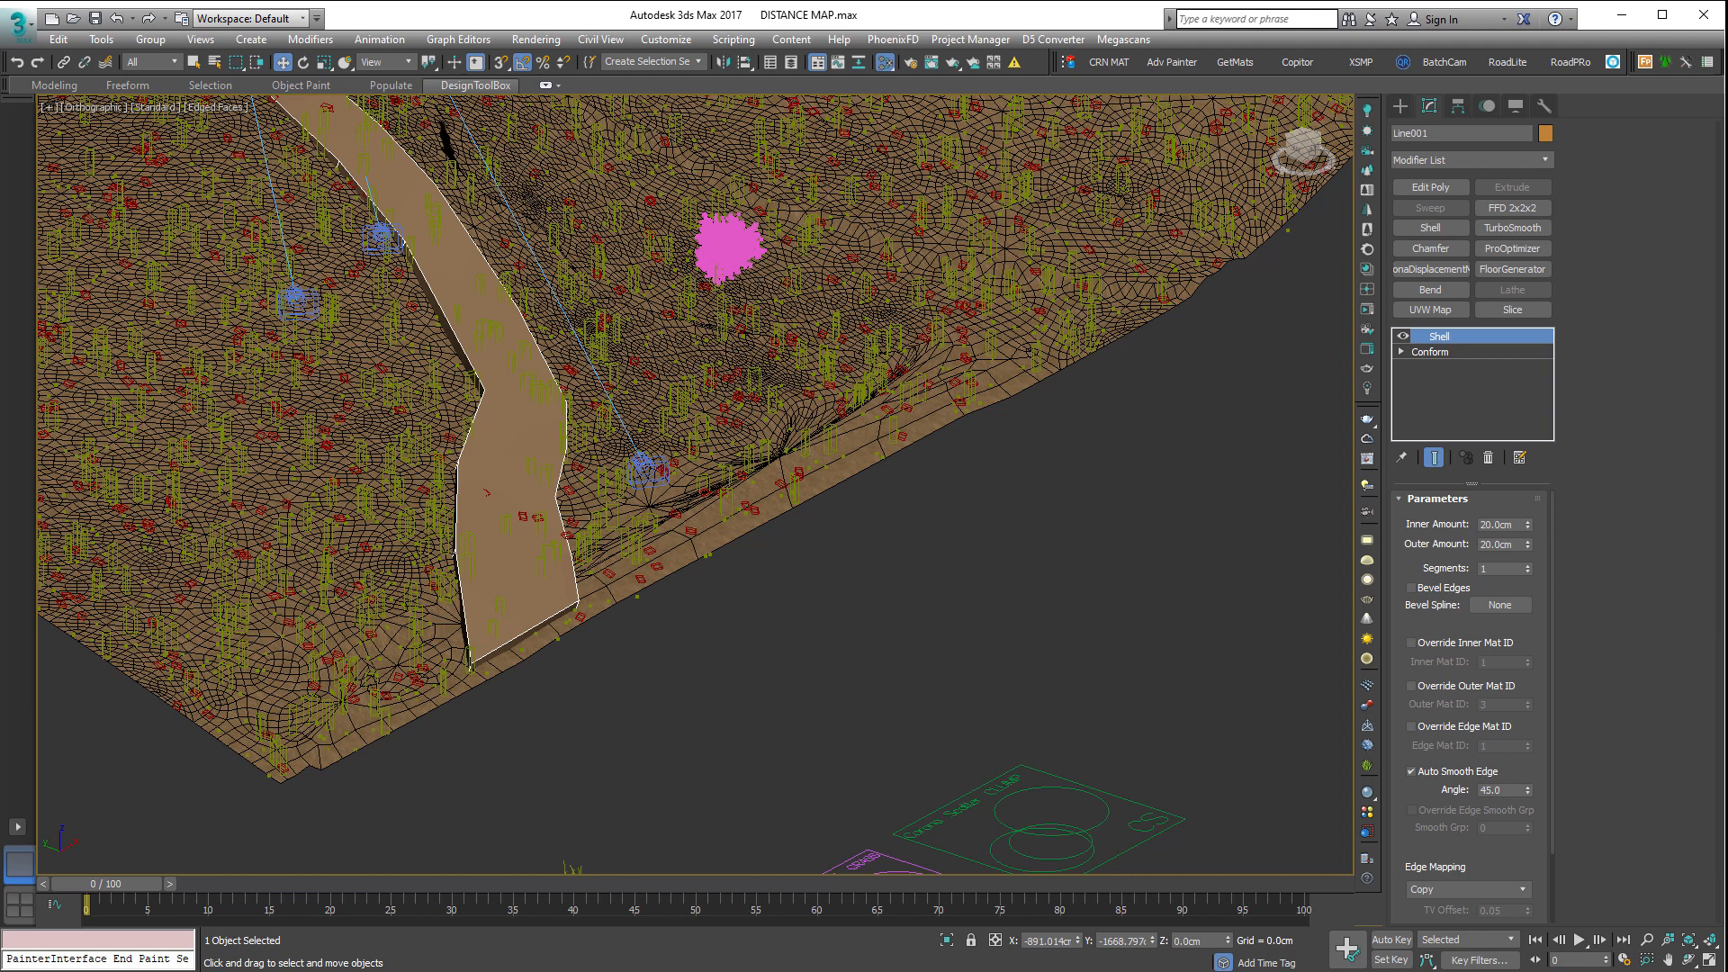
- Create a CoronaDistance map in the Slate Material Editor and show its parameters
{"action": "key", "text": "m"}
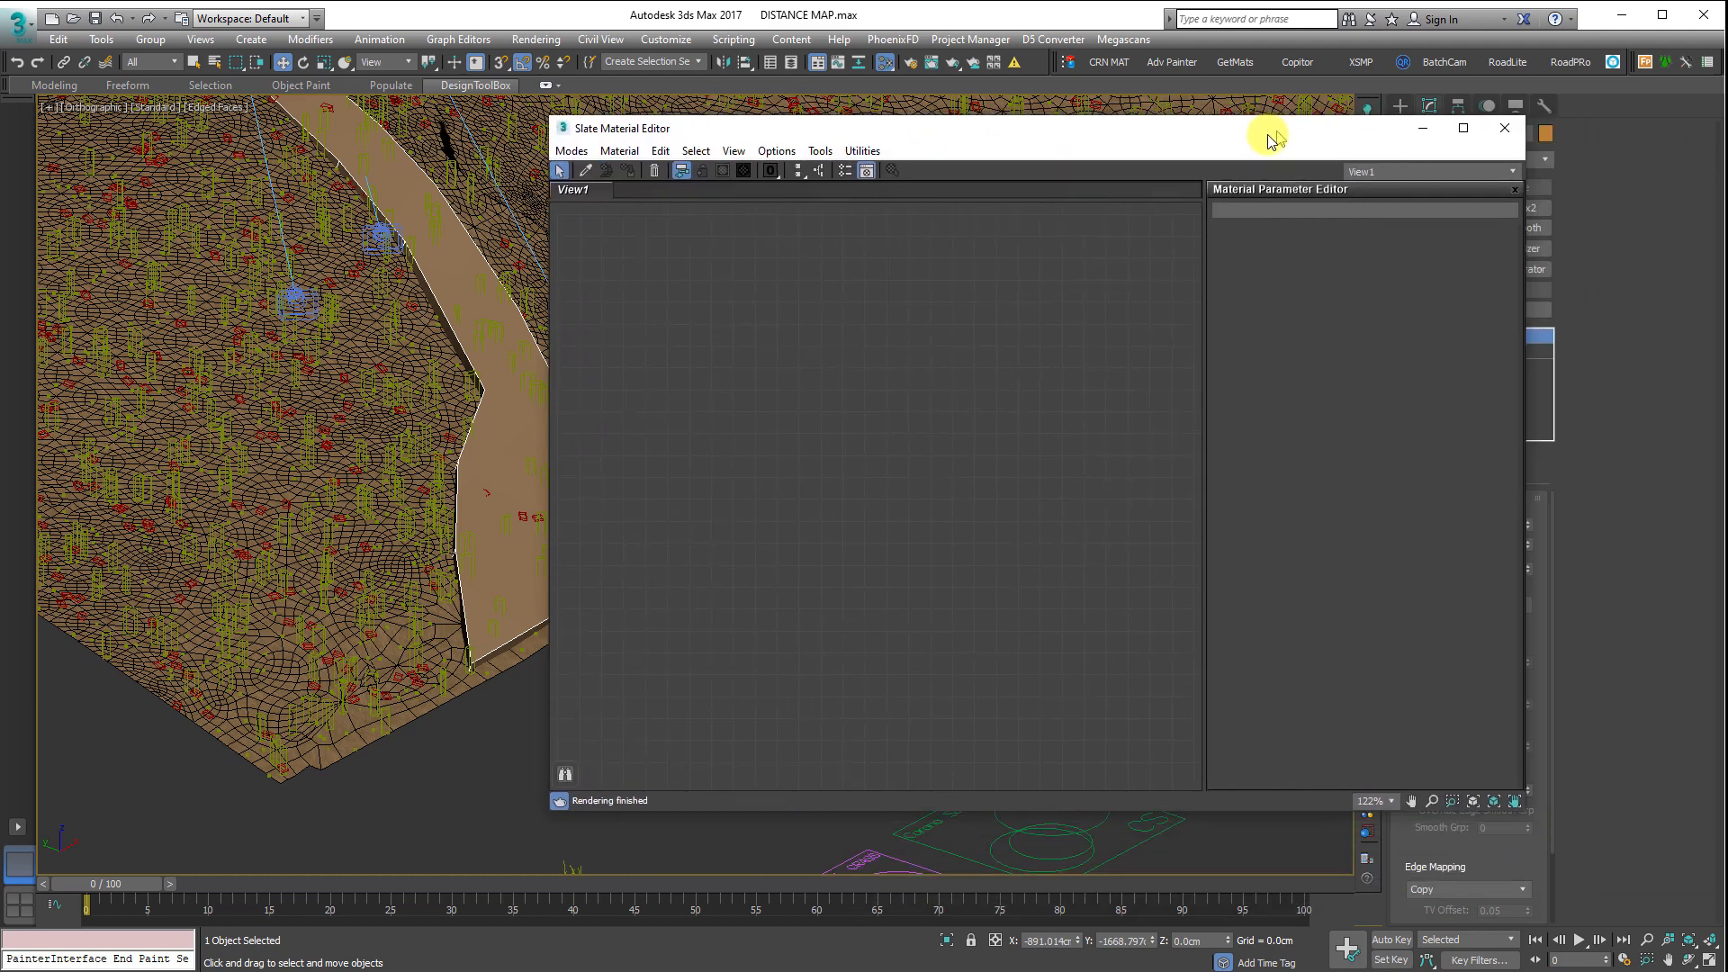
{"action": "left_click_drag", "start_coordinate": [1270, 139], "coordinate": [1066, 141]}
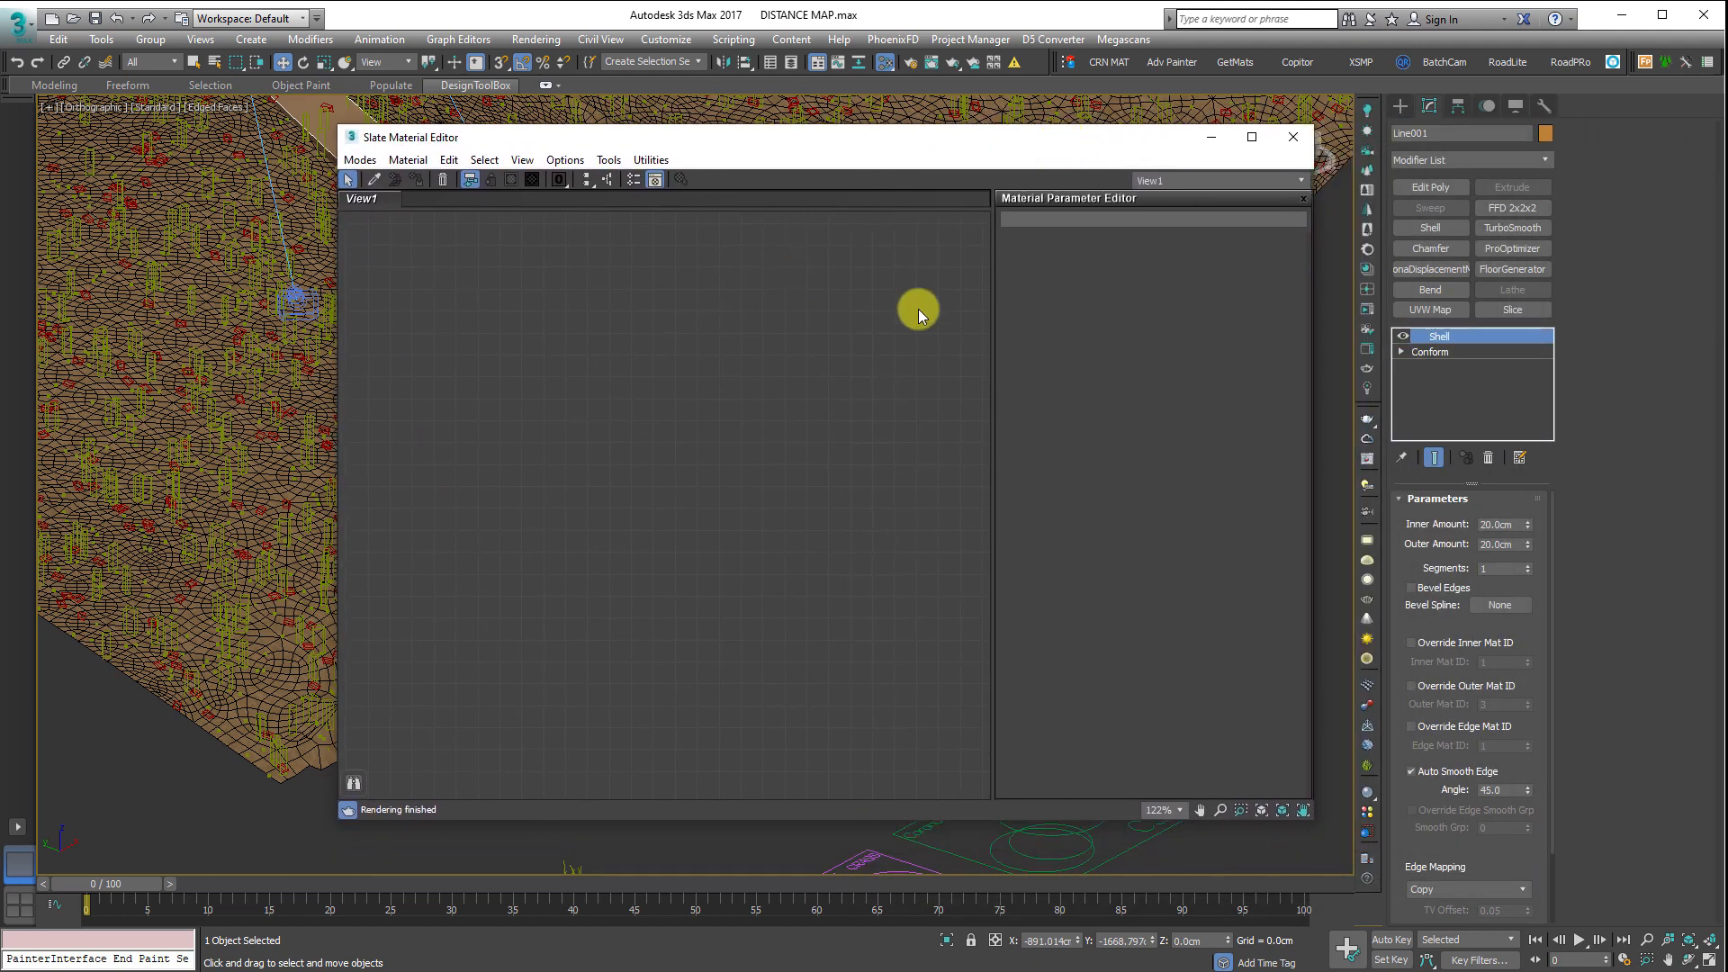
{"action": "right_click", "coordinate": [524, 413]}
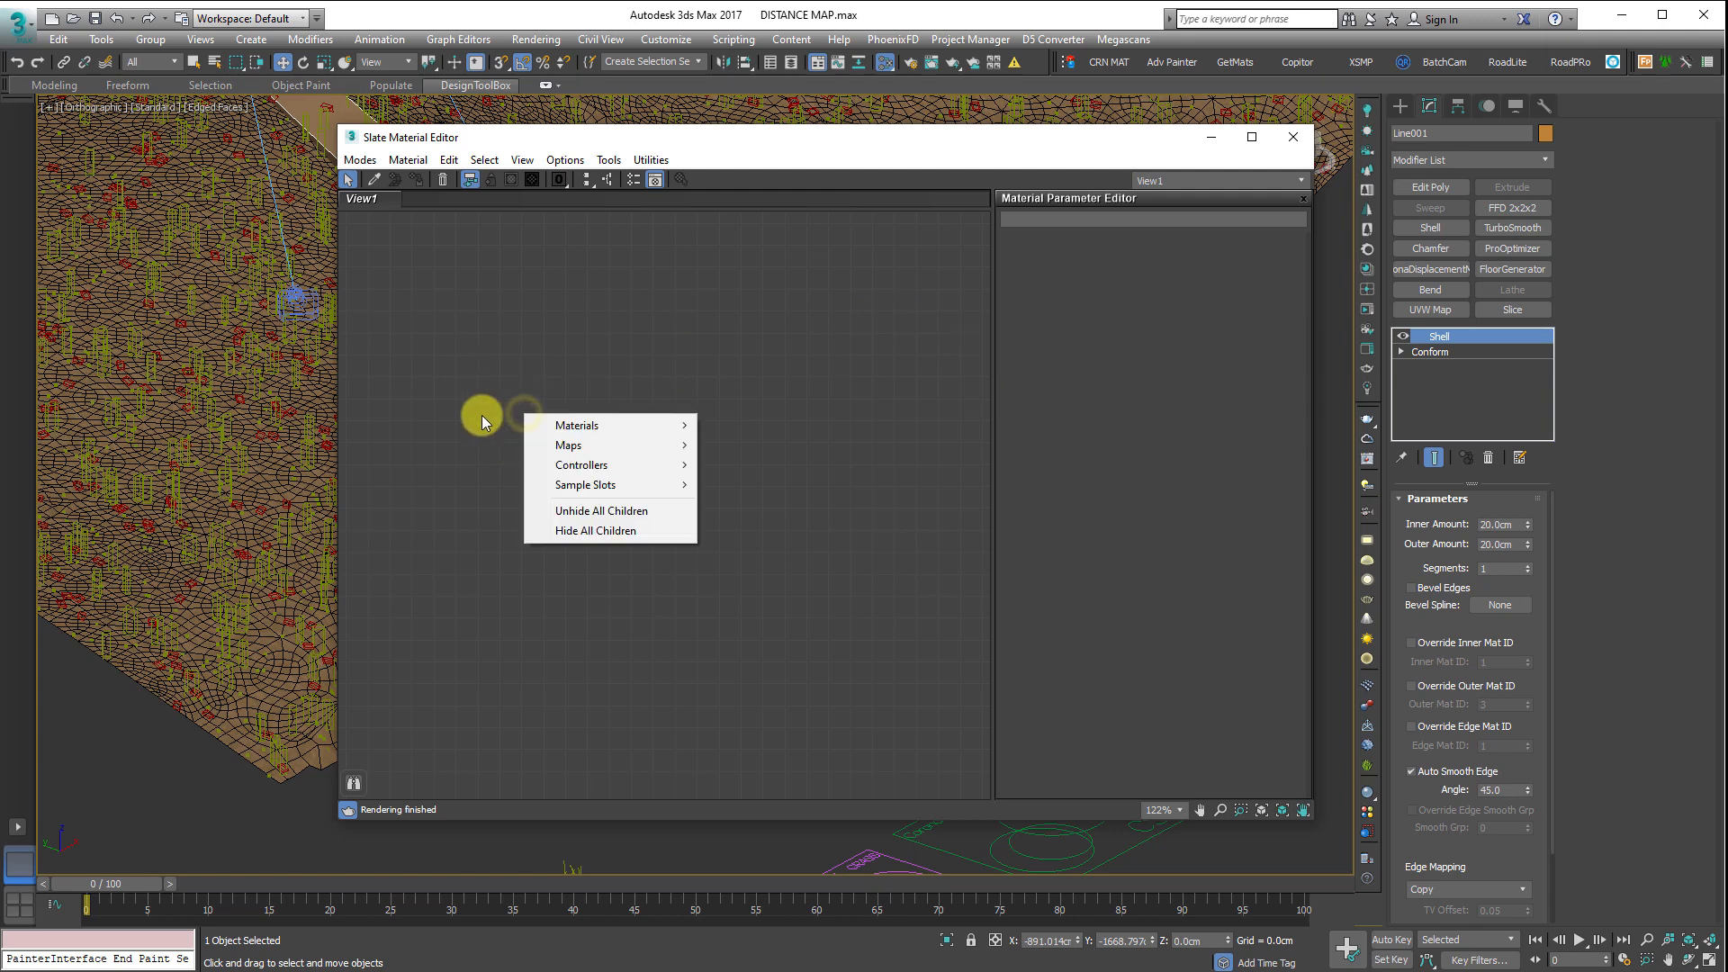
{"action": "left_click", "coordinate": [630, 448]}
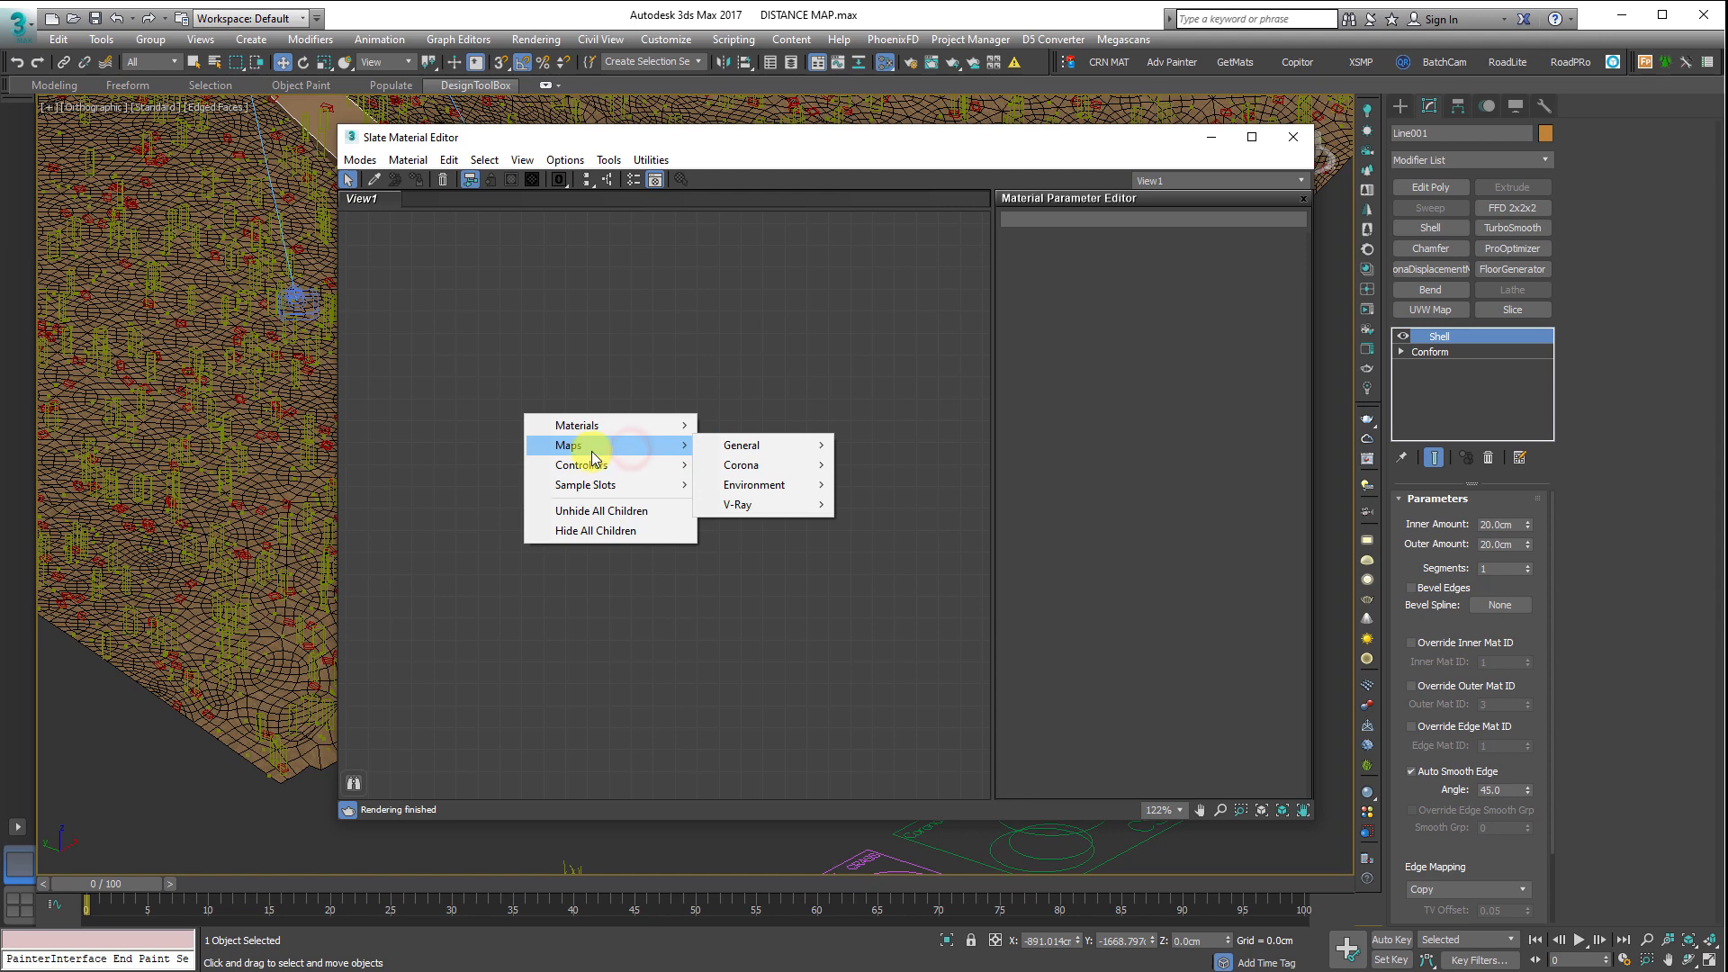
{"action": "left_click", "coordinate": [742, 464]}
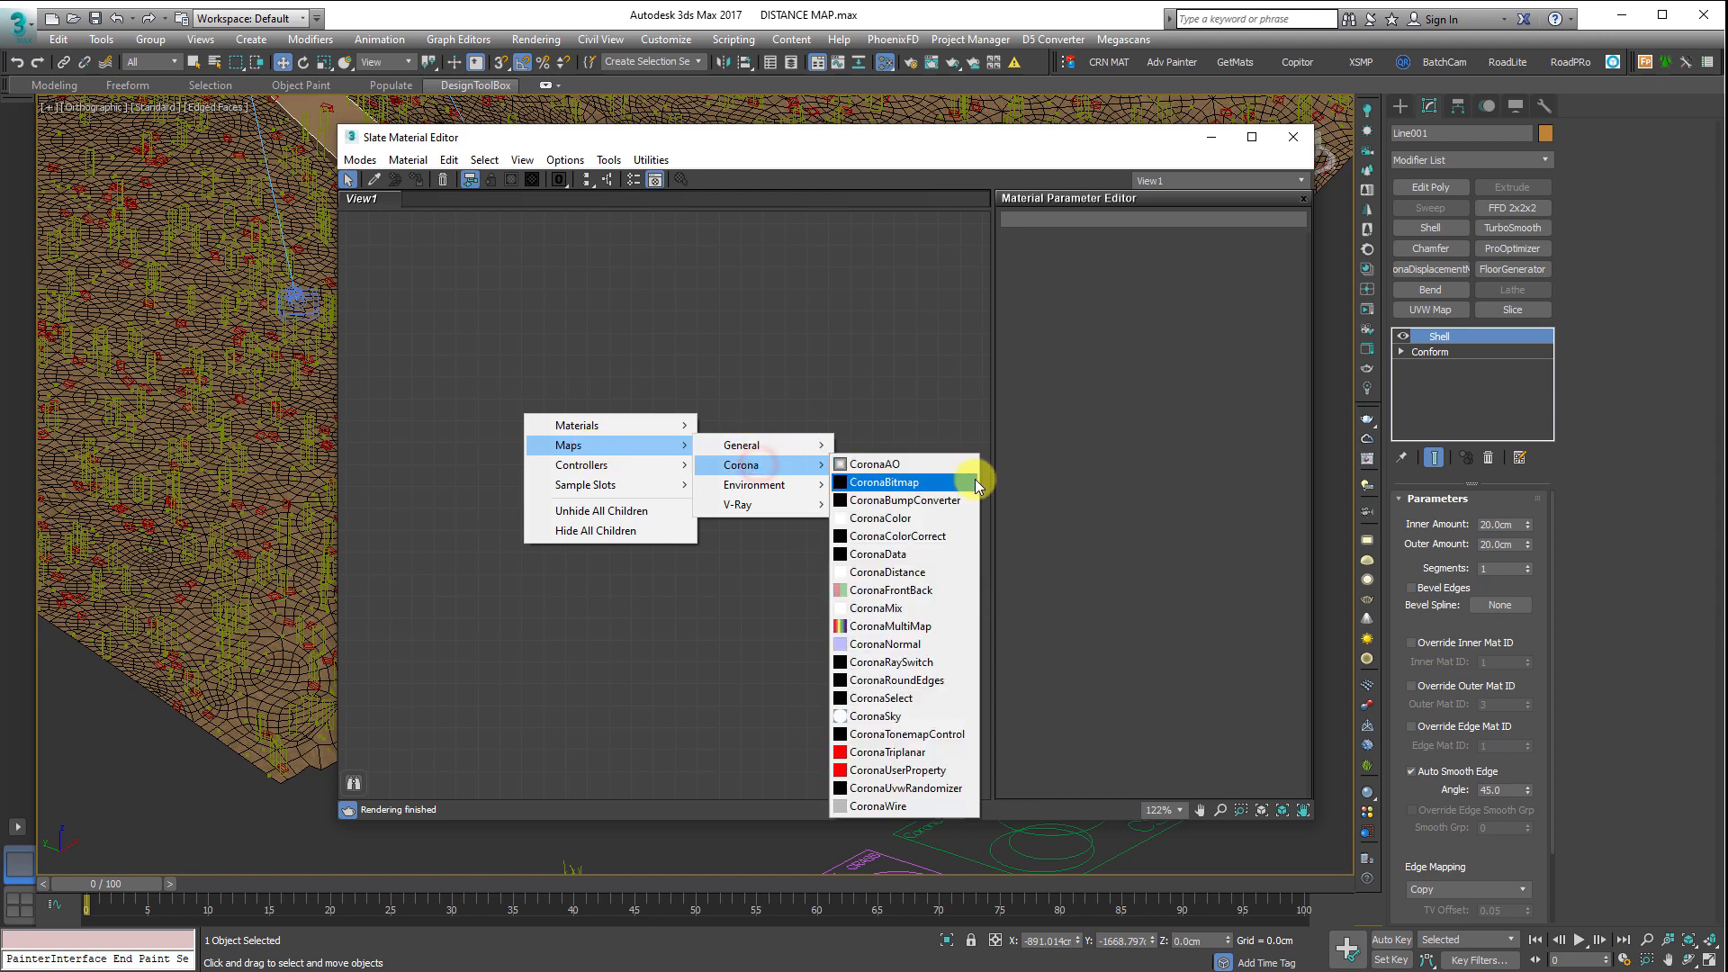
{"action": "left_click", "coordinate": [854, 573]}
{"action": "left_click_drag", "start_coordinate": [504, 407], "coordinate": [776, 404]}
{"action": "double_click", "coordinate": [776, 404]}
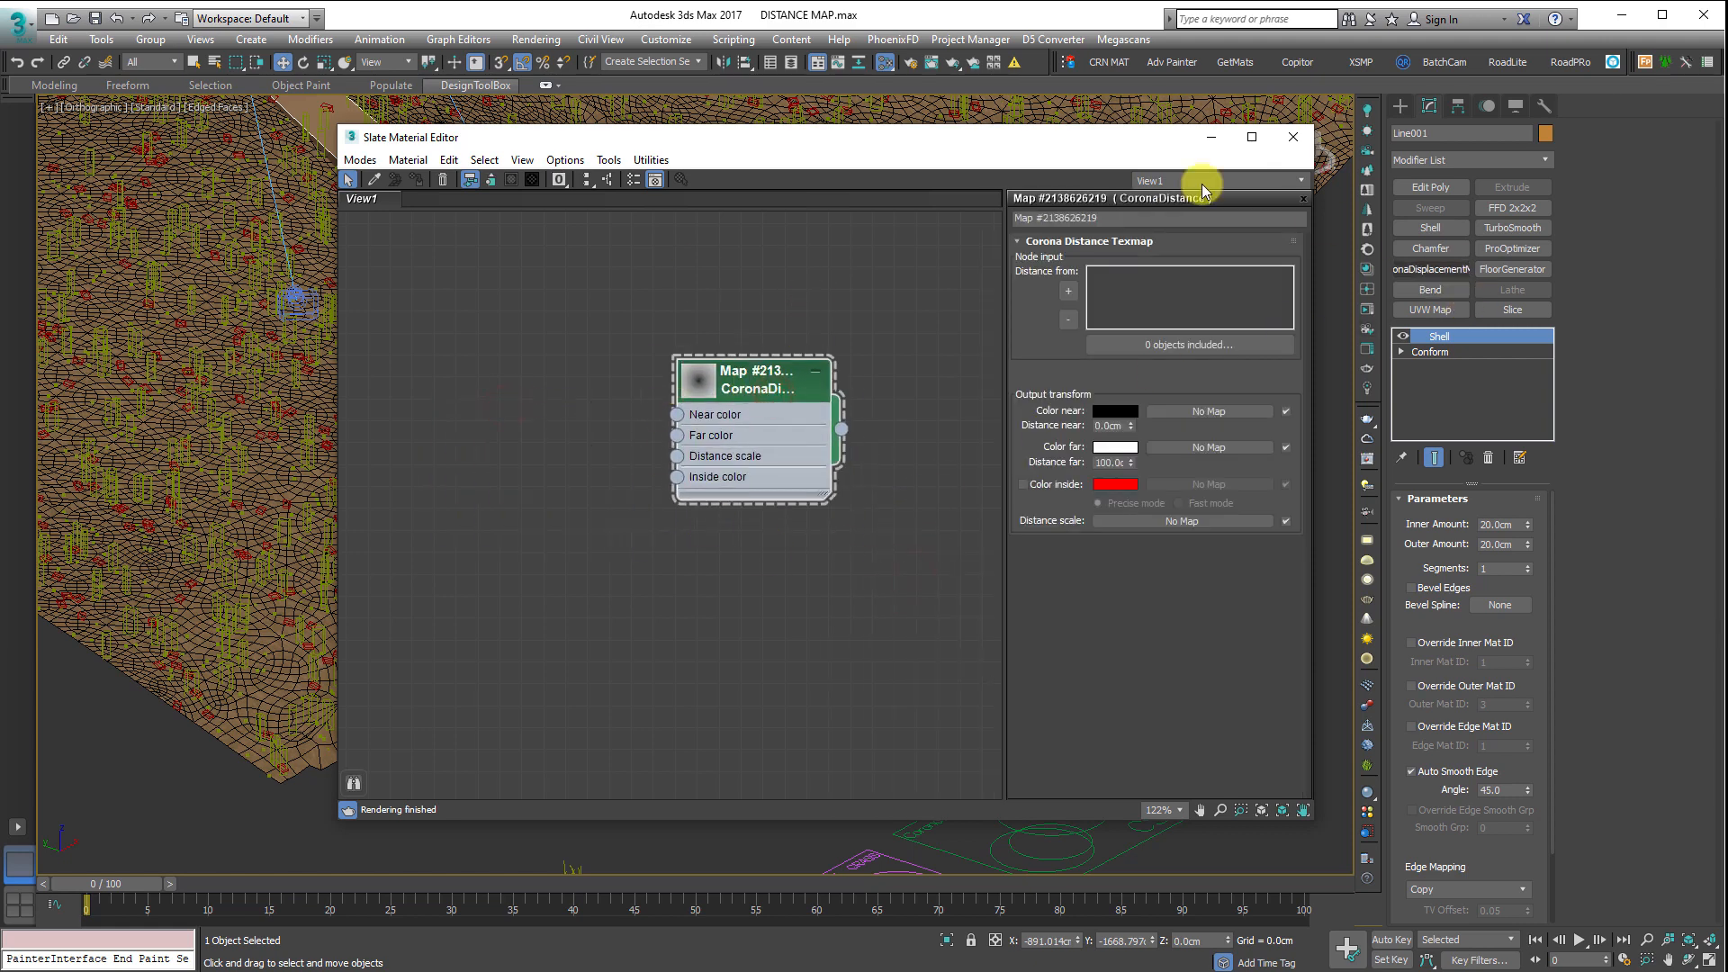
- Add the stone path object Line001 to the distance map's Distance From list
{"action": "left_click_drag", "start_coordinate": [1078, 155], "coordinate": [1433, 170]}
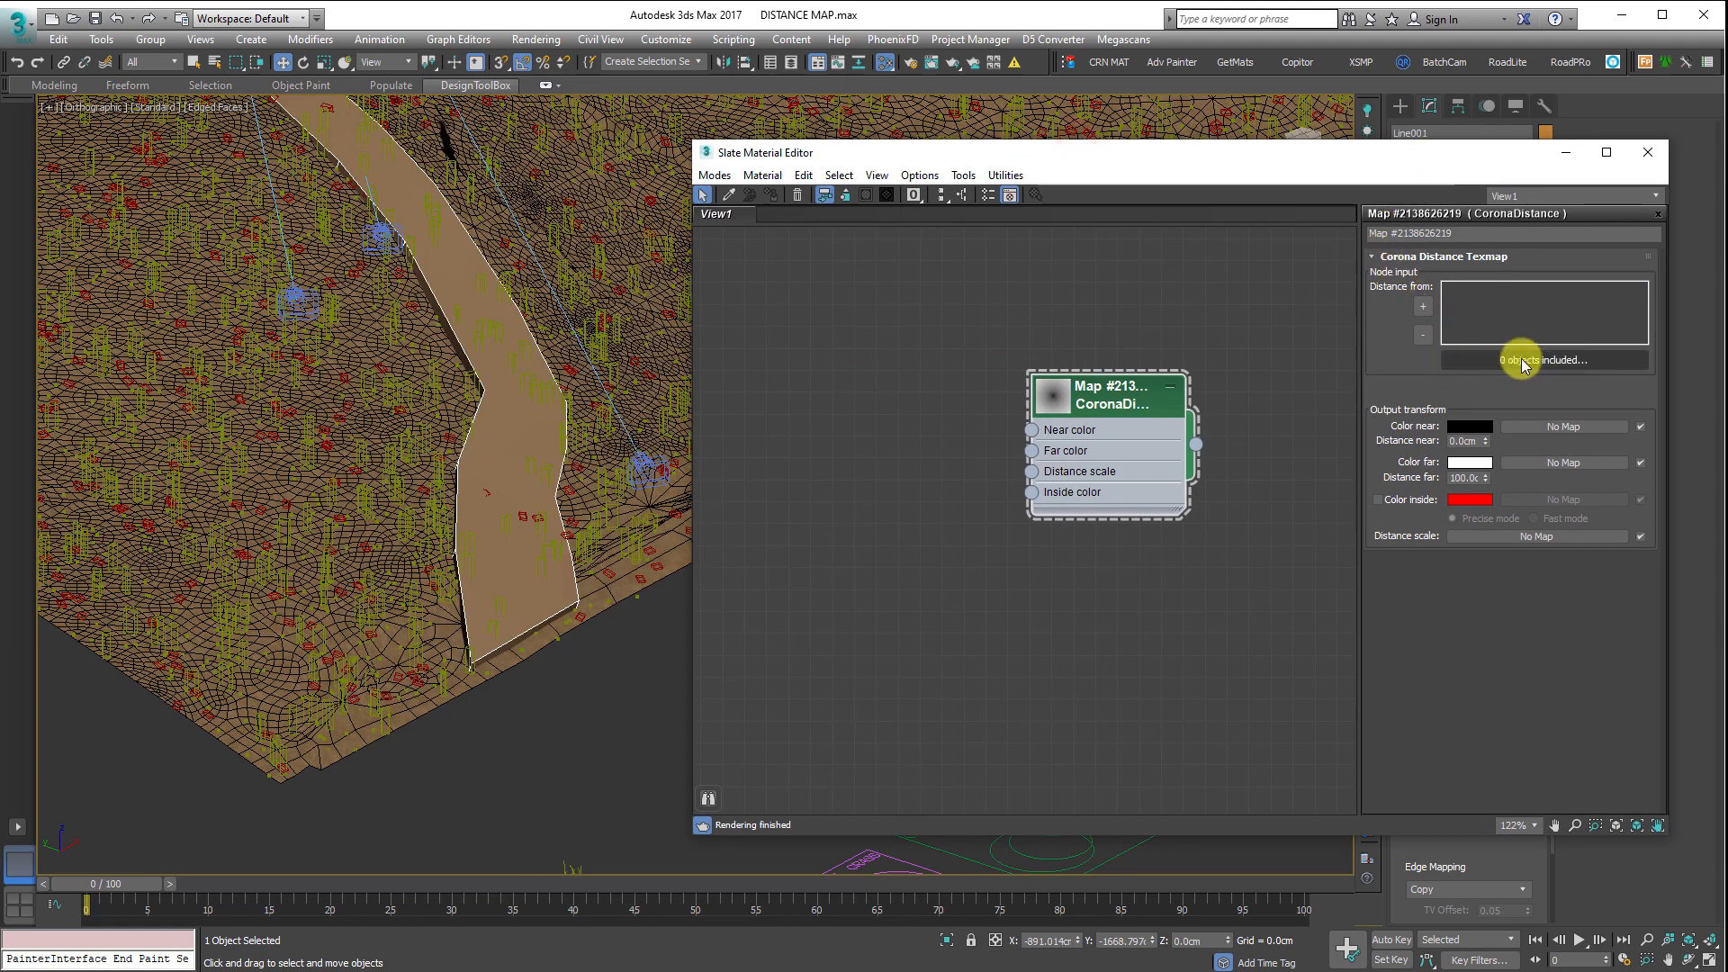
{"action": "left_click", "coordinate": [1423, 306]}
{"action": "left_click", "coordinate": [519, 559]}
{"action": "scroll", "coordinate": [513, 549], "scroll_direction": "up", "scroll_amount": 5}
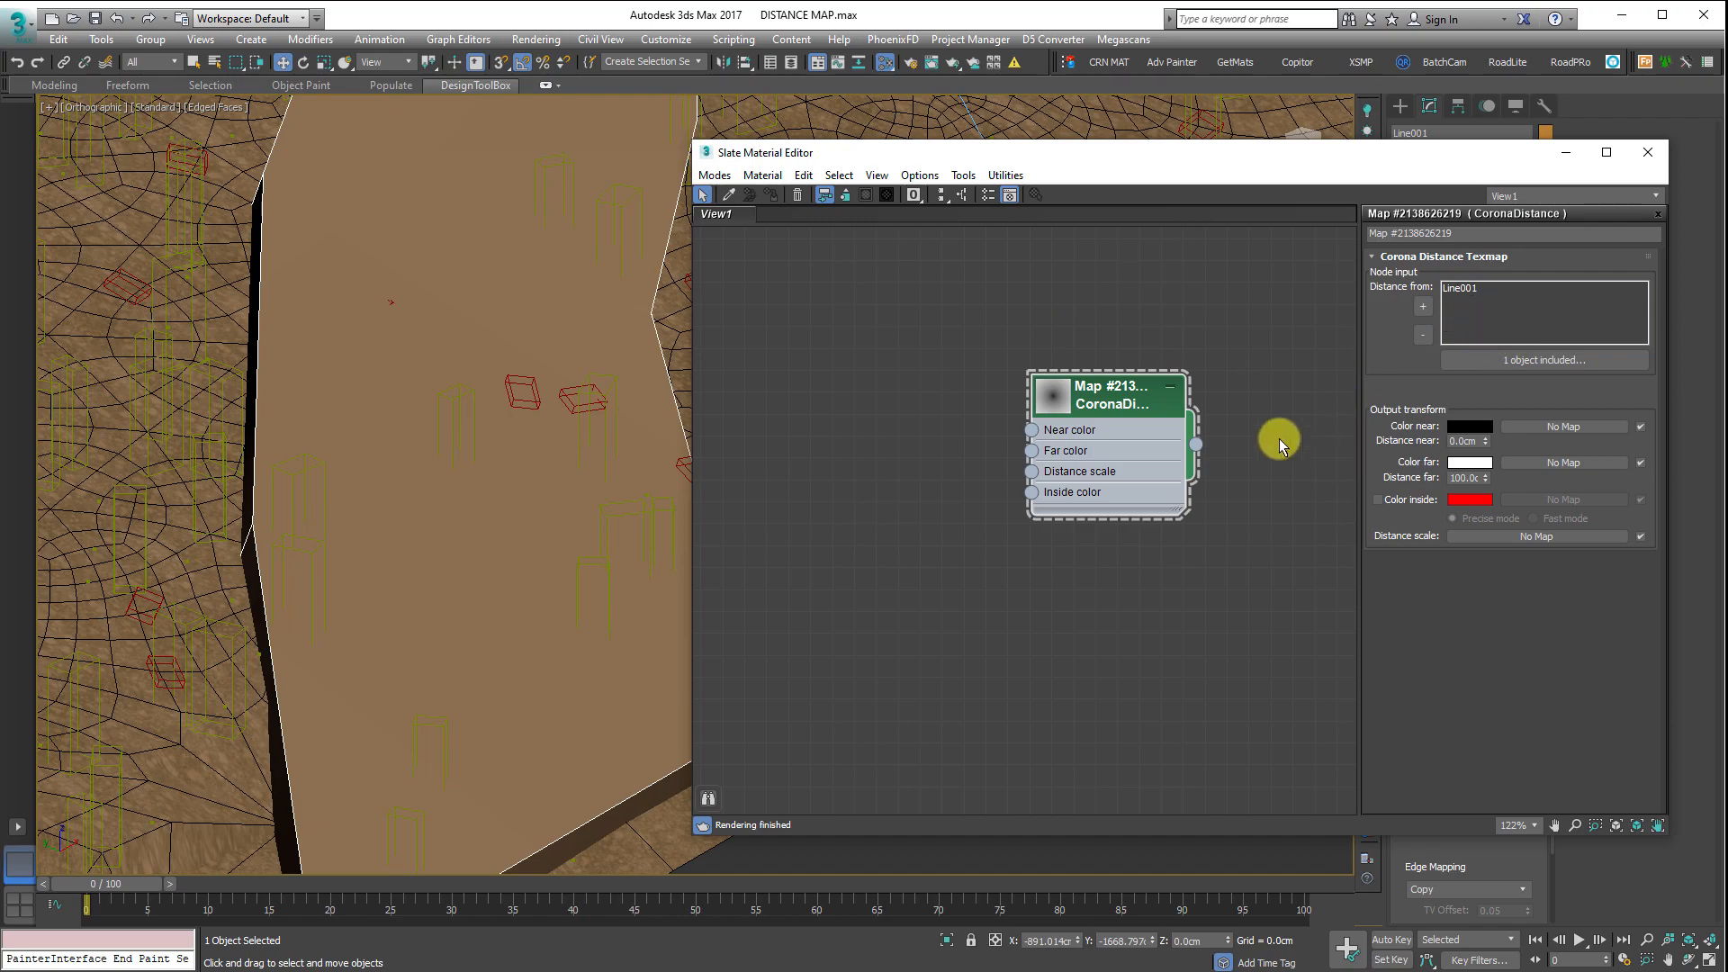
- Assign the CoronaDistance map as an instance to the surface scattering map of the Corona Scatter FILL object
{"action": "left_click_drag", "start_coordinate": [1459, 159], "coordinate": [889, 148]}
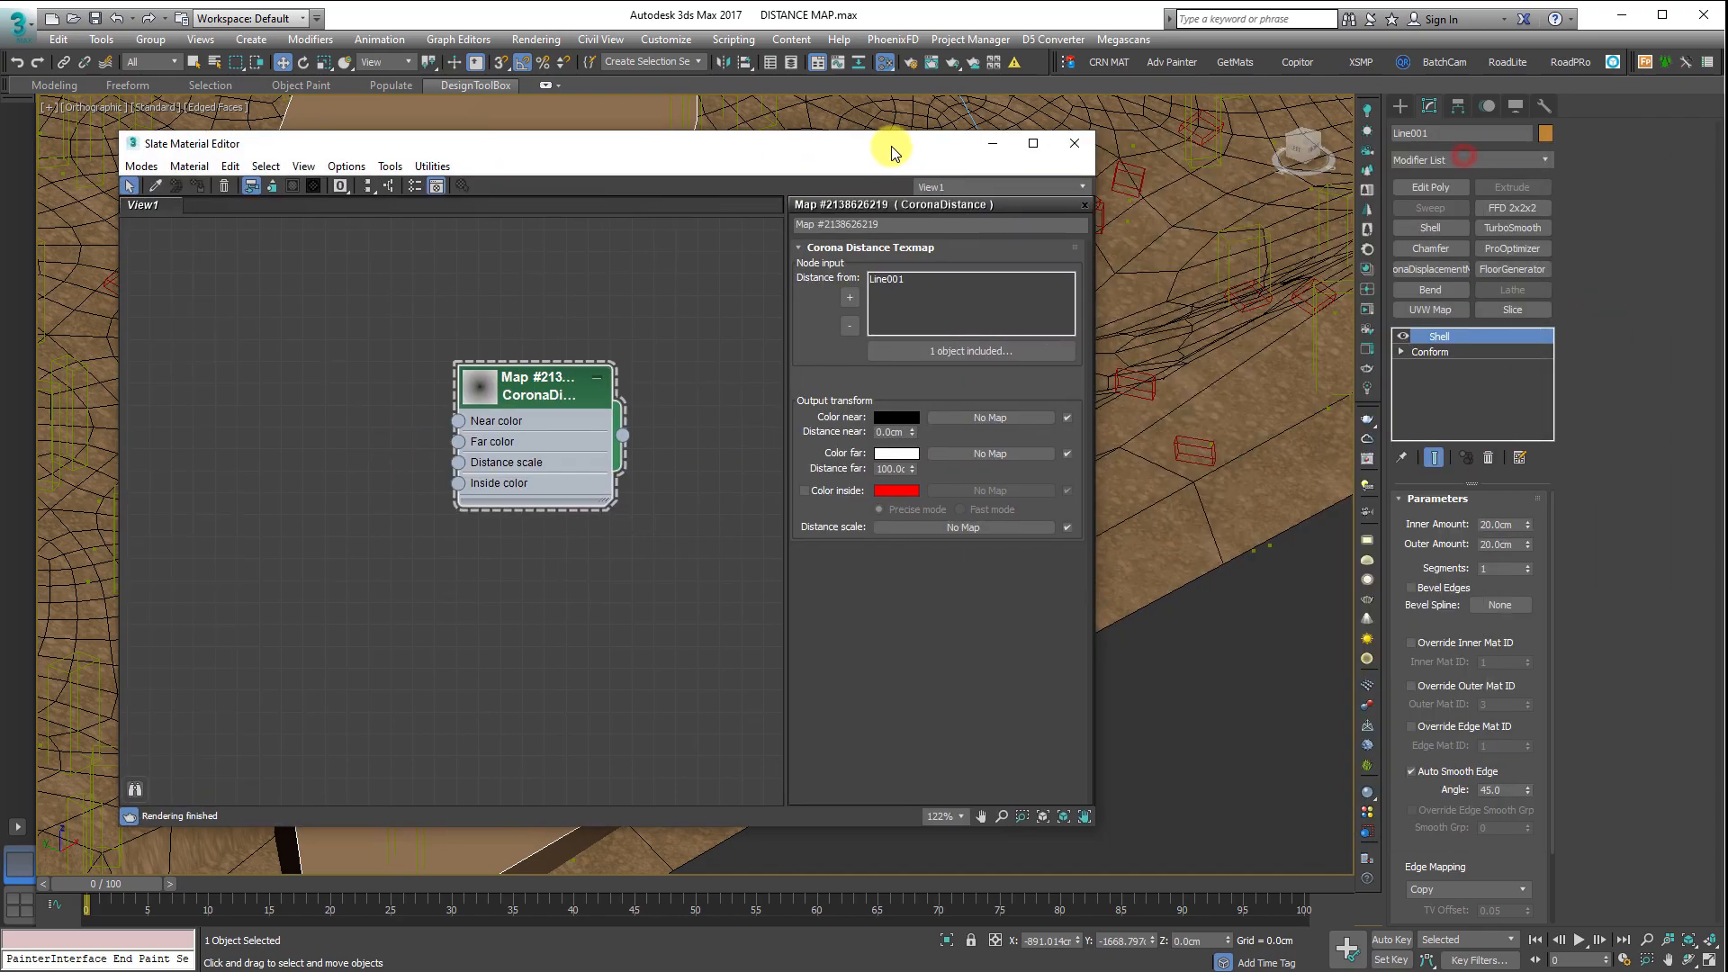
{"action": "scroll", "coordinate": [1185, 510], "scroll_direction": "down", "scroll_amount": 5}
{"action": "scroll", "coordinate": [1239, 540], "scroll_direction": "up", "scroll_amount": 10}
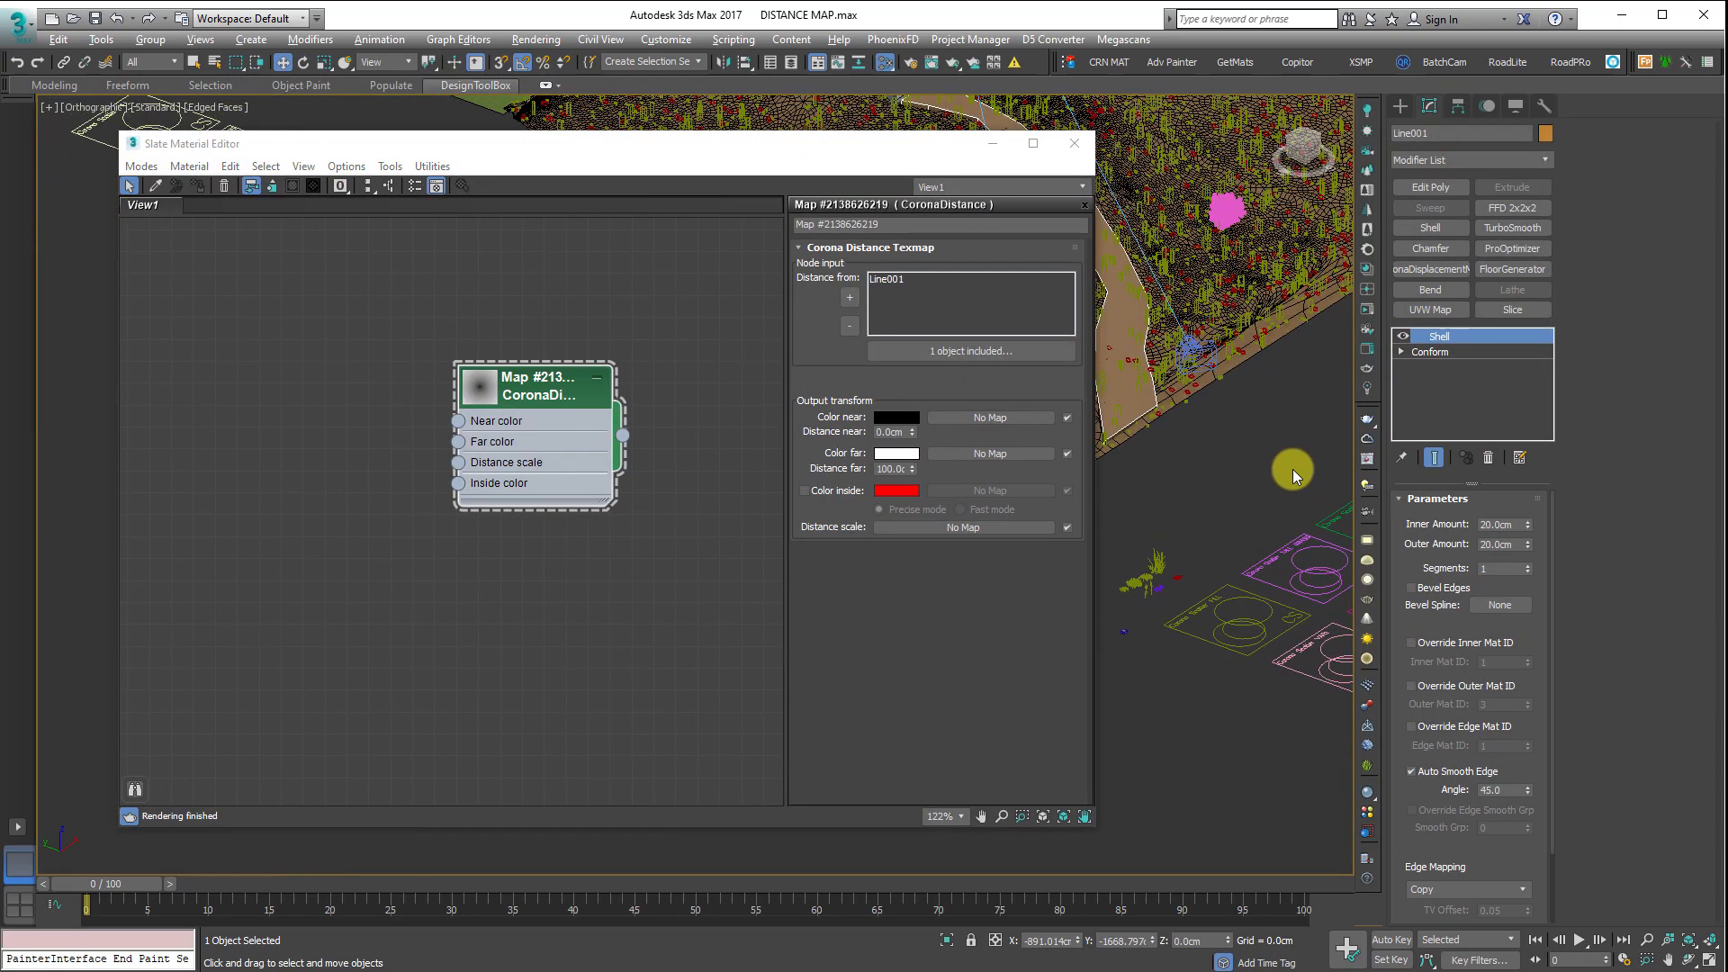
{"action": "middle_click_drag", "start_coordinate": [1265, 517], "coordinate": [1397, 385]}
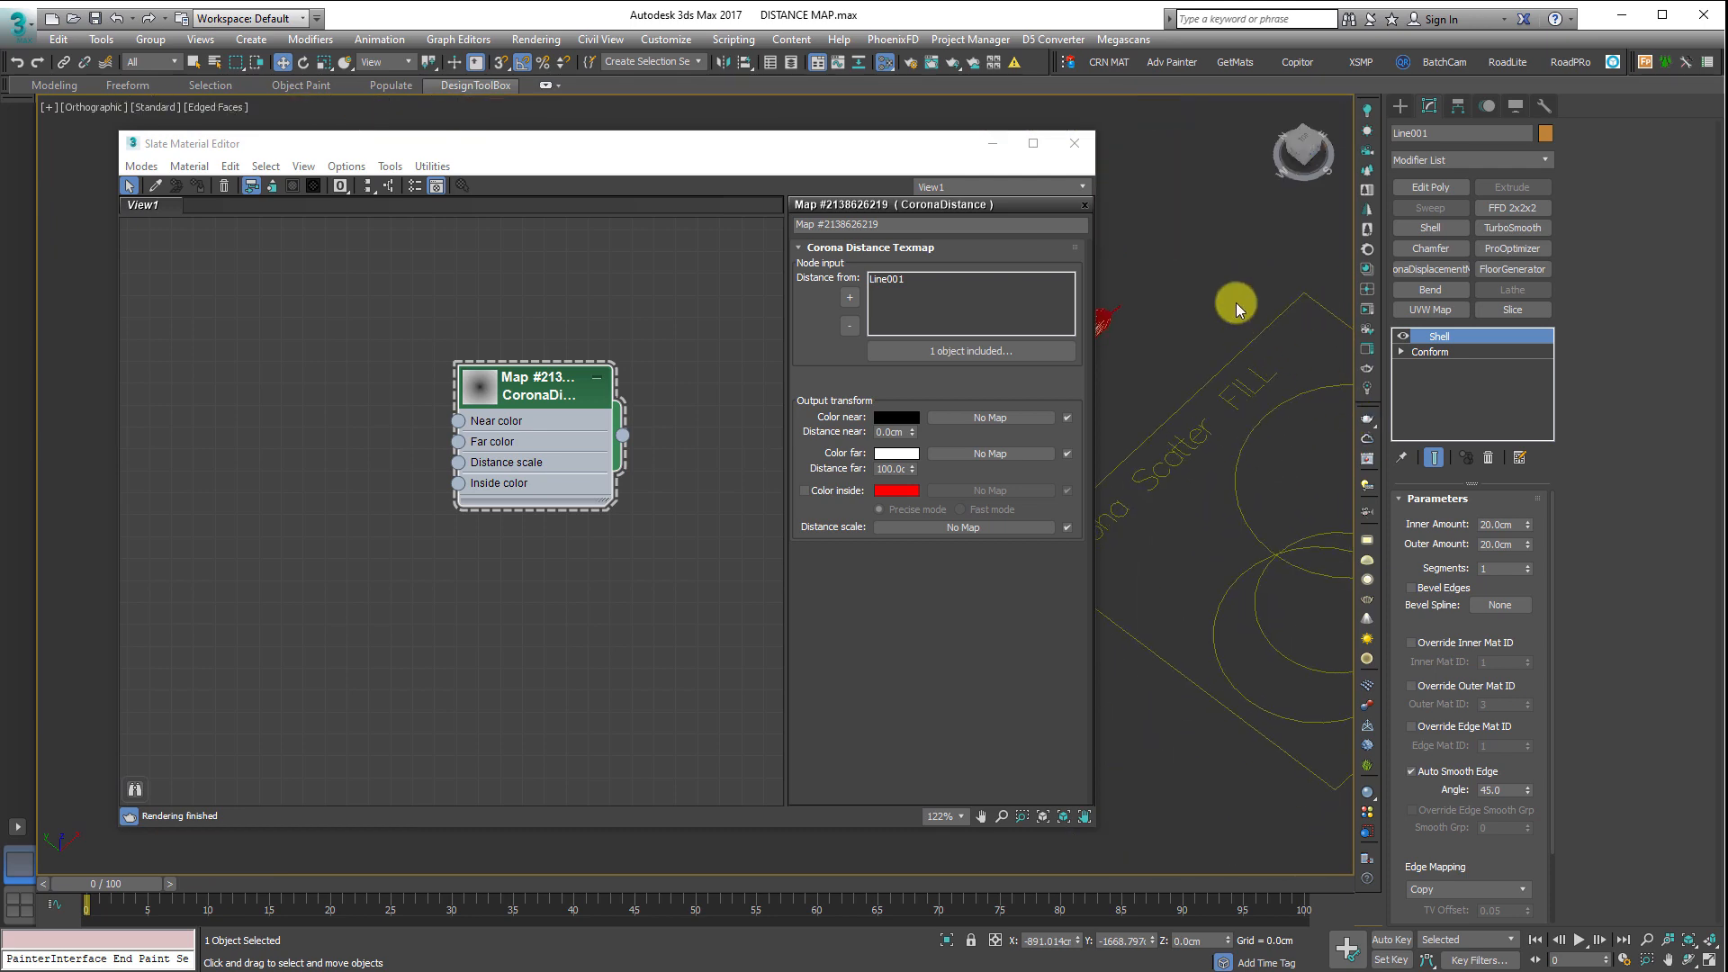
{"action": "left_click_drag", "start_coordinate": [1235, 302], "coordinate": [1203, 433]}
{"action": "left_click", "coordinate": [1283, 408]}
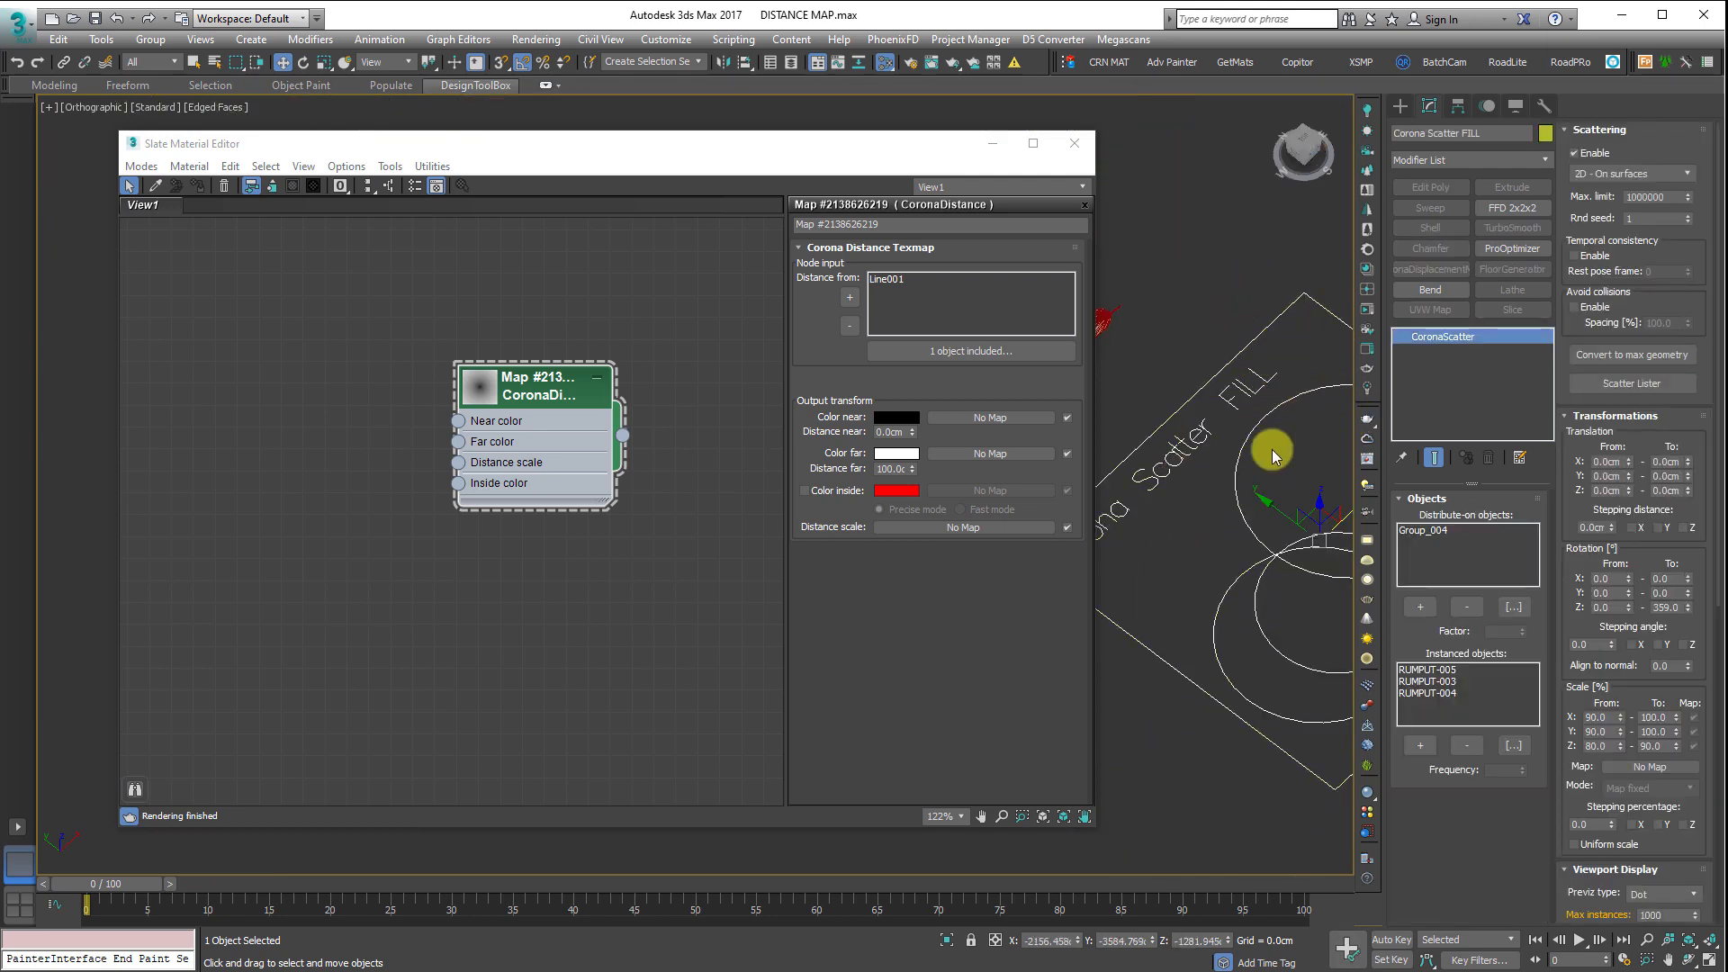
{"action": "middle_click_drag", "start_coordinate": [1234, 471], "coordinate": [1138, 483]}
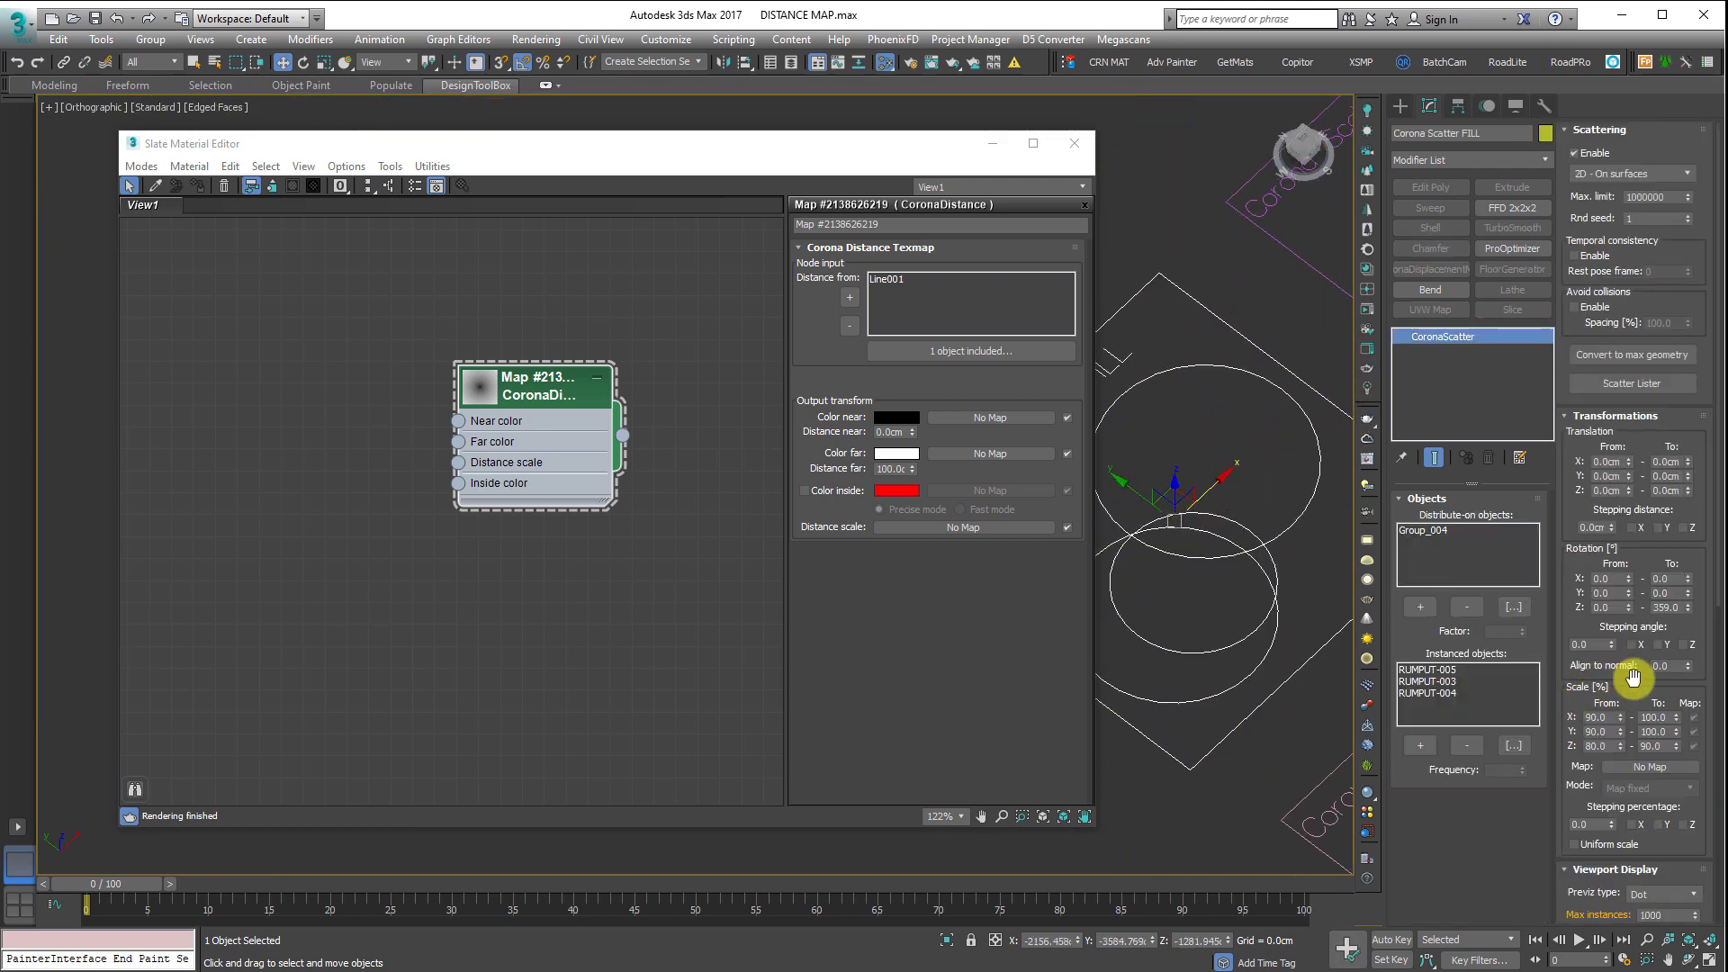
{"action": "left_click_drag", "start_coordinate": [1624, 676], "coordinate": [1628, 110]}
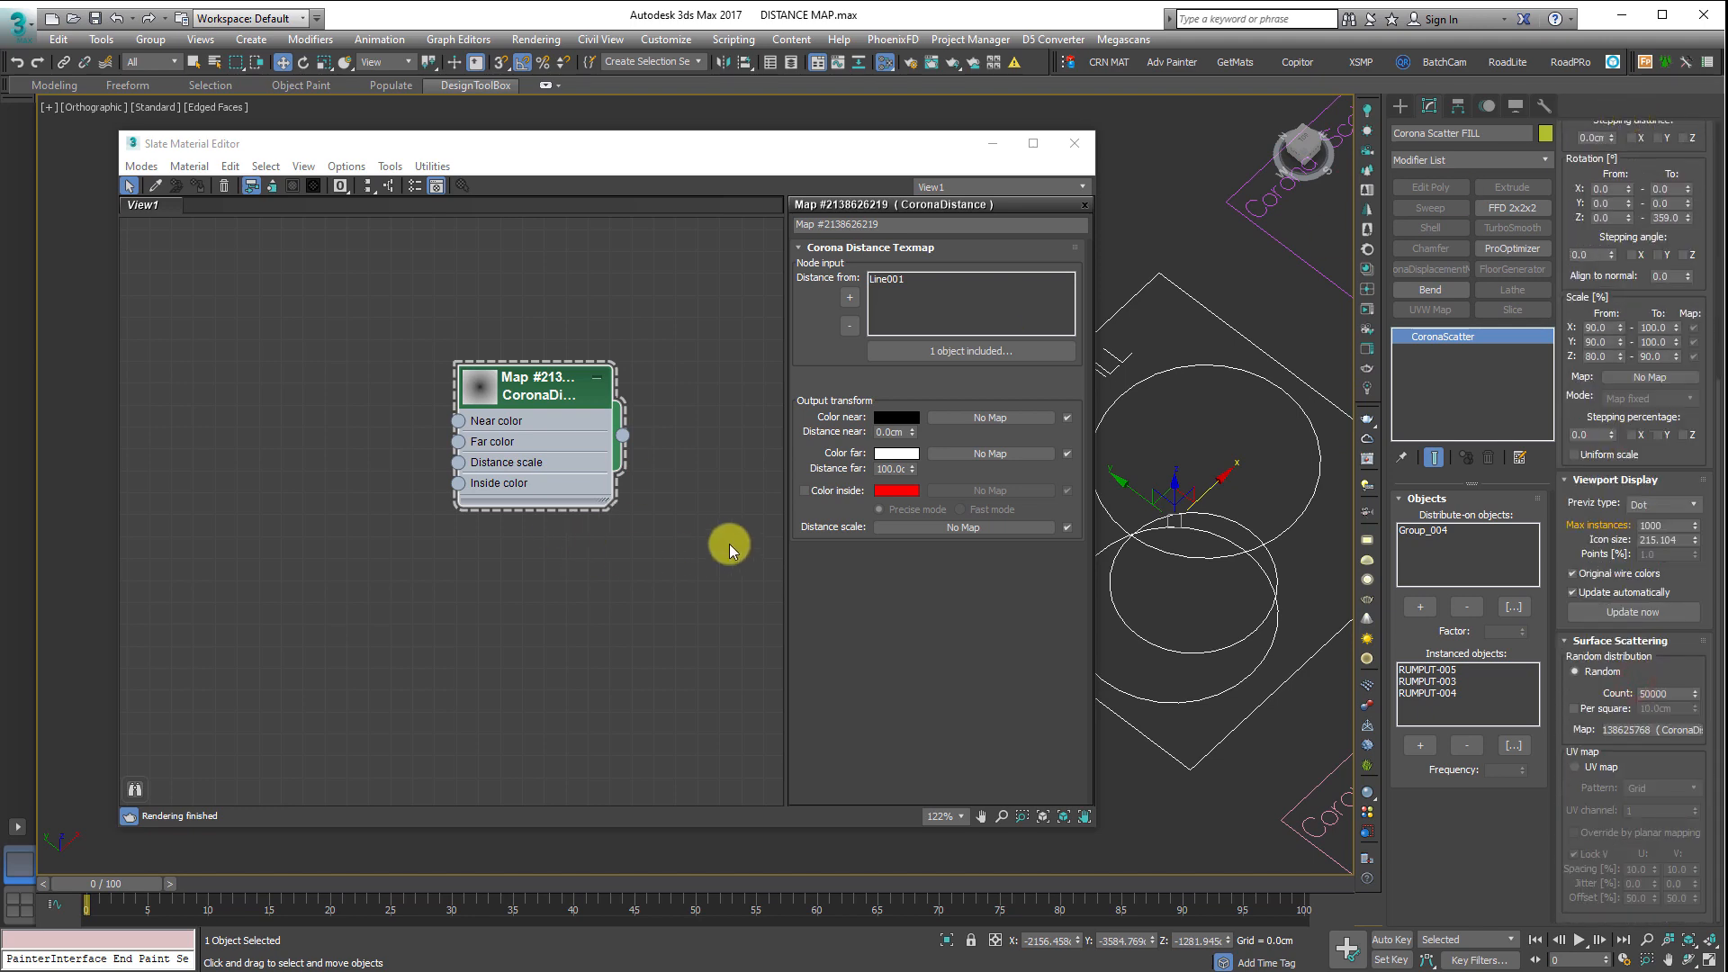
{"action": "left_click_drag", "start_coordinate": [623, 435], "coordinate": [1634, 733]}
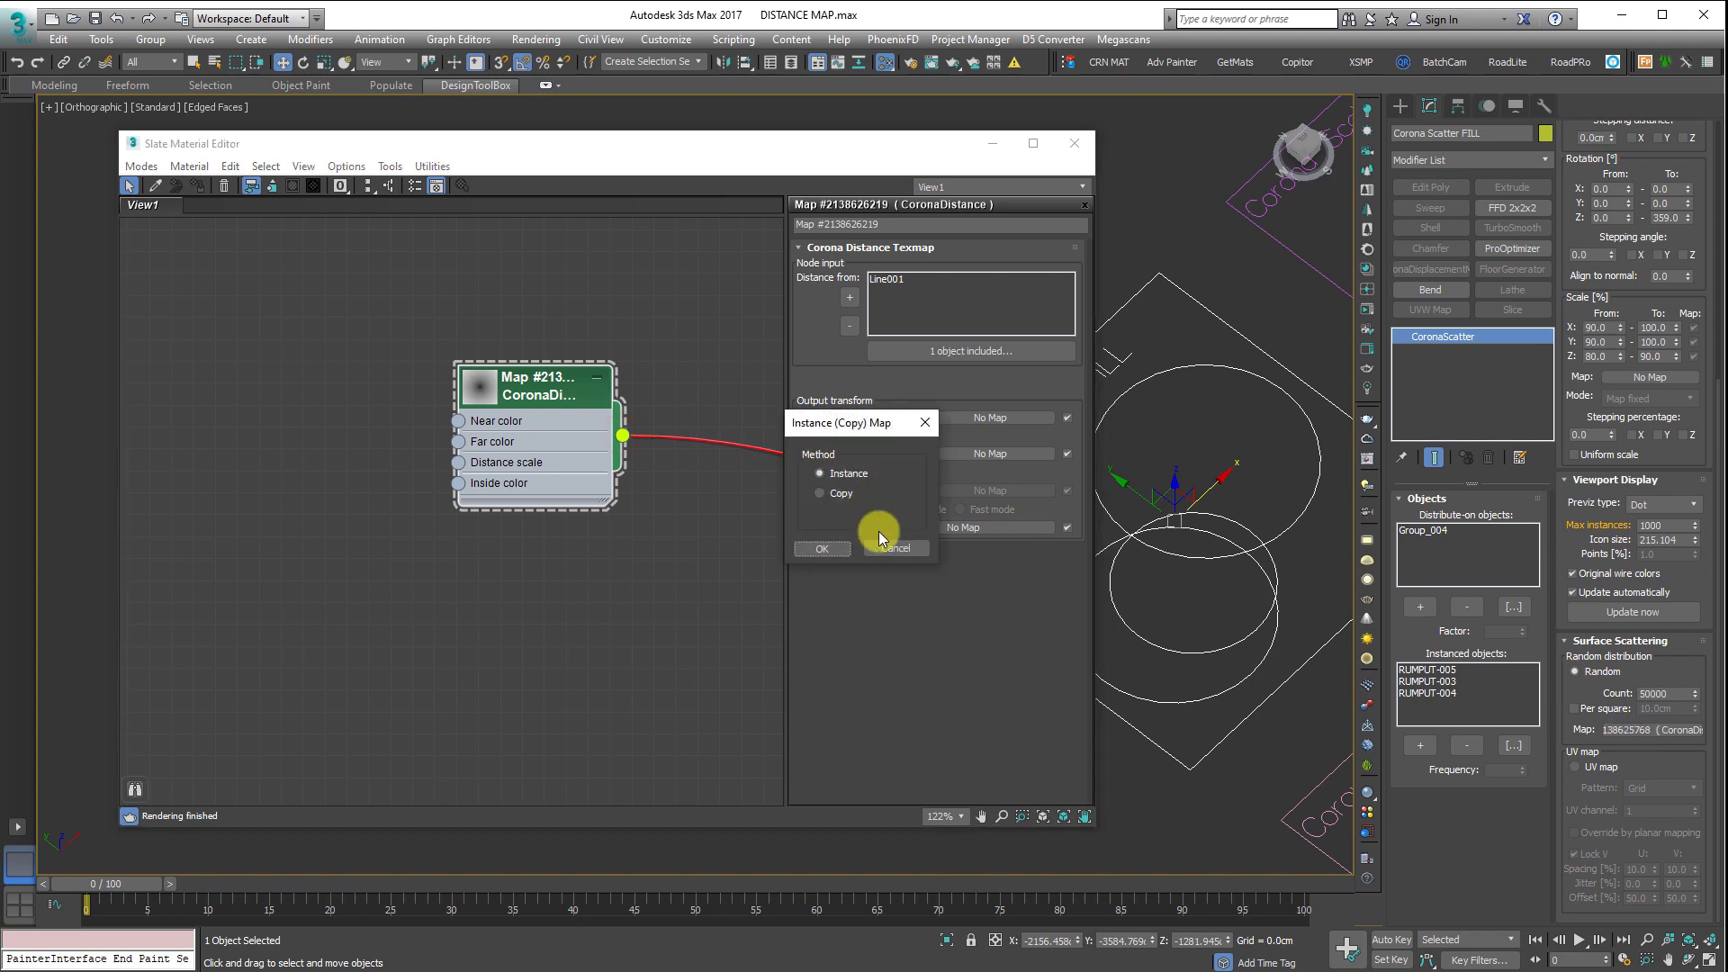
{"action": "left_click", "coordinate": [822, 550]}
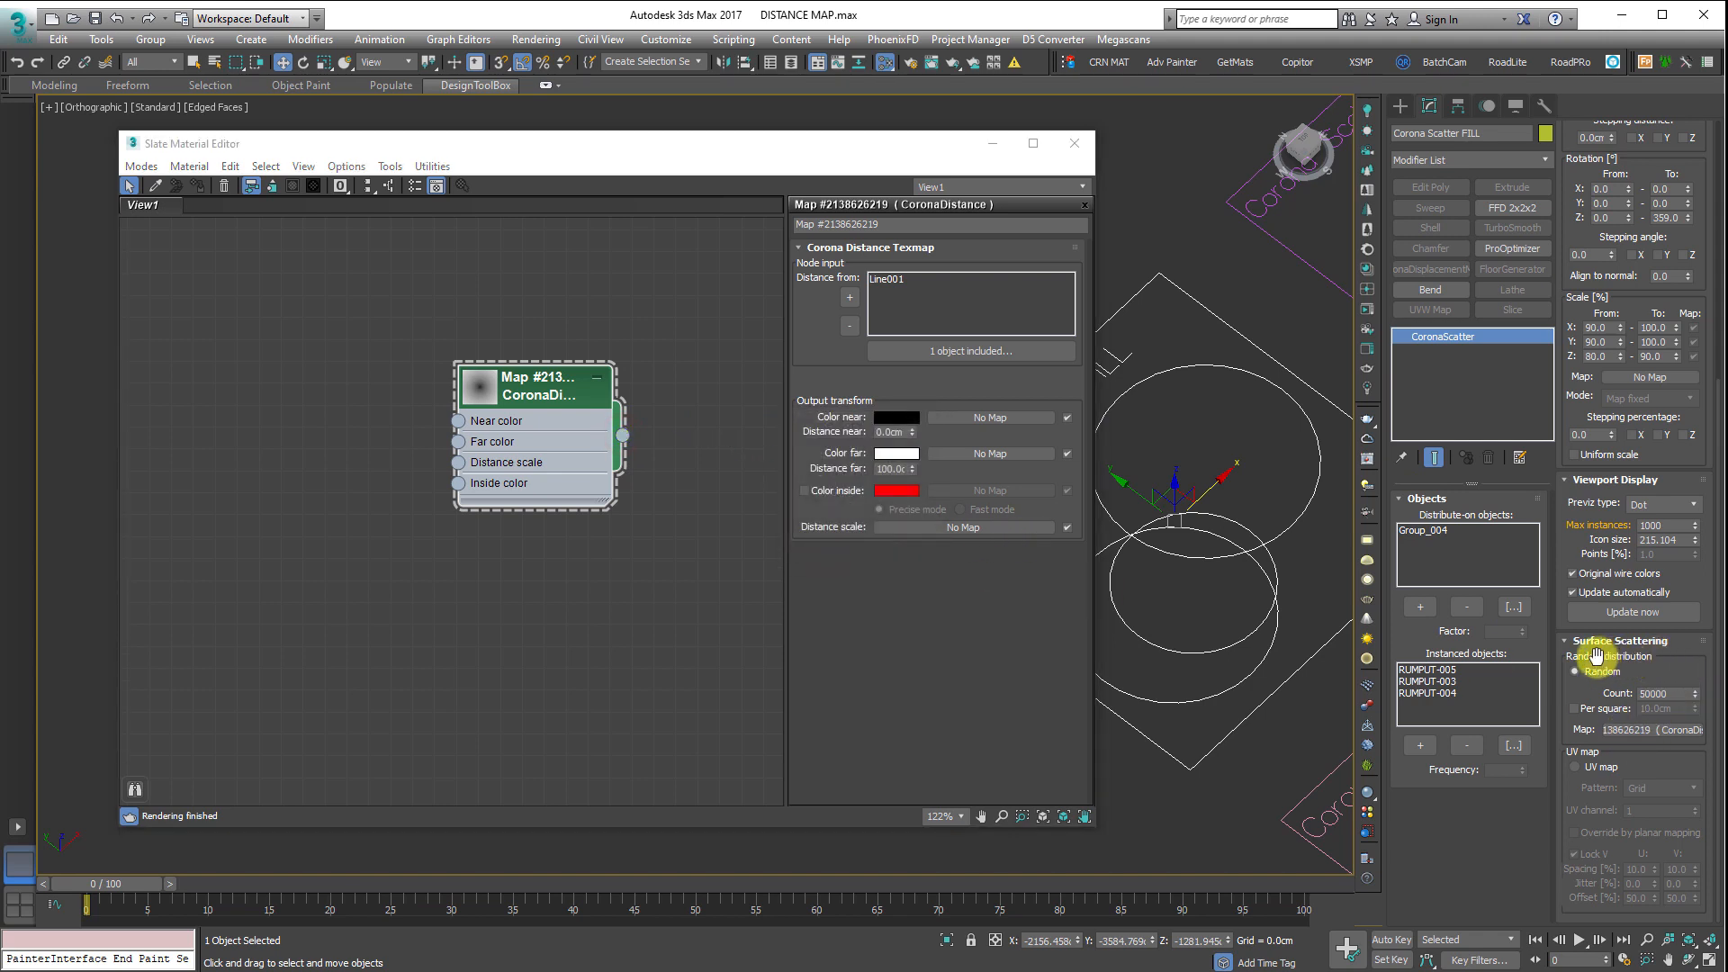
- Try a far distance of 0 cm in the distance map and restore it to 100 cm
{"action": "double_click", "coordinate": [892, 470]}
{"action": "type", "text": "0"}
{"action": "key", "text": "Return"}
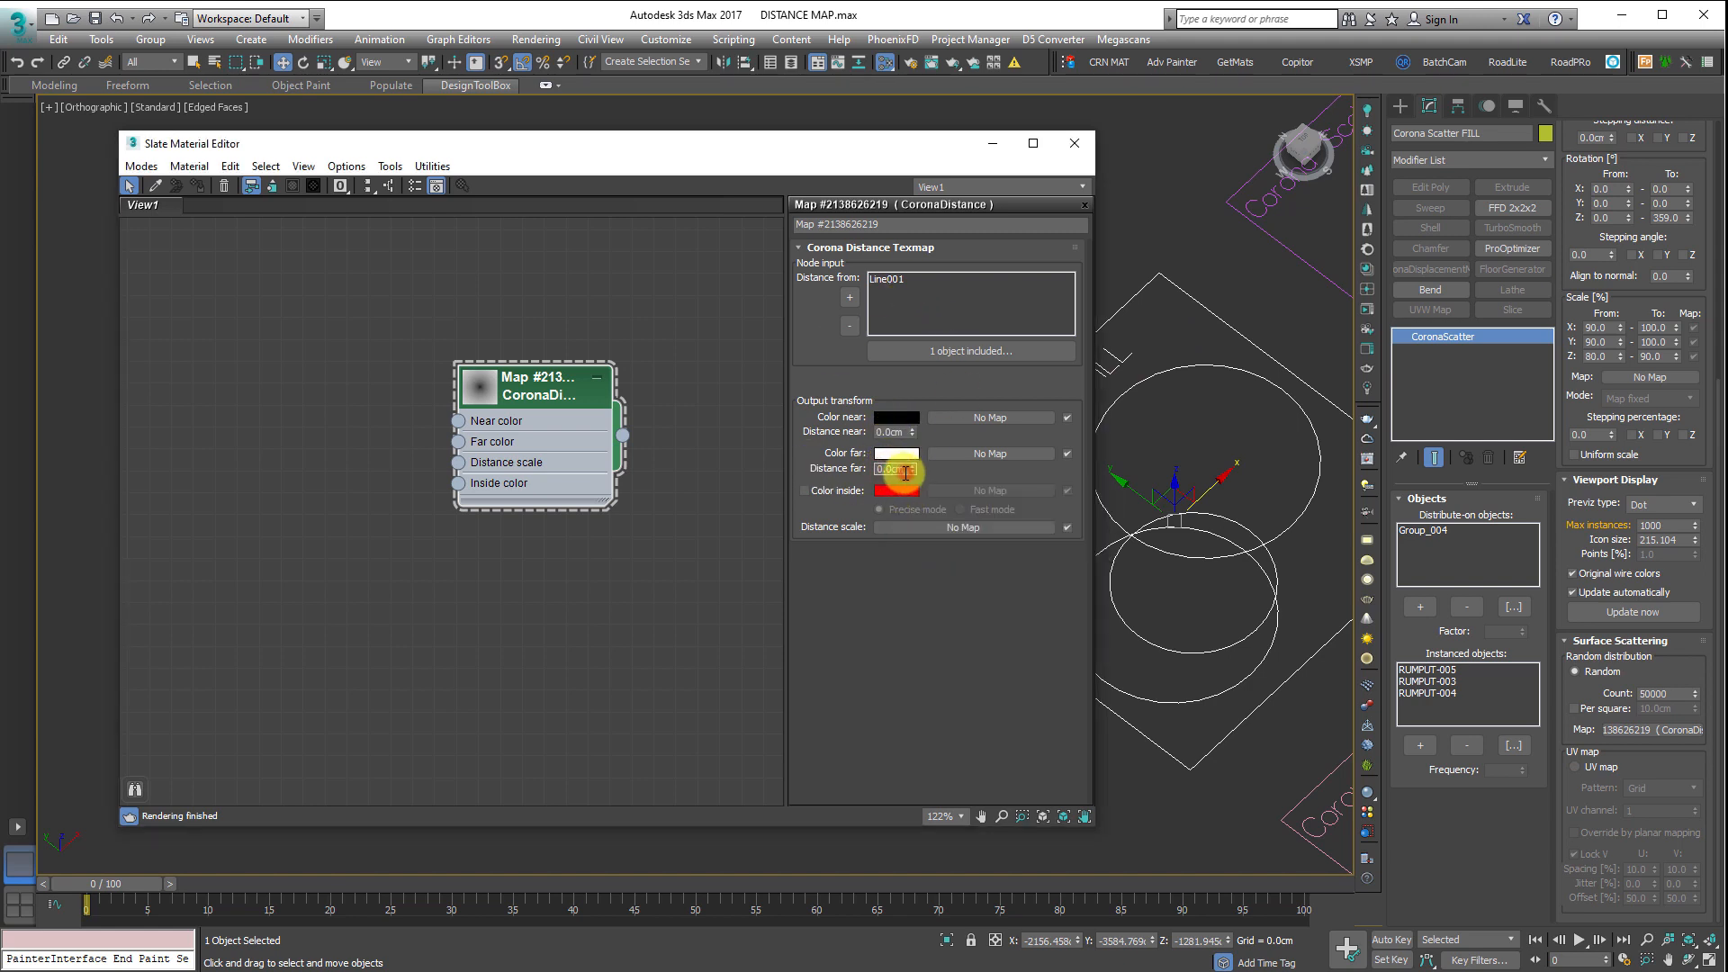
{"action": "left_click_drag", "start_coordinate": [906, 473], "coordinate": [691, 471]}
{"action": "left_click", "coordinate": [893, 431]}
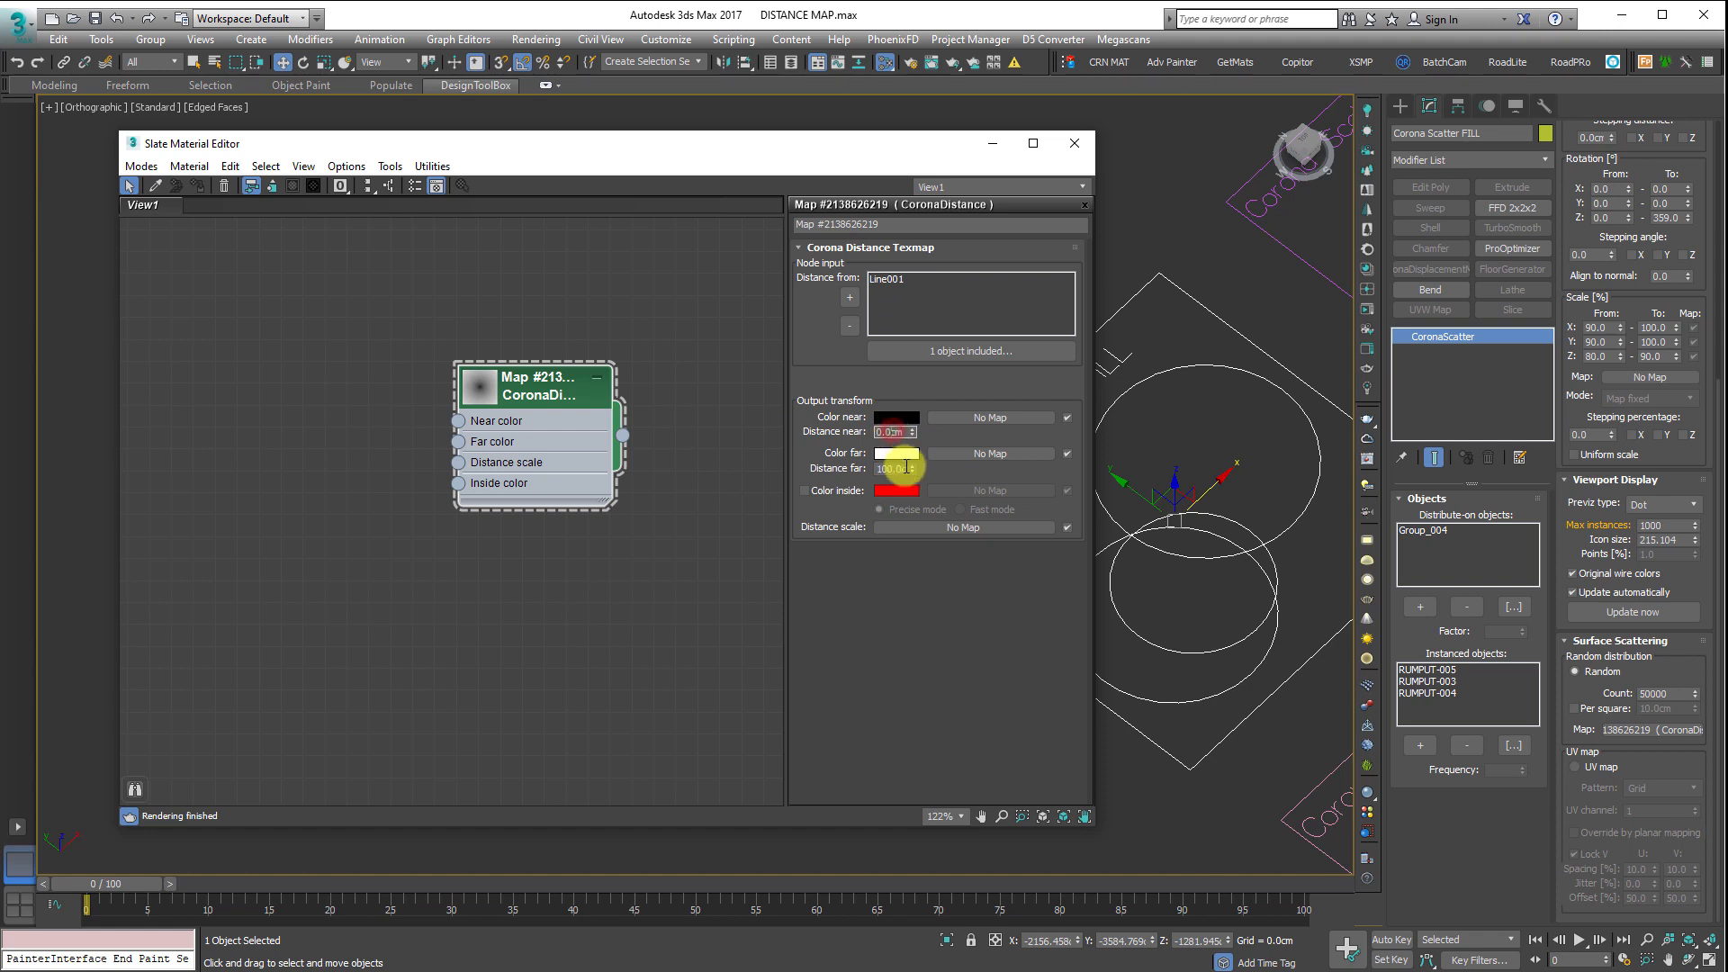
{"action": "left_click", "coordinate": [887, 417]}
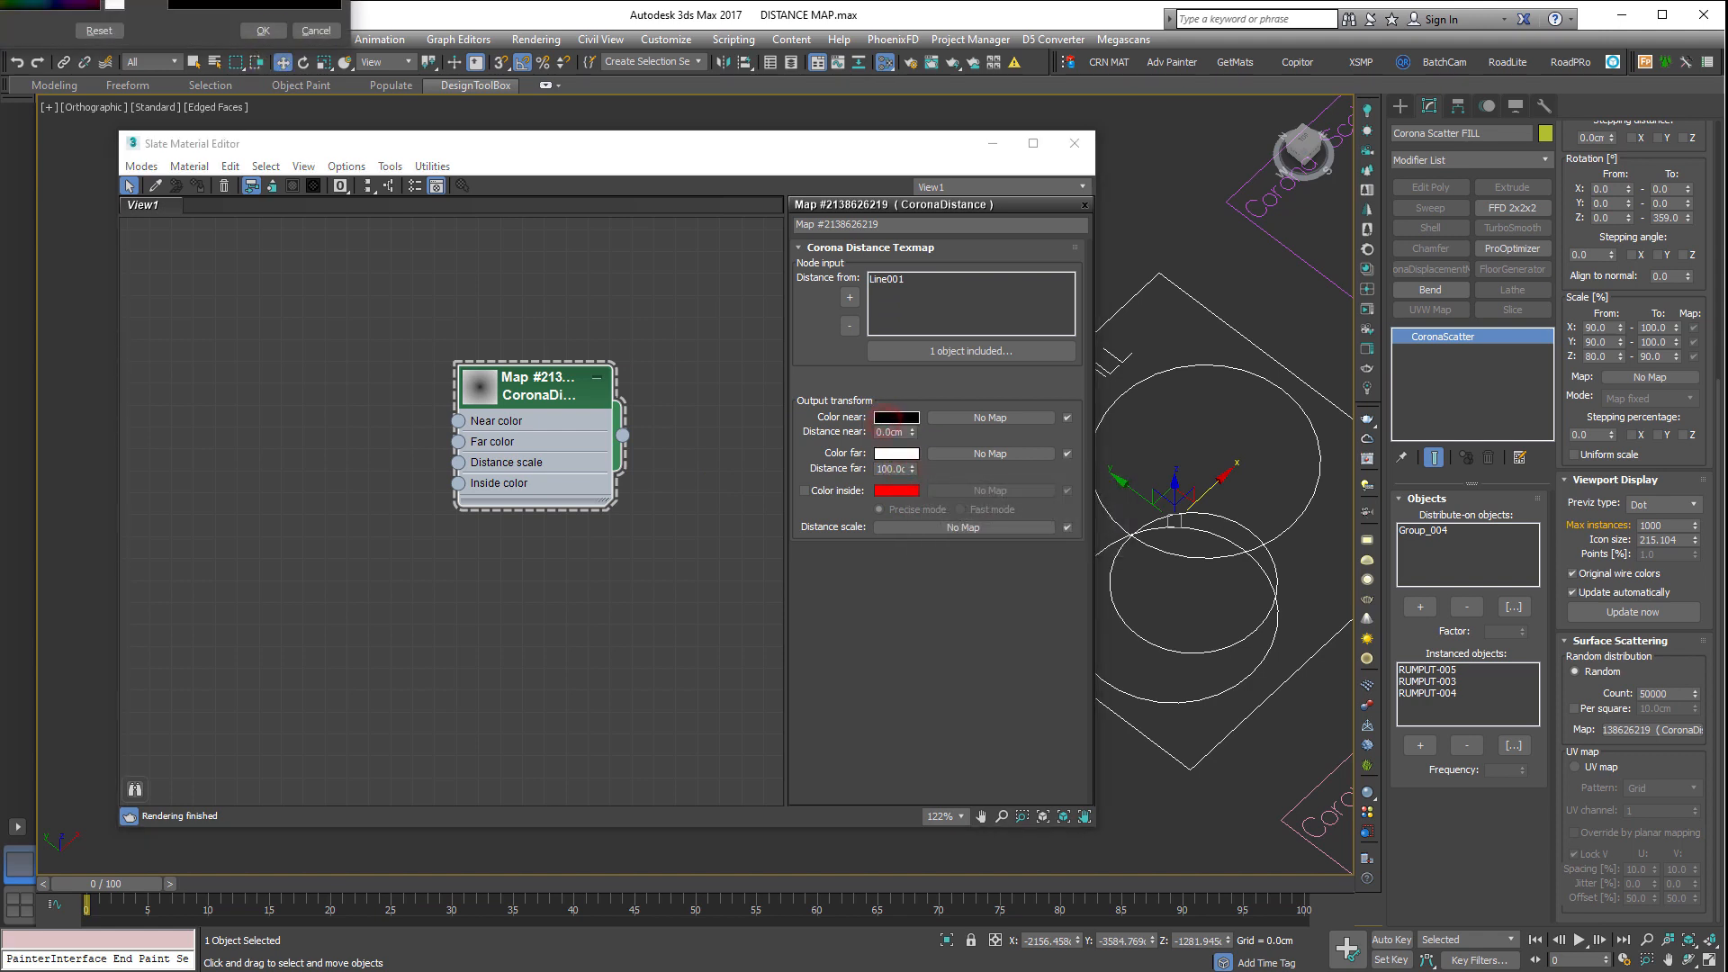
{"action": "left_click", "coordinate": [311, 31]}
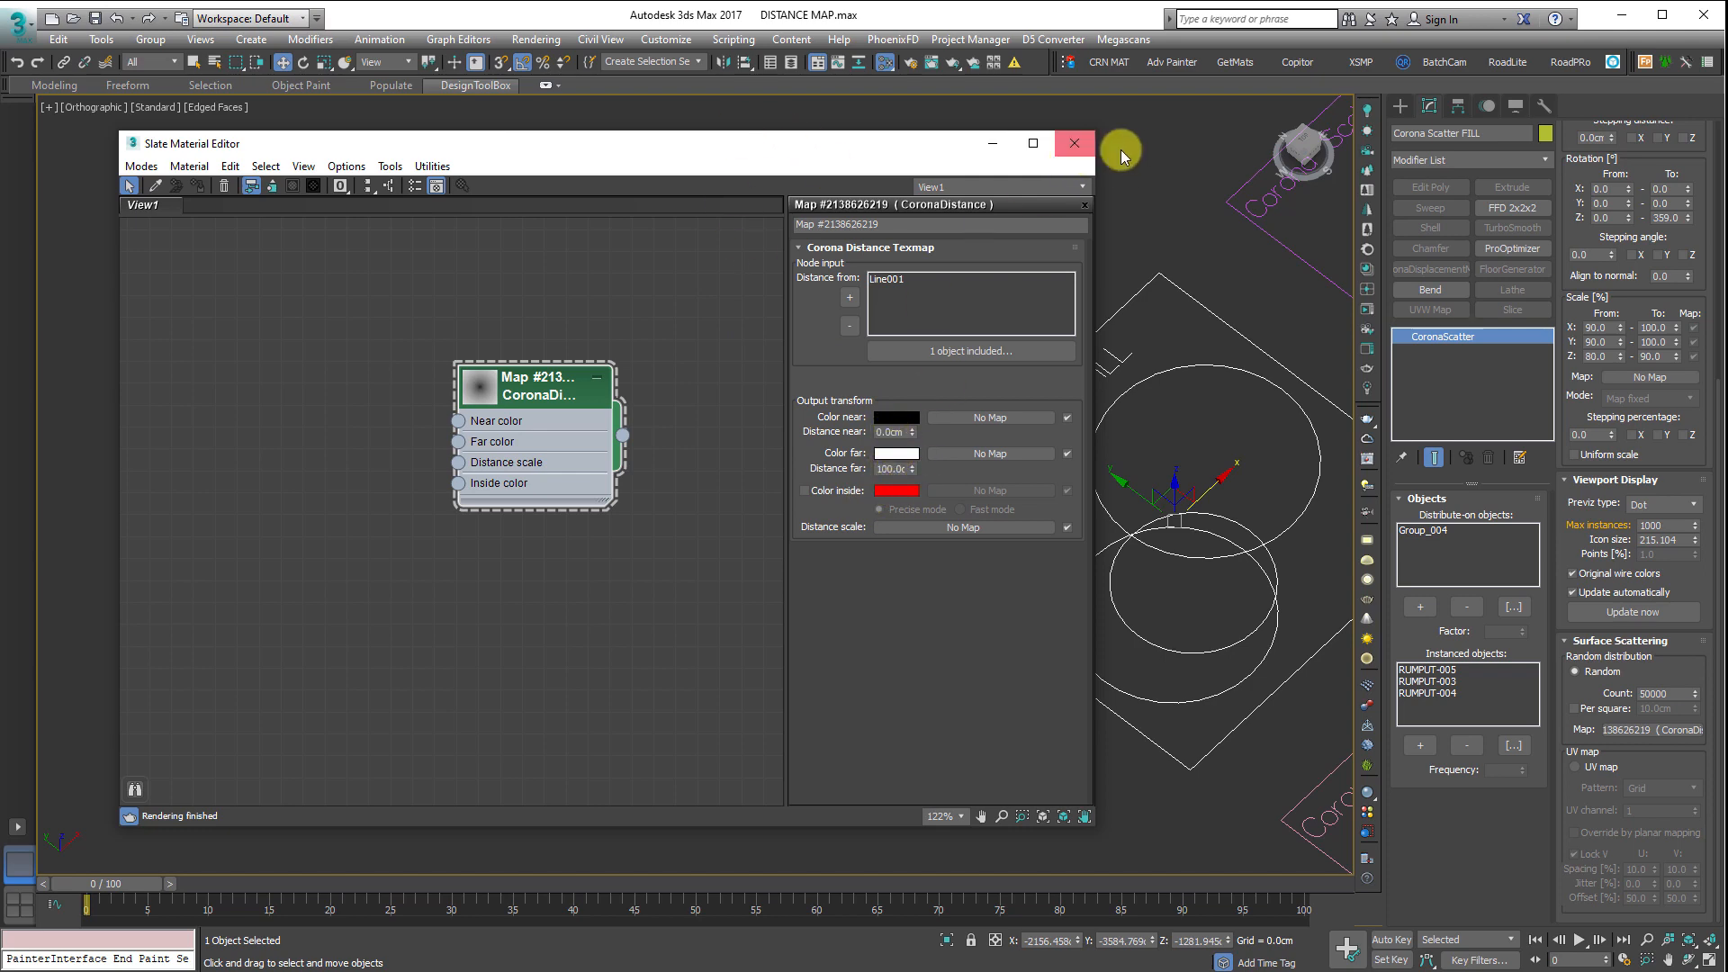
- Deselect the scatter object and select the shelled path on the slope
{"action": "left_click_drag", "start_coordinate": [851, 154], "coordinate": [759, 147]}
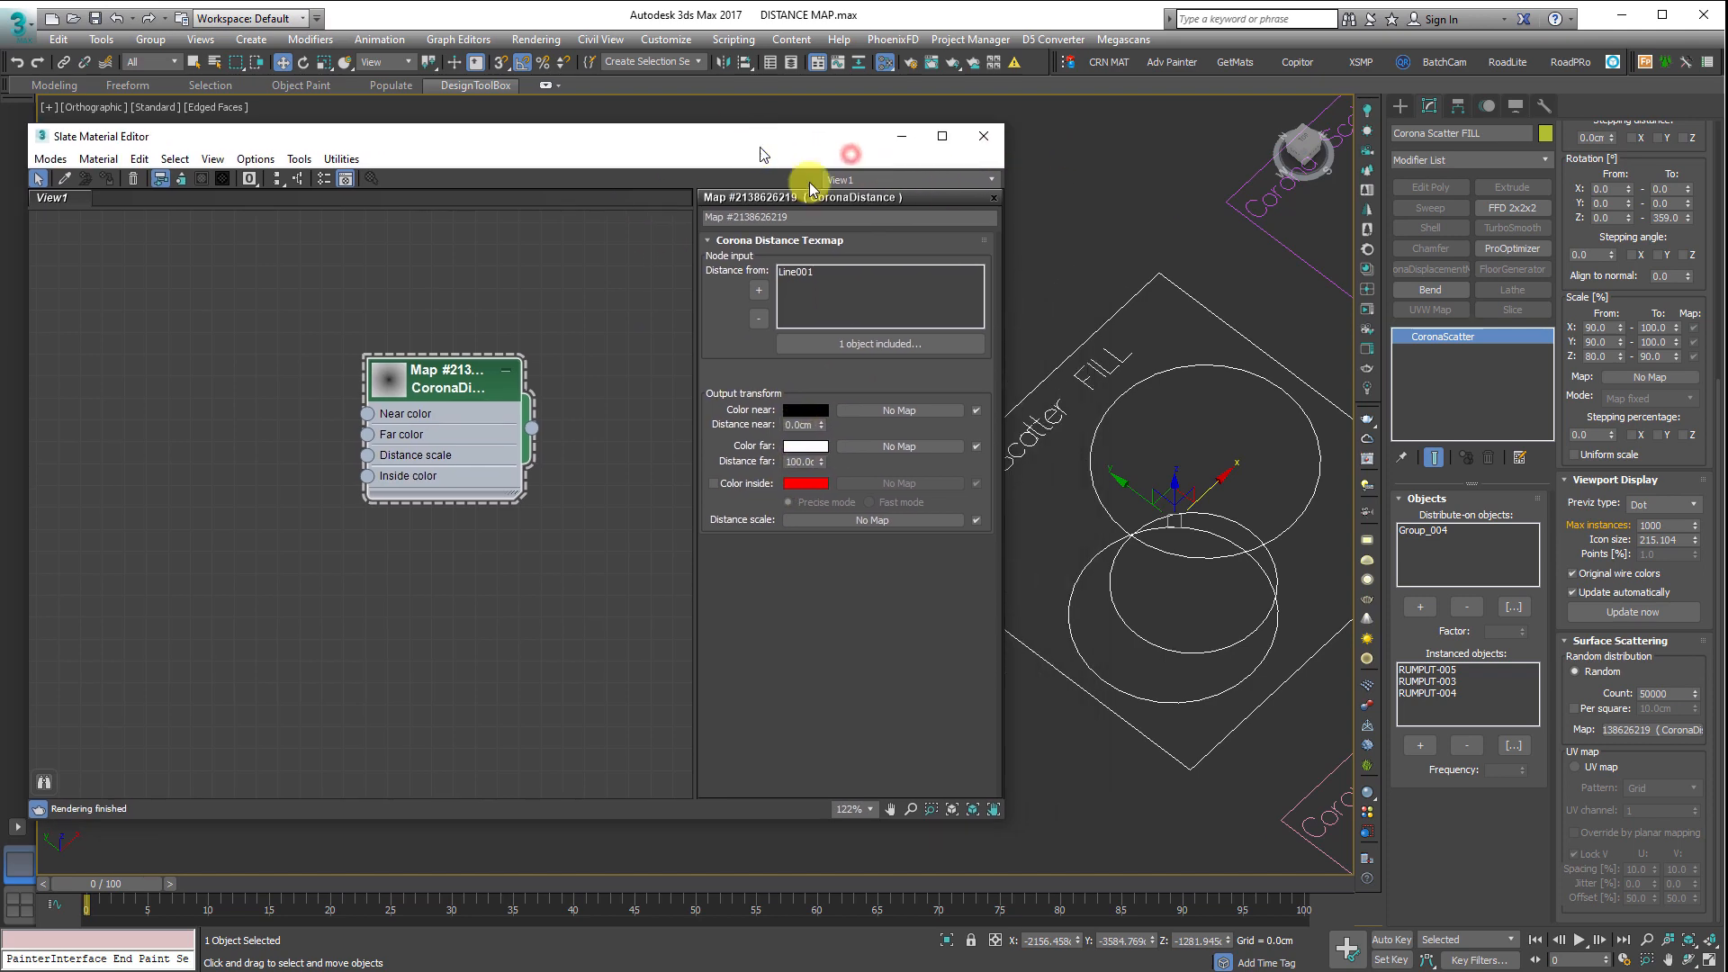
{"action": "left_click", "coordinate": [1201, 423]}
{"action": "scroll", "coordinate": [1216, 455], "scroll_direction": "down", "scroll_amount": 5}
{"action": "middle_click_drag", "start_coordinate": [1216, 455], "coordinate": [1222, 397], "text": "alt"}
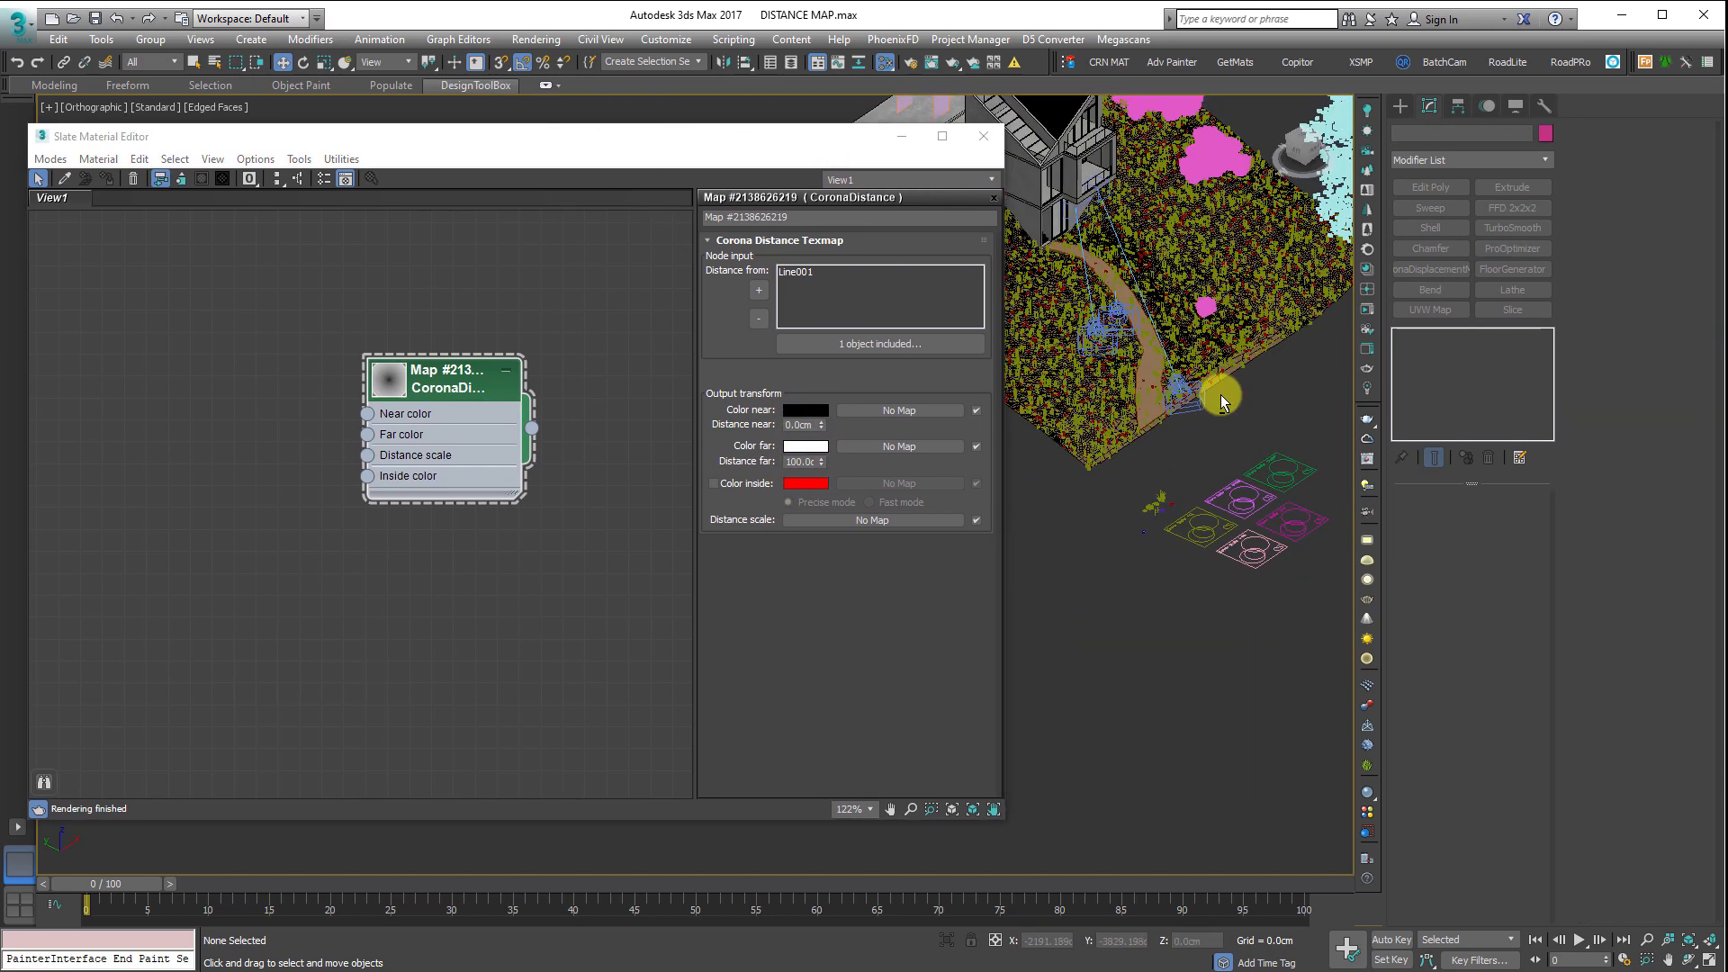
{"action": "scroll", "coordinate": [1186, 381], "scroll_direction": "up", "scroll_amount": 4}
{"action": "scroll", "coordinate": [1085, 436], "scroll_direction": "up", "scroll_amount": 2}
{"action": "middle_click_drag", "start_coordinate": [1086, 436], "coordinate": [1154, 498]}
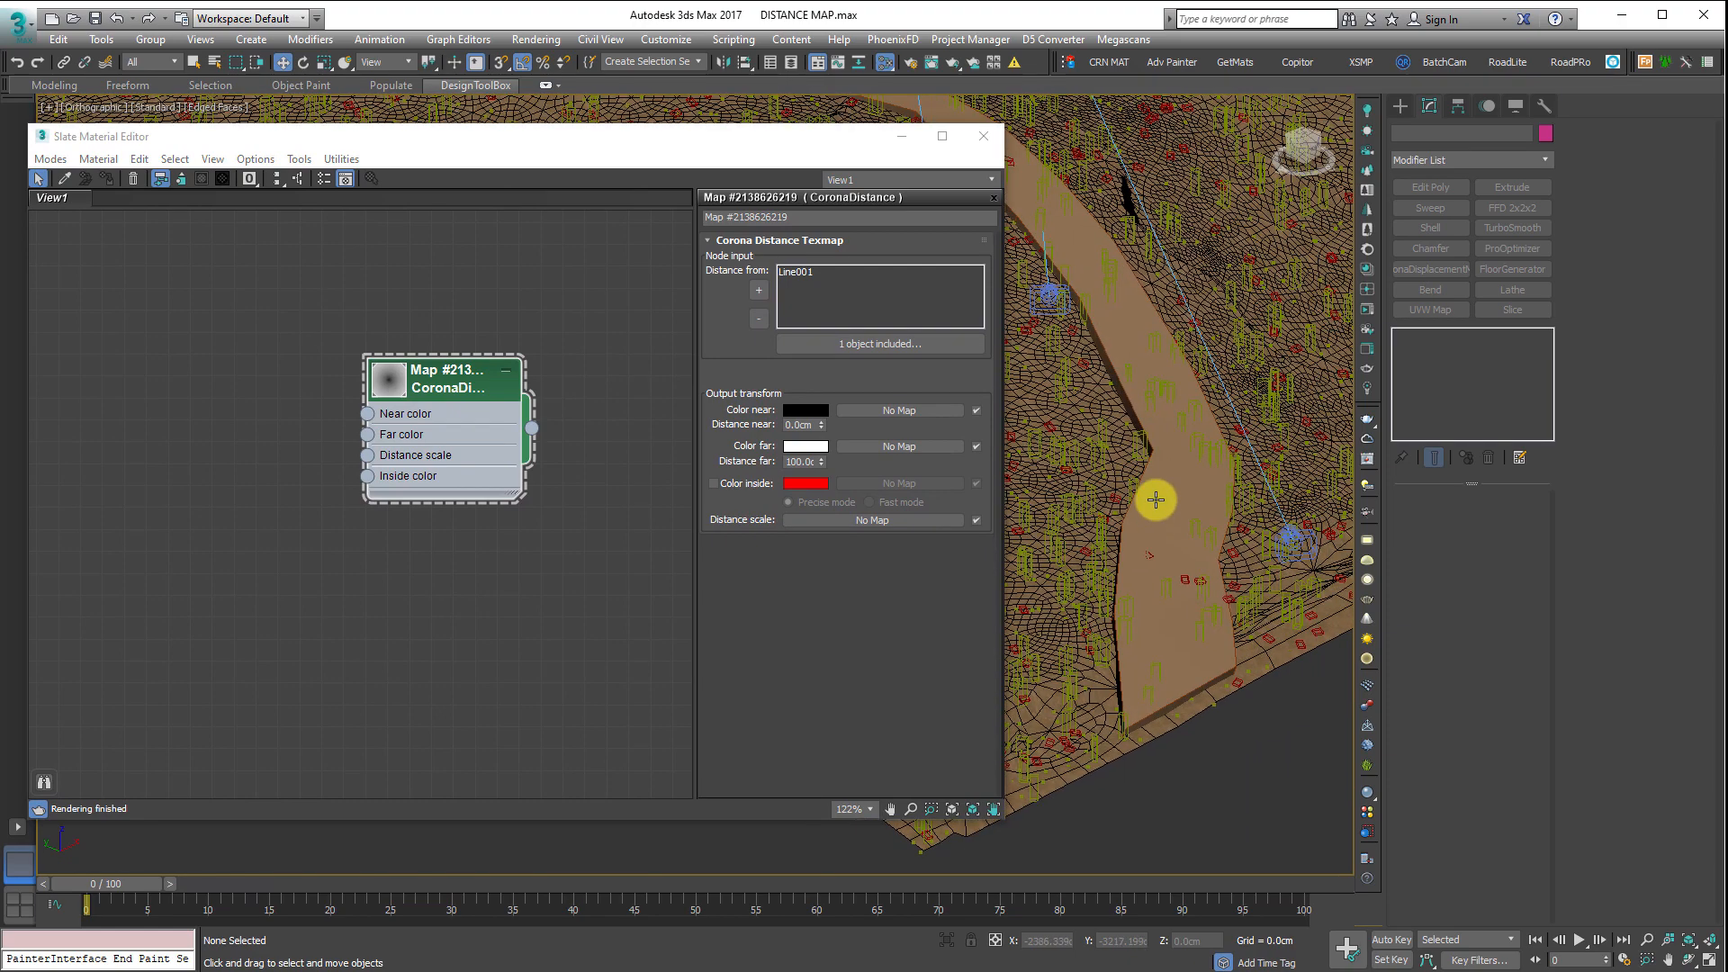
{"action": "left_click", "coordinate": [1156, 499]}
{"action": "scroll", "coordinate": [1163, 549], "scroll_direction": "up", "scroll_amount": 3}
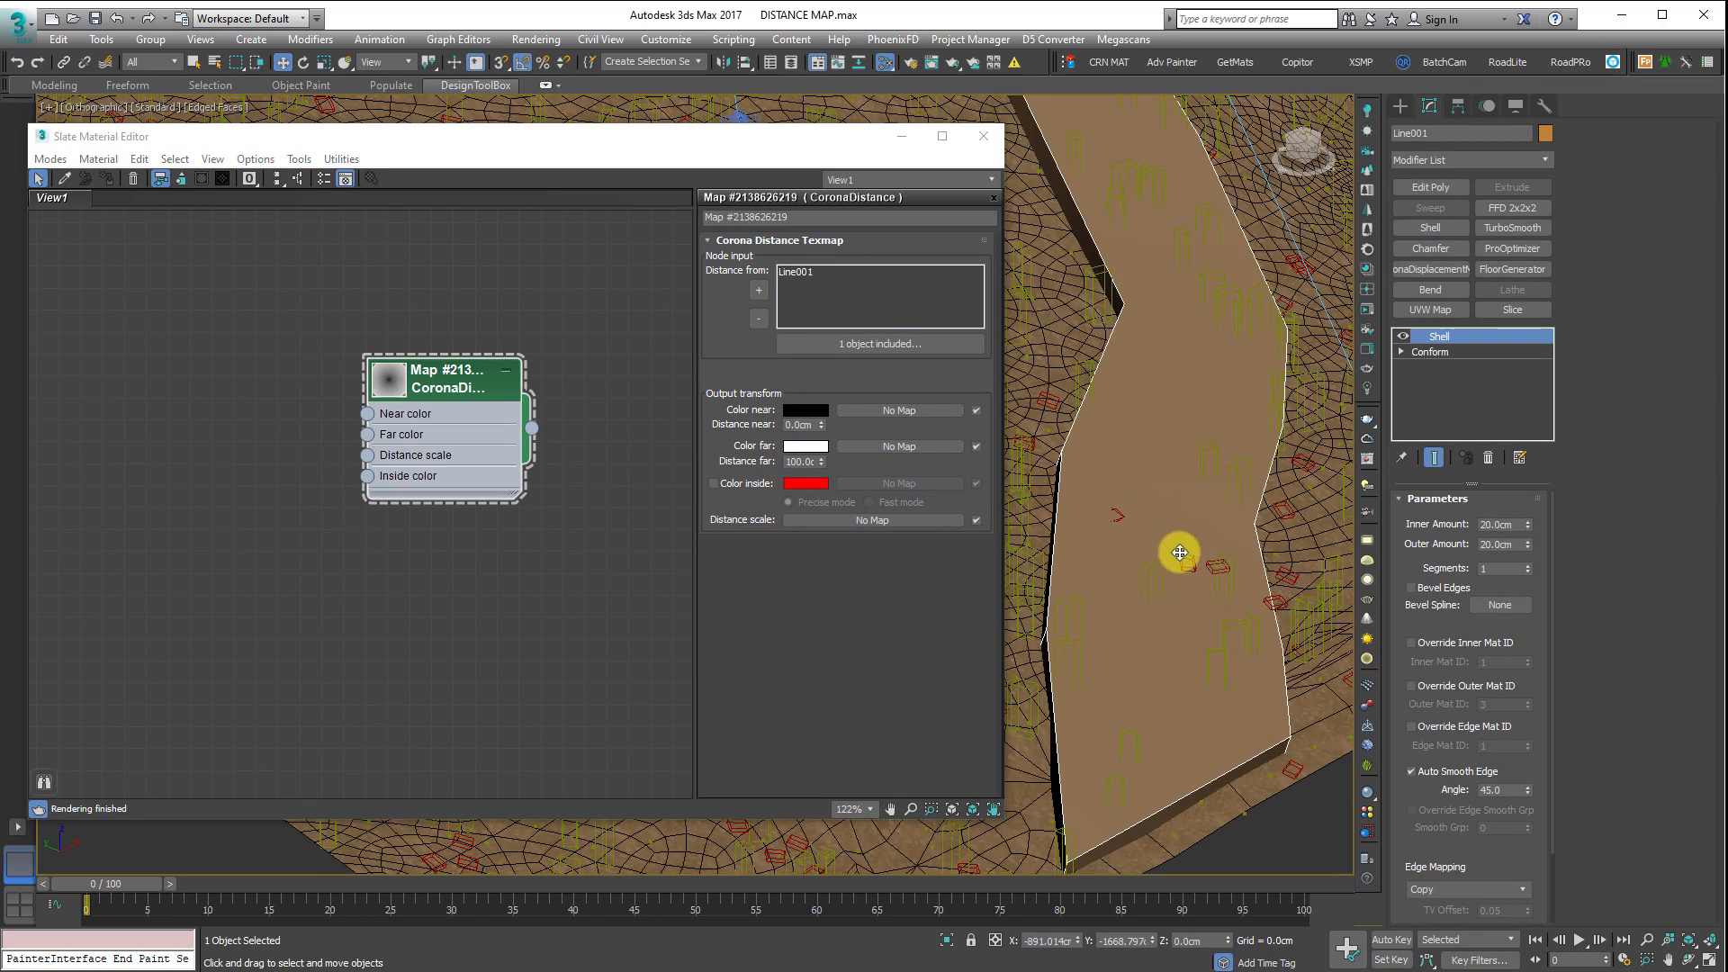
{"action": "key", "text": "F3"}
{"action": "key", "text": "F3"}
{"action": "scroll", "coordinate": [1179, 553], "scroll_direction": "up", "scroll_amount": 2}
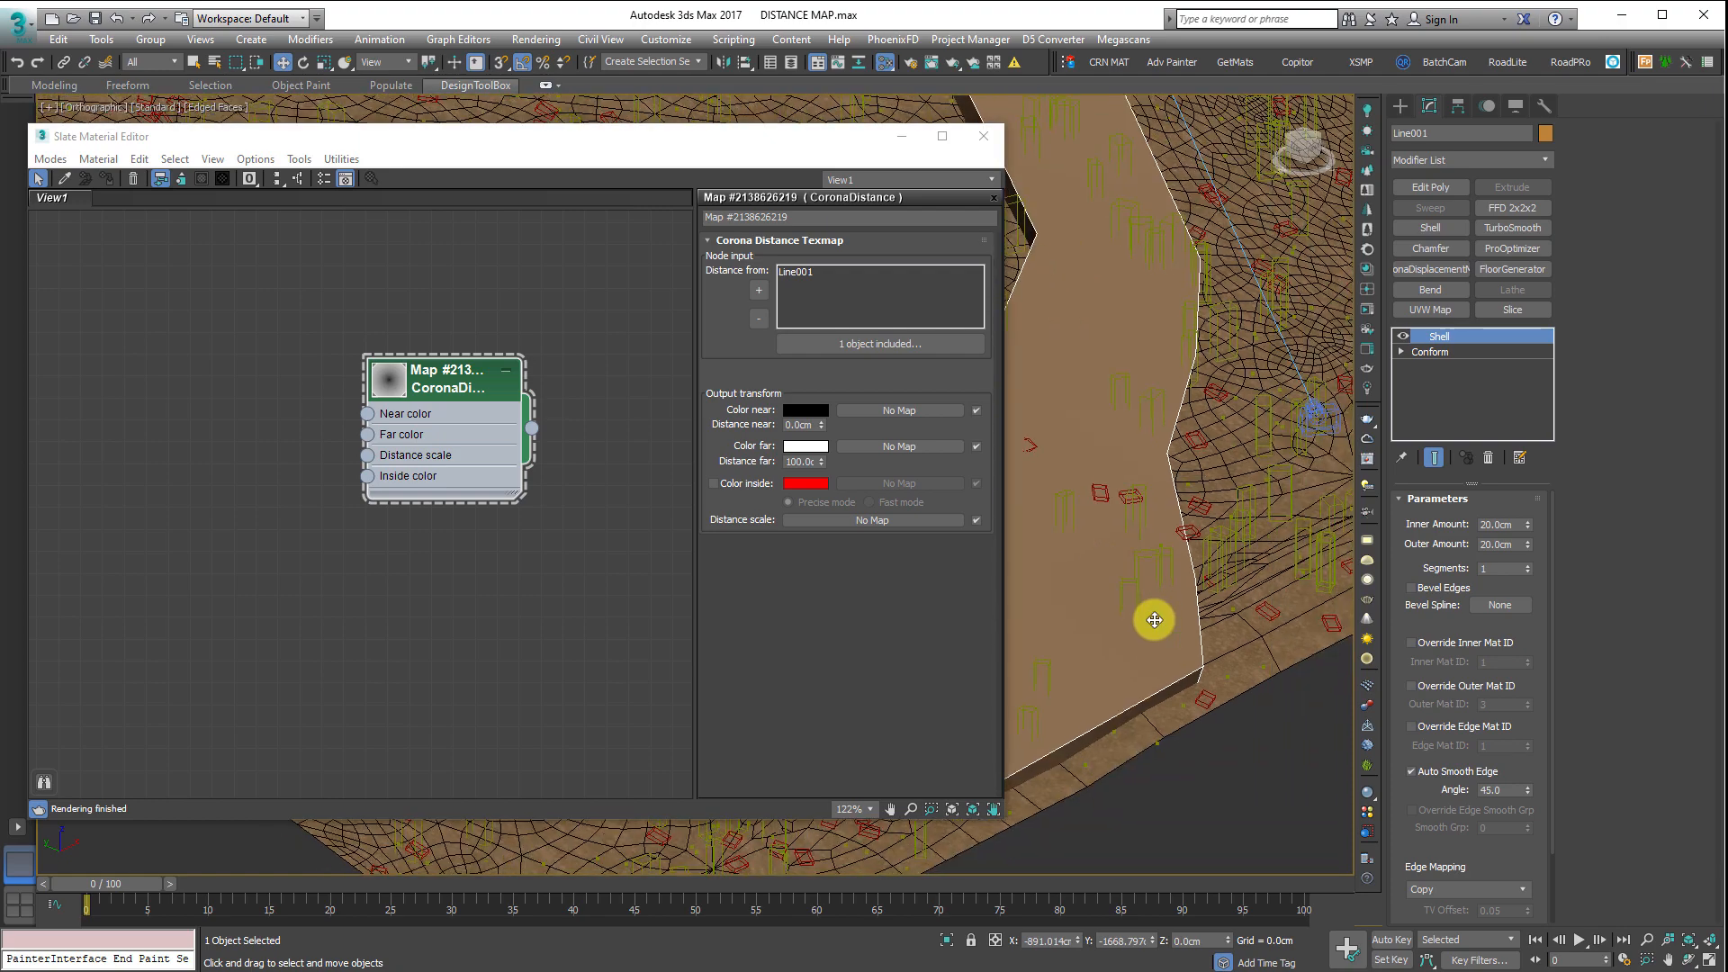
{"action": "right_click", "coordinate": [1181, 789]}
{"action": "left_click", "coordinate": [1086, 573]}
{"action": "left_click_drag", "start_coordinate": [817, 147], "coordinate": [626, 148]}
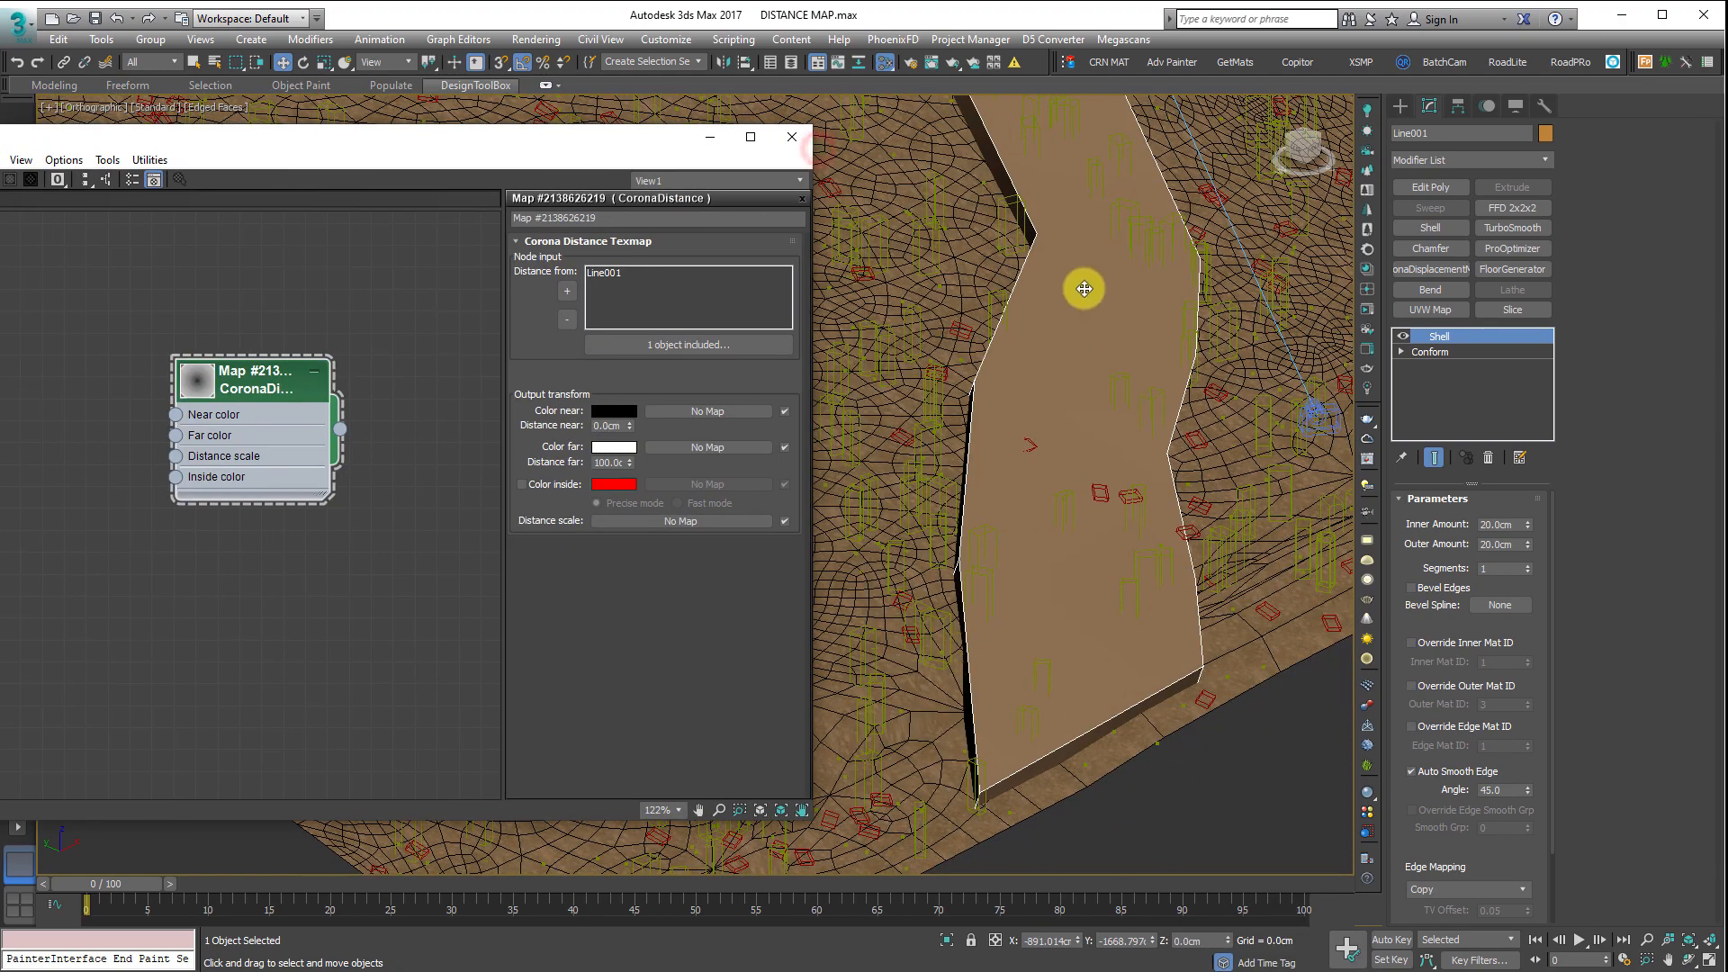
{"action": "middle_click_drag", "start_coordinate": [1124, 249], "coordinate": [1167, 591]}
{"action": "middle_click_drag", "start_coordinate": [1125, 806], "coordinate": [1054, 481]}
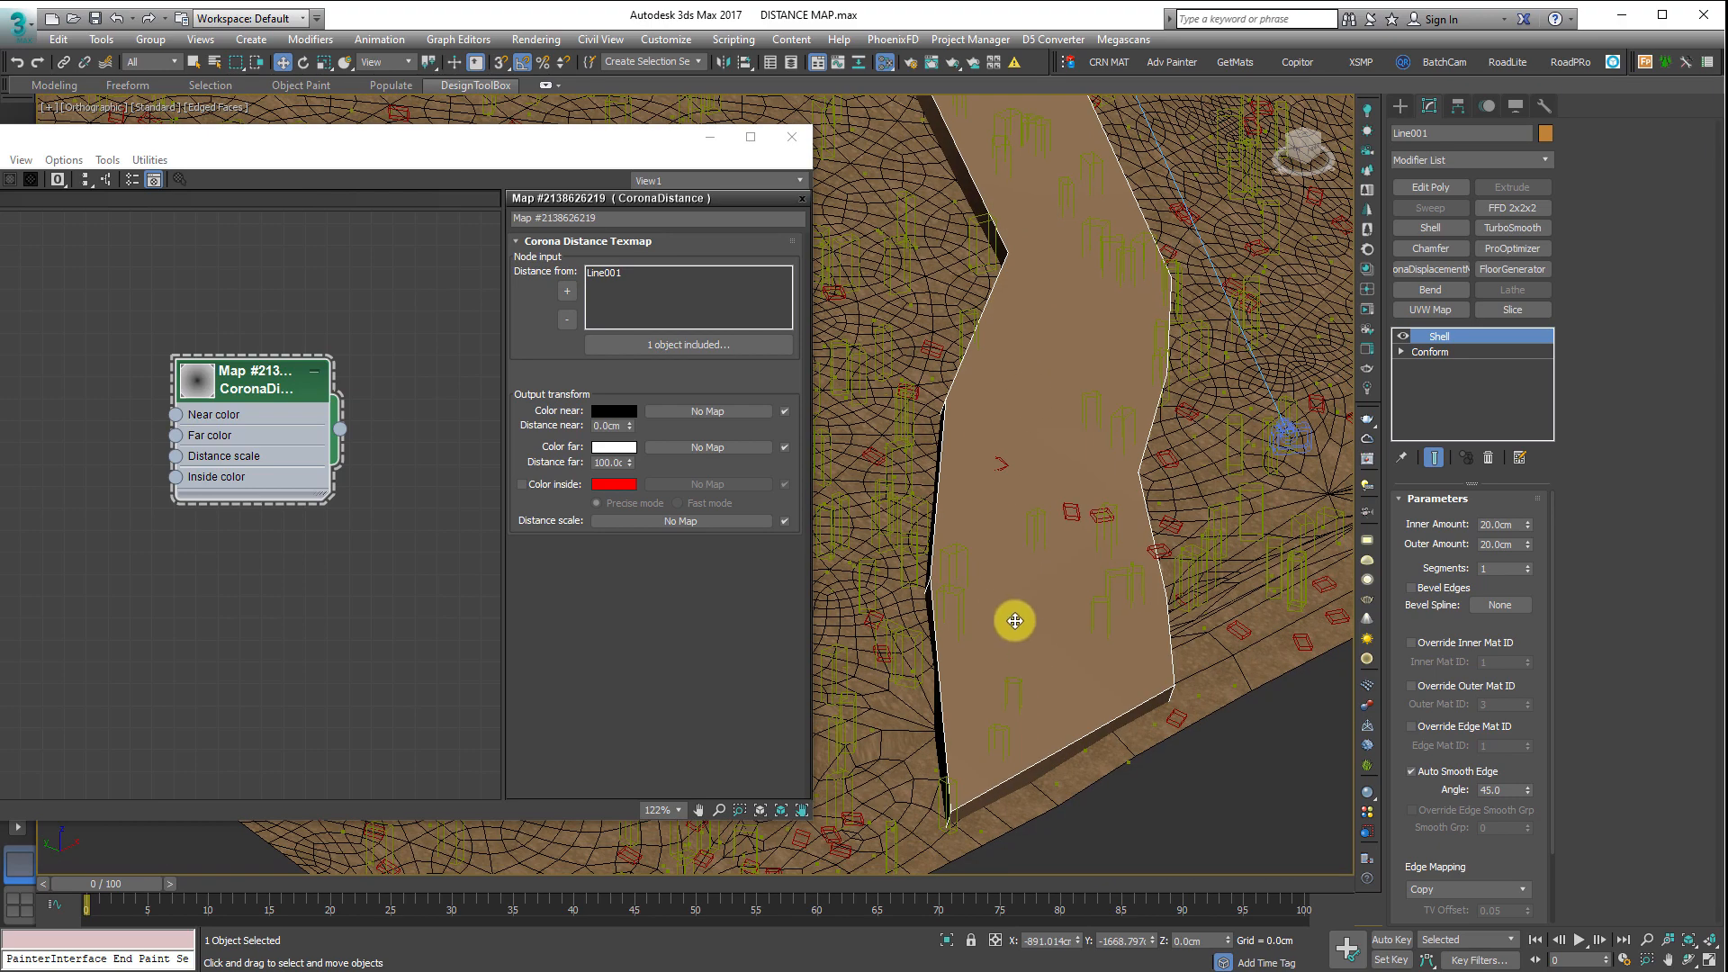
- Turn off Visible to Camera, Receive Shadows and Cast Shadows in the object properties of the path Line001
{"action": "right_click", "coordinate": [1038, 558]}
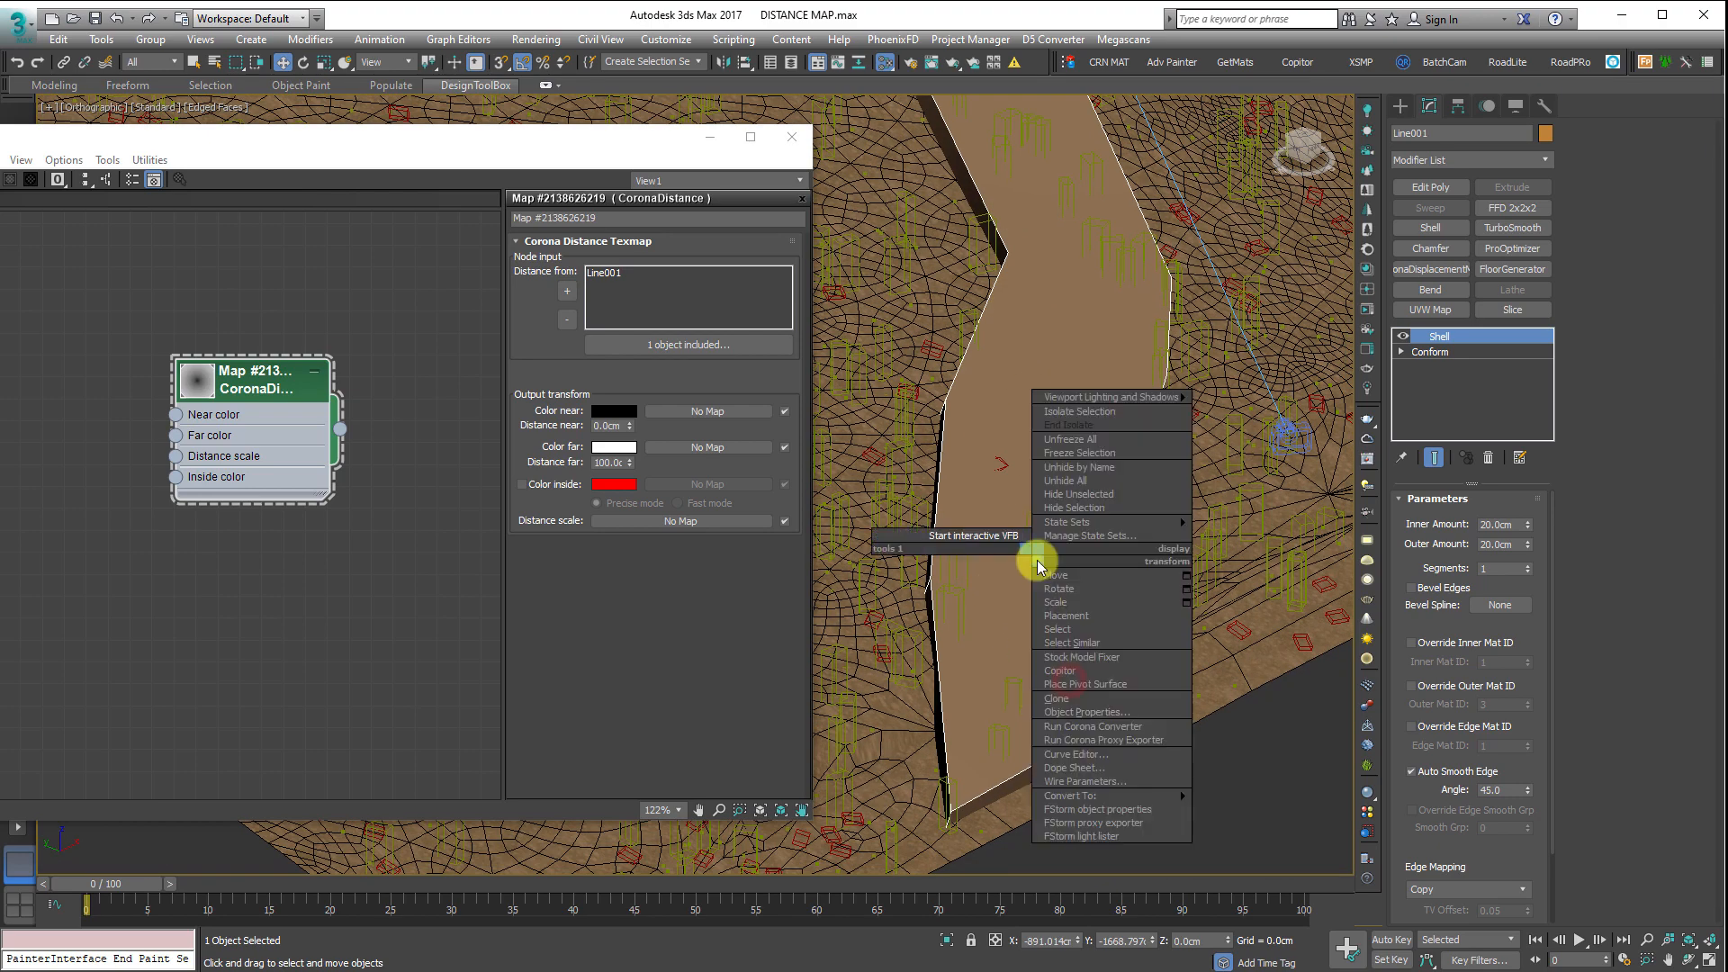
{"action": "left_click", "coordinate": [1150, 714]}
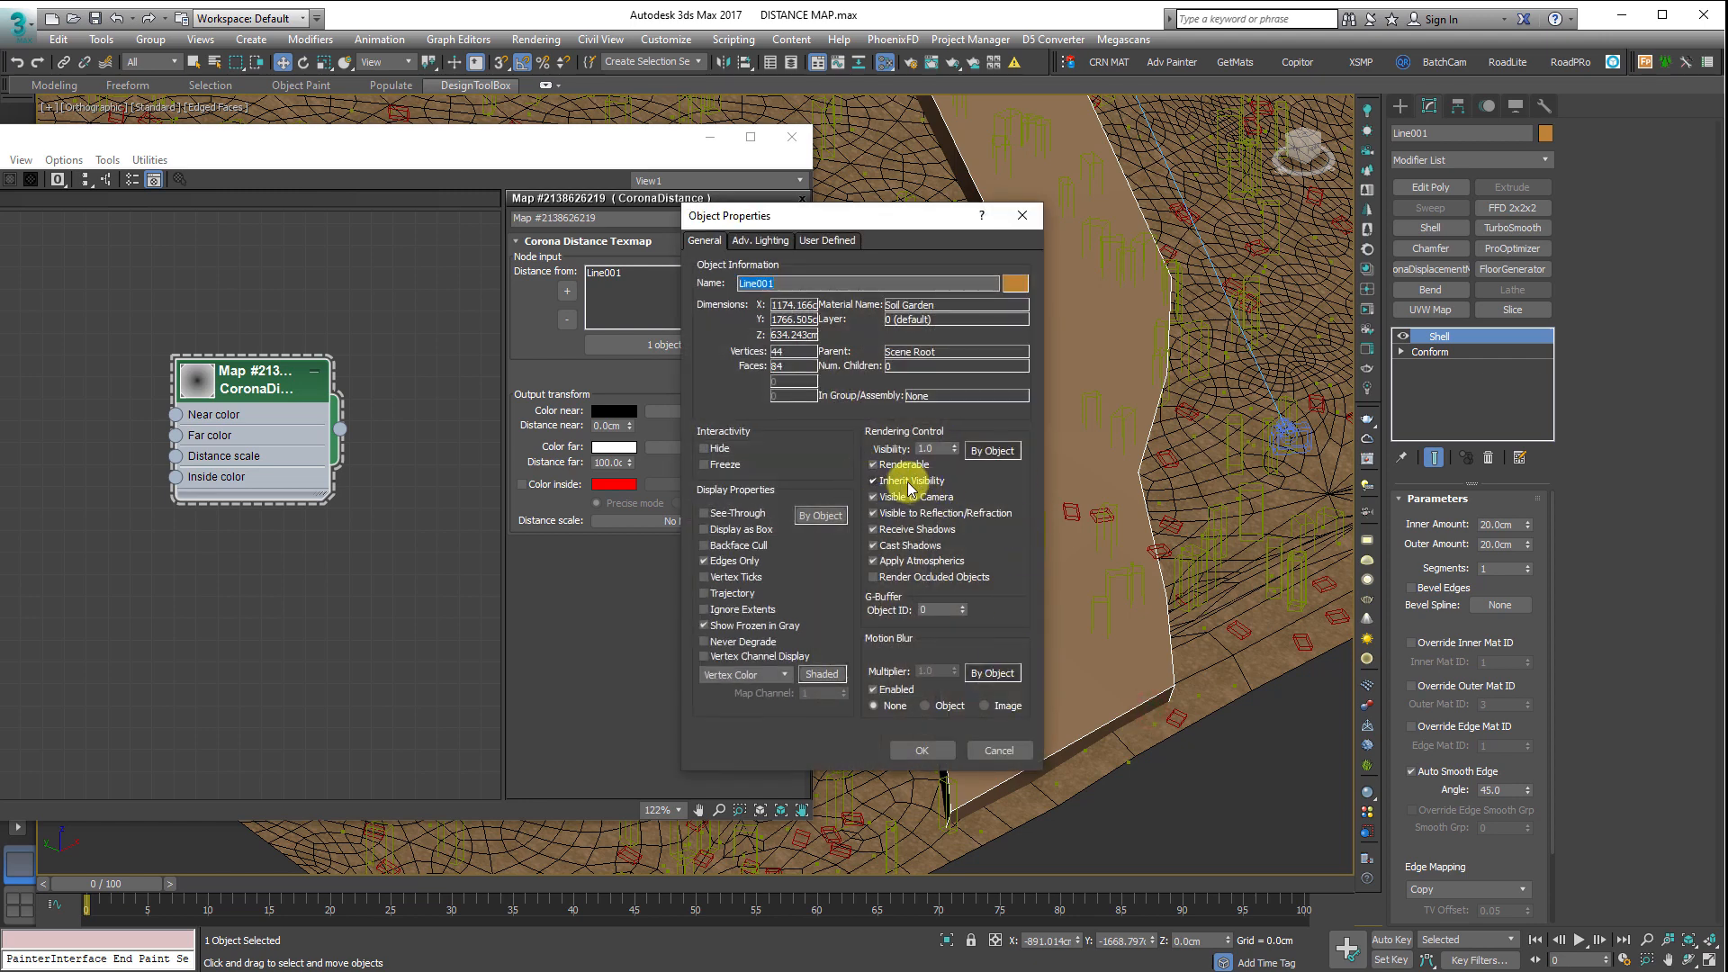
{"action": "left_click", "coordinate": [913, 485]}
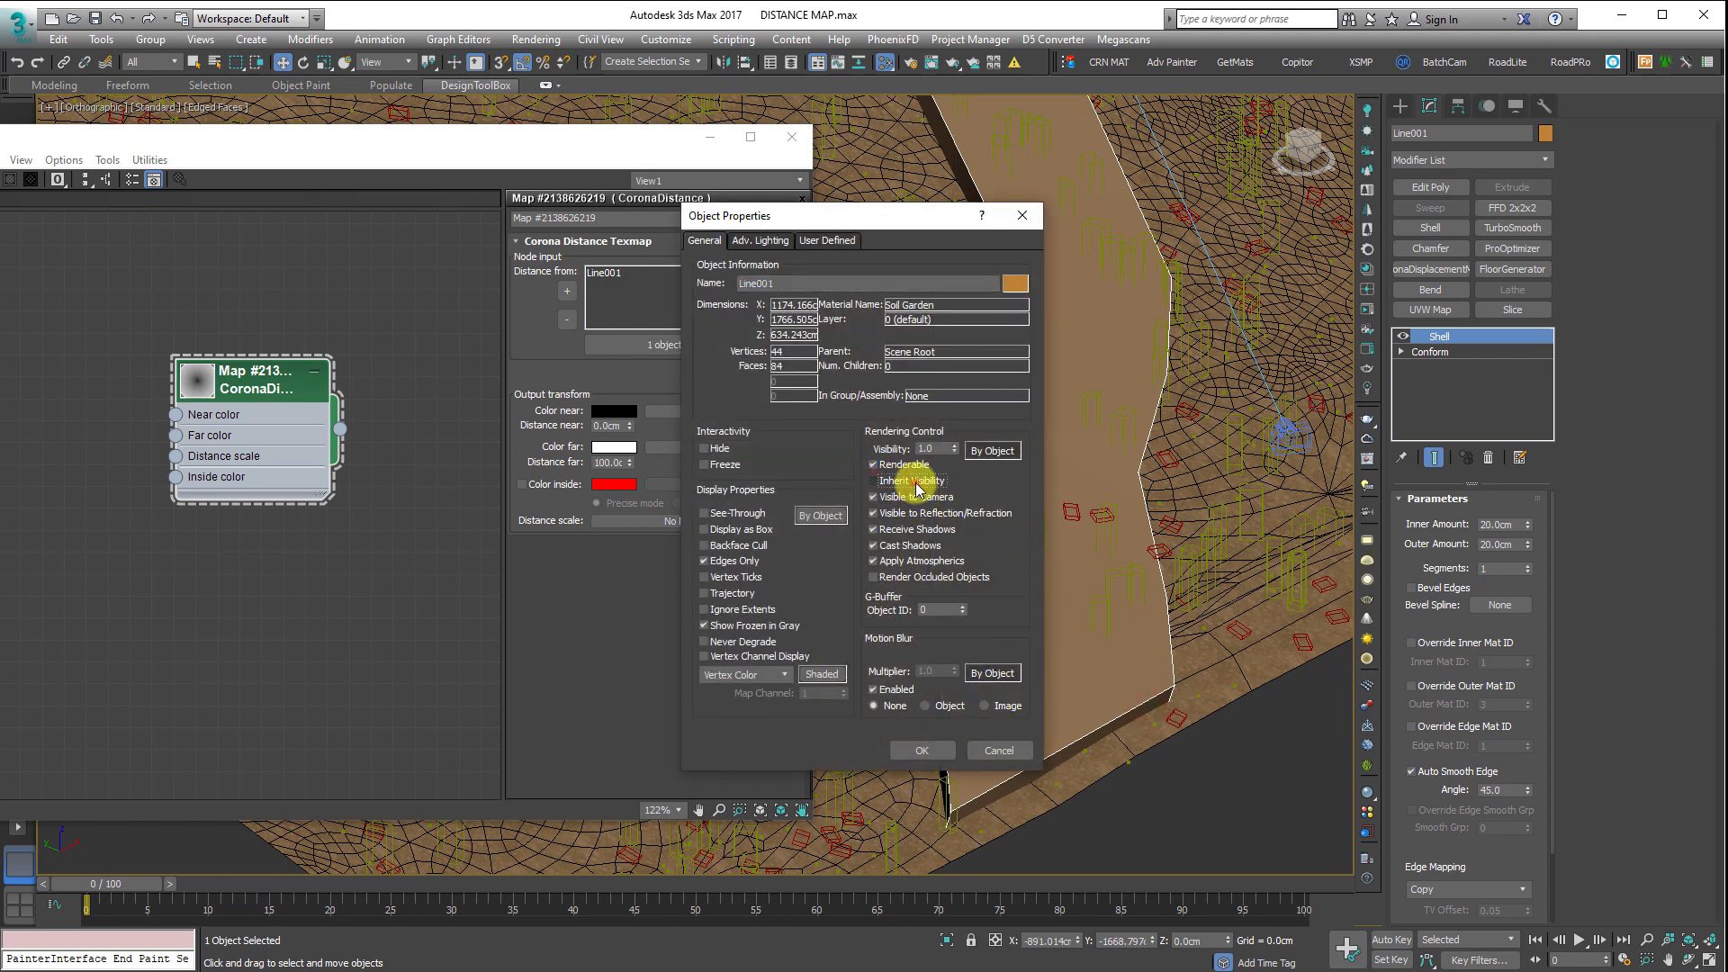
{"action": "left_click", "coordinate": [916, 485]}
{"action": "left_click", "coordinate": [914, 498]}
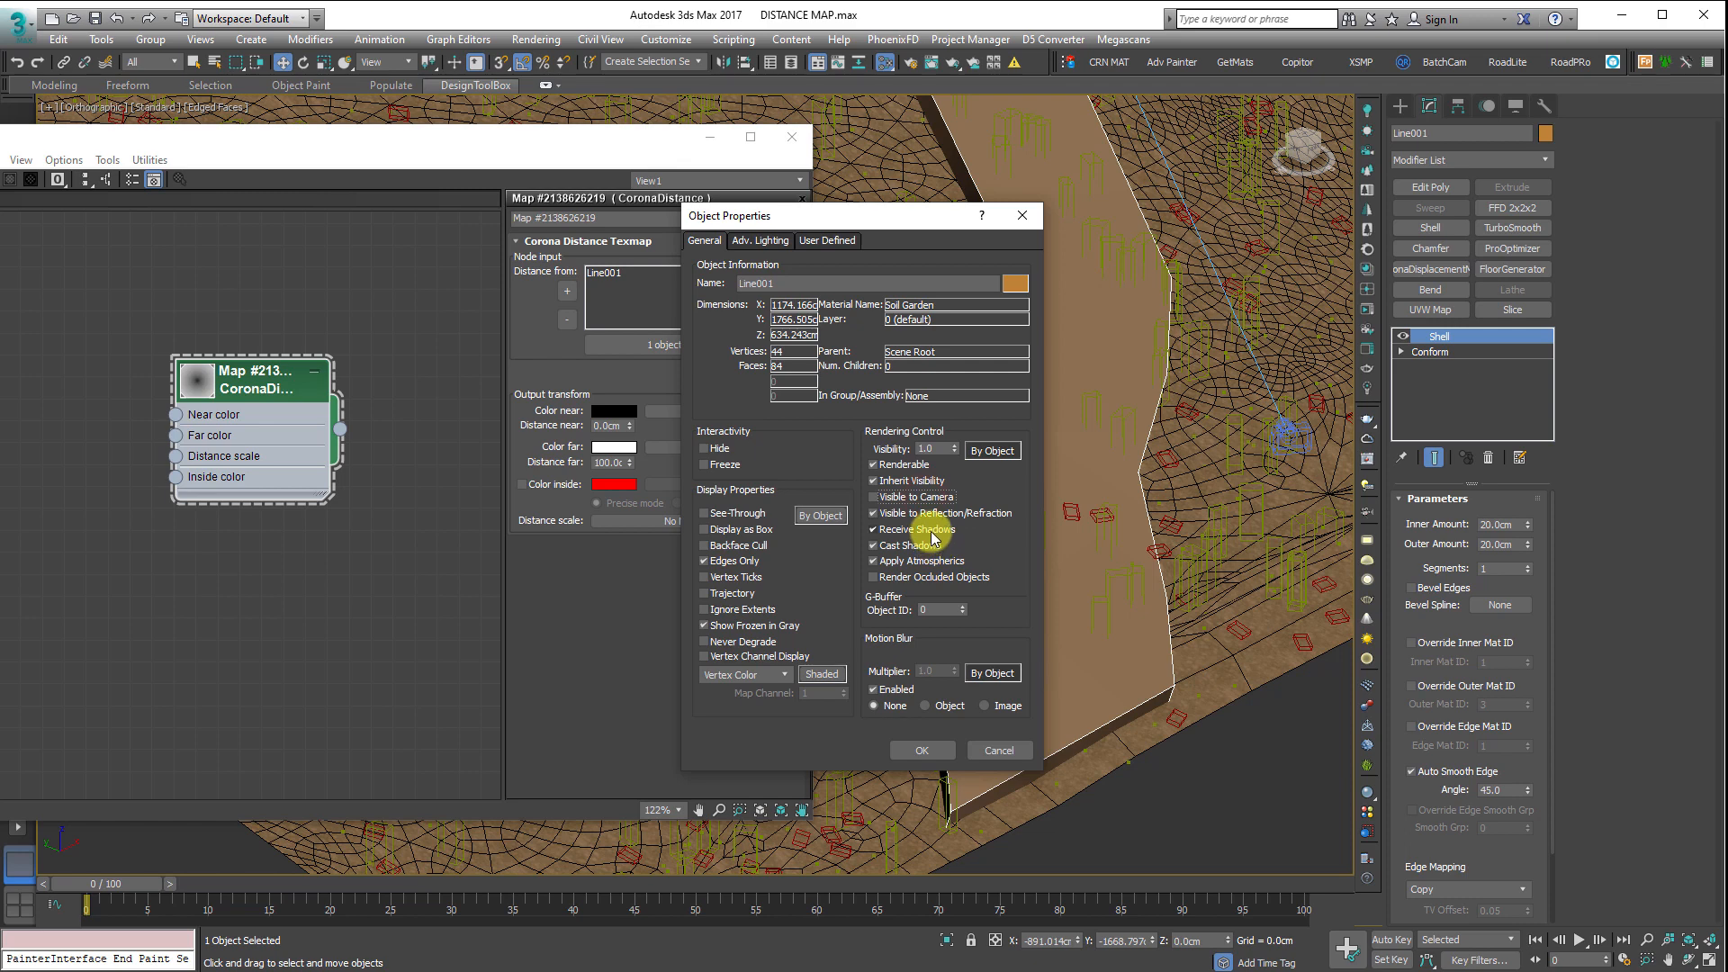
{"action": "left_click", "coordinate": [930, 530]}
{"action": "left_click", "coordinate": [927, 546]}
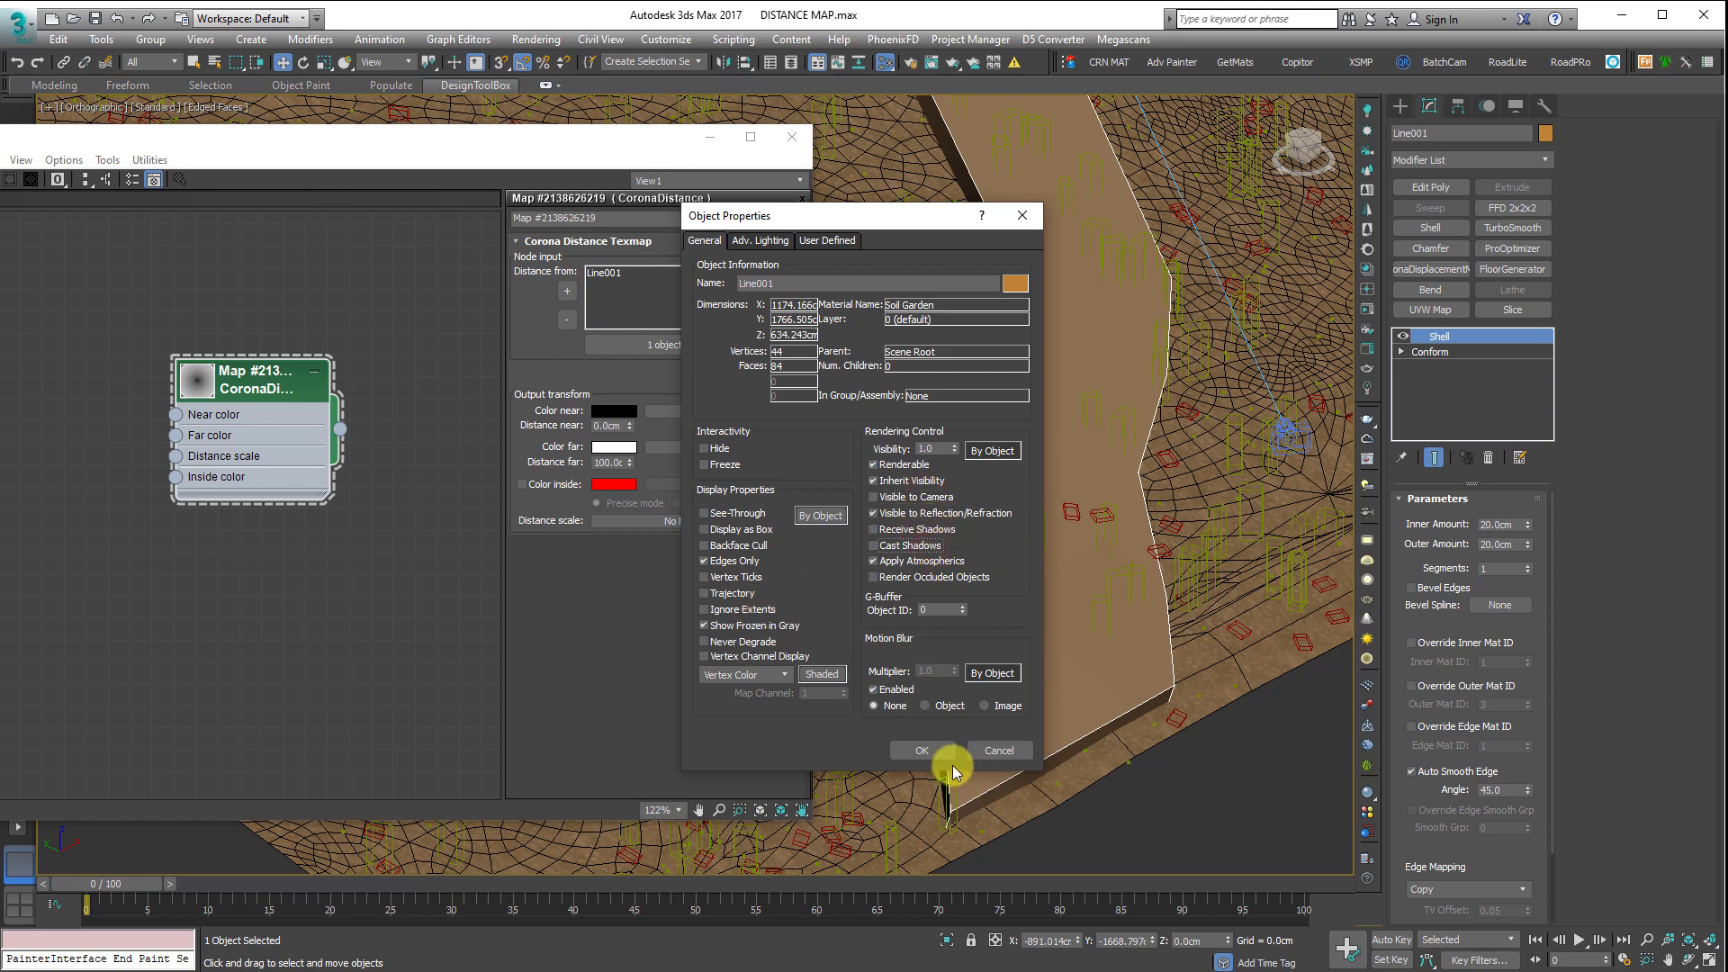
{"action": "left_click", "coordinate": [922, 751]}
- Start Corona interactive rendering of the scene and place the frame buffer so the distance map can be edited alongside it
{"action": "middle_click_drag", "start_coordinate": [958, 432], "coordinate": [976, 497]}
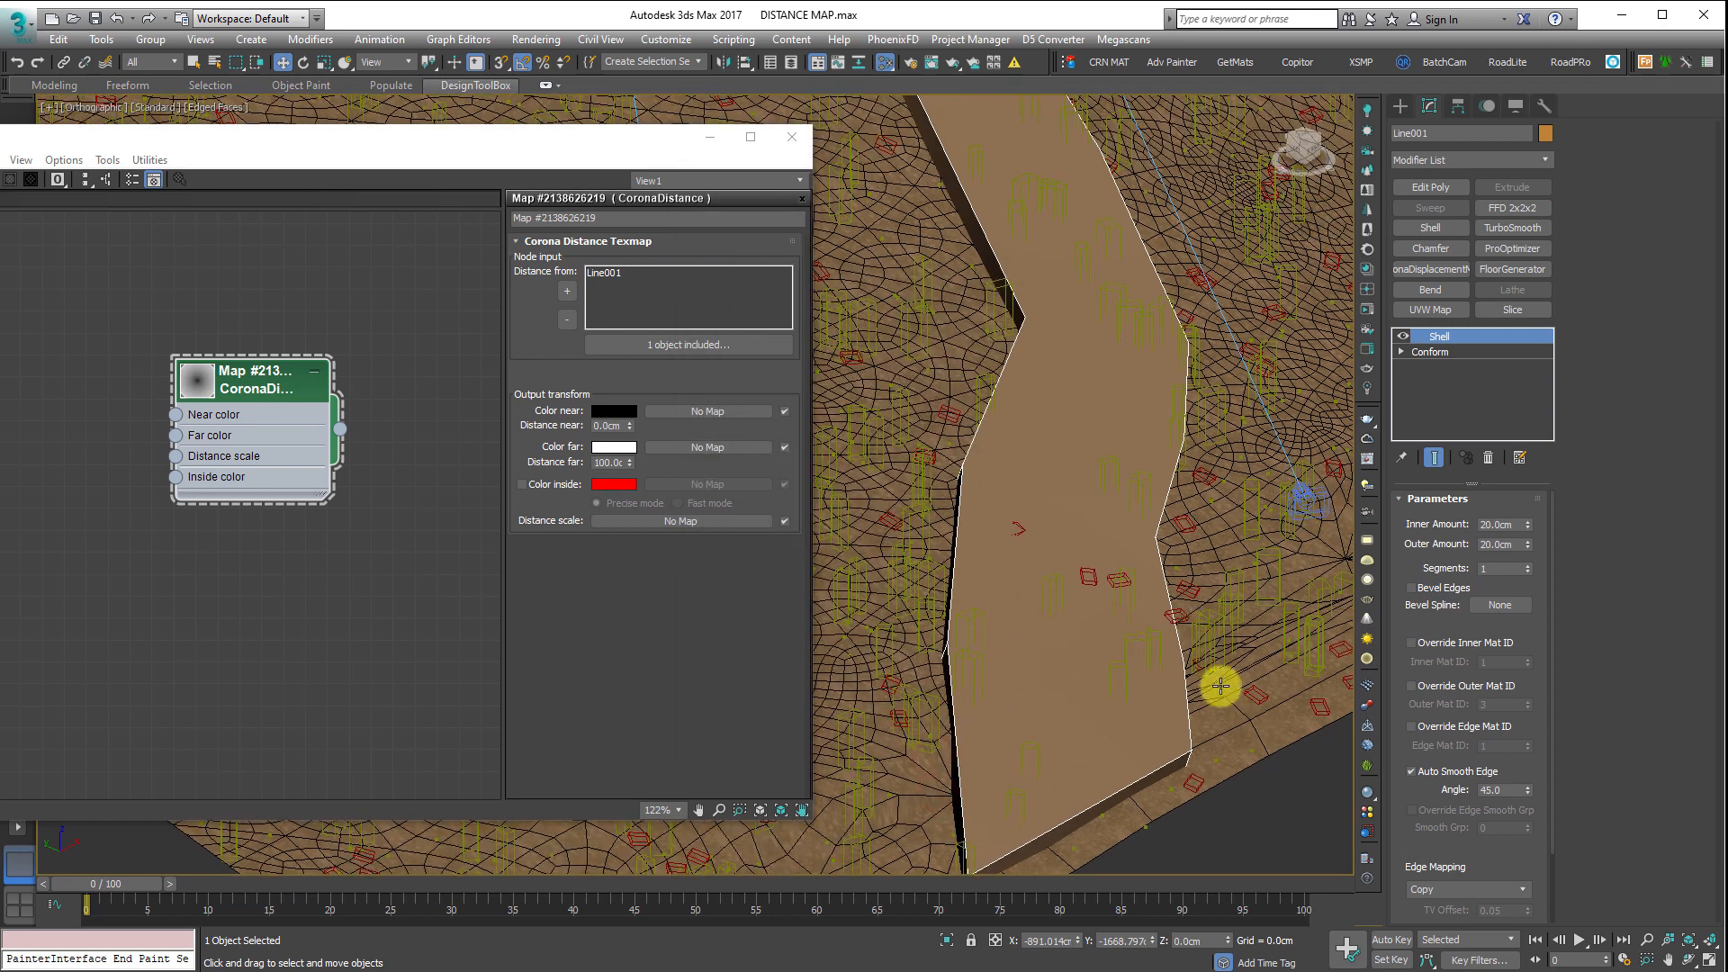
{"action": "left_click_drag", "start_coordinate": [553, 138], "coordinate": [796, 120]}
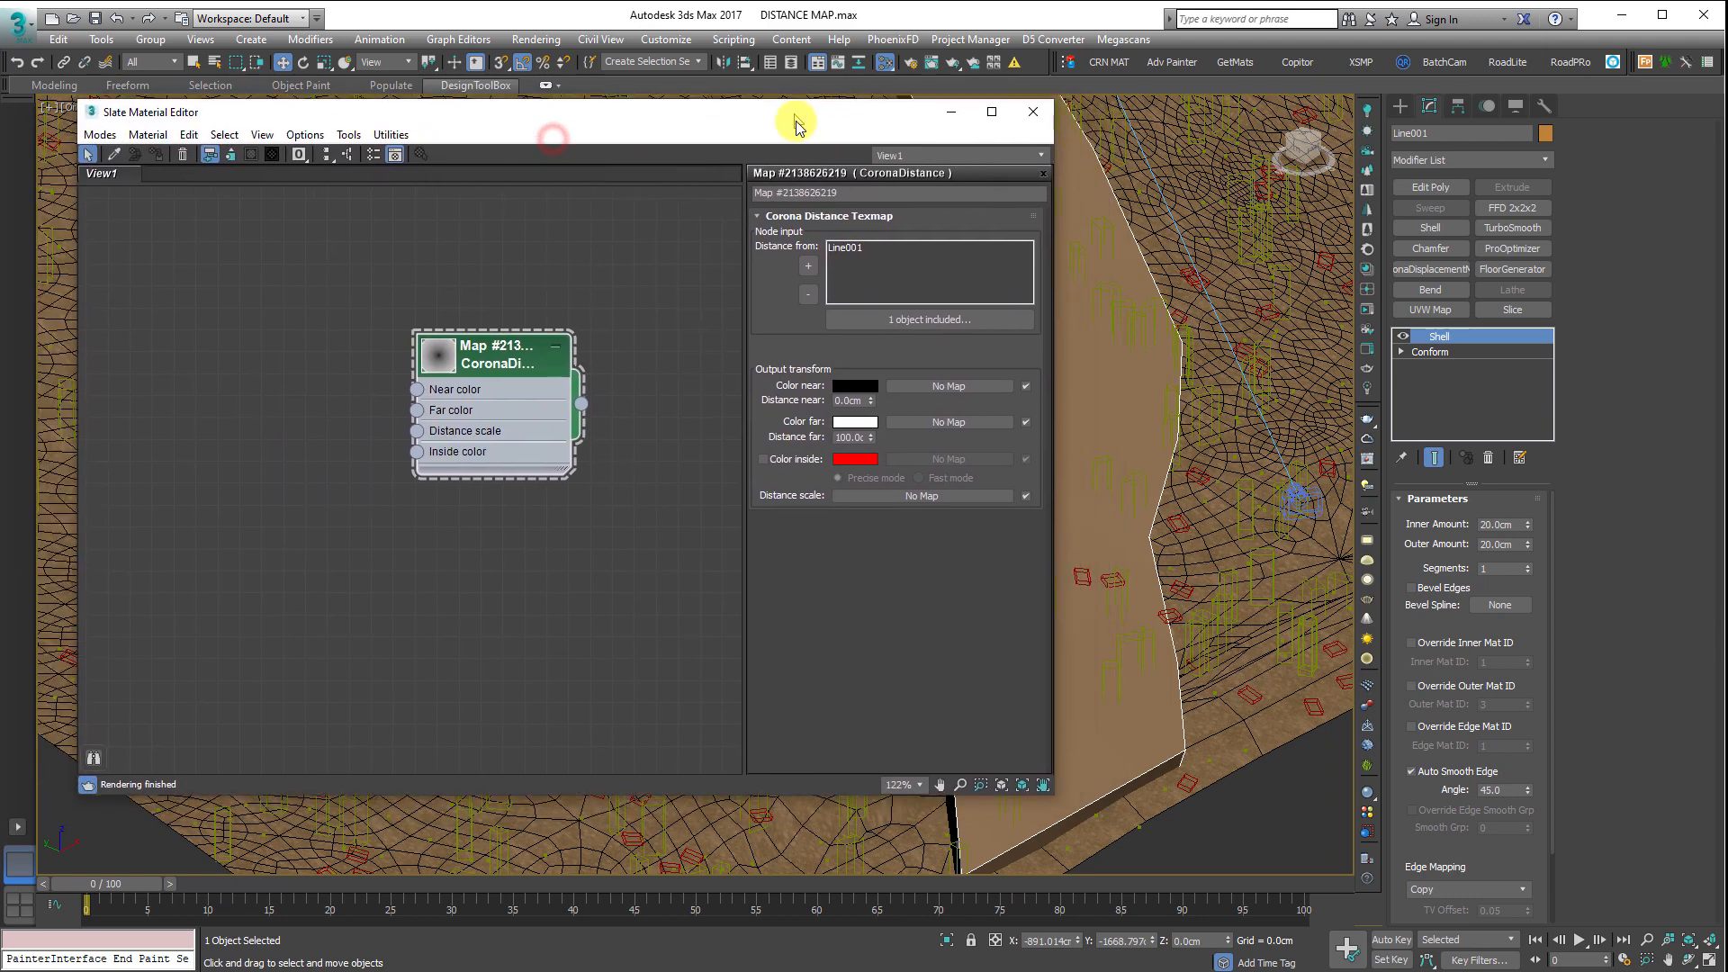
{"action": "right_click", "coordinate": [1302, 739]}
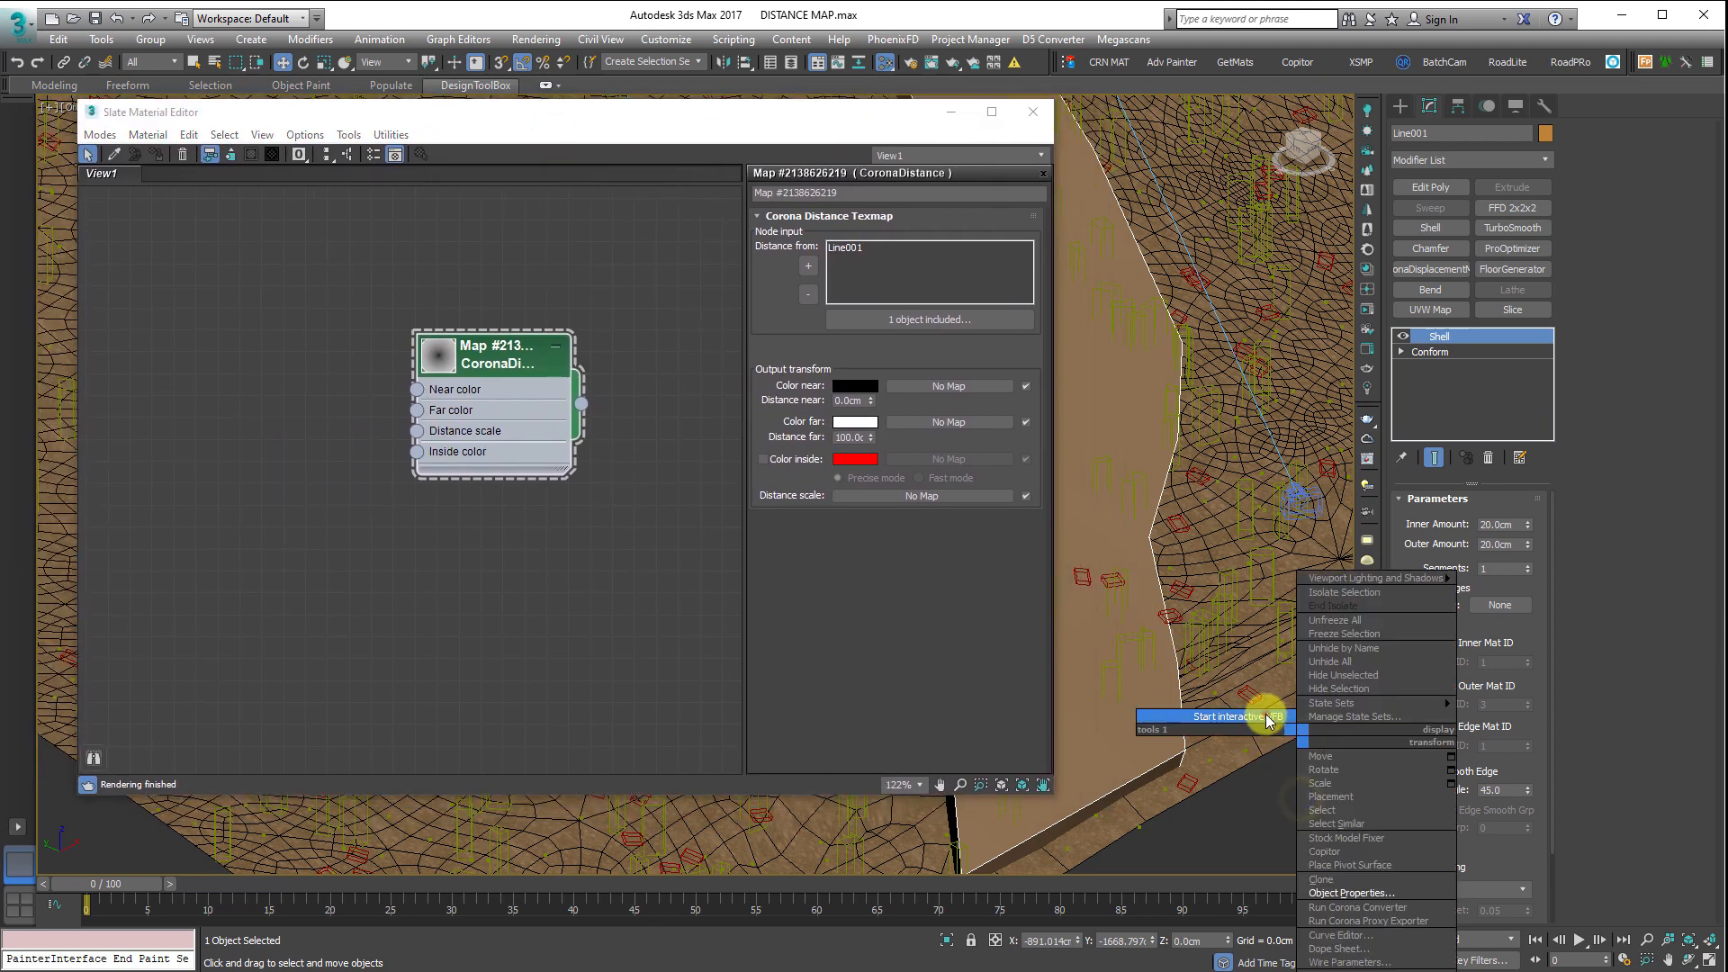
{"action": "left_click", "coordinate": [1267, 717]}
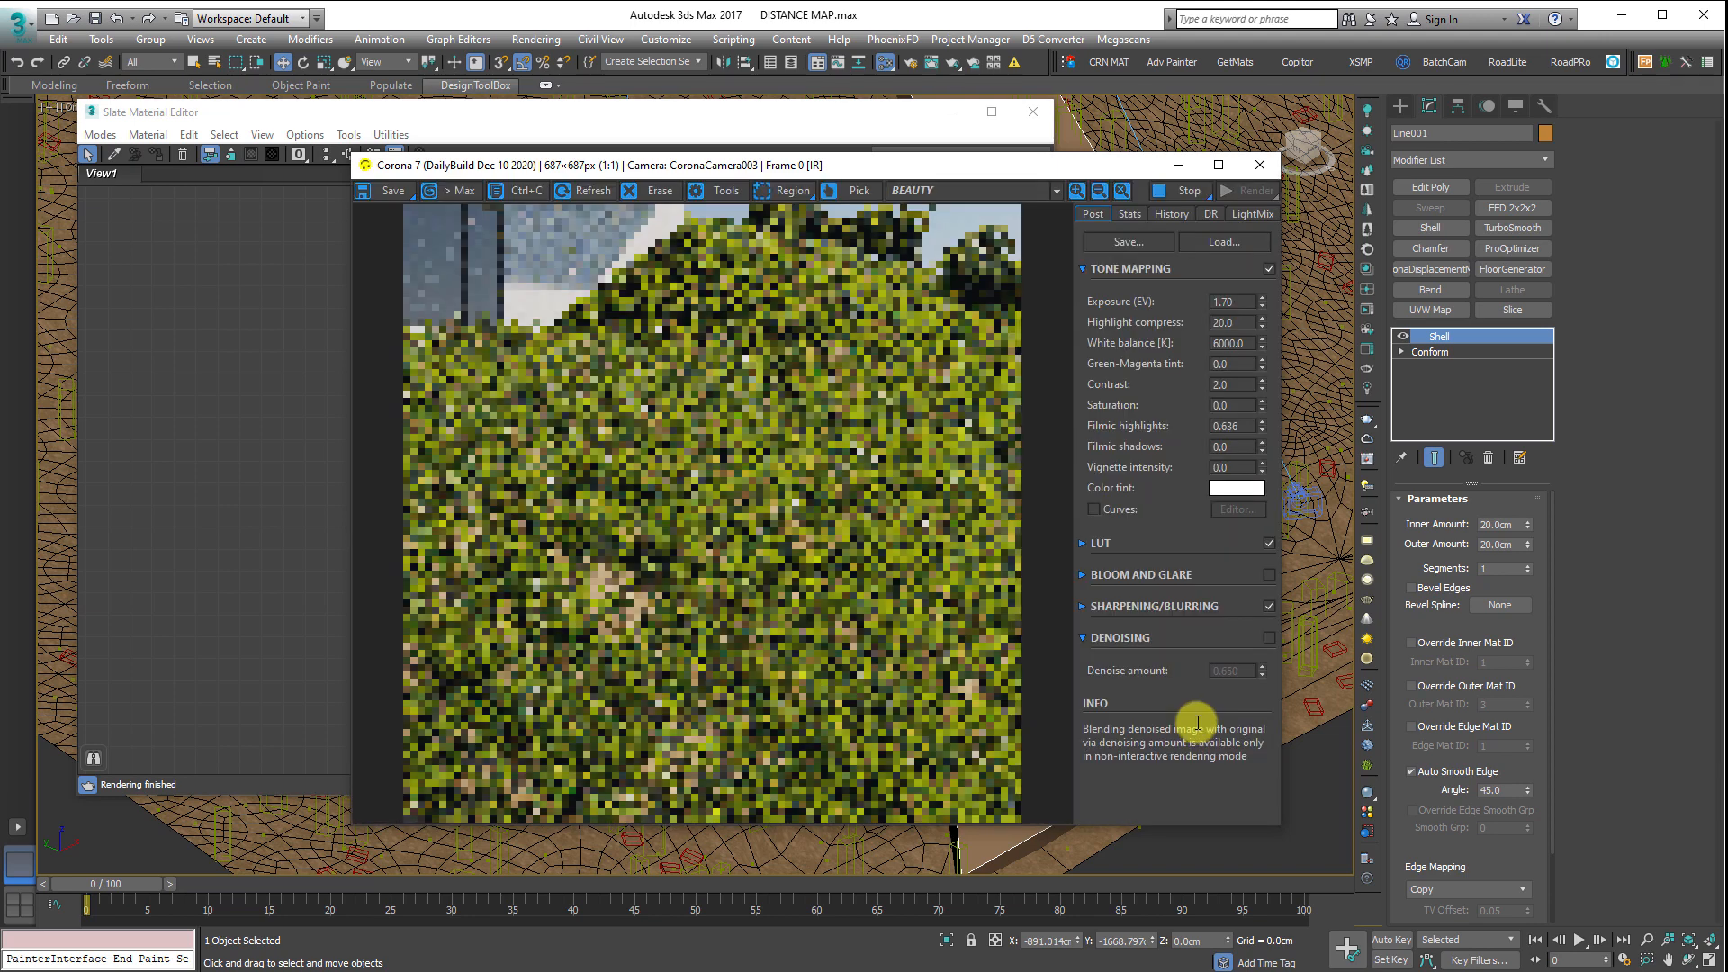
{"action": "left_click_drag", "start_coordinate": [811, 165], "coordinate": [1103, 186]}
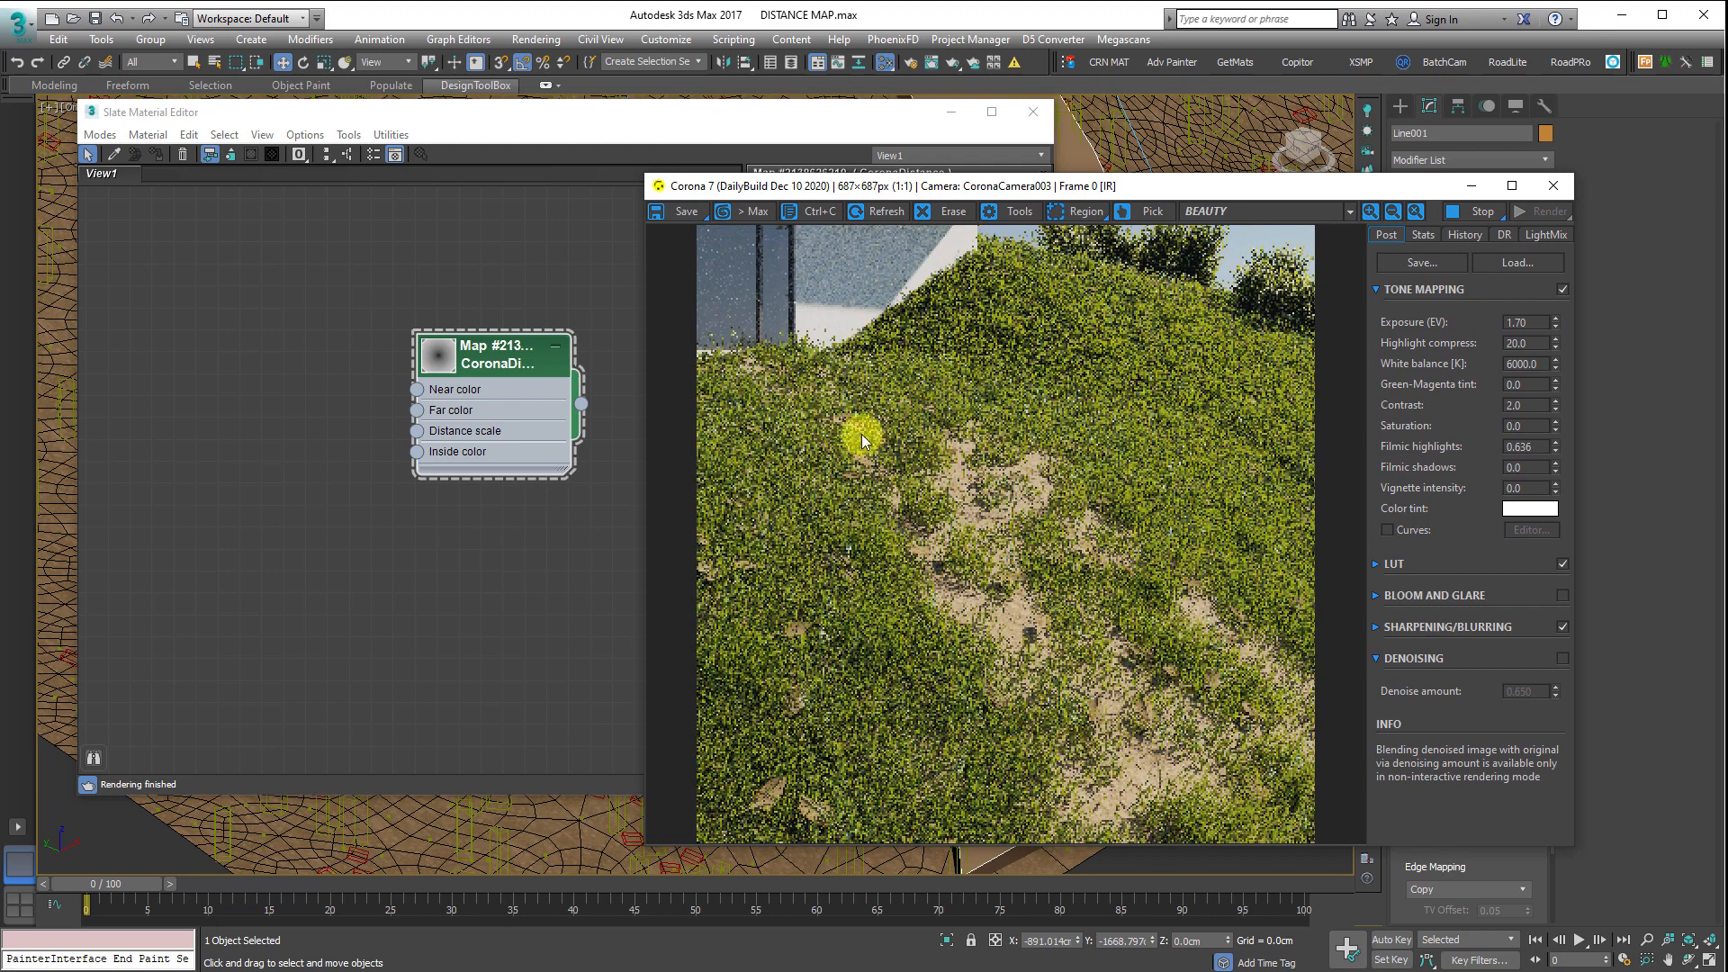
- Set the CoronaDistance map's near distance to 30 cm and its far distance to 0 cm
{"action": "left_click_drag", "start_coordinate": [679, 108], "coordinate": [252, 159]}
{"action": "double_click", "coordinate": [427, 453]}
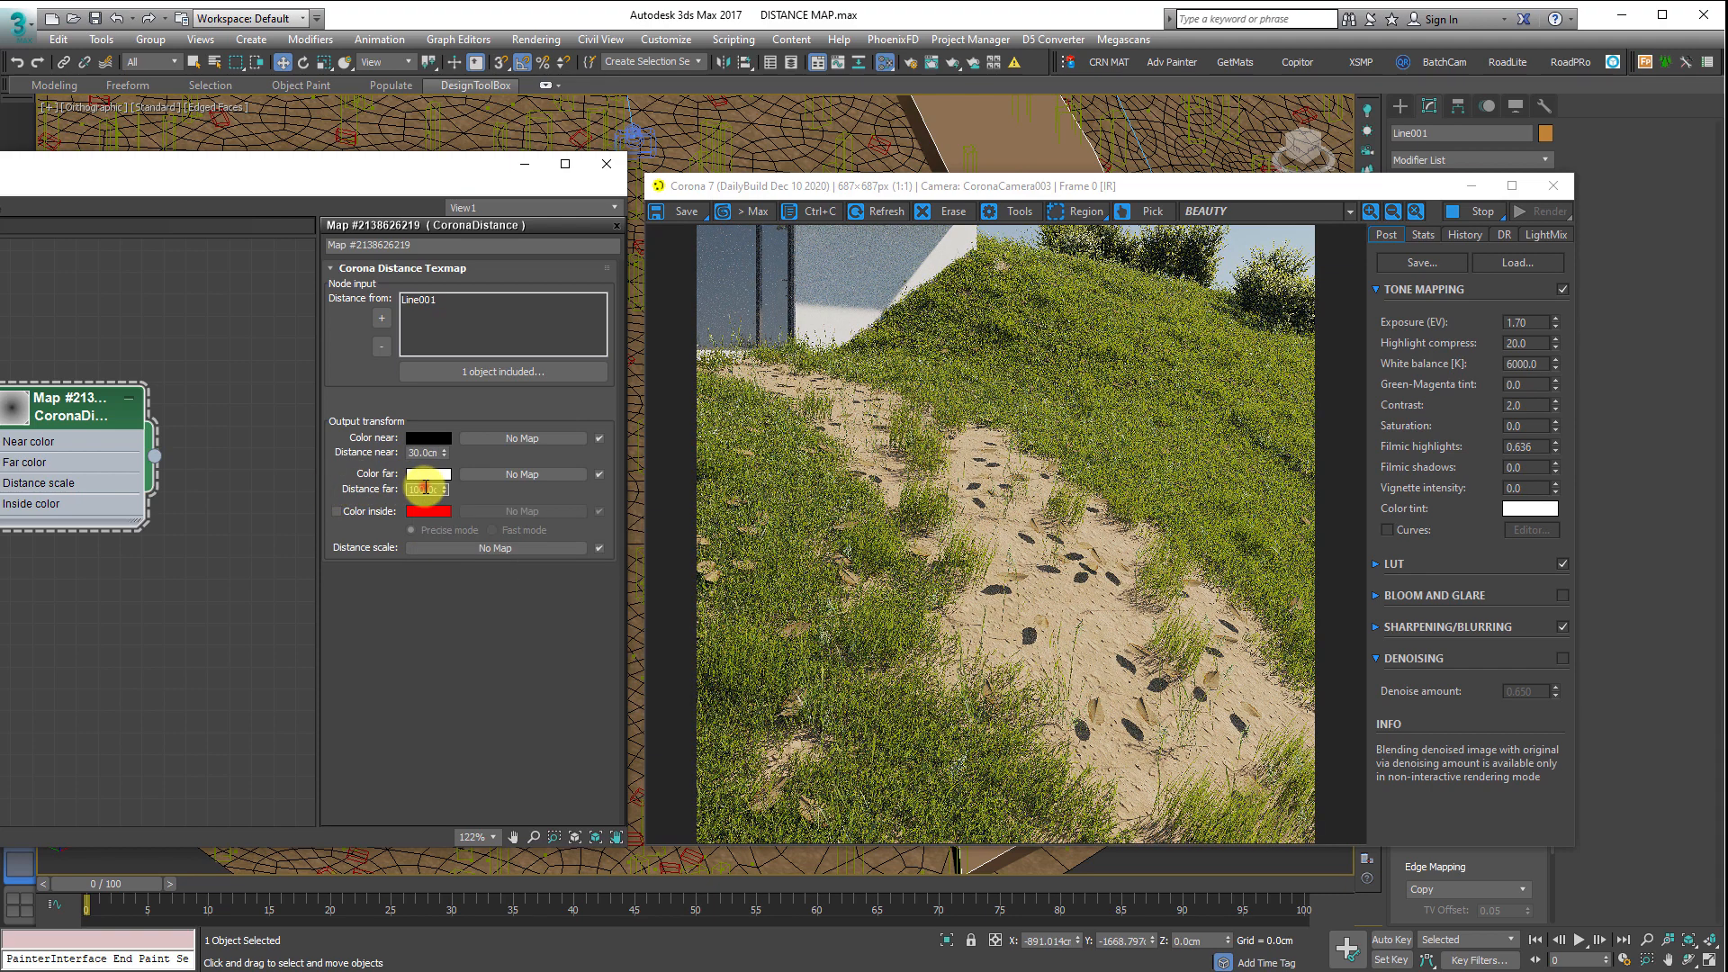
{"action": "double_click", "coordinate": [426, 487]}
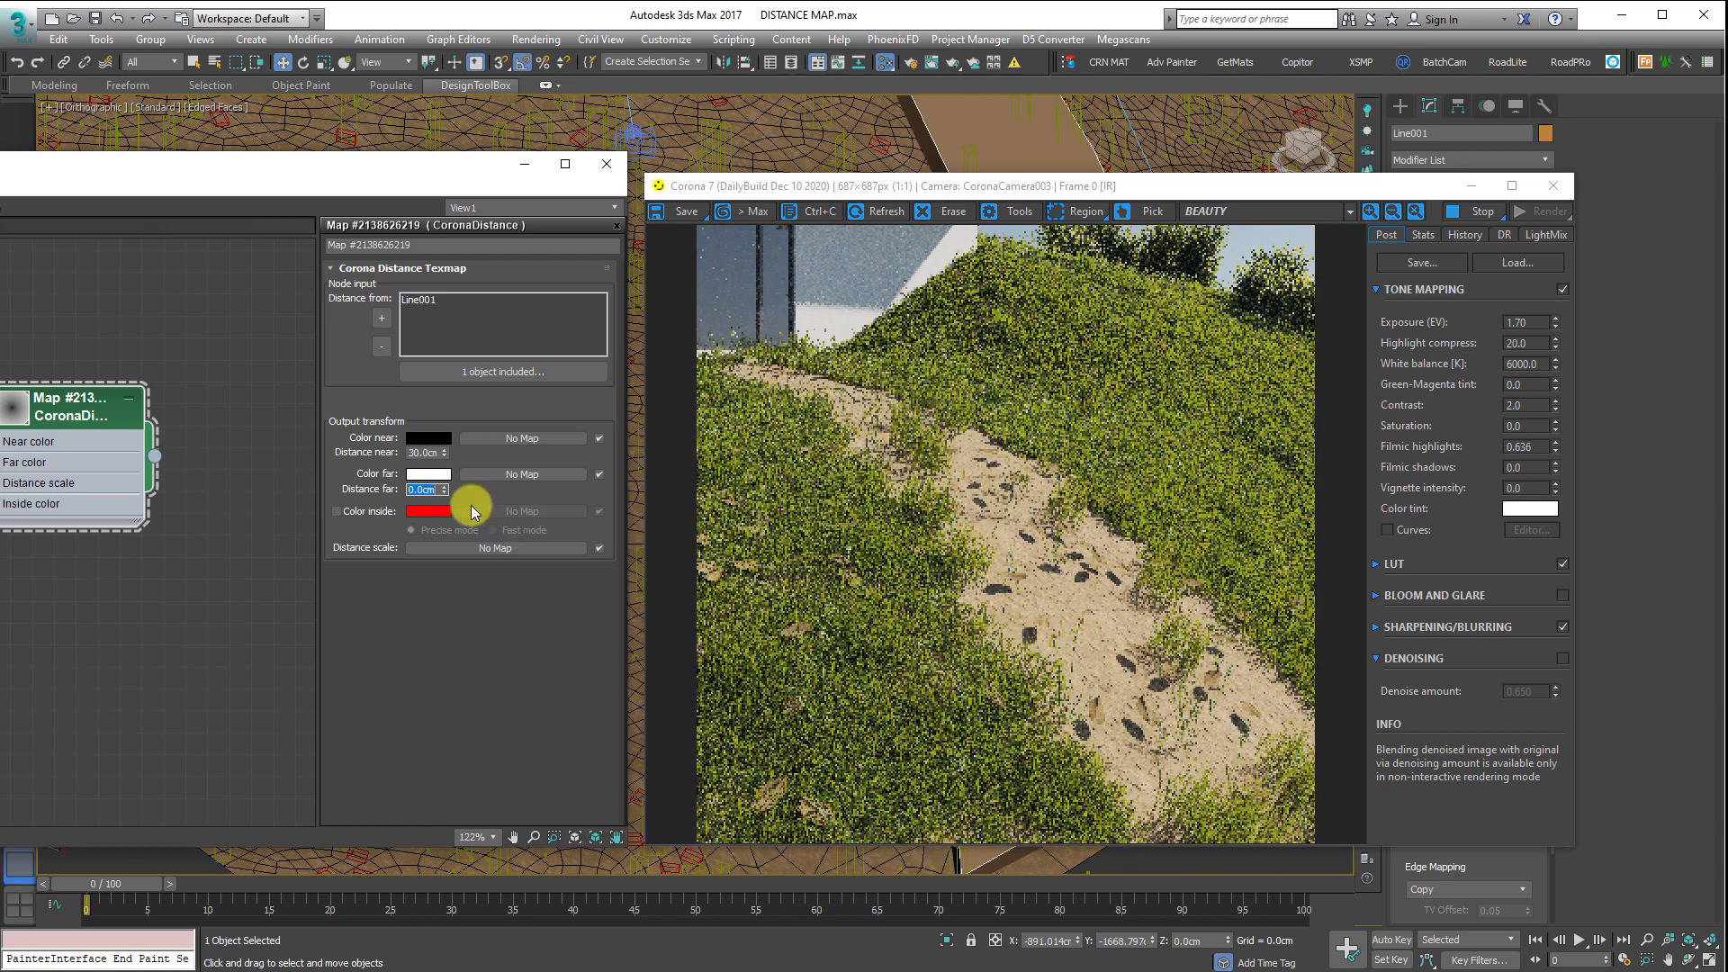
{"action": "left_click", "coordinate": [425, 490]}
{"action": "type", "text": "20"}
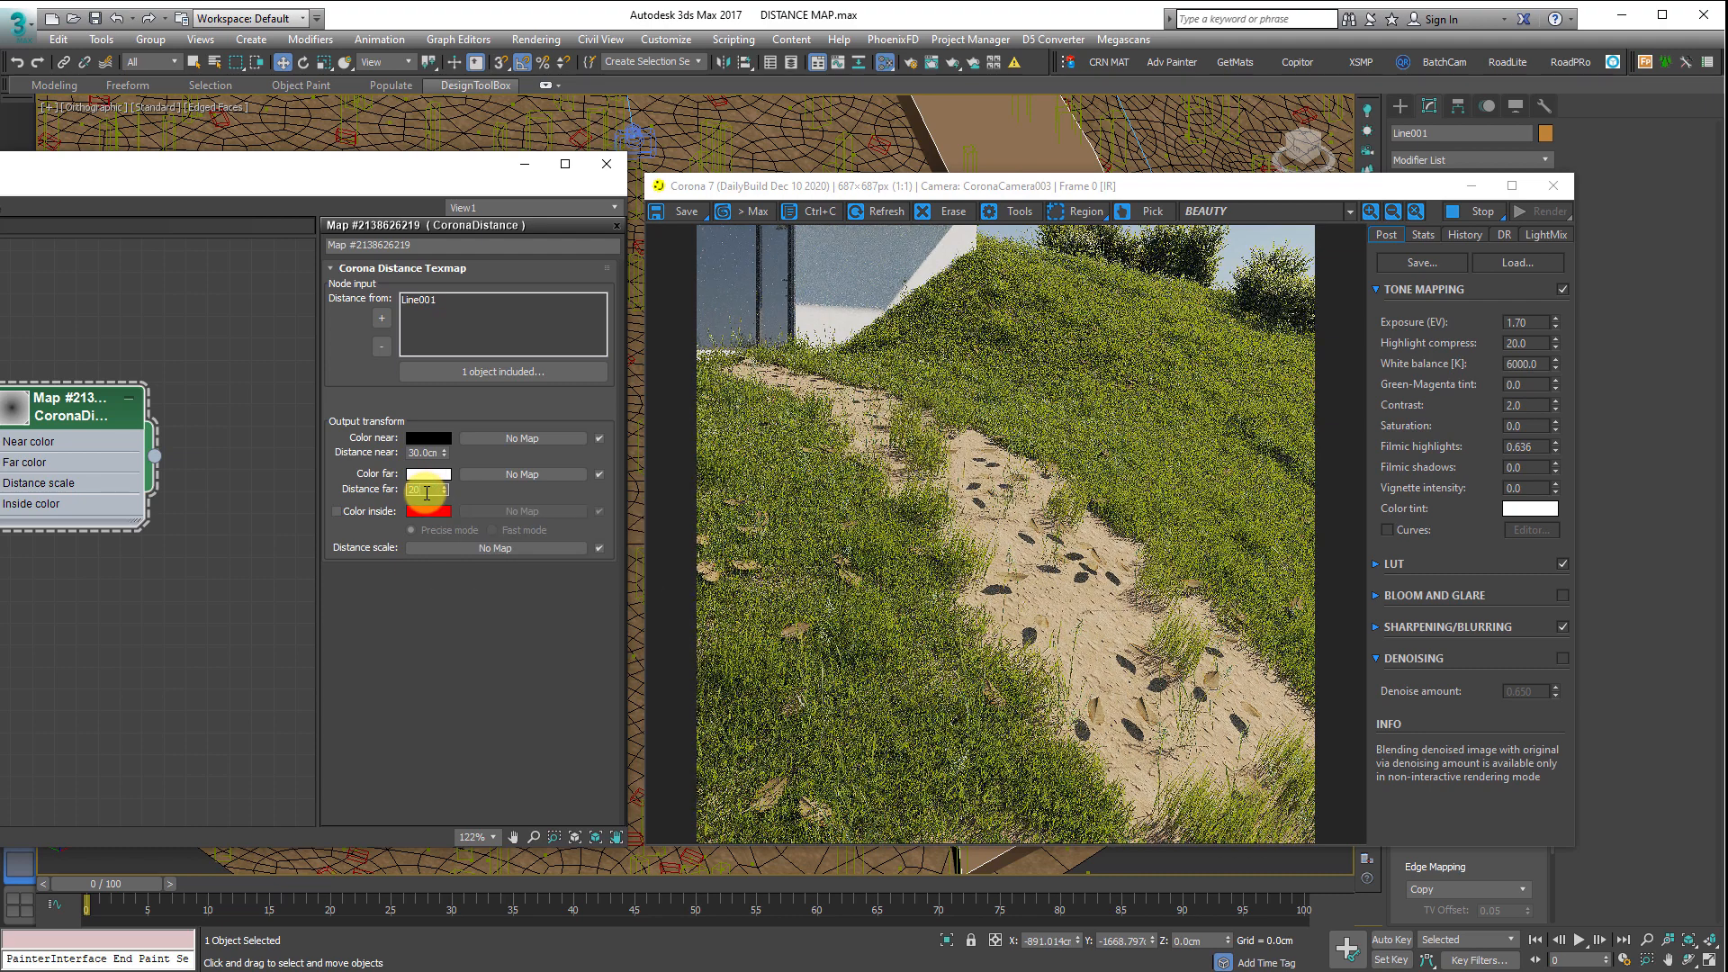
{"action": "type", "text": "0.0c"}
{"action": "key", "text": "Return"}
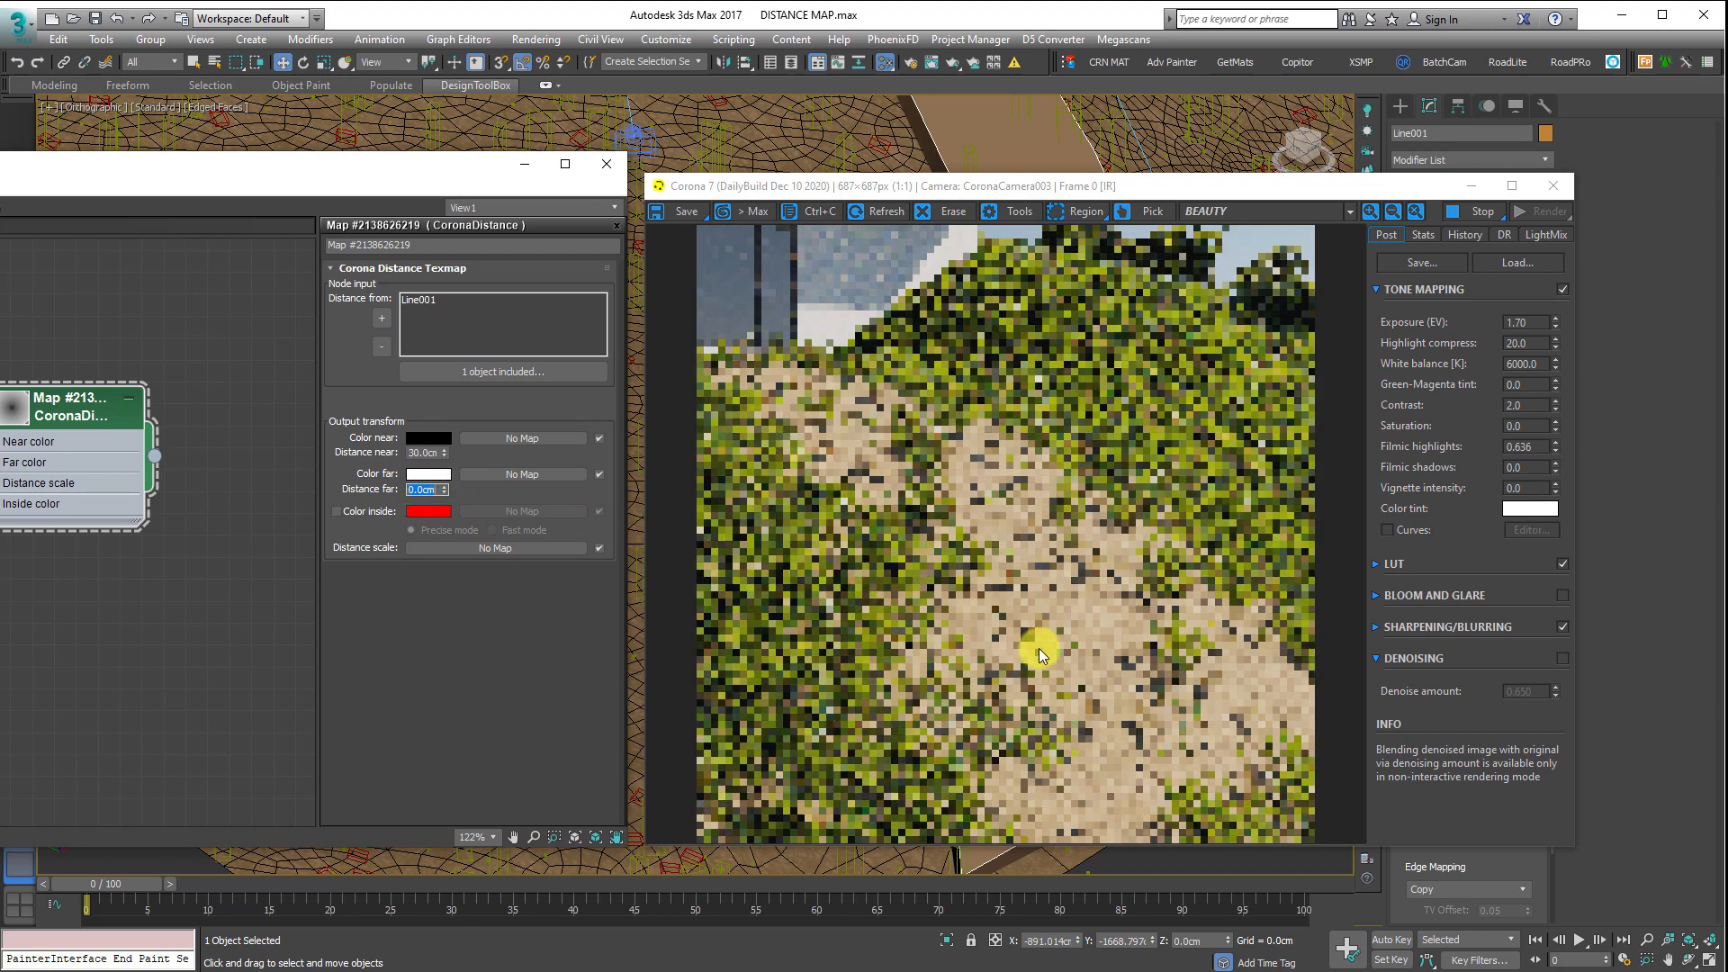
- Try a far distance of 30 cm in the CoronaDistance map and raise it to 50 cm
{"action": "left_click_drag", "start_coordinate": [972, 186], "coordinate": [1459, 154]}
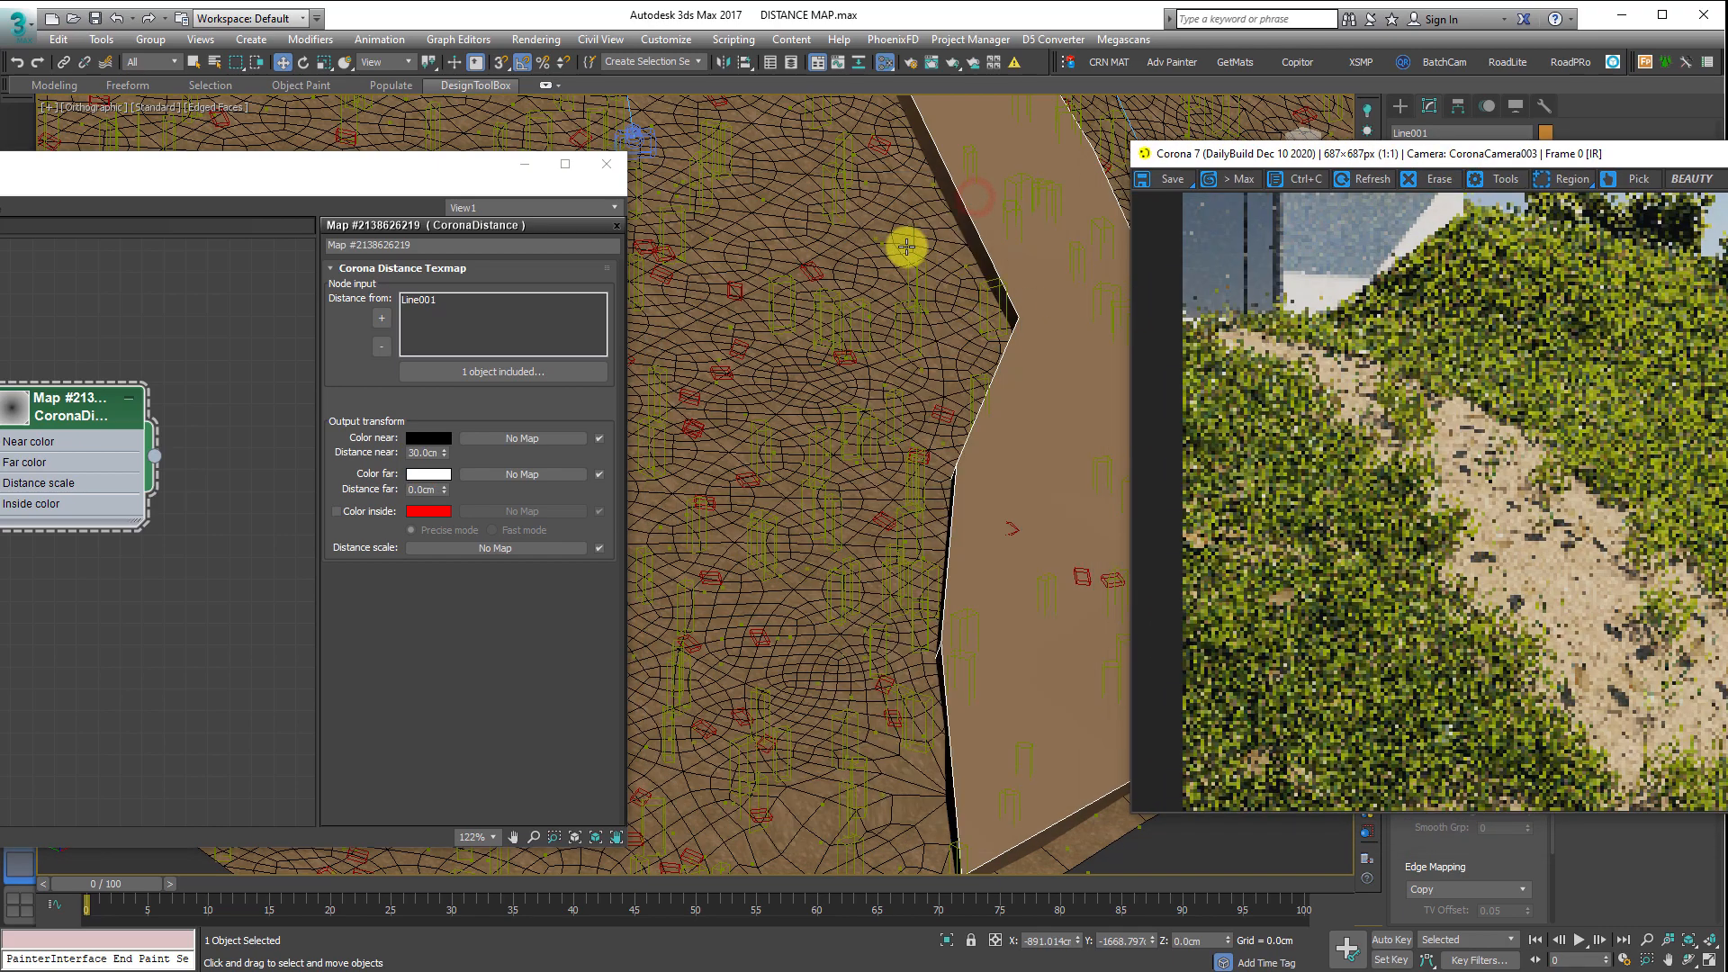
{"action": "middle_click_drag", "start_coordinate": [929, 181], "coordinate": [821, 525]}
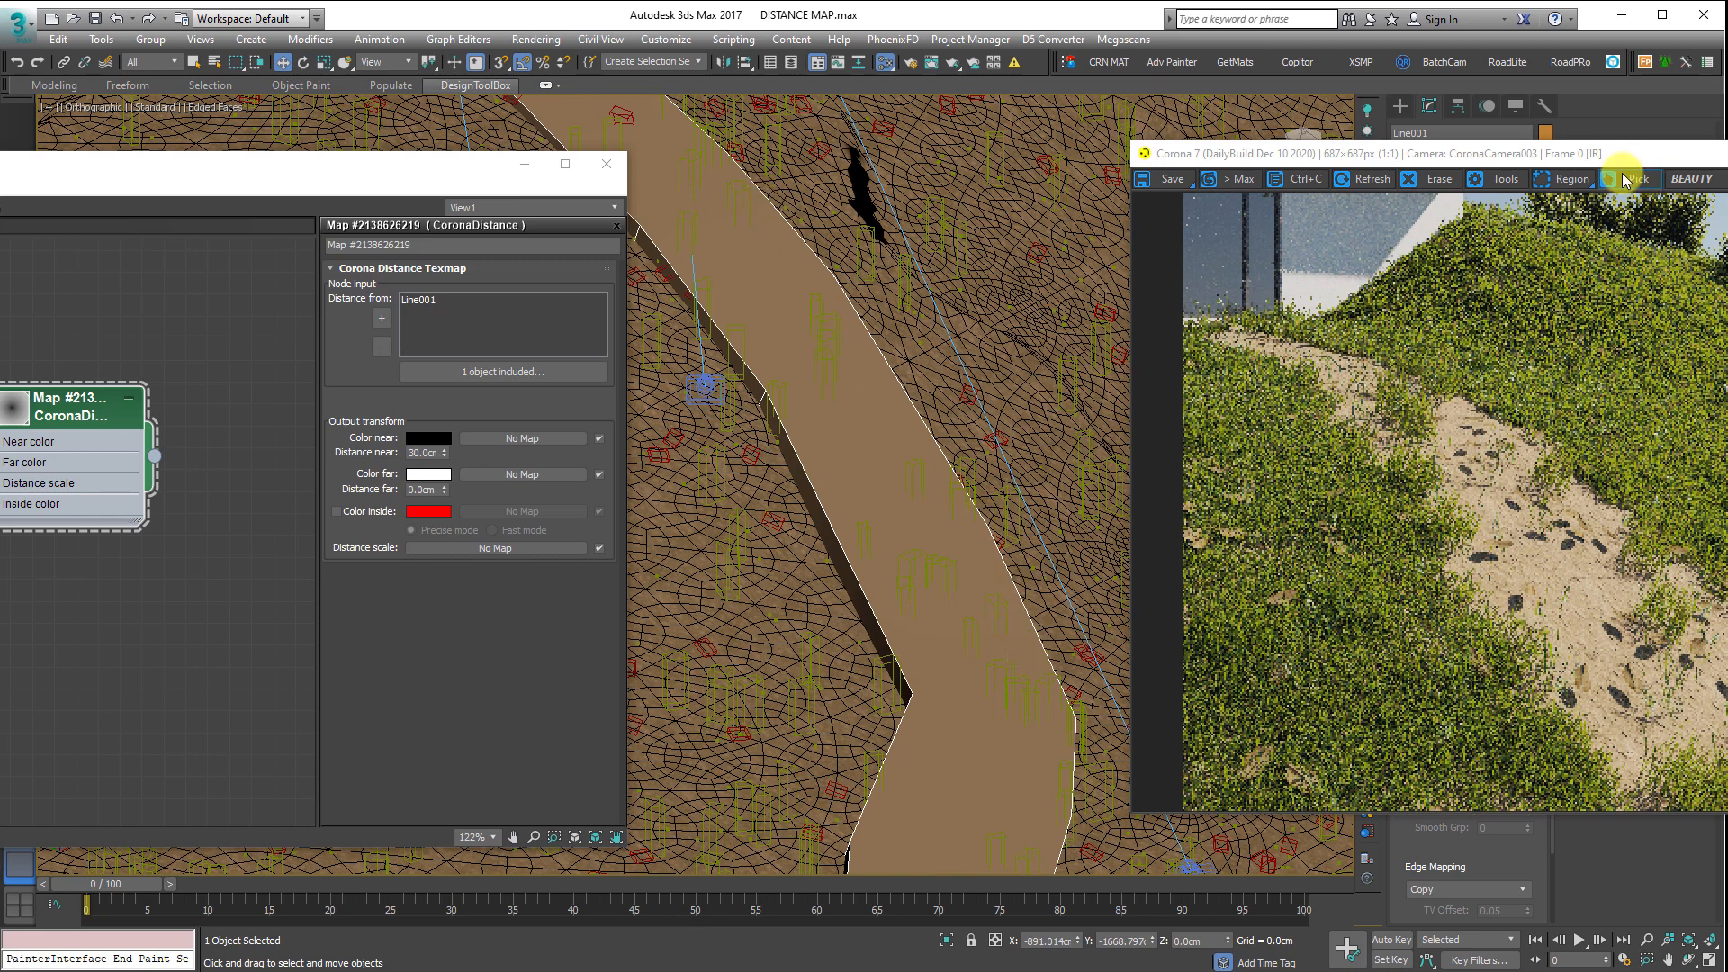
{"action": "left_click_drag", "start_coordinate": [1543, 153], "coordinate": [1052, 114]}
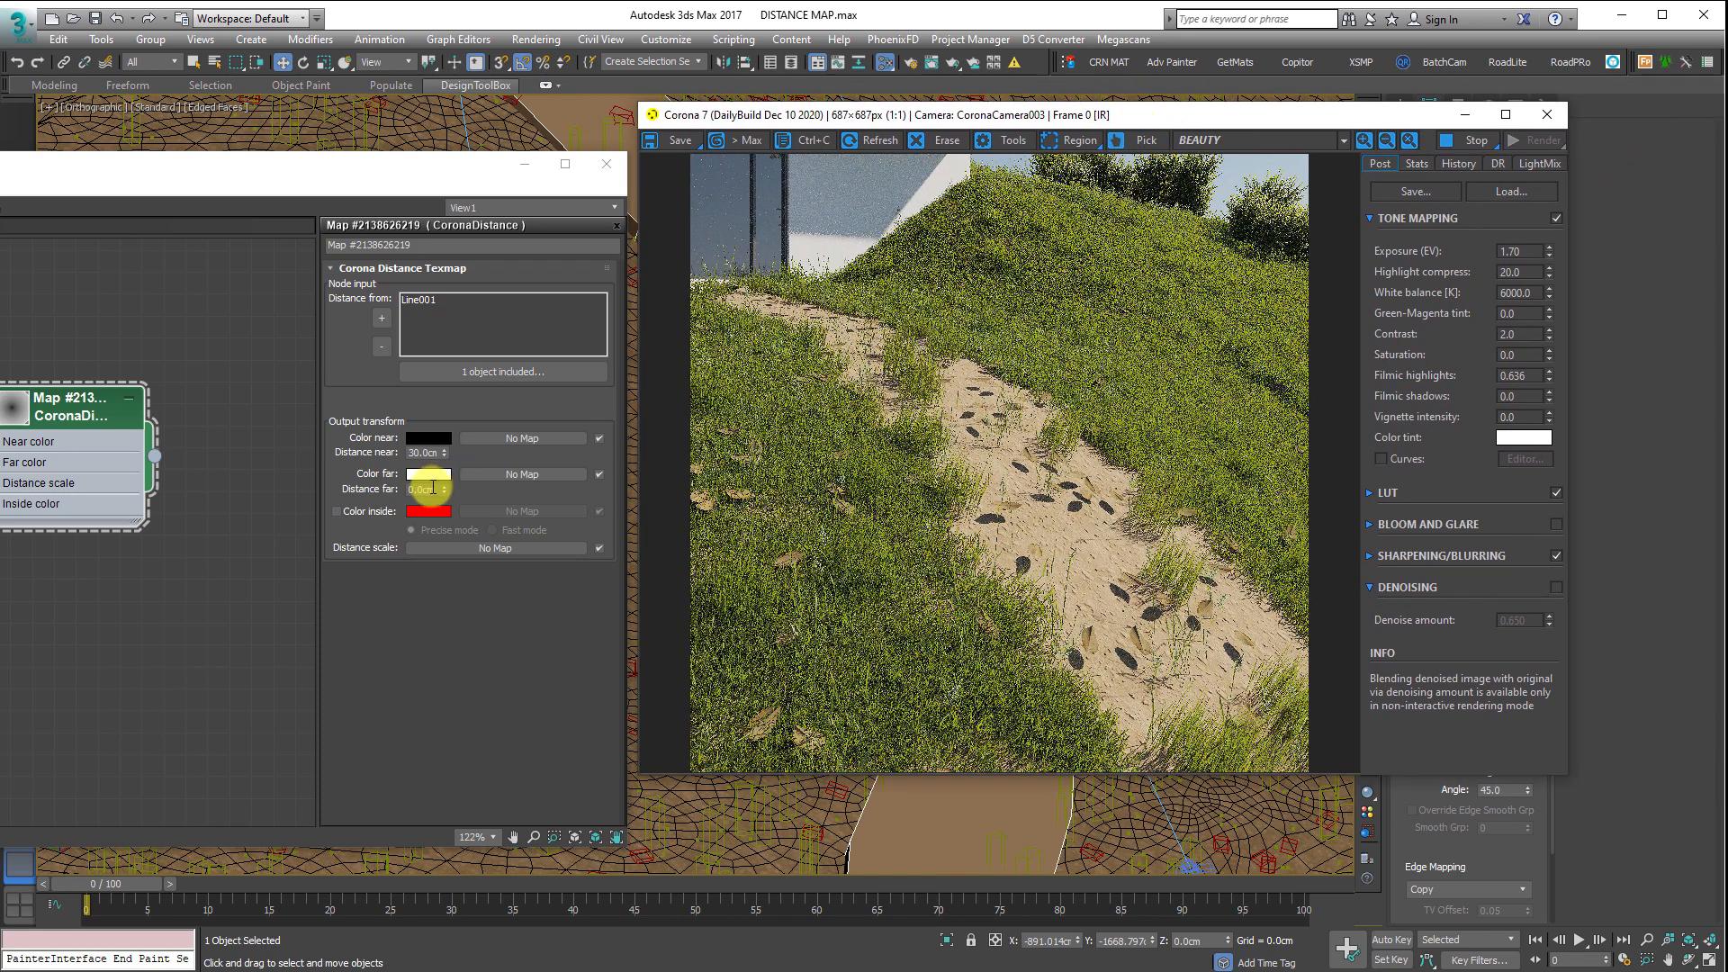
{"action": "double_click", "coordinate": [428, 489]}
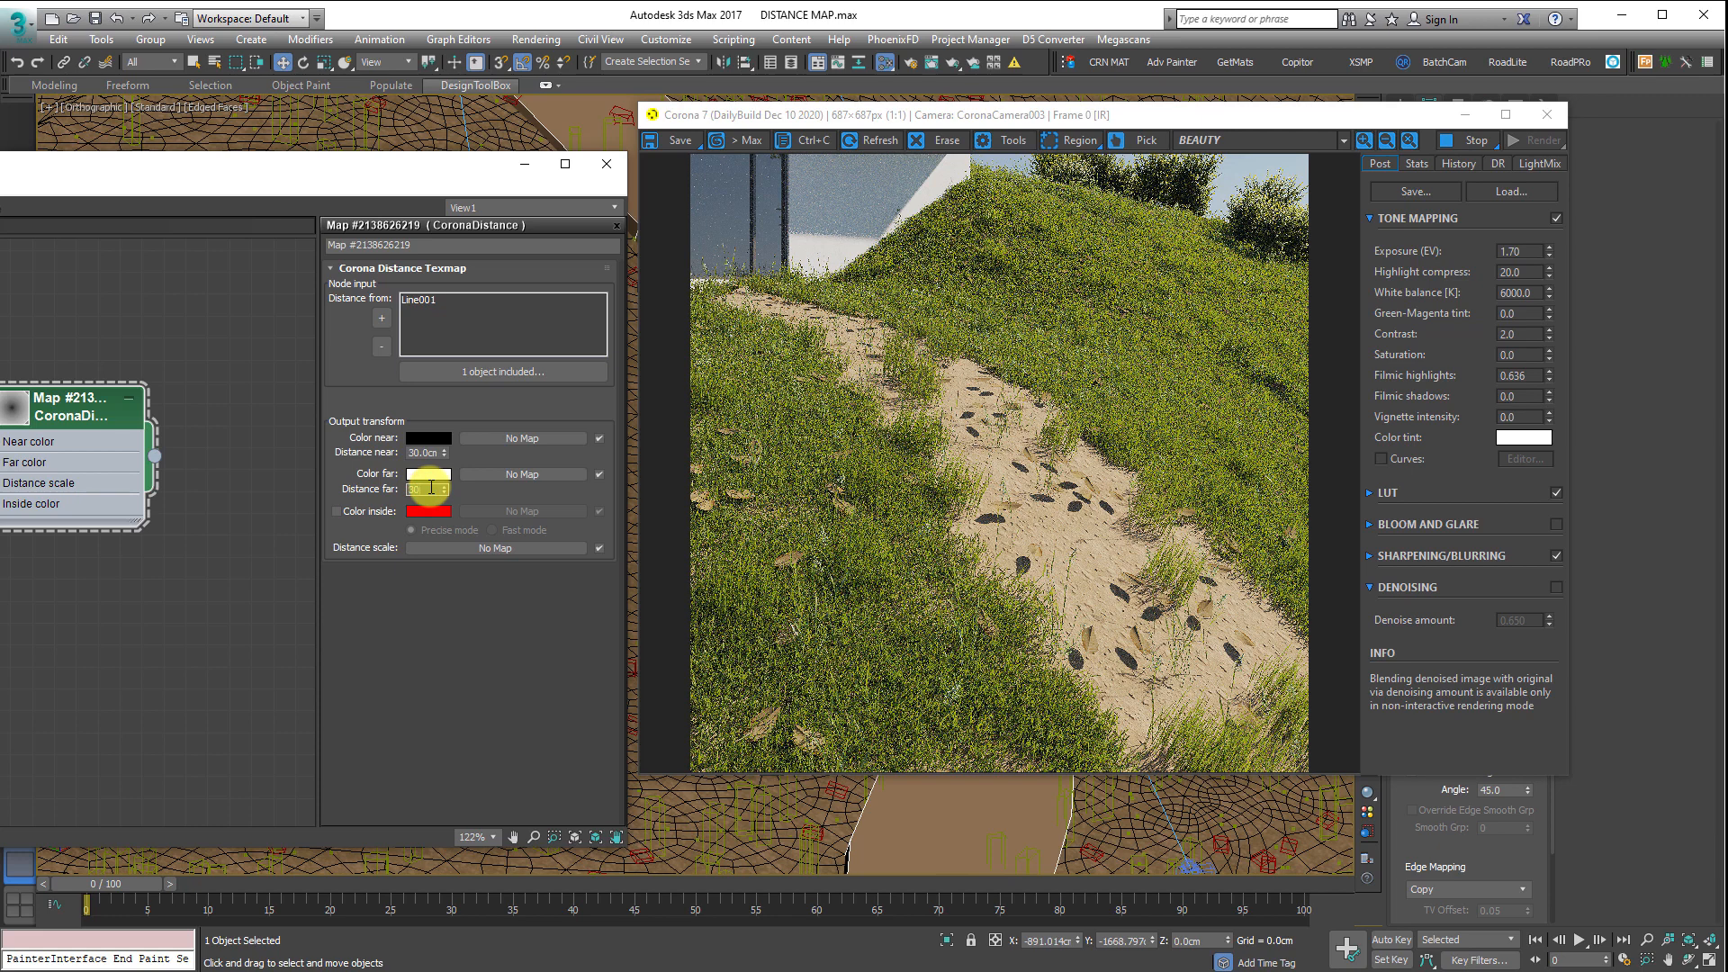
{"action": "key", "text": "Return"}
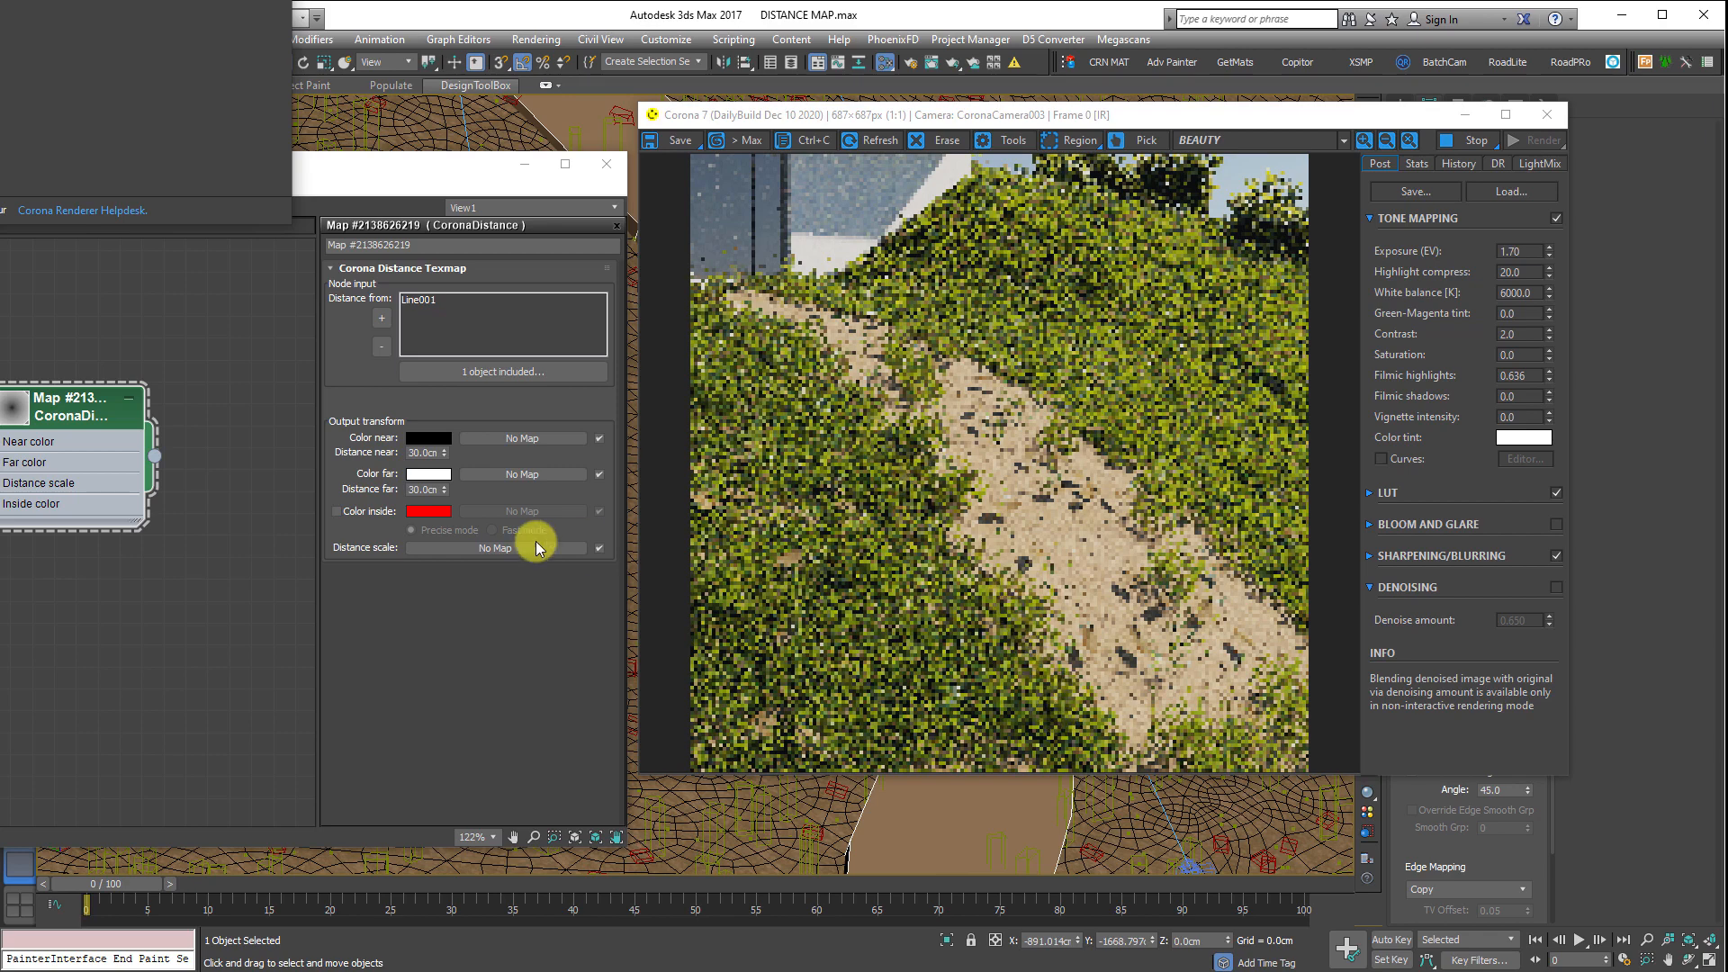
{"action": "double_click", "coordinate": [428, 489]}
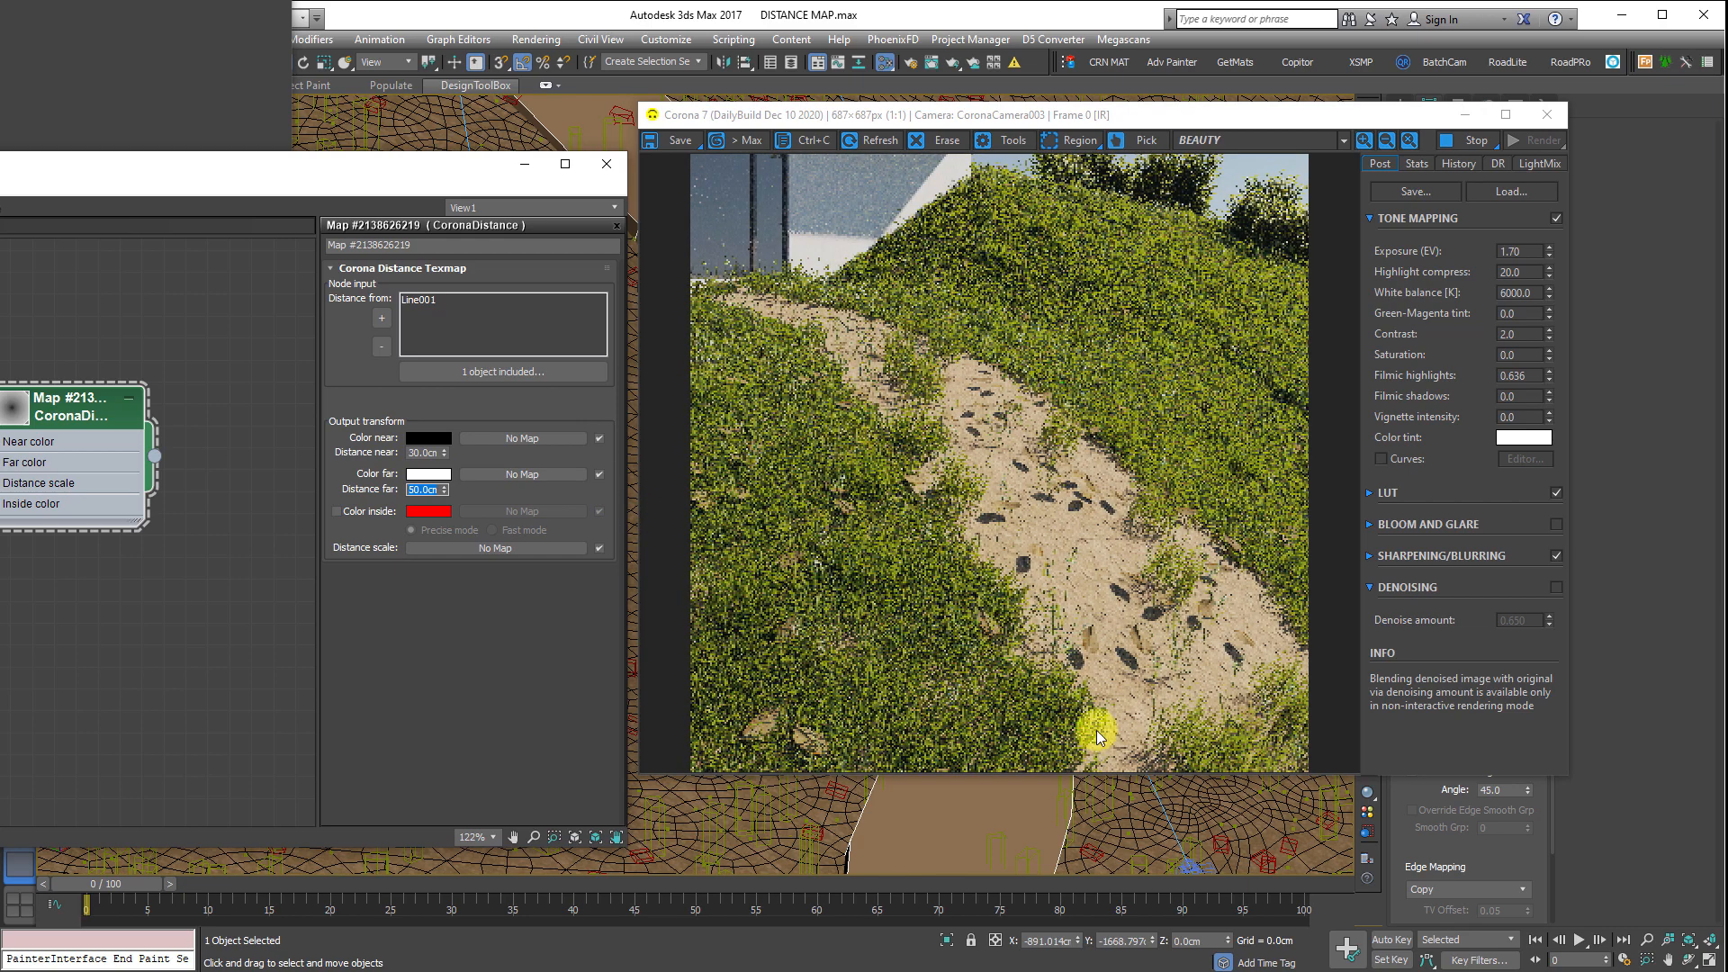
- Assign the CoronaDistance map as an instance to the surface scattering map of the Corona Scatter TALL GRASS object
{"action": "left_click_drag", "start_coordinate": [1239, 122], "coordinate": [1186, 2]}
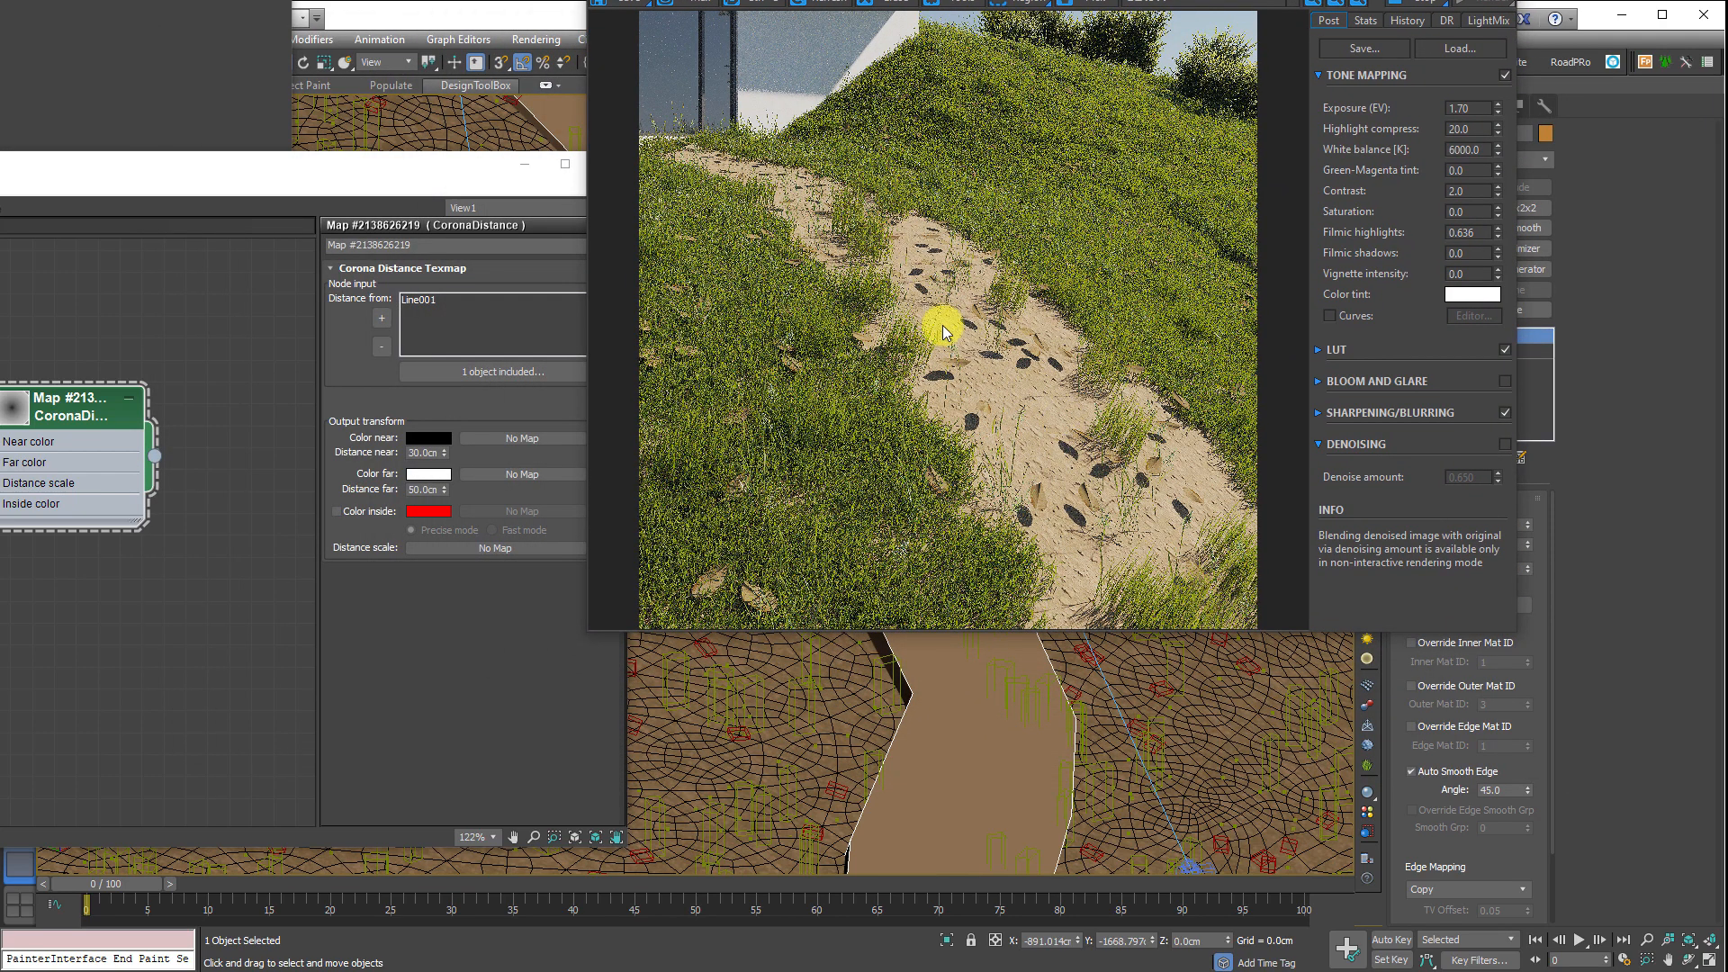
{"action": "left_click_drag", "start_coordinate": [1187, 2], "coordinate": [982, 0]}
{"action": "middle_click_drag", "start_coordinate": [1139, 737], "coordinate": [1132, 277]}
{"action": "scroll", "coordinate": [1213, 767], "scroll_direction": "down", "scroll_amount": 5}
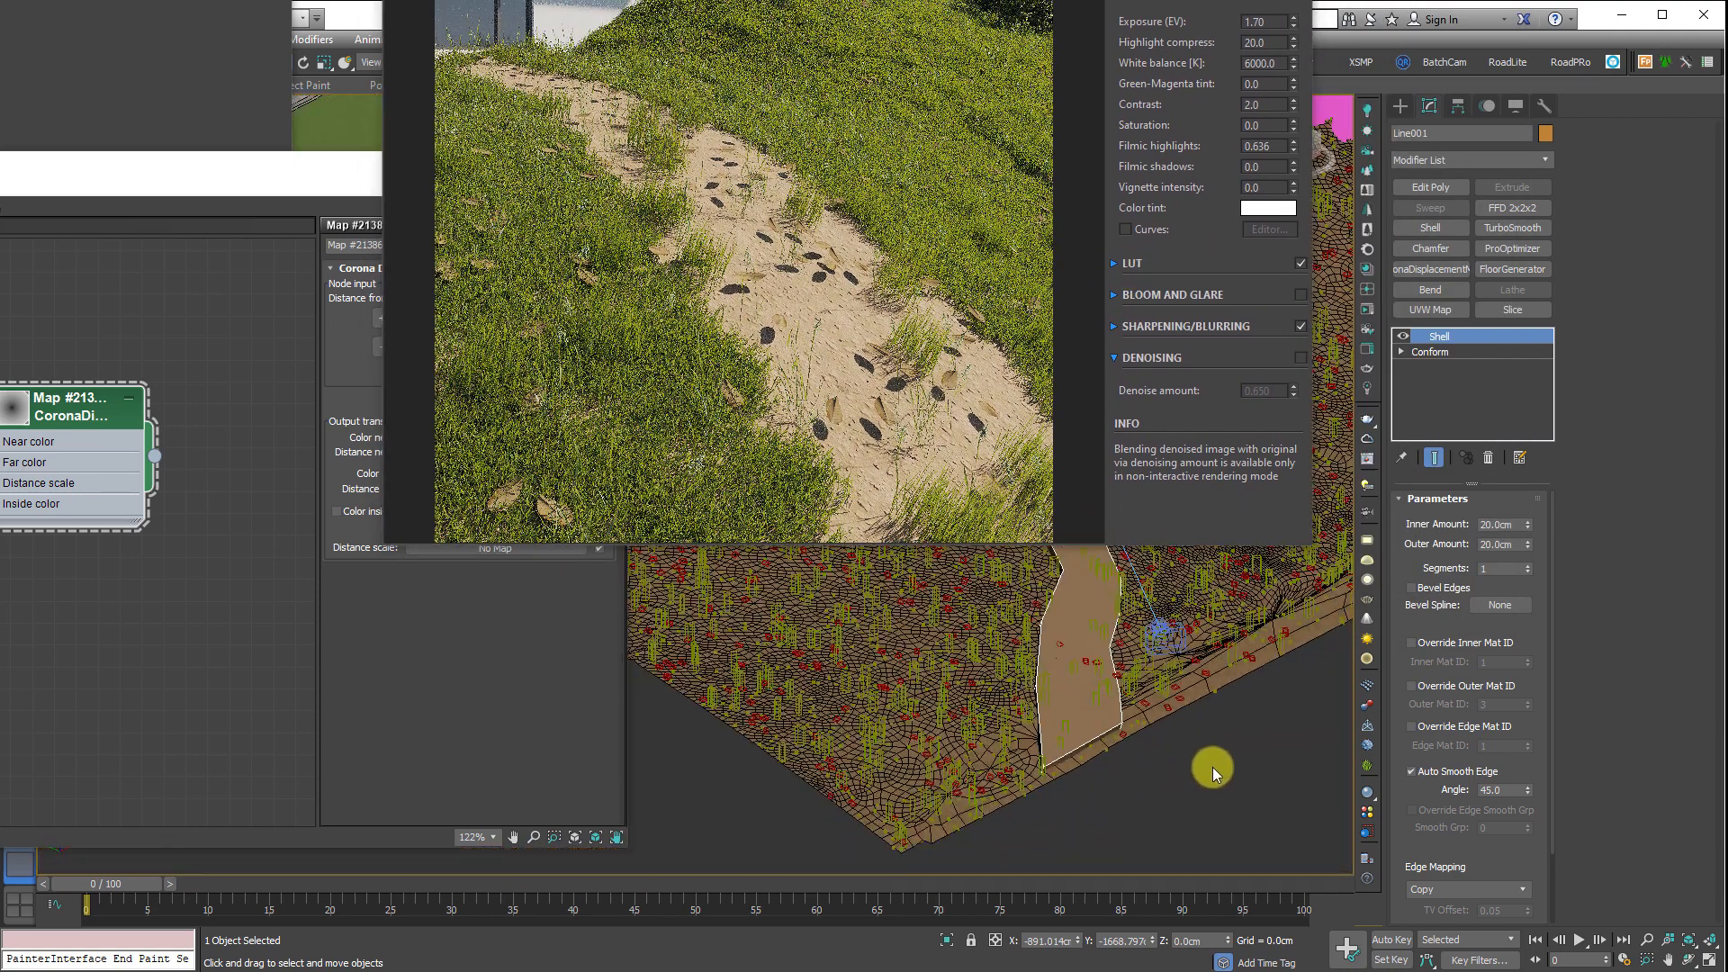
{"action": "middle_click_drag", "start_coordinate": [1212, 767], "coordinate": [952, 703]}
{"action": "scroll", "coordinate": [936, 688], "scroll_direction": "up", "scroll_amount": 3}
{"action": "left_click", "coordinate": [896, 649]}
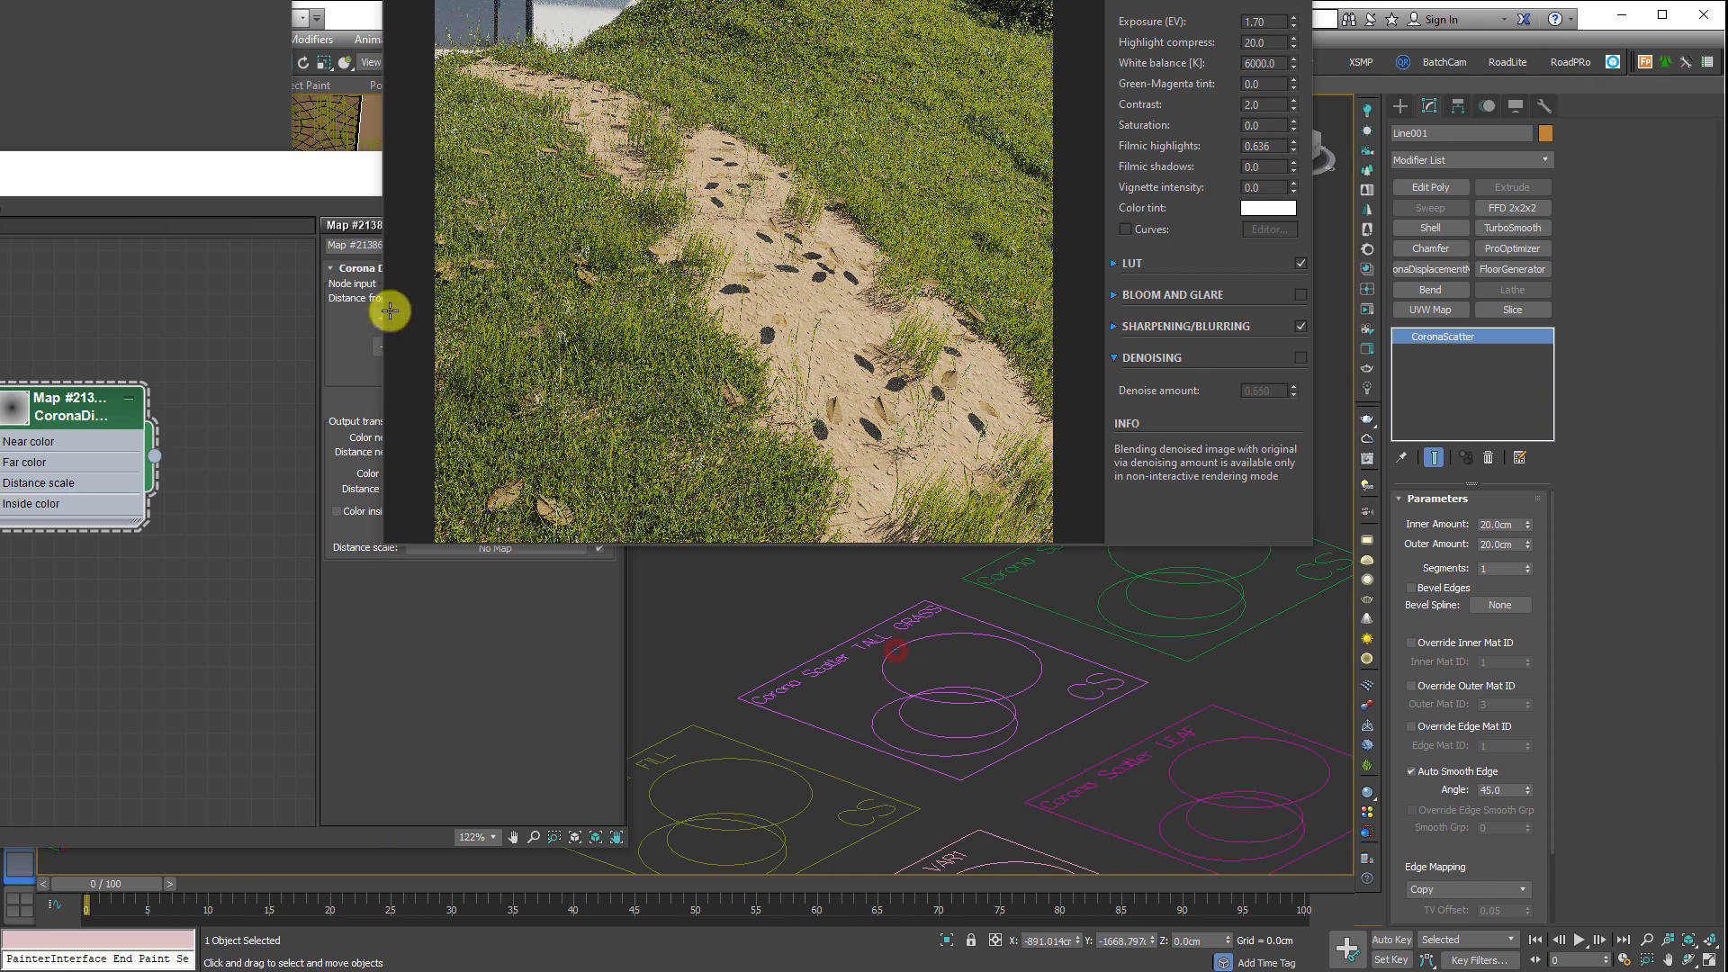
{"action": "left_click_drag", "start_coordinate": [316, 174], "coordinate": [392, 190]}
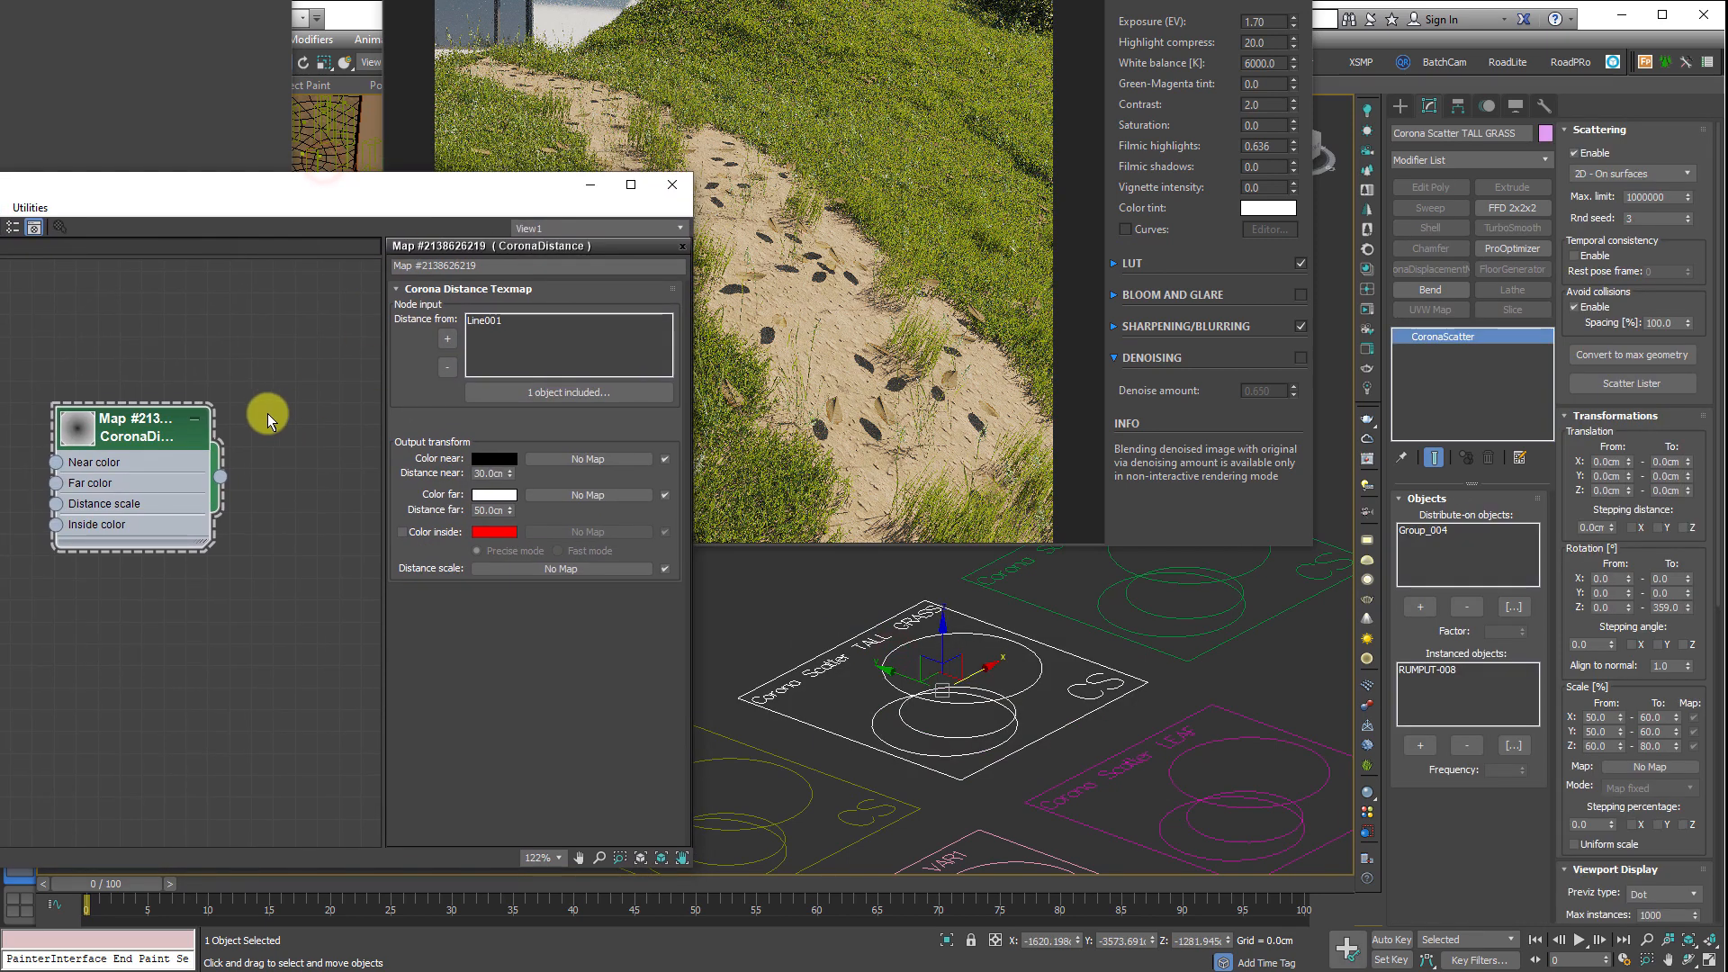
{"action": "left_click_drag", "start_coordinate": [223, 483], "coordinate": [1644, 741]}
{"action": "left_click_drag", "start_coordinate": [1583, 805], "coordinate": [1547, 286]}
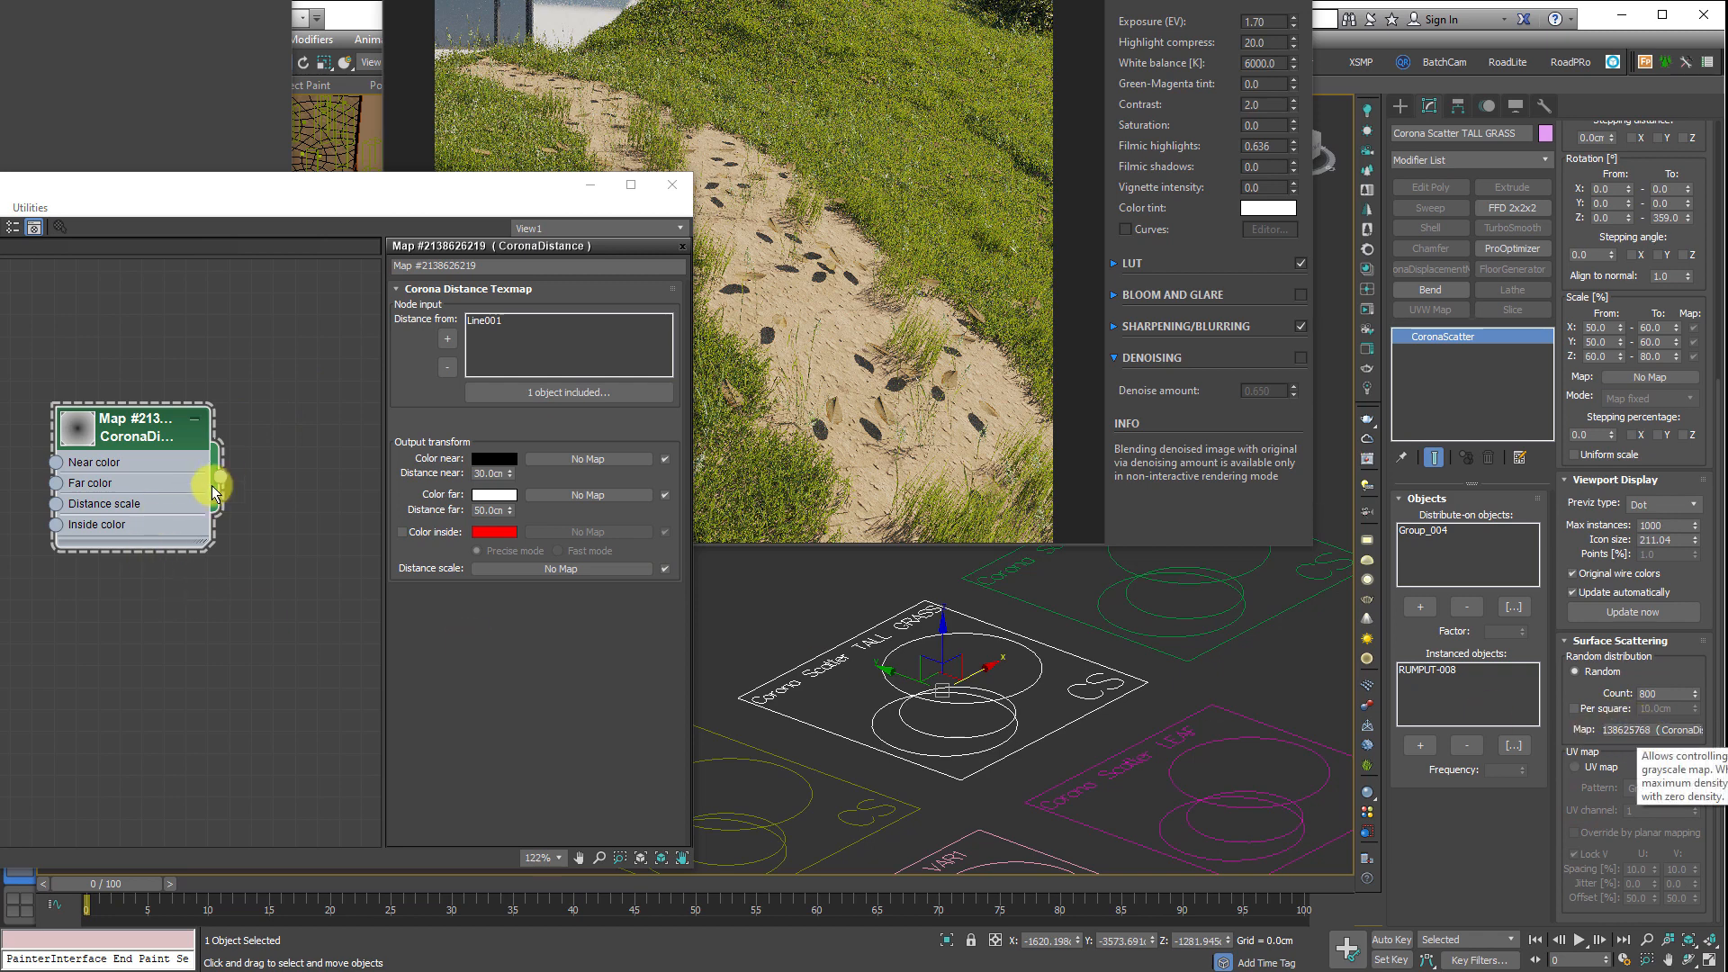
{"action": "left_click_drag", "start_coordinate": [222, 474], "coordinate": [1631, 729]}
{"action": "left_click", "coordinate": [822, 547]}
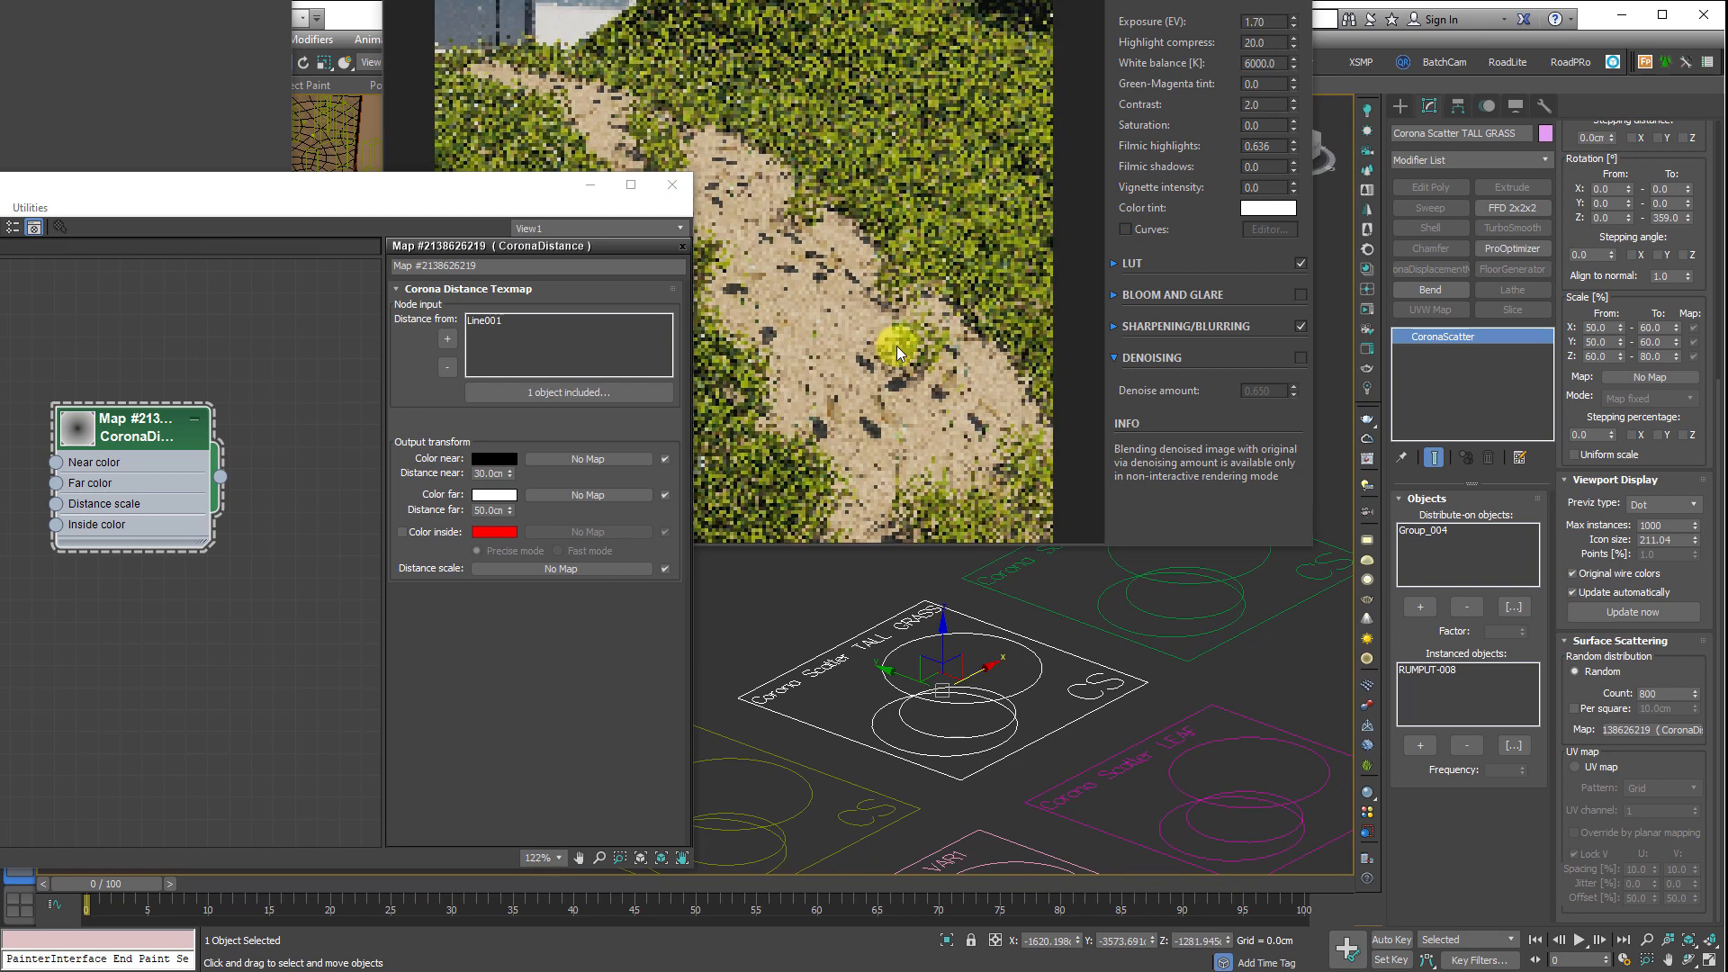
- Replace the surface scattering map of the Corona Scatter CLUMP object with an instance of the CoronaDistance map
{"action": "left_click", "coordinate": [1171, 576]}
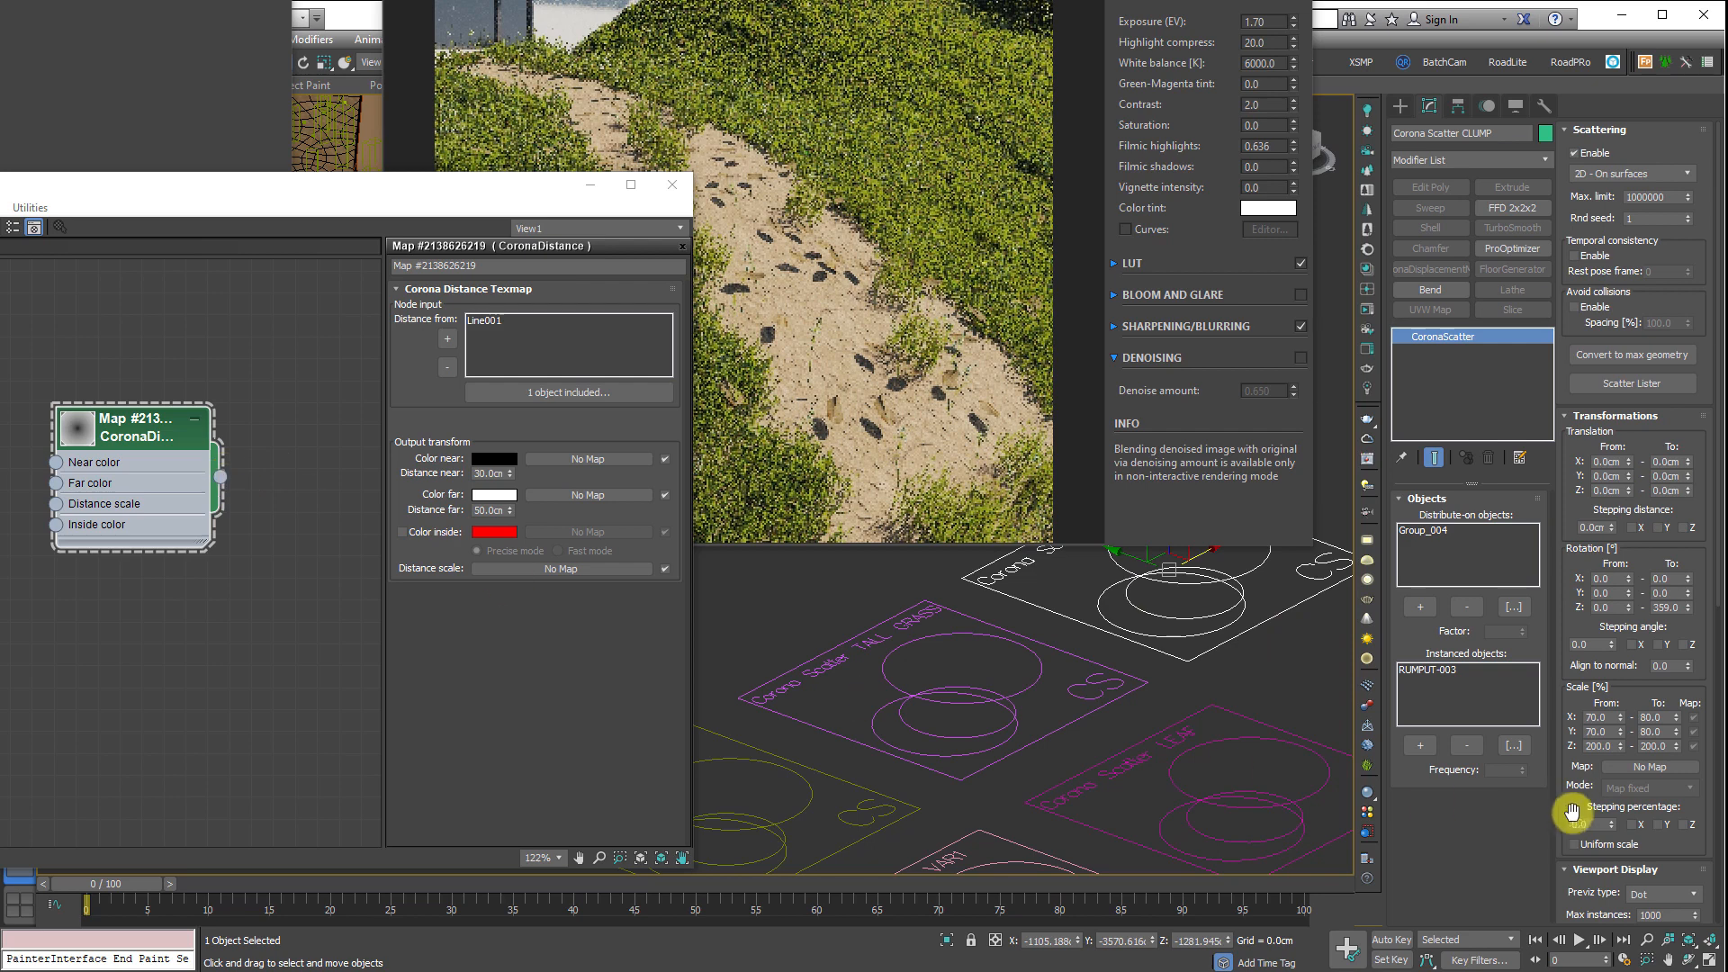
{"action": "scroll", "coordinate": [1580, 783], "scroll_direction": "down", "scroll_amount": 5}
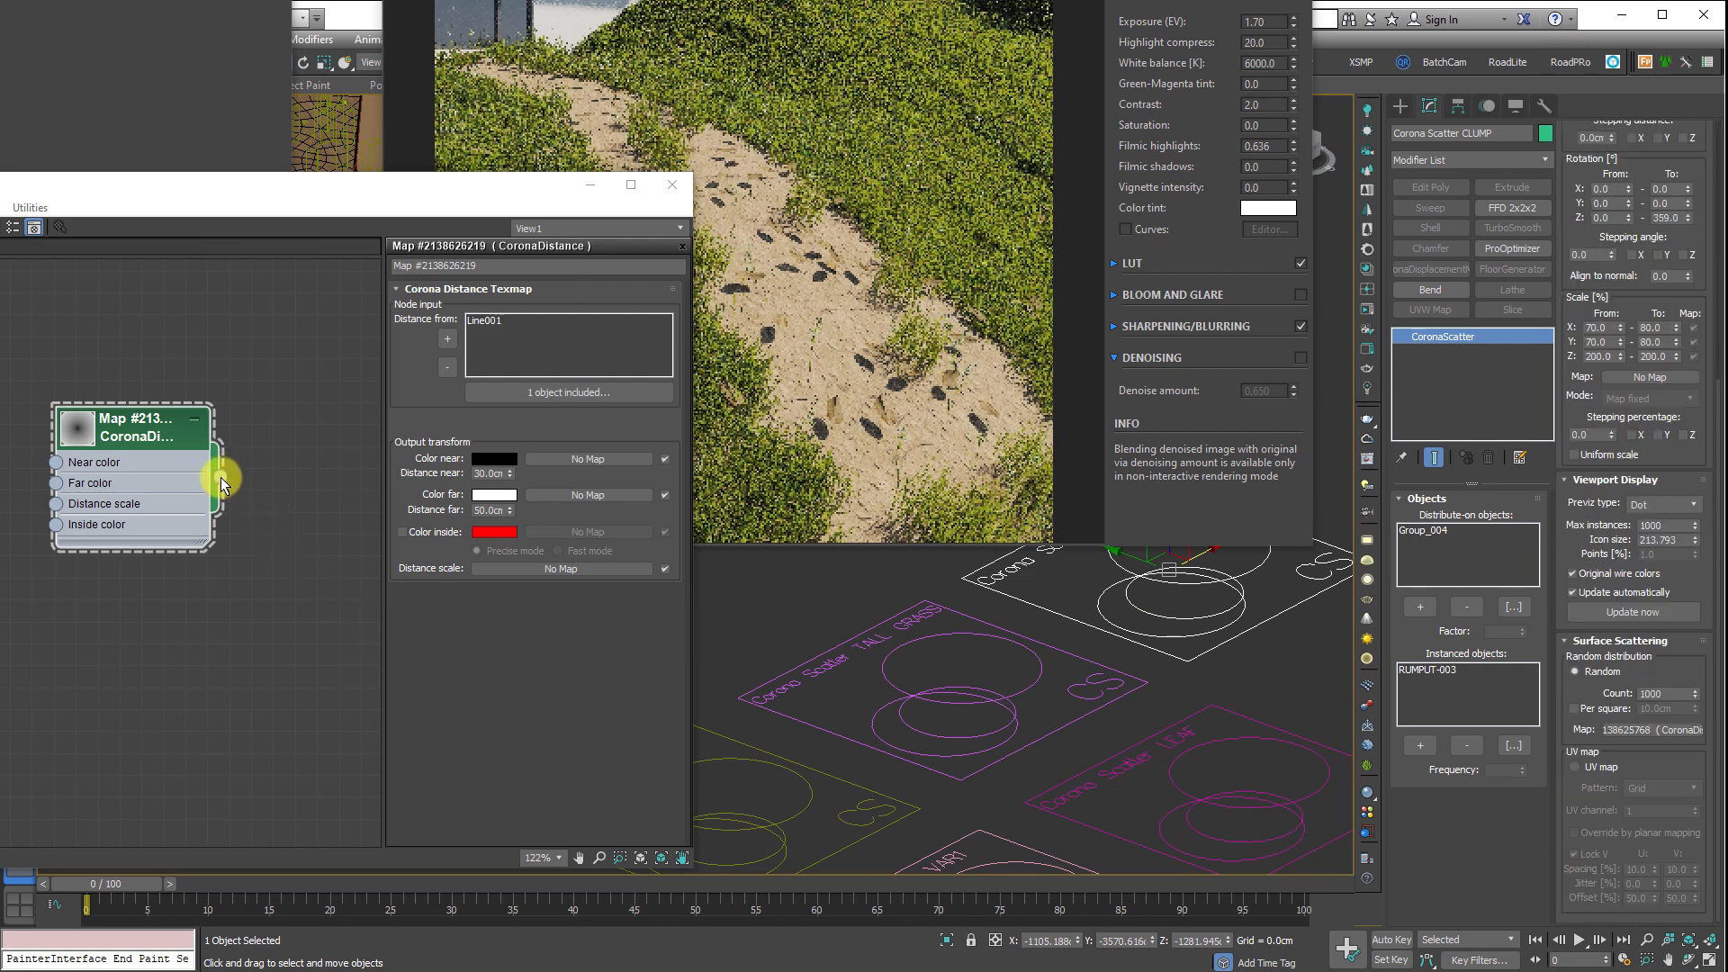
{"action": "left_click_drag", "start_coordinate": [219, 477], "coordinate": [1671, 750]}
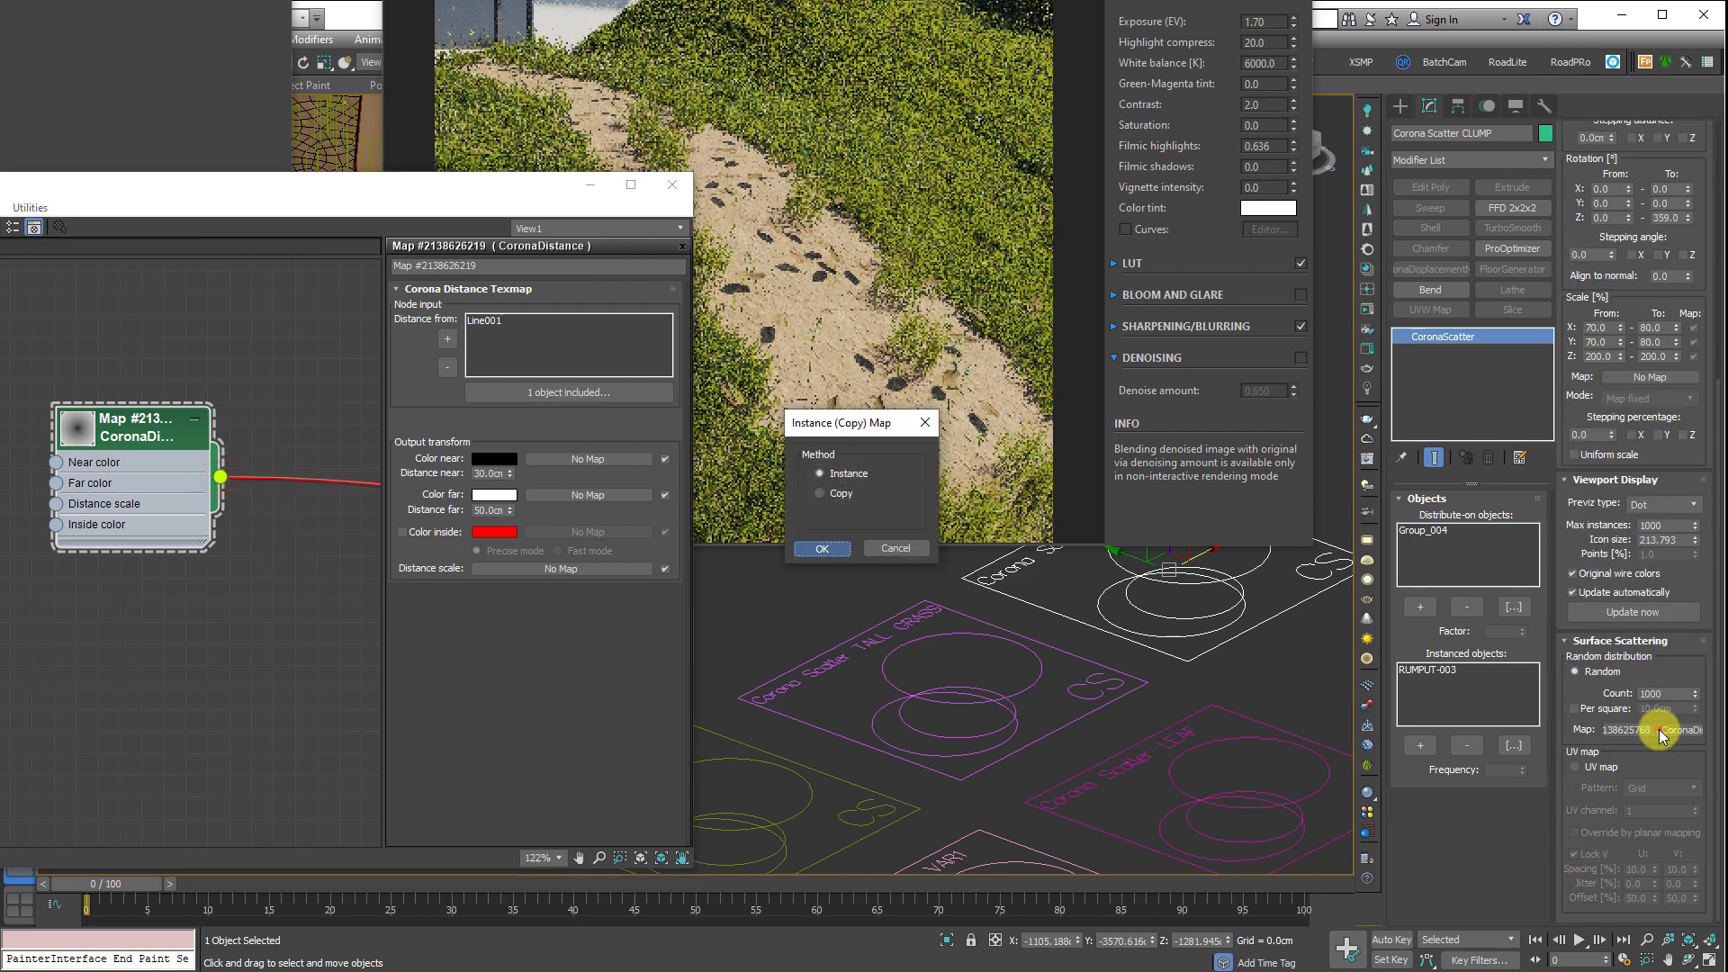
{"action": "left_click", "coordinate": [819, 543]}
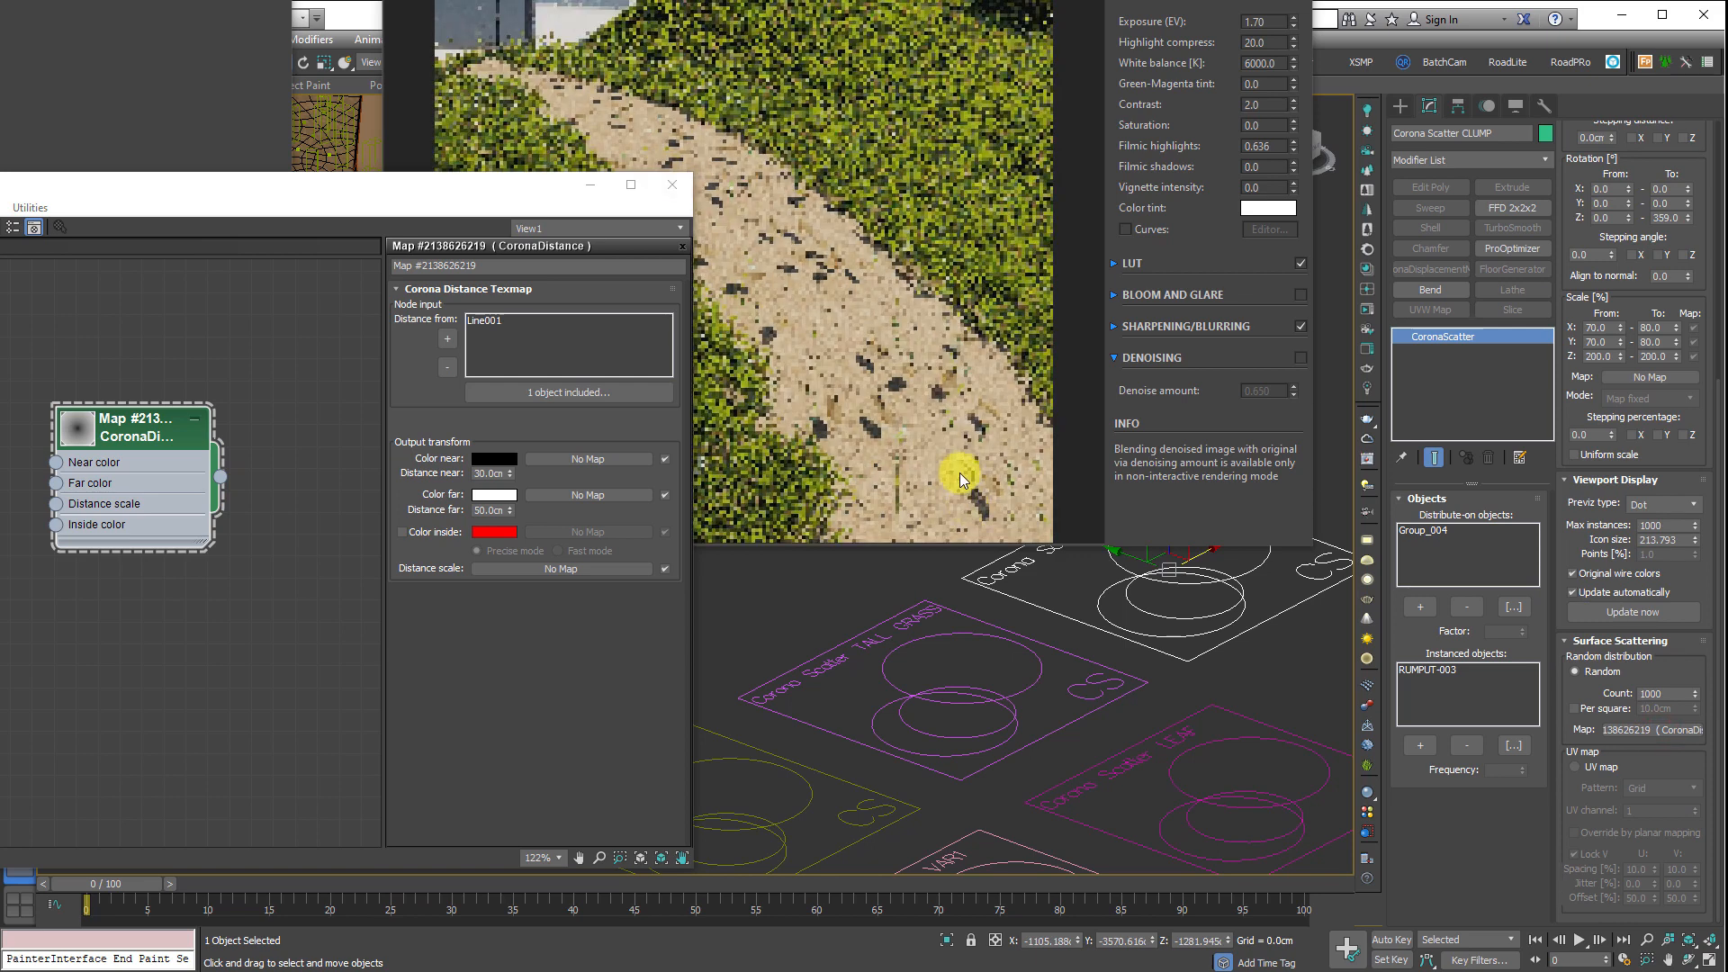
- Replace the surface scattering map of the Corona Scatter LEAF object with an instance of the CoronaDistance map
{"action": "middle_click_drag", "start_coordinate": [1109, 792], "coordinate": [1034, 687]}
{"action": "left_click_drag", "start_coordinate": [1236, 609], "coordinate": [1158, 687]}
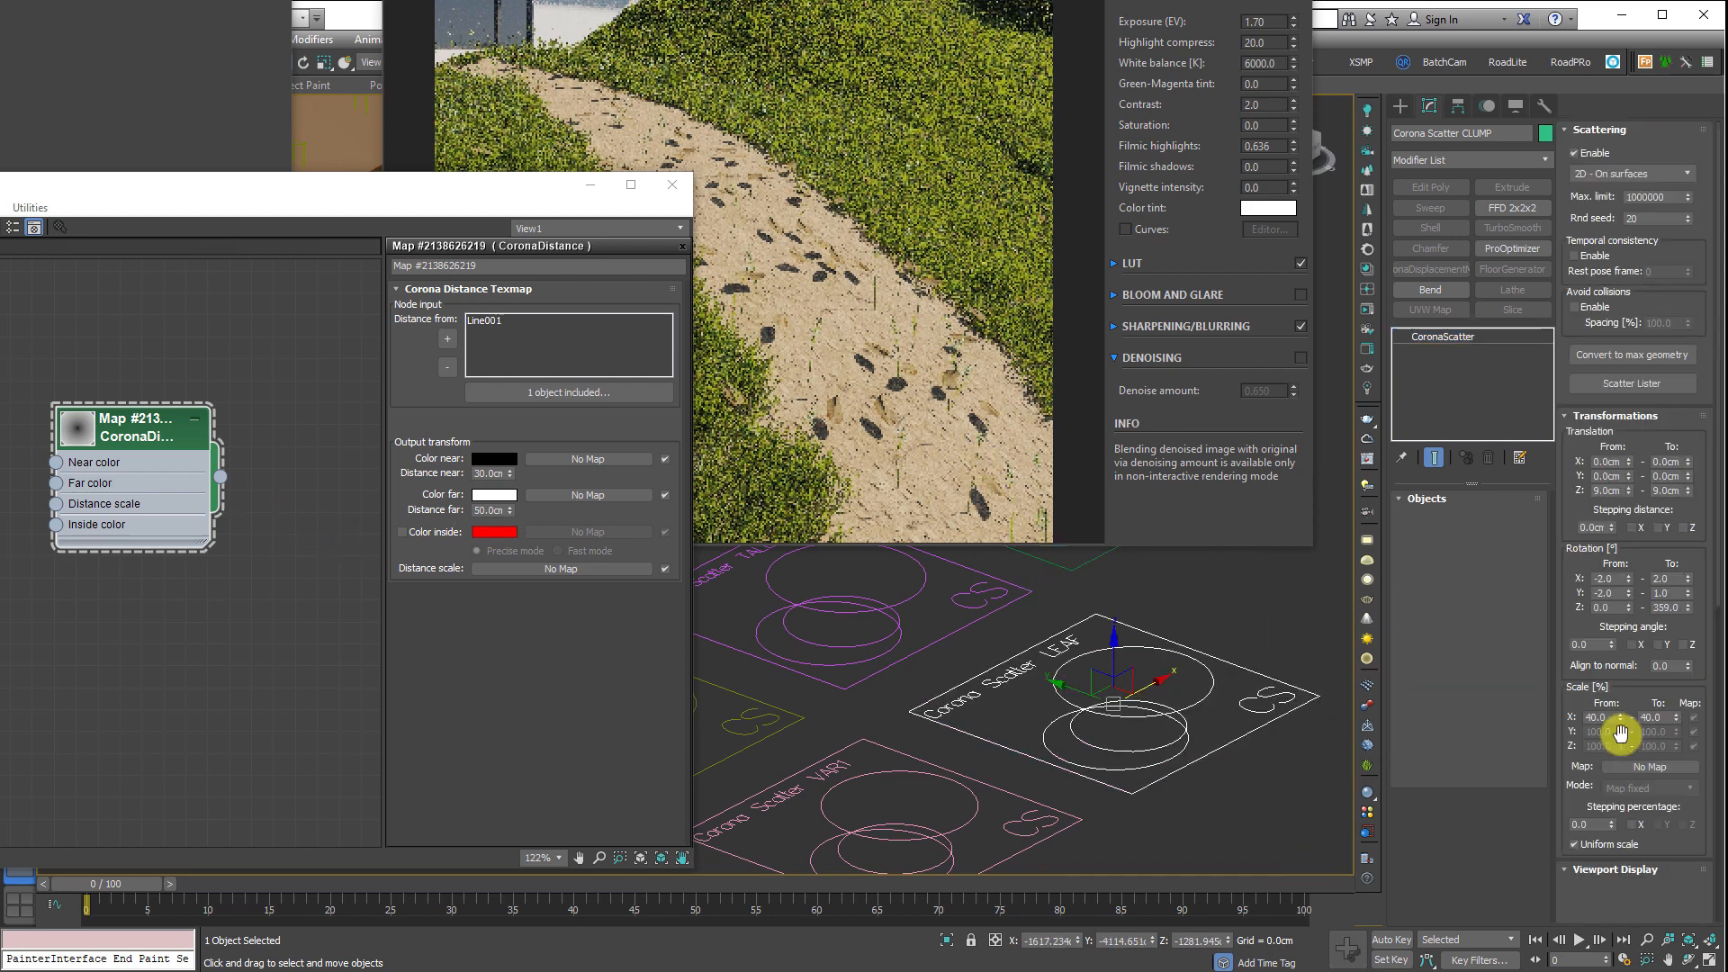
{"action": "left_click_drag", "start_coordinate": [1589, 792], "coordinate": [1593, 108]}
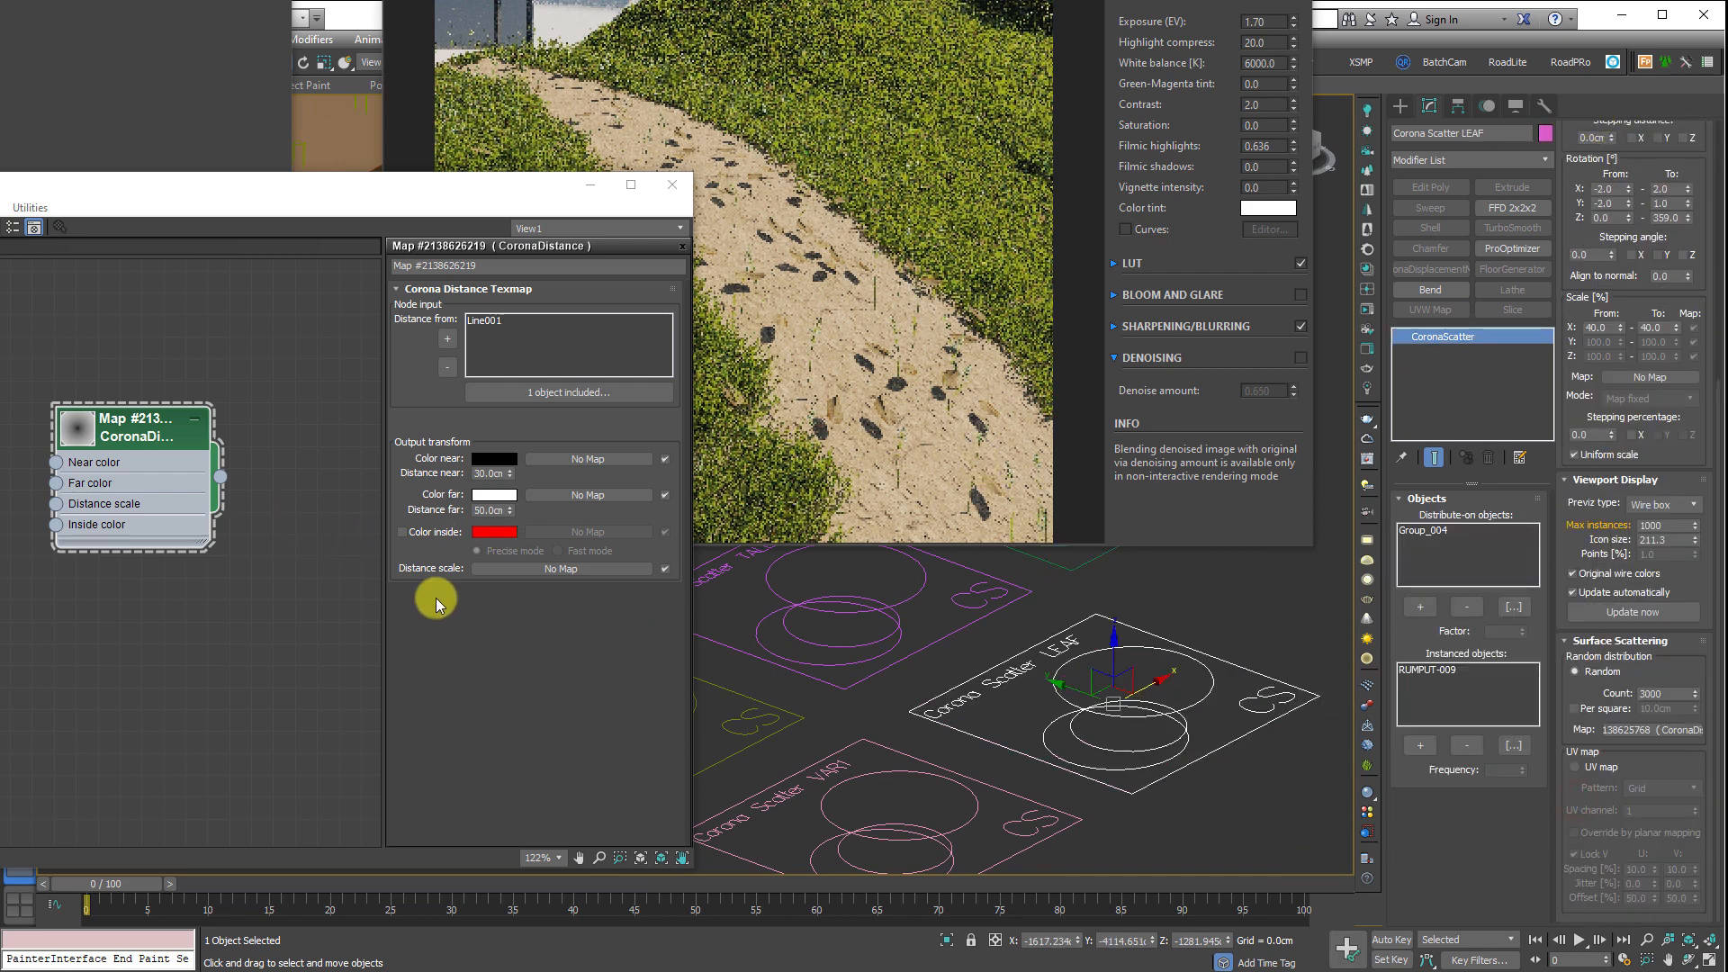
{"action": "left_click_drag", "start_coordinate": [221, 477], "coordinate": [1671, 725]}
{"action": "left_click", "coordinate": [821, 548]}
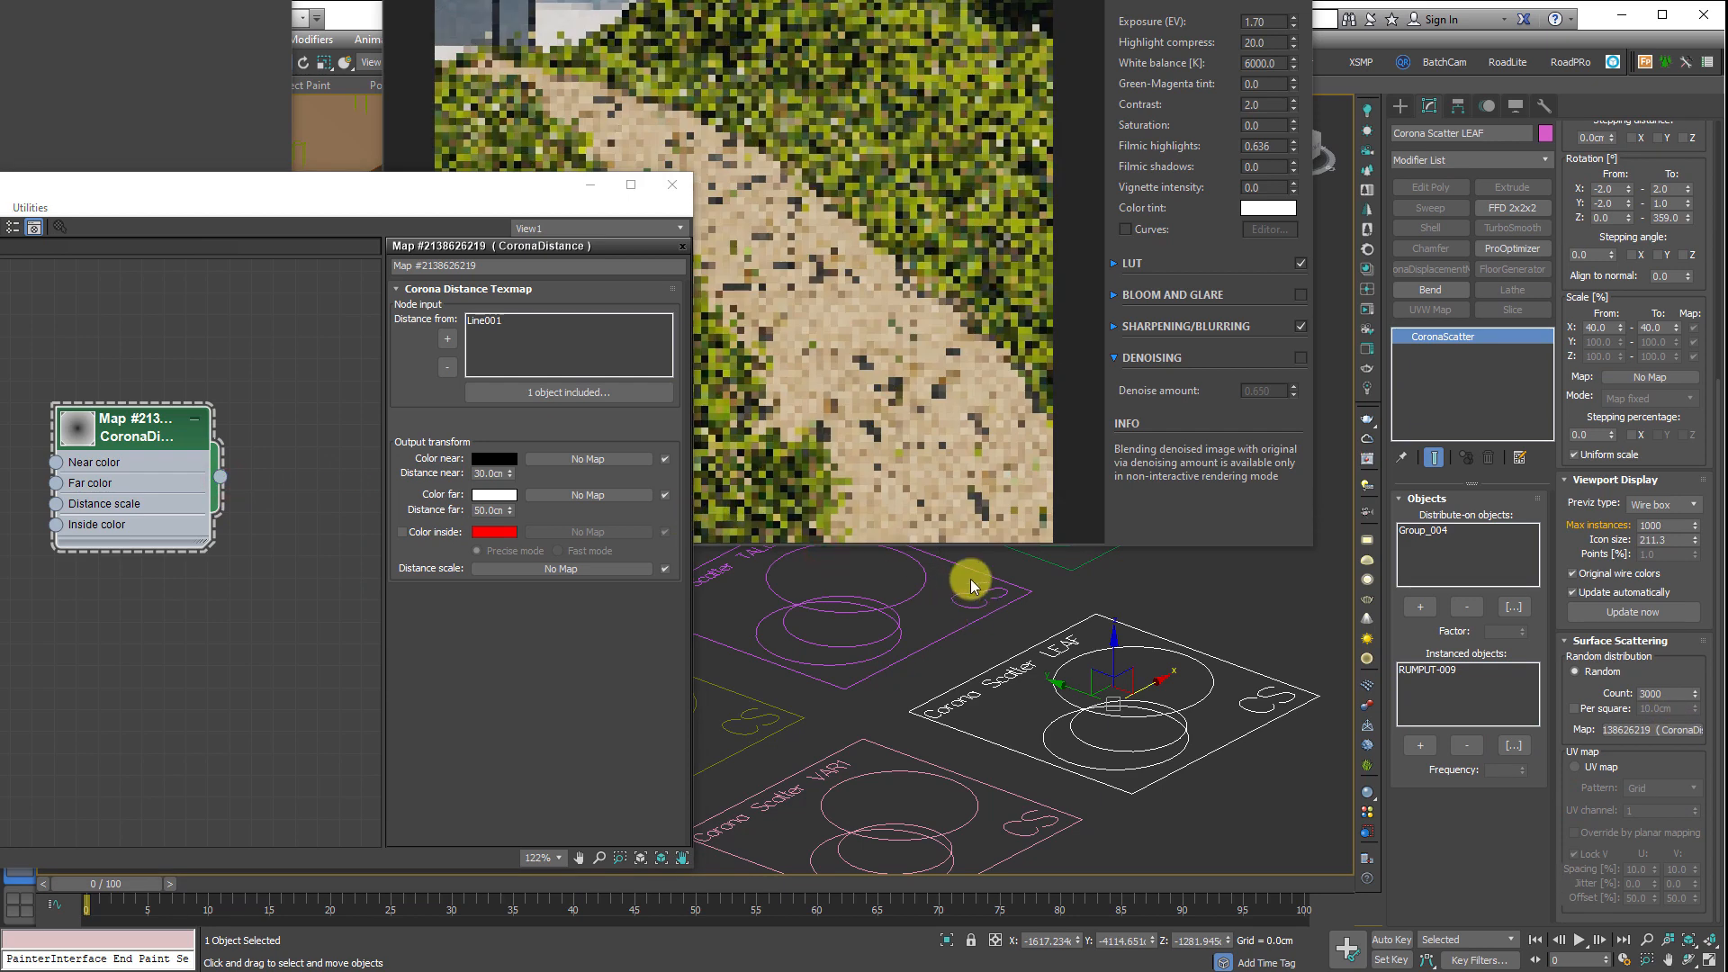
- Replace the surface scattering map of the Corona Scatter VAR1 object with an instance of the CoronaDistance map
{"action": "middle_click_drag", "start_coordinate": [991, 722], "coordinate": [1157, 616]}
{"action": "left_click", "coordinate": [893, 718]}
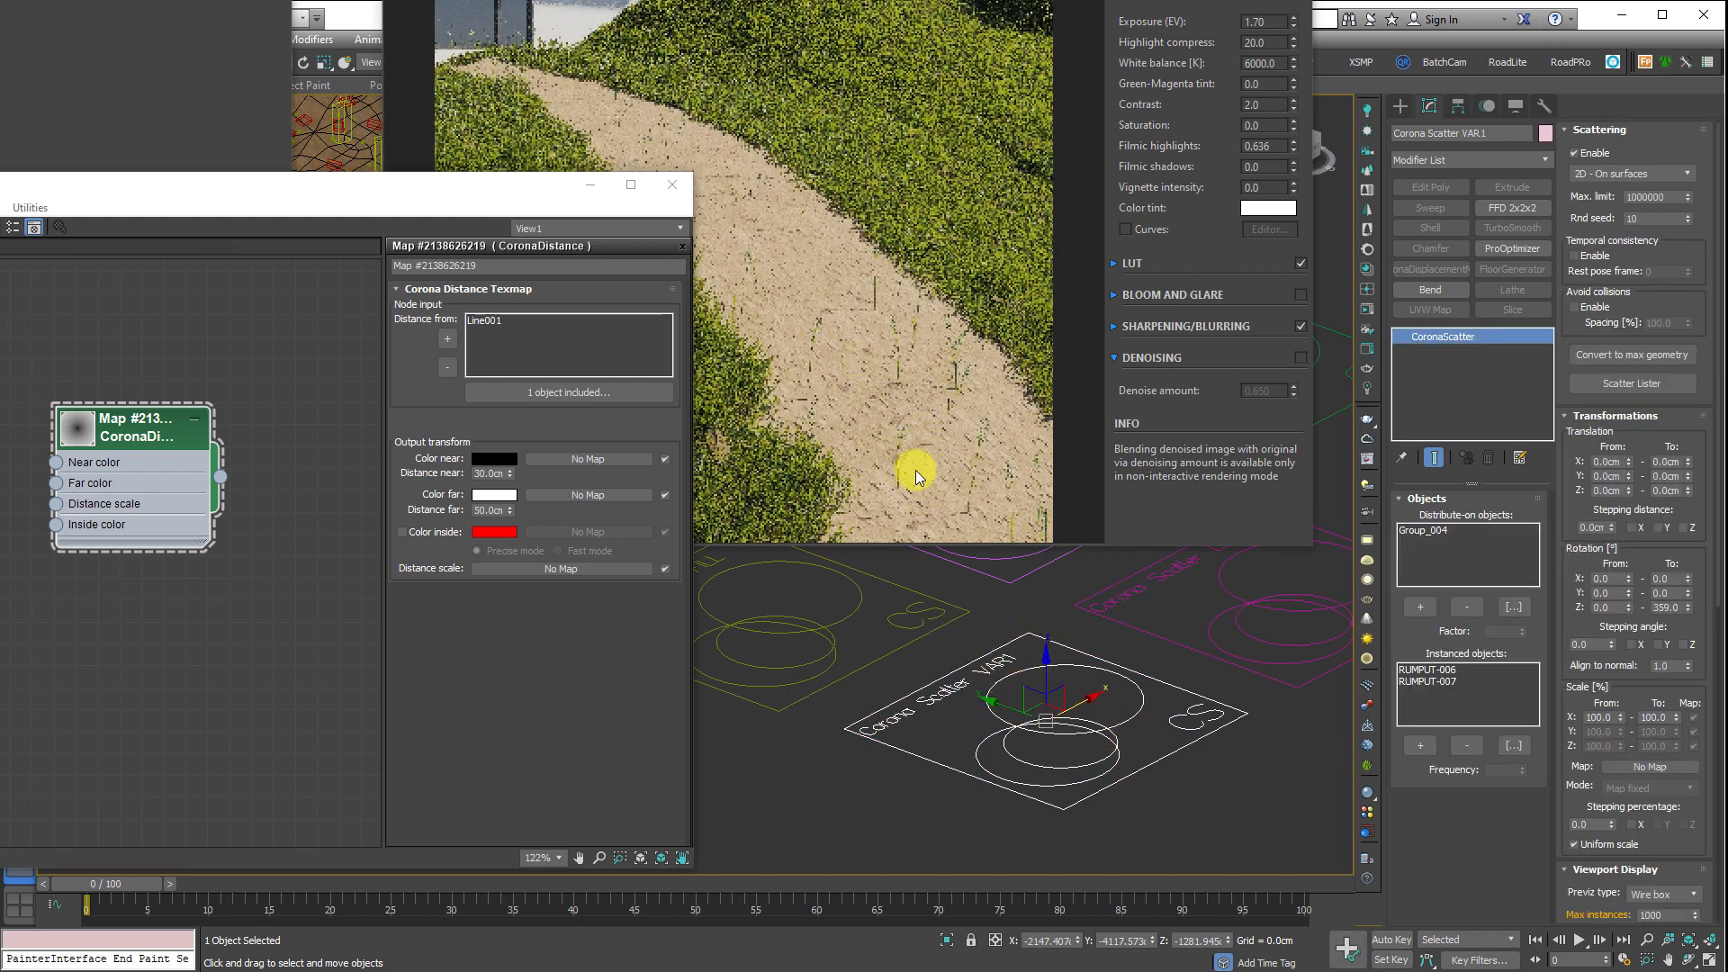
{"action": "scroll", "coordinate": [1571, 689], "scroll_direction": "down", "scroll_amount": 5}
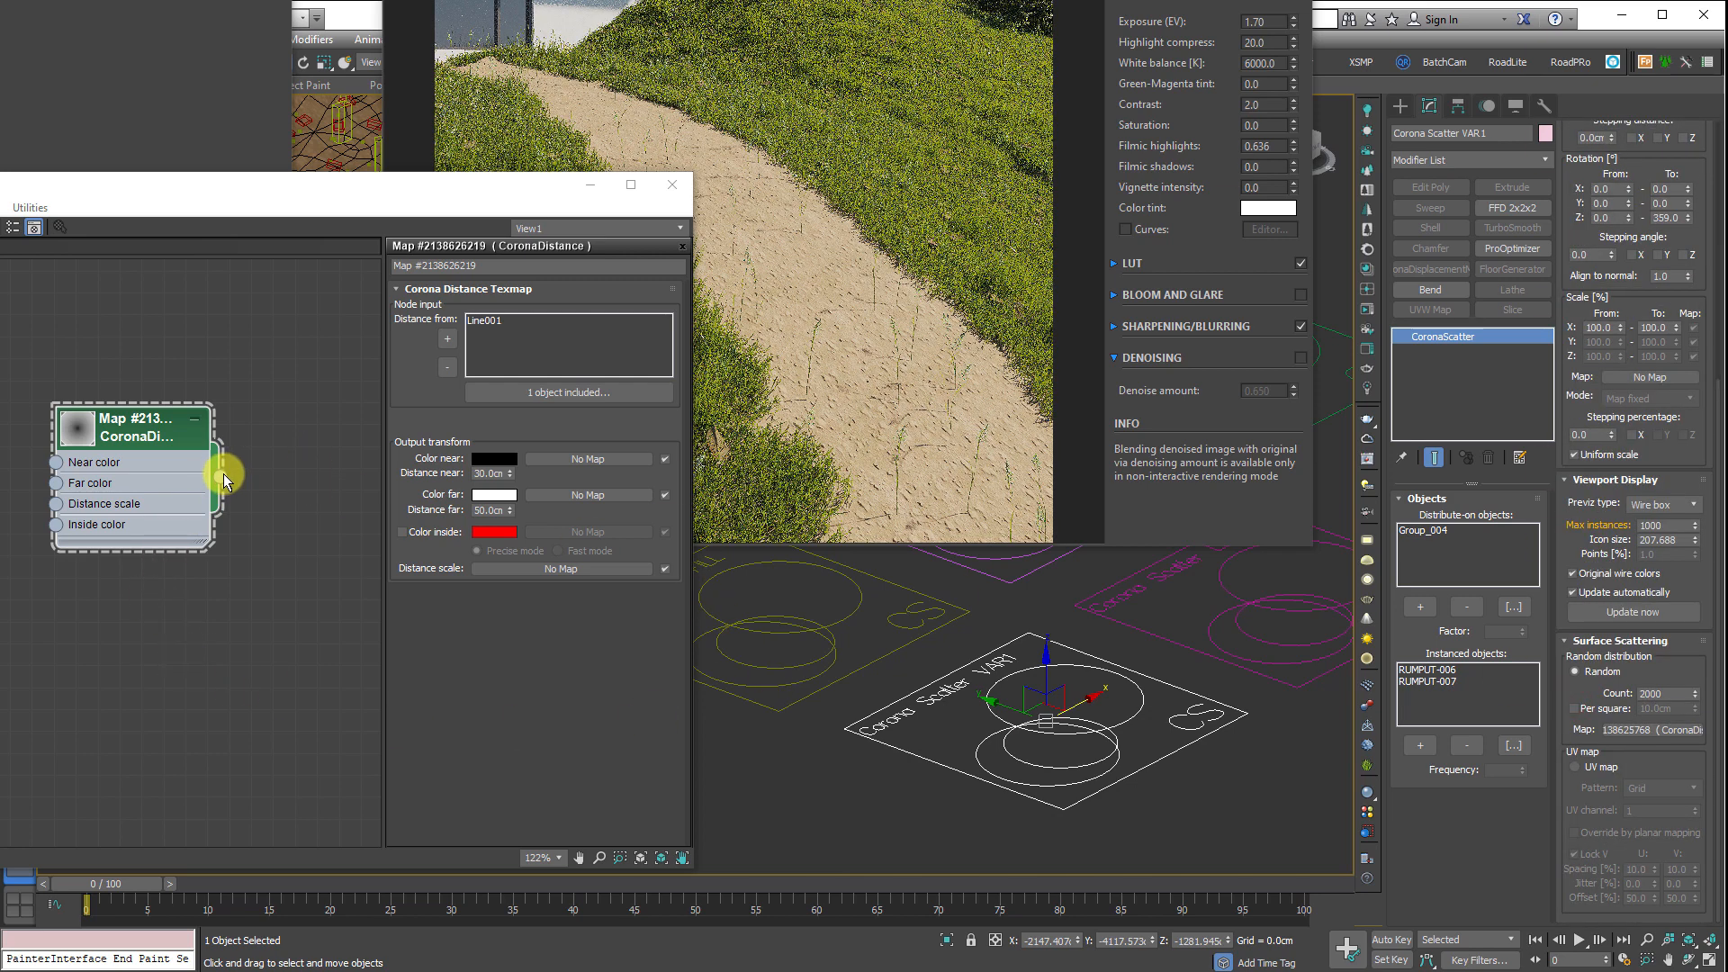
{"action": "left_click_drag", "start_coordinate": [221, 477], "coordinate": [822, 548]}
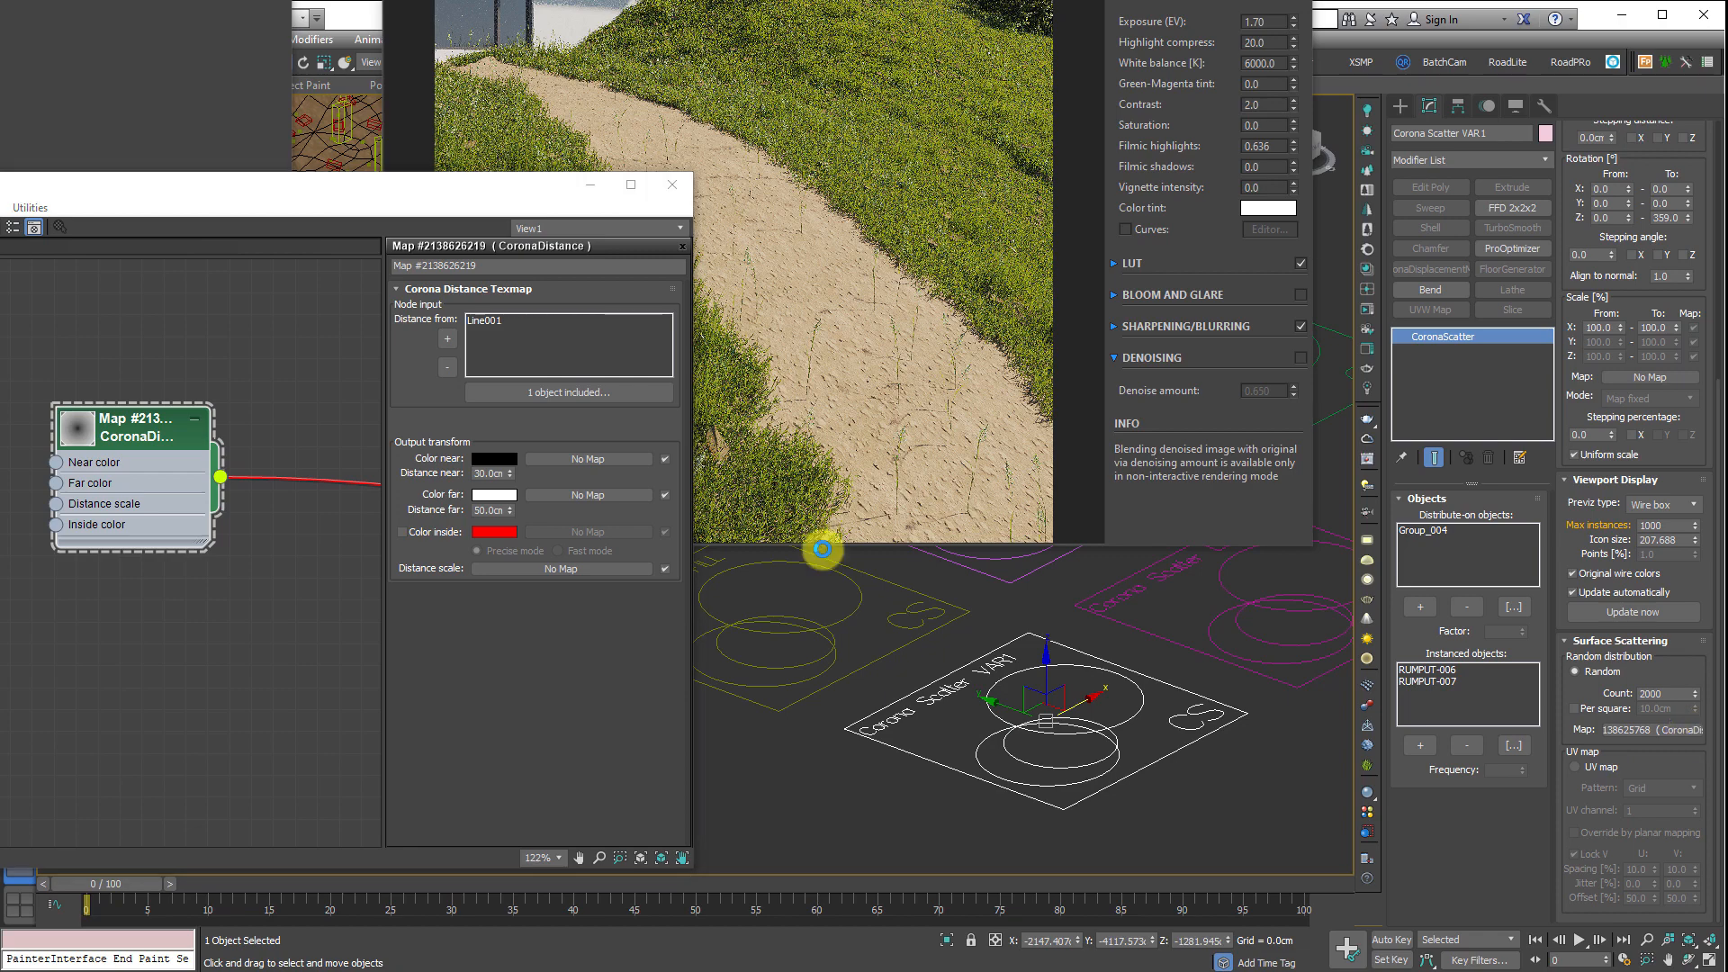
{"action": "left_click", "coordinate": [814, 547]}
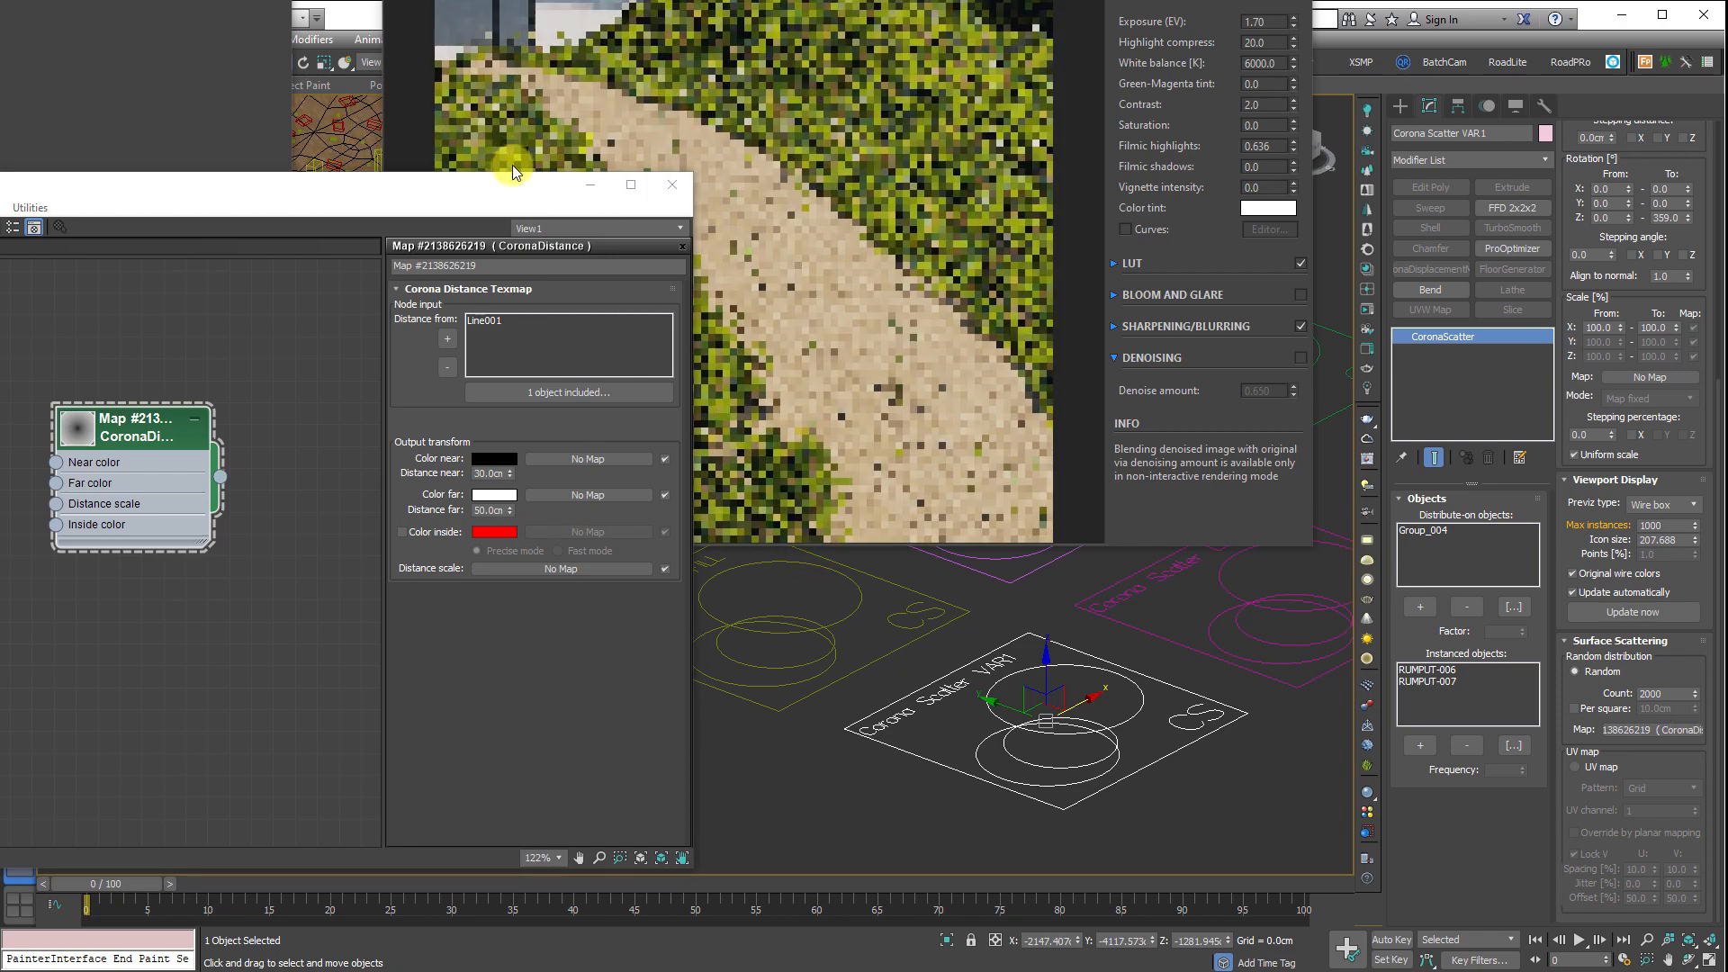
- Check the grass edges along the path in the interactive render, then clear the object selection and close the material editor
{"action": "left_click", "coordinate": [871, 225]}
{"action": "left_click_drag", "start_coordinate": [809, 0], "coordinate": [1002, 175]}
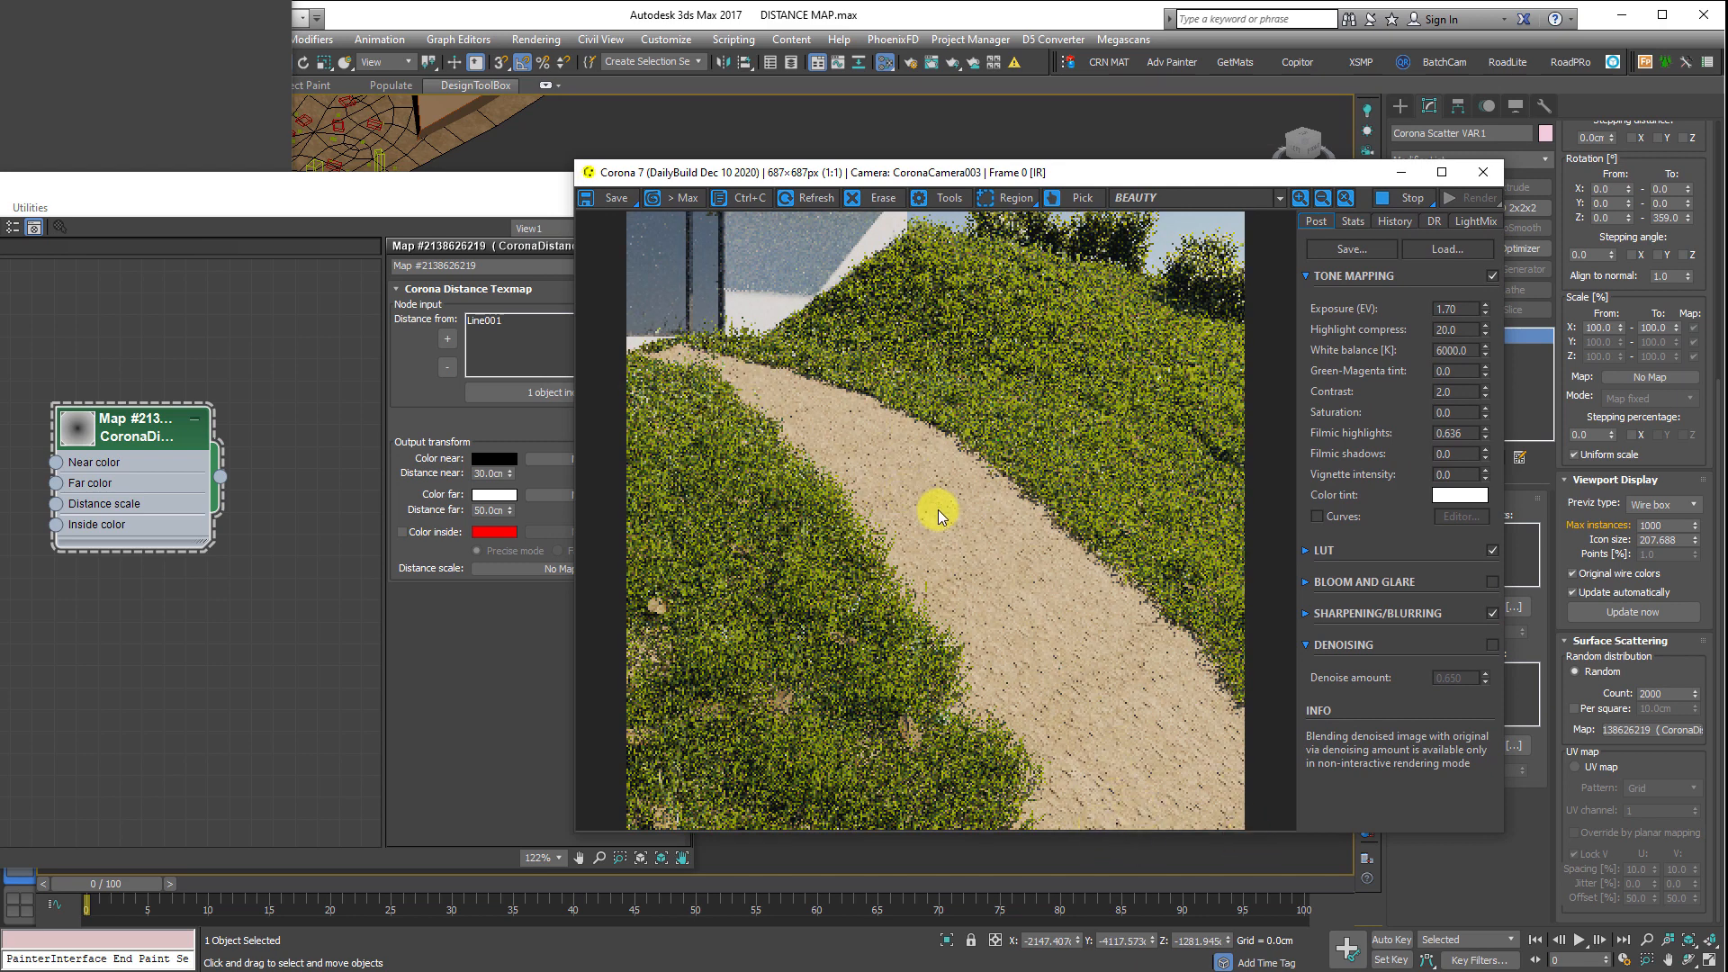
{"action": "left_click", "coordinate": [890, 126]}
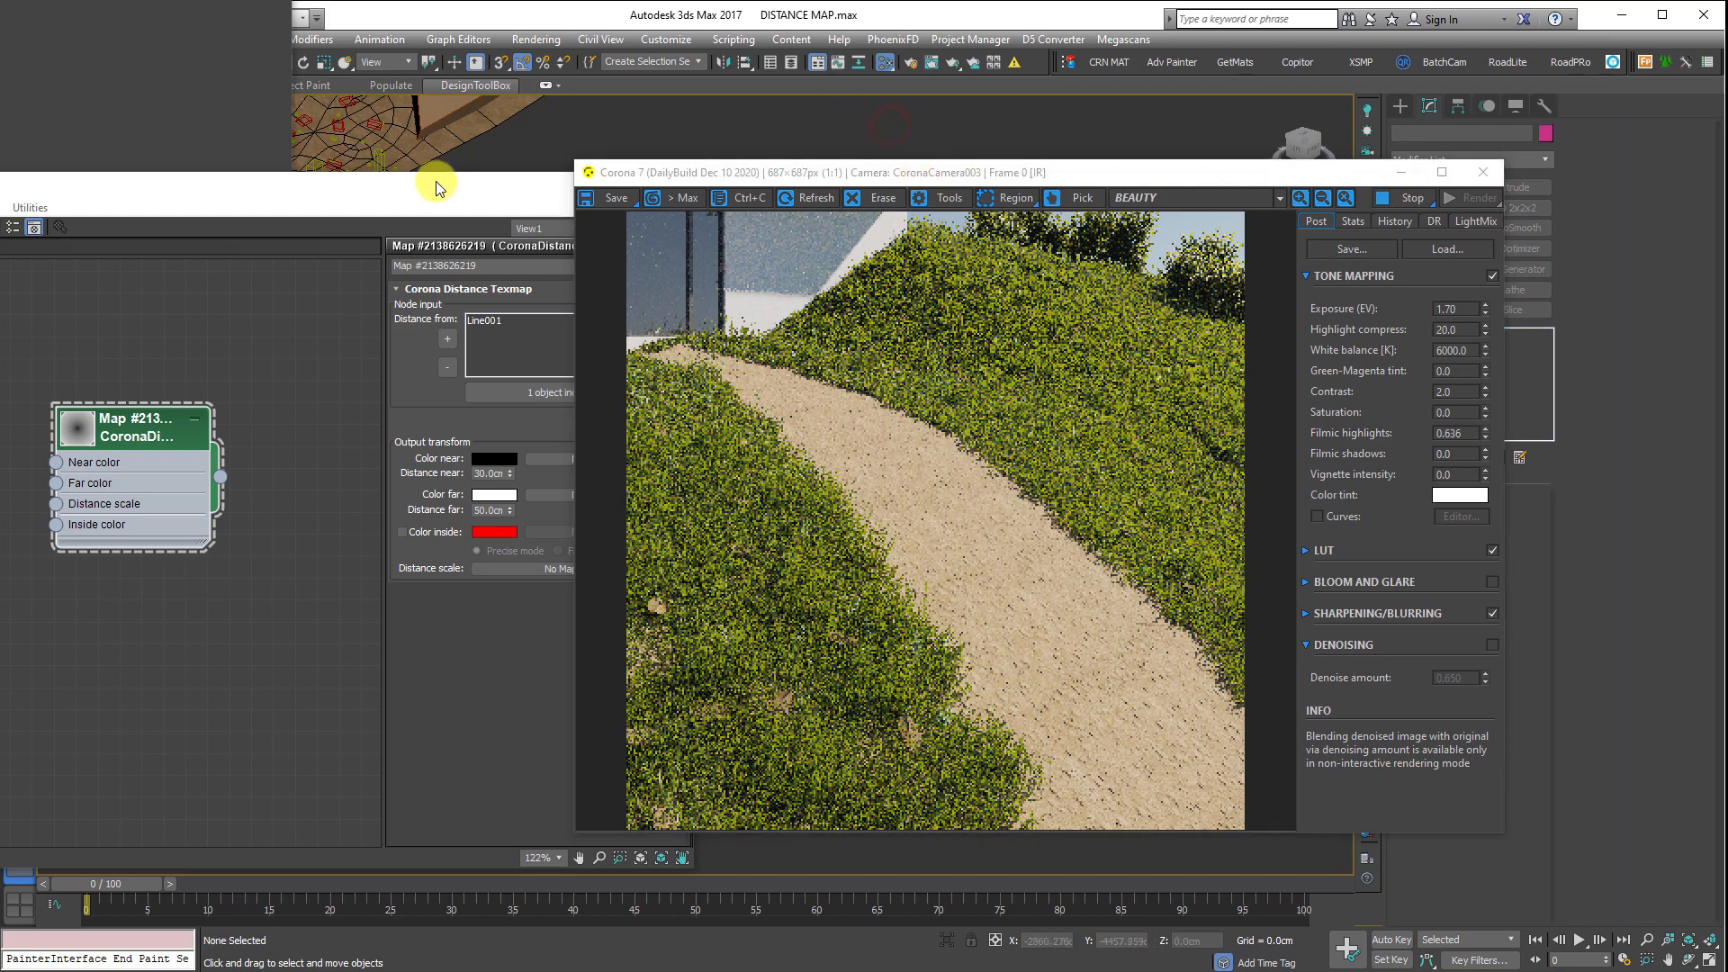
{"action": "left_click", "coordinate": [405, 191]}
{"action": "left_click", "coordinate": [672, 184]}
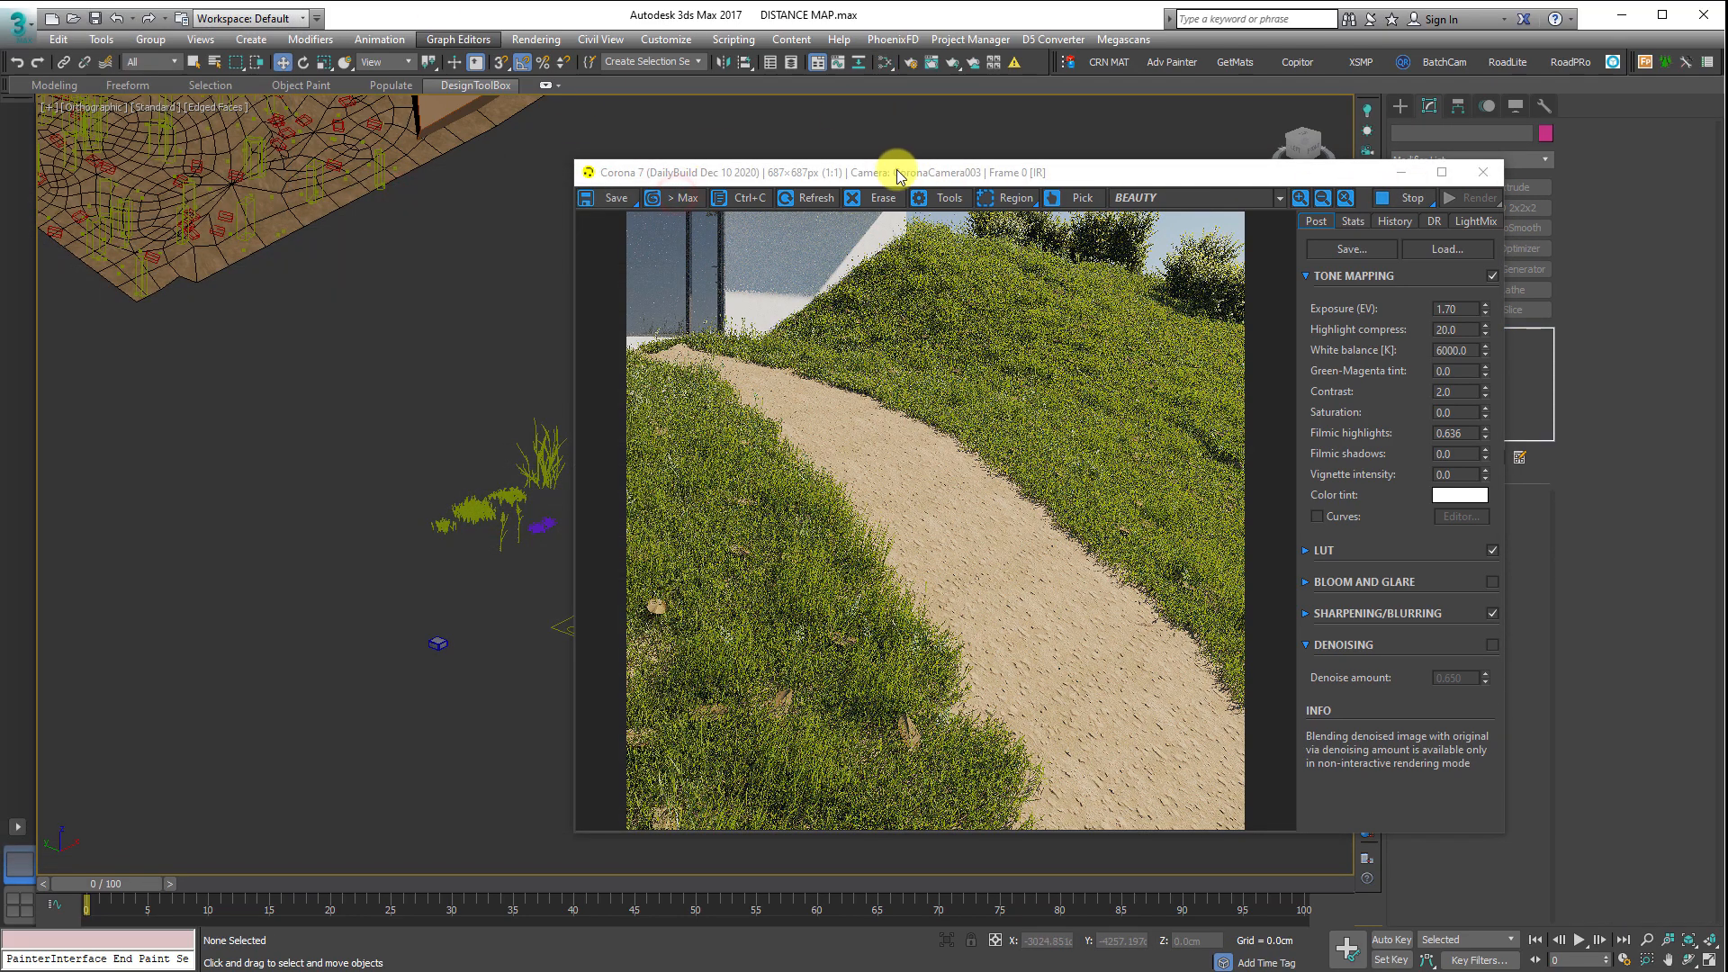
- Restore the multi-viewport layout and switch the camera view to CoronaCamera001 to render the whole house and path
{"action": "left_click_drag", "start_coordinate": [944, 173], "coordinate": [476, 132]}
{"action": "key", "text": "alt+w"}
{"action": "right_click", "coordinate": [1197, 660]}
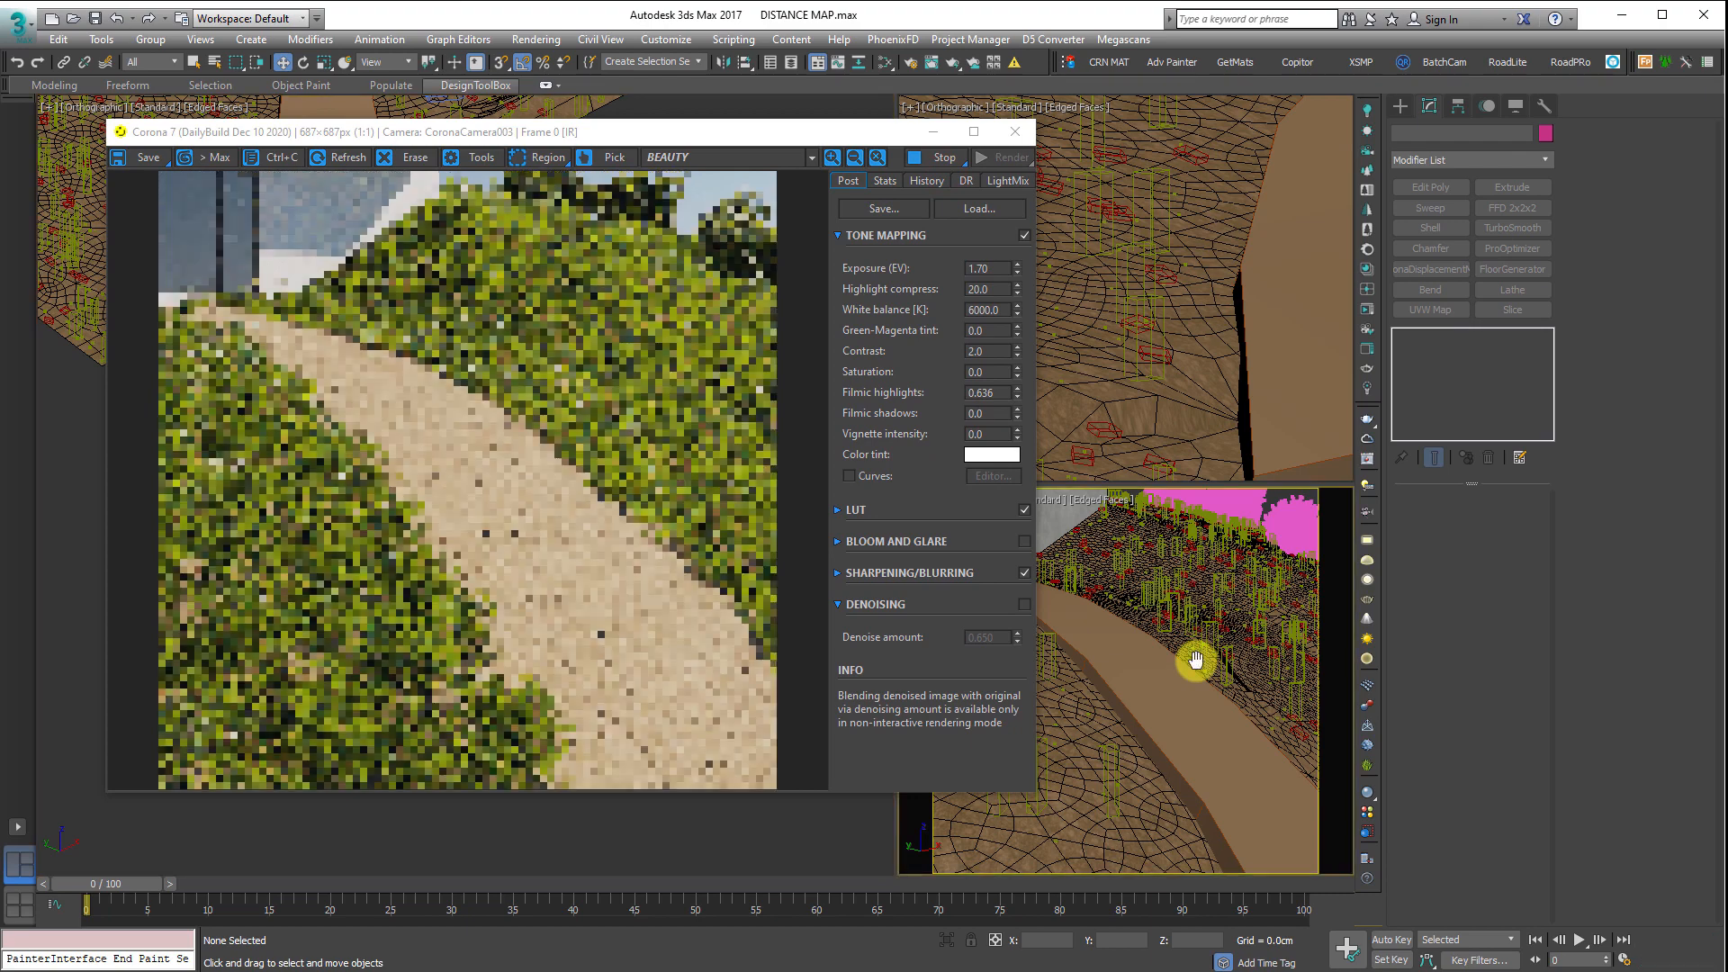
{"action": "key", "text": "c"}
{"action": "double_click", "coordinate": [838, 369]}
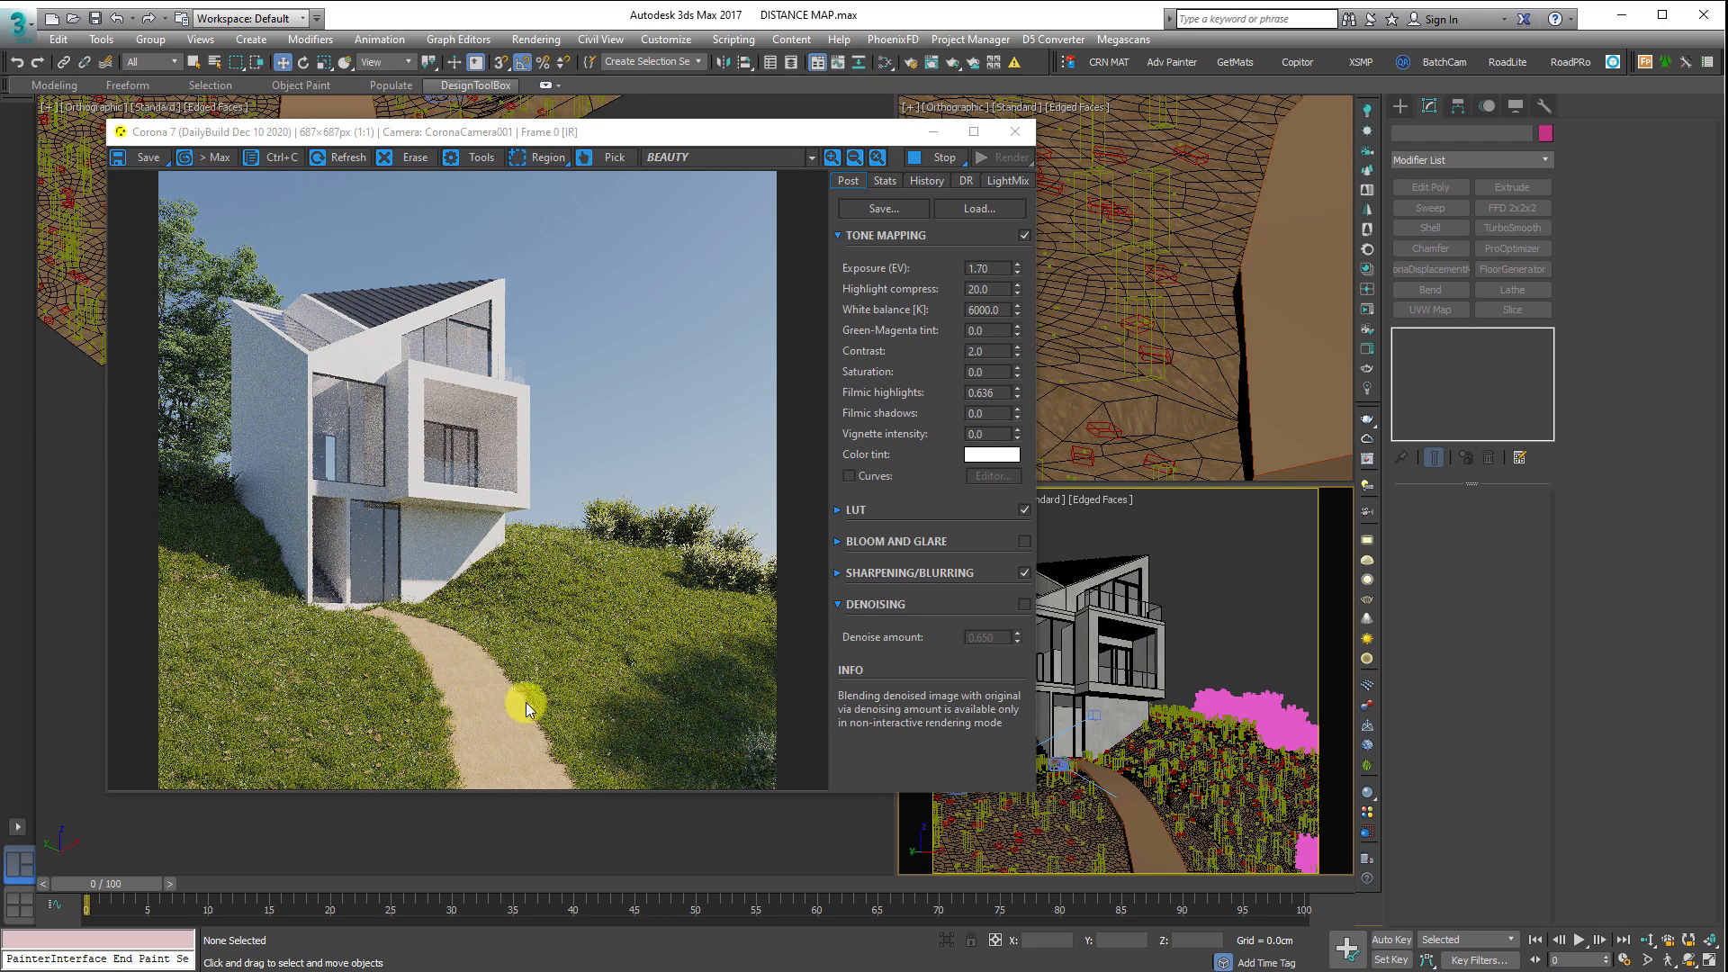
{"action": "left_click_drag", "start_coordinate": [673, 135], "coordinate": [972, 93]}
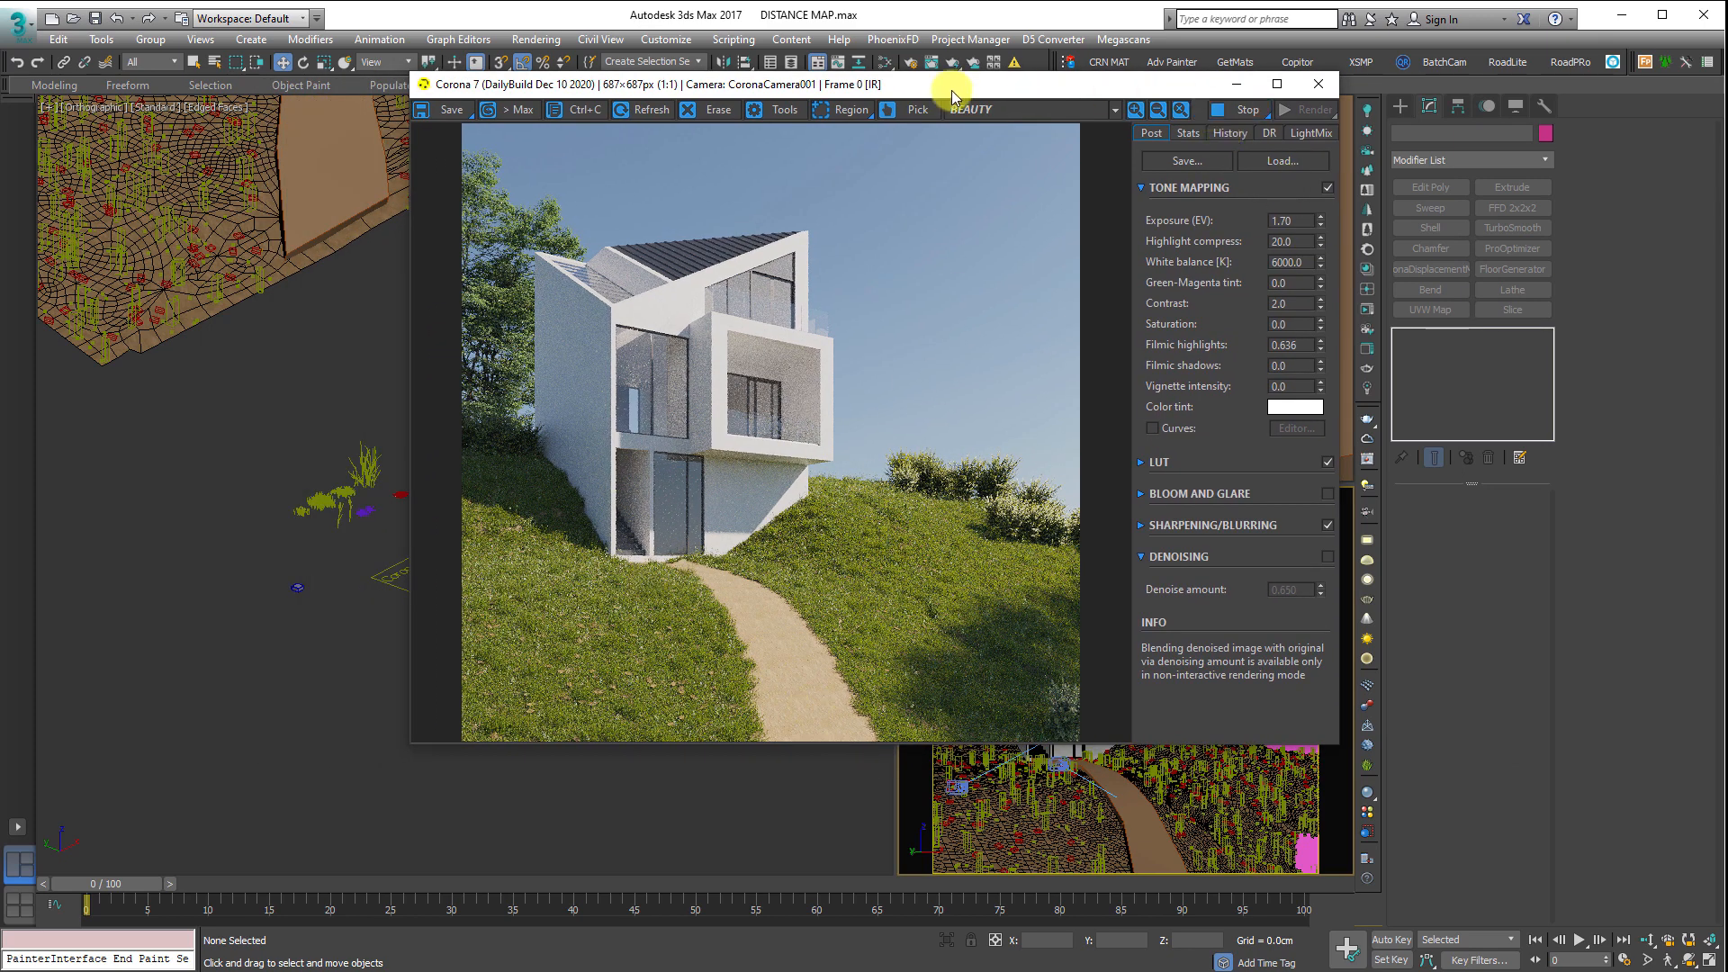
{"action": "left_click_drag", "start_coordinate": [894, 88], "coordinate": [910, 56]}
- Select the small granite box beside the source grass models and inspect it up close with the render window out of the way
{"action": "scroll", "coordinate": [336, 608], "scroll_direction": "up", "scroll_amount": 3}
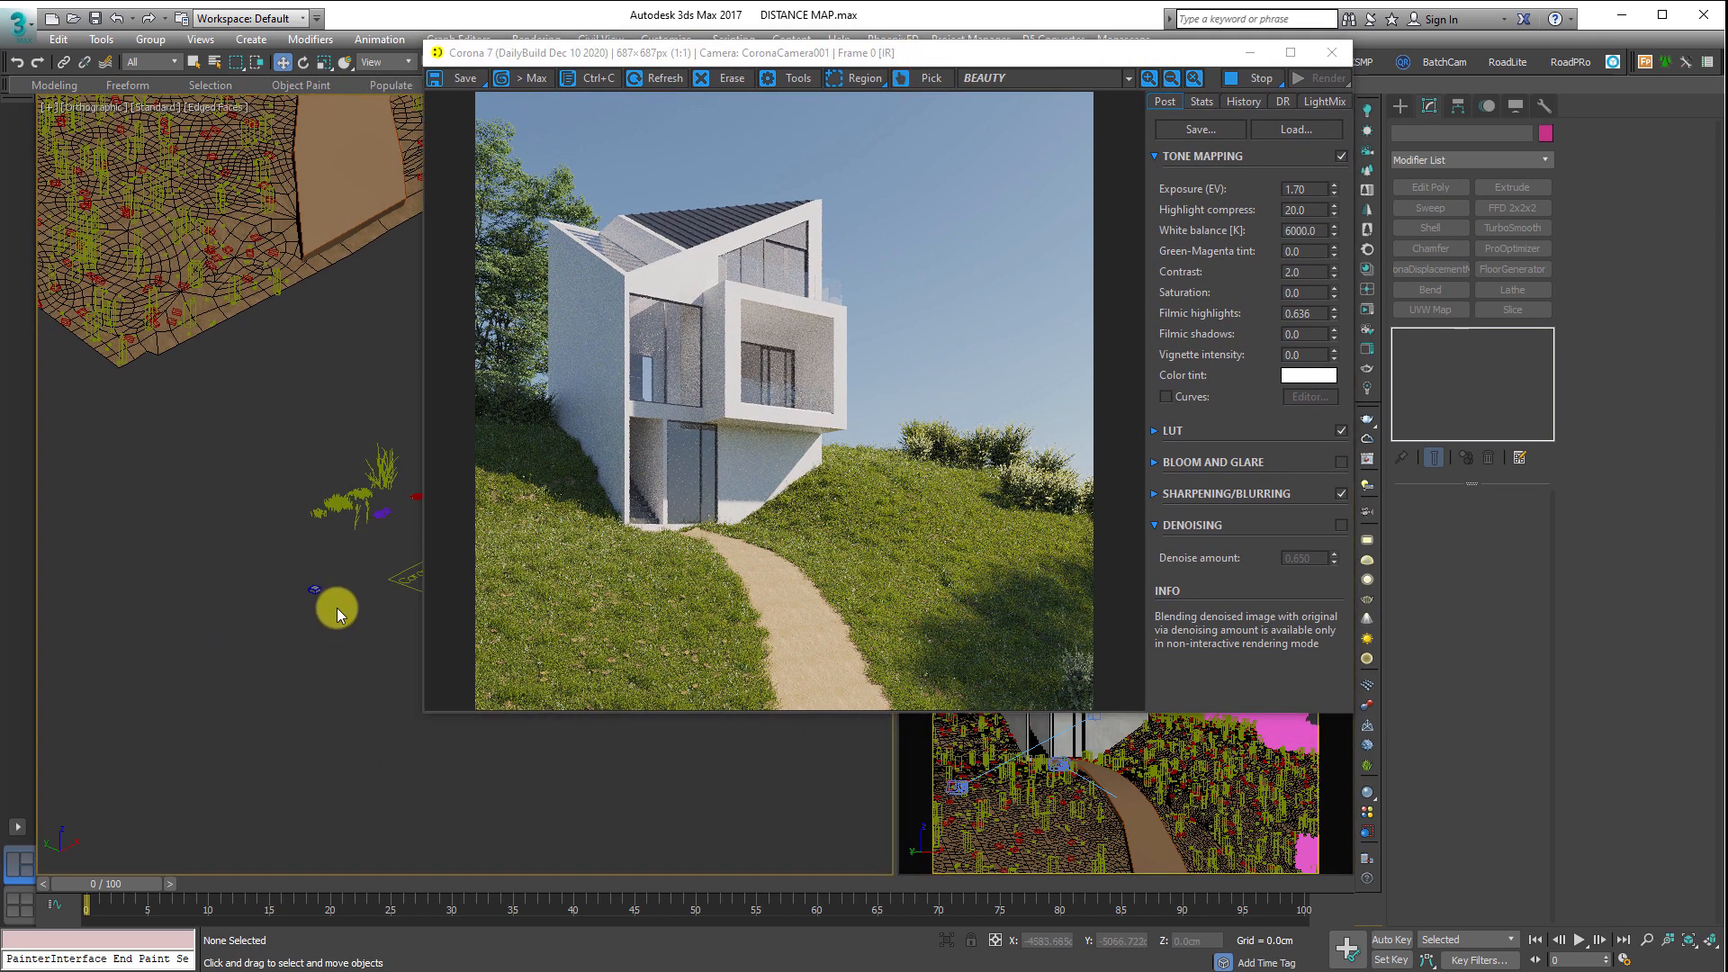
{"action": "scroll", "coordinate": [339, 664], "scroll_direction": "up", "scroll_amount": 2}
{"action": "middle_click_drag", "start_coordinate": [291, 585], "coordinate": [193, 753]}
{"action": "left_click", "coordinate": [333, 672]}
{"action": "scroll", "coordinate": [332, 675], "scroll_direction": "up", "scroll_amount": 4}
{"action": "scroll", "coordinate": [191, 733], "scroll_direction": "down", "scroll_amount": 2}
{"action": "scroll", "coordinate": [191, 733], "scroll_direction": "down", "scroll_amount": 5}
{"action": "middle_click_drag", "start_coordinate": [194, 753], "coordinate": [162, 661]}
{"action": "scroll", "coordinate": [257, 676], "scroll_direction": "up", "scroll_amount": 6}
{"action": "scroll", "coordinate": [220, 630], "scroll_direction": "up", "scroll_amount": 4}
{"action": "middle_click_drag", "start_coordinate": [270, 694], "coordinate": [309, 496]}
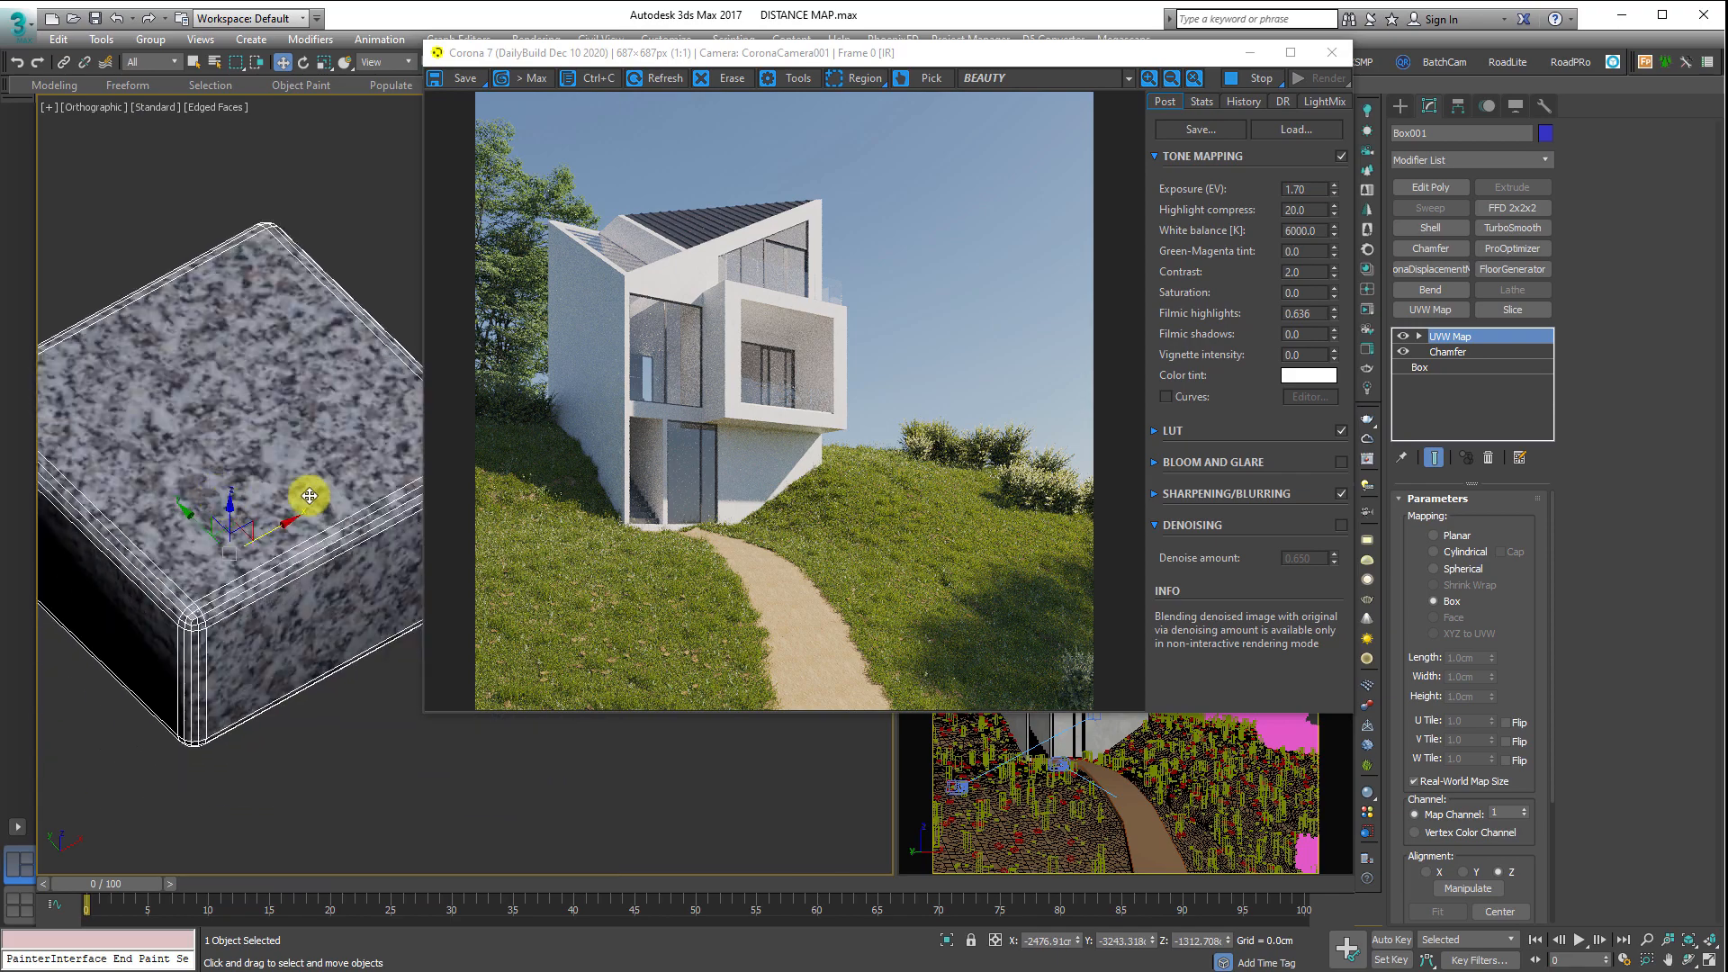
{"action": "left_click_drag", "start_coordinate": [703, 54], "coordinate": [1724, 115]}
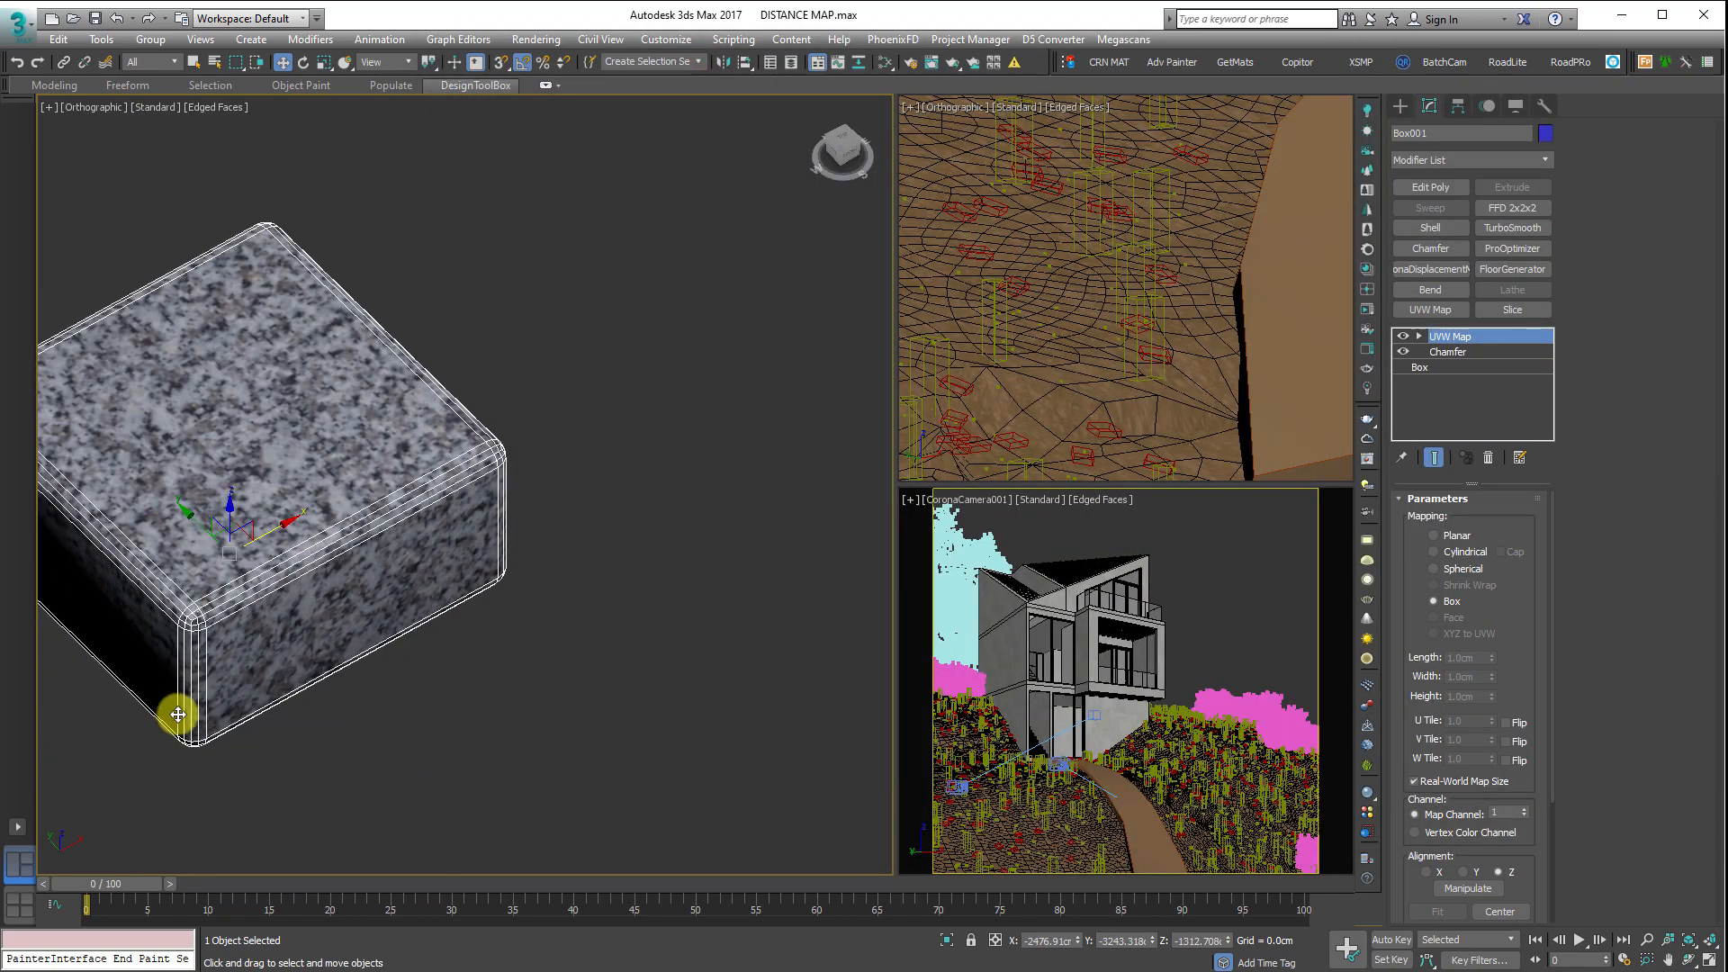
{"action": "scroll", "coordinate": [640, 505], "scroll_direction": "up", "scroll_amount": 5}
{"action": "scroll", "coordinate": [586, 556], "scroll_direction": "down", "scroll_amount": 5}
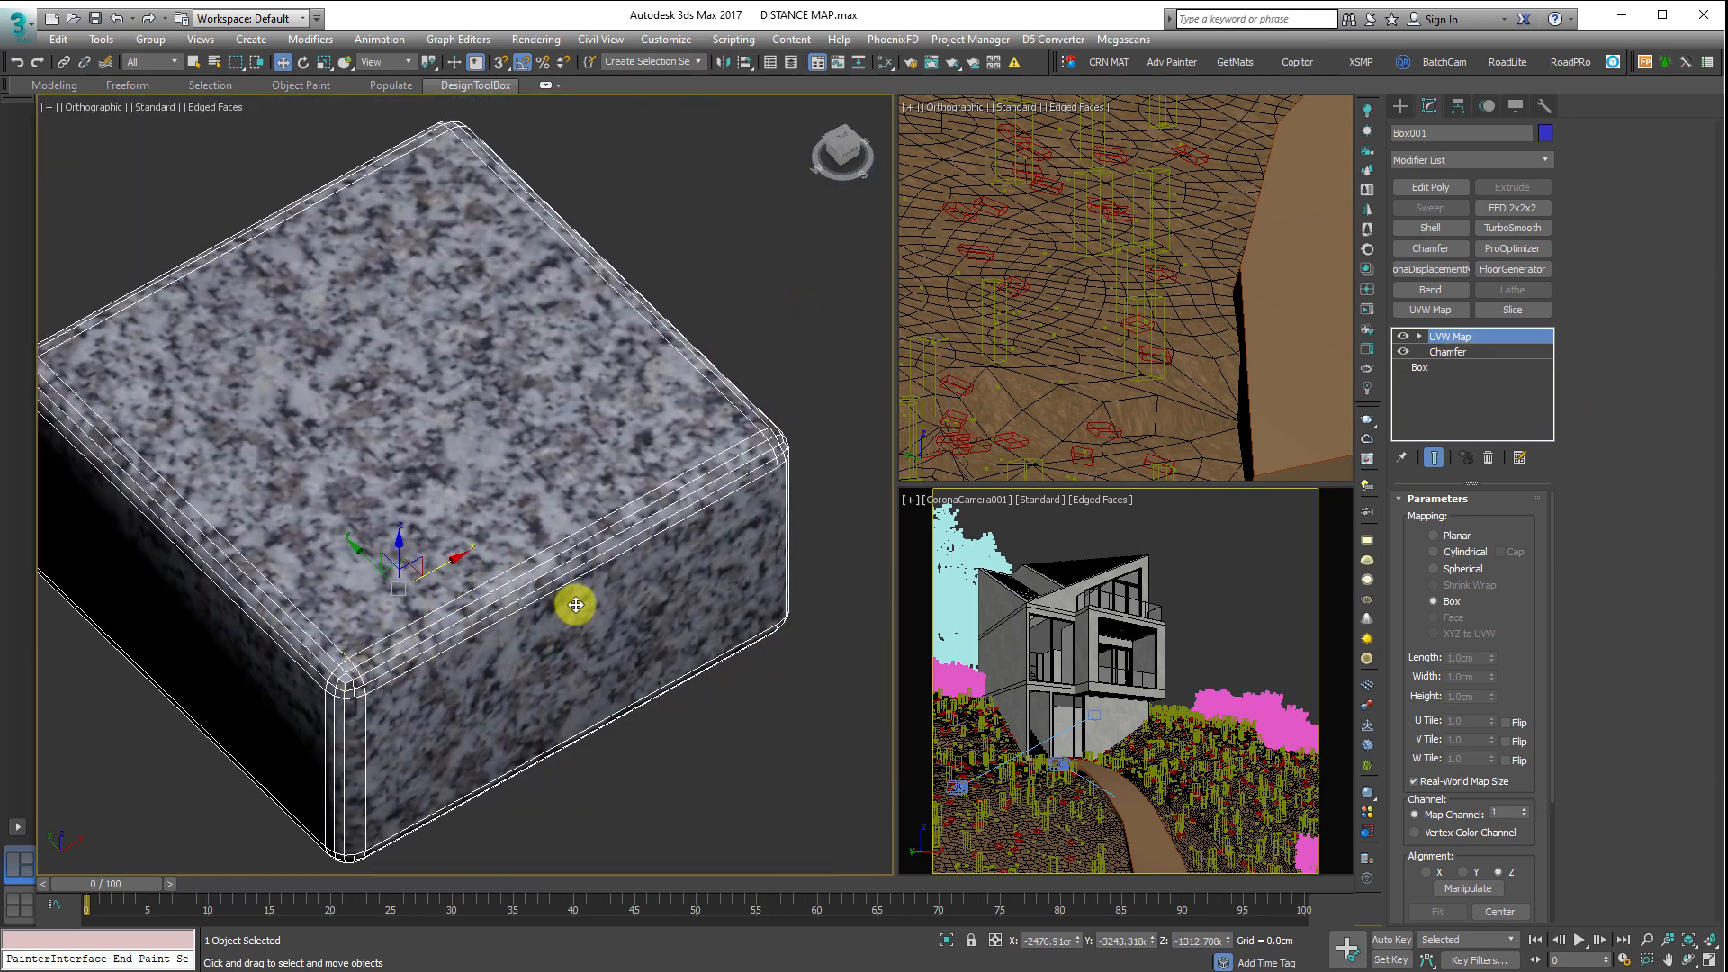
- Load the granite box's material into the Slate Material Editor and lay out its map network for editing
{"action": "key", "text": "m"}
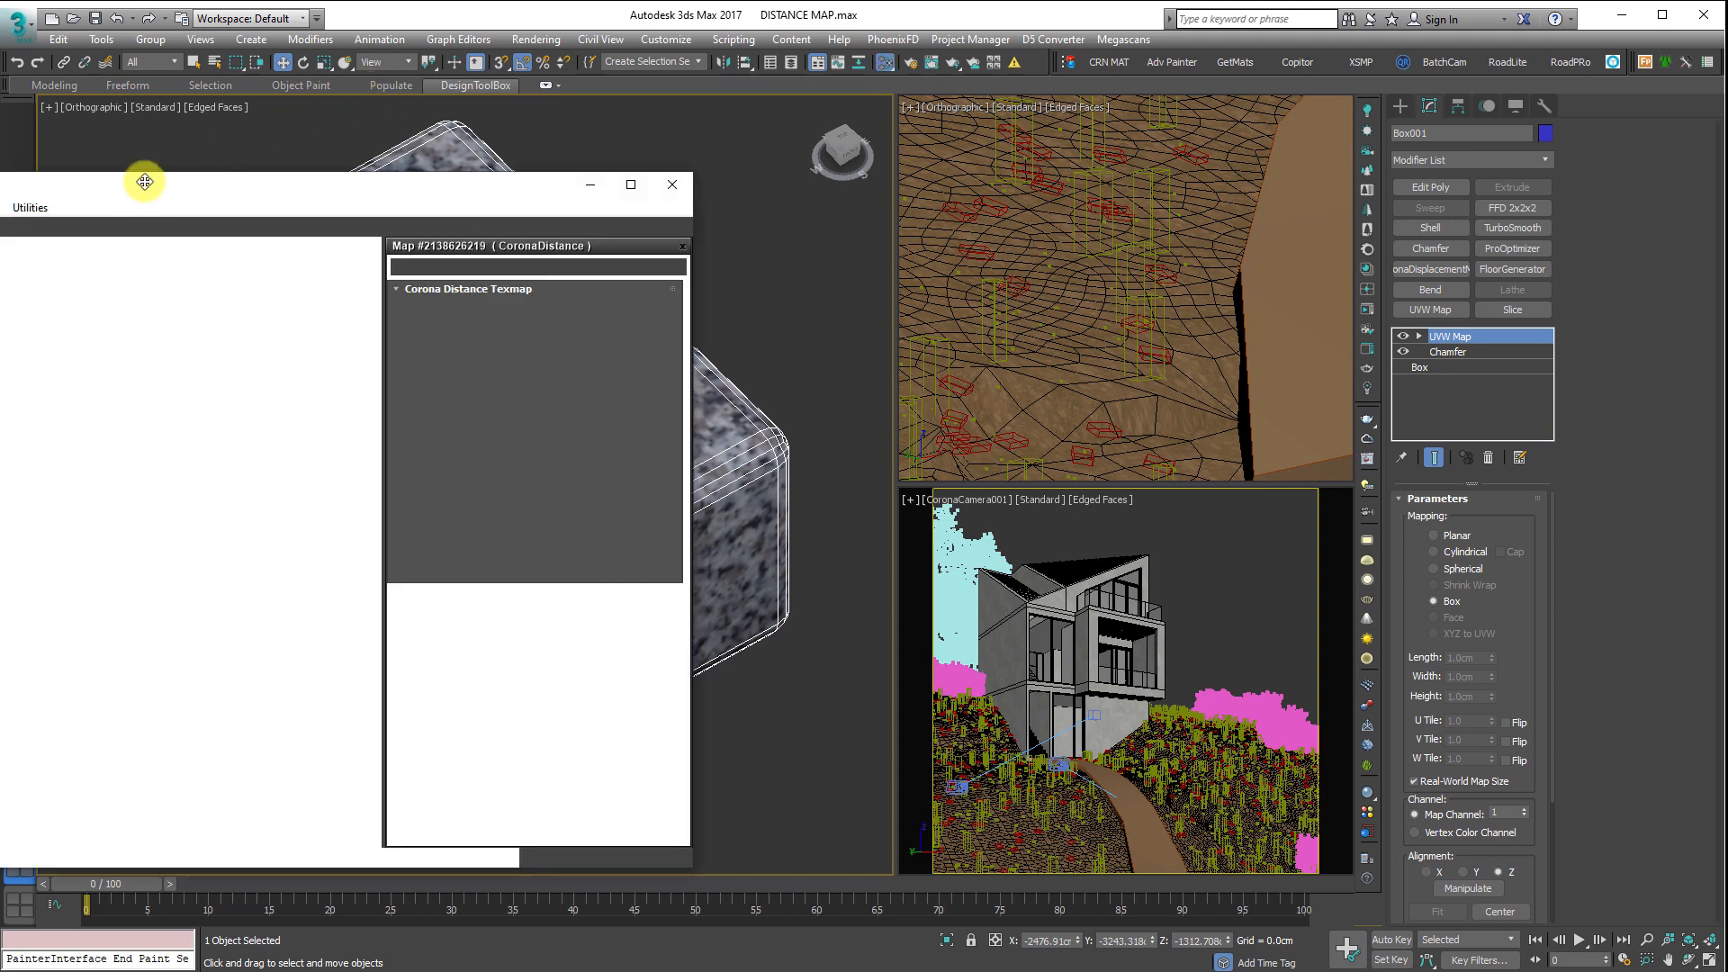
{"action": "left_click_drag", "start_coordinate": [144, 182], "coordinate": [1001, 136]}
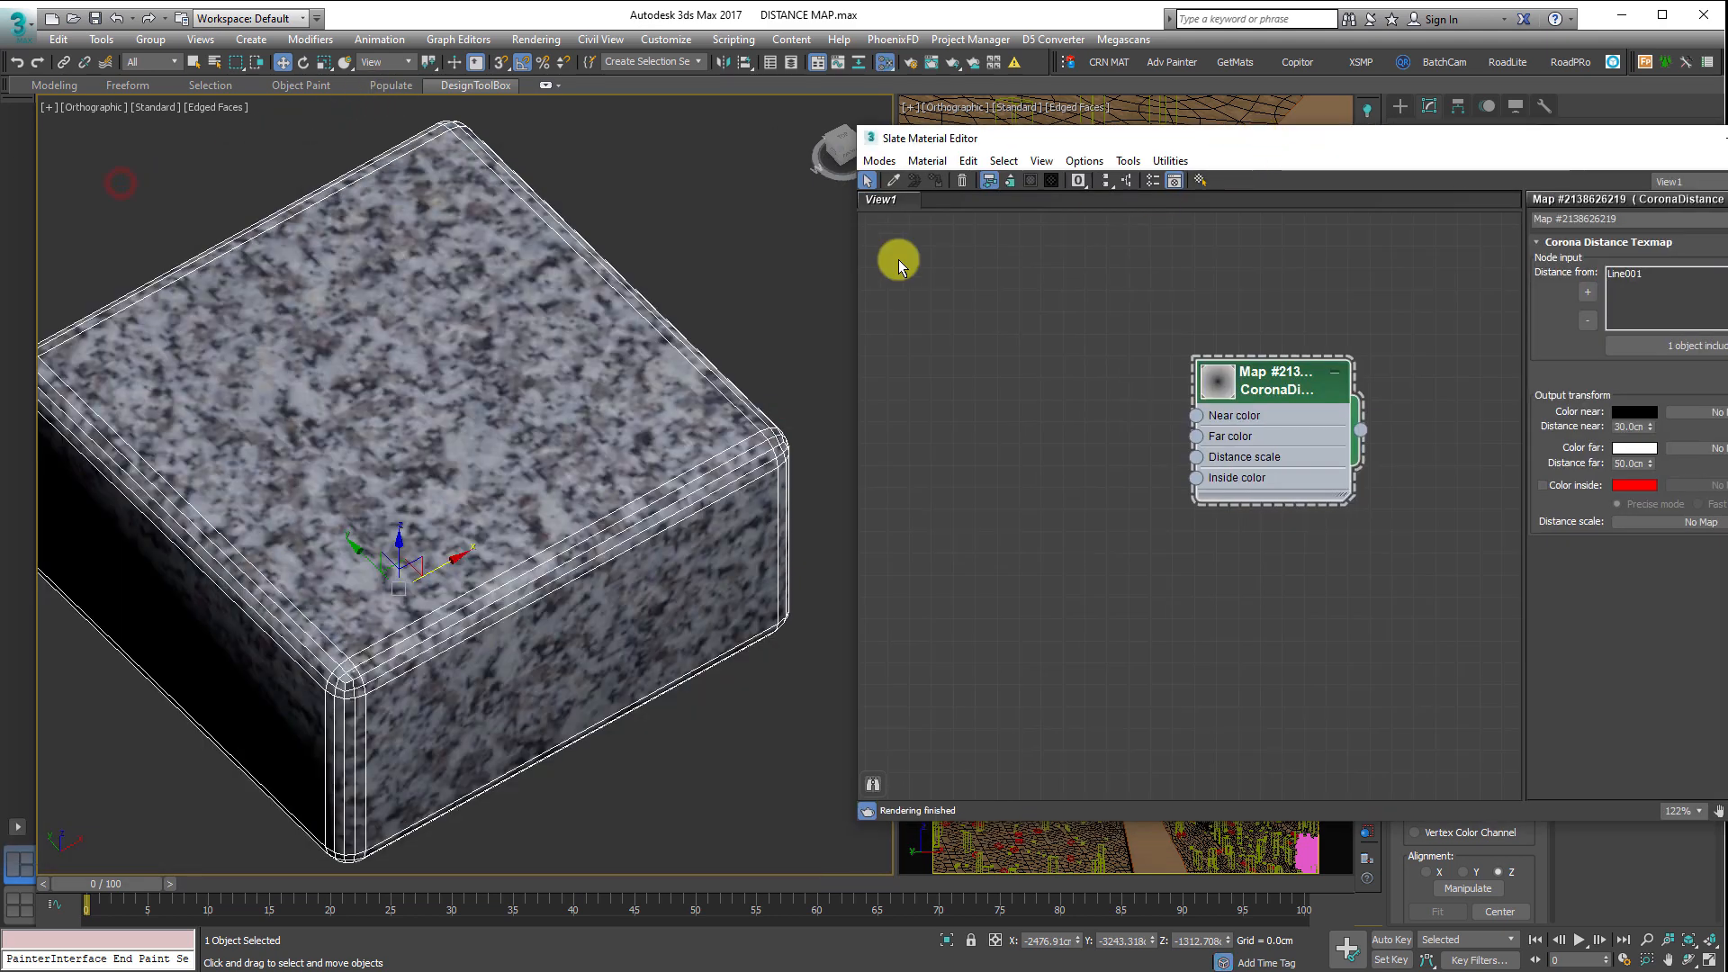
{"action": "left_click", "coordinate": [896, 183]}
{"action": "left_click", "coordinate": [571, 471]}
{"action": "left_click_drag", "start_coordinate": [1182, 262], "coordinate": [1038, 351]}
{"action": "middle_click_drag", "start_coordinate": [1038, 331], "coordinate": [1232, 314]}
{"action": "scroll", "coordinate": [1231, 314], "scroll_direction": "down", "scroll_amount": 1}
{"action": "middle_click_drag", "start_coordinate": [991, 377], "coordinate": [1052, 371]}
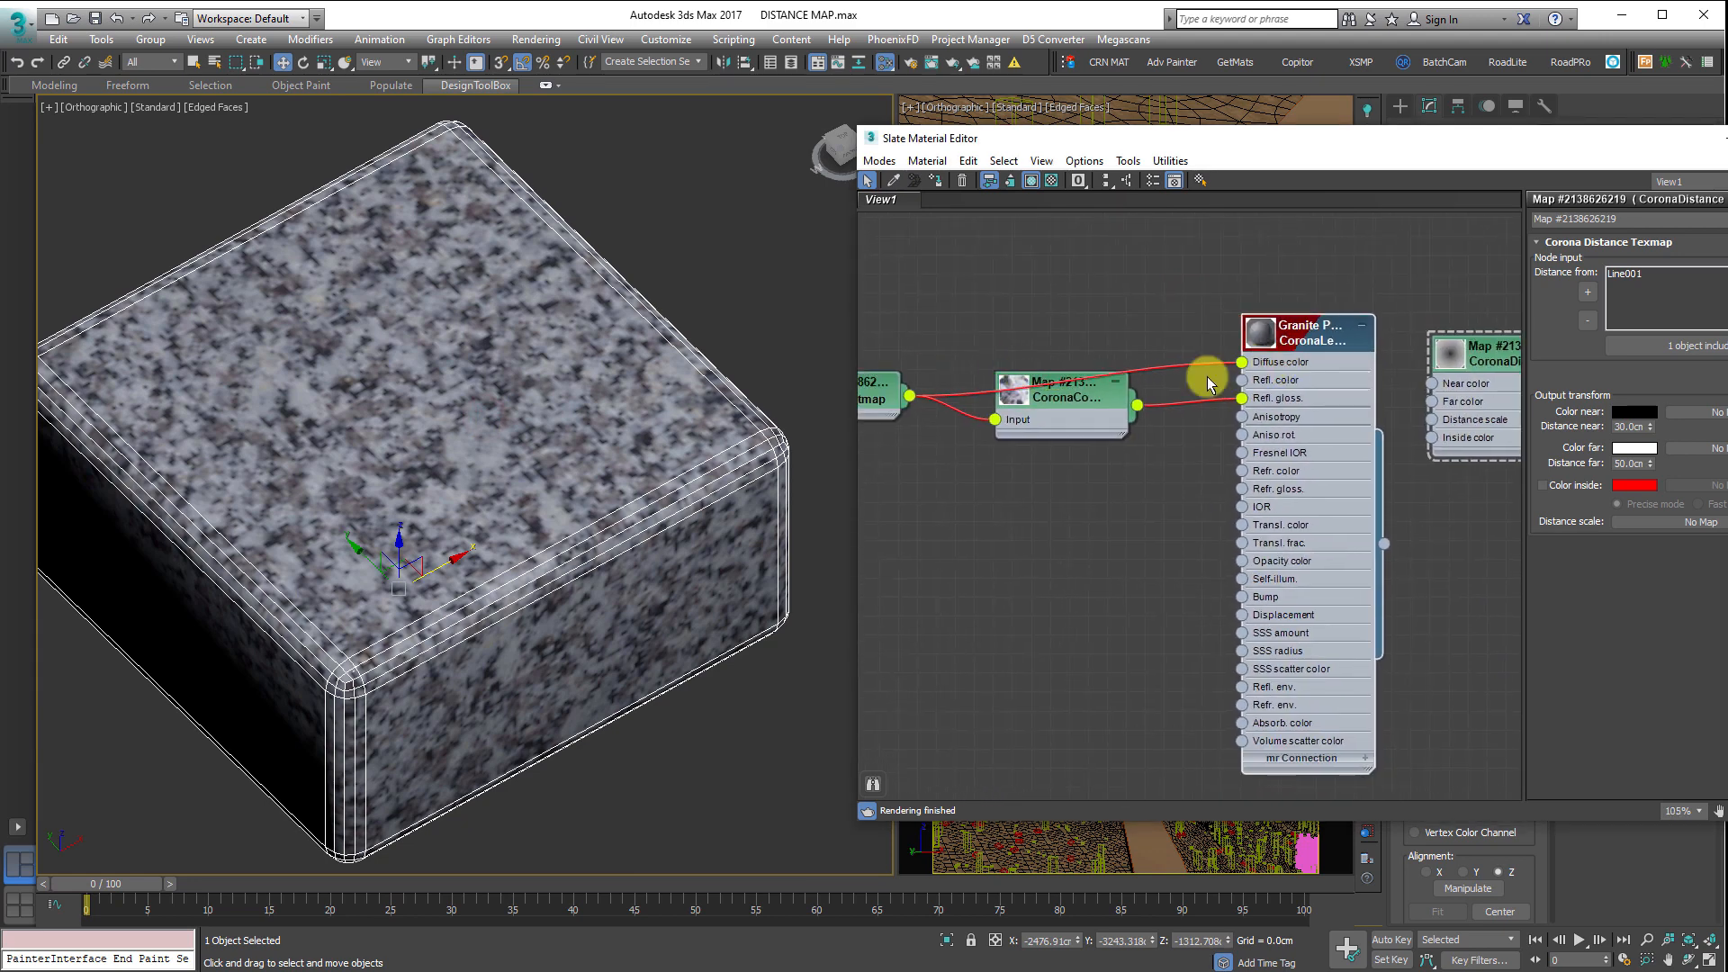
{"action": "middle_click_drag", "start_coordinate": [916, 385], "coordinate": [1087, 378]}
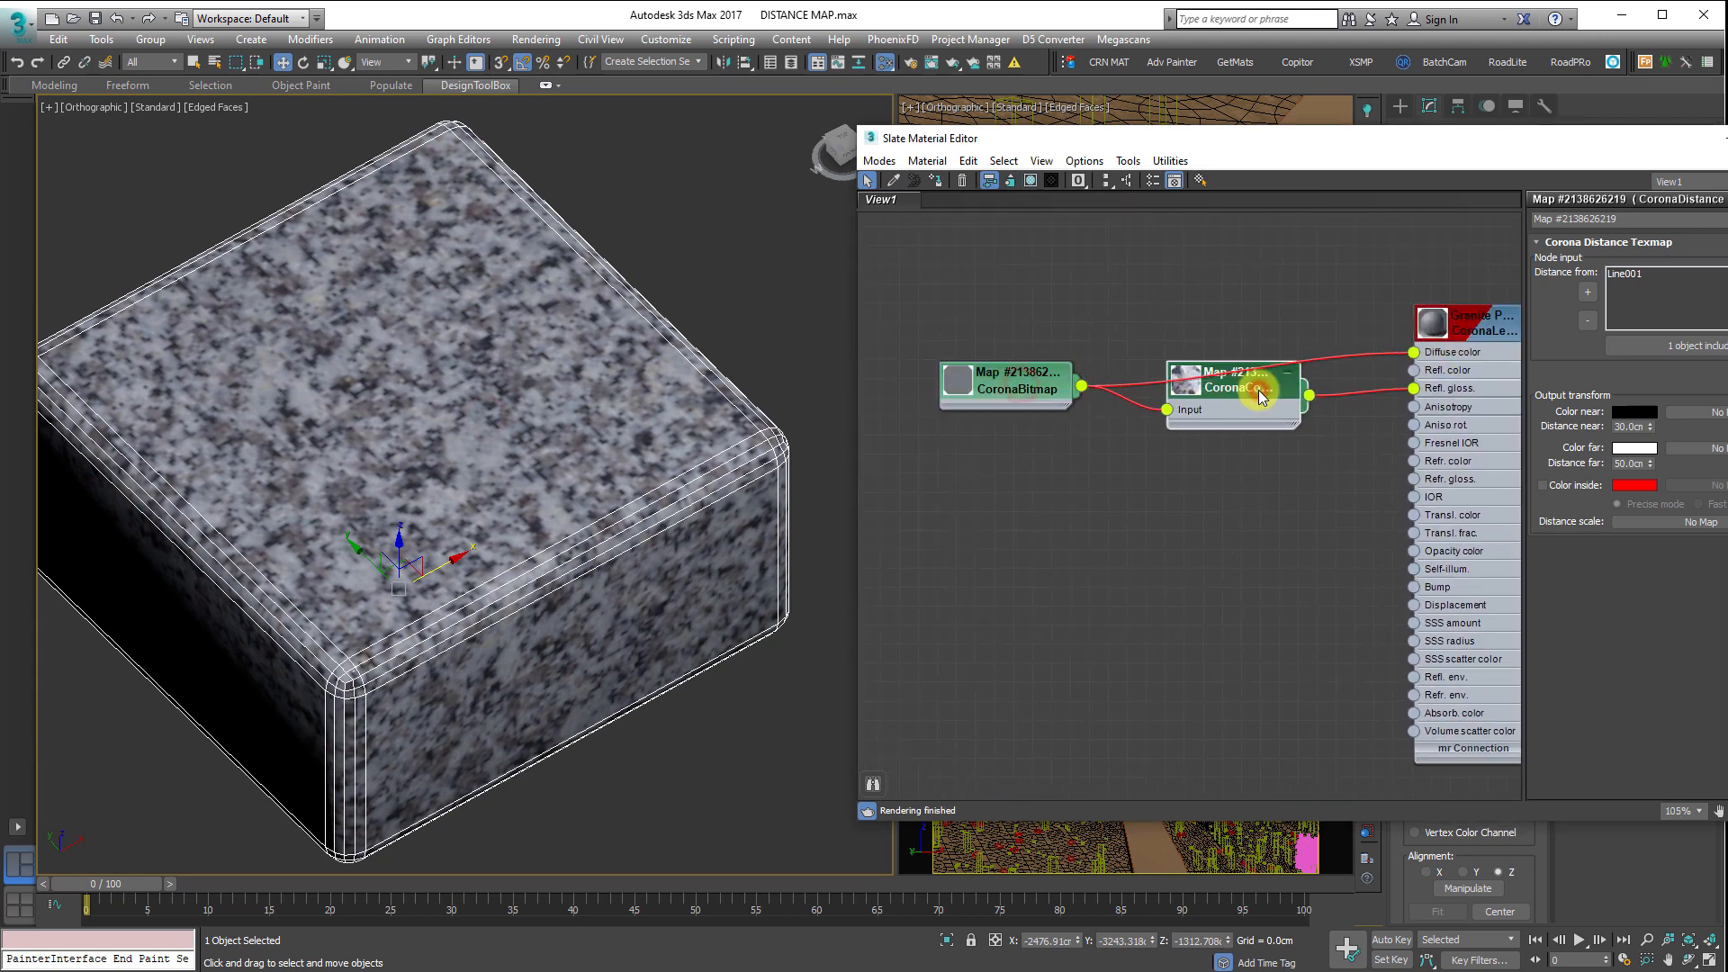
- Darken the granite CoronaBitmap by enabling its output color map, making the curve's first point Bezier-Corner and bending the curve downward
{"action": "double_click", "coordinate": [1013, 383]}
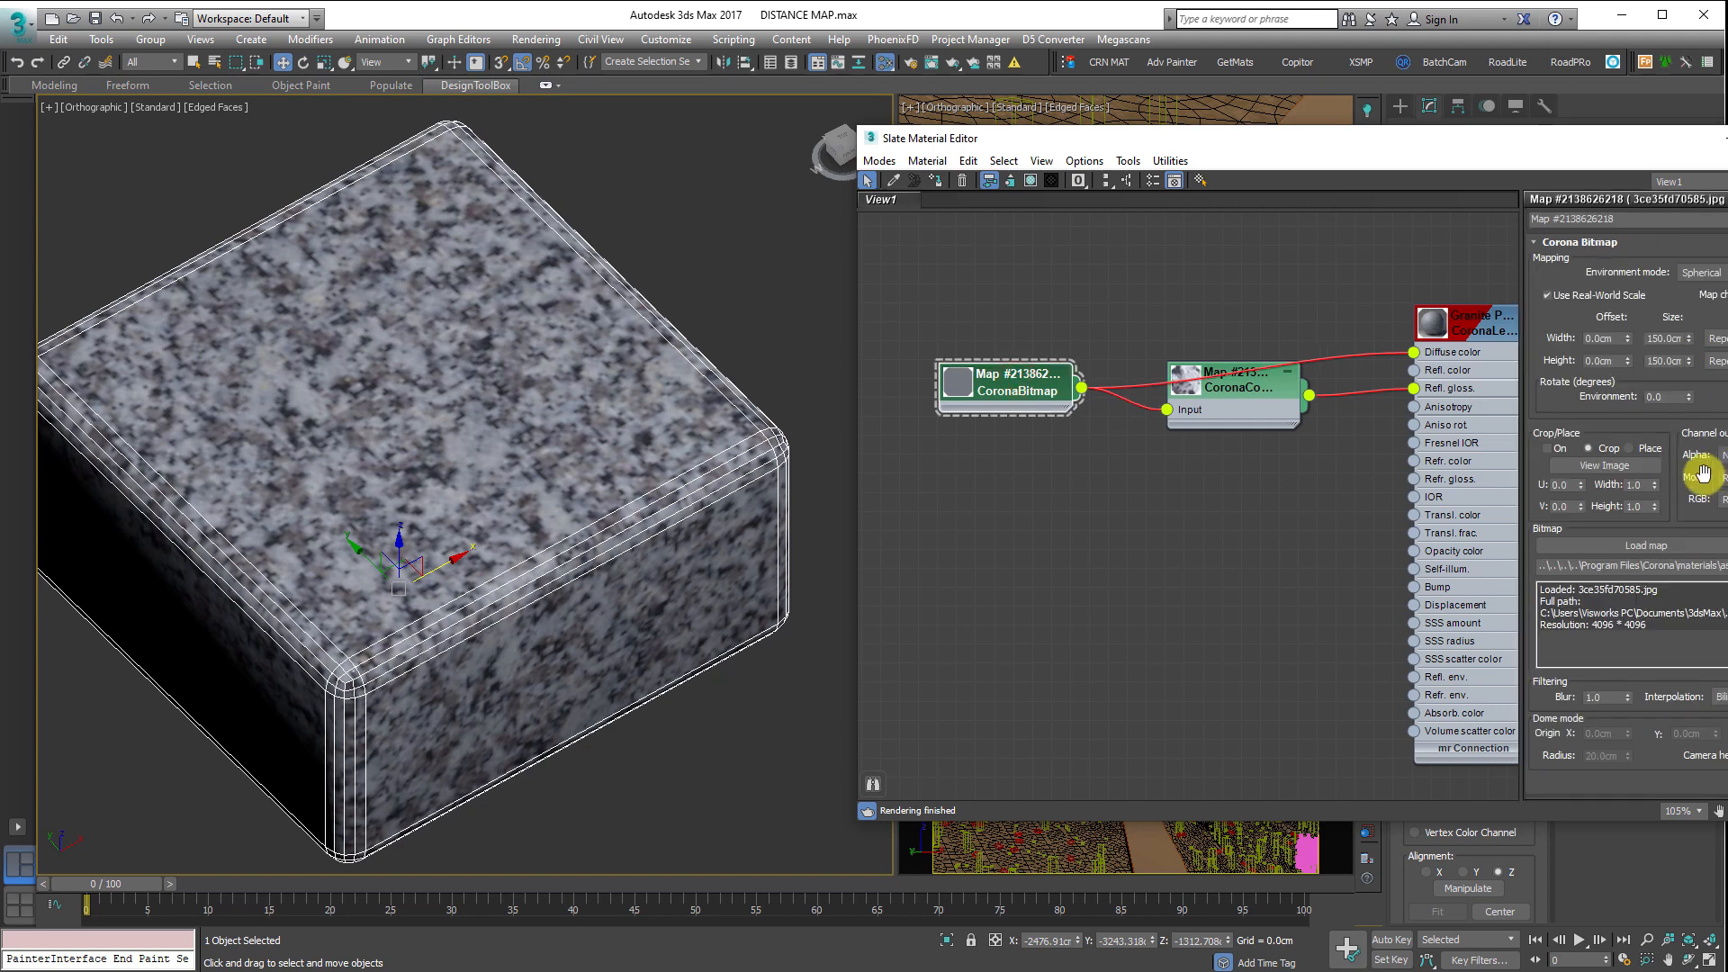
{"action": "left_click_drag", "start_coordinate": [1727, 531], "coordinate": [1720, 397]}
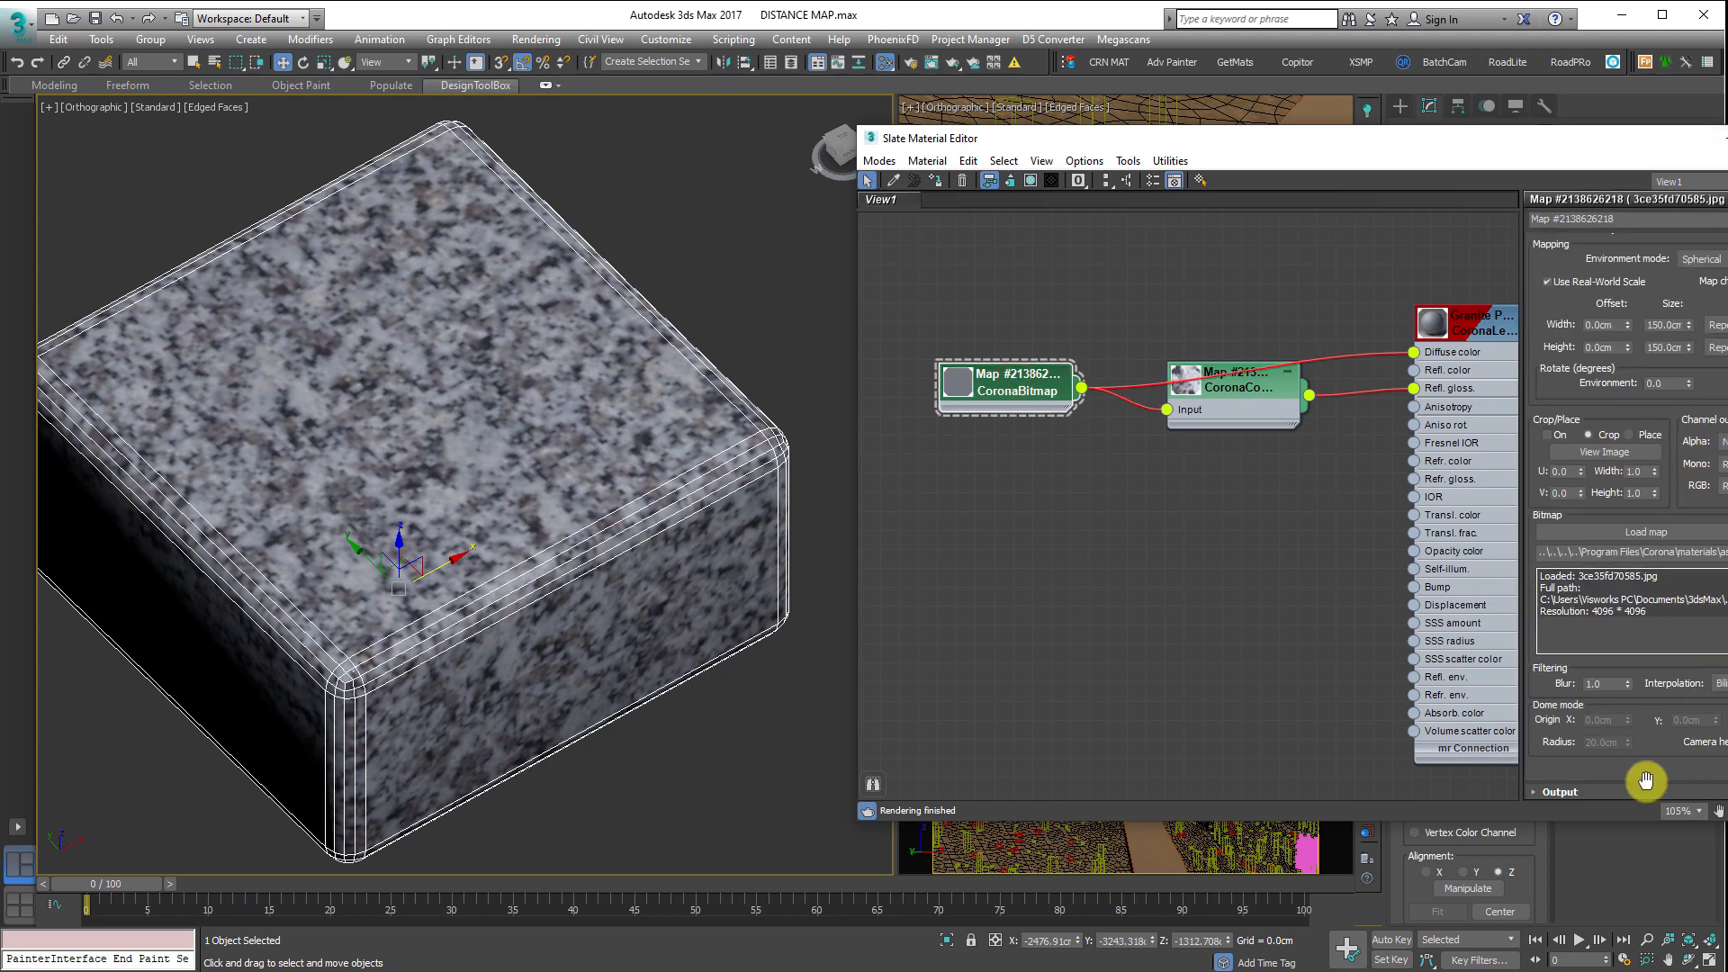
{"action": "left_click", "coordinate": [1628, 795]}
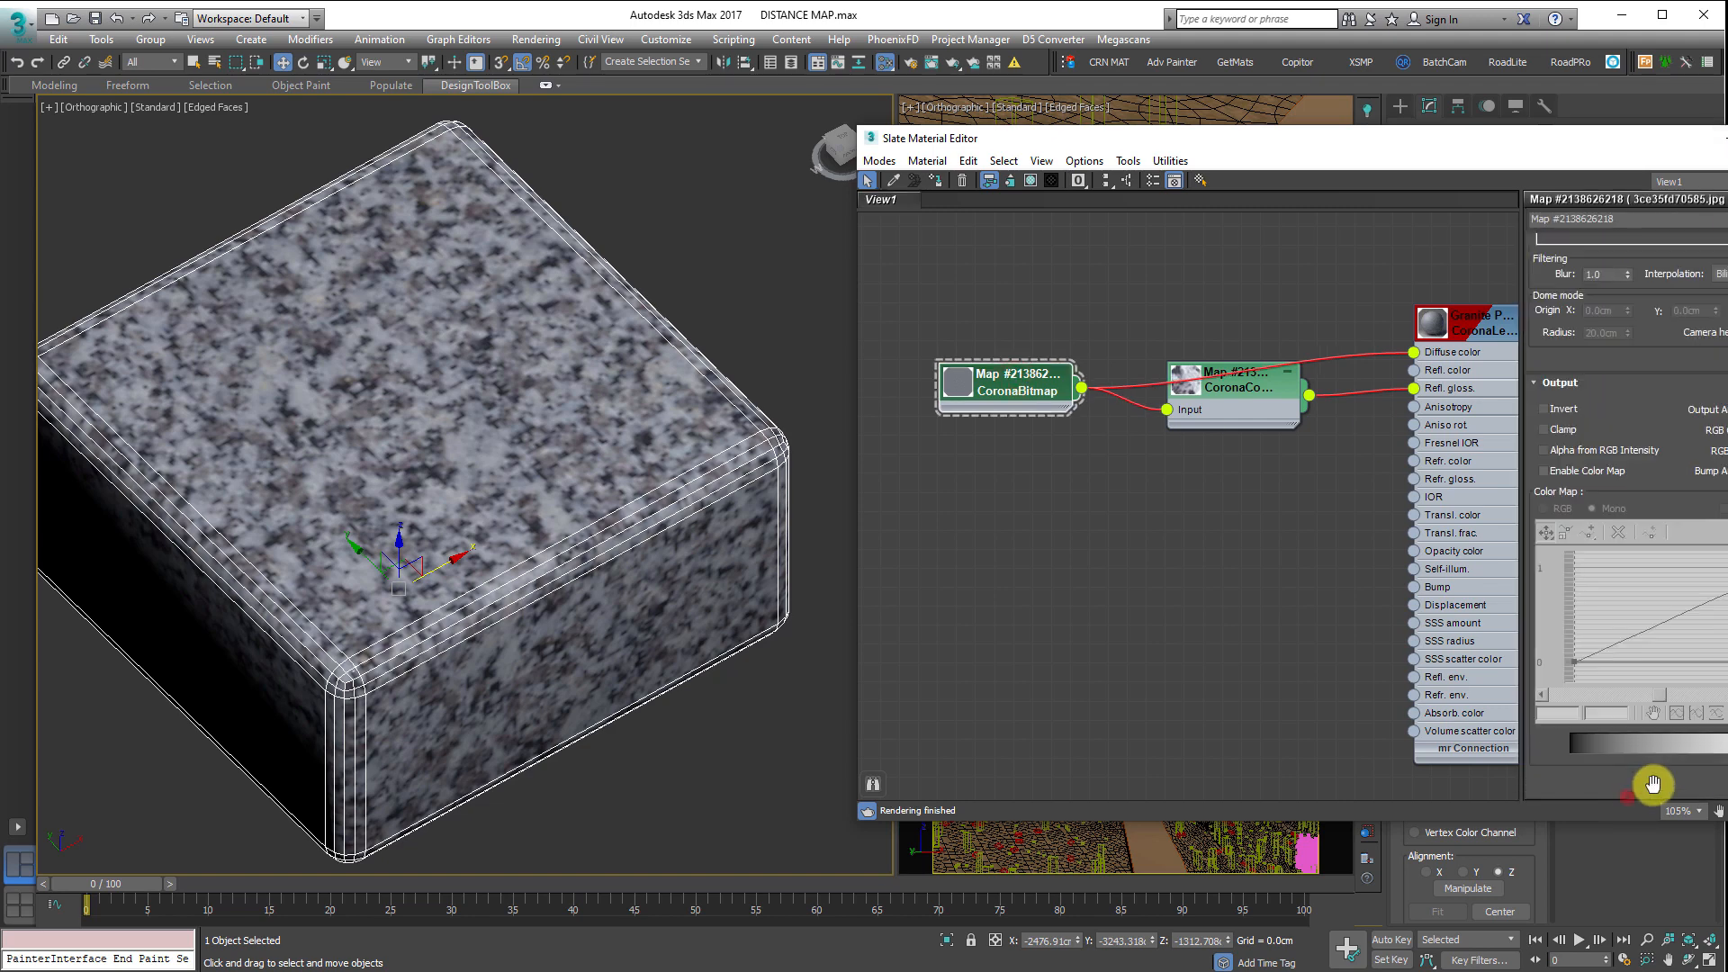
{"action": "left_click", "coordinate": [1565, 473]}
{"action": "right_click", "coordinate": [1575, 660]}
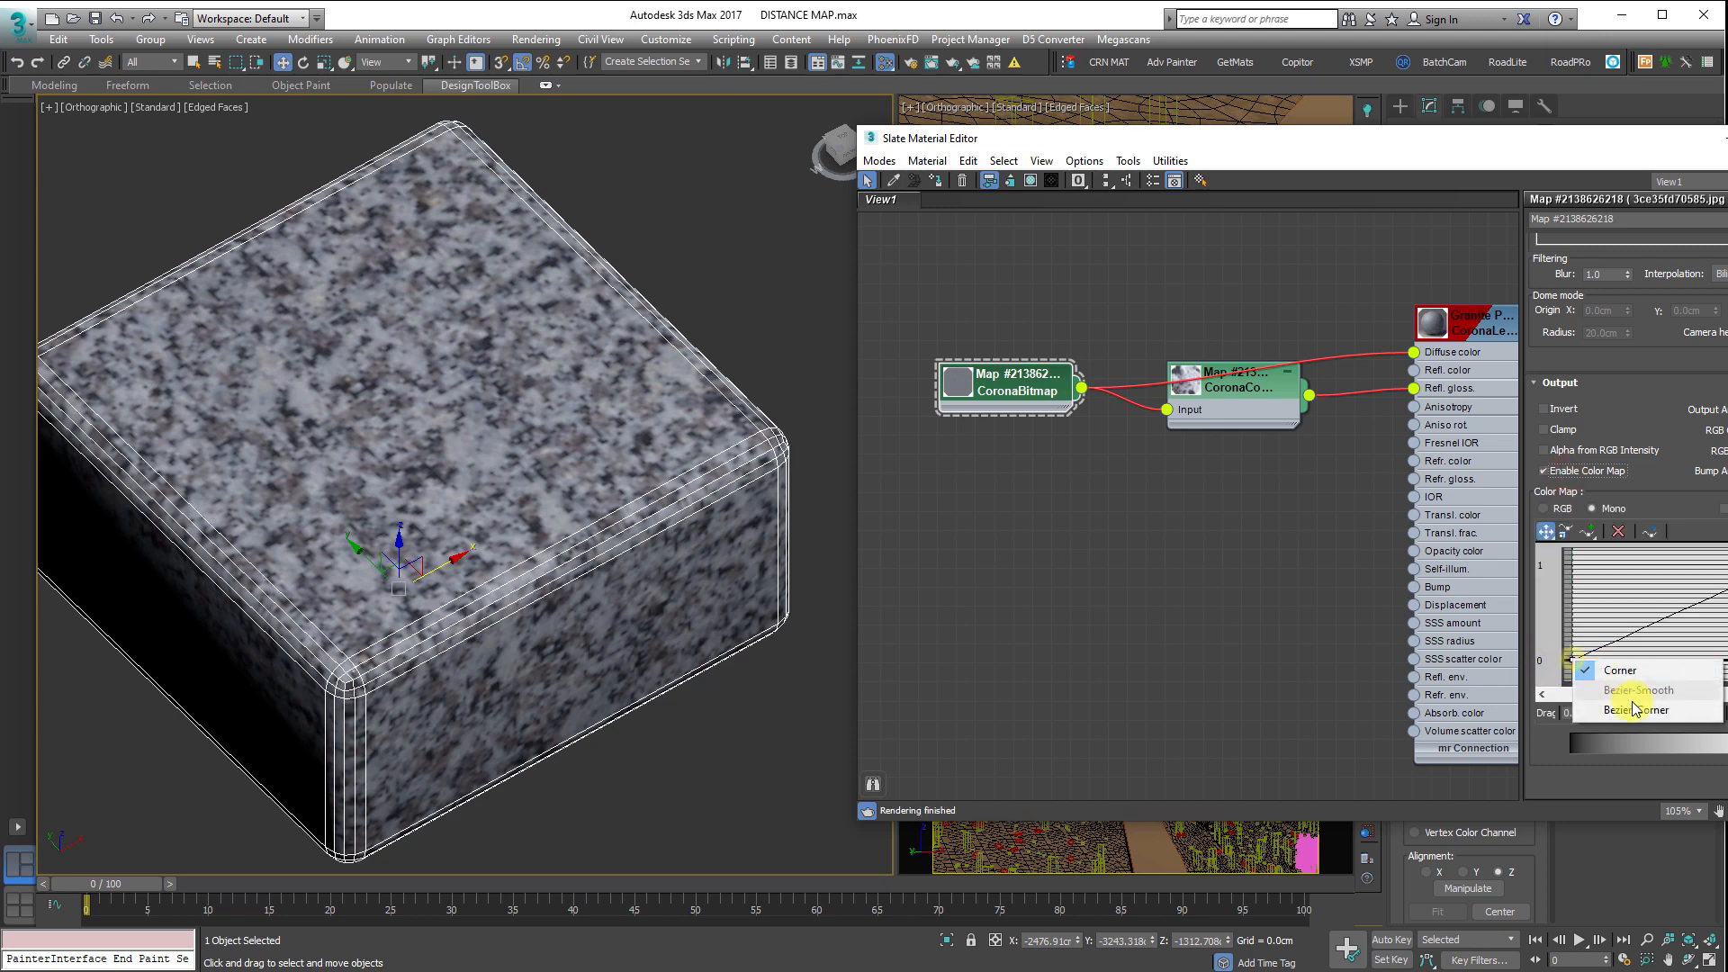
{"action": "left_click", "coordinate": [1634, 708]}
{"action": "left_click_drag", "start_coordinate": [1623, 634], "coordinate": [1727, 651]}
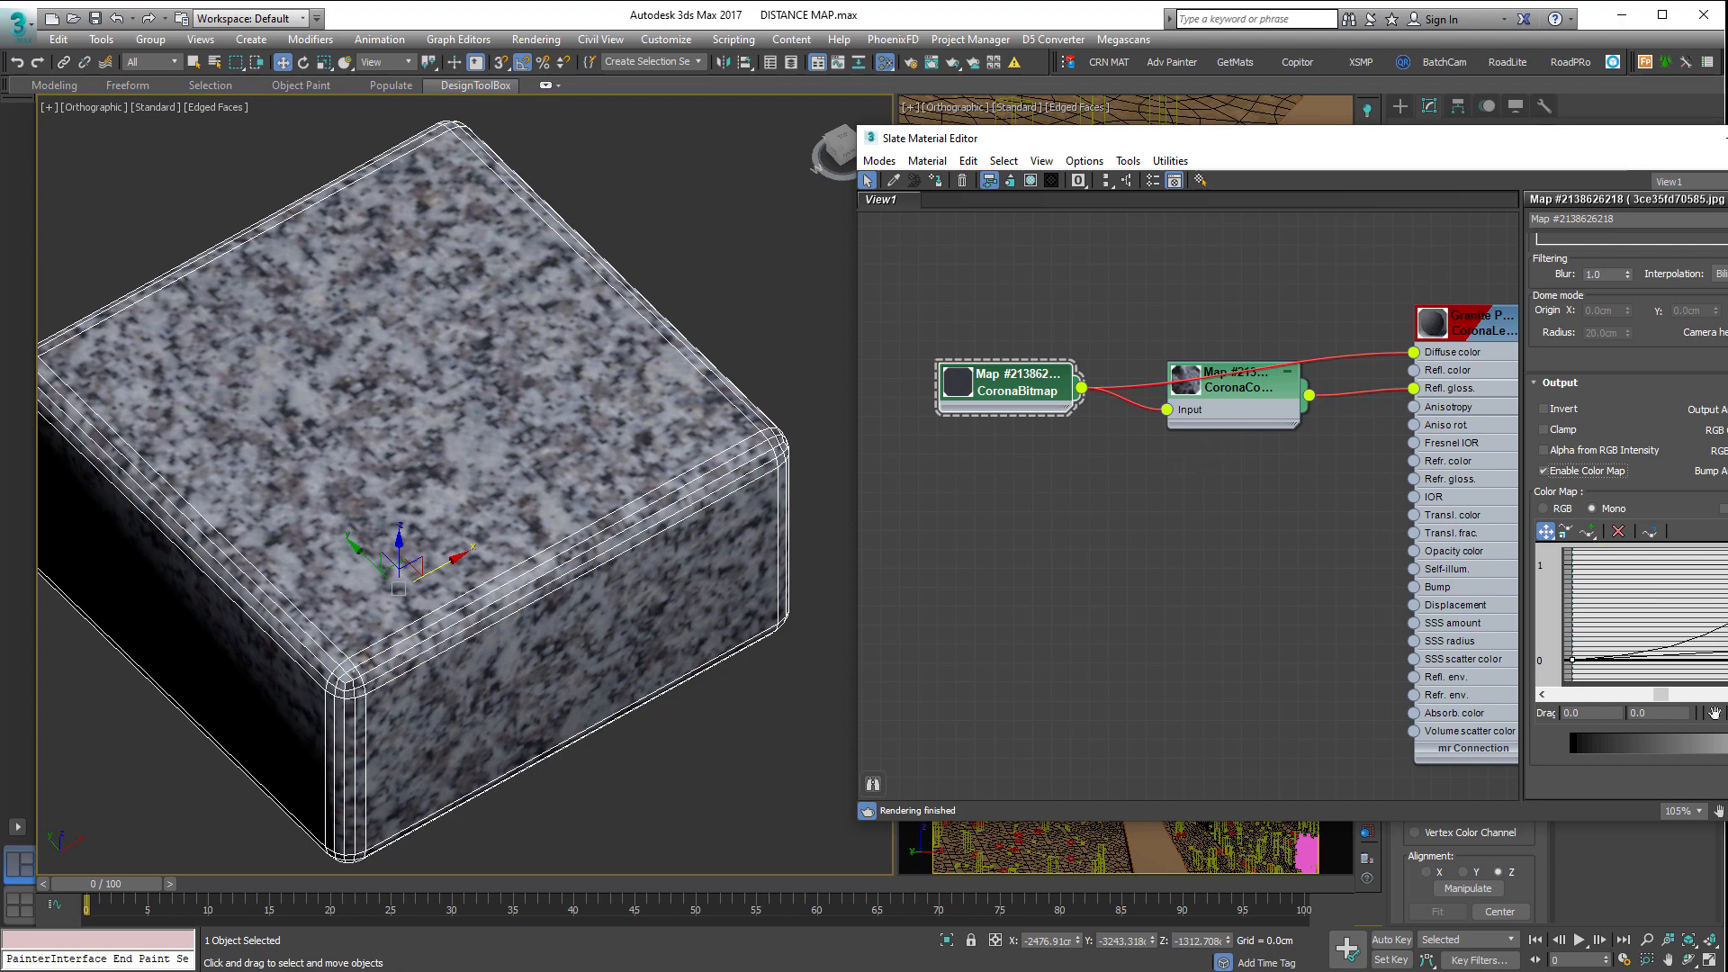
{"action": "left_click_drag", "start_coordinate": [1727, 650], "coordinate": [1727, 639]}
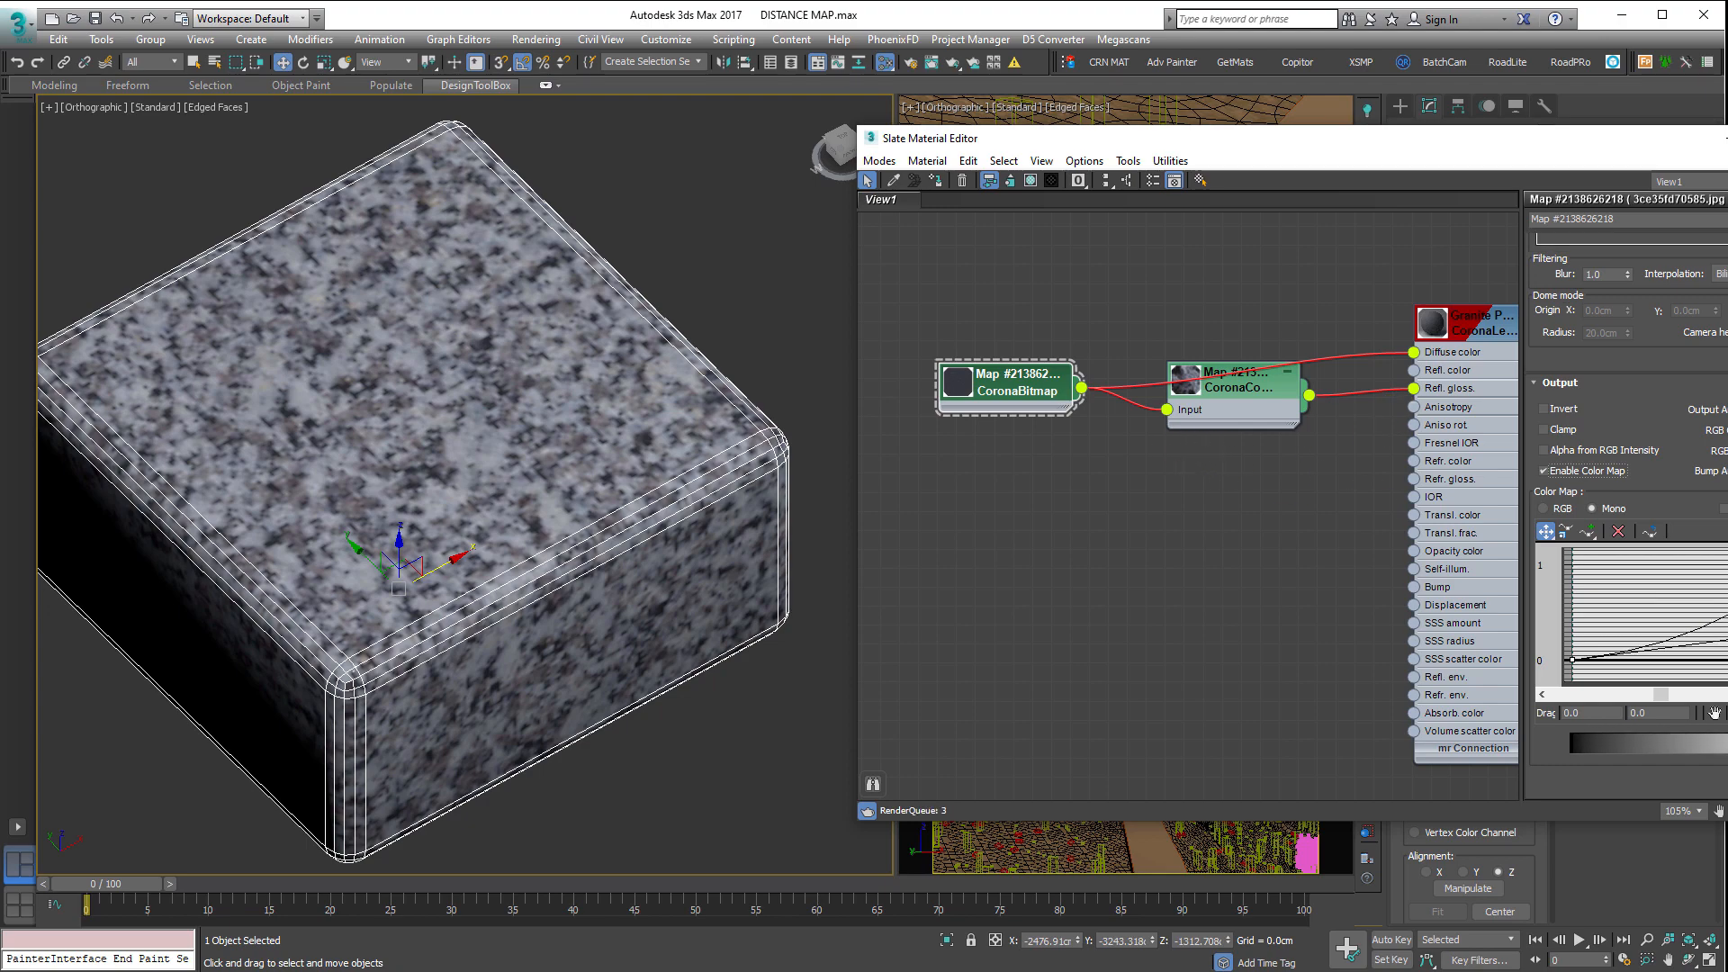
{"action": "key", "text": "m"}
- Create a new Corona Scatter object with an icon size of about 209 in the top view, beside the Corona Scatter FILL object
{"action": "scroll", "coordinate": [396, 562], "scroll_direction": "down", "scroll_amount": 15}
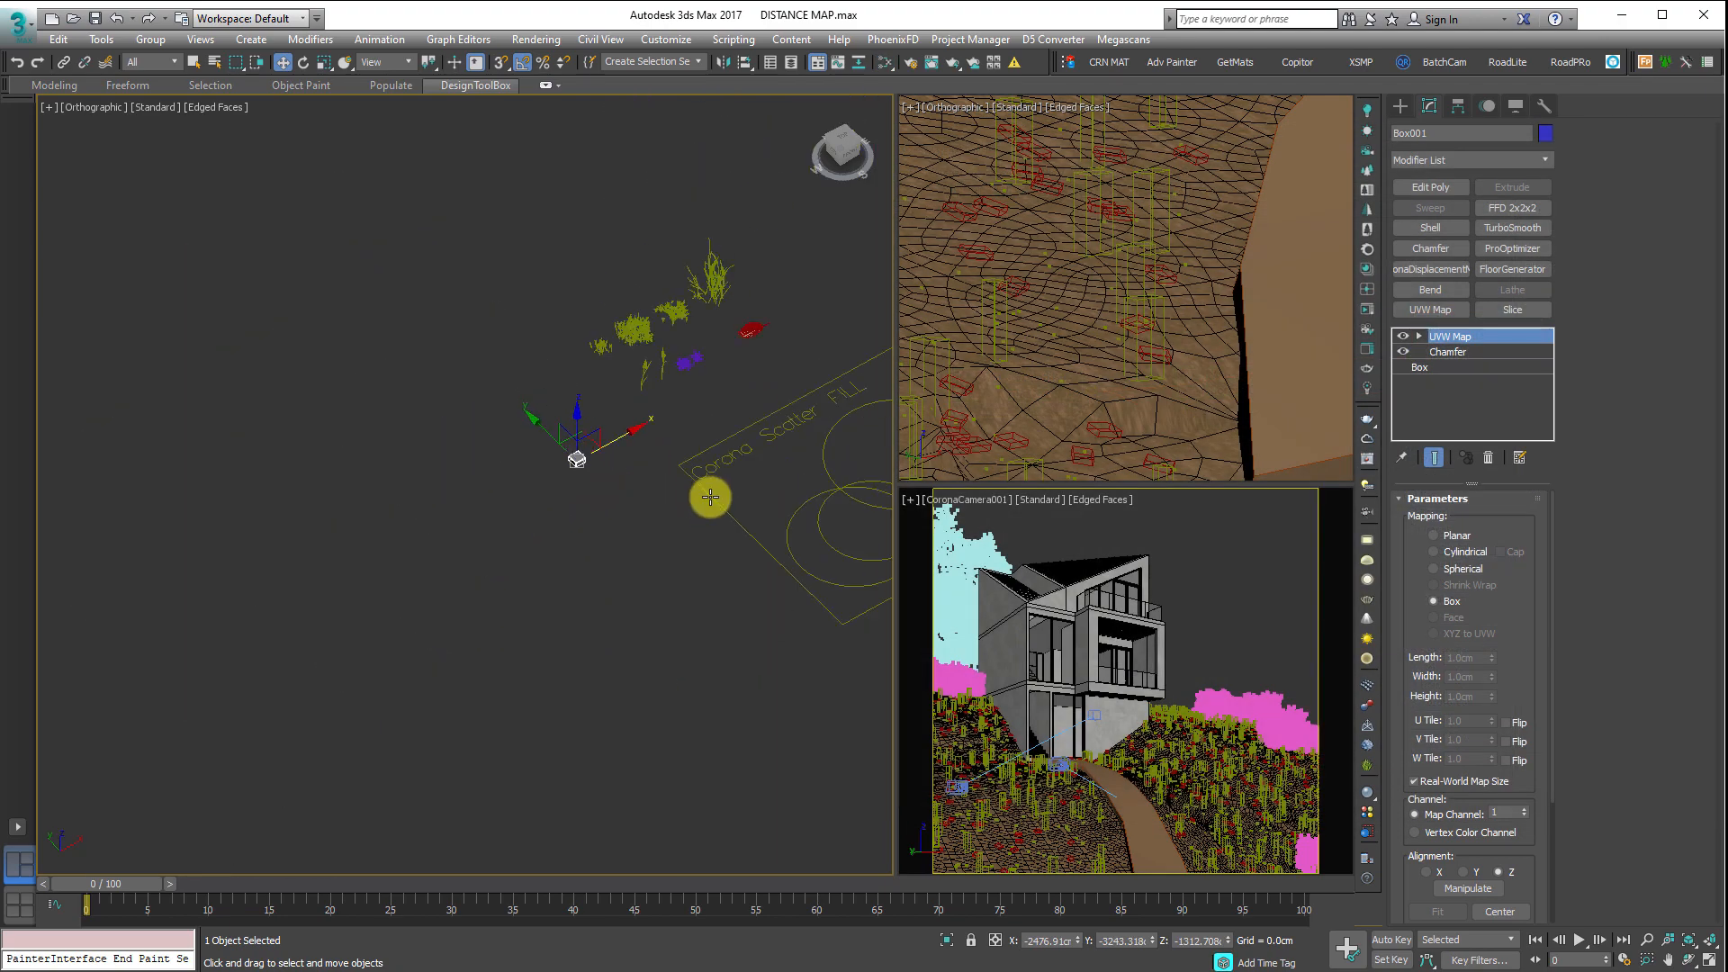
{"action": "middle_click_drag", "start_coordinate": [712, 497], "coordinate": [508, 571]}
{"action": "middle_click_drag", "start_coordinate": [391, 694], "coordinate": [455, 618]}
{"action": "left_click", "coordinate": [725, 664]}
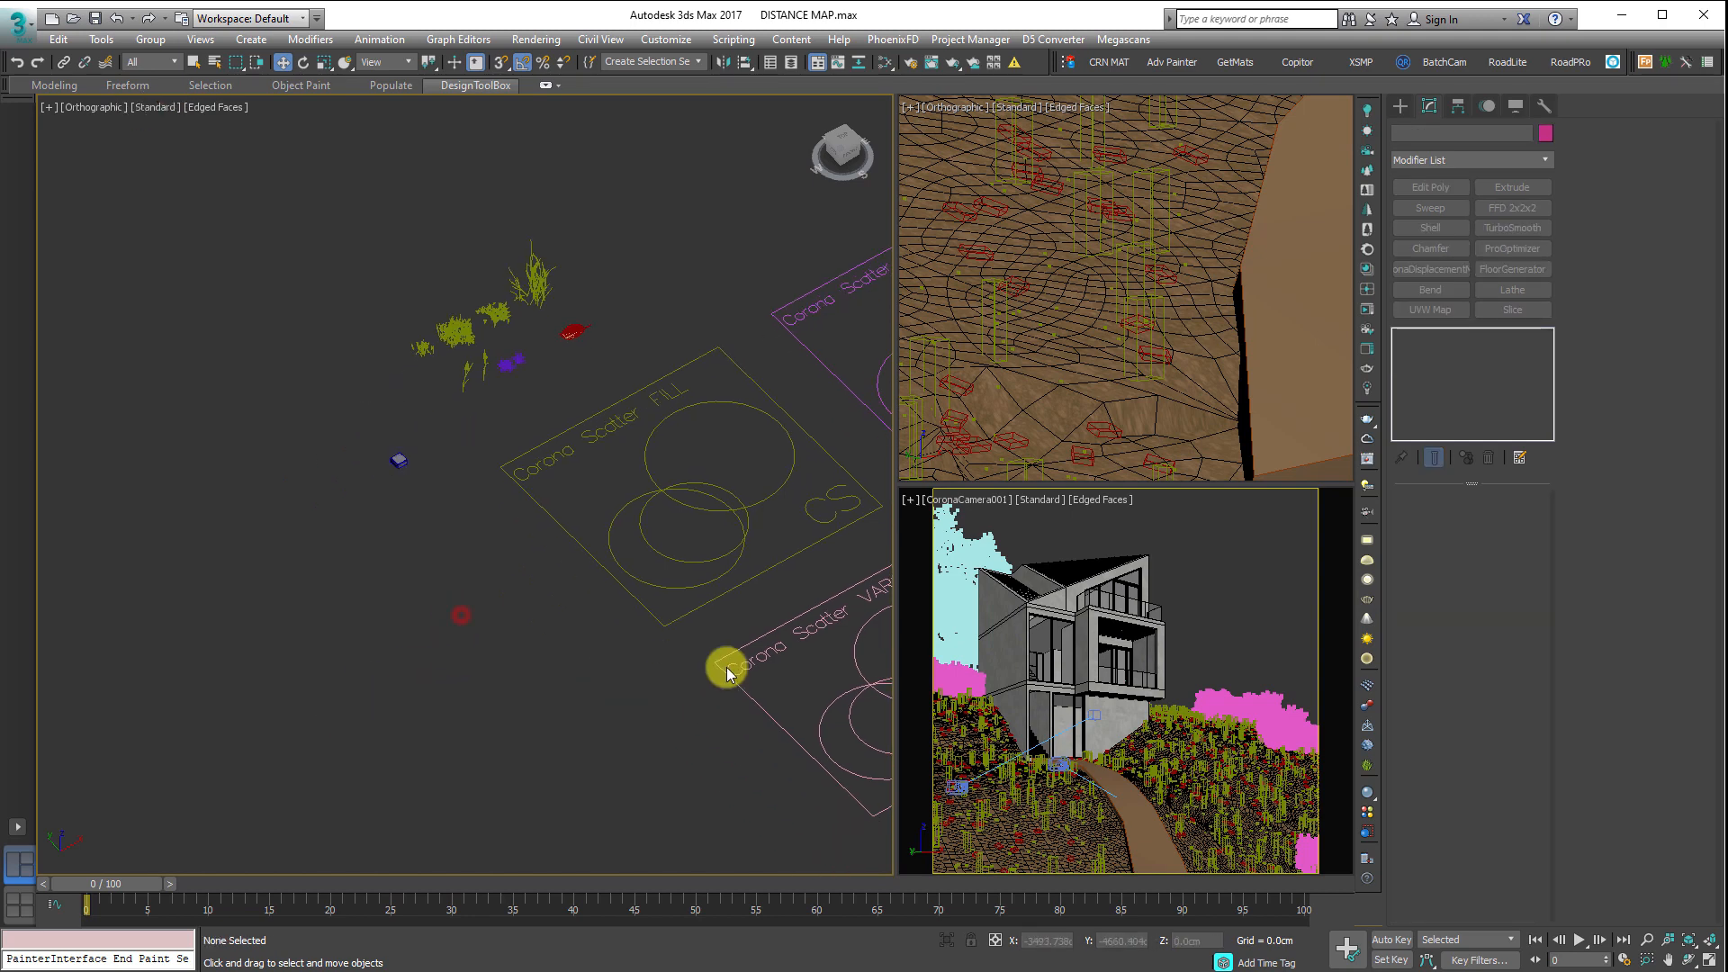
{"action": "left_click", "coordinate": [1400, 105]}
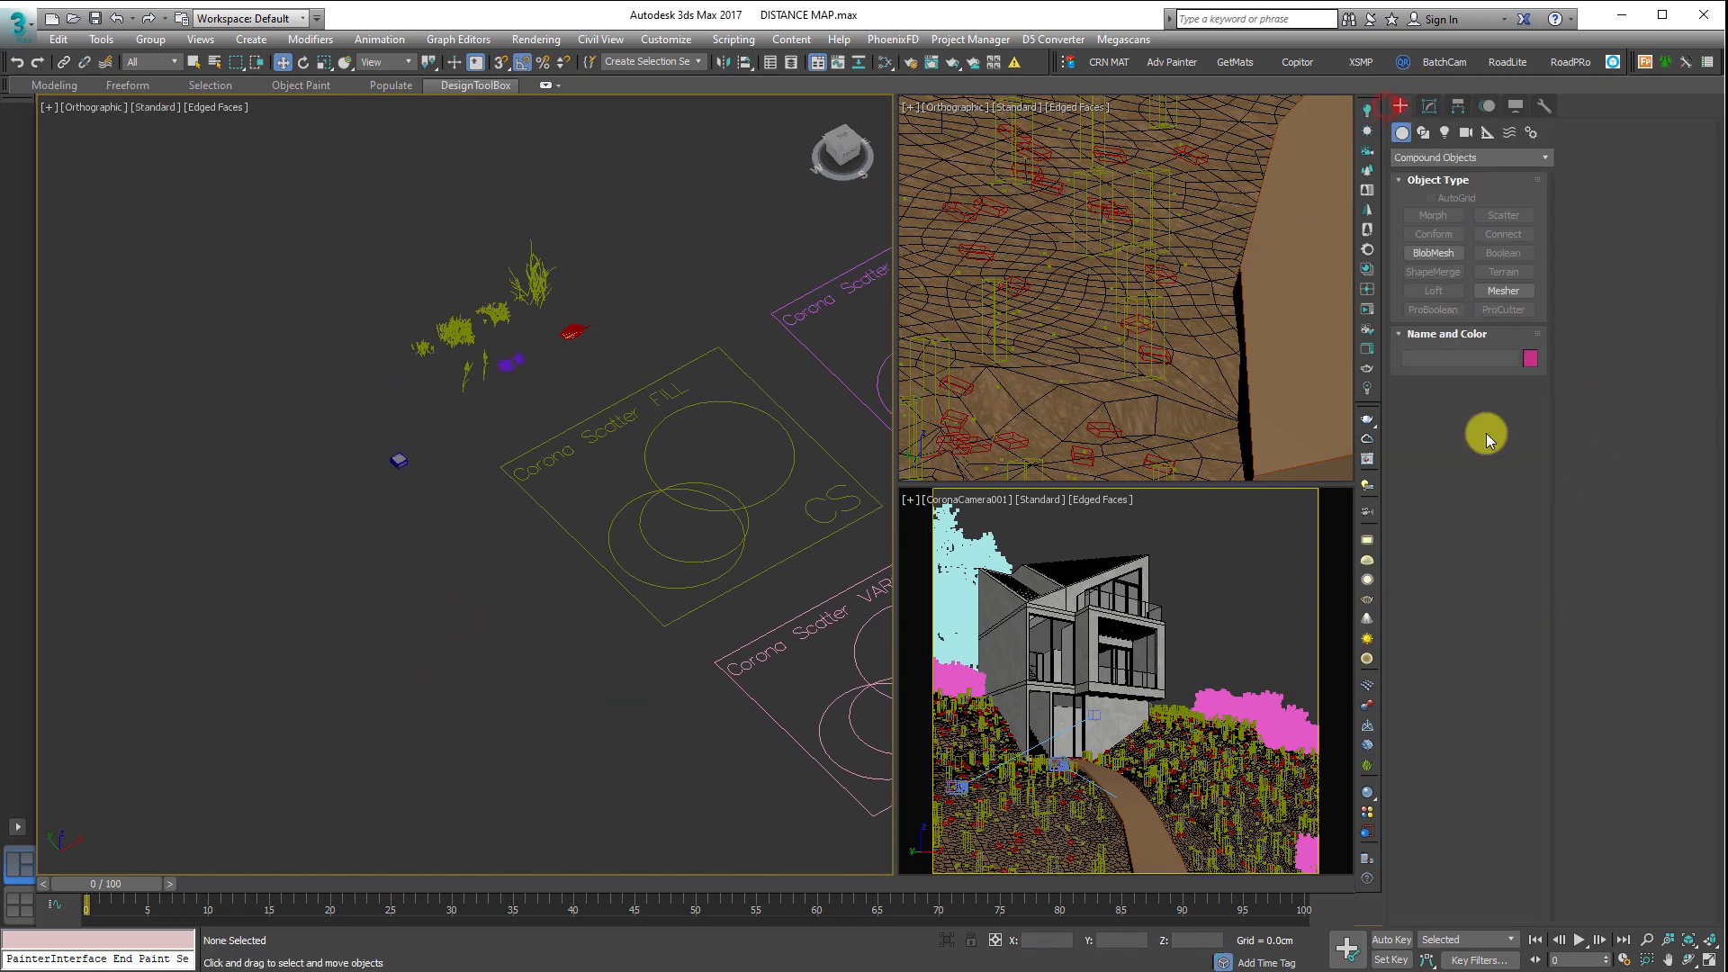
{"action": "left_click", "coordinate": [1367, 171]}
{"action": "middle_click_drag", "start_coordinate": [591, 467], "coordinate": [680, 409]}
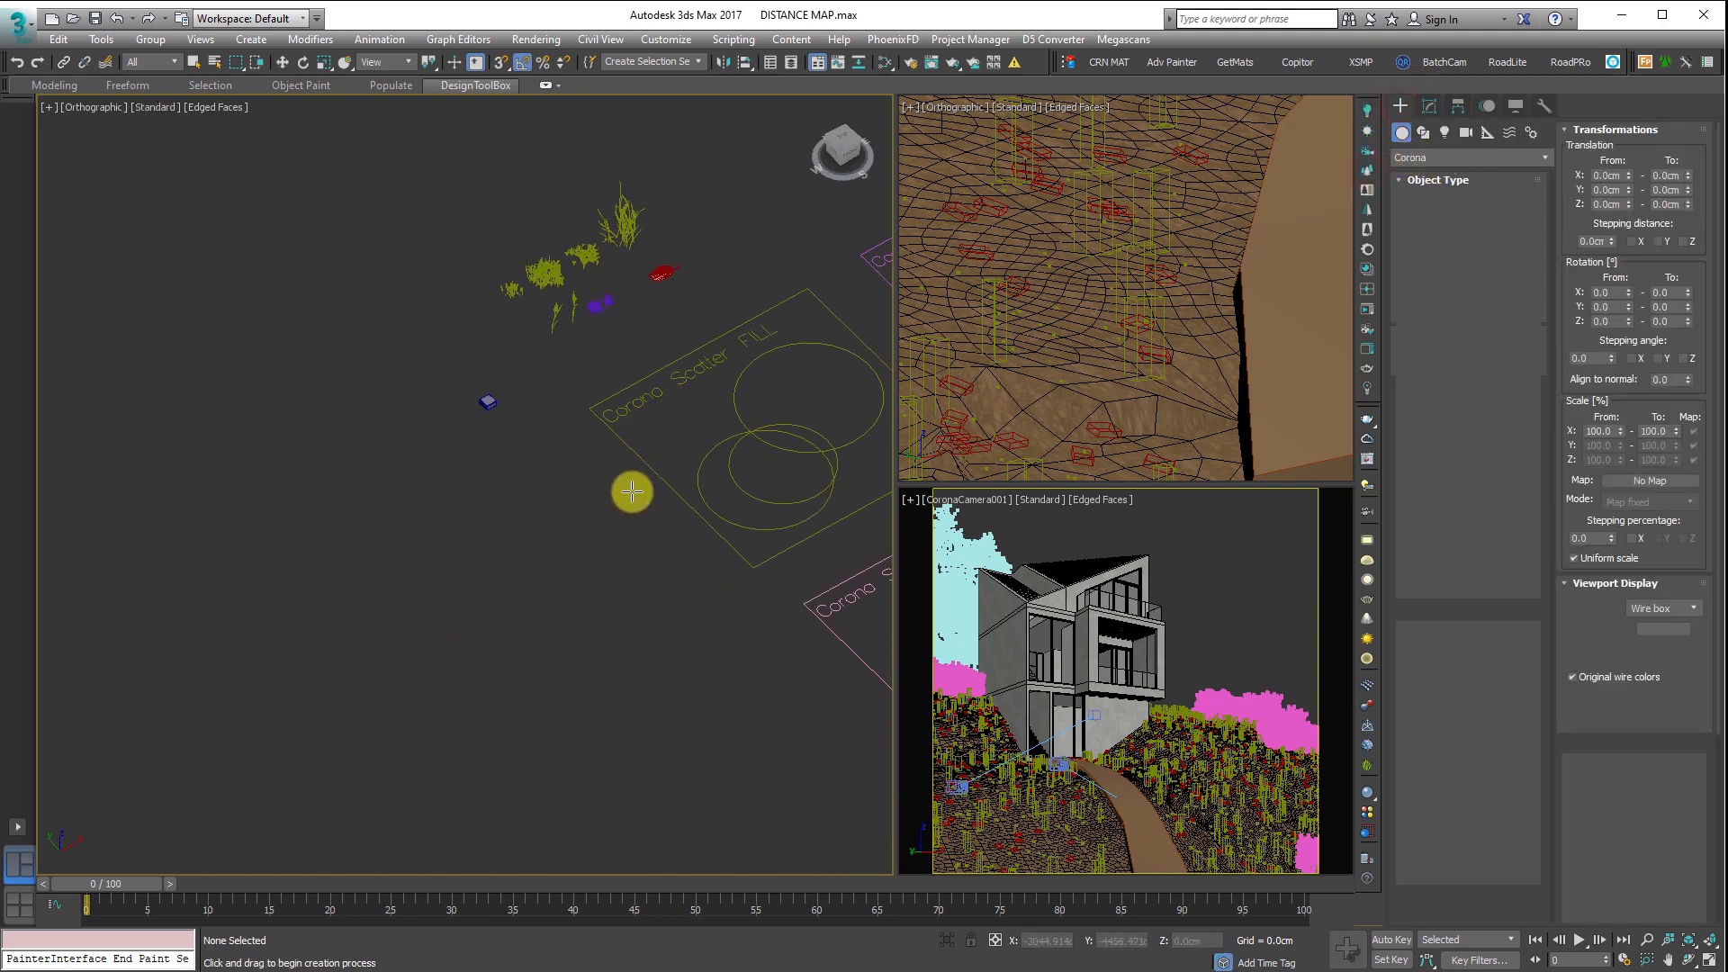
{"action": "key", "text": "t"}
{"action": "key", "text": "z"}
{"action": "middle_click_drag", "start_coordinate": [610, 459], "coordinate": [741, 312]}
{"action": "scroll", "coordinate": [379, 548], "scroll_direction": "down", "scroll_amount": 6}
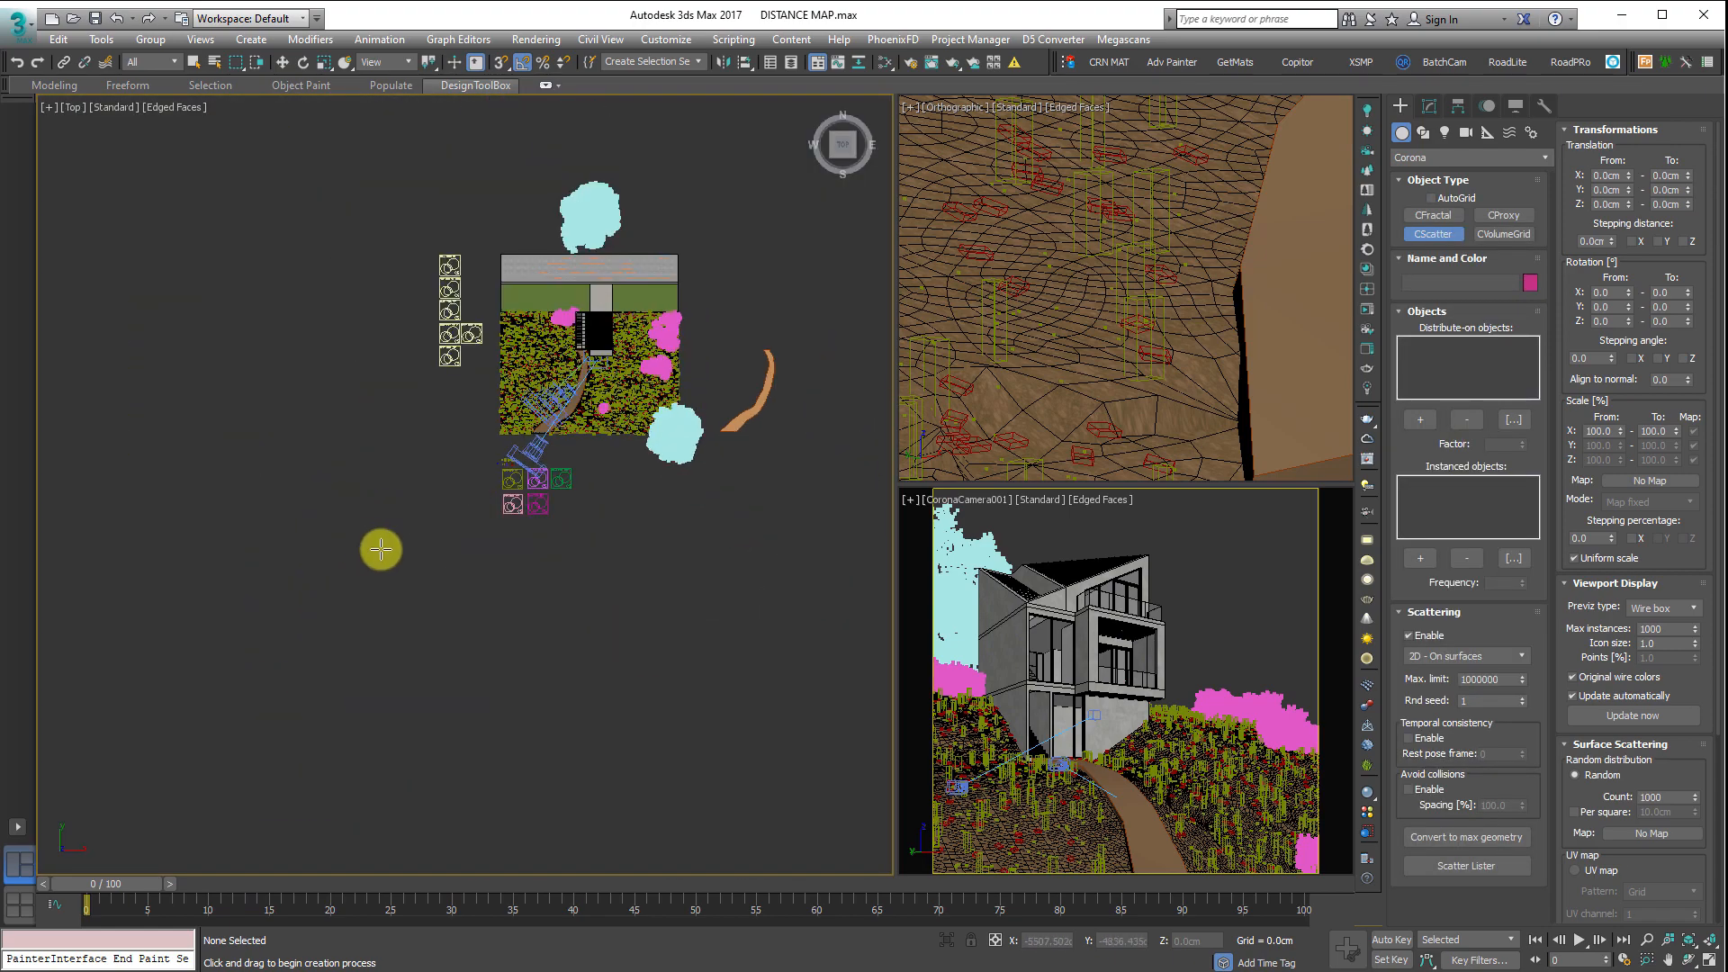
{"action": "scroll", "coordinate": [305, 657], "scroll_direction": "up", "scroll_amount": 9}
{"action": "middle_click_drag", "start_coordinate": [630, 465], "coordinate": [338, 628]}
{"action": "left_click_drag", "start_coordinate": [252, 642], "coordinate": [256, 698]}
{"action": "scroll", "coordinate": [200, 666], "scroll_direction": "up", "scroll_amount": 5}
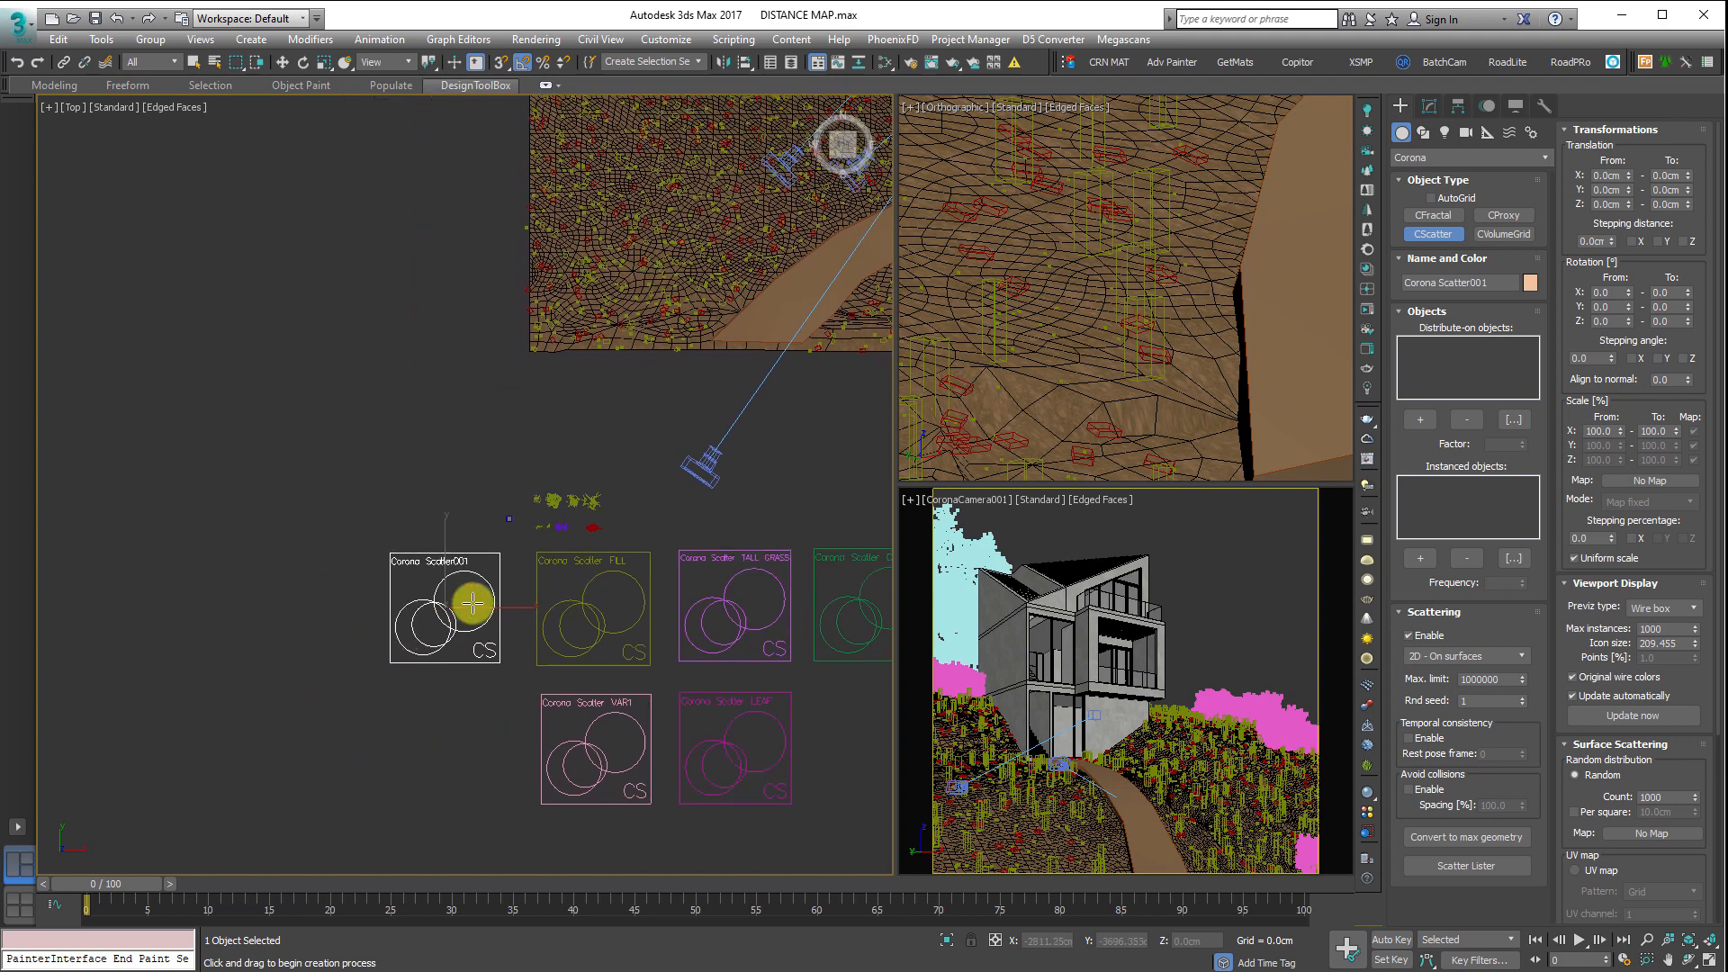
{"action": "key", "text": "w"}
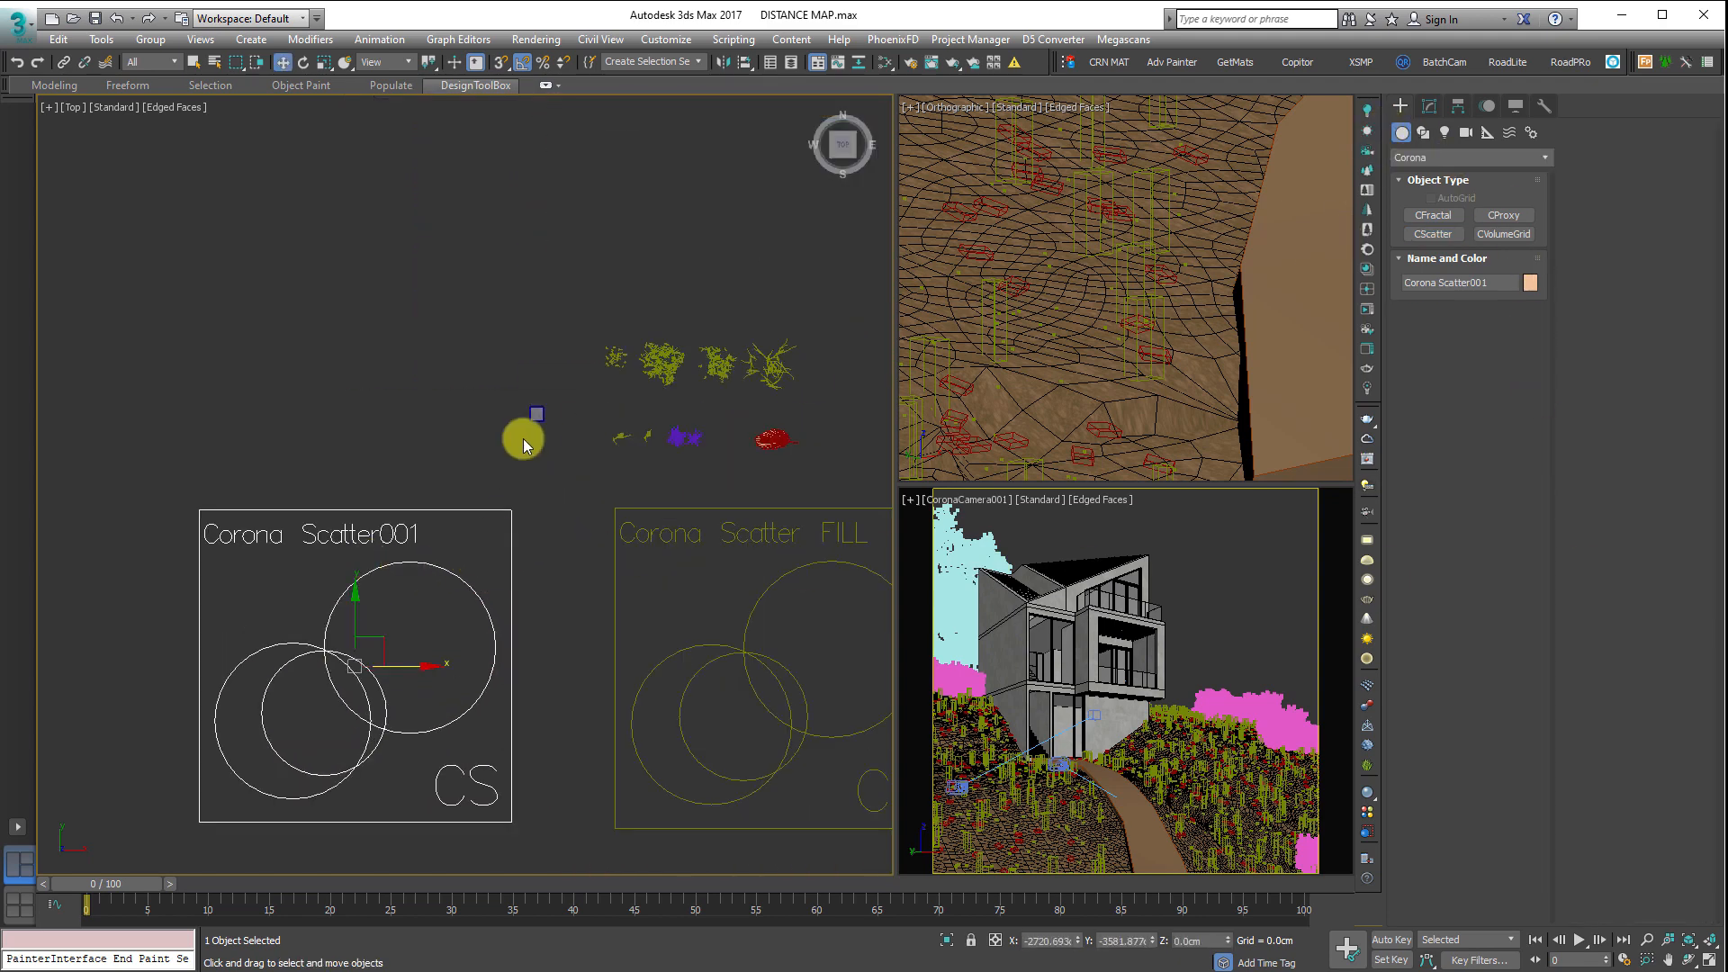
- Rename the new scatter object as Corona Scatter SETAPAK
{"action": "scroll", "coordinate": [348, 419], "scroll_direction": "down", "scroll_amount": 4}
{"action": "scroll", "coordinate": [315, 441], "scroll_direction": "up", "scroll_amount": 4}
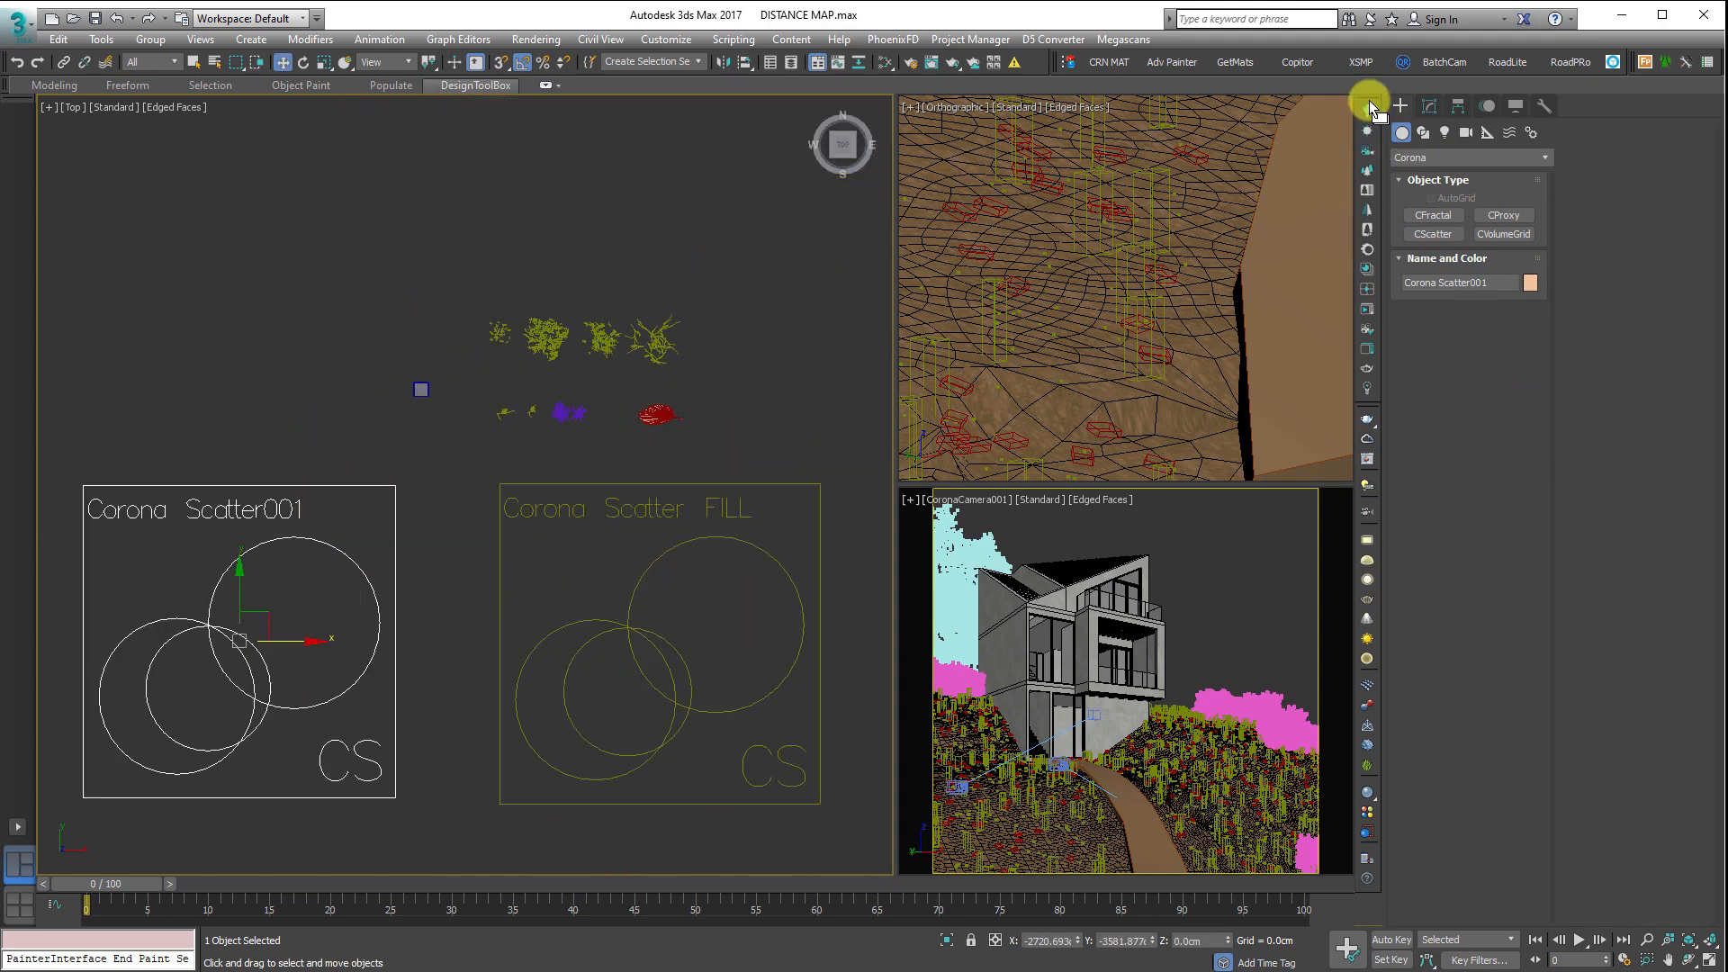
{"action": "left_click", "coordinate": [1429, 105]}
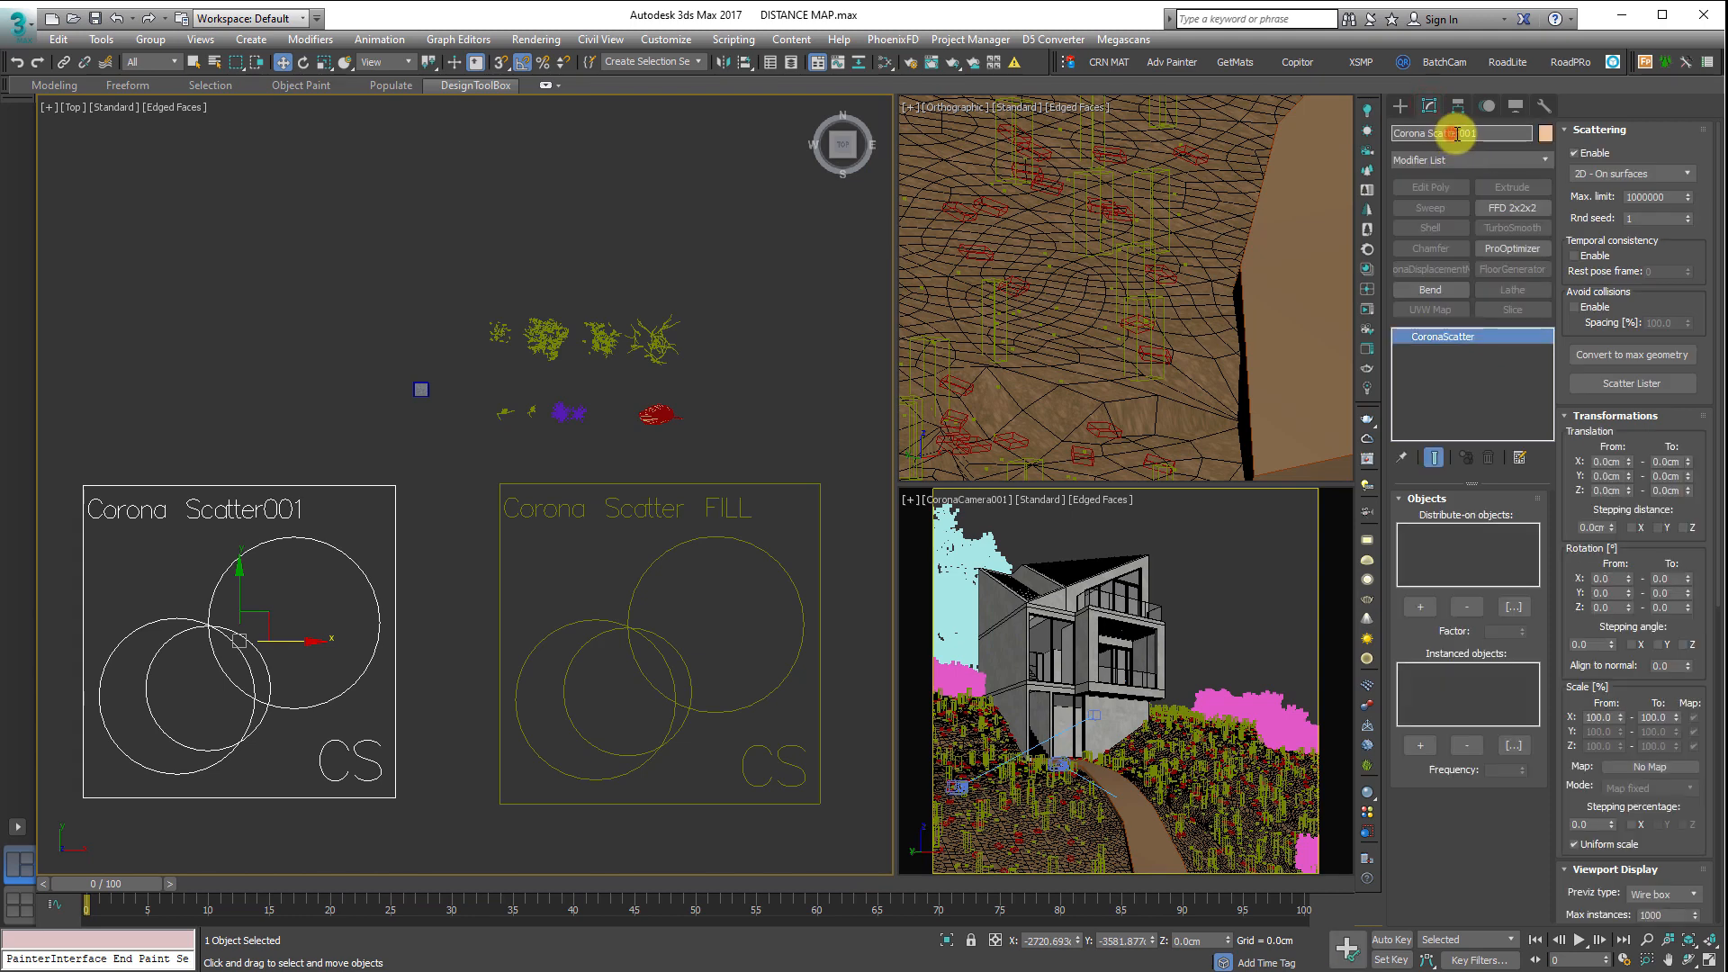
{"action": "left_click_drag", "start_coordinate": [1458, 134], "coordinate": [1545, 142]}
{"action": "type", "text": "SETAPAK"}
{"action": "key", "text": "Return"}
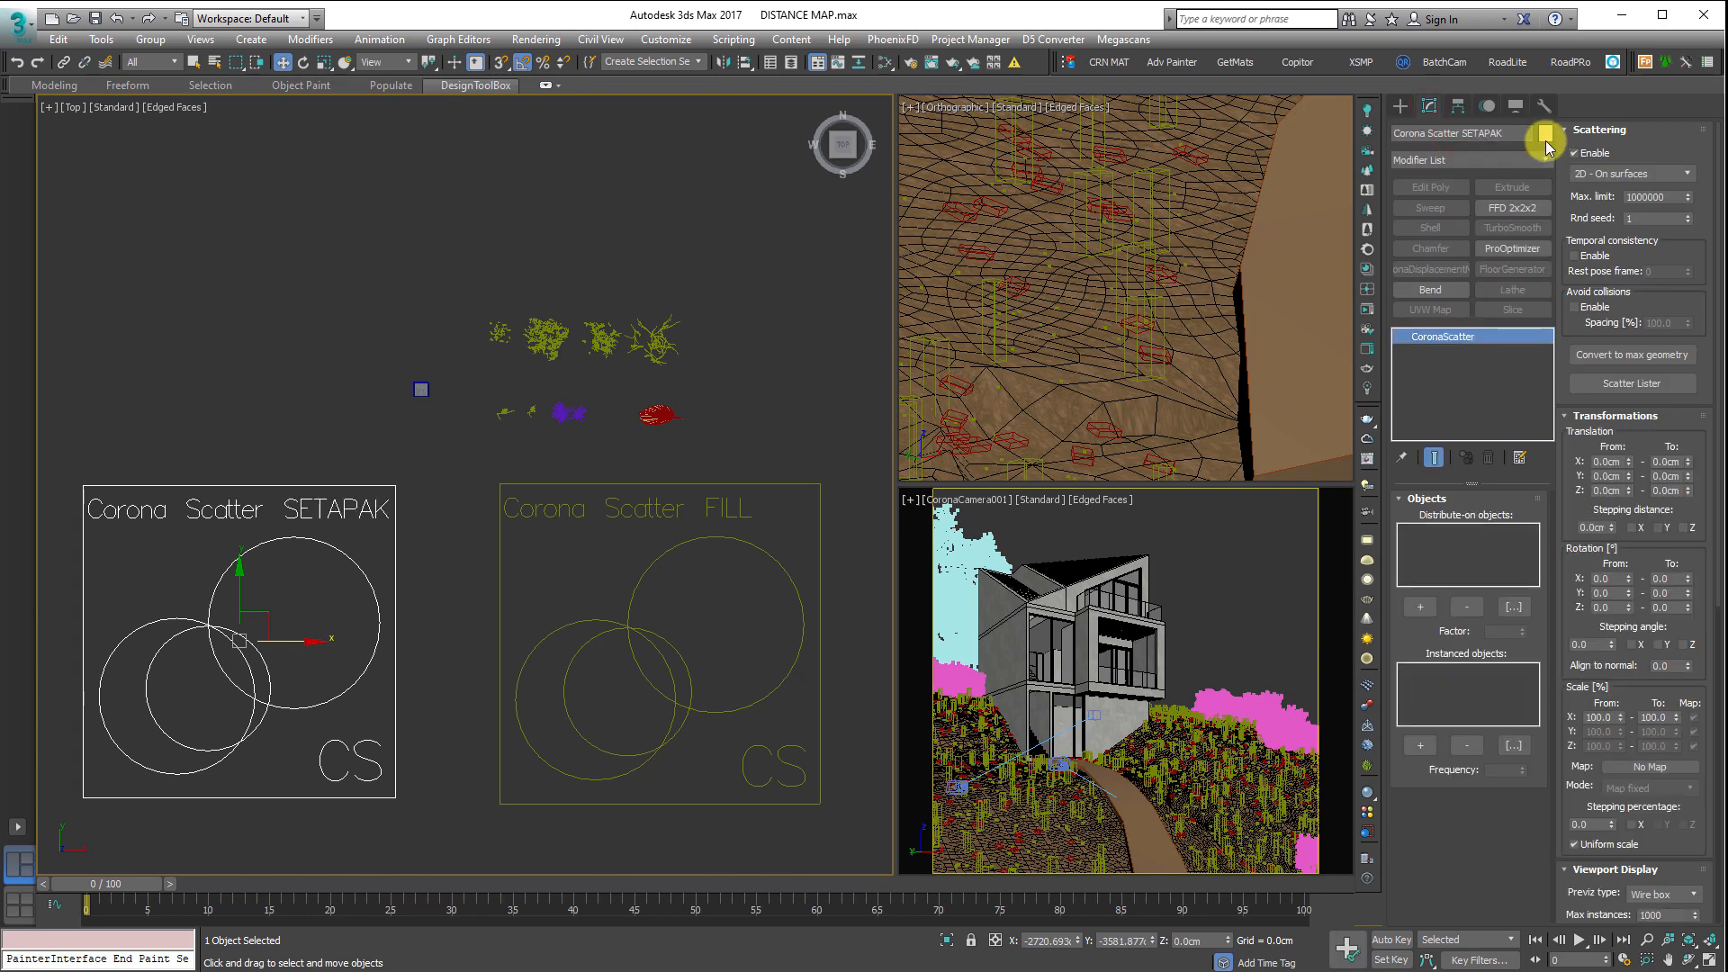
- Lower the Corona Scatter SETAPAK object in the left view to the height of the source plants, at Z about -1281 cm
{"action": "middle_click_drag", "start_coordinate": [271, 589], "coordinate": [360, 543]}
{"action": "key", "text": "l"}
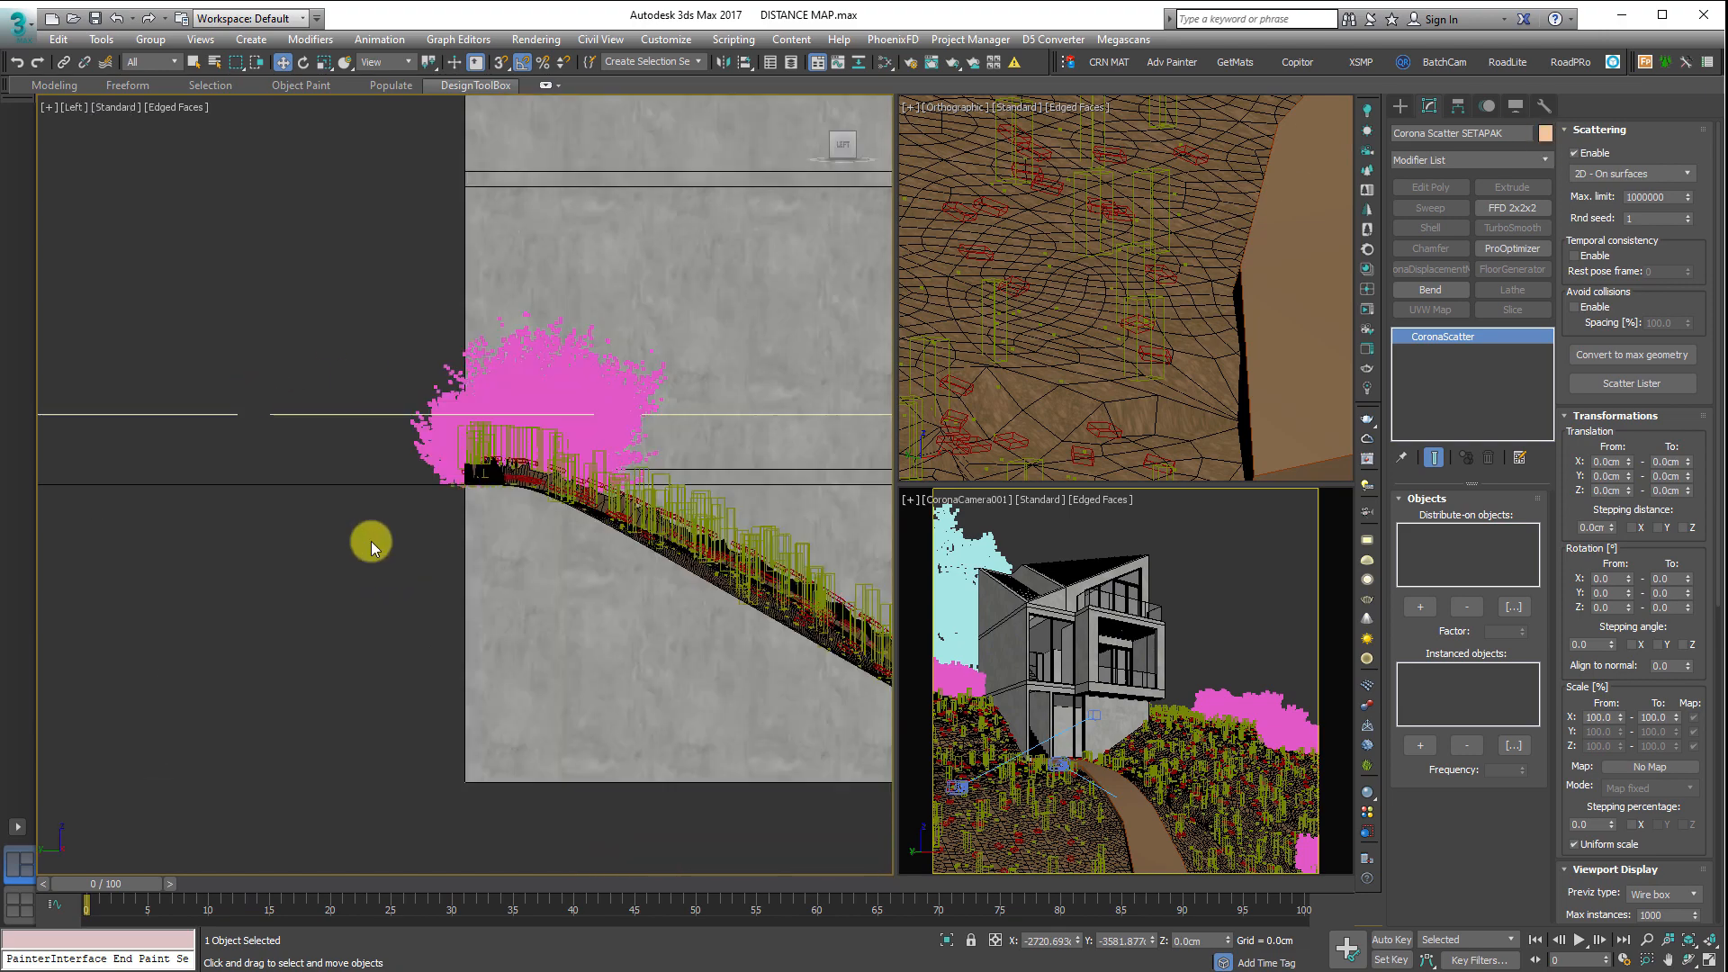
{"action": "key", "text": "z"}
{"action": "scroll", "coordinate": [495, 447], "scroll_direction": "down", "scroll_amount": 5}
{"action": "scroll", "coordinate": [508, 425], "scroll_direction": "down", "scroll_amount": 3}
{"action": "left_click_drag", "start_coordinate": [502, 398], "coordinate": [527, 590]}
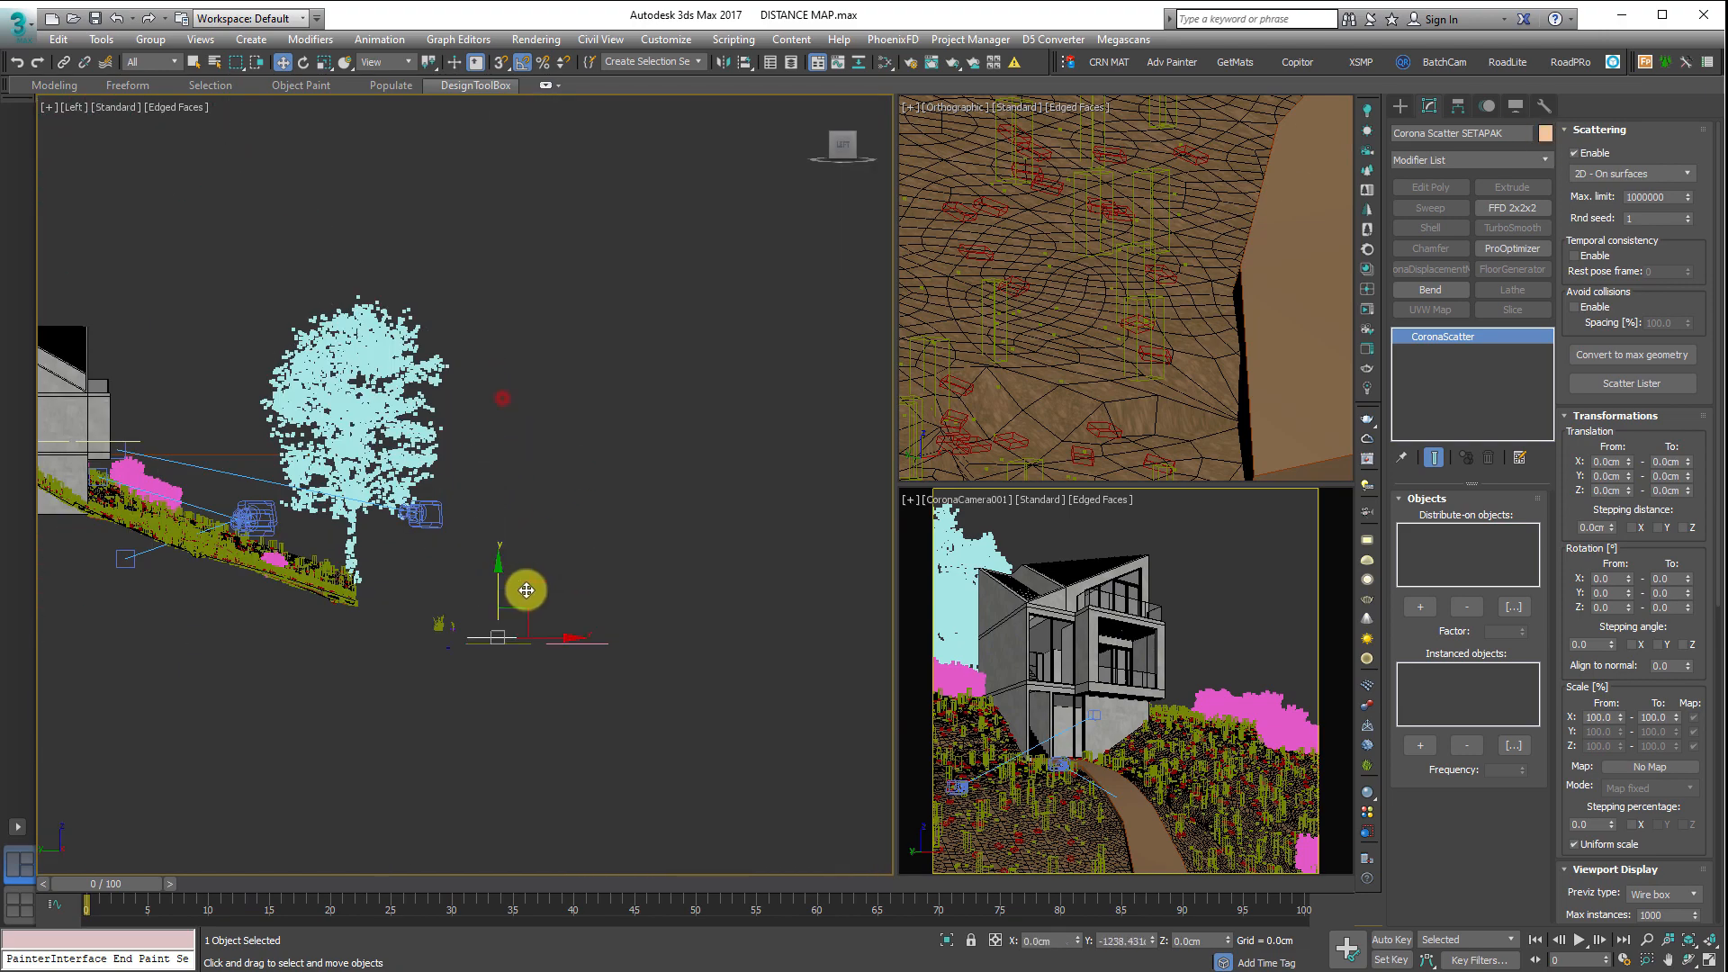
- Add the terrain Group_004 as the distribute-on object of Corona Scatter SETAPAK
{"action": "middle_click_drag", "start_coordinate": [540, 601], "coordinate": [407, 586], "text": "alt"}
{"action": "middle_click_drag", "start_coordinate": [595, 529], "coordinate": [478, 559]}
{"action": "middle_click_drag", "start_coordinate": [793, 560], "coordinate": [375, 583]}
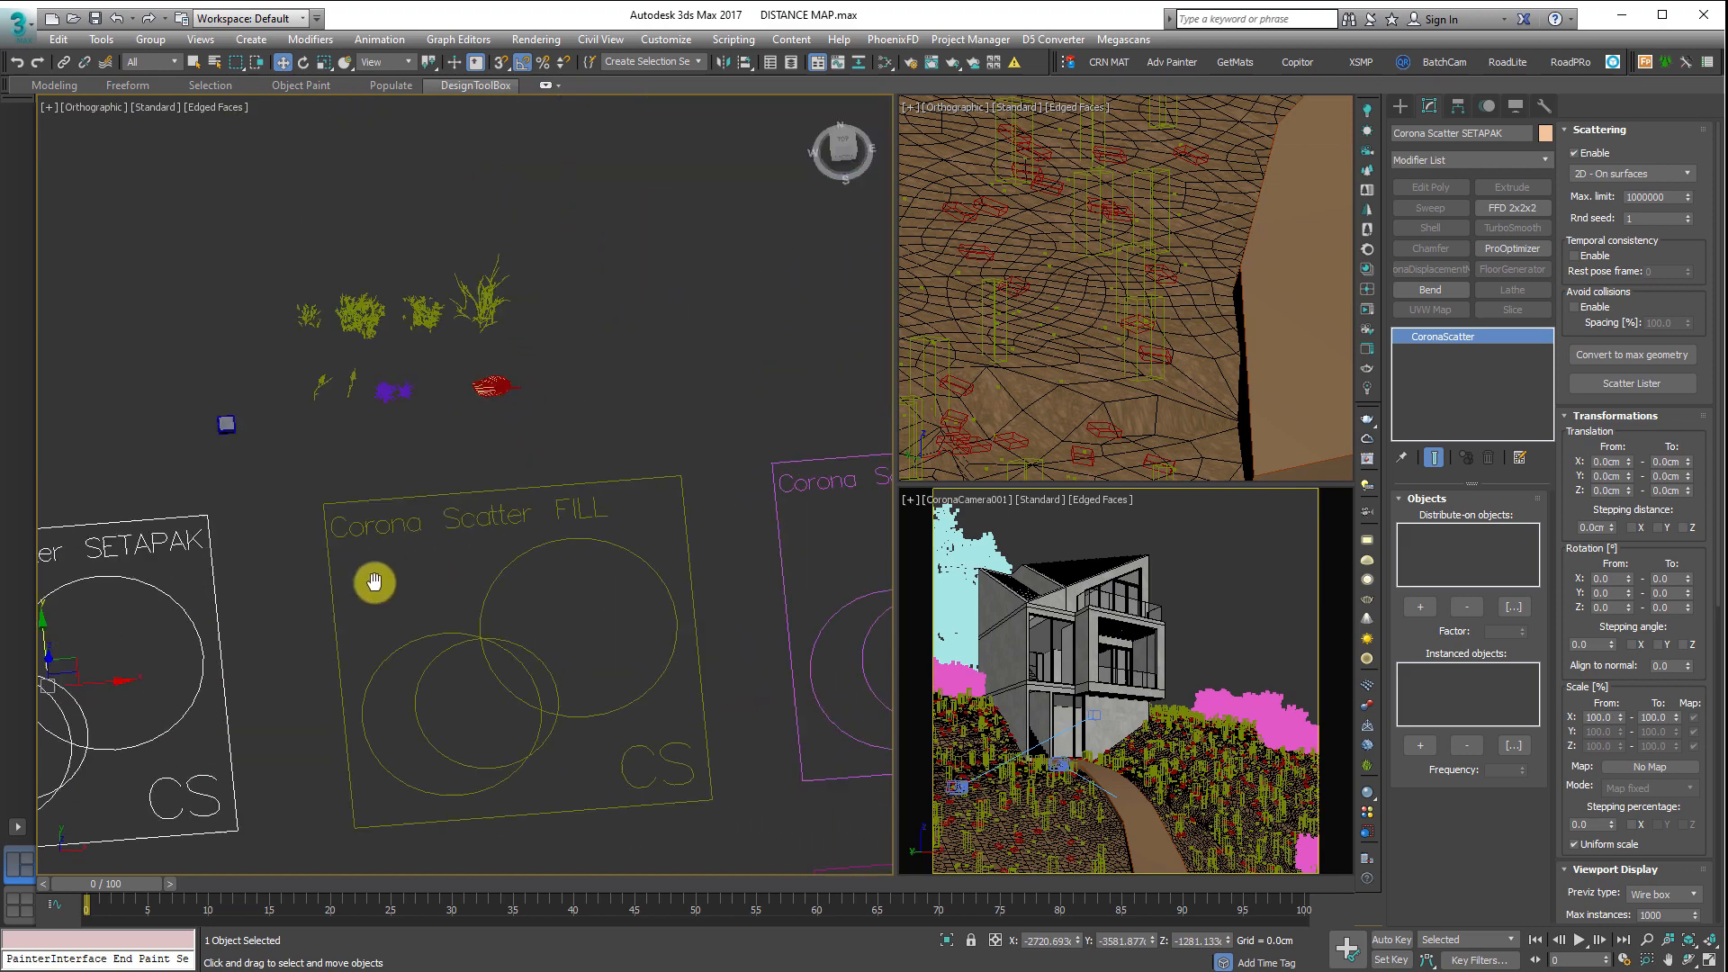
{"action": "scroll", "coordinate": [340, 582], "scroll_direction": "down", "scroll_amount": 2}
{"action": "left_click", "coordinate": [1425, 606]}
{"action": "middle_click_drag", "start_coordinate": [760, 480], "coordinate": [355, 614]}
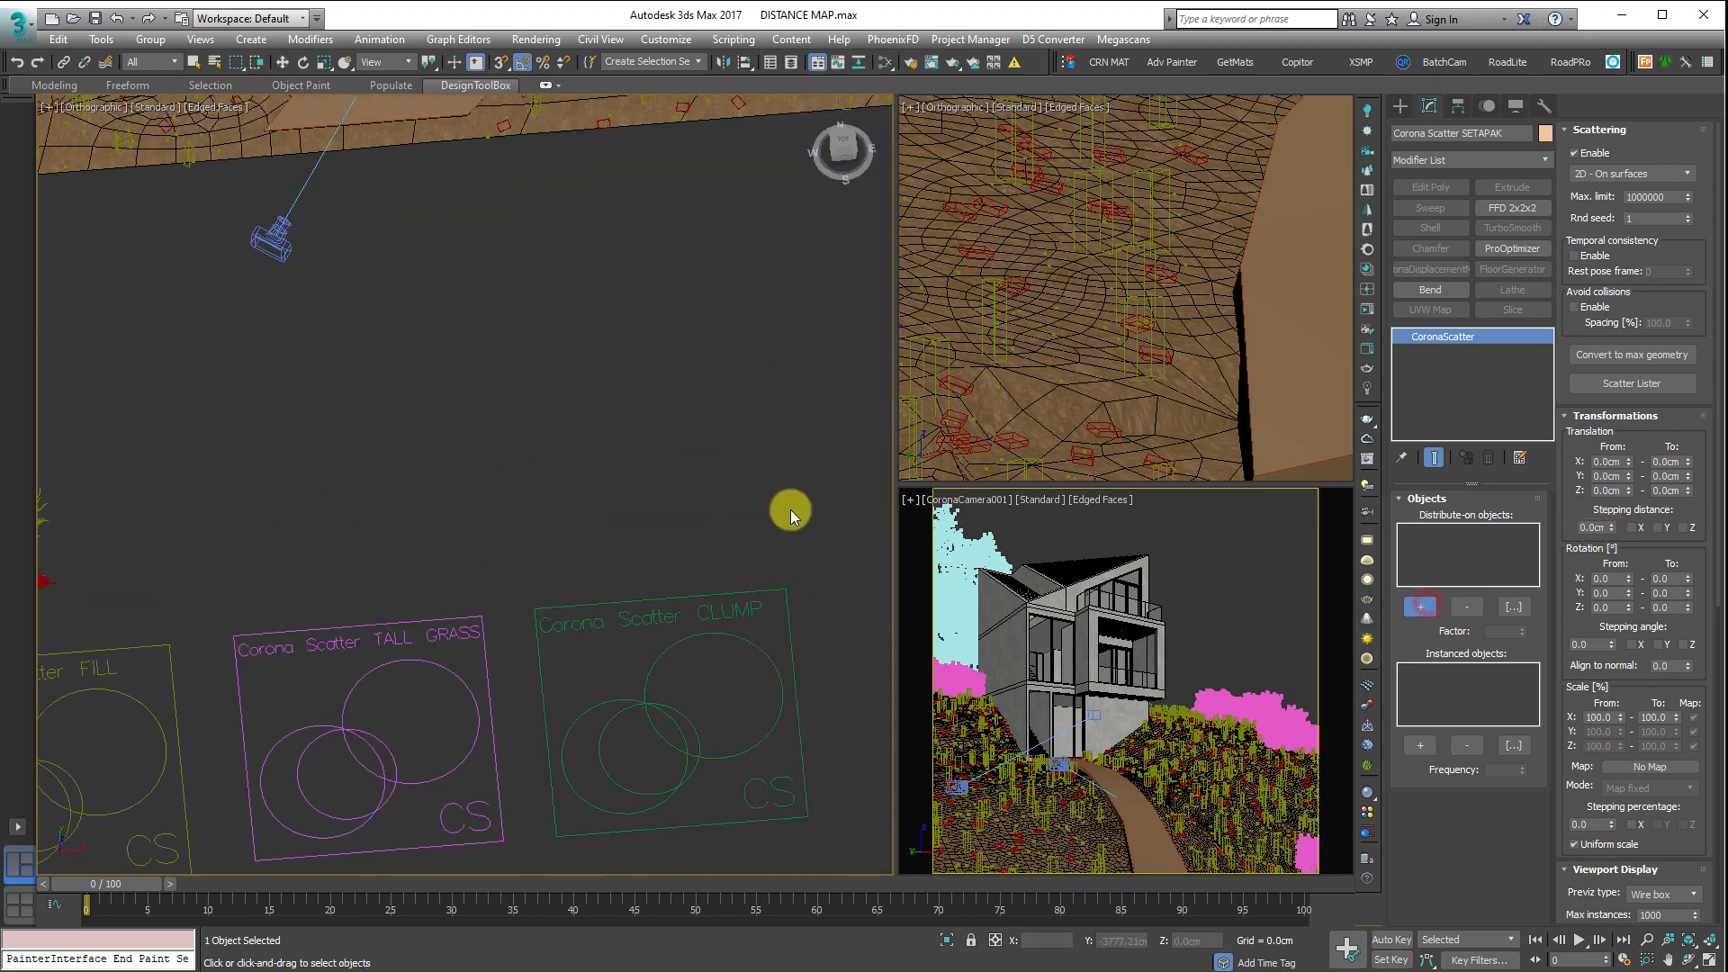
{"action": "middle_click_drag", "start_coordinate": [432, 324], "coordinate": [747, 762]}
{"action": "left_click", "coordinate": [573, 501]}
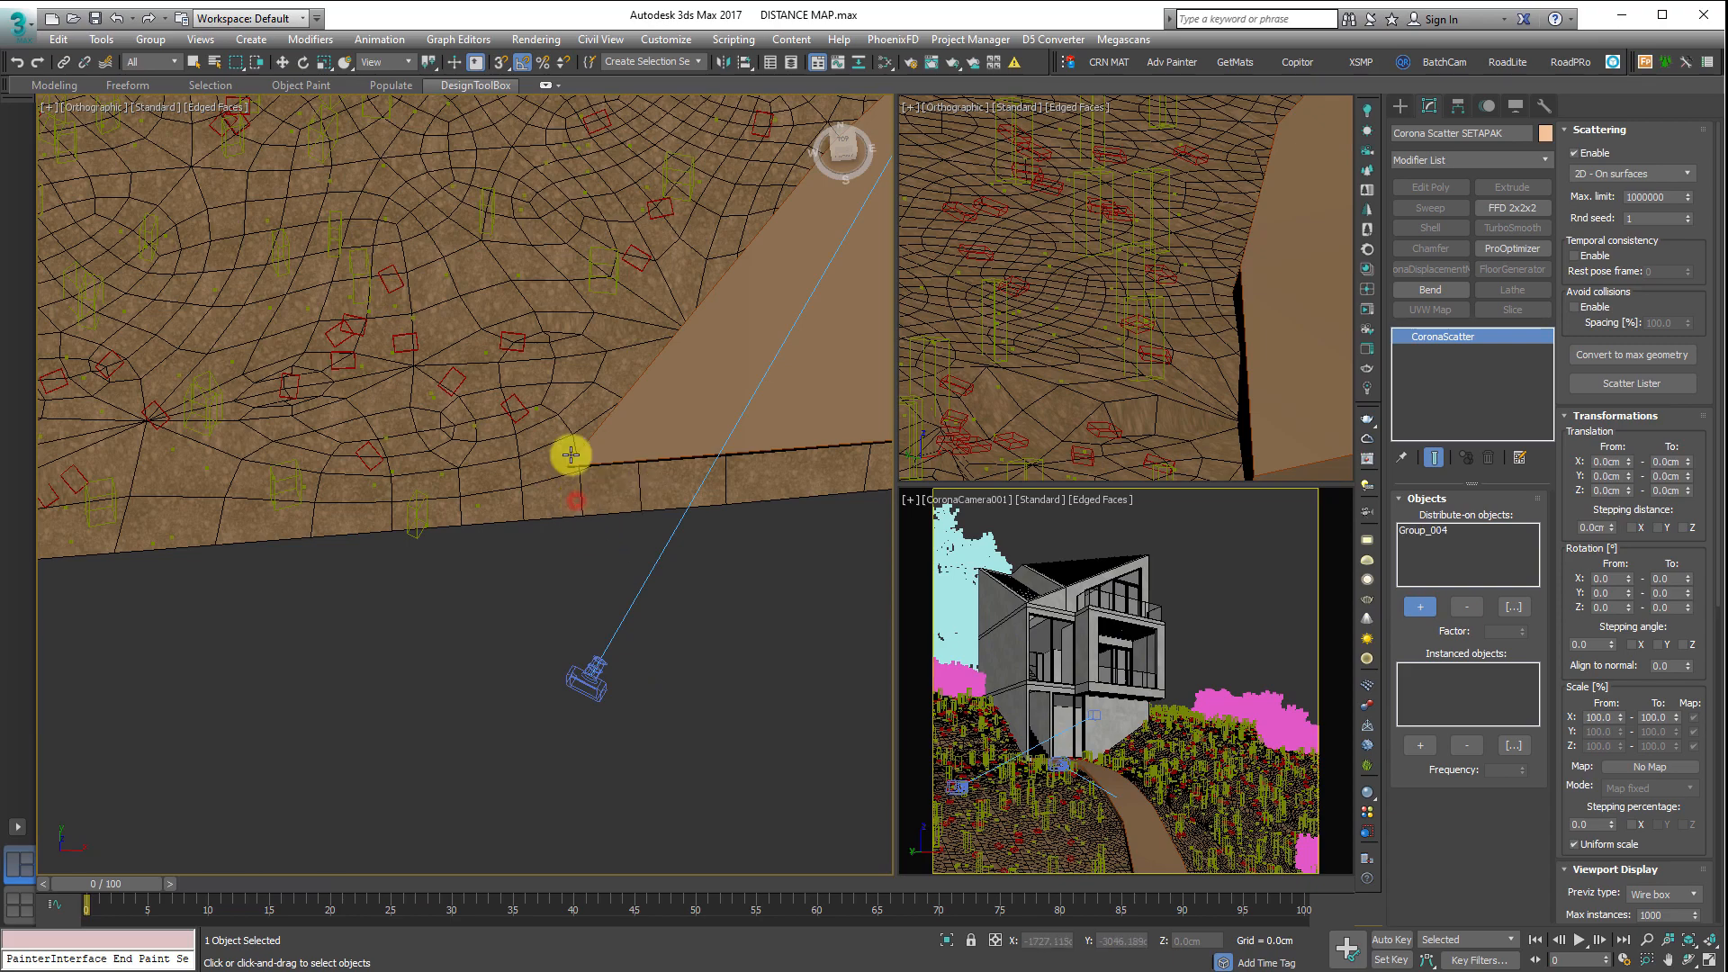
{"action": "left_click", "coordinate": [1423, 606]}
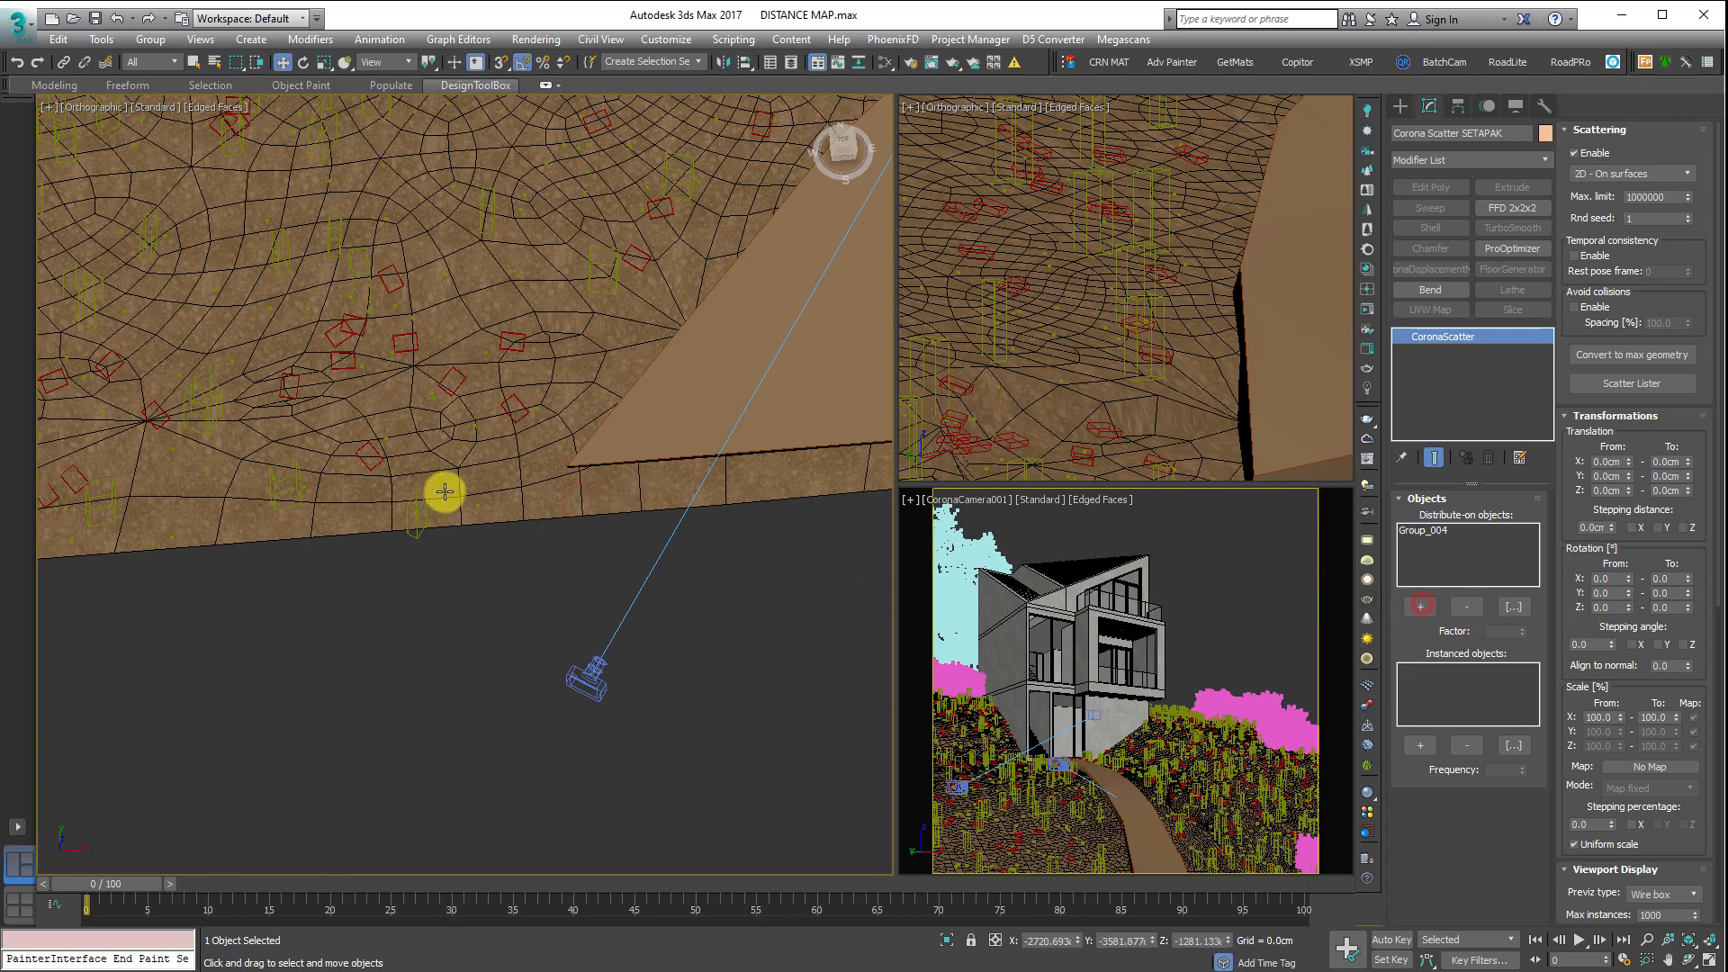
- Add the granite block Box001 to the instanced objects of Corona Scatter SETAPAK
{"action": "scroll", "coordinate": [443, 489], "scroll_direction": "down", "scroll_amount": 7}
{"action": "right_click", "coordinate": [478, 603]}
{"action": "middle_click_drag", "start_coordinate": [478, 603], "coordinate": [744, 471], "text": "alt"}
{"action": "scroll", "coordinate": [540, 585], "scroll_direction": "up", "scroll_amount": 5}
{"action": "scroll", "coordinate": [392, 585], "scroll_direction": "up", "scroll_amount": 6}
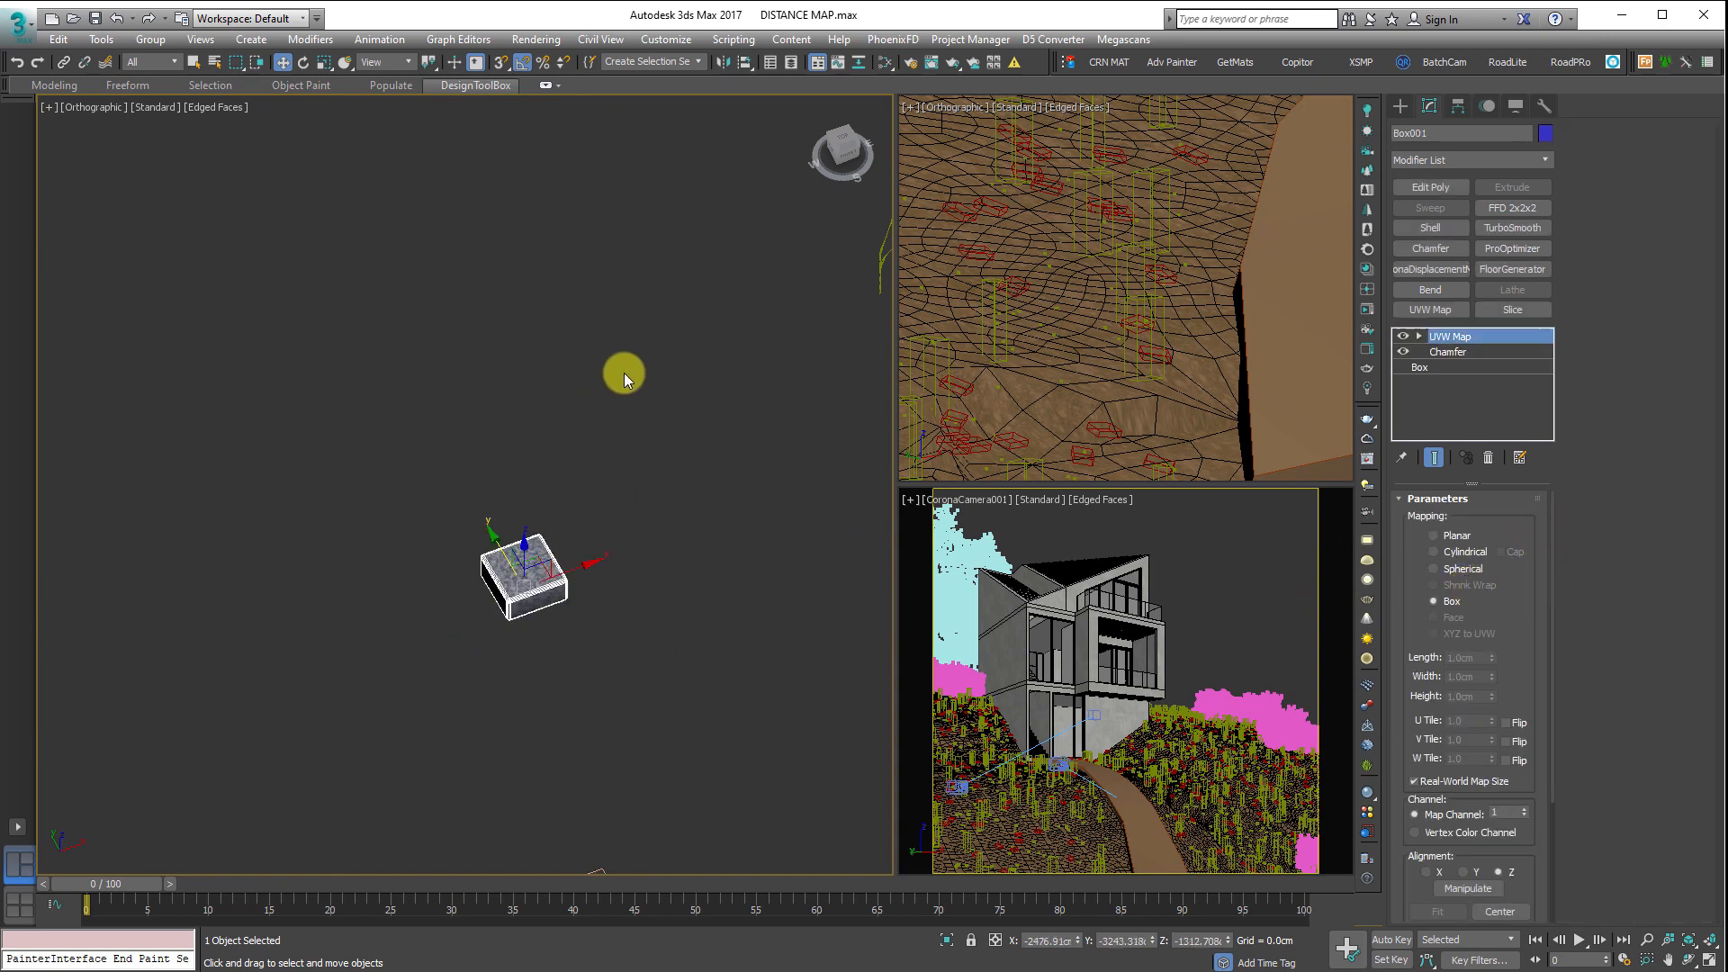
{"action": "middle_click_drag", "start_coordinate": [624, 372], "coordinate": [505, 528]}
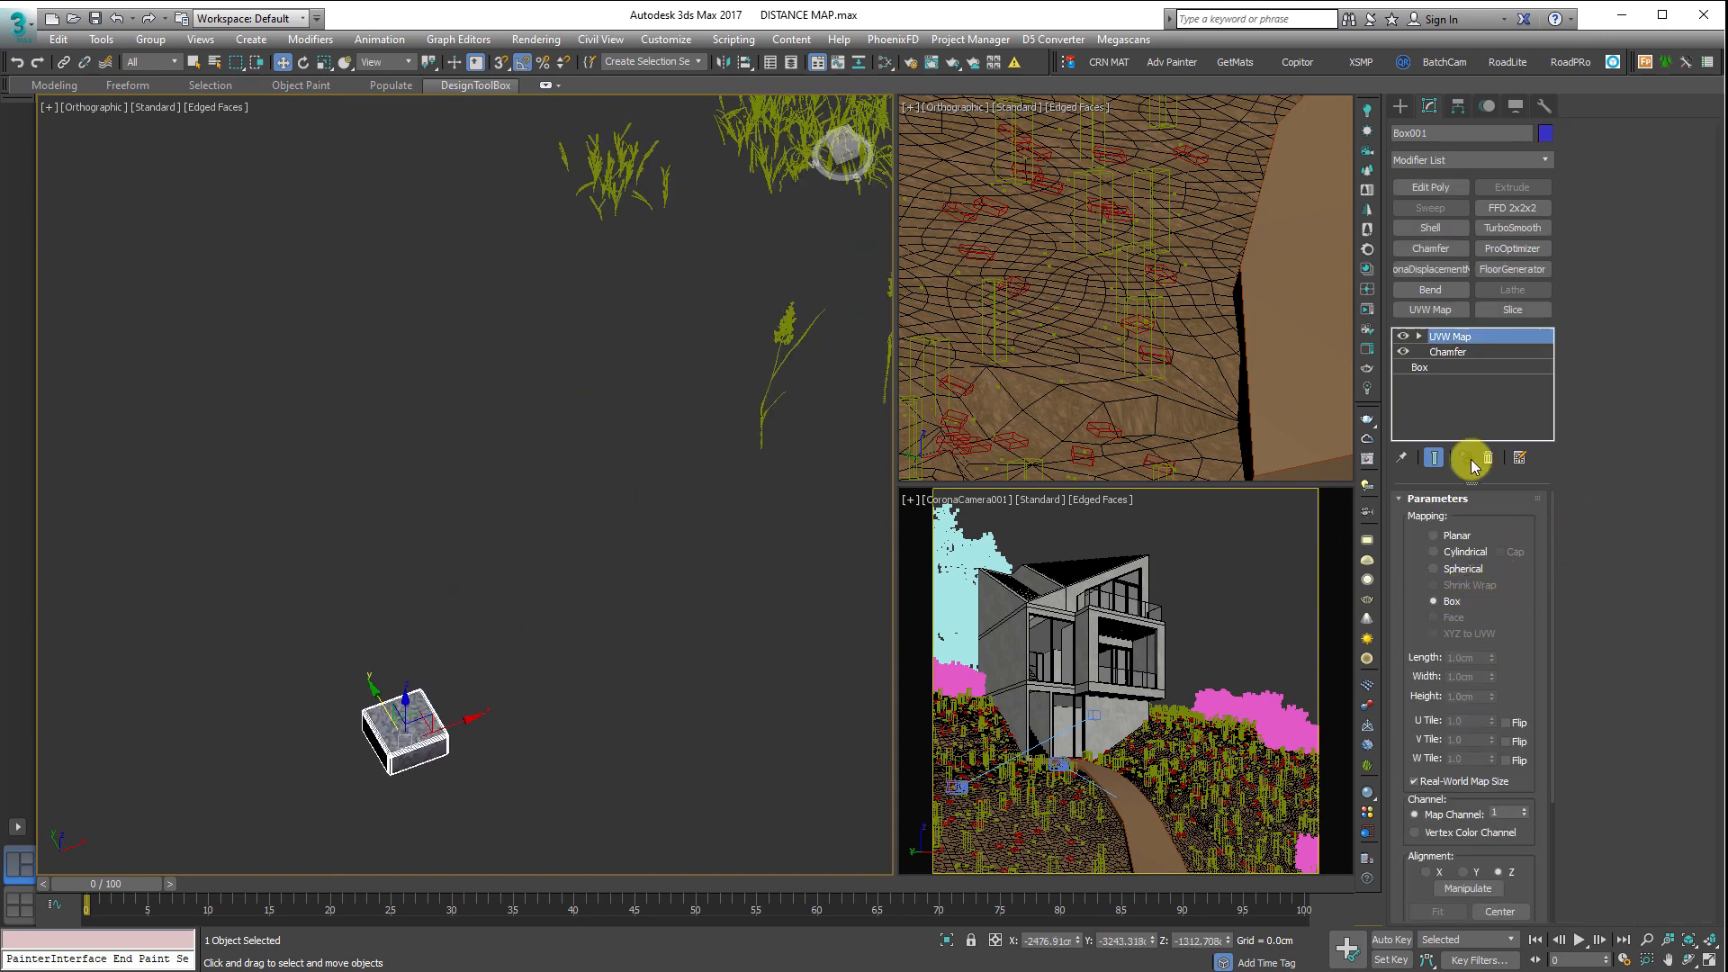
{"action": "scroll", "coordinate": [576, 585], "scroll_direction": "down", "scroll_amount": 5}
{"action": "middle_click_drag", "start_coordinate": [367, 733], "coordinate": [429, 509]}
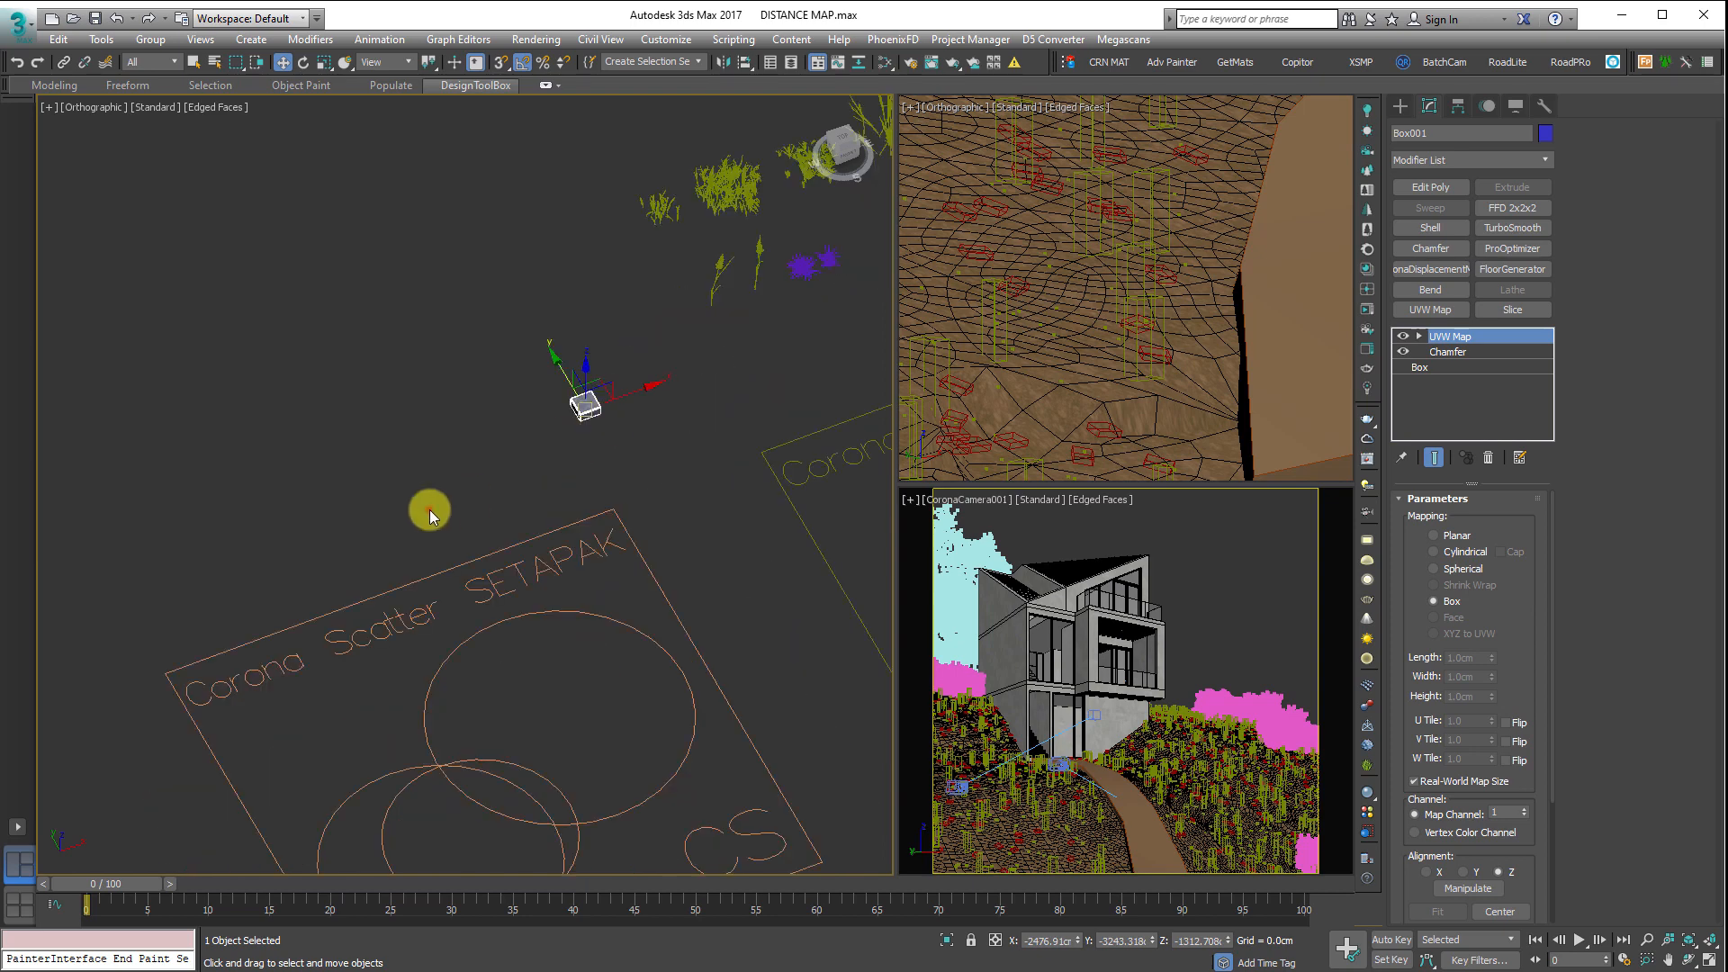
{"action": "left_click_drag", "start_coordinate": [429, 510], "coordinate": [463, 684]}
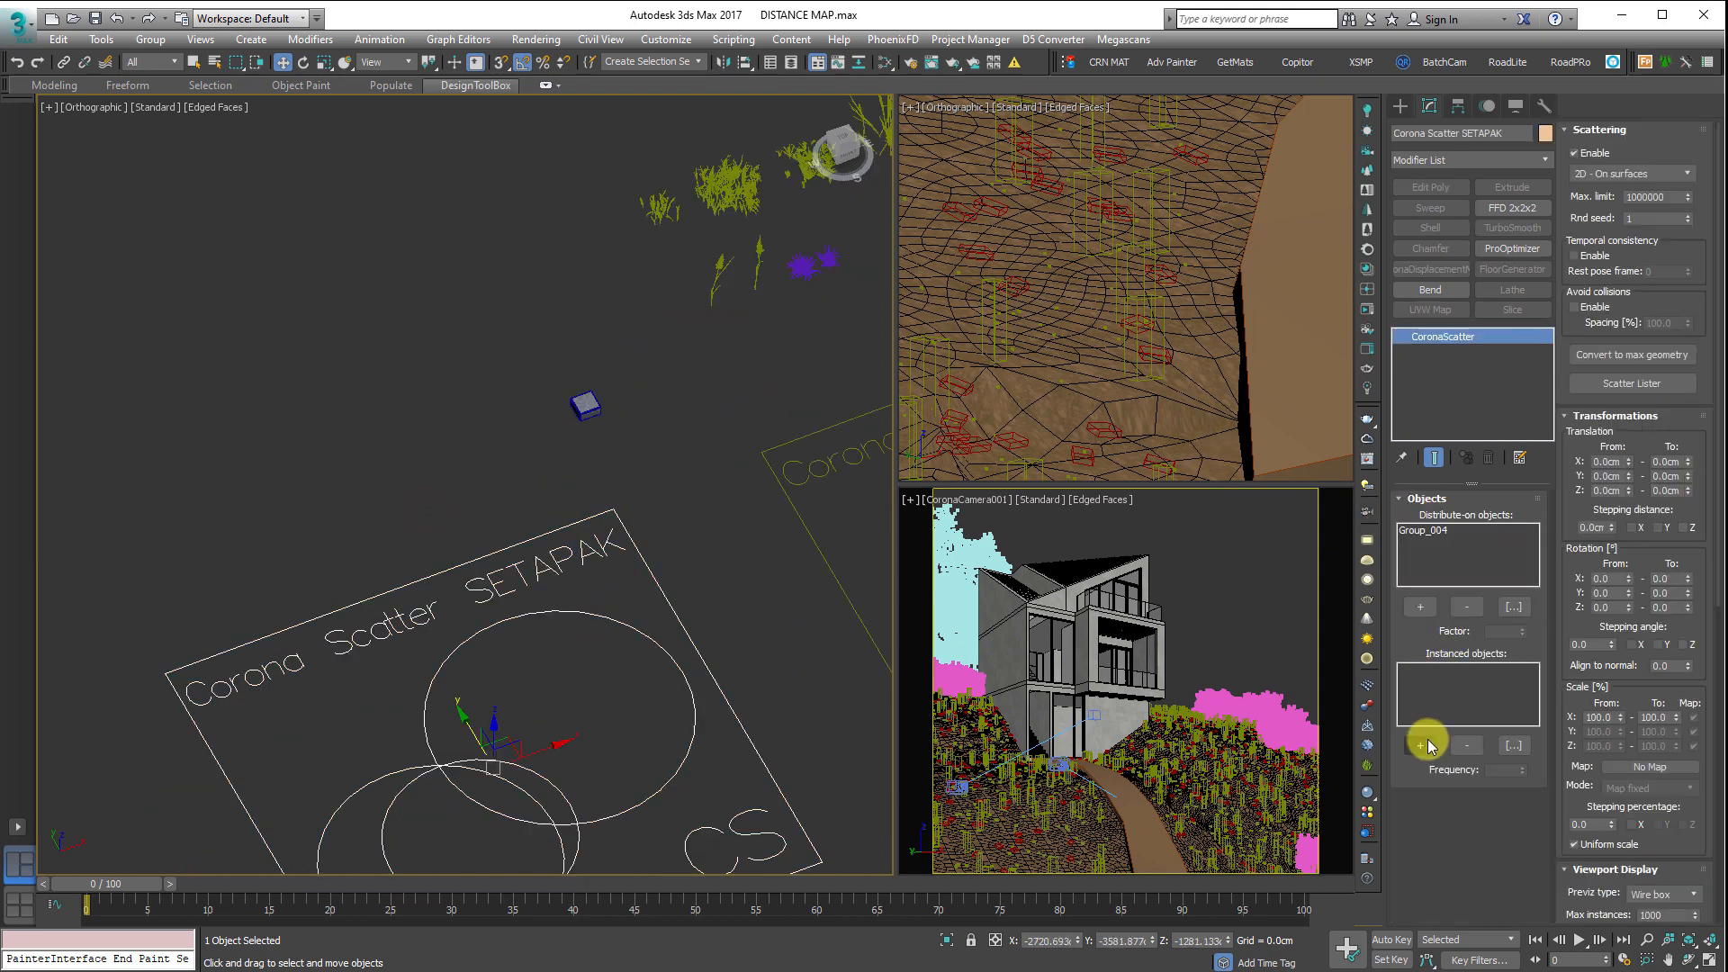
{"action": "left_click", "coordinate": [1429, 745]}
{"action": "scroll", "coordinate": [602, 402], "scroll_direction": "up", "scroll_amount": 5}
{"action": "left_click", "coordinate": [560, 448]}
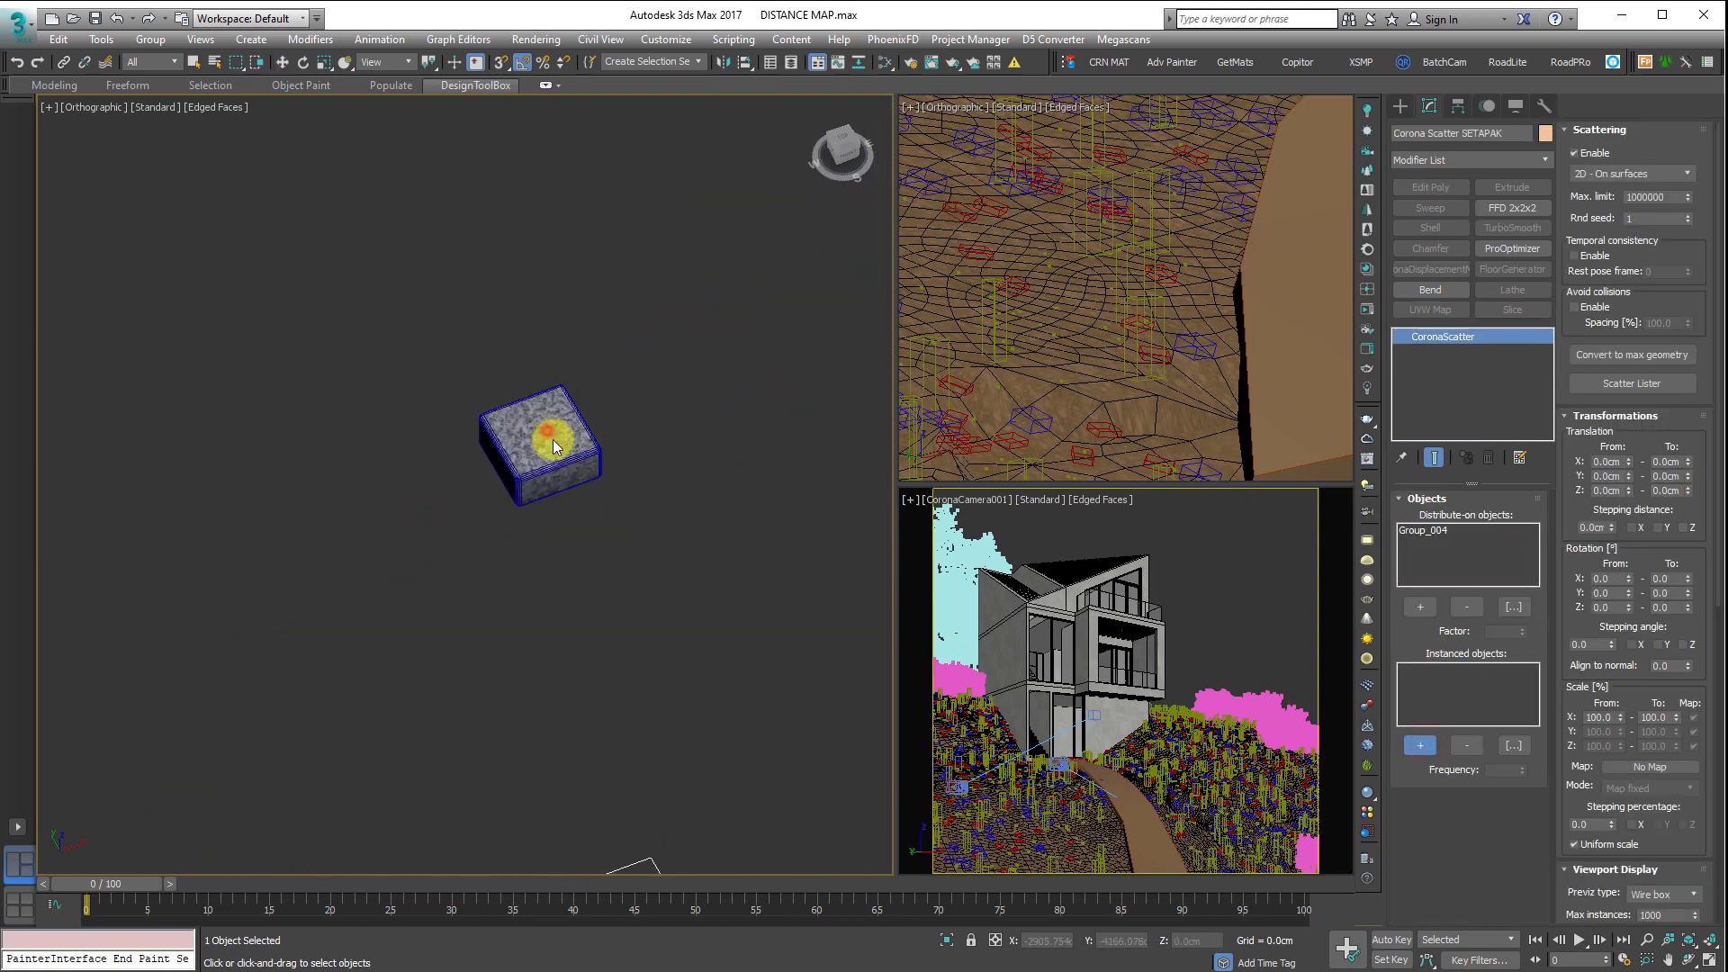
{"action": "left_click", "coordinate": [1429, 750]}
- Examine how the granite blocks are distributed over the terrain beside the path, with the path object Line001 selected
{"action": "scroll", "coordinate": [687, 501], "scroll_direction": "down", "scroll_amount": 5}
{"action": "scroll", "coordinate": [801, 270], "scroll_direction": "up", "scroll_amount": 2}
{"action": "middle_click_drag", "start_coordinate": [801, 261], "coordinate": [490, 606]}
{"action": "scroll", "coordinate": [491, 549], "scroll_direction": "up", "scroll_amount": 3}
{"action": "scroll", "coordinate": [459, 598], "scroll_direction": "down", "scroll_amount": 5}
{"action": "scroll", "coordinate": [450, 563], "scroll_direction": "up", "scroll_amount": 5}
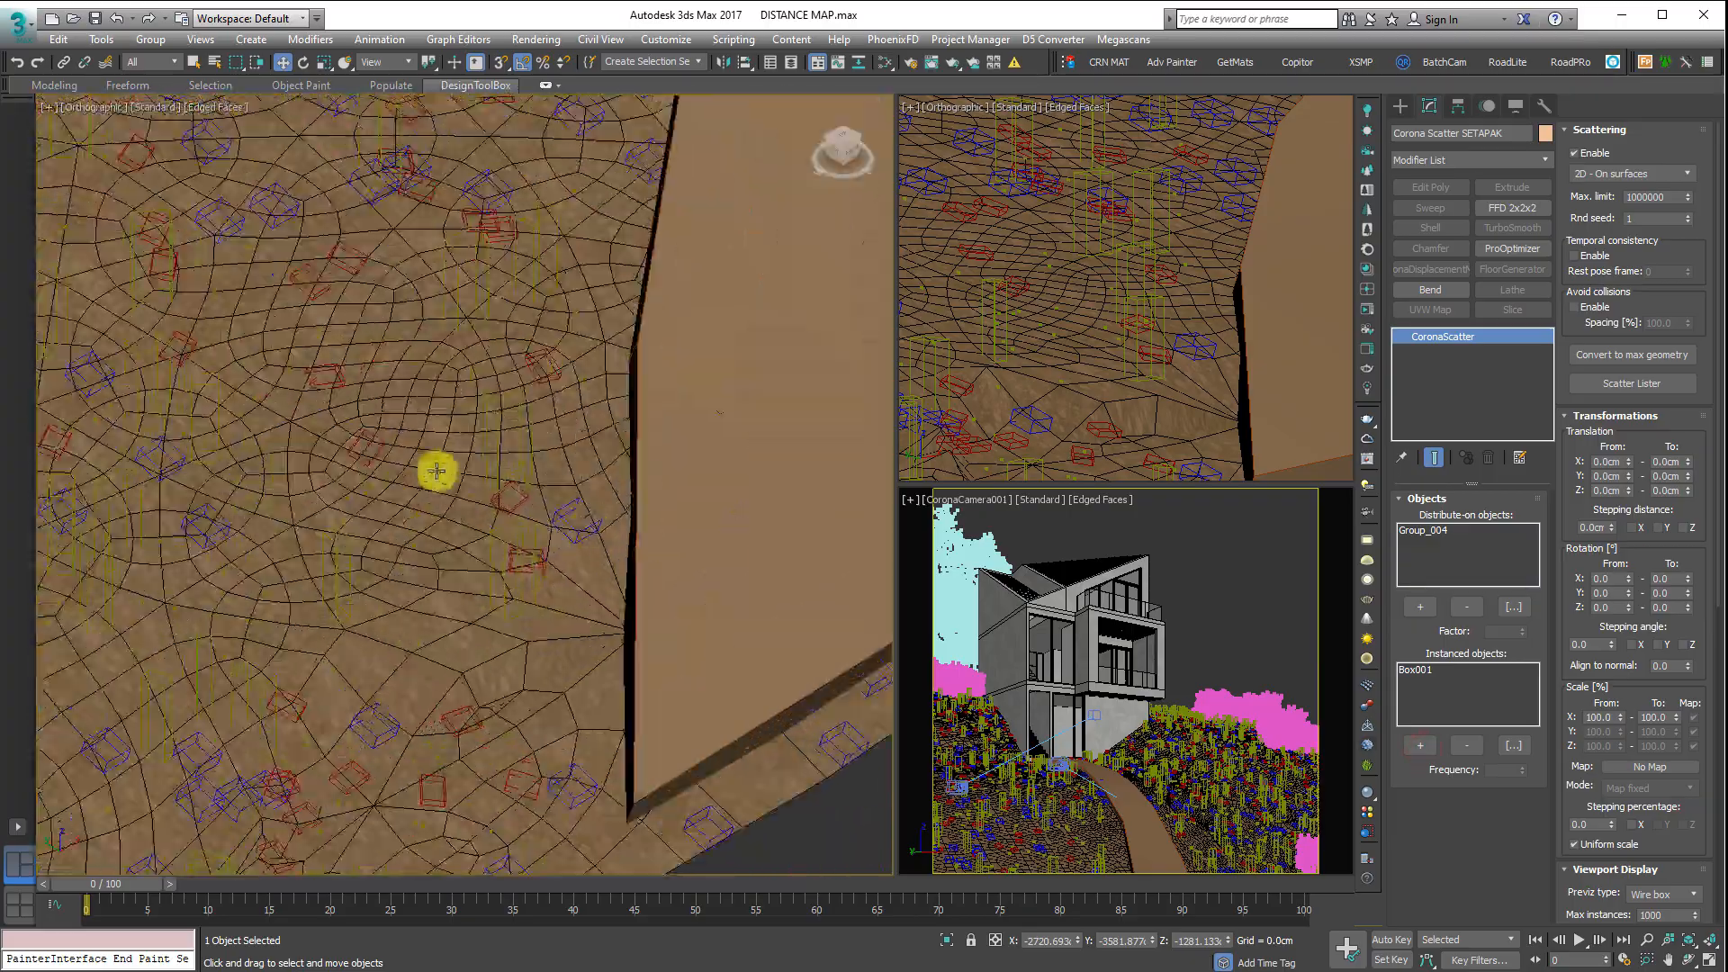
{"action": "scroll", "coordinate": [436, 471], "scroll_direction": "down", "scroll_amount": 5}
{"action": "left_click", "coordinate": [540, 640]}
{"action": "scroll", "coordinate": [359, 798], "scroll_direction": "up", "scroll_amount": 5}
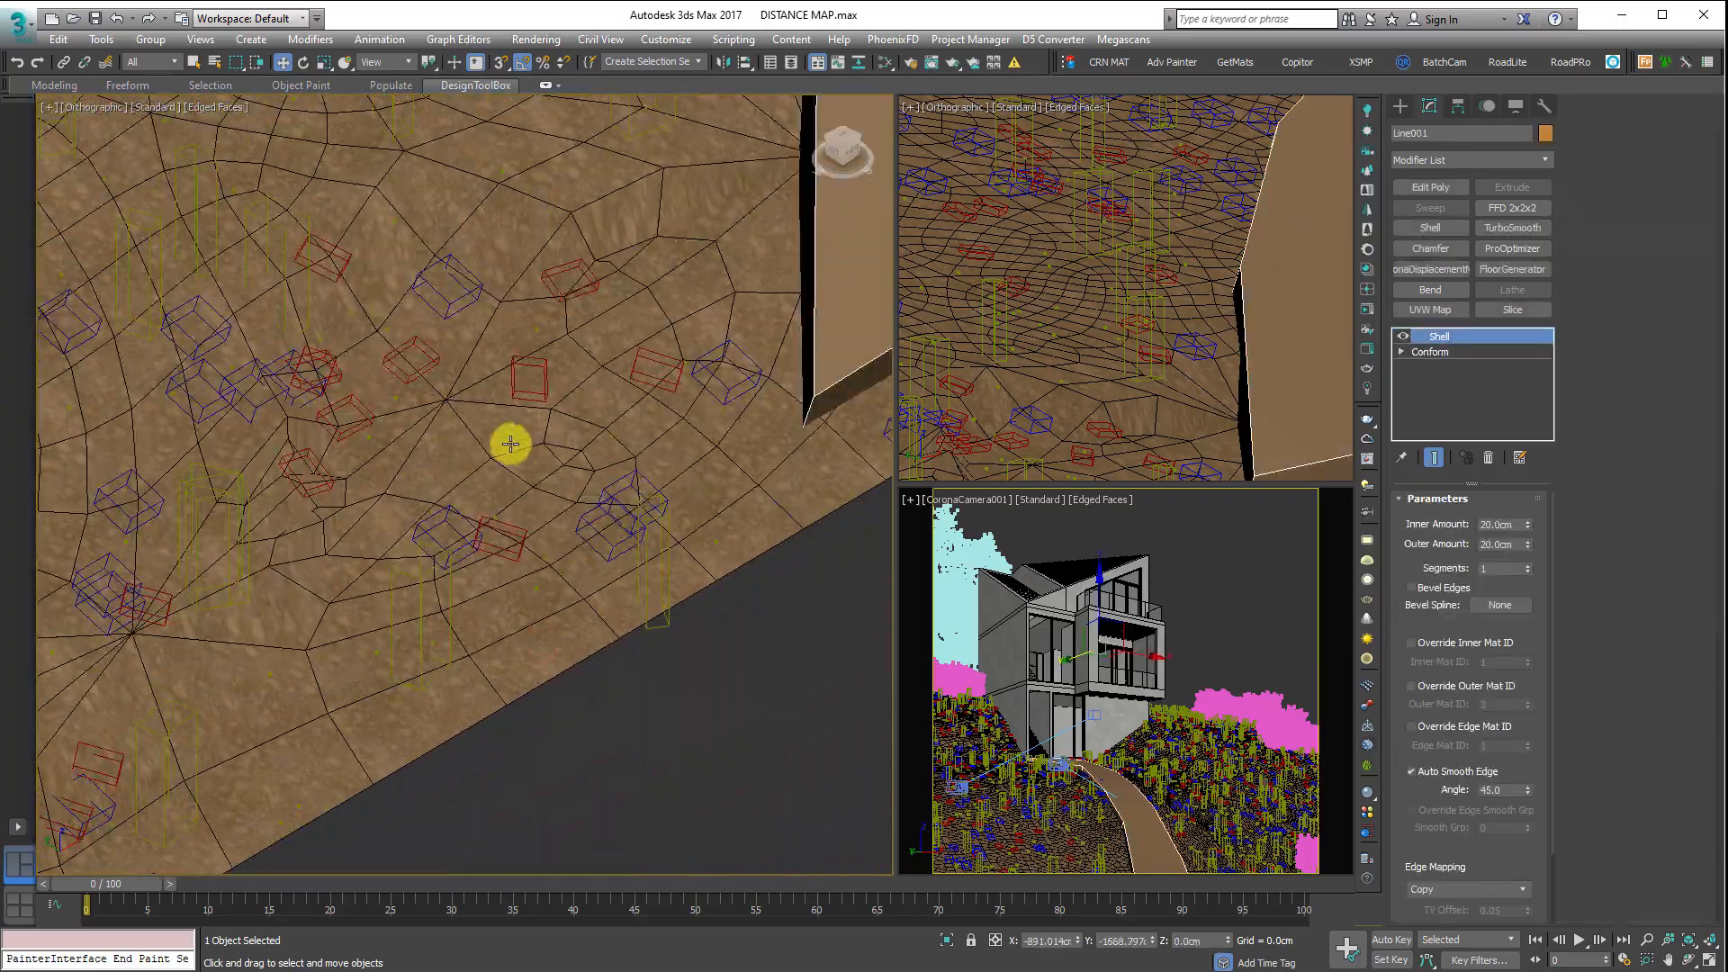
{"action": "scroll", "coordinate": [444, 550], "scroll_direction": "up", "scroll_amount": 3}
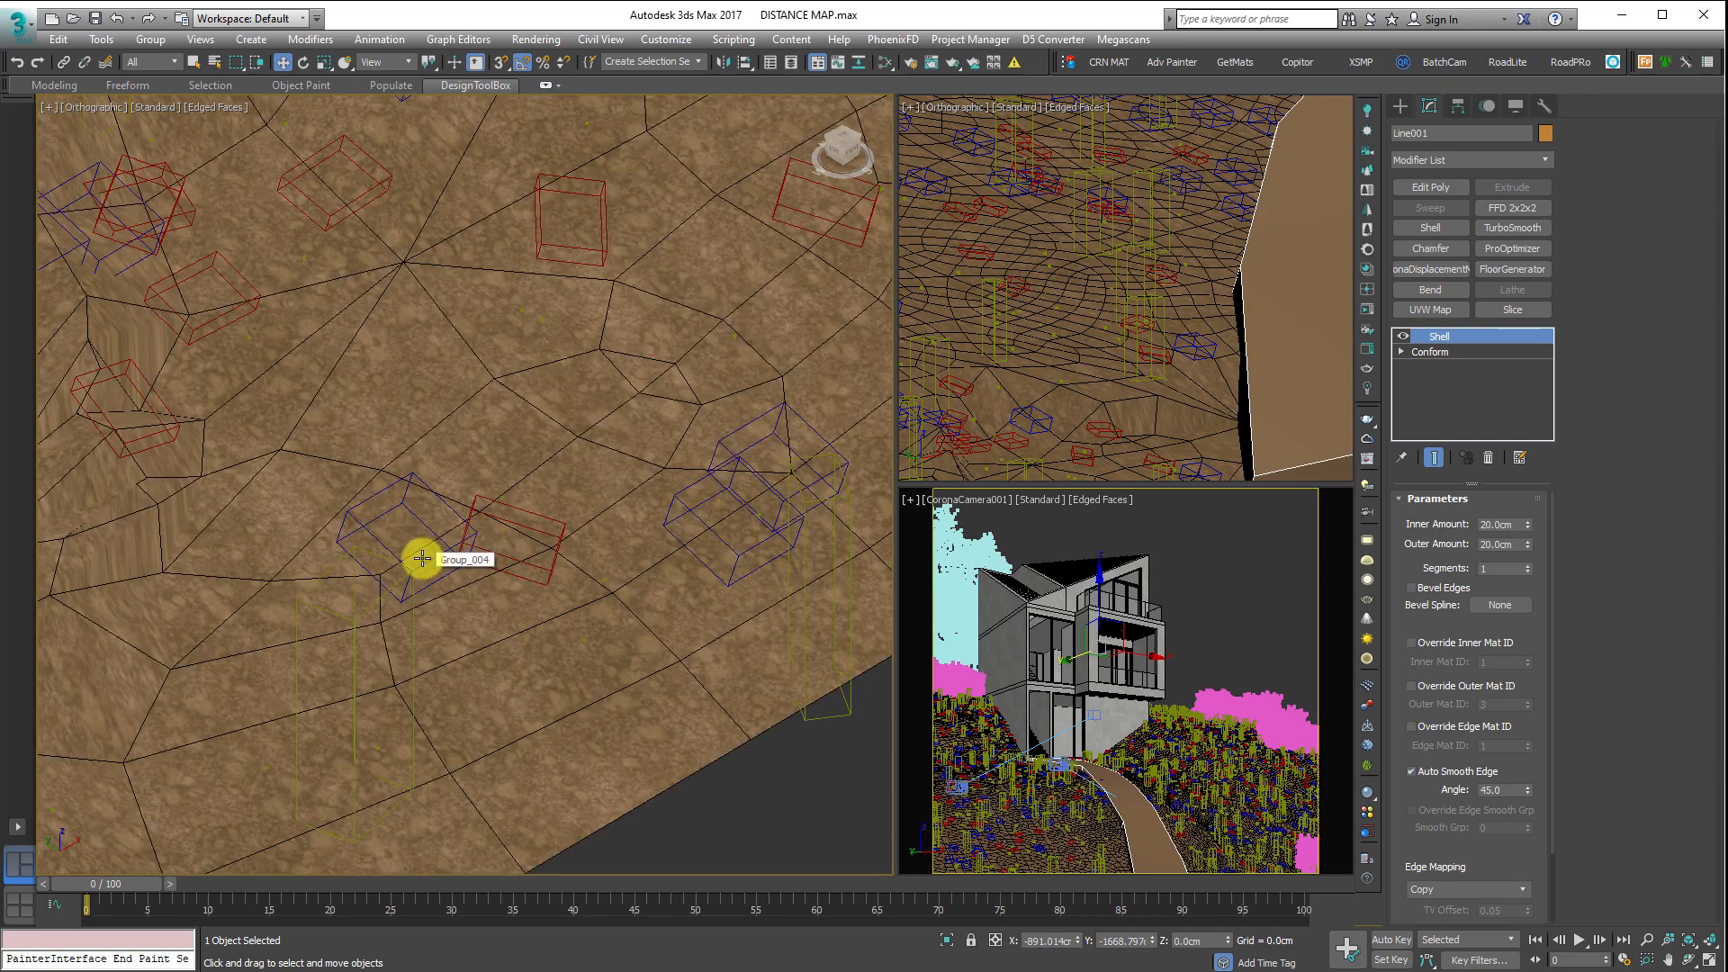
- Switch the large orthographic view to wireframe and examine the block placement within the path outline
{"action": "scroll", "coordinate": [422, 559], "scroll_direction": "down", "scroll_amount": 3}
{"action": "scroll", "coordinate": [108, 609], "scroll_direction": "down", "scroll_amount": 4}
{"action": "middle_click_drag", "start_coordinate": [456, 528], "coordinate": [562, 619]}
{"action": "key", "text": "F3"}
{"action": "middle_click_drag", "start_coordinate": [439, 649], "coordinate": [486, 355]}
{"action": "scroll", "coordinate": [523, 339], "scroll_direction": "up", "scroll_amount": 3}
{"action": "middle_click_drag", "start_coordinate": [640, 240], "coordinate": [464, 531]}
{"action": "scroll", "coordinate": [471, 471], "scroll_direction": "up", "scroll_amount": 3}
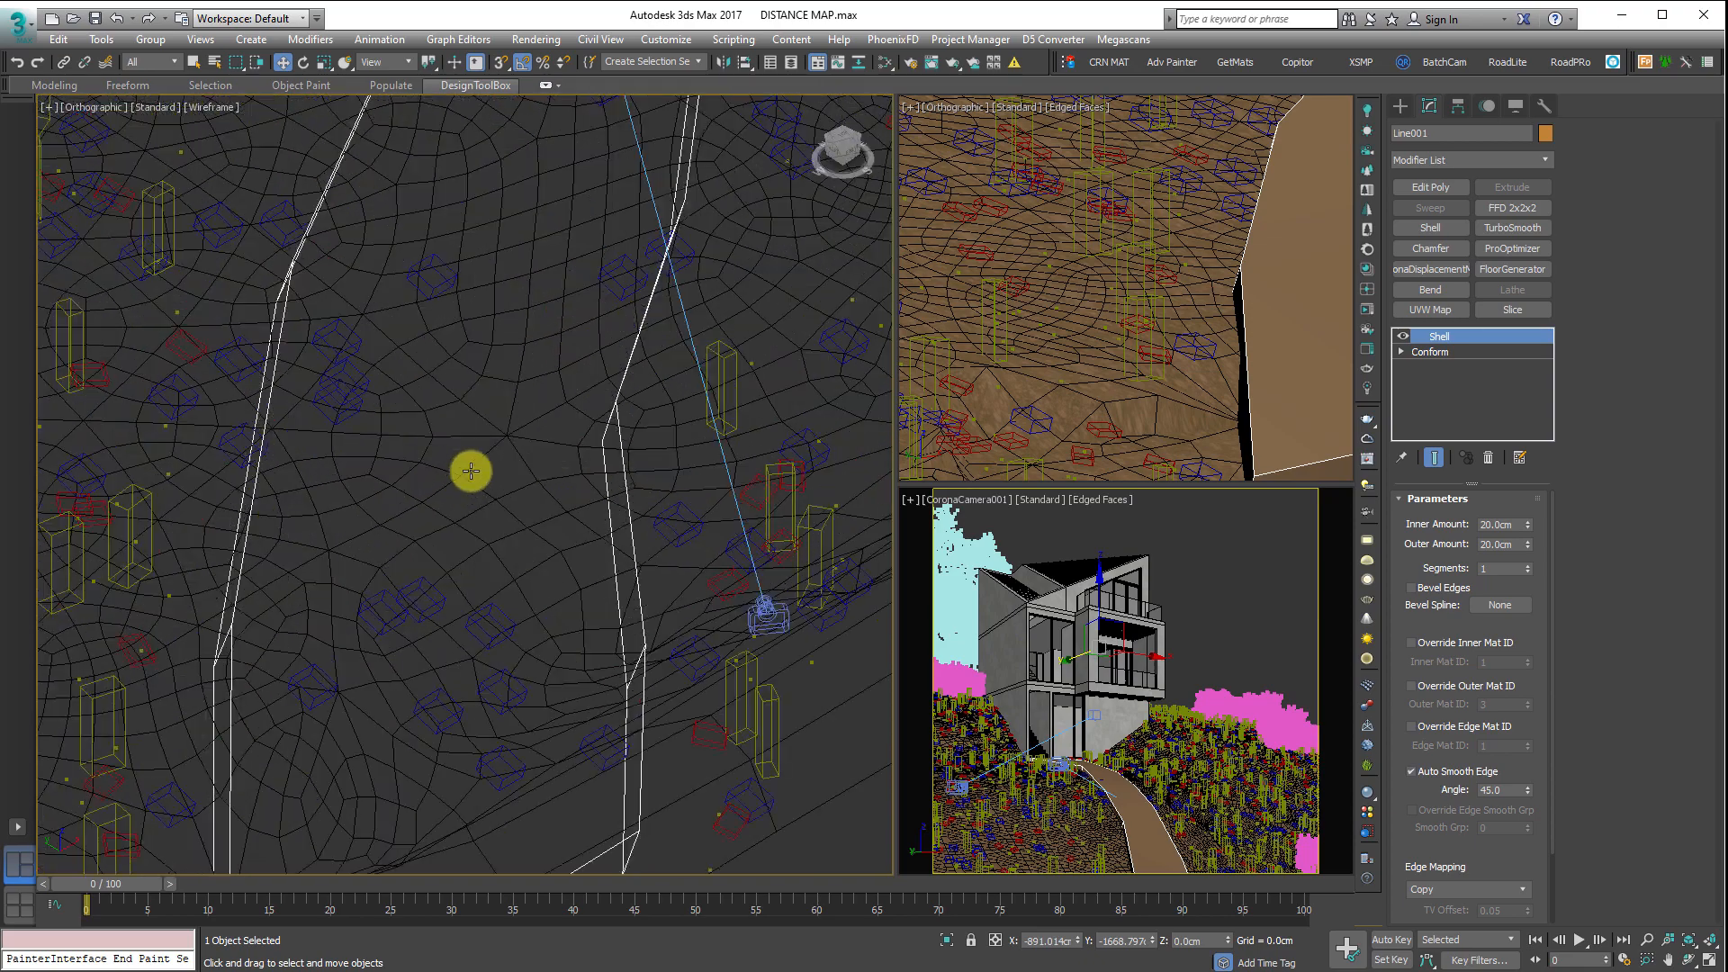
{"action": "scroll", "coordinate": [471, 471], "scroll_direction": "down", "scroll_amount": 3}
{"action": "scroll", "coordinate": [428, 467], "scroll_direction": "down", "scroll_amount": 5}
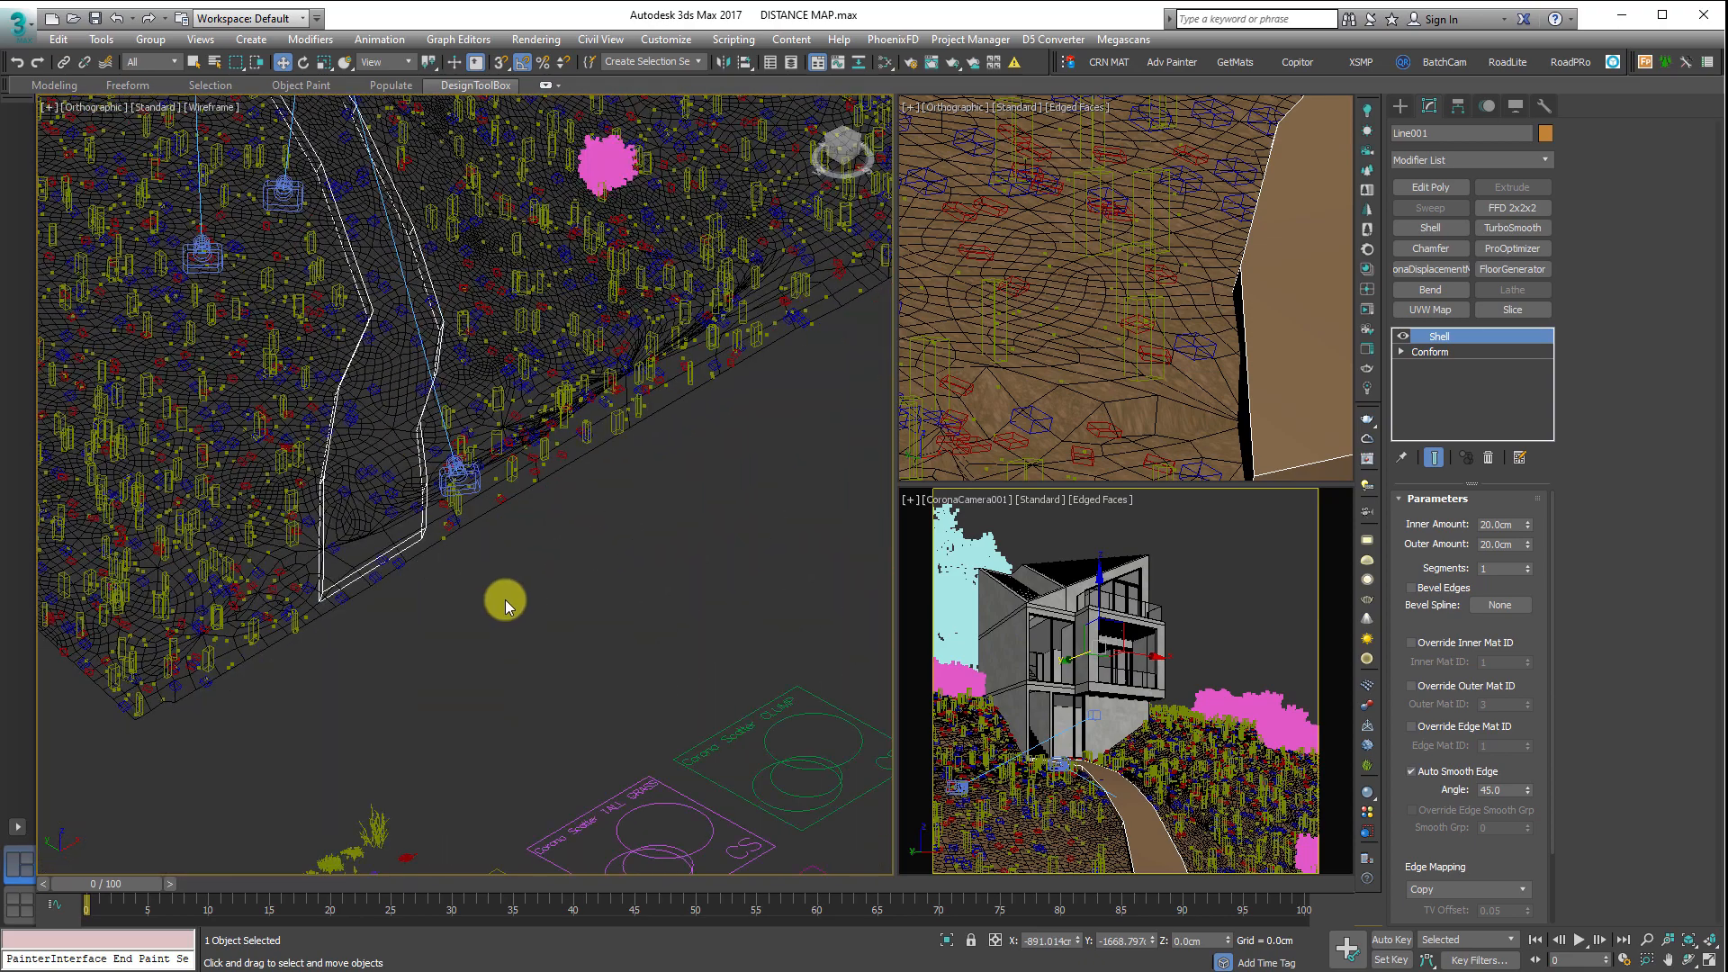
- Select Corona Scatter SETAPAK and toggle its scattering off and on again to compare the block placement
{"action": "middle_click_drag", "start_coordinate": [501, 597], "coordinate": [661, 502]}
{"action": "middle_click_drag", "start_coordinate": [1164, 363], "coordinate": [1111, 96]}
{"action": "scroll", "coordinate": [1207, 216], "scroll_direction": "down", "scroll_amount": 6}
{"action": "scroll", "coordinate": [1179, 370], "scroll_direction": "up", "scroll_amount": 3}
{"action": "left_click_drag", "start_coordinate": [1088, 277], "coordinate": [1047, 351]}
{"action": "scroll", "coordinate": [553, 454], "scroll_direction": "up", "scroll_amount": 2}
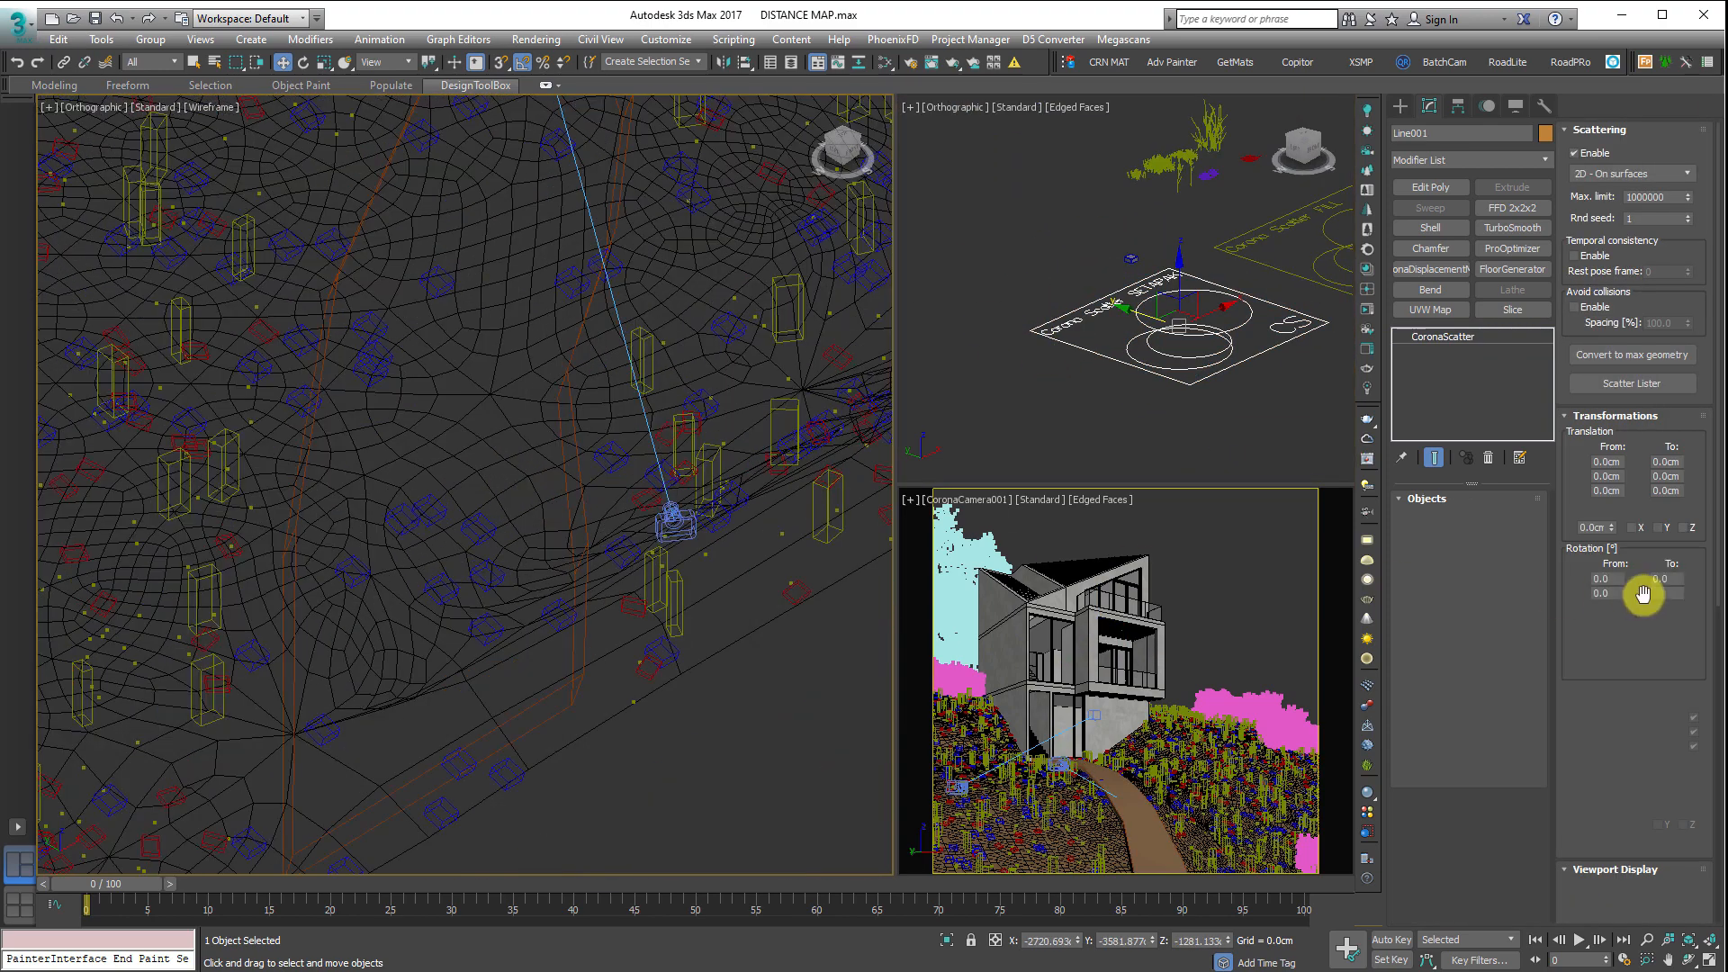
{"action": "left_click", "coordinate": [1605, 153]}
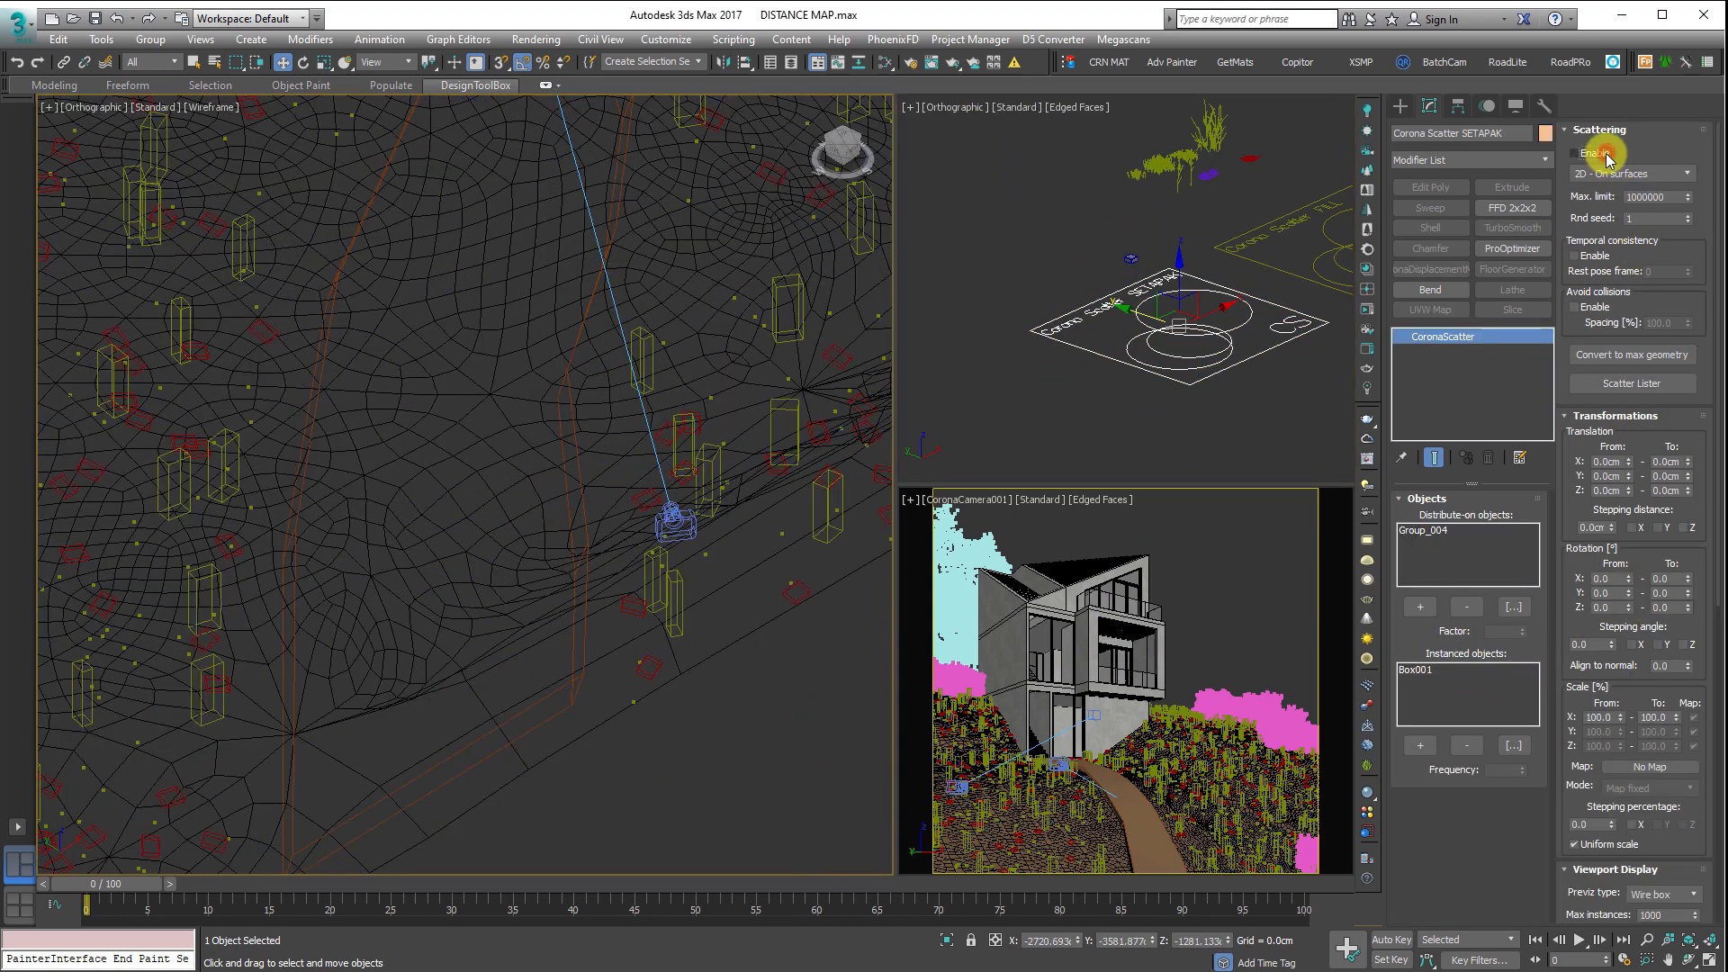
{"action": "left_click", "coordinate": [1603, 153]}
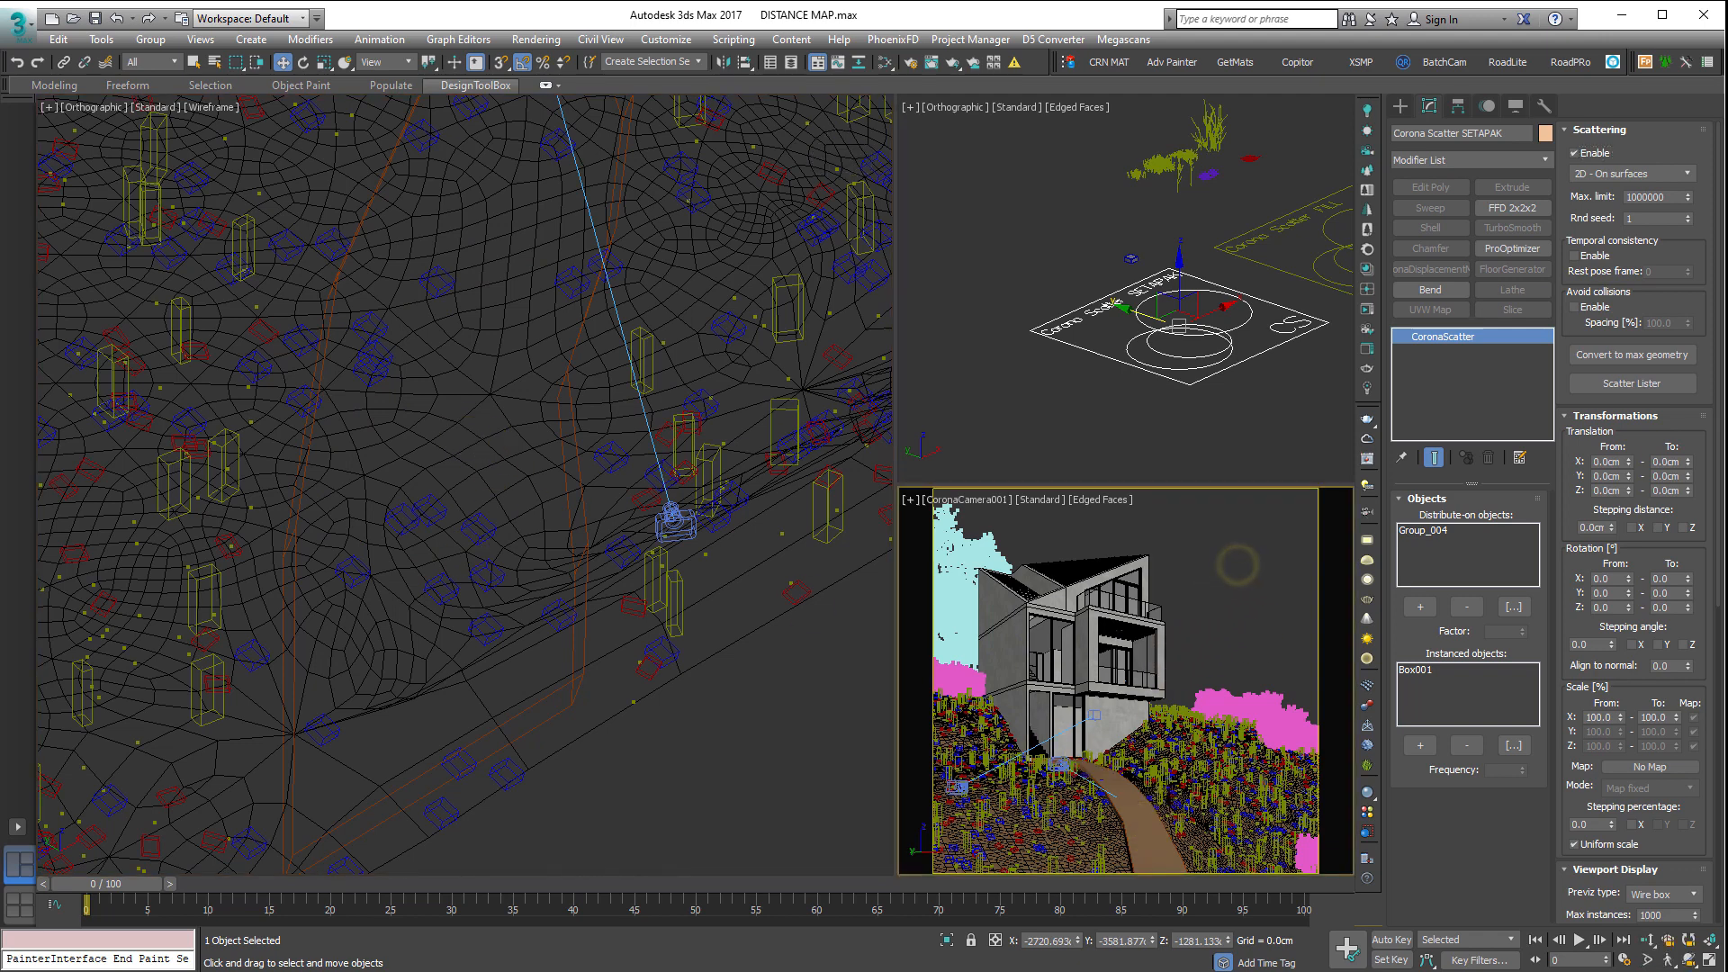
- Run an interactive render of CoronaCamera001 and inspect the scattered granite blocks along the path up close
{"action": "right_click", "coordinate": [1273, 578]}
{"action": "right_click", "coordinate": [1235, 560]}
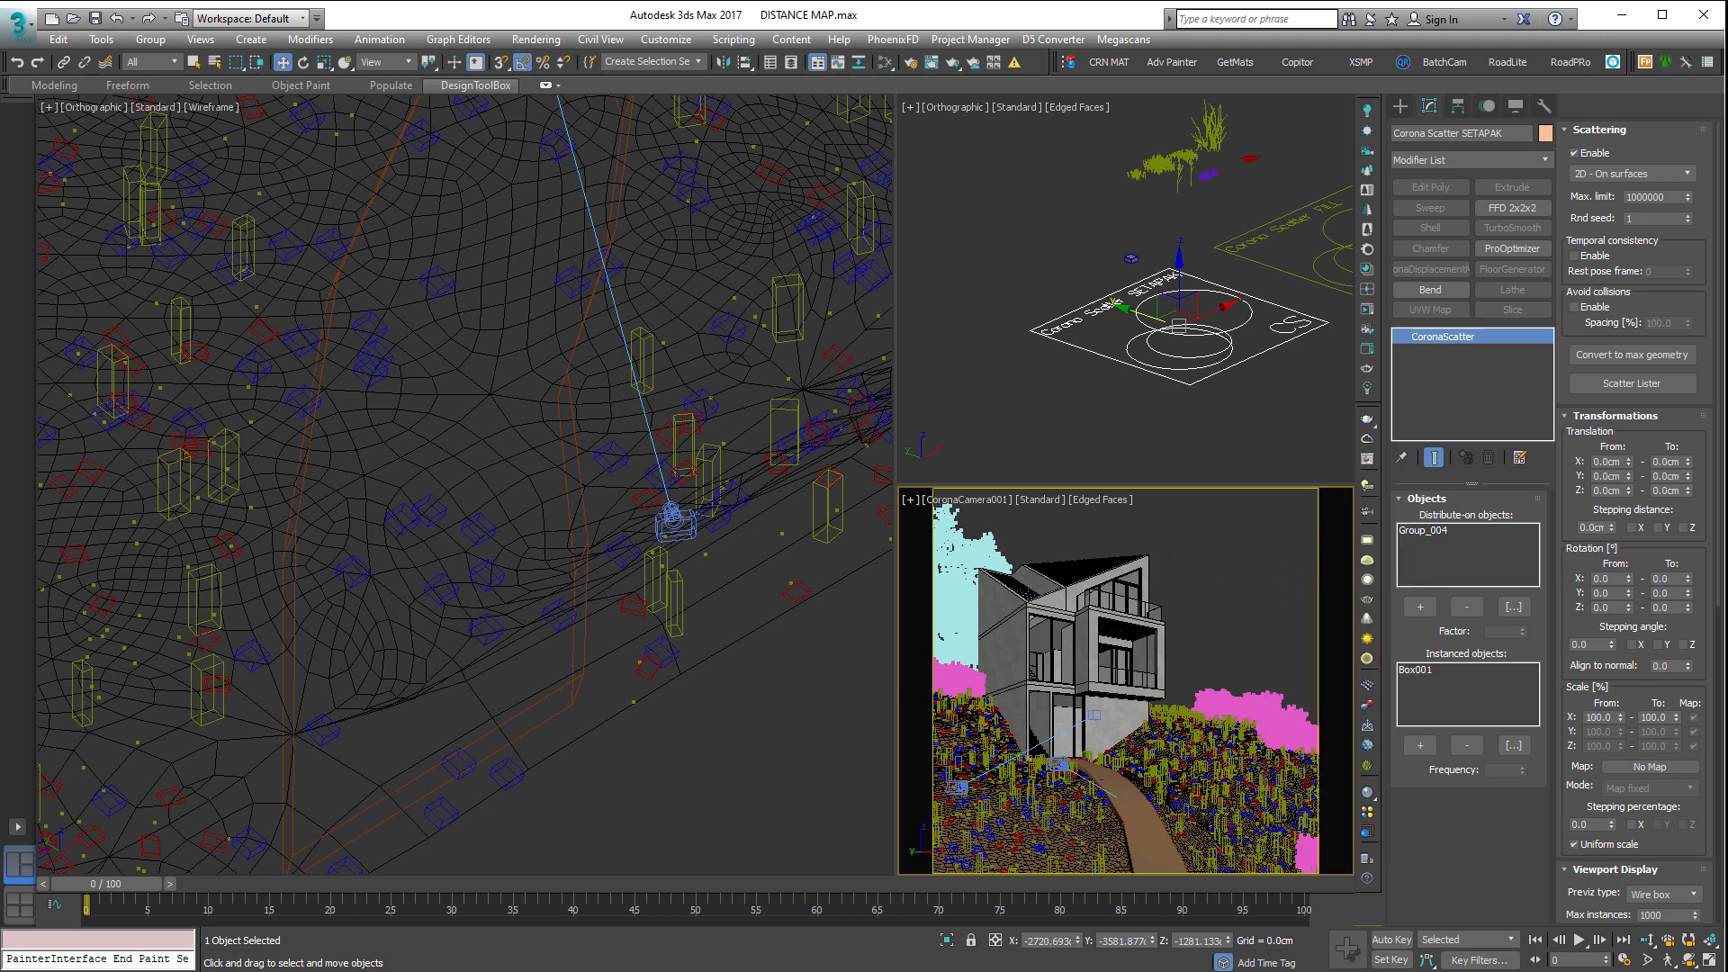
{"action": "left_click_drag", "start_coordinate": [1727, 51], "coordinate": [713, 80]}
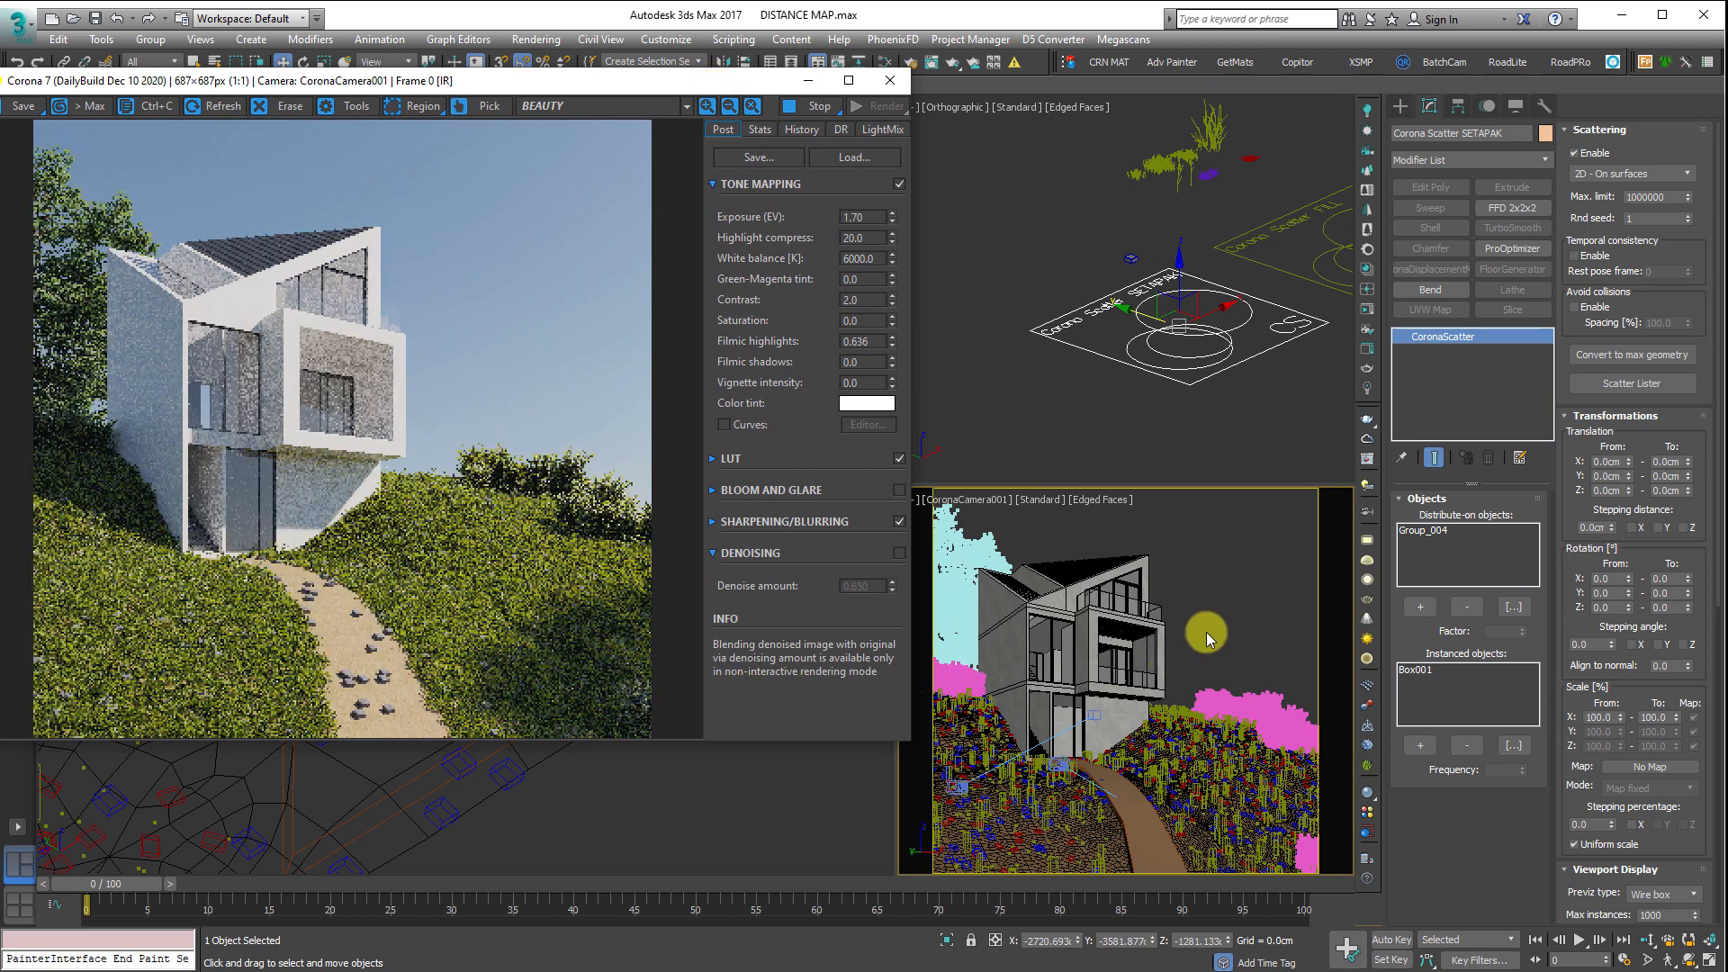
{"action": "scroll", "coordinate": [432, 703], "scroll_direction": "up", "scroll_amount": 1}
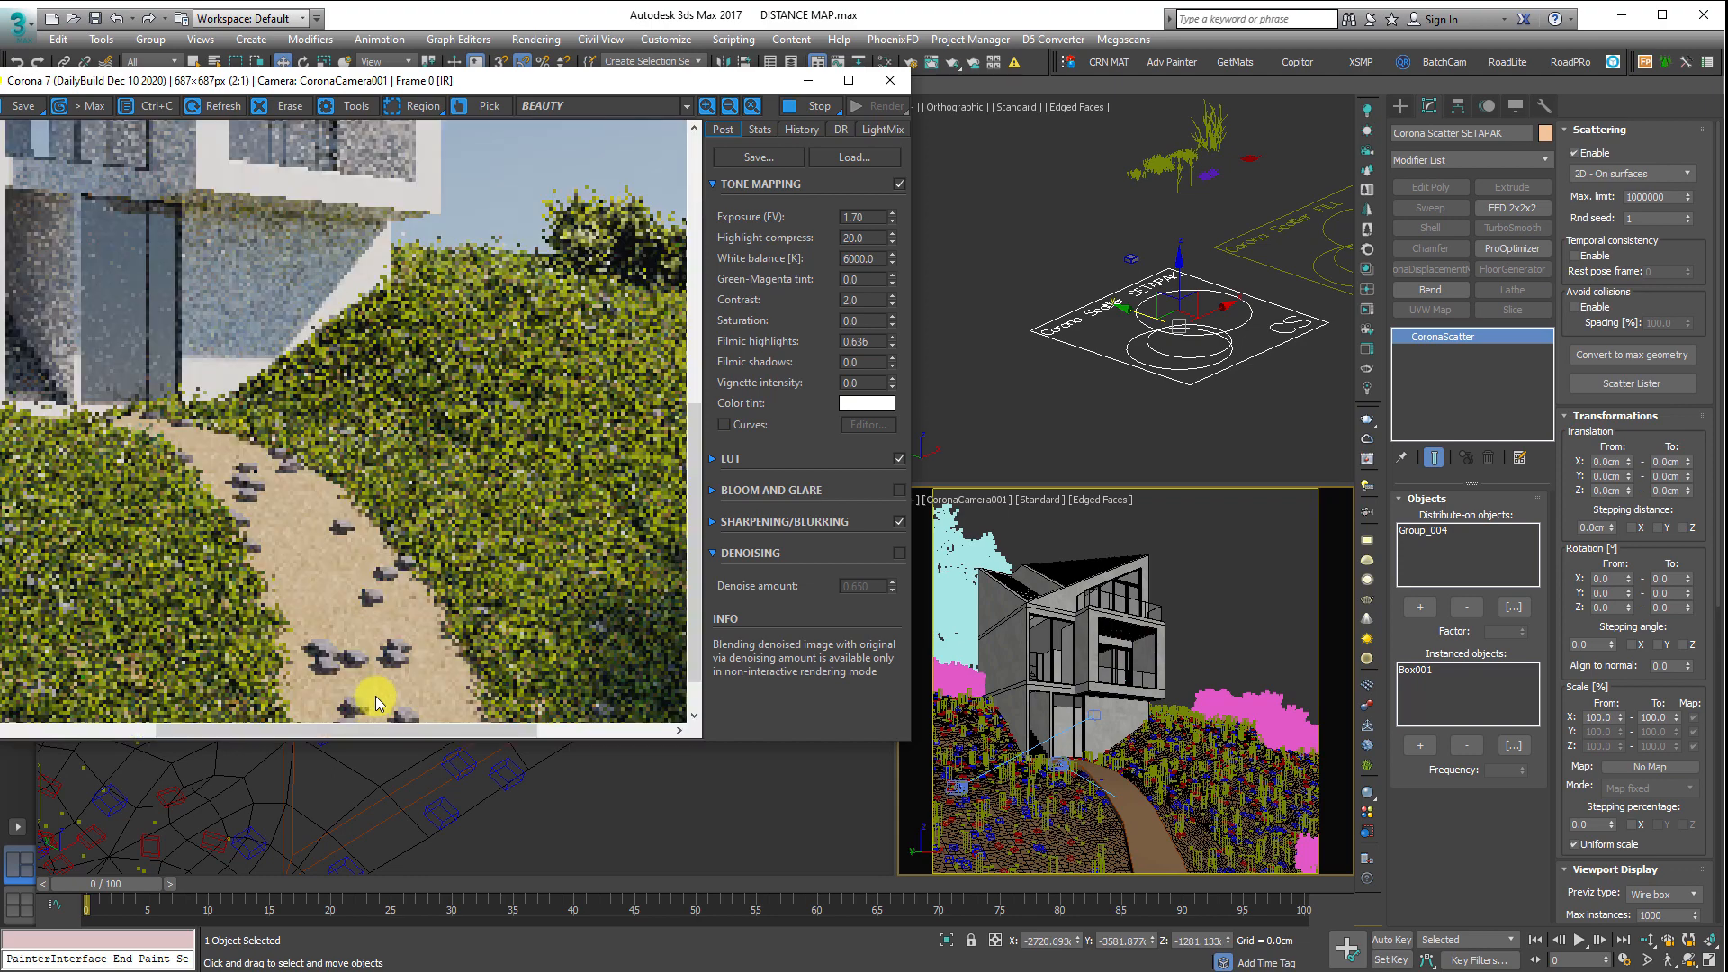
{"action": "middle_click_drag", "start_coordinate": [359, 702], "coordinate": [441, 459]}
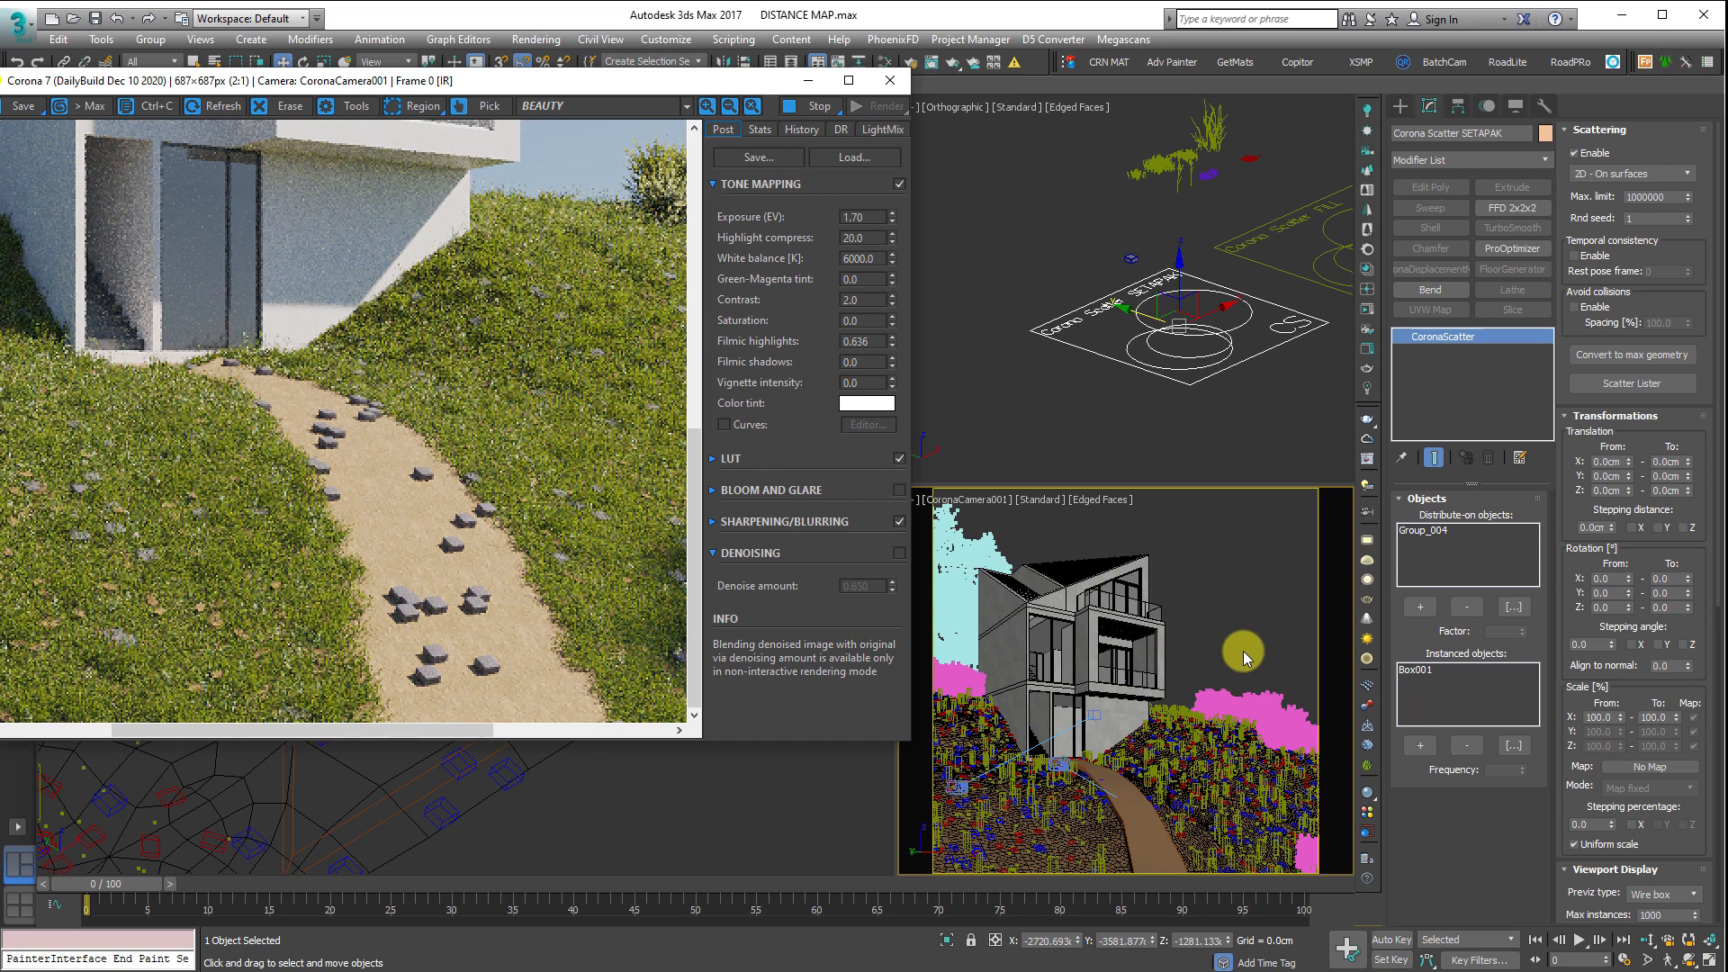
- Bring the existing CoronaDistance map into focus in the Slate Material Editor and show its parameters
{"action": "key", "text": "m"}
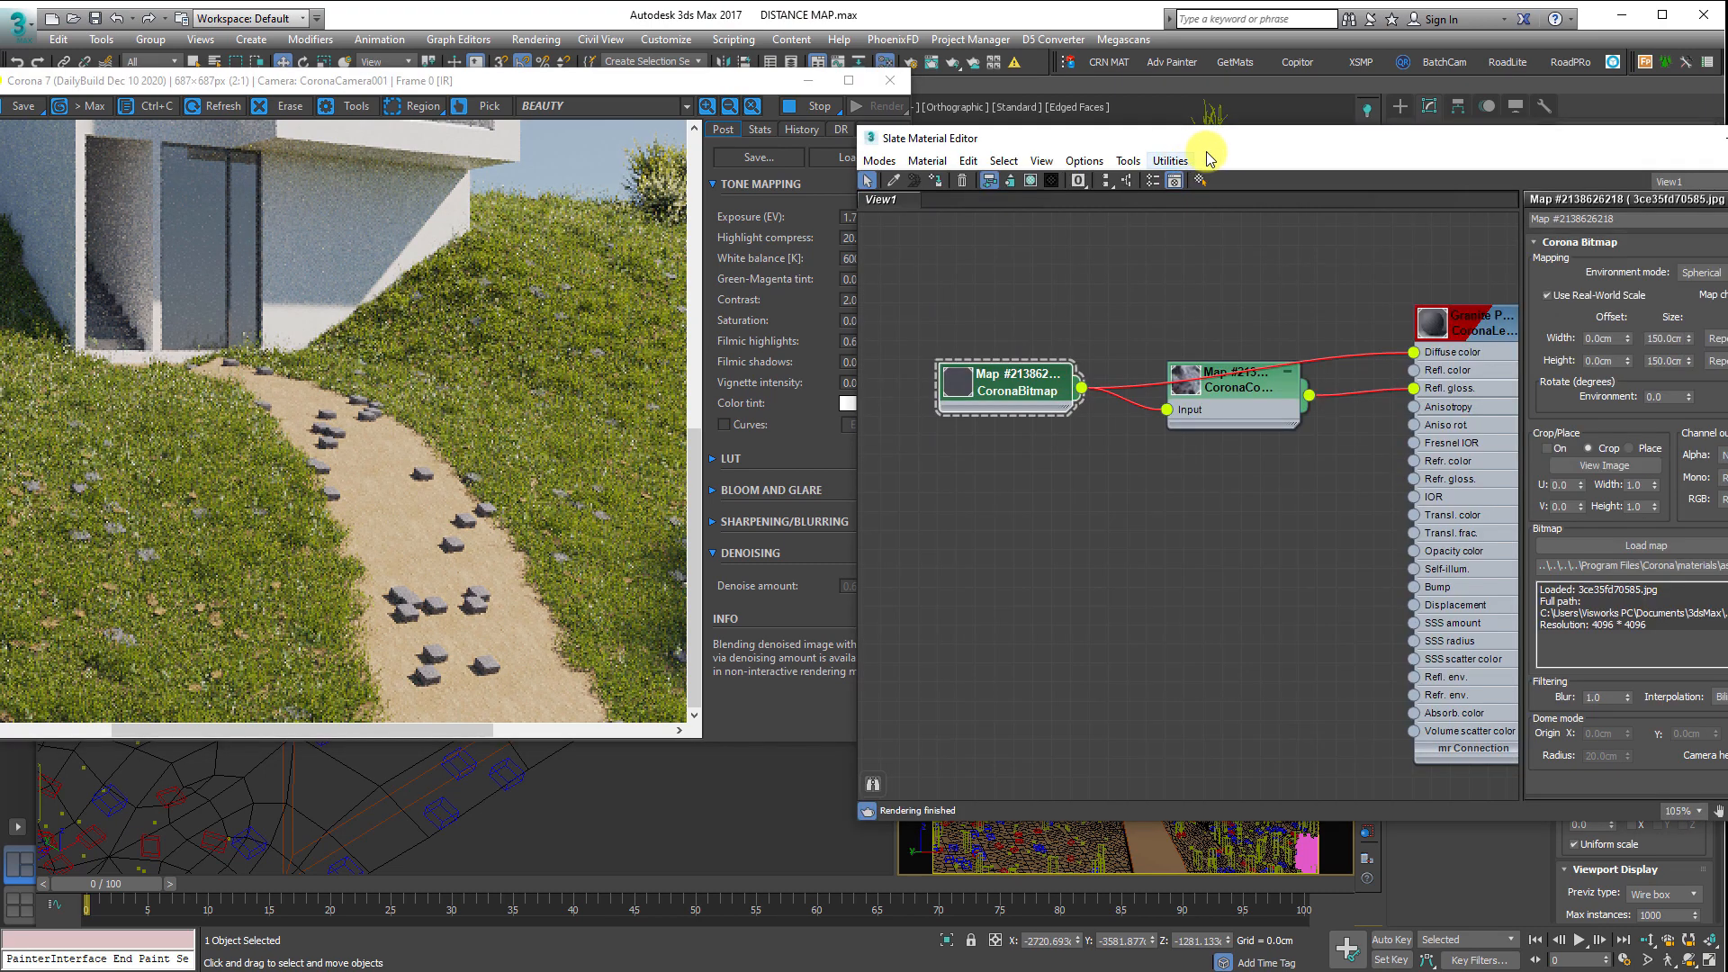
{"action": "left_click_drag", "start_coordinate": [1201, 148], "coordinate": [630, 159]}
{"action": "scroll", "coordinate": [724, 401], "scroll_direction": "down", "scroll_amount": 3}
{"action": "middle_click_drag", "start_coordinate": [785, 476], "coordinate": [495, 365]}
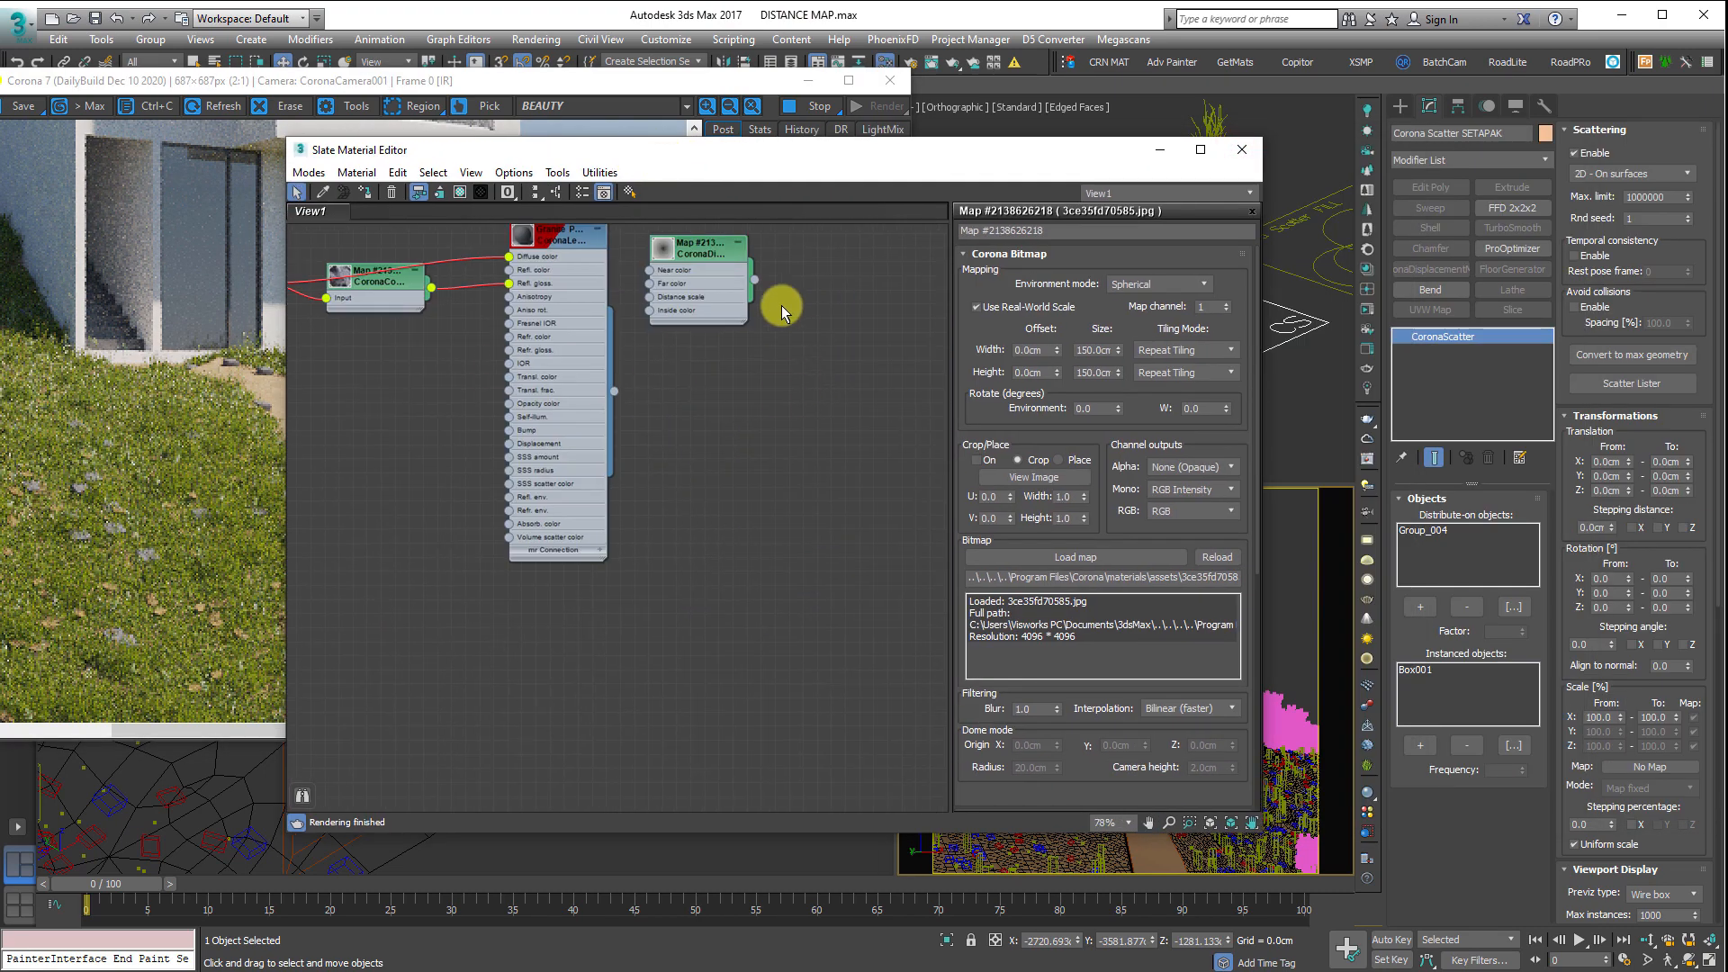
{"action": "scroll", "coordinate": [734, 315], "scroll_direction": "up", "scroll_amount": 3}
{"action": "middle_click_drag", "start_coordinate": [573, 288], "coordinate": [417, 421]}
{"action": "left_click_drag", "start_coordinate": [539, 364], "coordinate": [651, 331]}
{"action": "double_click", "coordinate": [651, 332]}
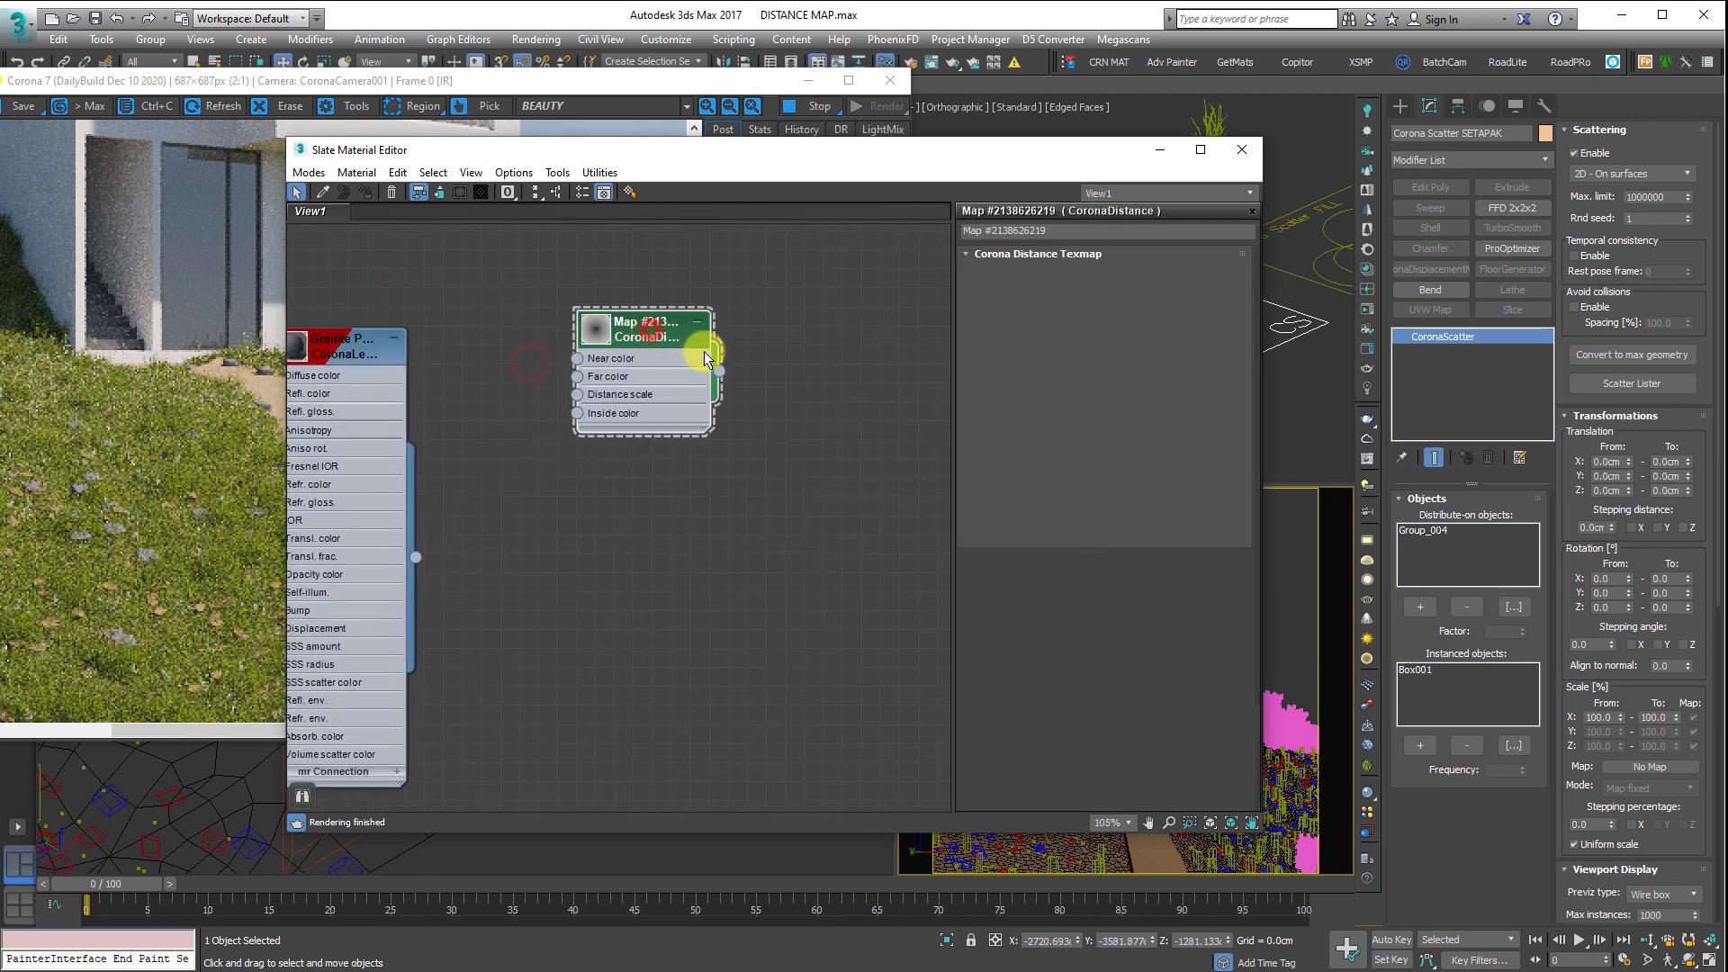
{"action": "scroll", "coordinate": [674, 359], "scroll_direction": "up", "scroll_amount": 3}
{"action": "scroll", "coordinate": [675, 376], "scroll_direction": "up", "scroll_amount": 3}
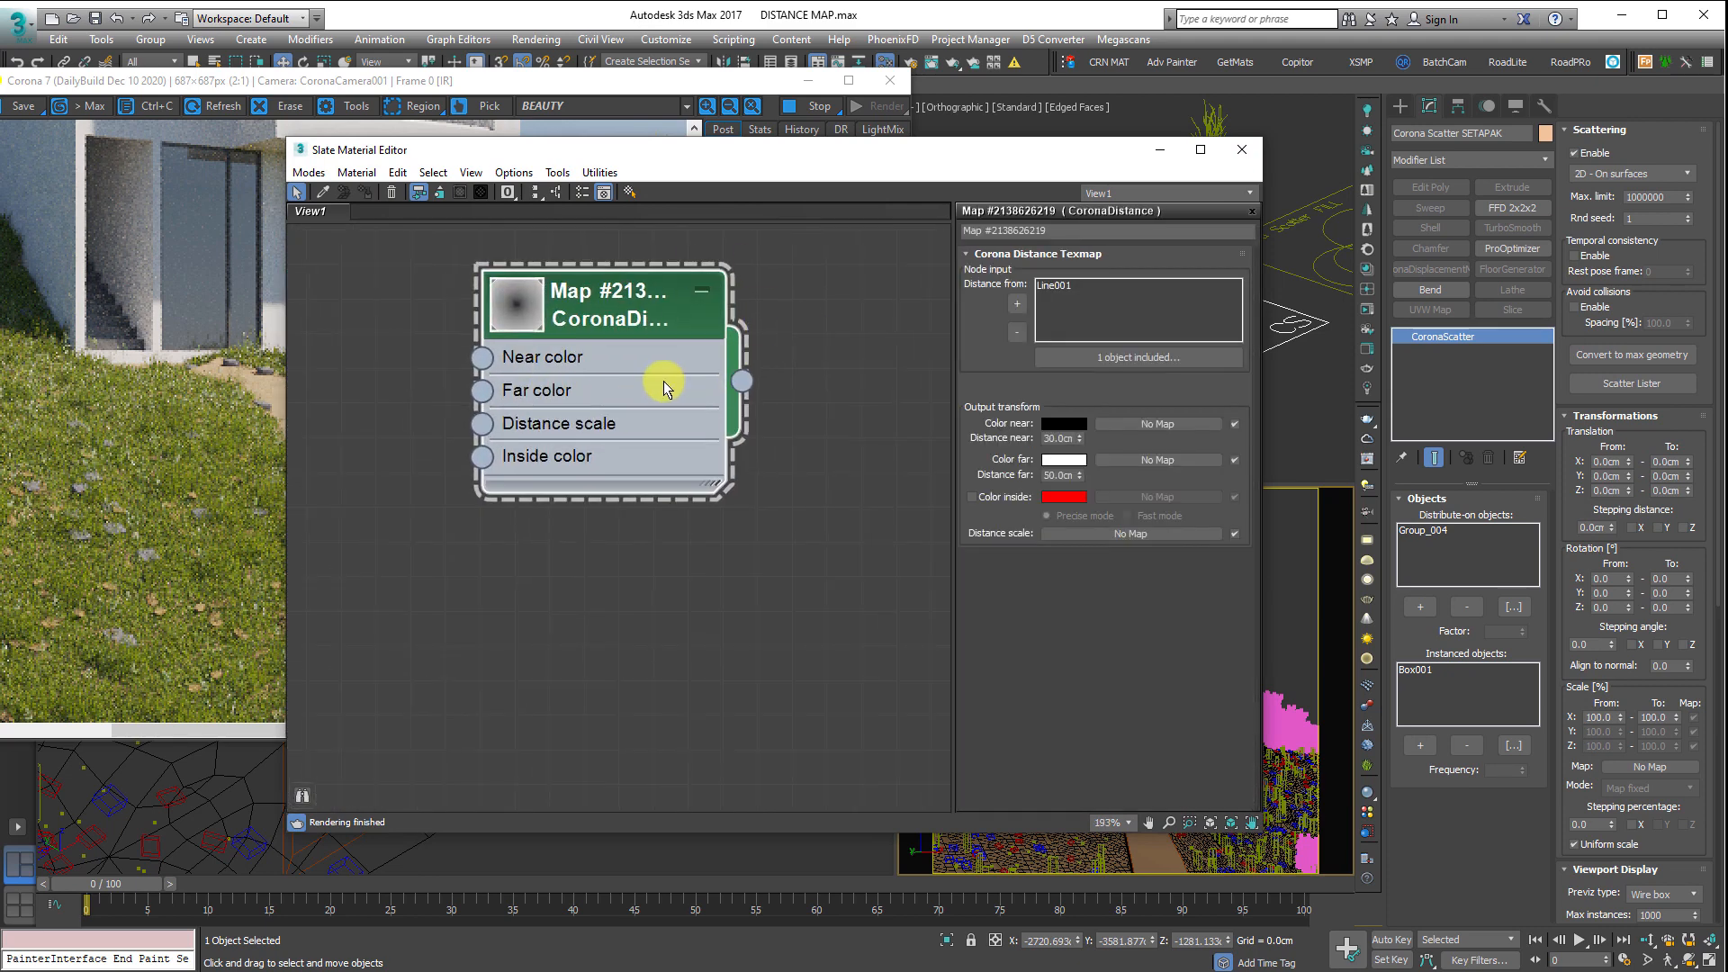
- Duplicate the CoronaDistance map and set the copy's near distance to 50 cm and far distance to 30 cm
{"action": "left_click_drag", "start_coordinate": [614, 326], "coordinate": [633, 601], "text": "shift"}
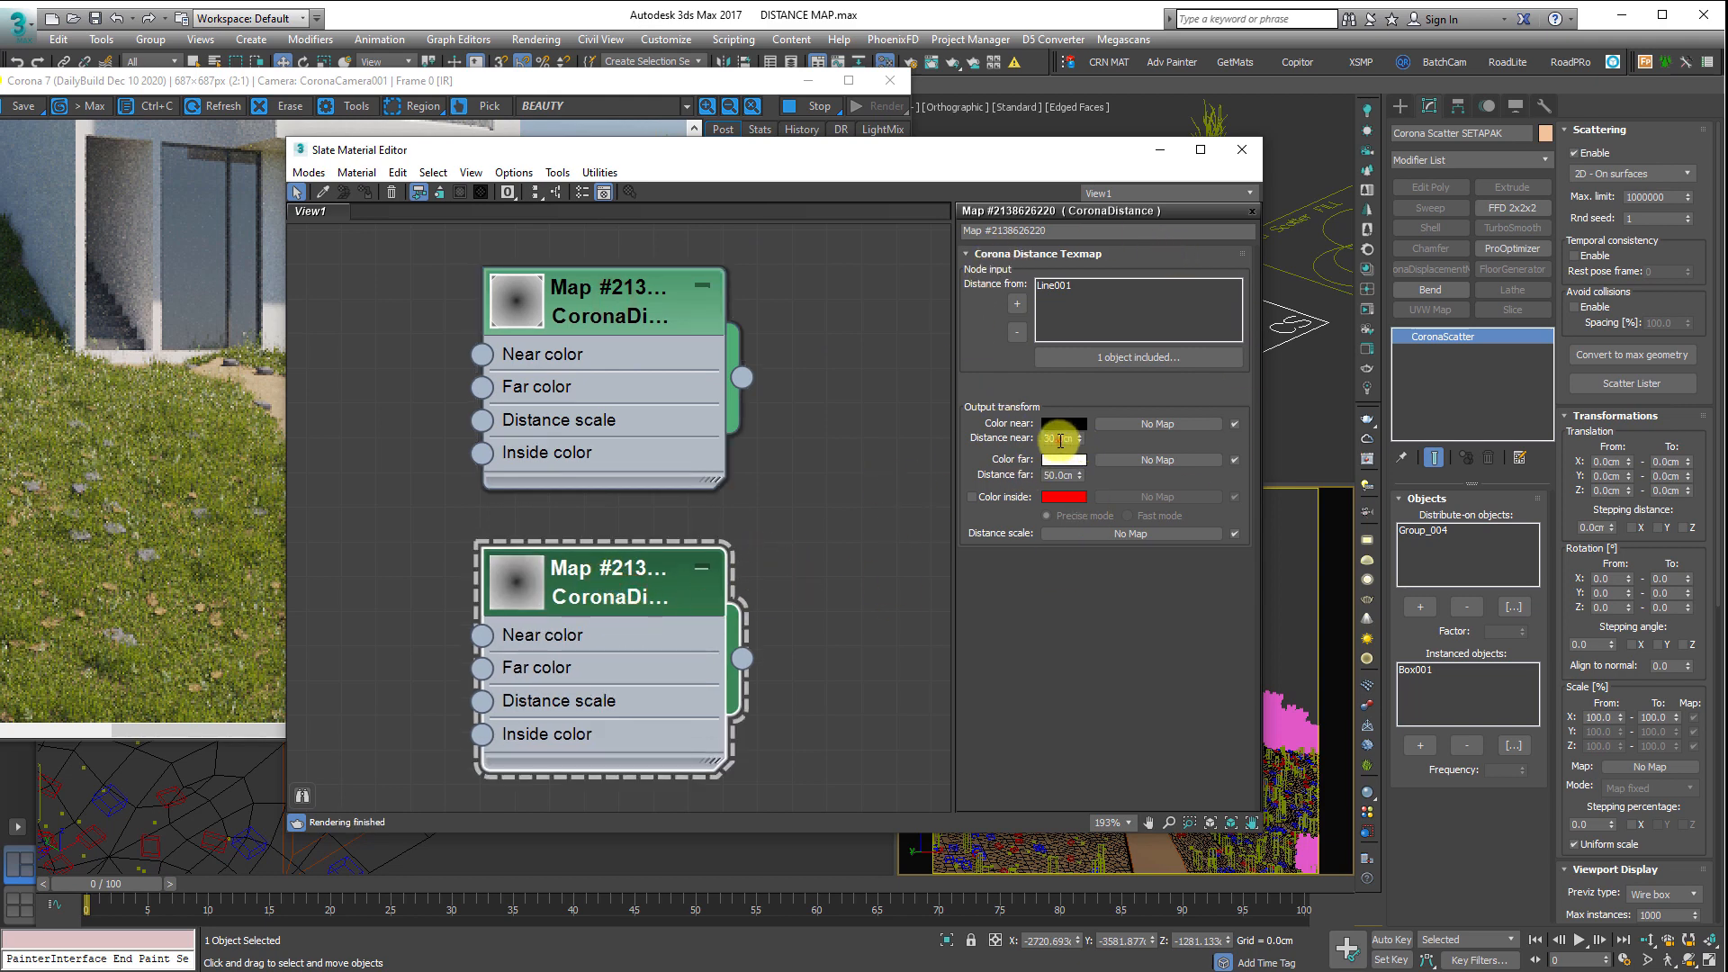
{"action": "type", "text": "30"}
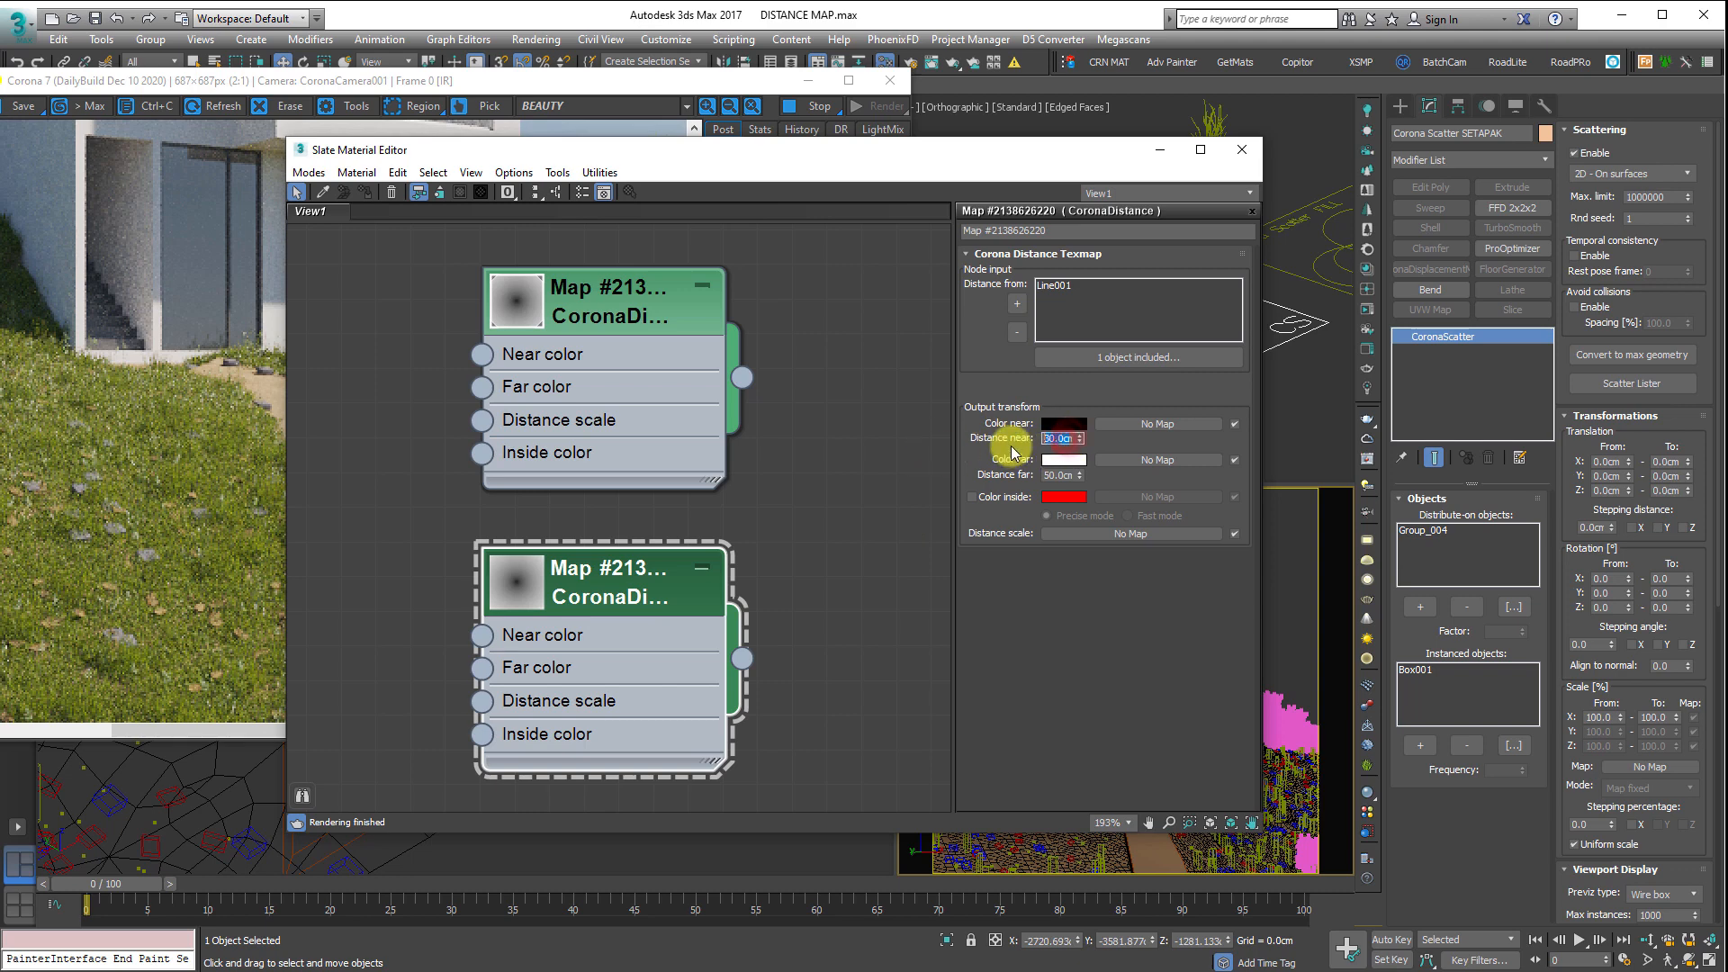
{"action": "key", "text": "Return"}
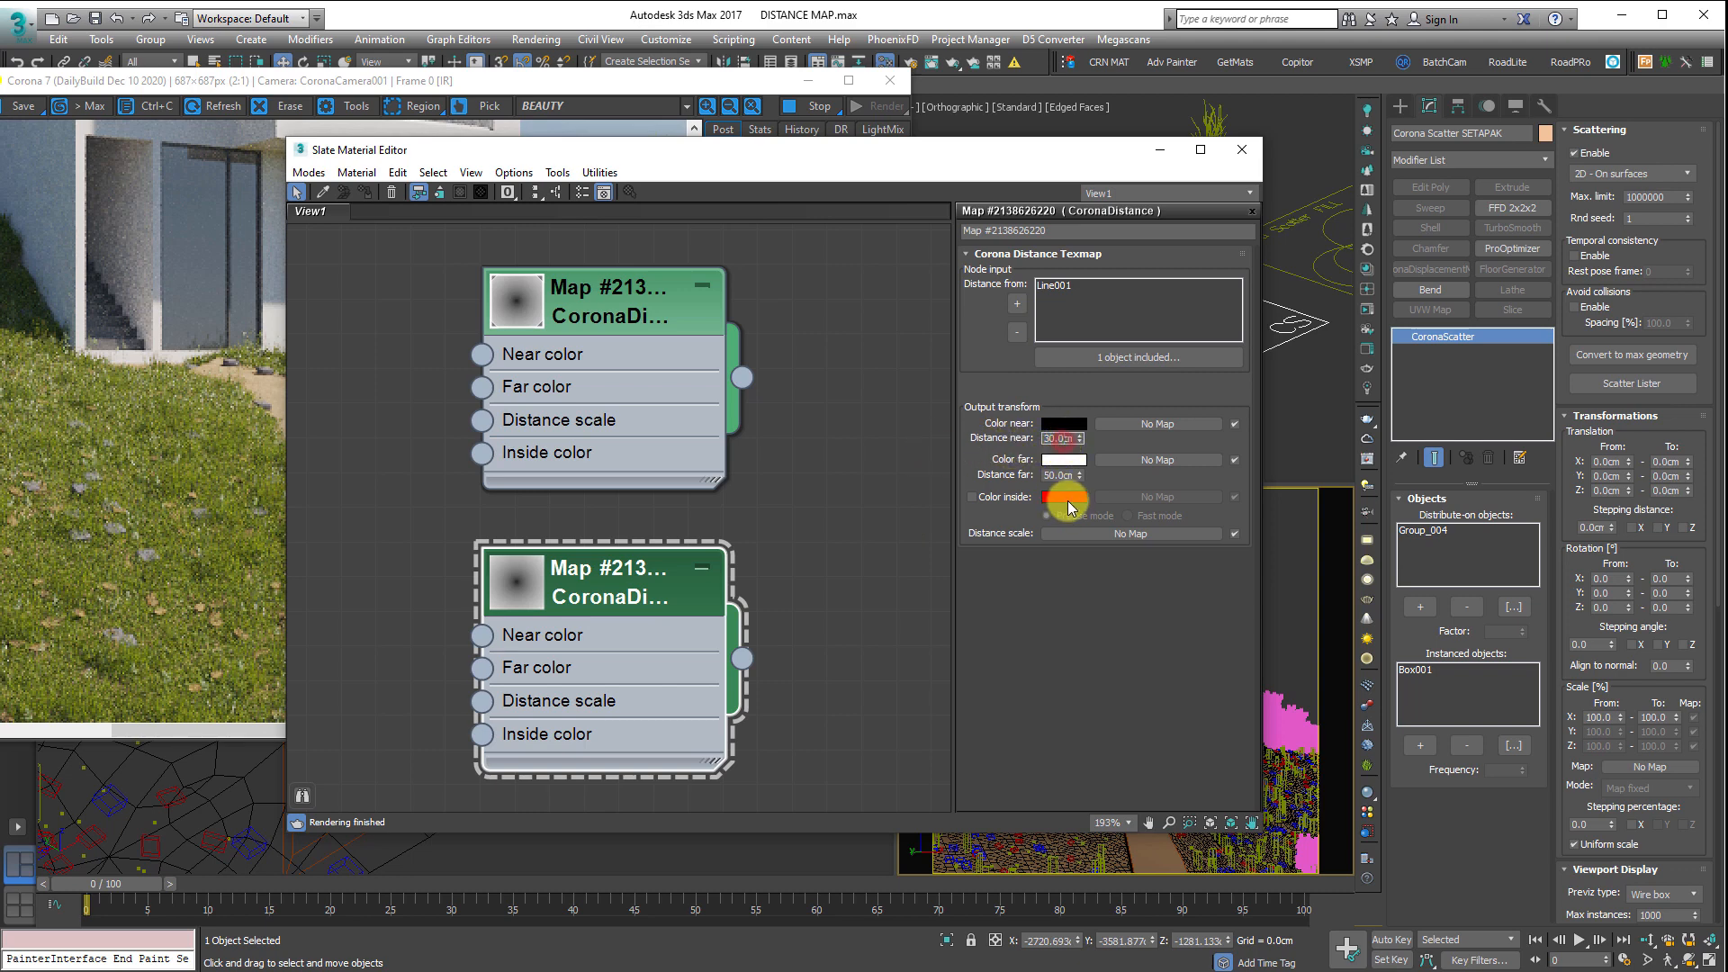
{"action": "double_click", "coordinate": [1058, 475]}
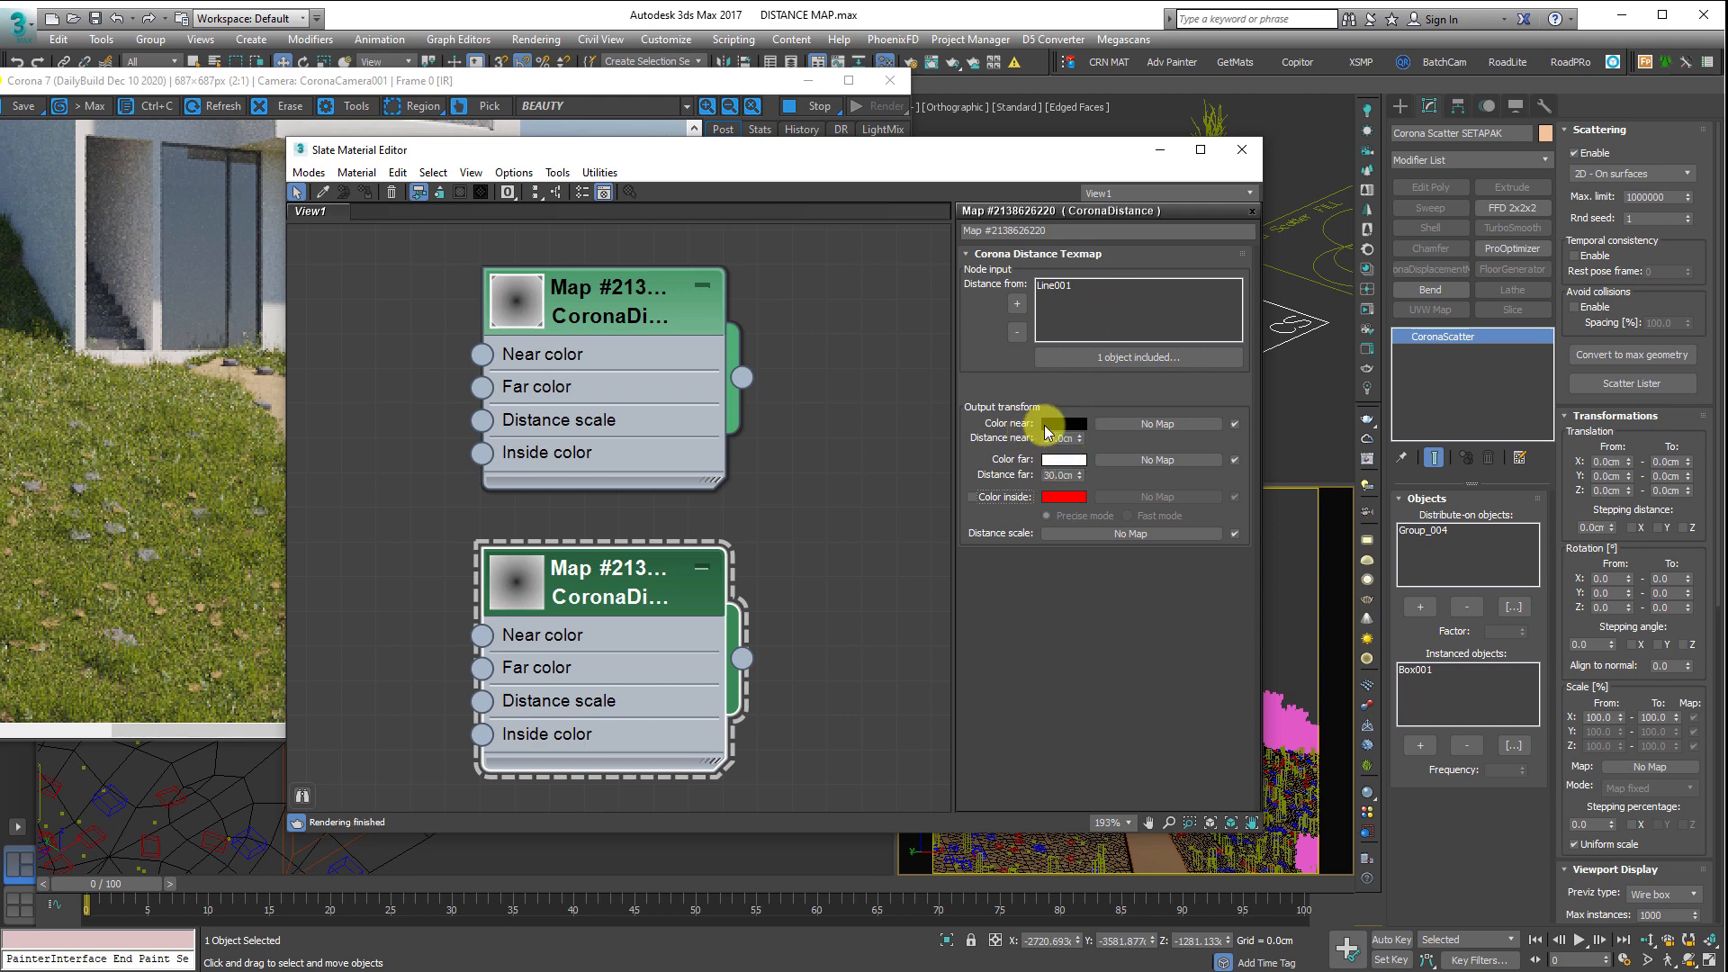
- Set the duplicated distance map's near color to white and far color to black, and move the material editor clear of the render
{"action": "left_click", "coordinate": [1068, 423]}
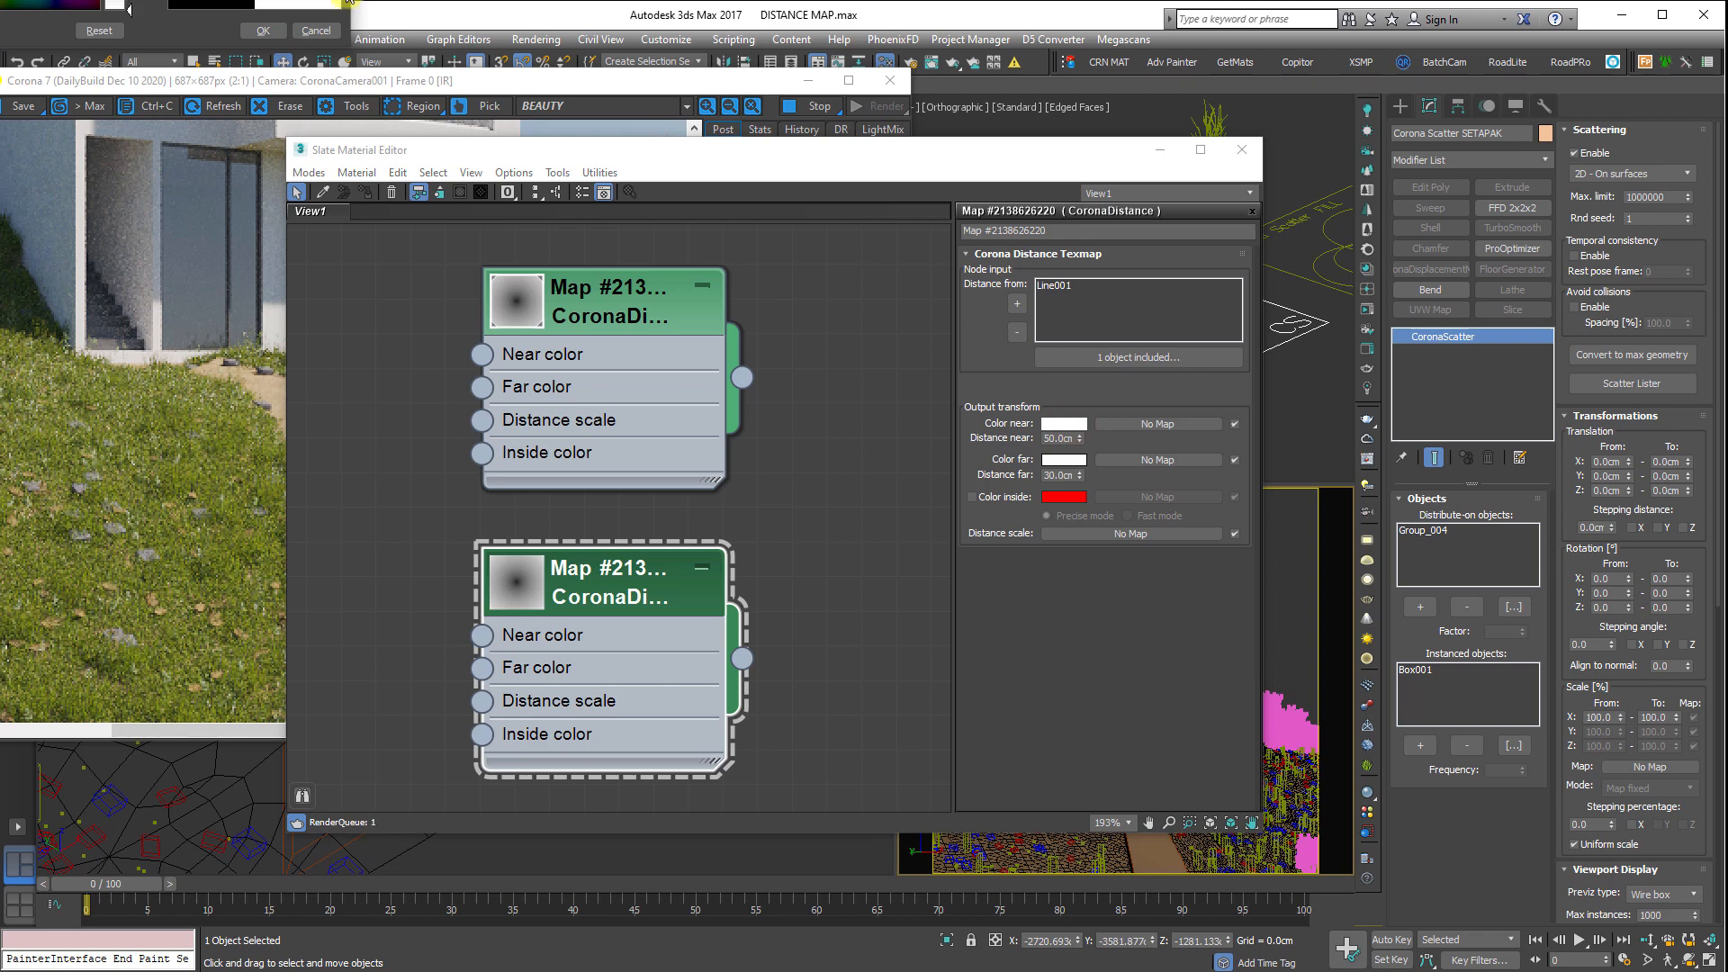
{"action": "left_click", "coordinate": [263, 30]}
{"action": "left_click", "coordinate": [1064, 463]}
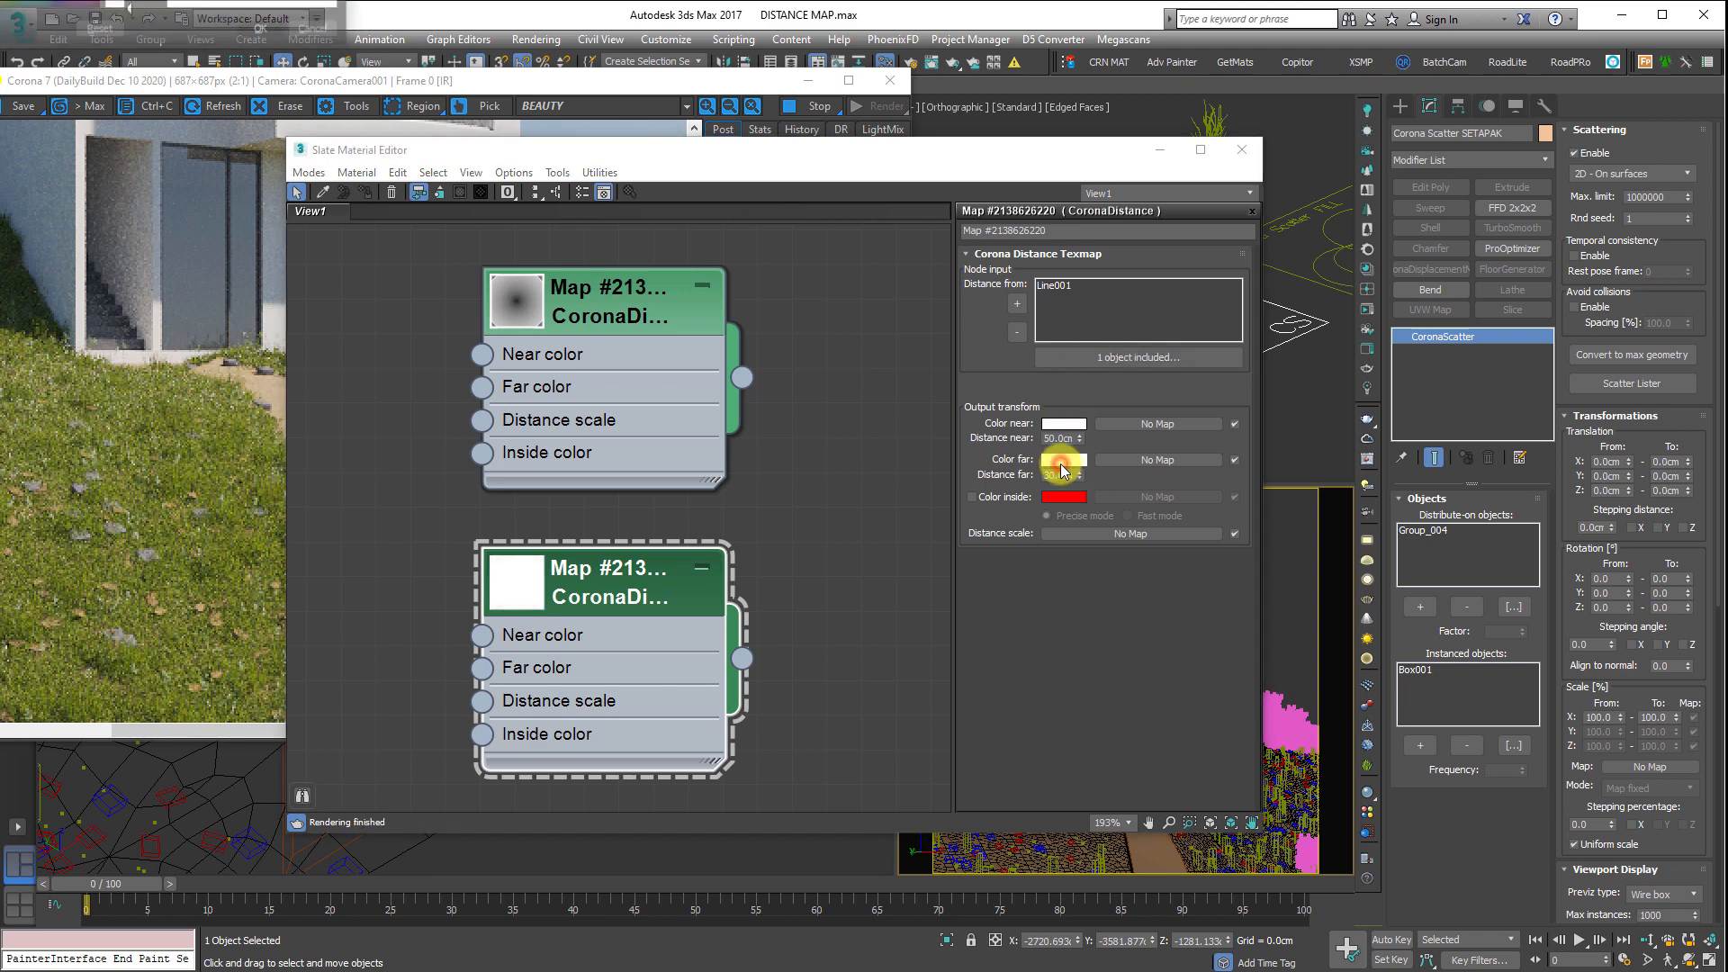
{"action": "left_click", "coordinate": [263, 30]}
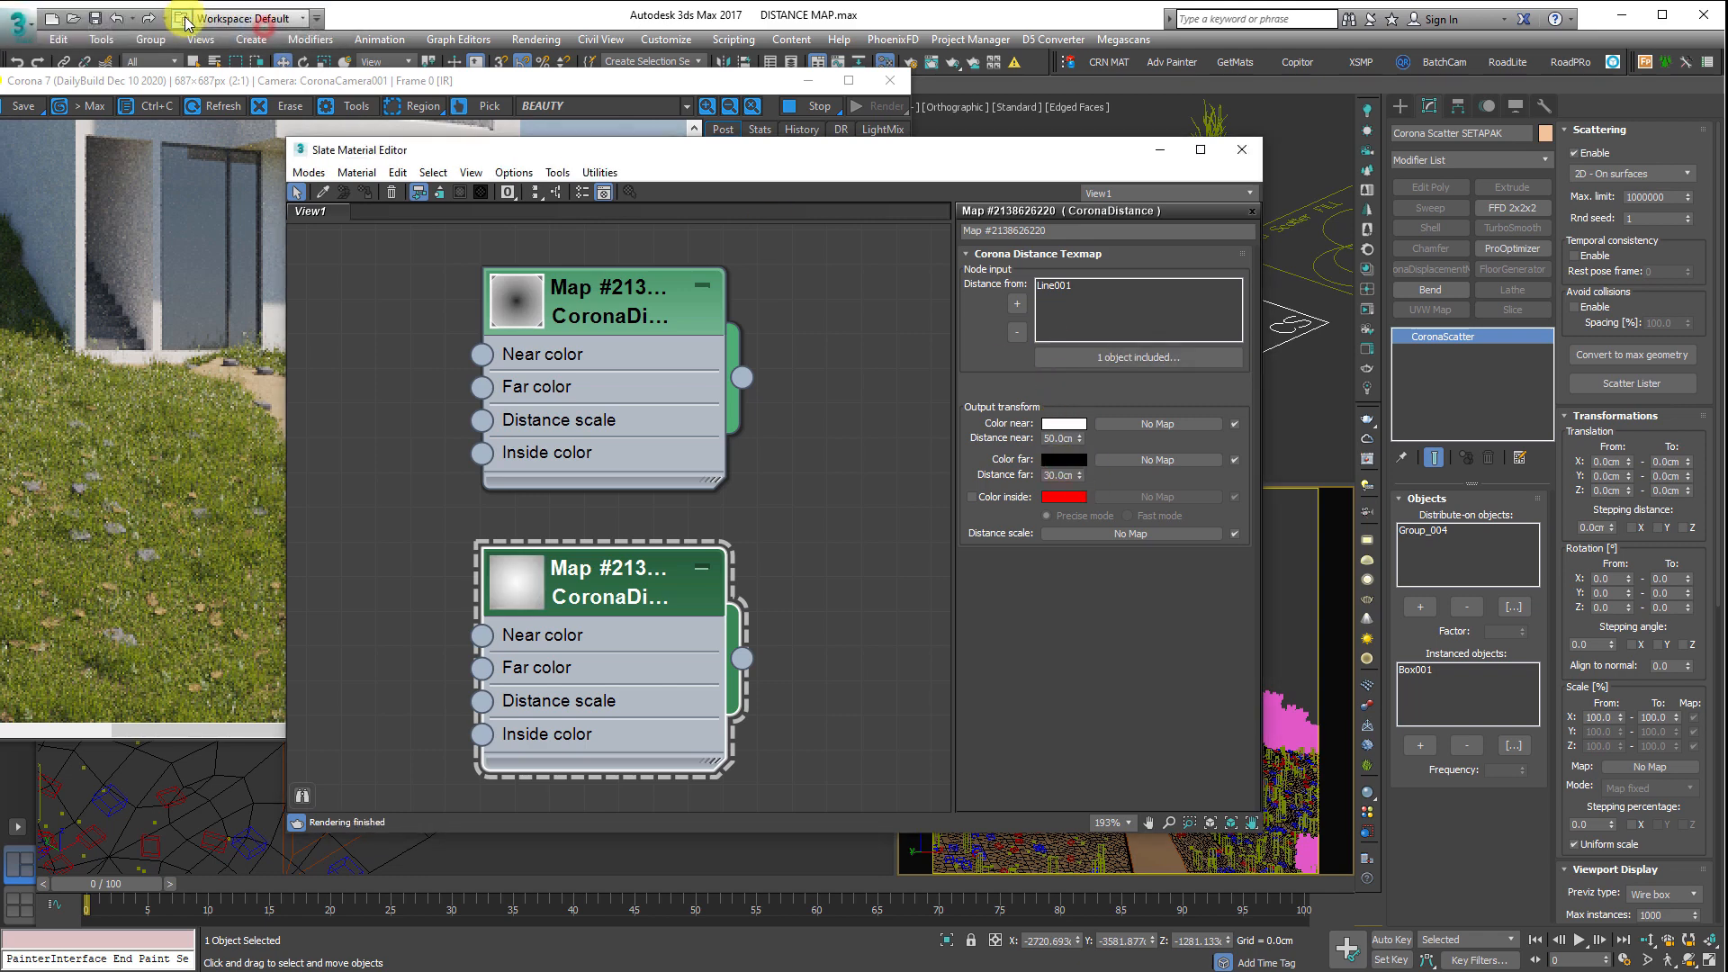
{"action": "left_click_drag", "start_coordinate": [684, 150], "coordinate": [846, 0]}
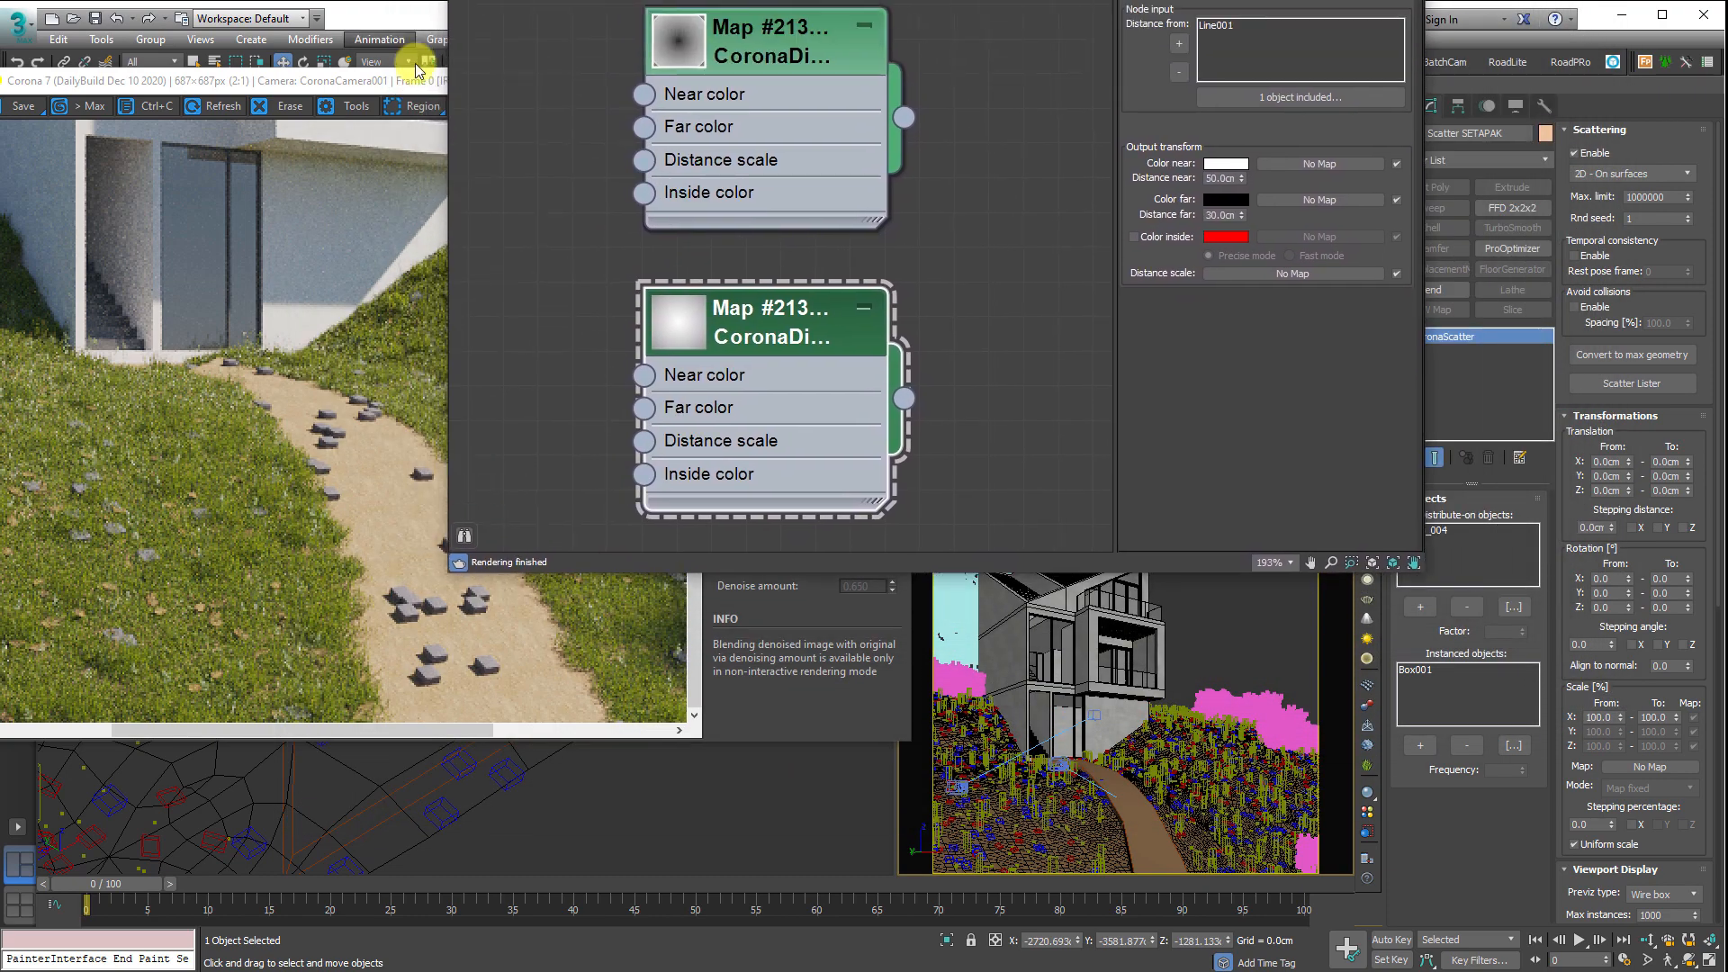
- Reposition the render window clear of the viewports and inspect the scattered granite blocks along the path
{"action": "left_click_drag", "start_coordinate": [411, 83], "coordinate": [307, 171]}
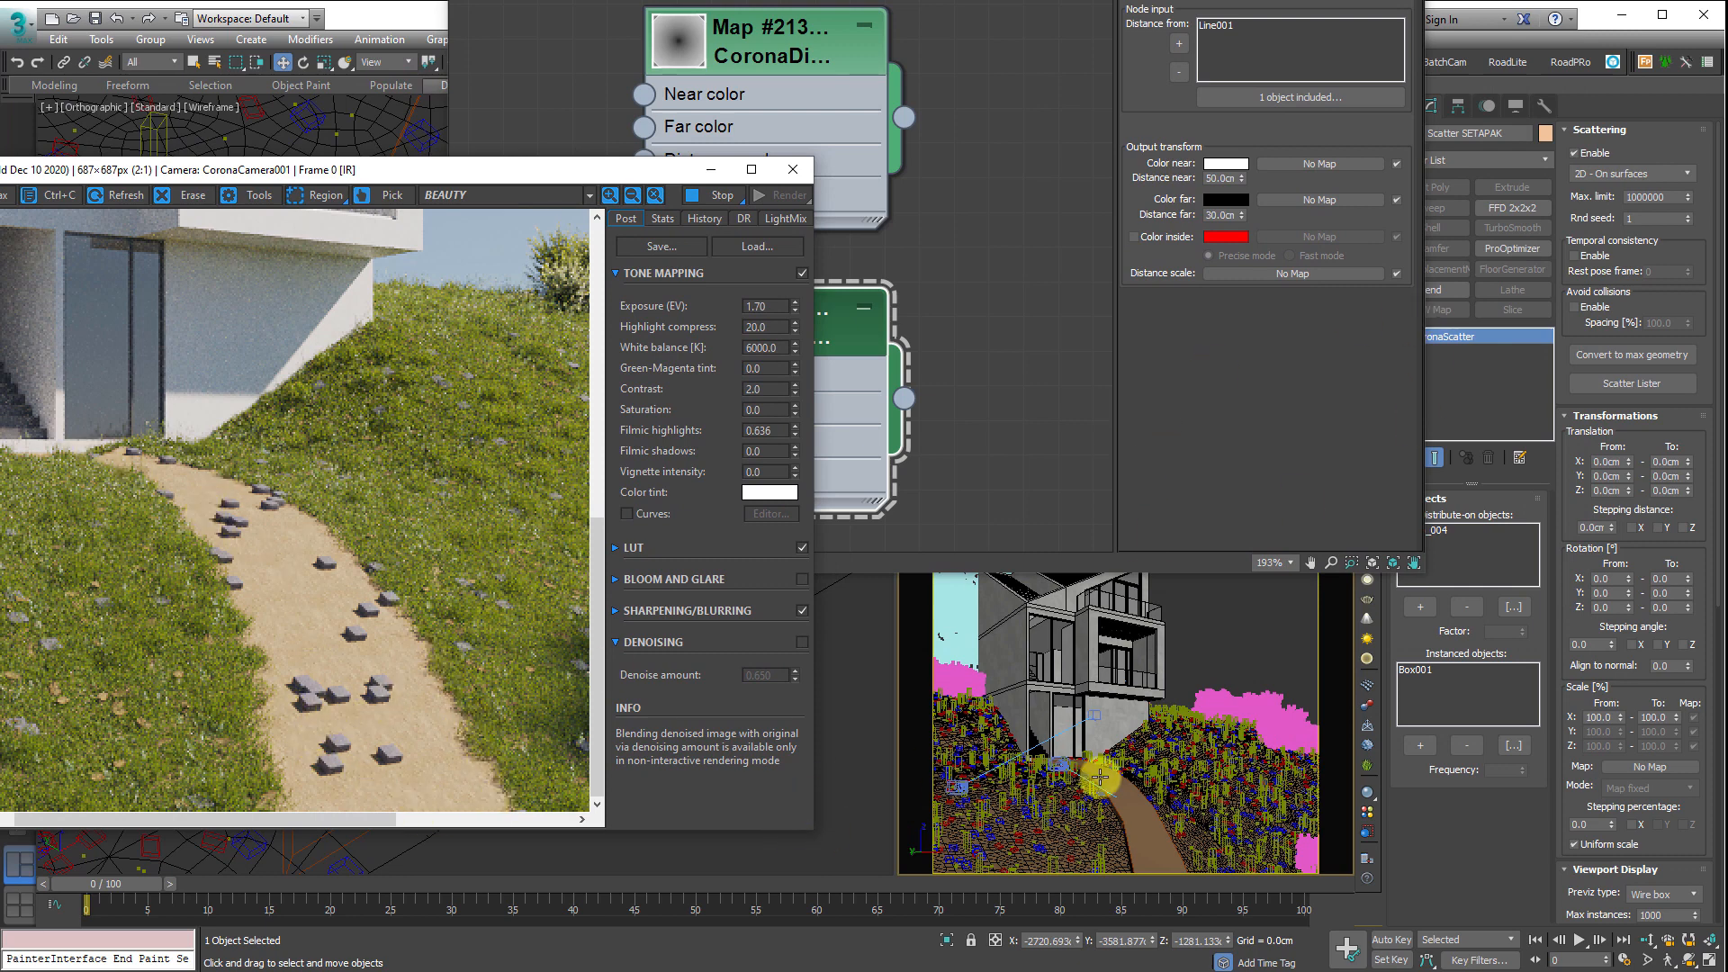
{"action": "right_click", "coordinate": [892, 839]}
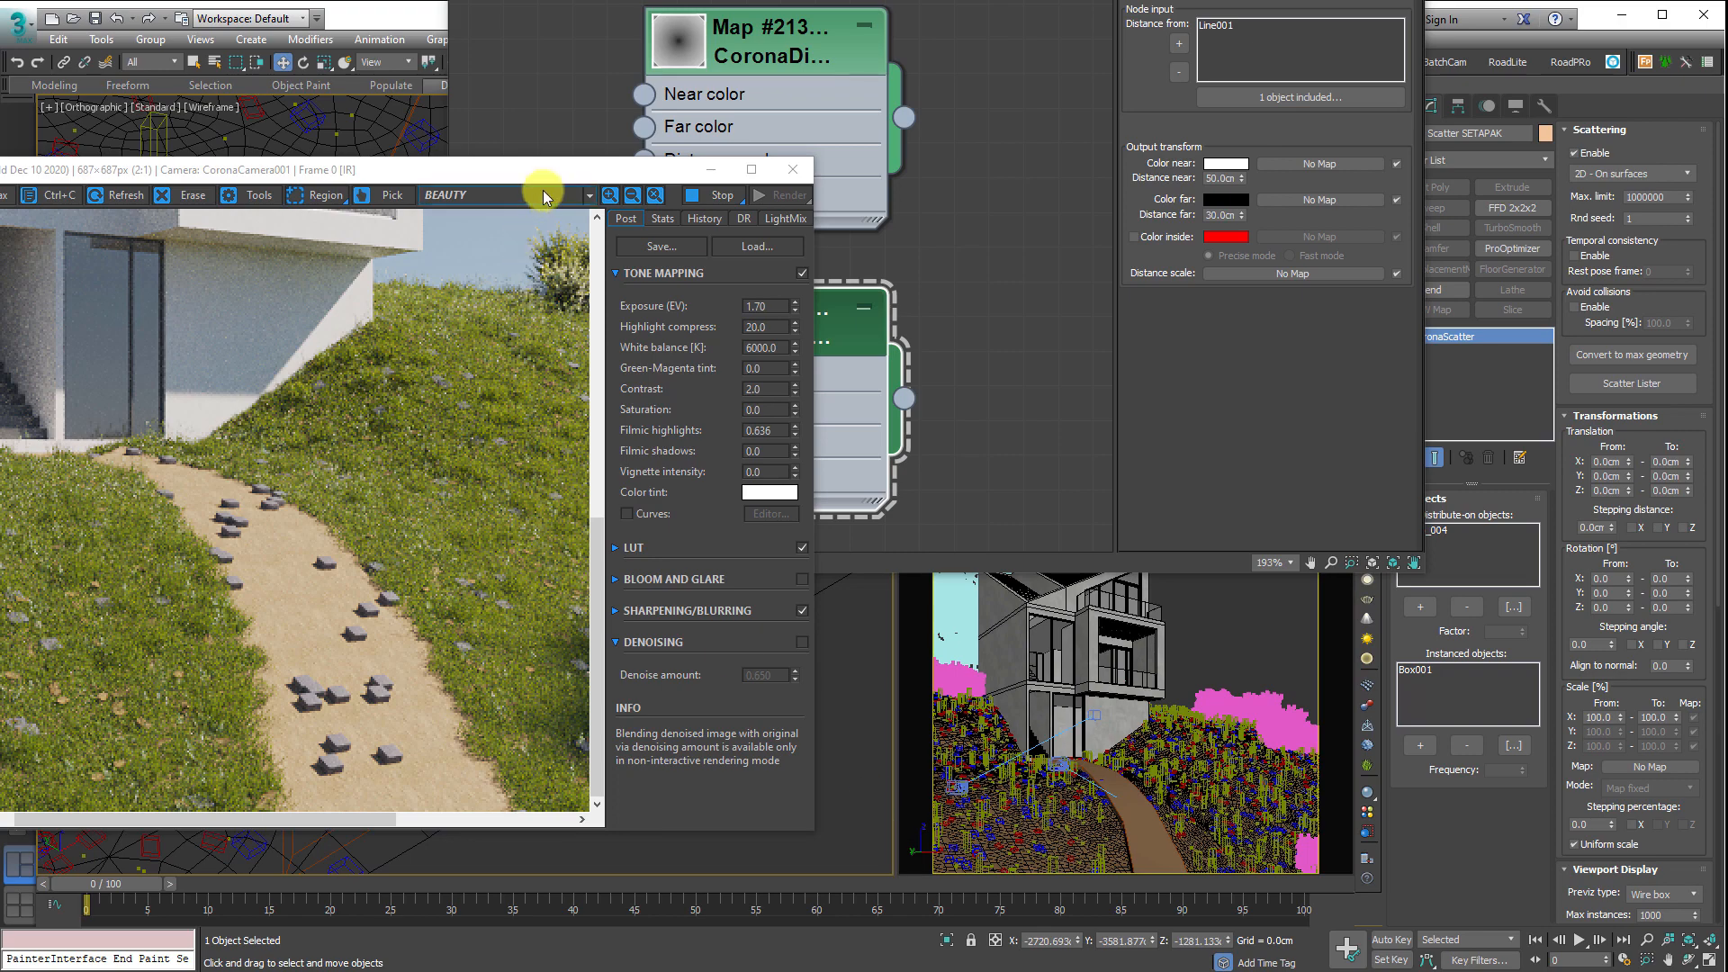
{"action": "left_click_drag", "start_coordinate": [549, 170], "coordinate": [546, 0]}
{"action": "scroll", "coordinate": [484, 719], "scroll_direction": "down", "scroll_amount": 5}
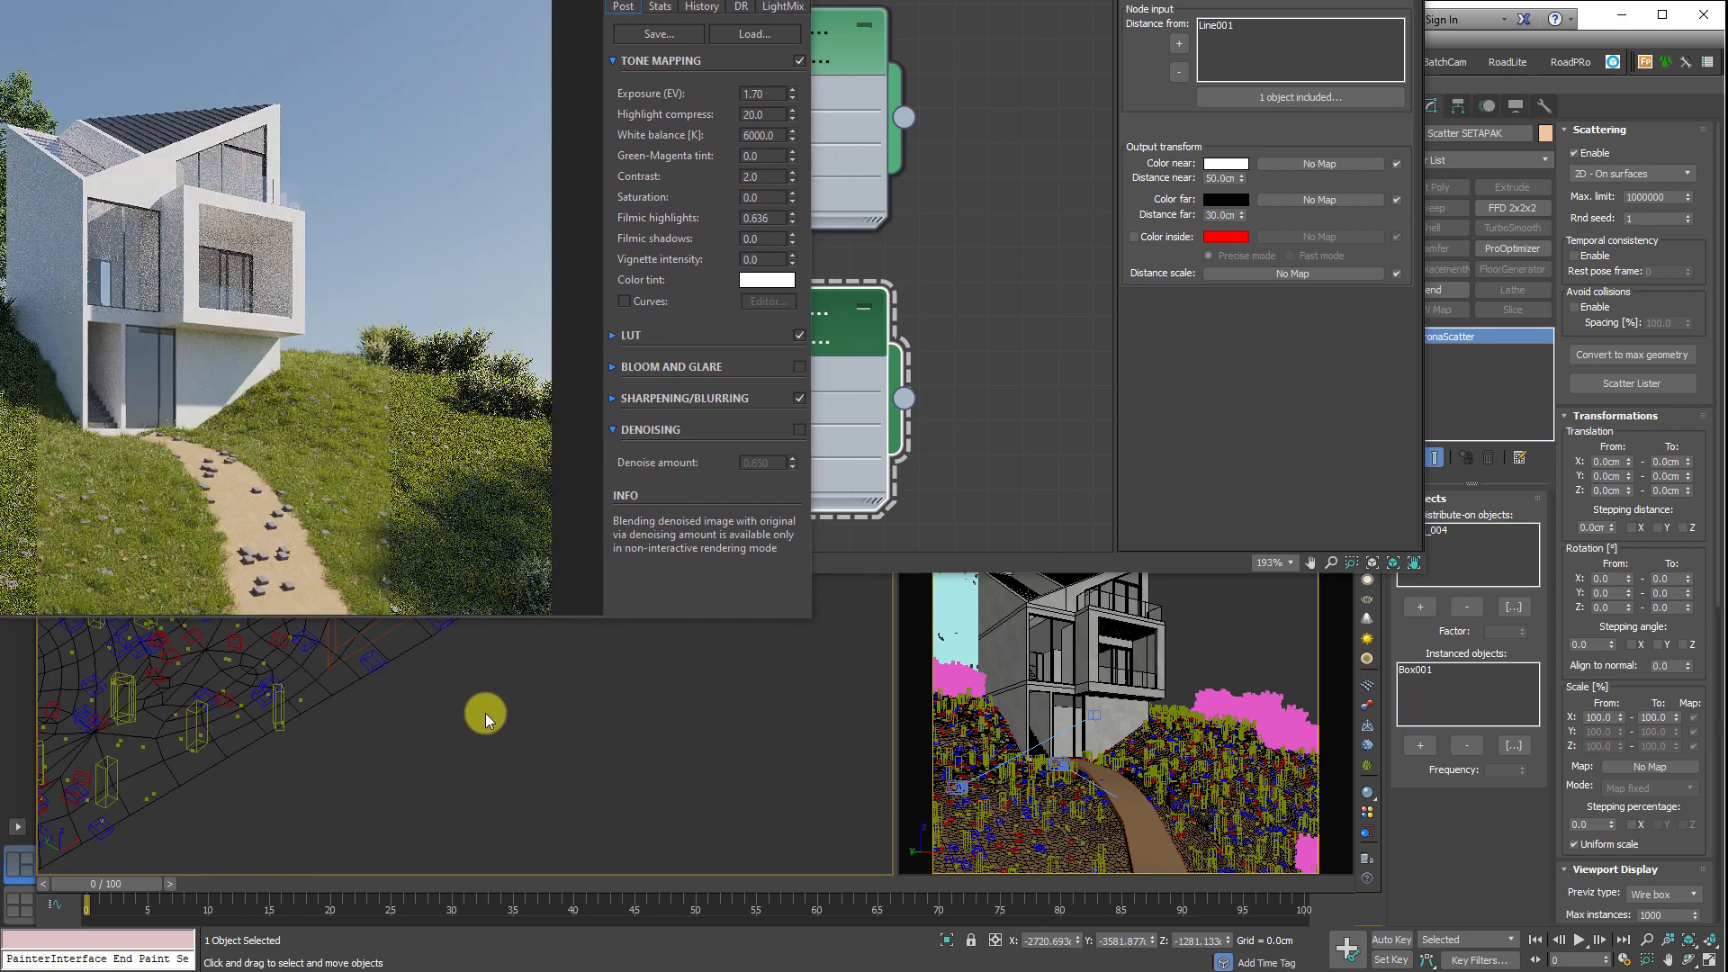
{"action": "middle_click_drag", "start_coordinate": [486, 721], "coordinate": [553, 779]}
{"action": "scroll", "coordinate": [284, 538], "scroll_direction": "up", "scroll_amount": 5}
{"action": "scroll", "coordinate": [349, 350], "scroll_direction": "down", "scroll_amount": 5}
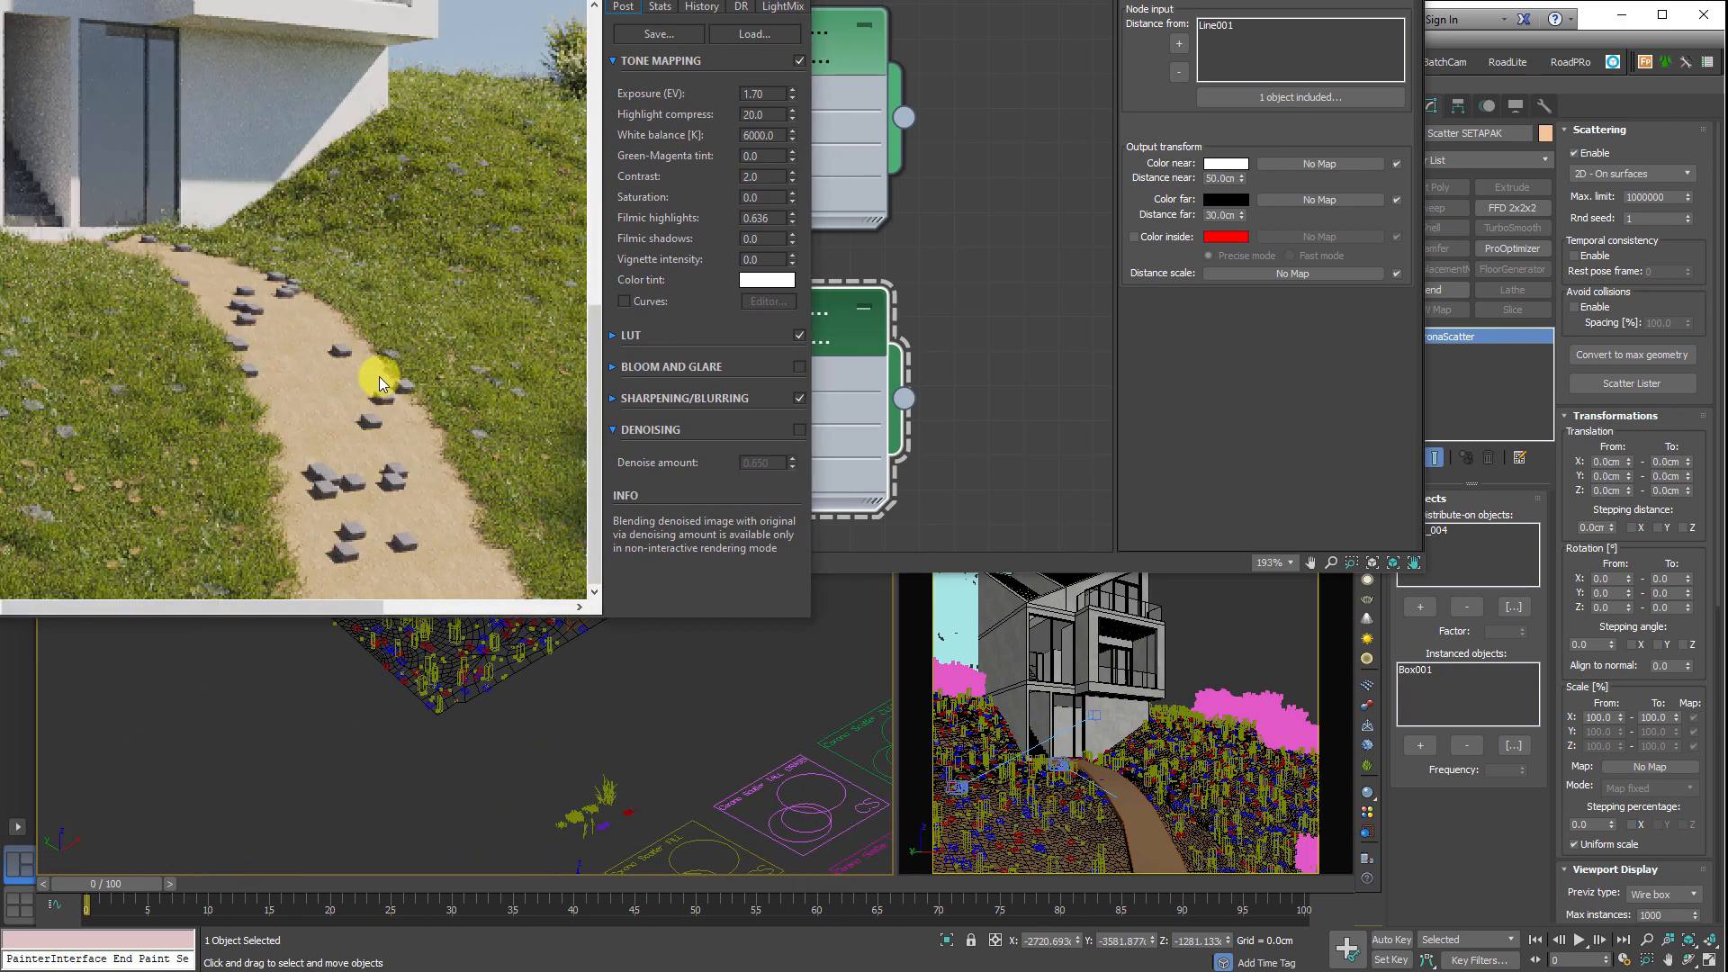
{"action": "scroll", "coordinate": [377, 389], "scroll_direction": "up", "scroll_amount": 3}
{"action": "middle_click_drag", "start_coordinate": [227, 532], "coordinate": [418, 402]}
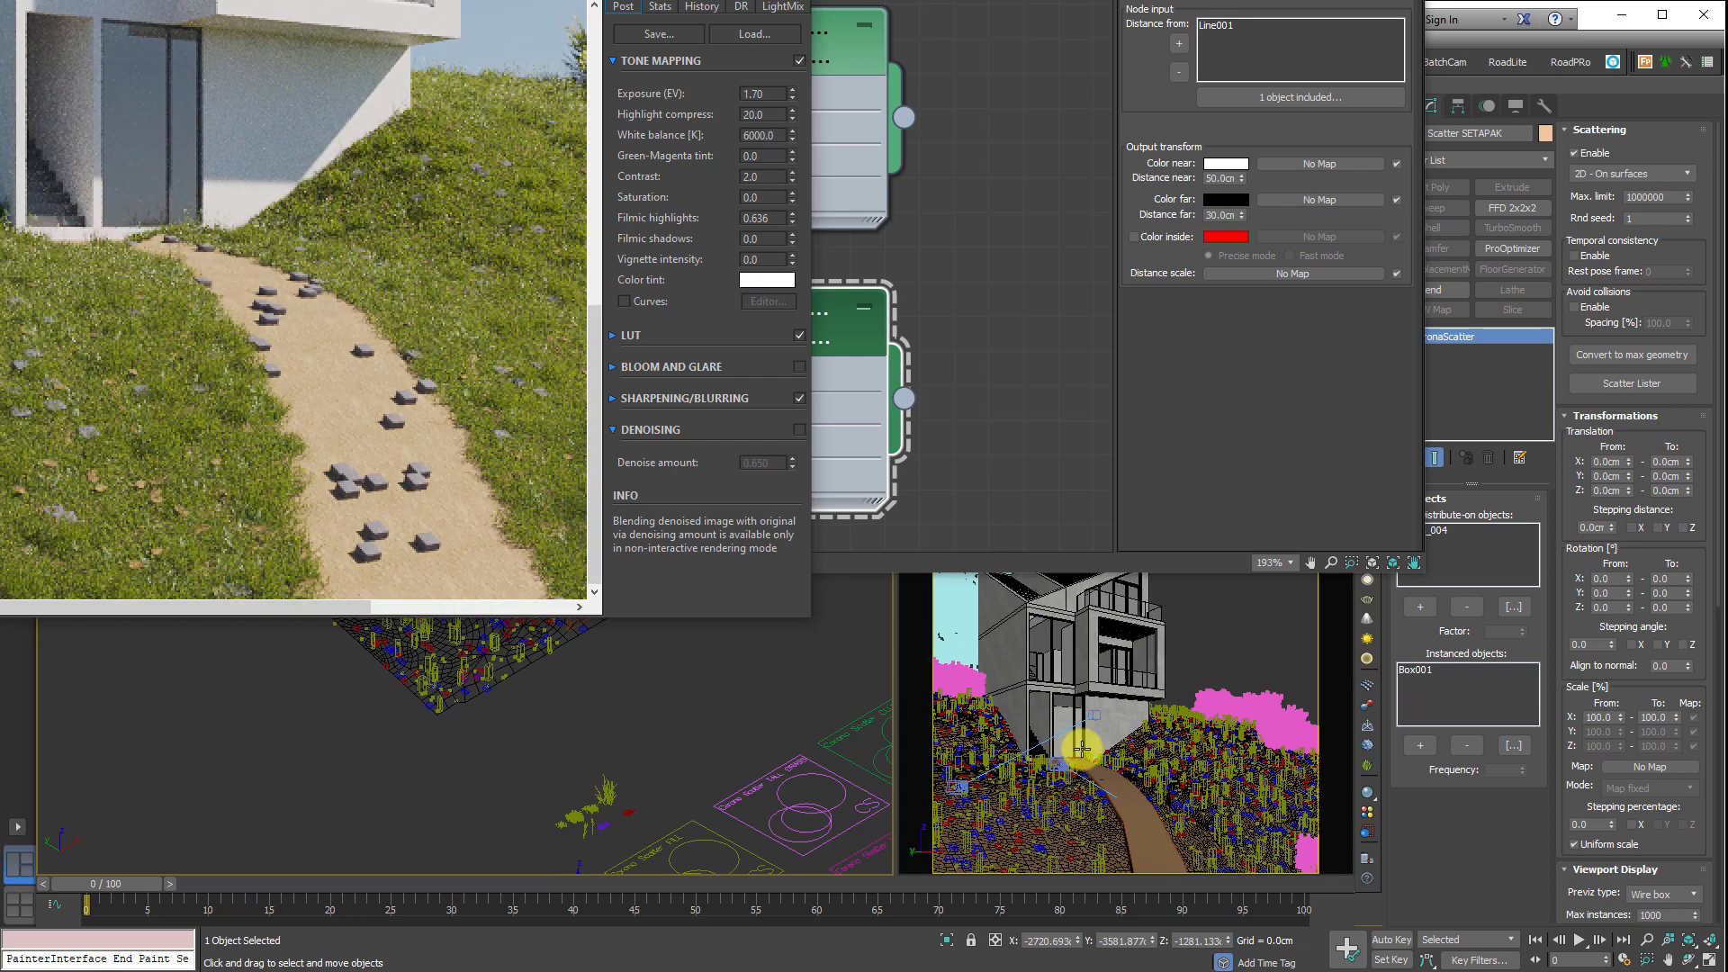
- Move the camera view in close on the path and bring the Slate Material Editor back in front of the render
{"action": "middle_click", "coordinate": [1082, 748]}
{"action": "key", "text": "c"}
{"action": "double_click", "coordinate": [810, 372]}
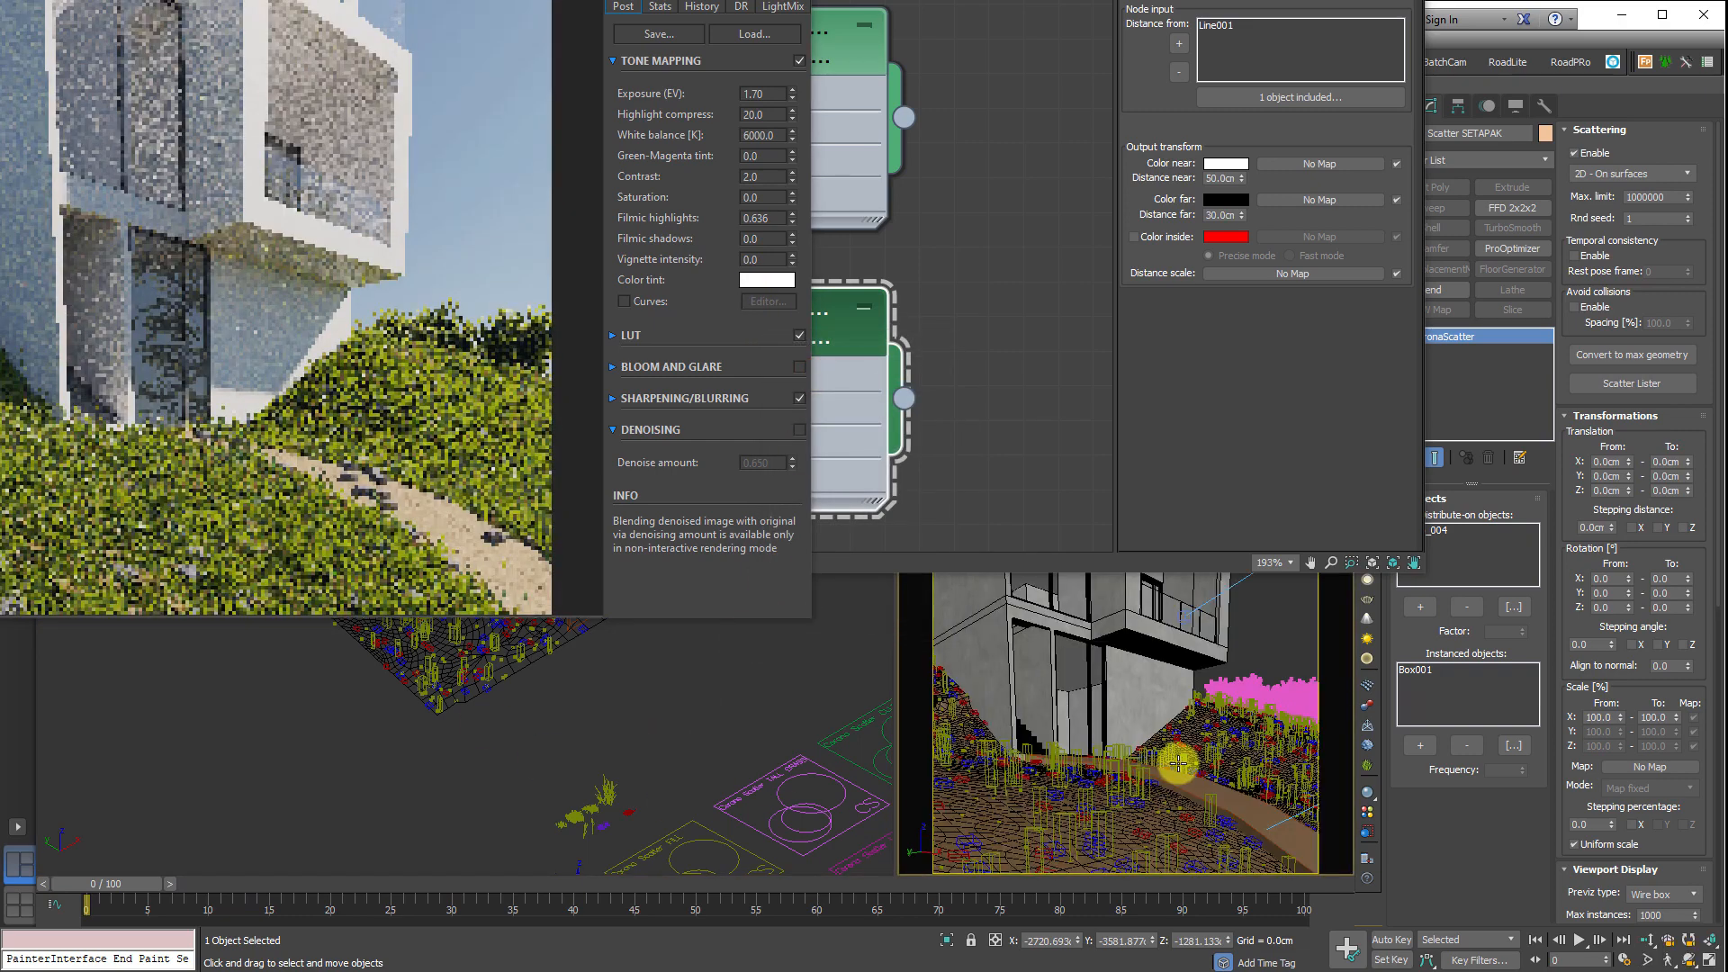
{"action": "key", "text": "c"}
{"action": "left_click", "coordinate": [872, 391]}
{"action": "double_click", "coordinate": [872, 390]}
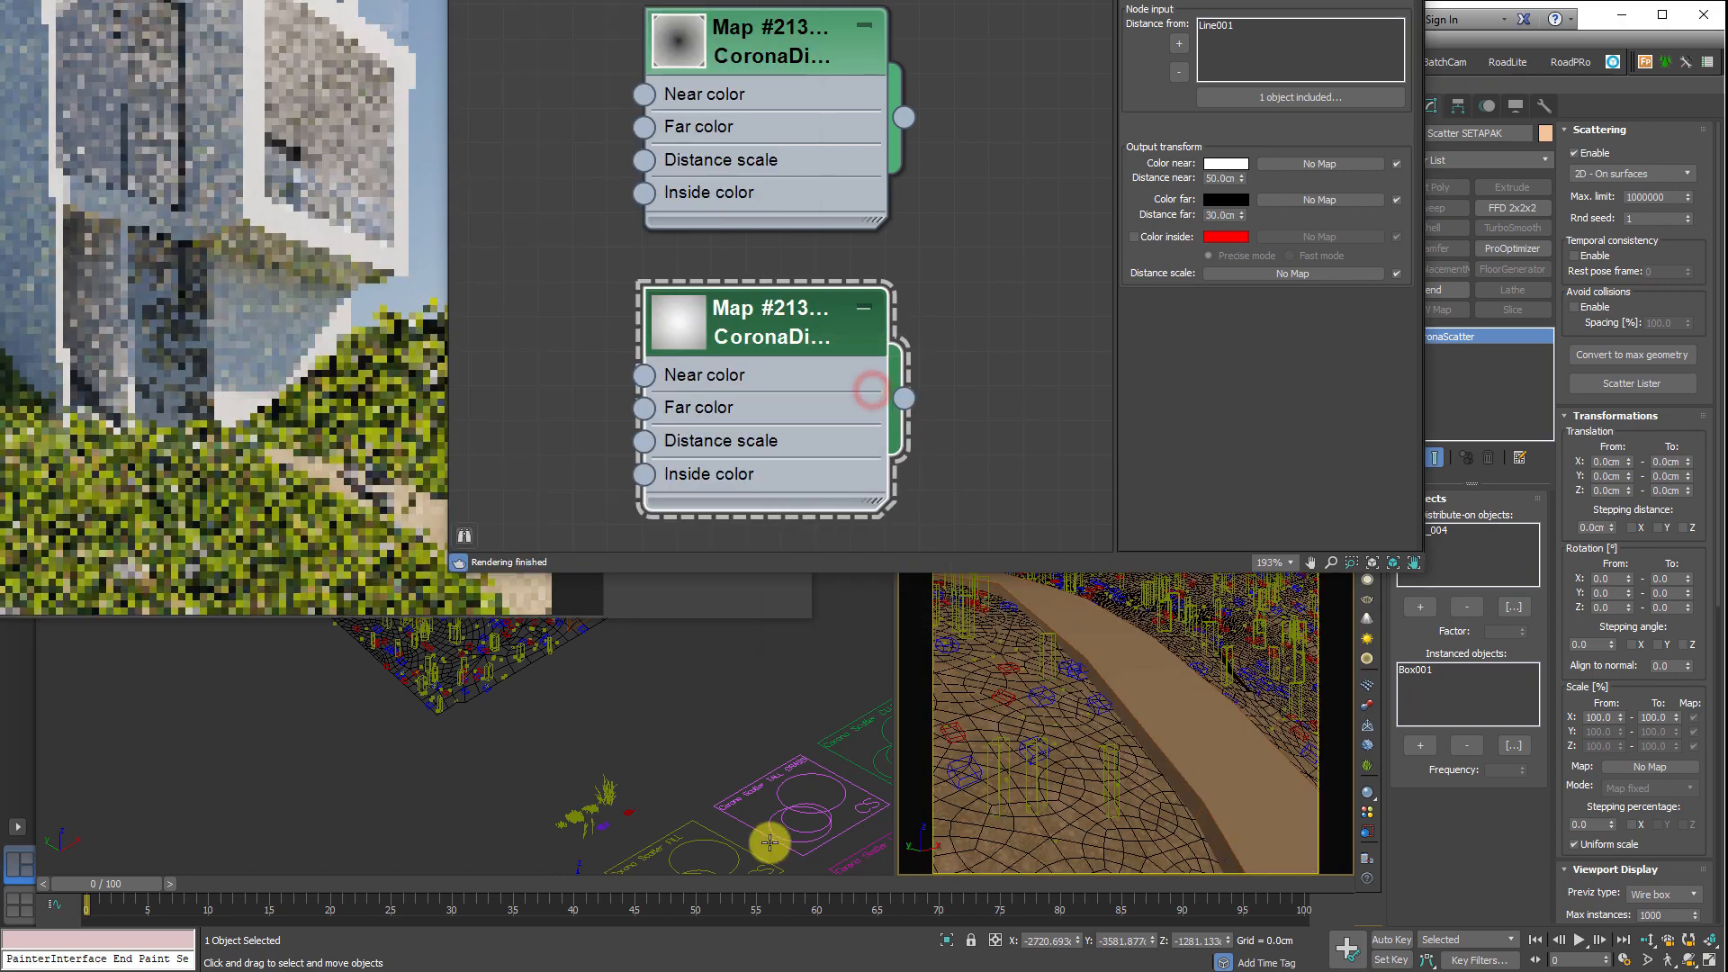
- Assign the duplicated CoronaDistance map as an instance to the surface scattering density map of the SETAPAK Corona Scatter
{"action": "middle_click_drag", "start_coordinate": [769, 843], "coordinate": [563, 667]}
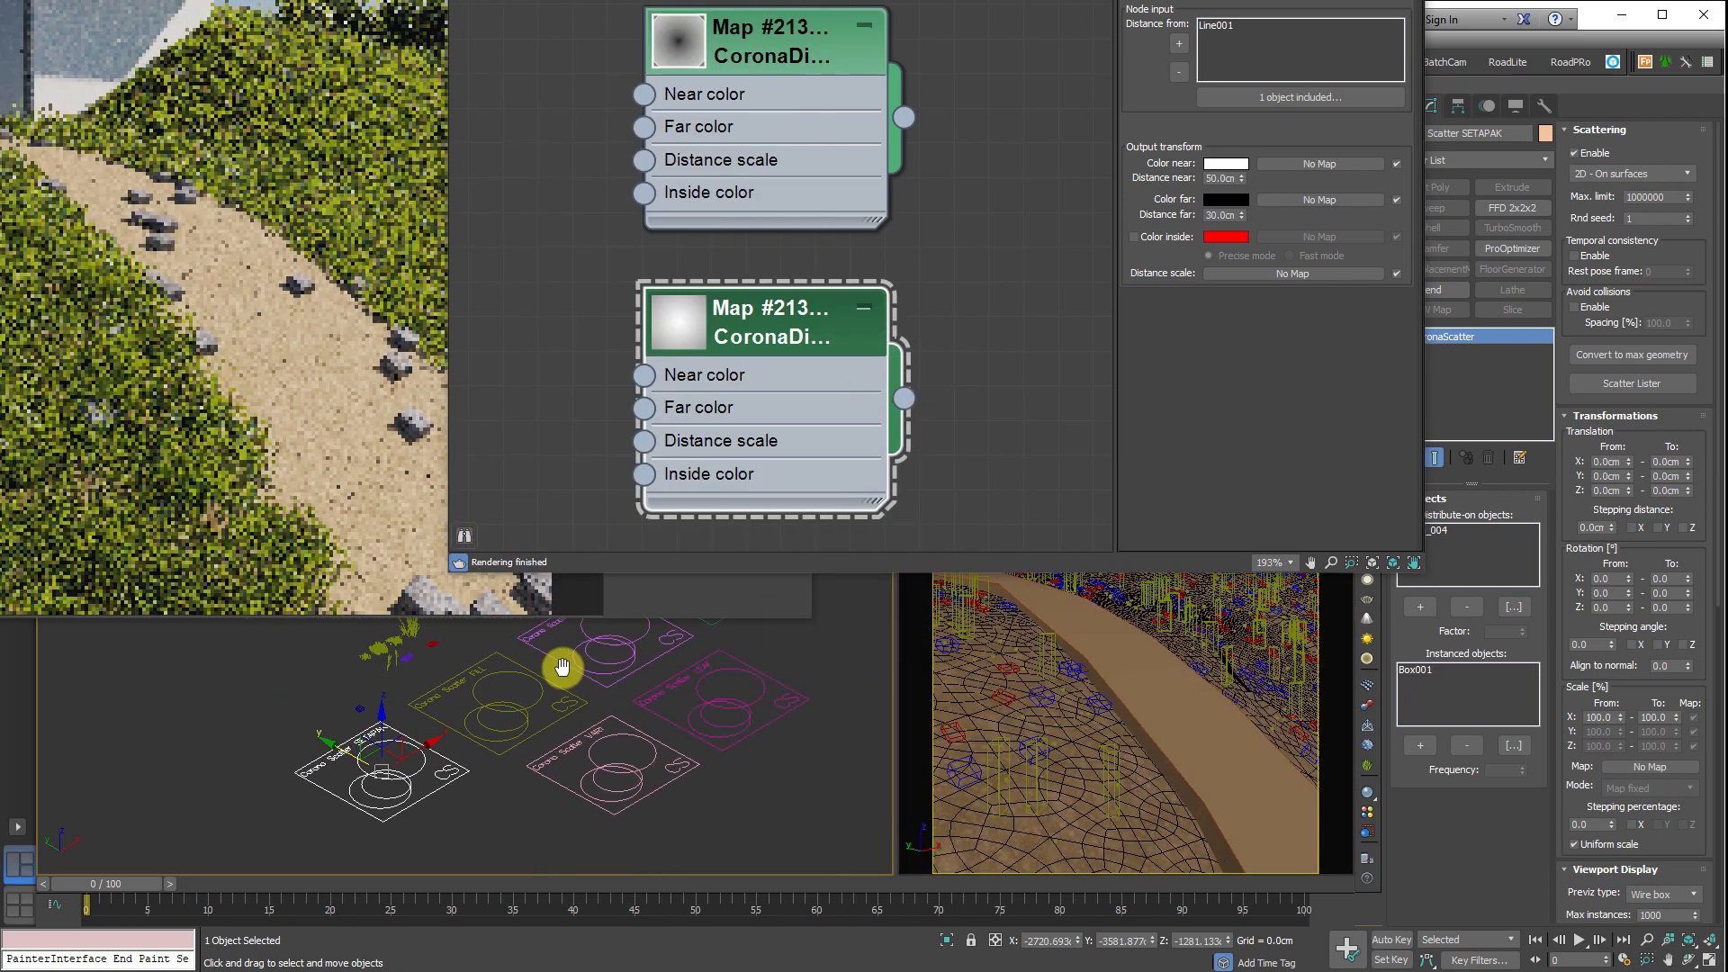
{"action": "scroll", "coordinate": [387, 817], "scroll_direction": "up", "scroll_amount": 3}
{"action": "left_click_drag", "start_coordinate": [425, 811], "coordinate": [263, 737]}
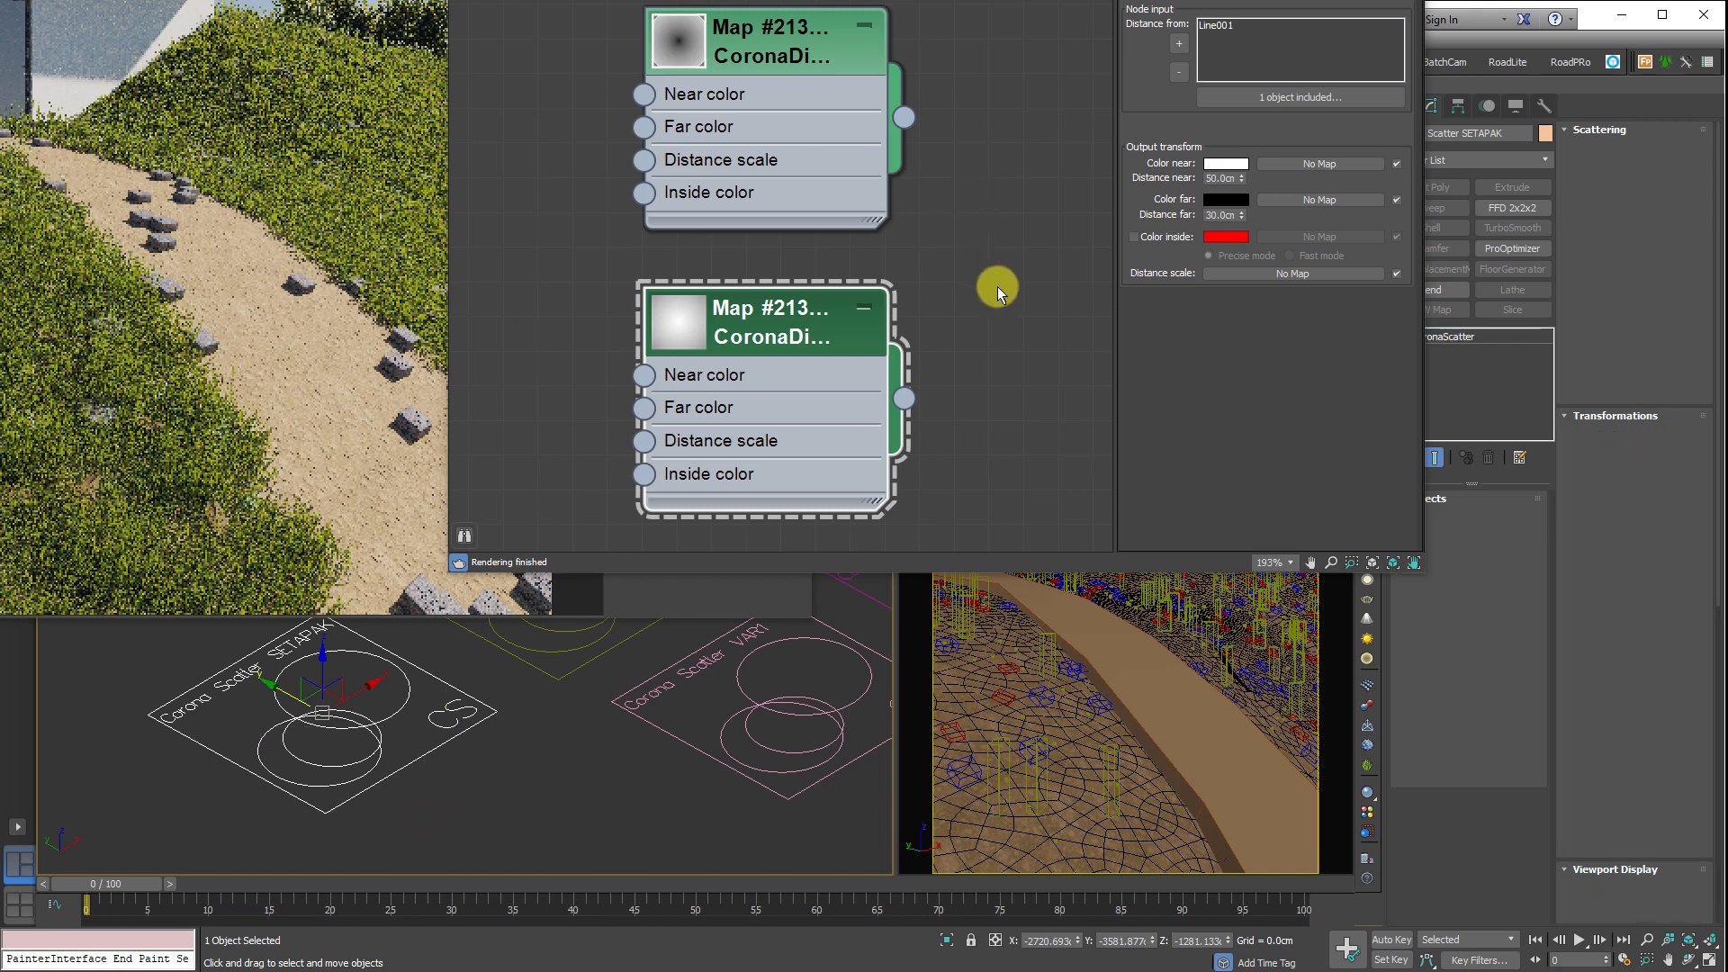
{"action": "scroll", "coordinate": [1542, 463], "scroll_direction": "down", "scroll_amount": 5}
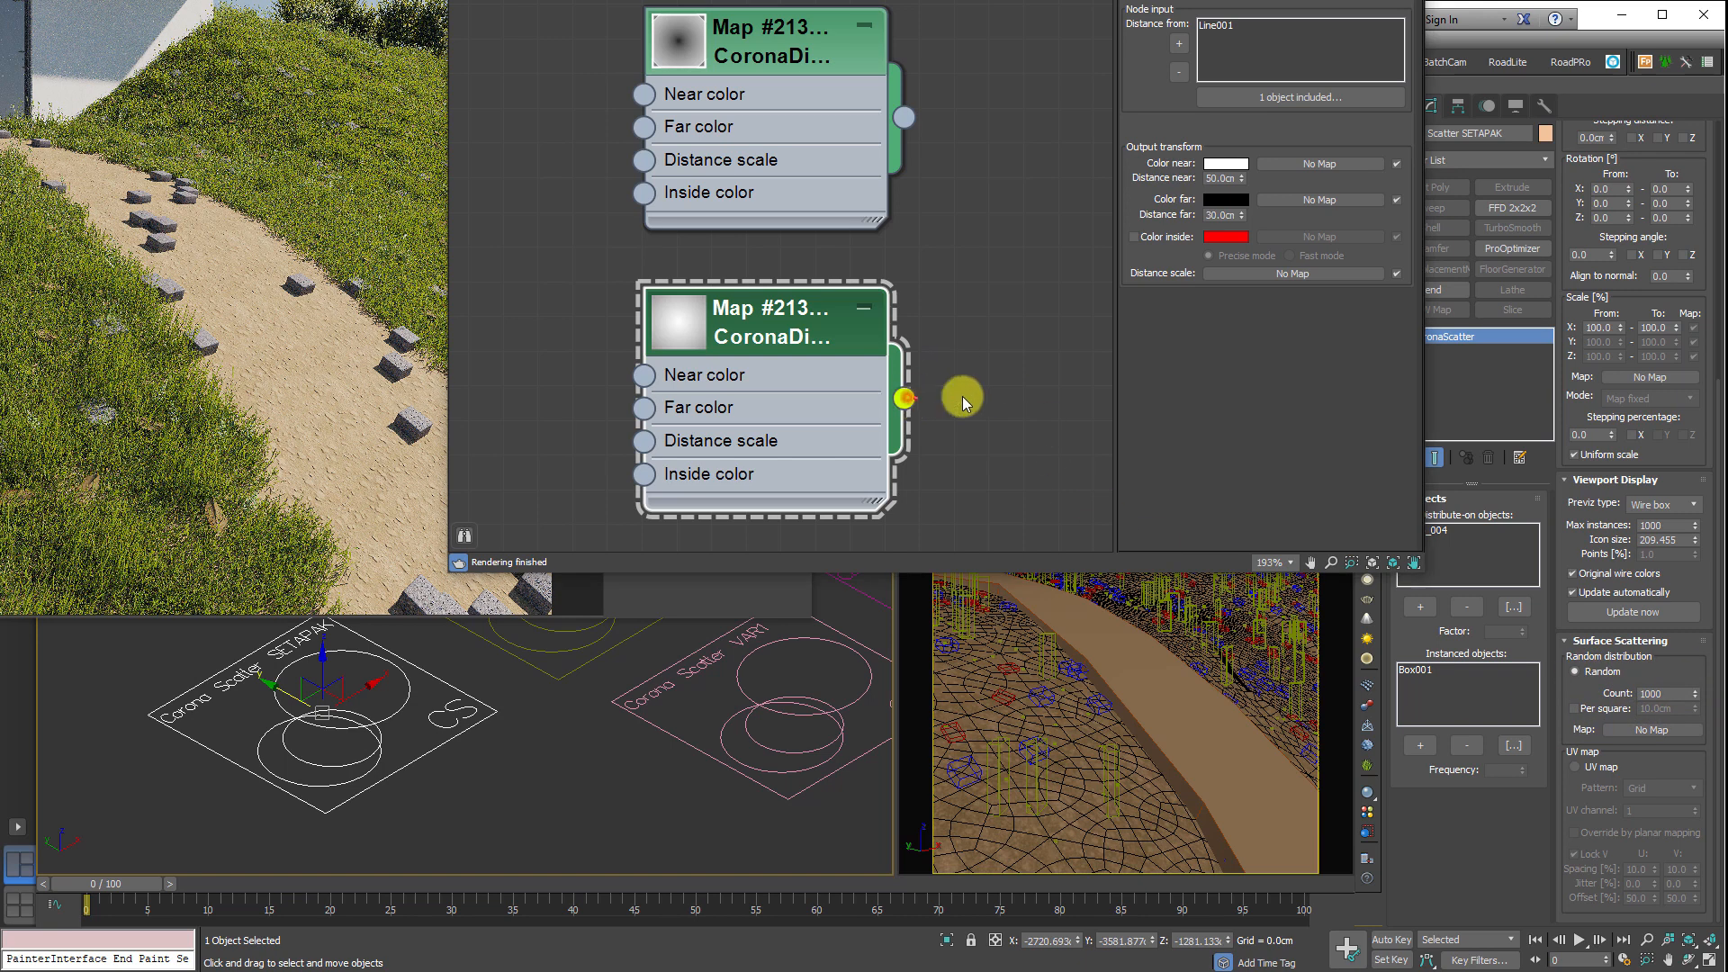
{"action": "left_click_drag", "start_coordinate": [963, 404], "coordinate": [1653, 733]}
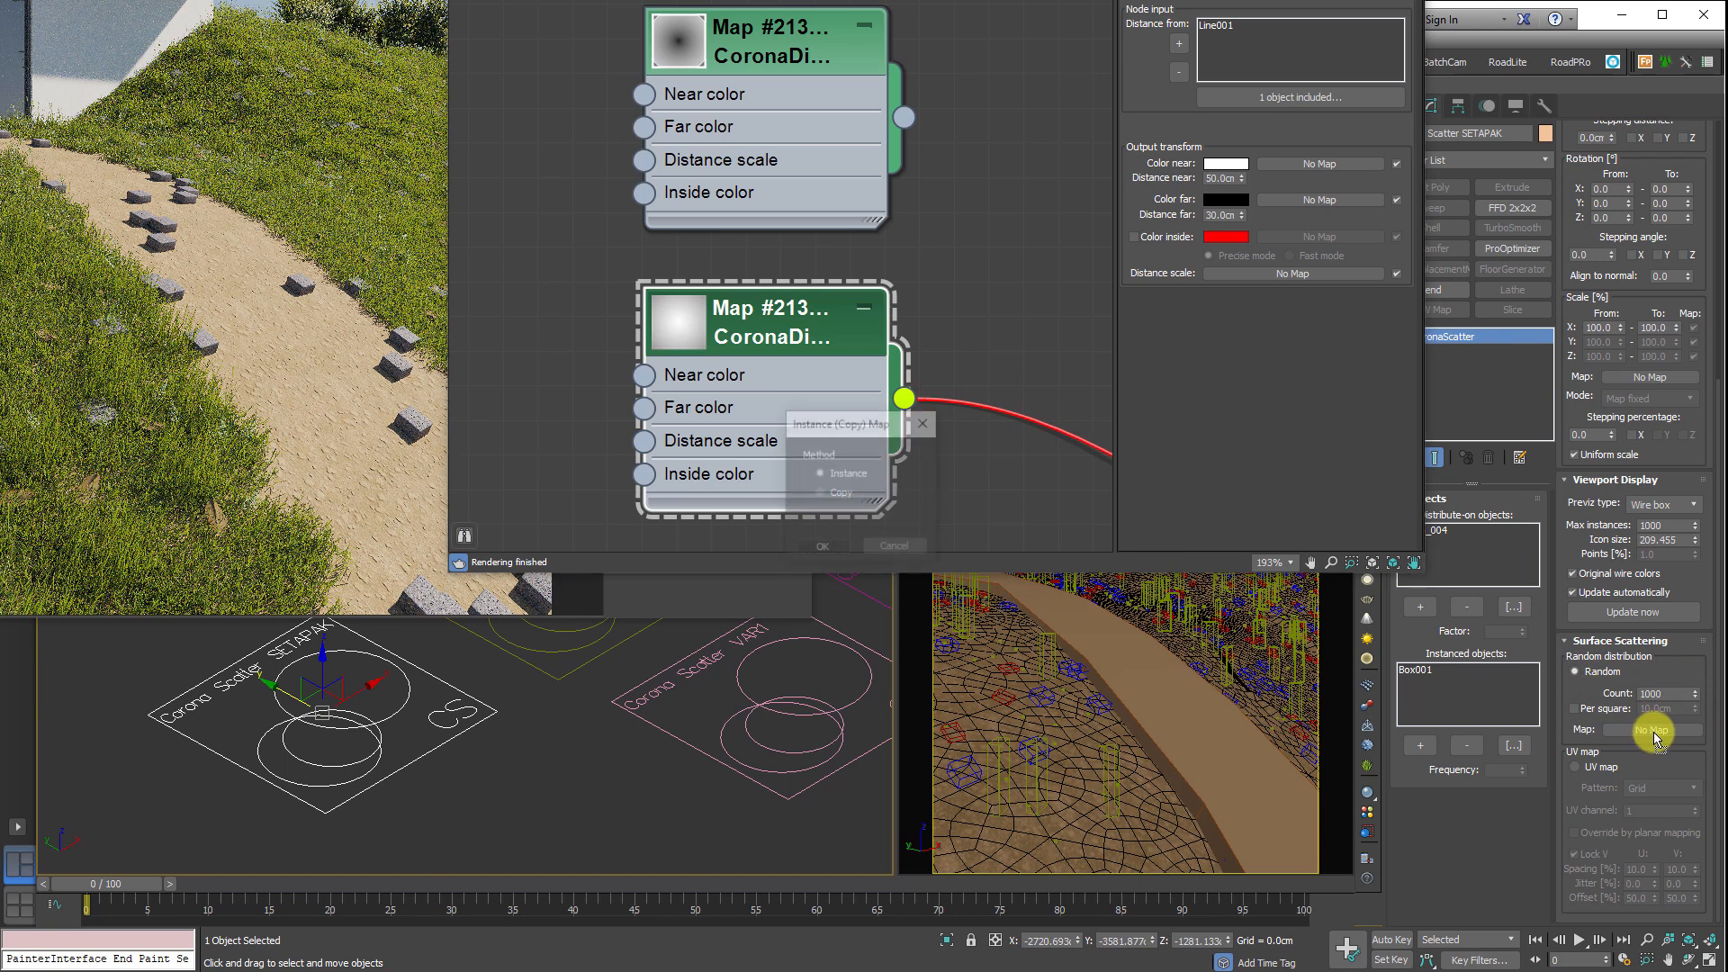
{"action": "left_click", "coordinate": [822, 547]}
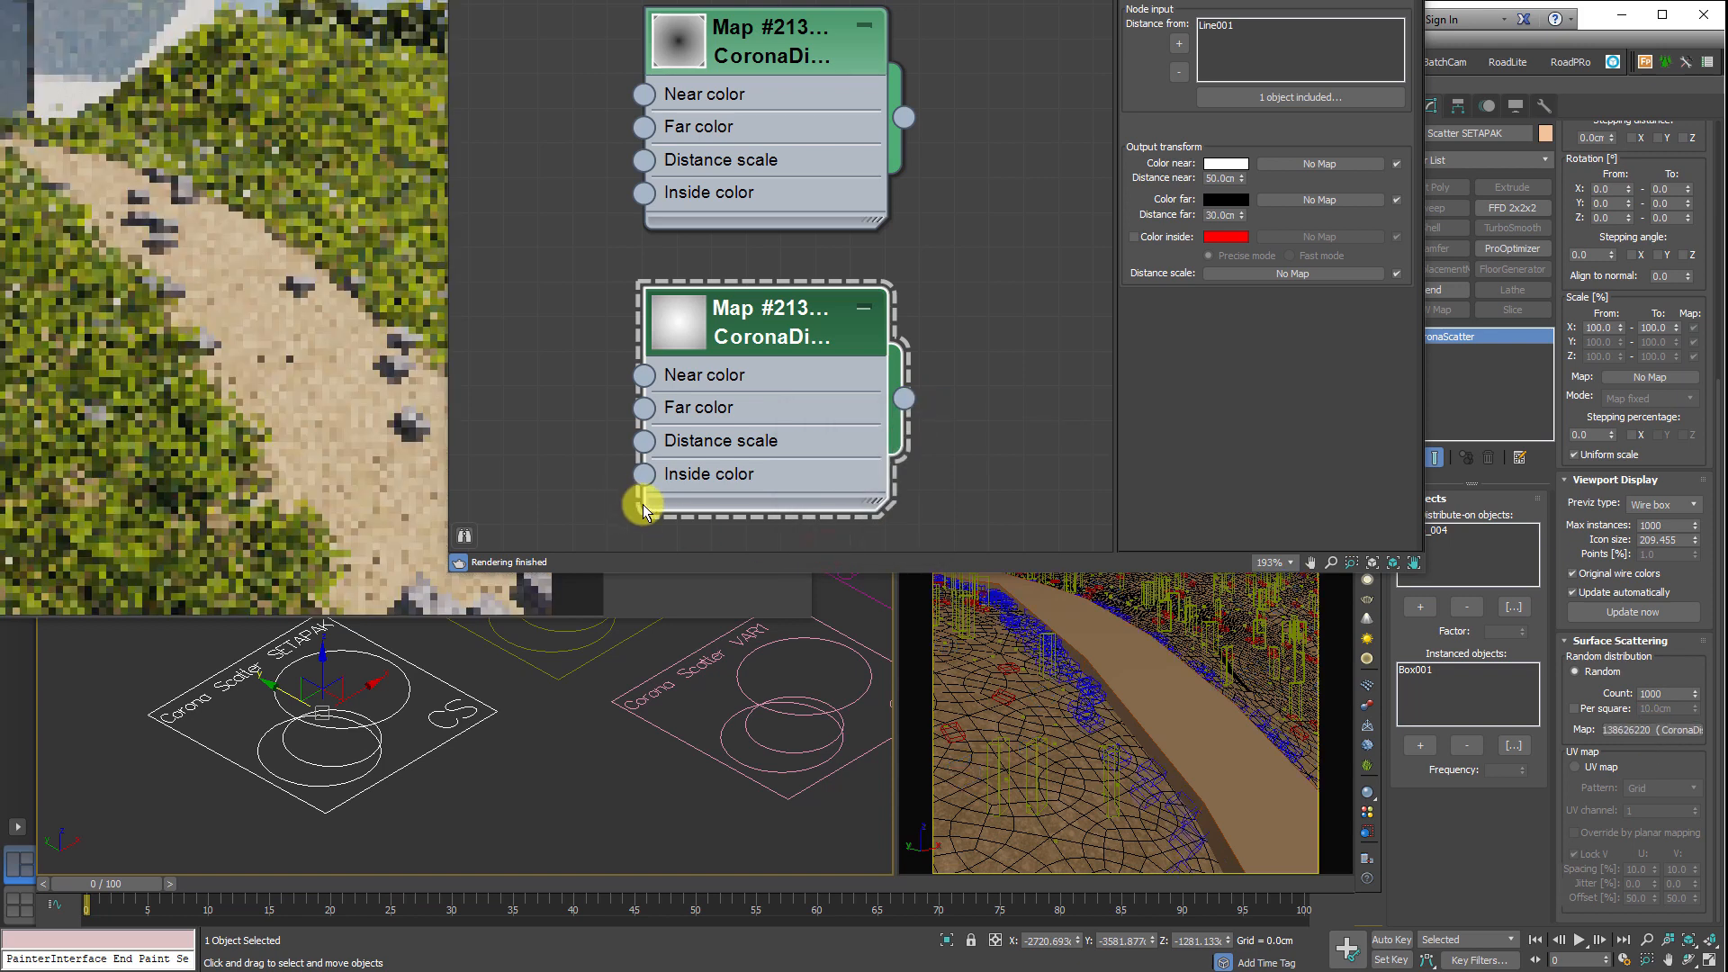
- Reposition the render window and the material editor, and narrow the editor so the rendered path and scatter settings are both visible
{"action": "left_click_drag", "start_coordinate": [630, 2], "coordinate": [728, 4]}
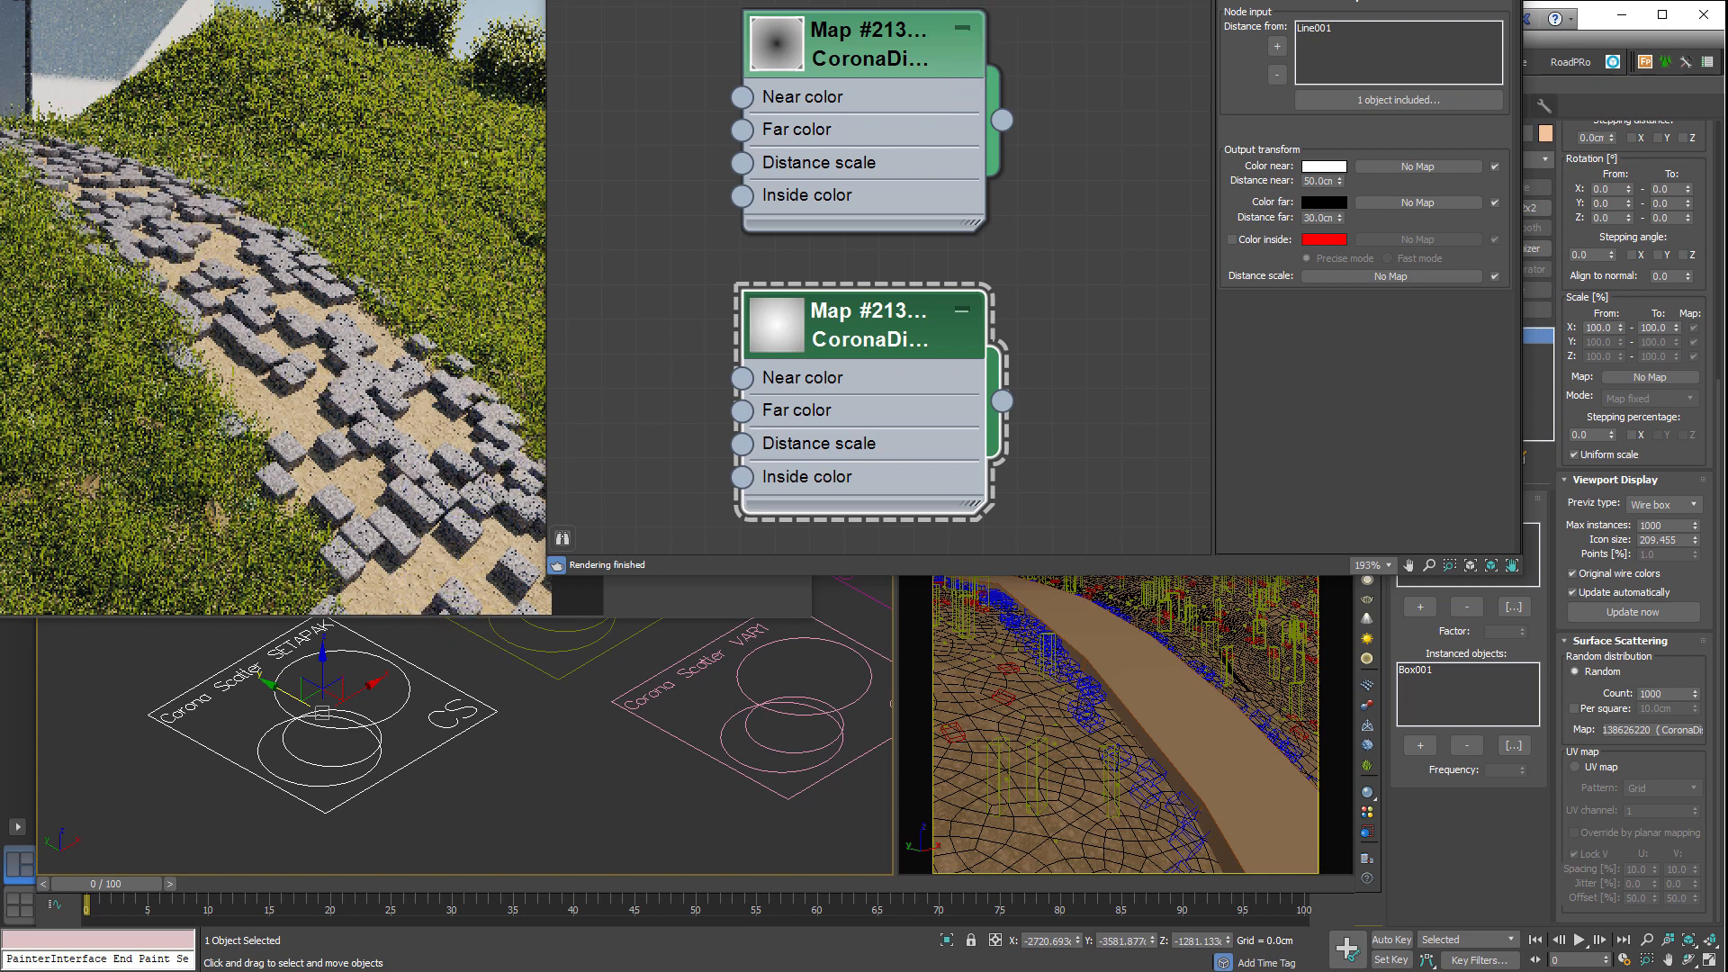
{"action": "left_click_drag", "start_coordinate": [414, 0], "coordinate": [339, 7]}
{"action": "left_click_drag", "start_coordinate": [810, 0], "coordinate": [554, 12]}
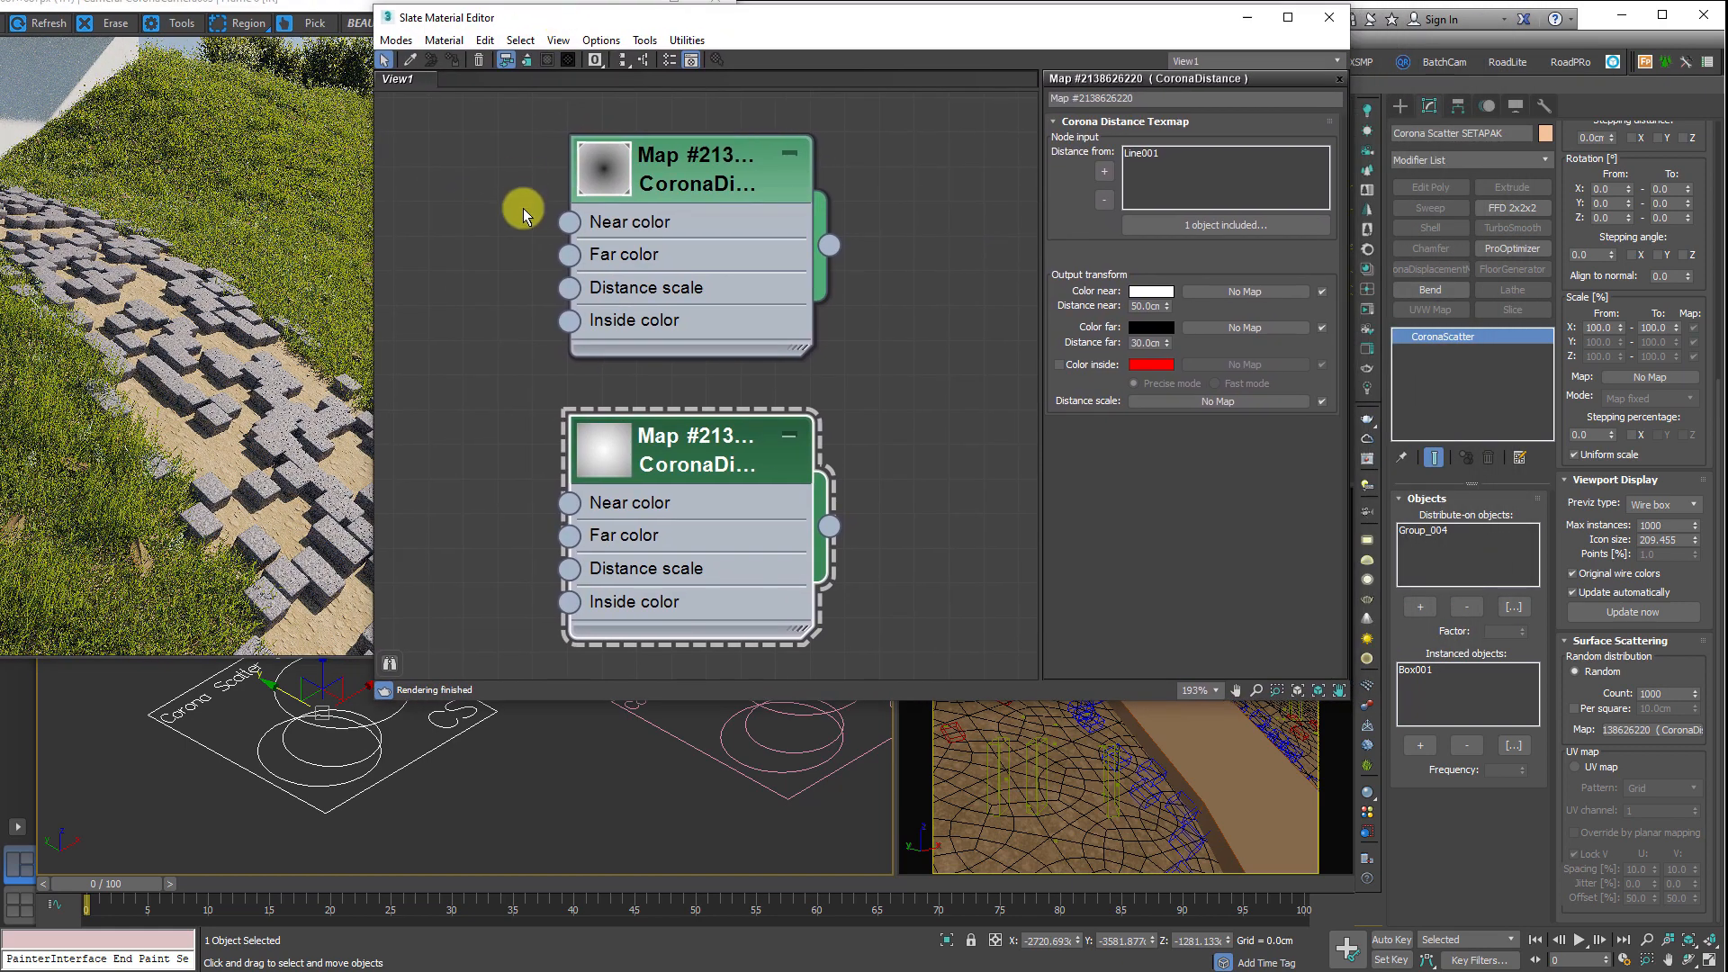
{"action": "left_click_drag", "start_coordinate": [374, 213], "coordinate": [498, 216]}
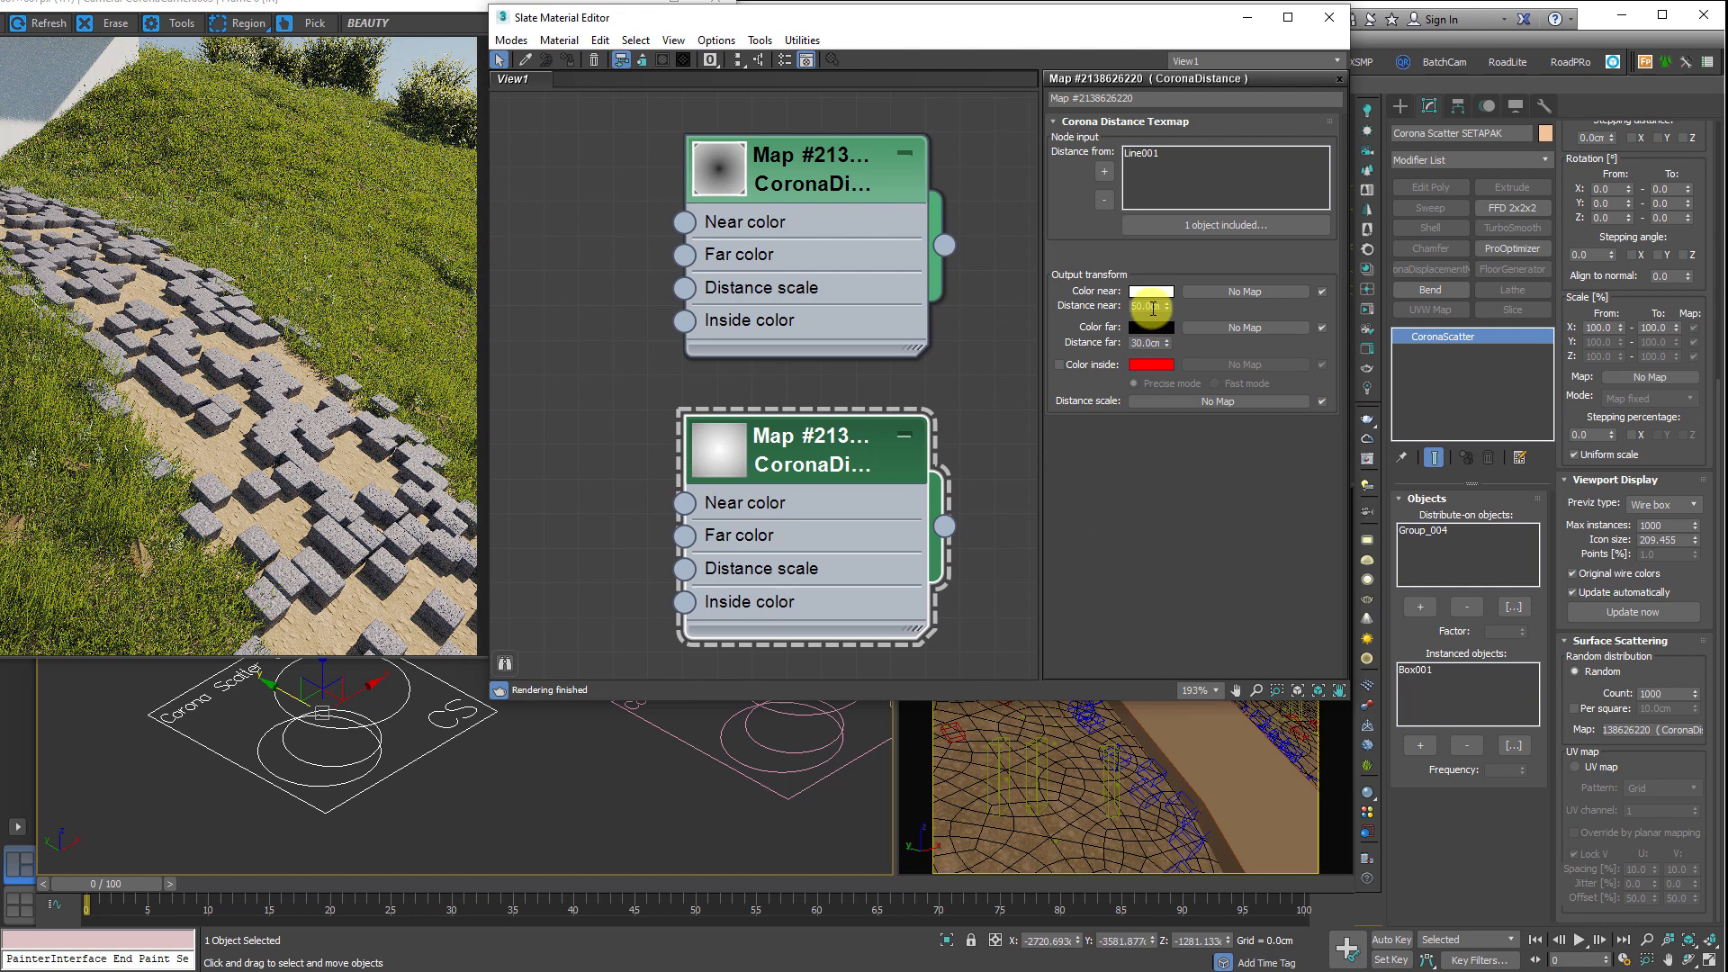
- Set the duplicated distance map's far distance to 20 cm, then try a near distance of 30 cm and settle on 20 cm
{"action": "double_click", "coordinate": [1146, 342]}
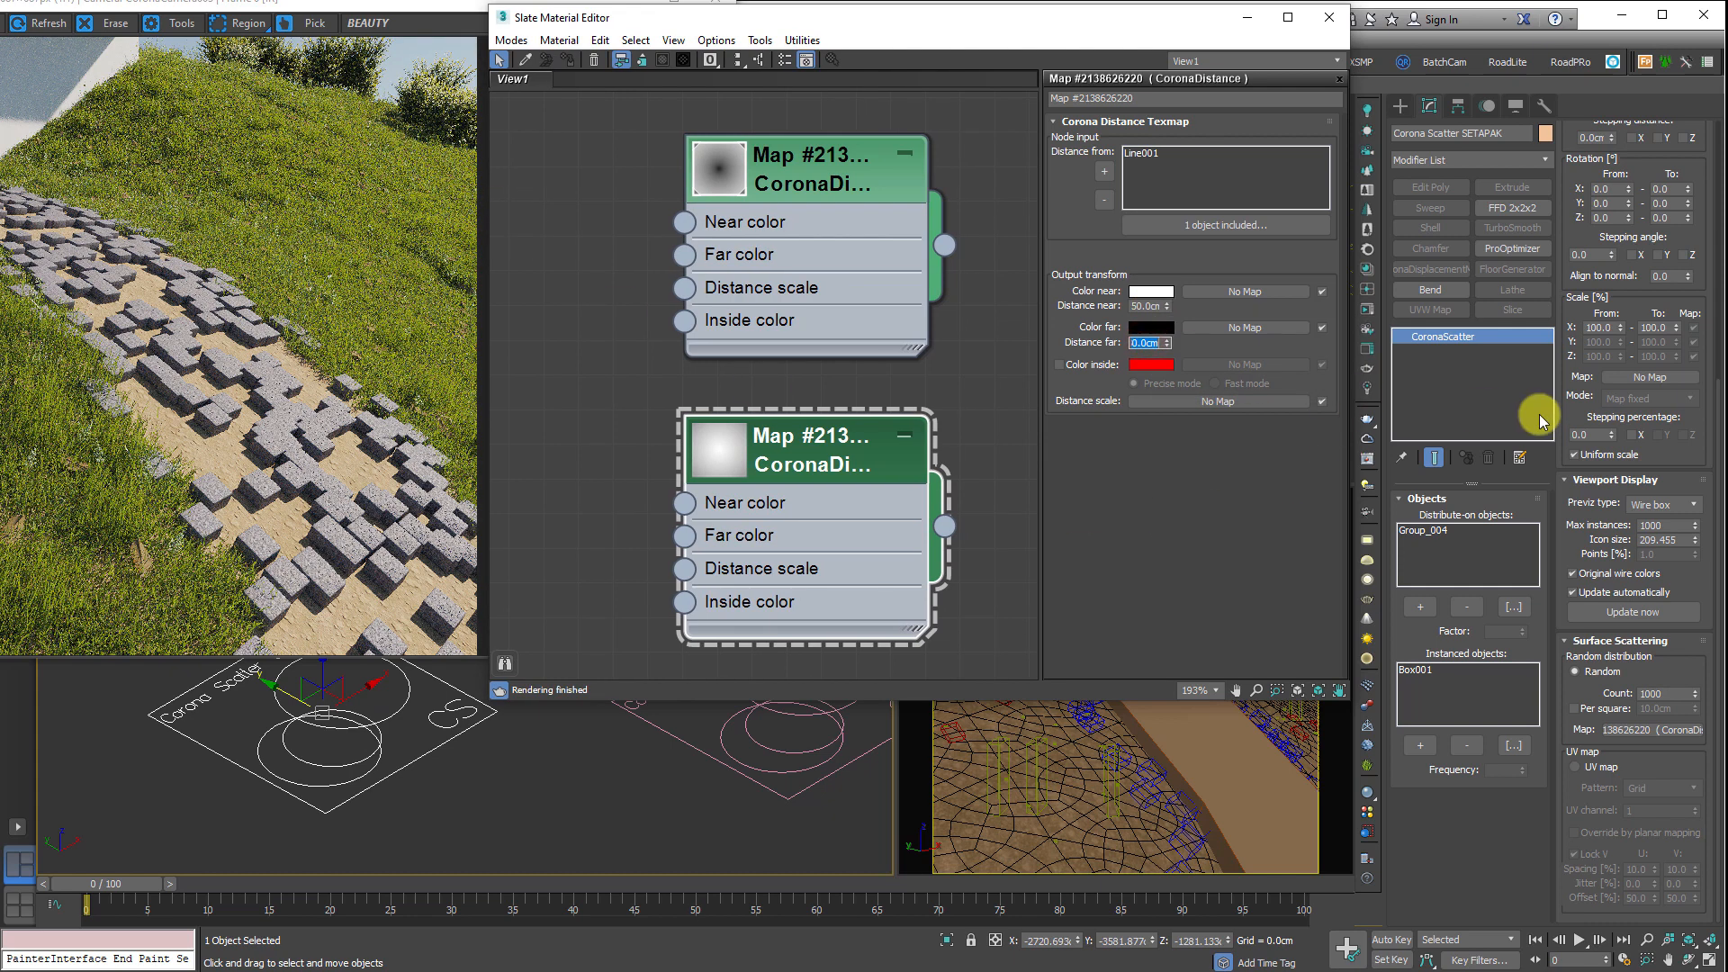
{"action": "type", "text": "20"}
{"action": "key", "text": "Return"}
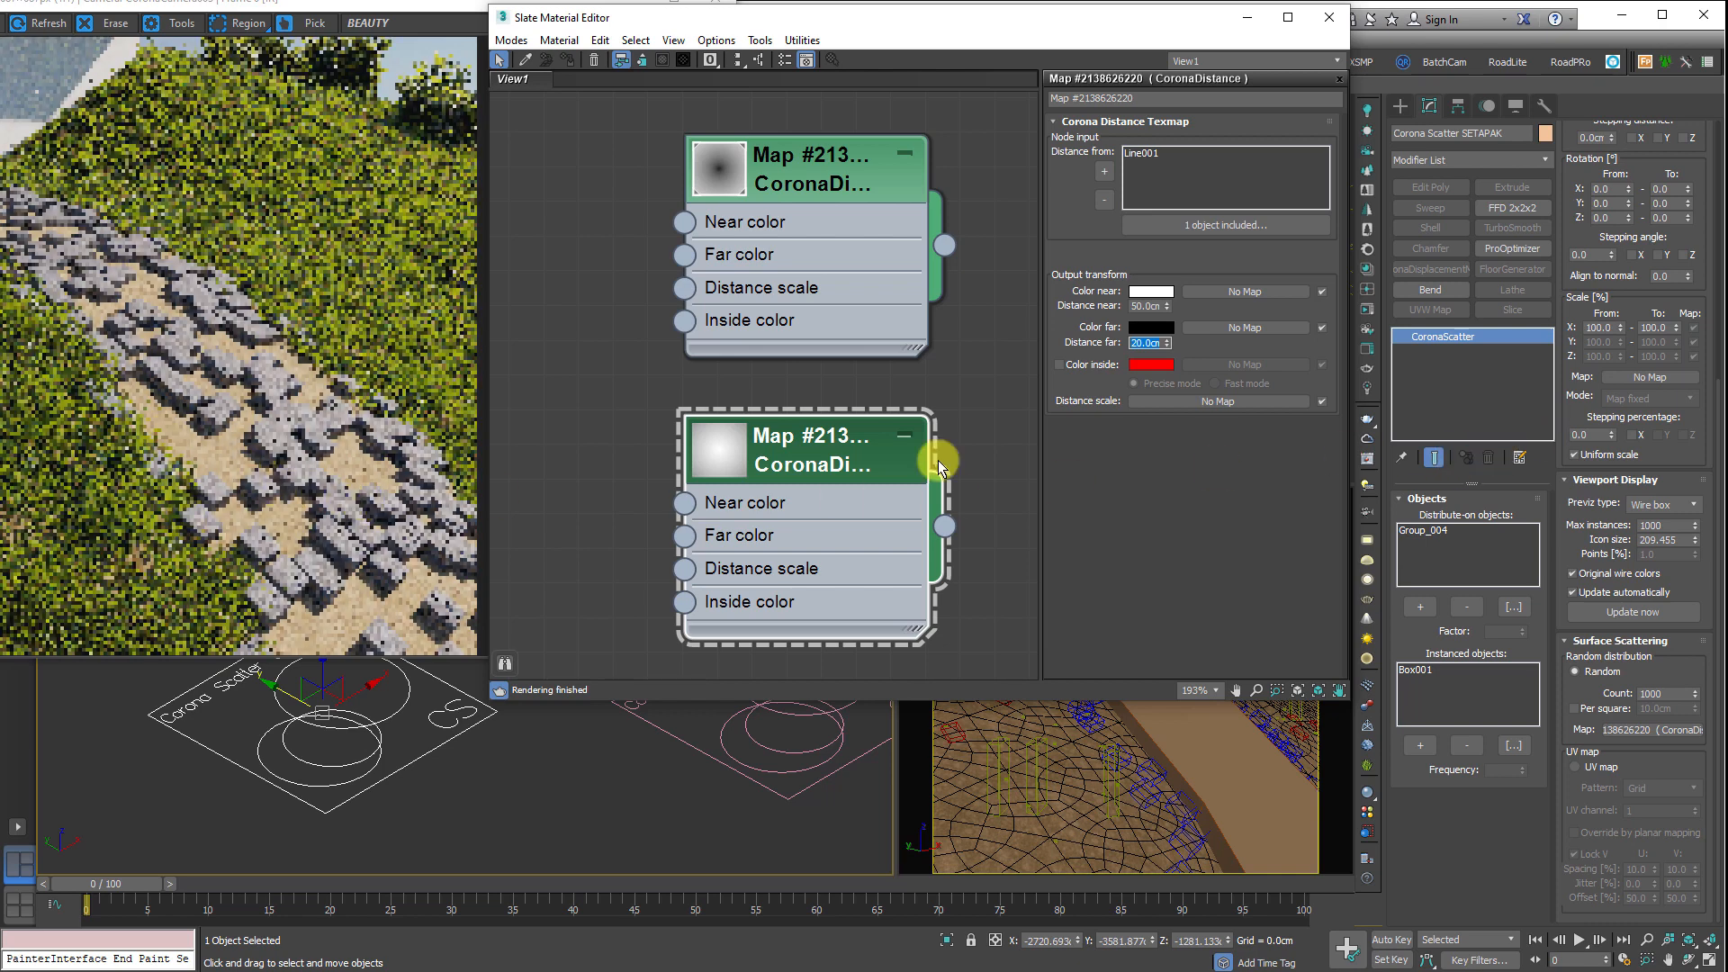
{"action": "left_click_drag", "start_coordinate": [1163, 306], "coordinate": [1158, 306]}
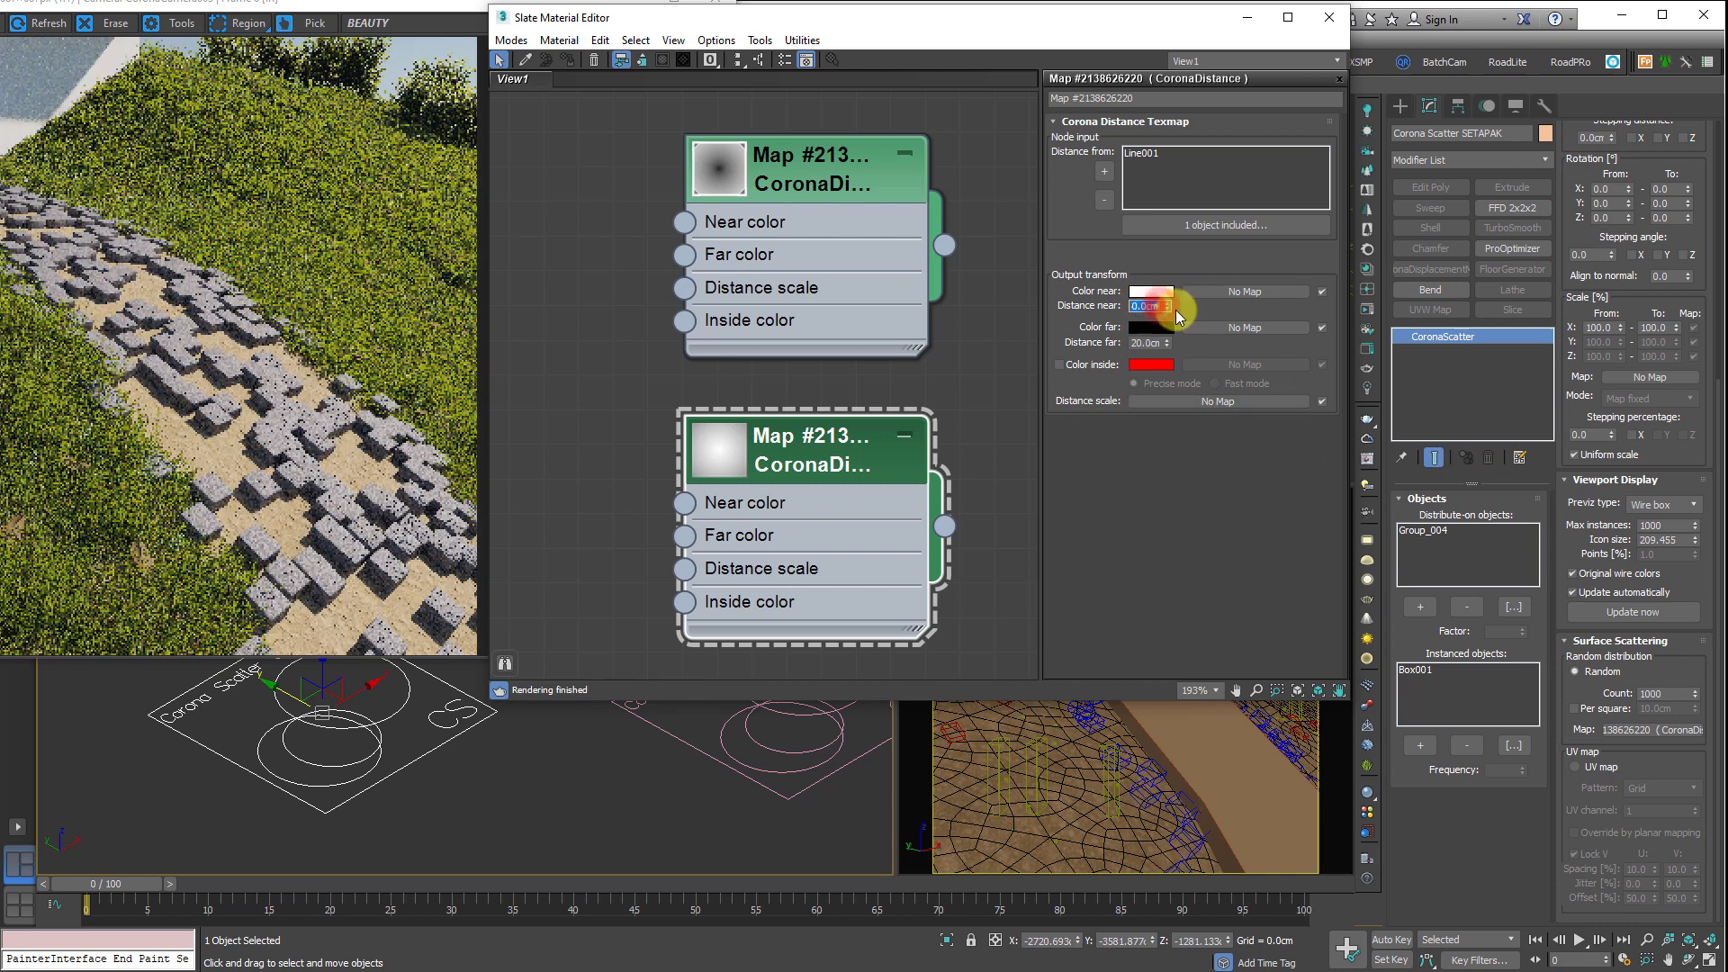
{"action": "type", "text": "30"}
{"action": "key", "text": "Return"}
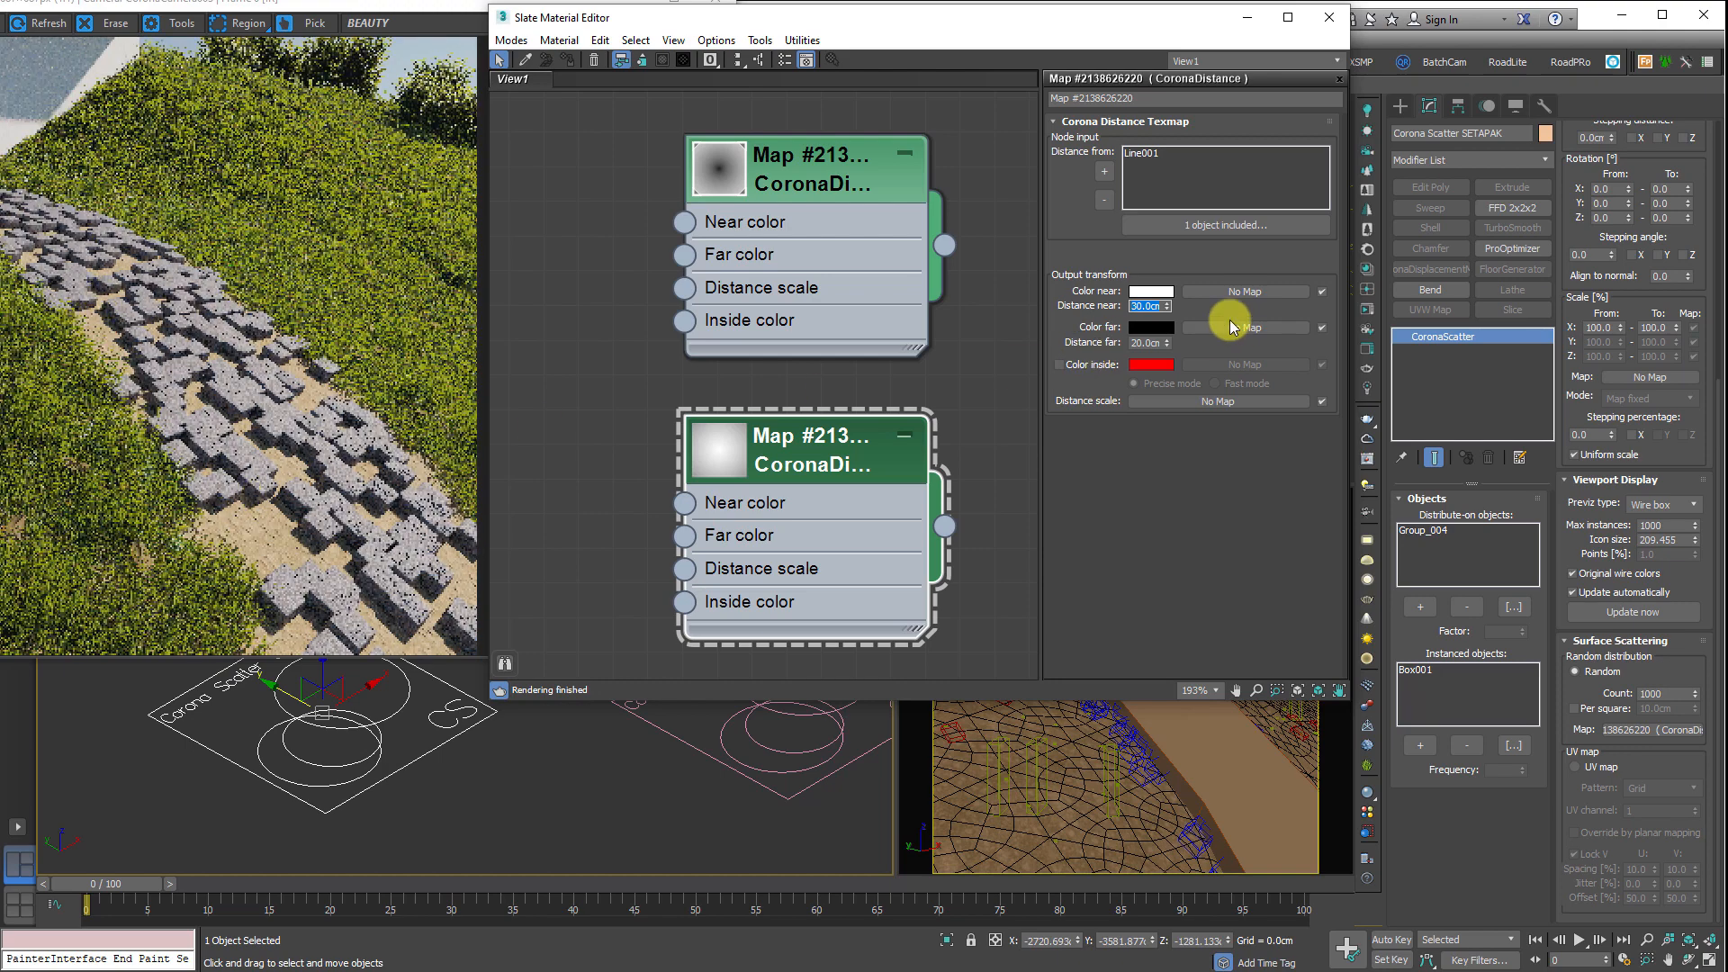
{"action": "key", "text": "Return"}
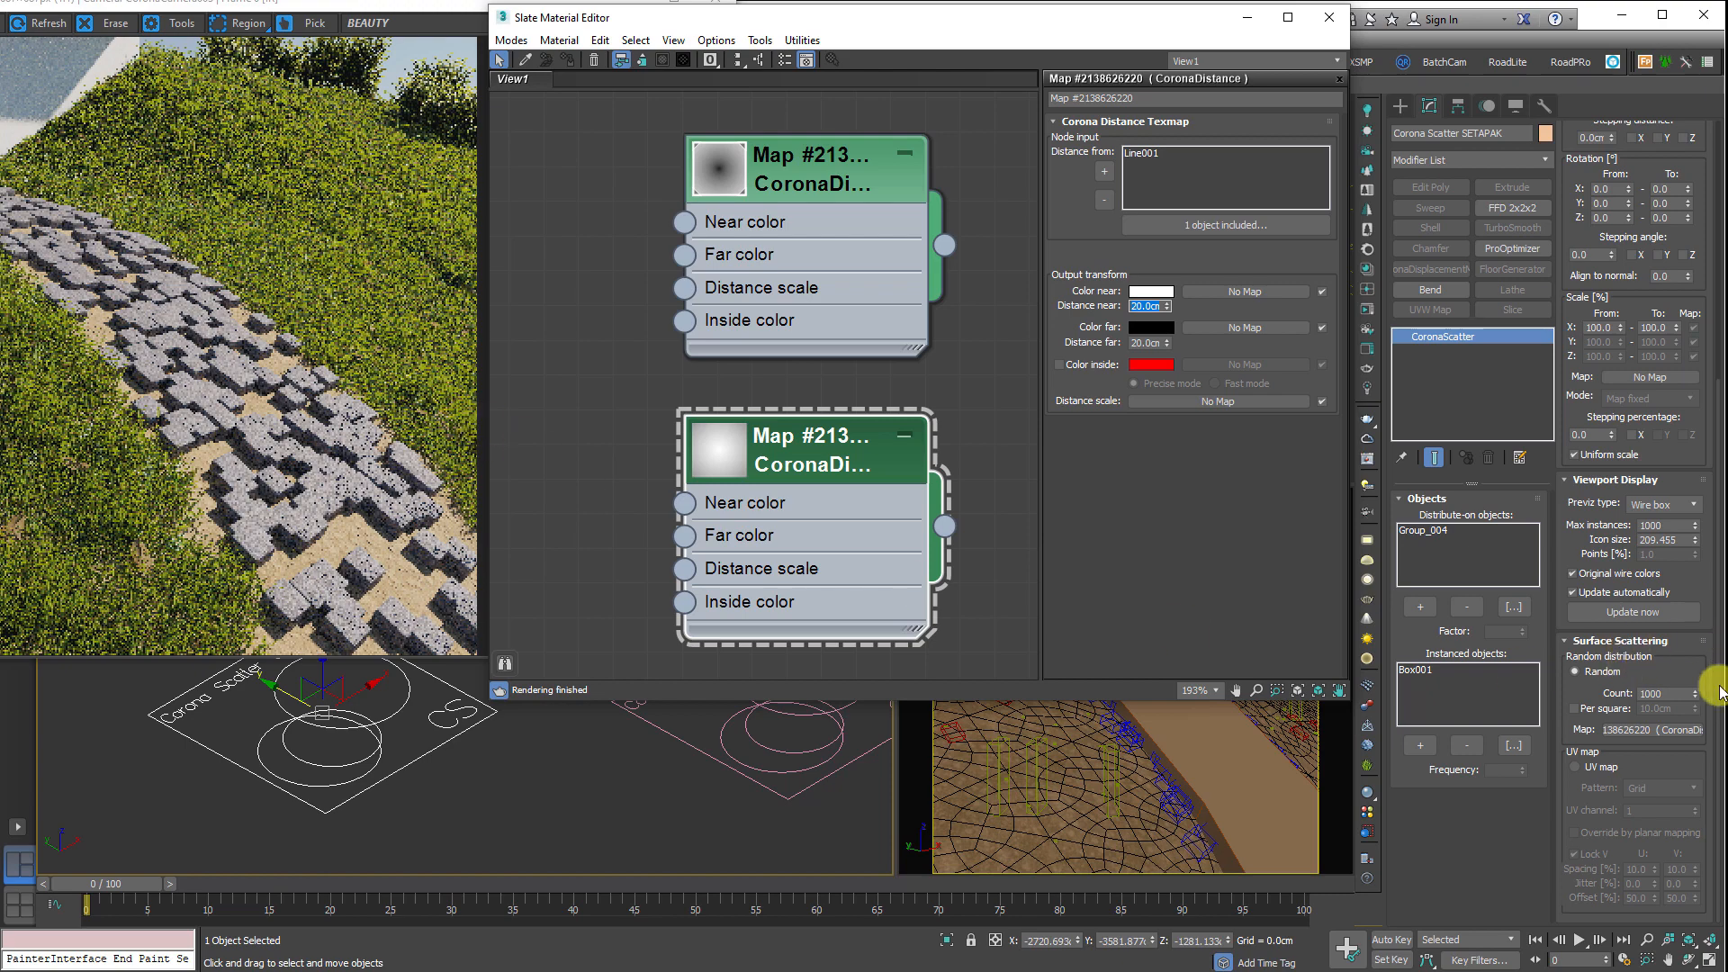
- Set the SETAPAK scatter's random distribution count to 9000
{"action": "double_click", "coordinate": [1660, 695]}
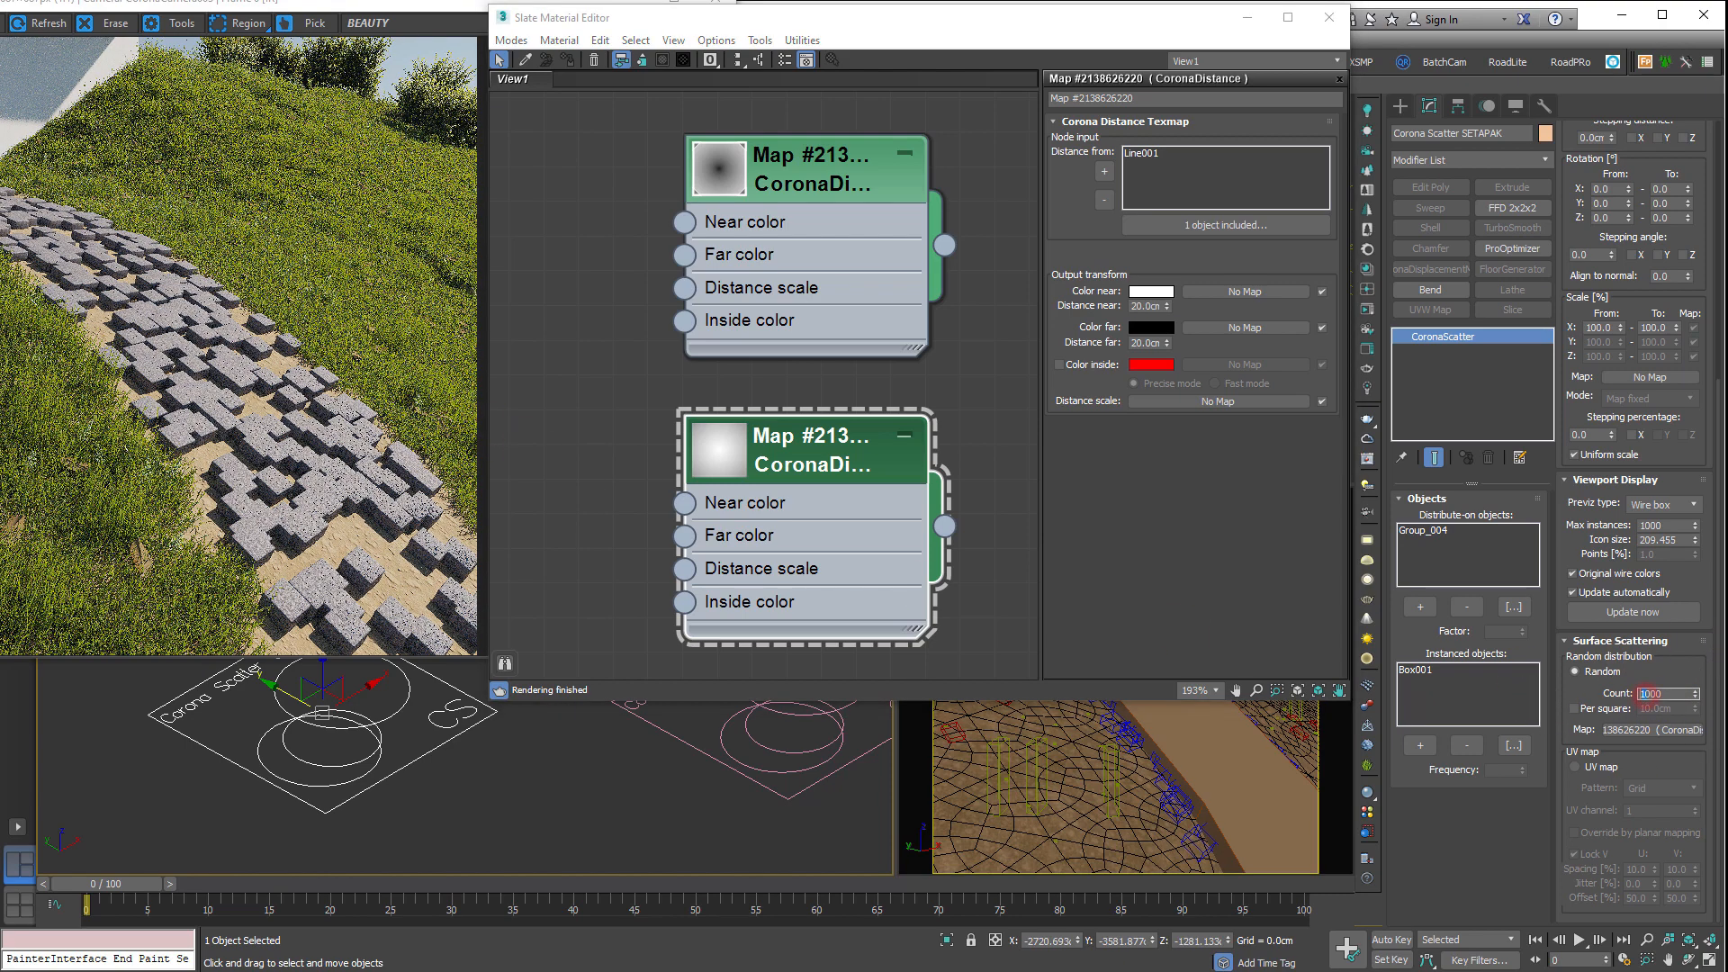
{"action": "type", "text": "9000"}
{"action": "key", "text": "Return"}
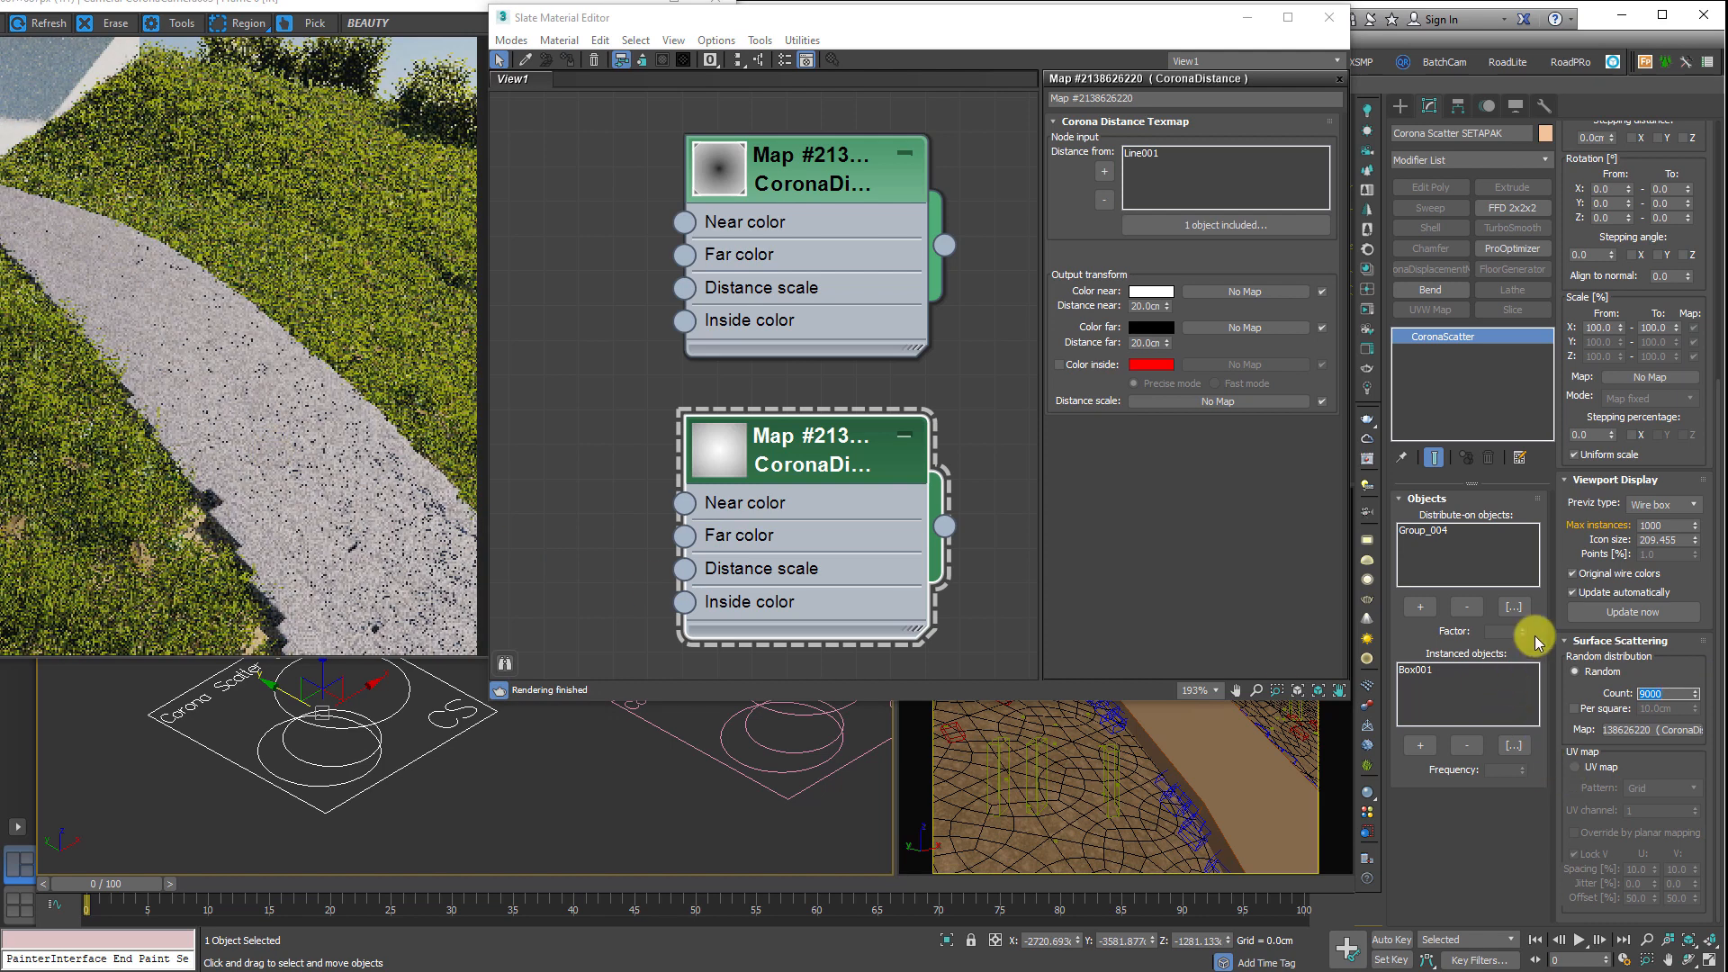
- Enable collision avoidance for the SETAPAK scatter, trying a spacing of 50% and settling on 80%
{"action": "left_click_drag", "start_coordinate": [1639, 227], "coordinate": [1636, 706]}
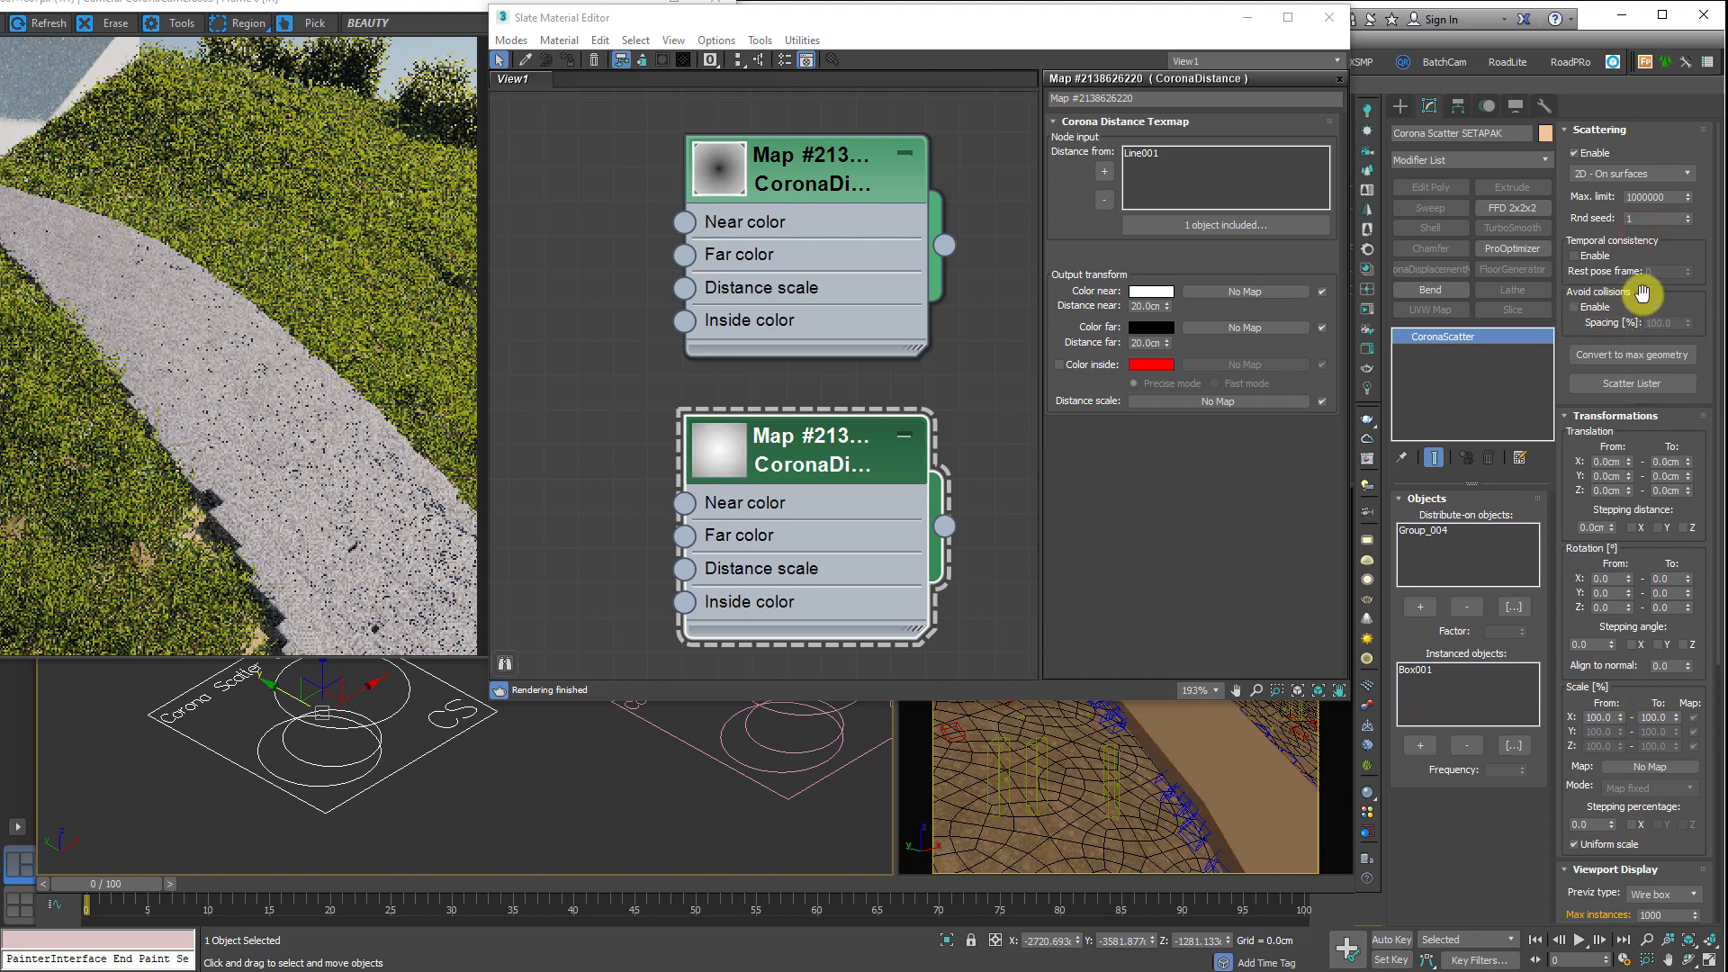
{"action": "left_click", "coordinate": [1593, 307]}
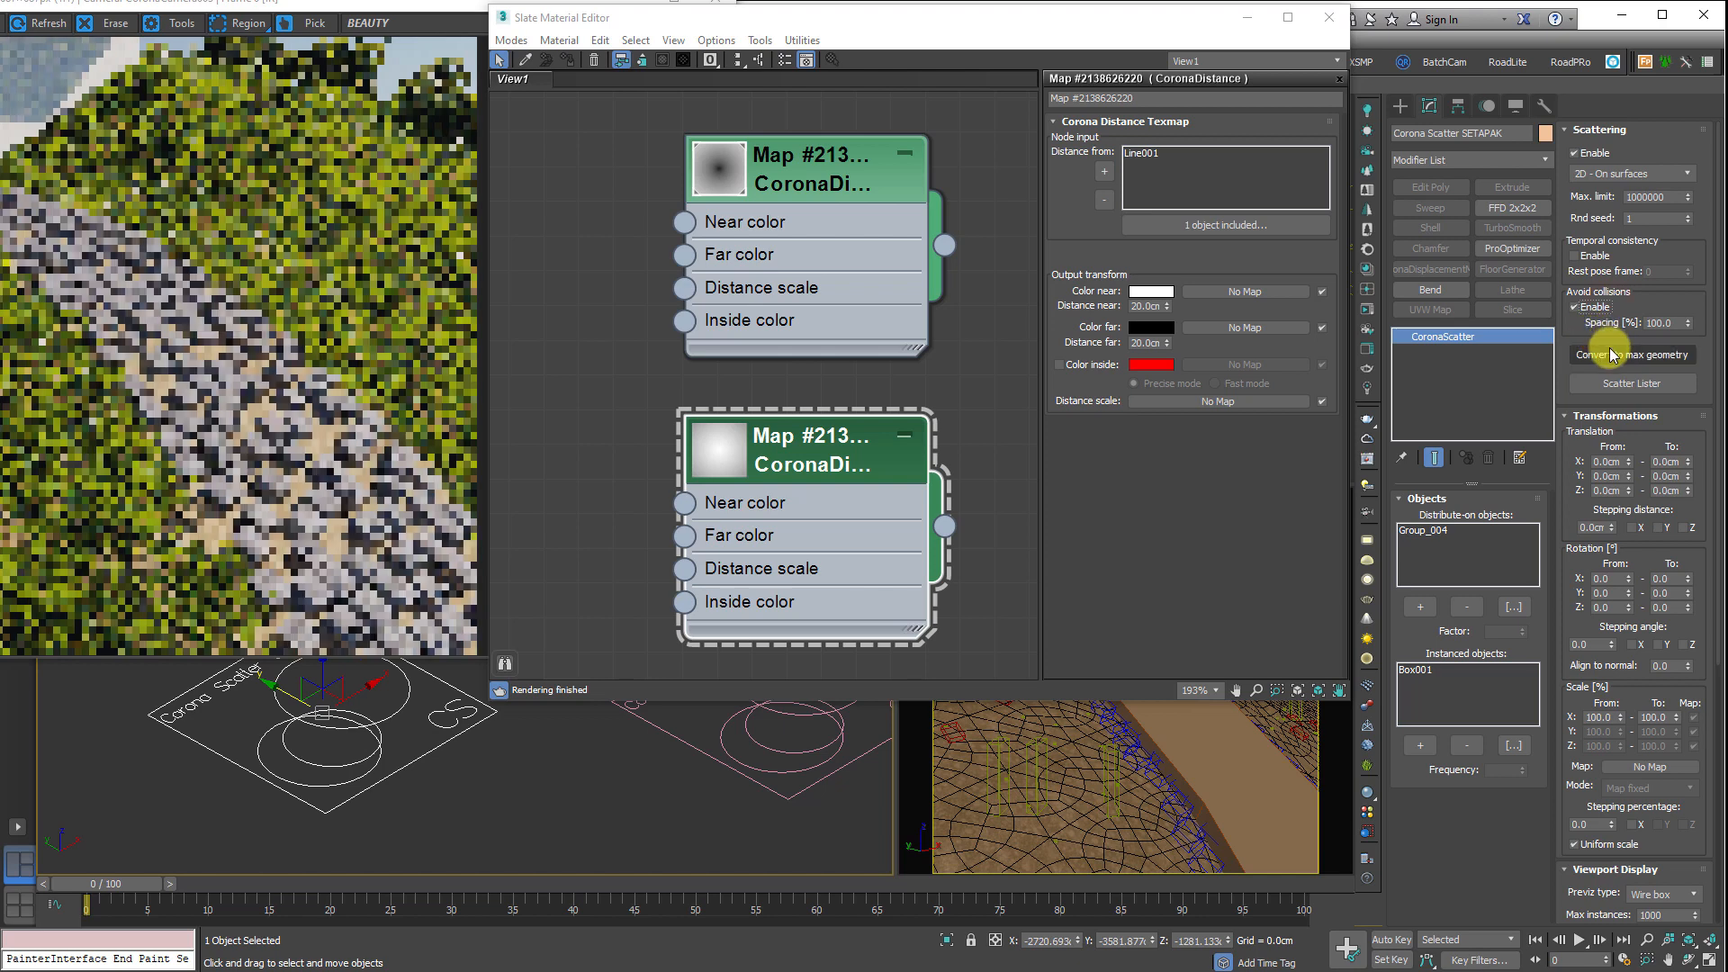
{"action": "double_click", "coordinate": [1666, 321]}
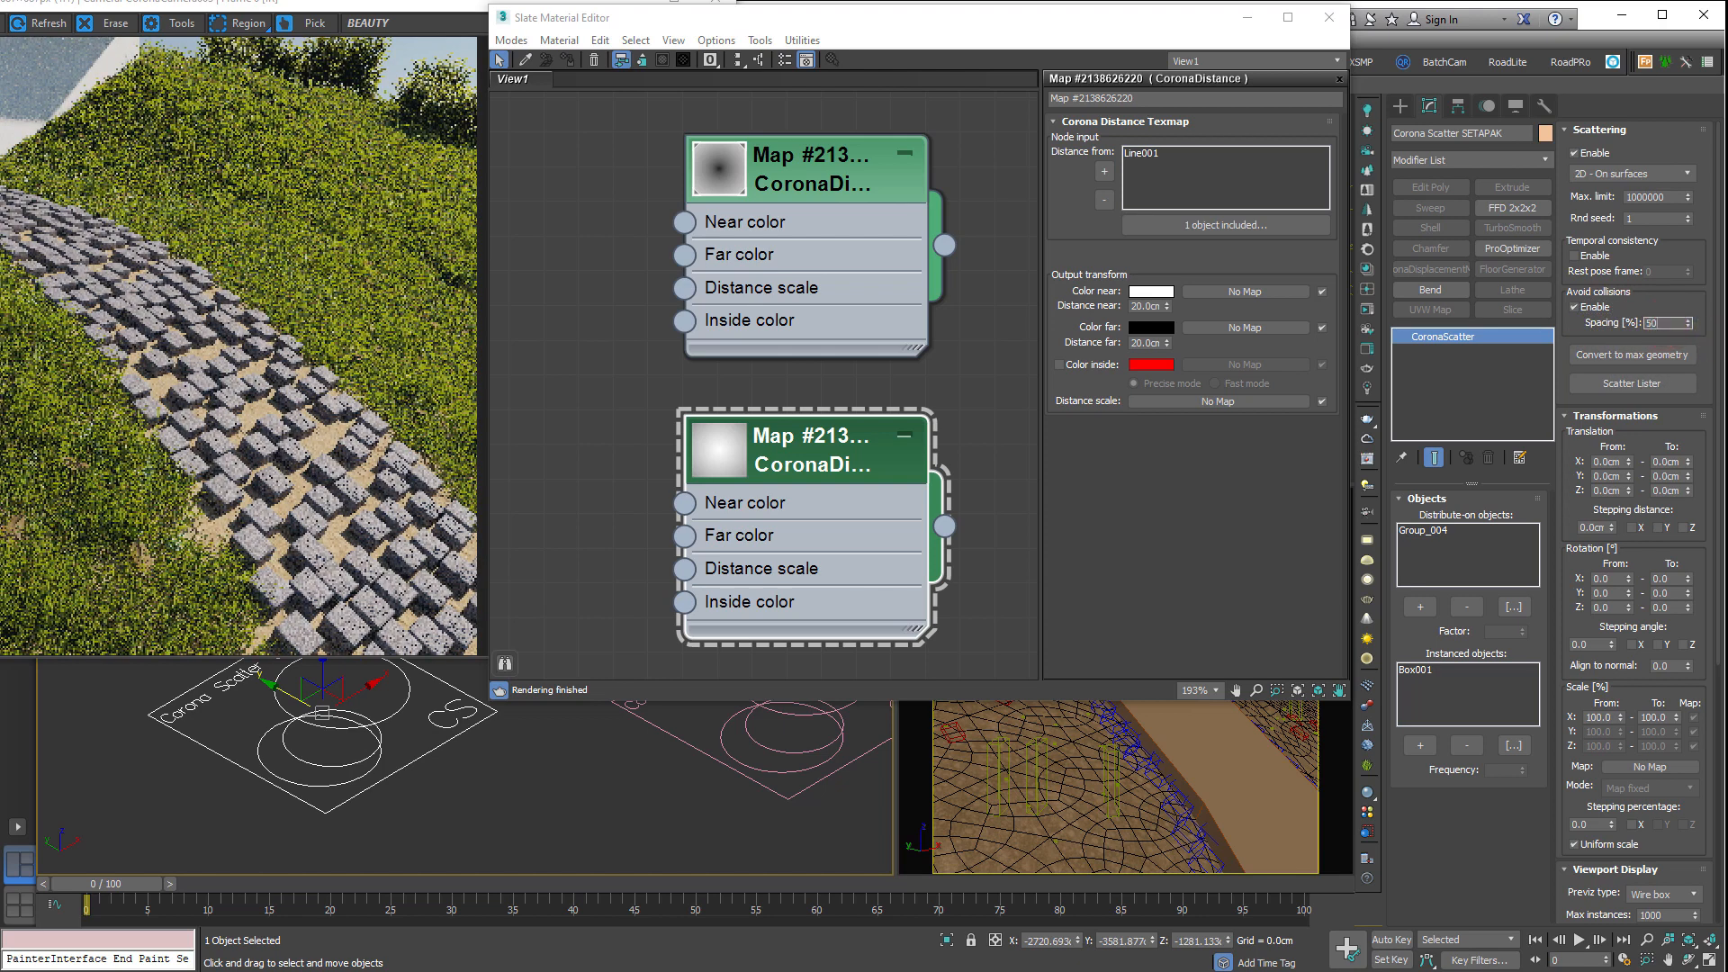
{"action": "key", "text": "Return"}
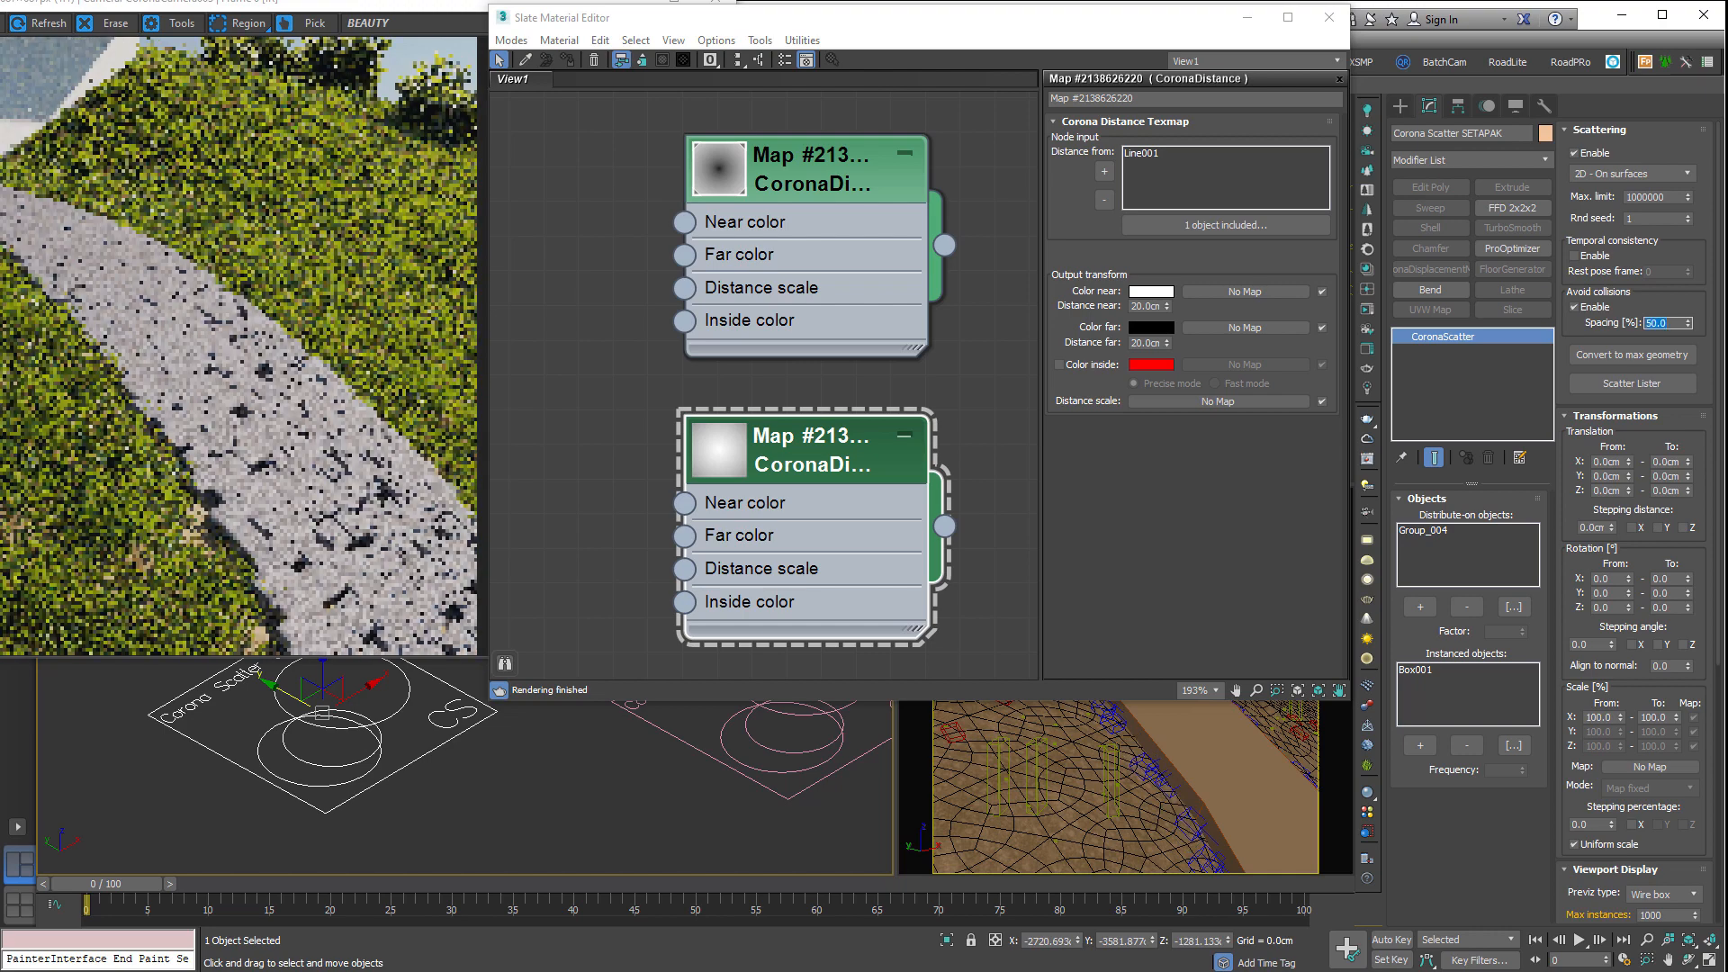
{"action": "key", "text": "Return"}
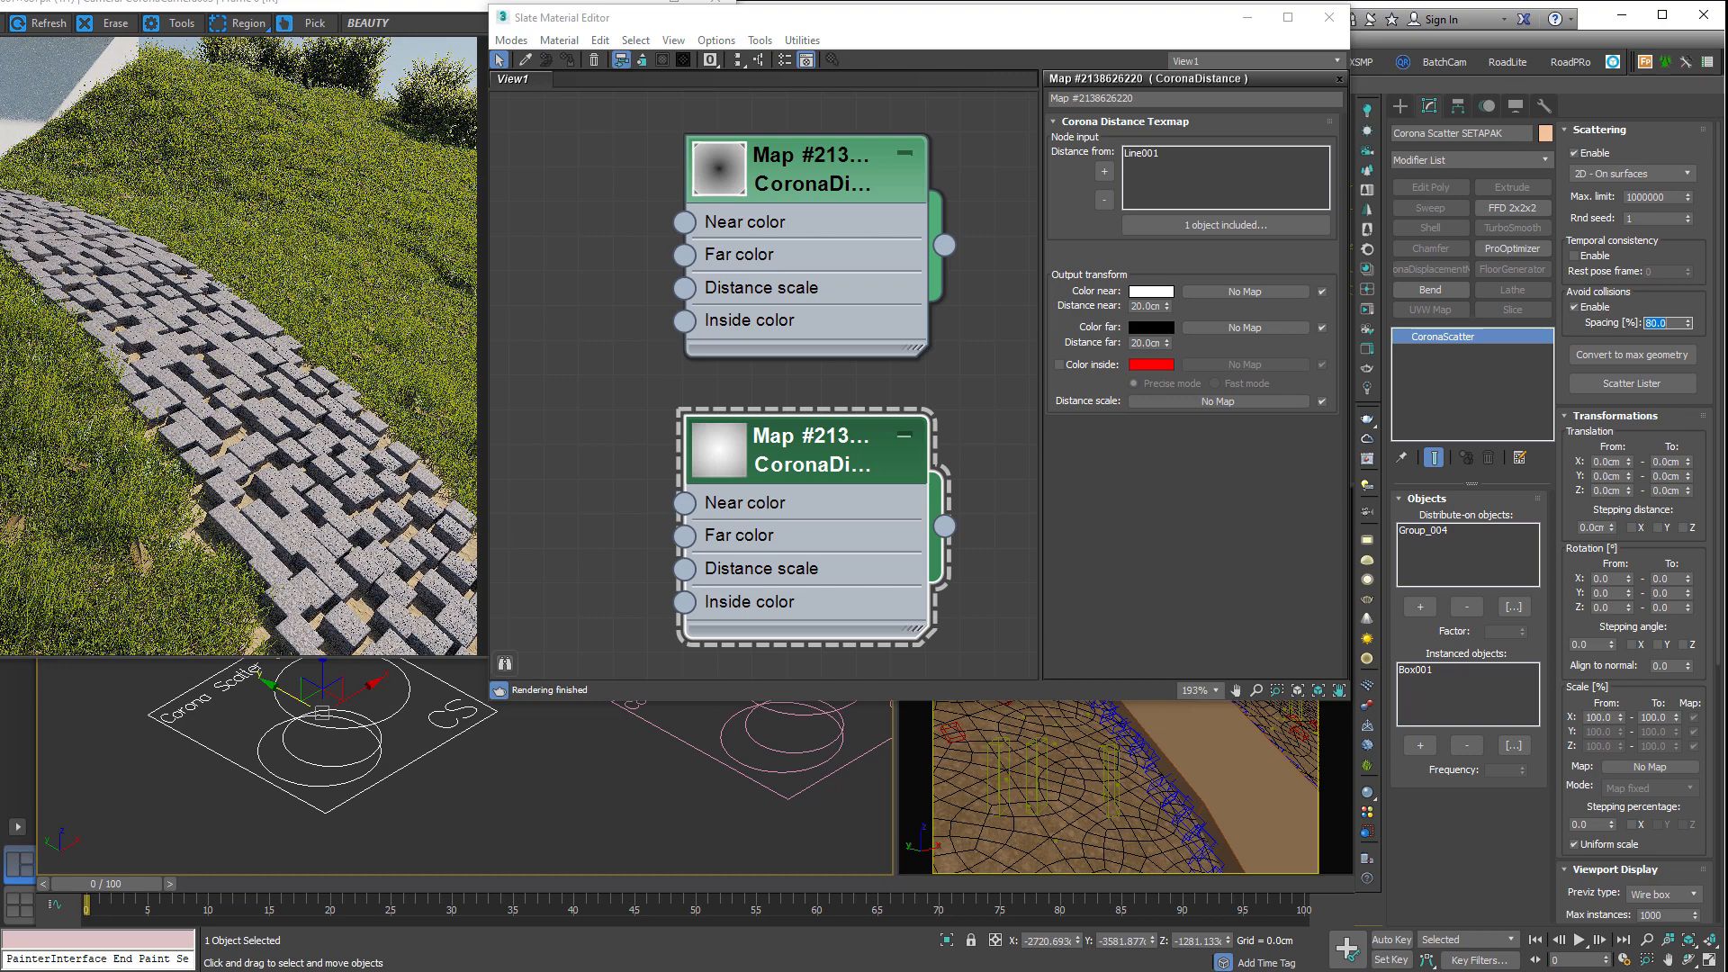
- Set the SETAPAK scatter's align to normal value to 0.7
{"action": "scroll", "coordinate": [1705, 387], "scroll_direction": "down", "scroll_amount": 5}
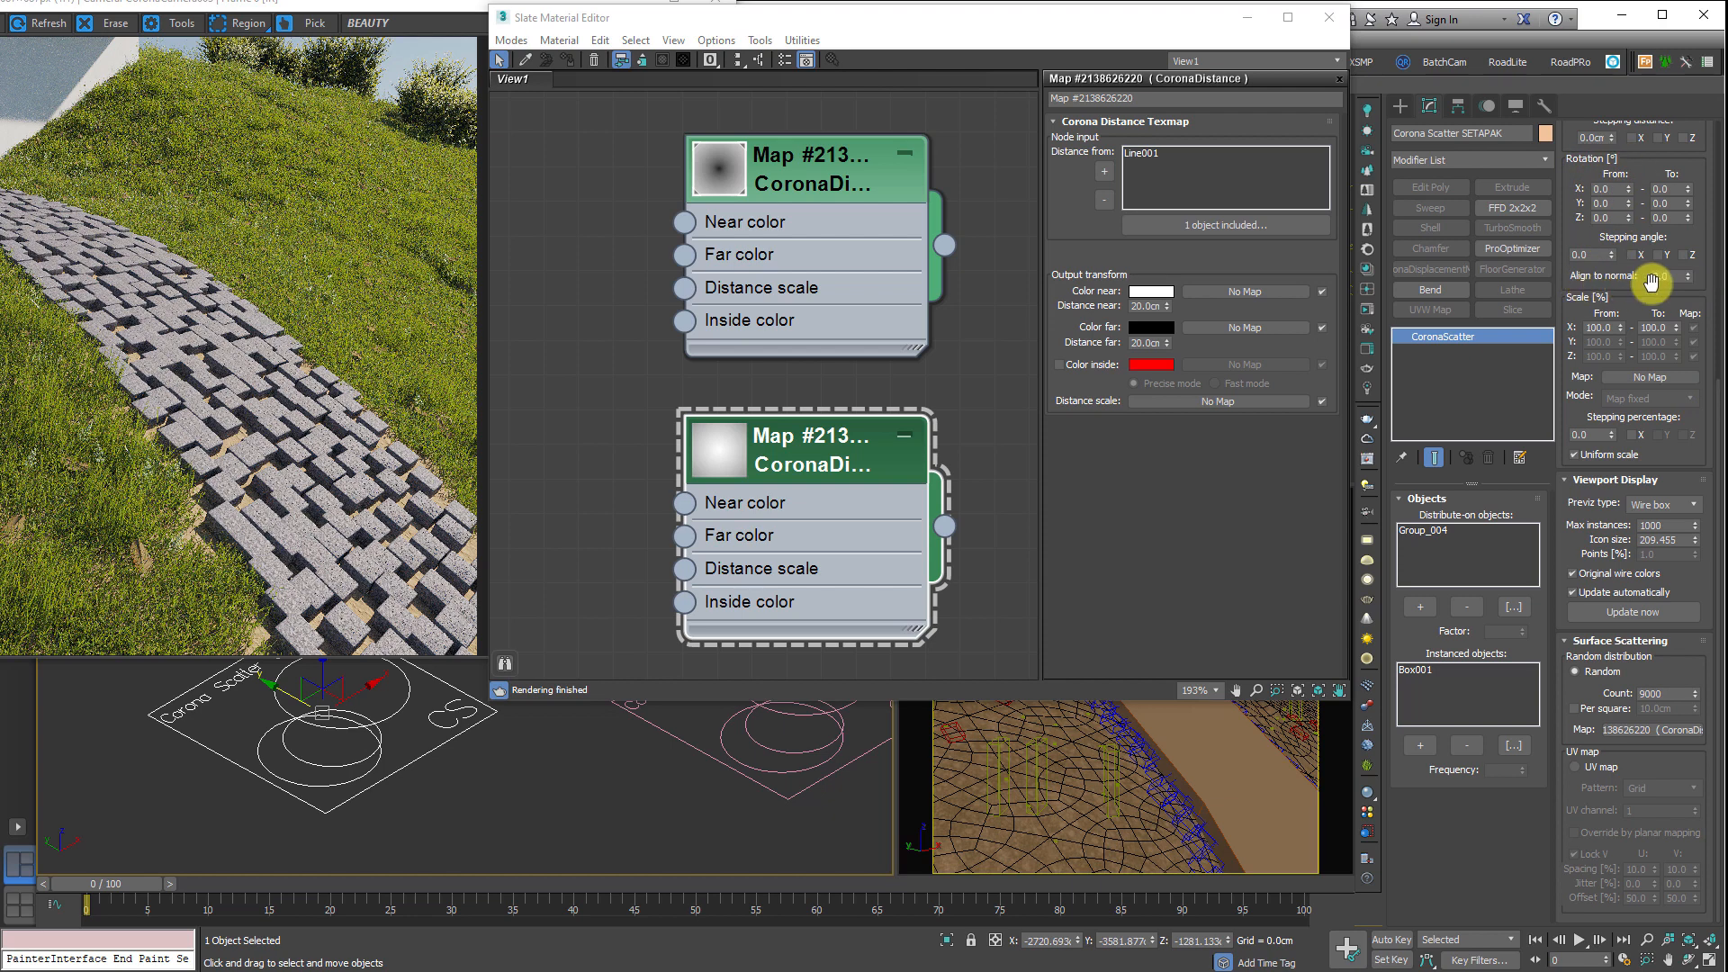
{"action": "left_click", "coordinate": [1689, 276]}
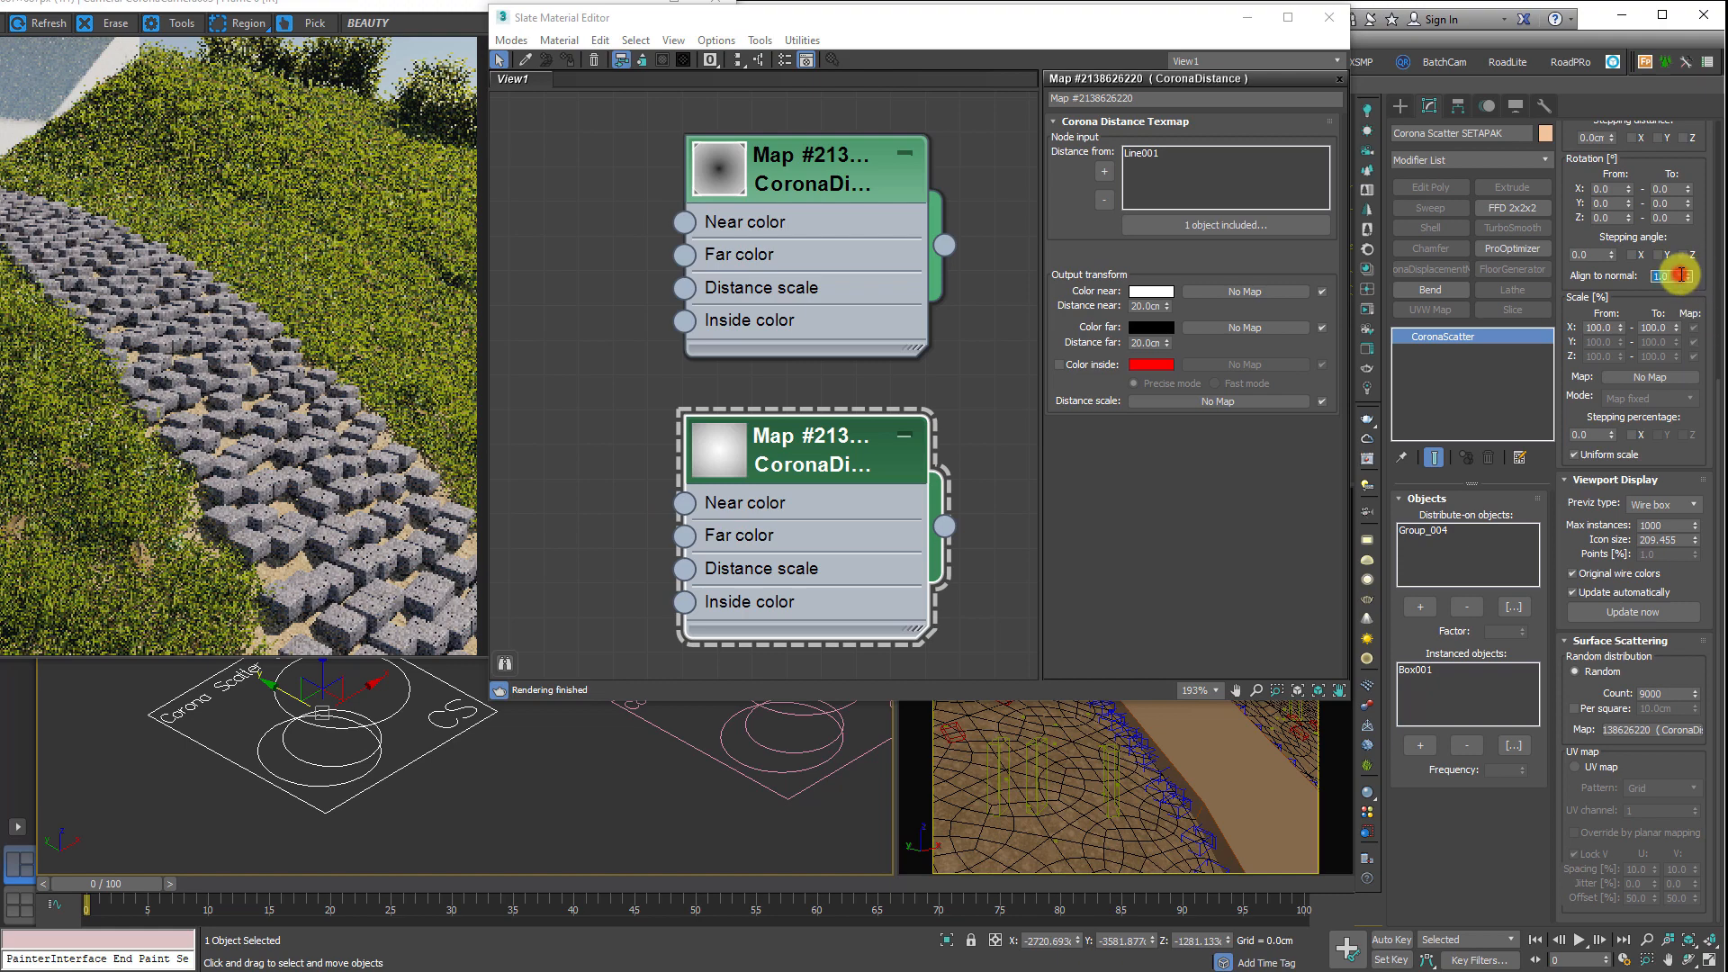
{"action": "type", "text": "0.7"}
{"action": "key", "text": "Return"}
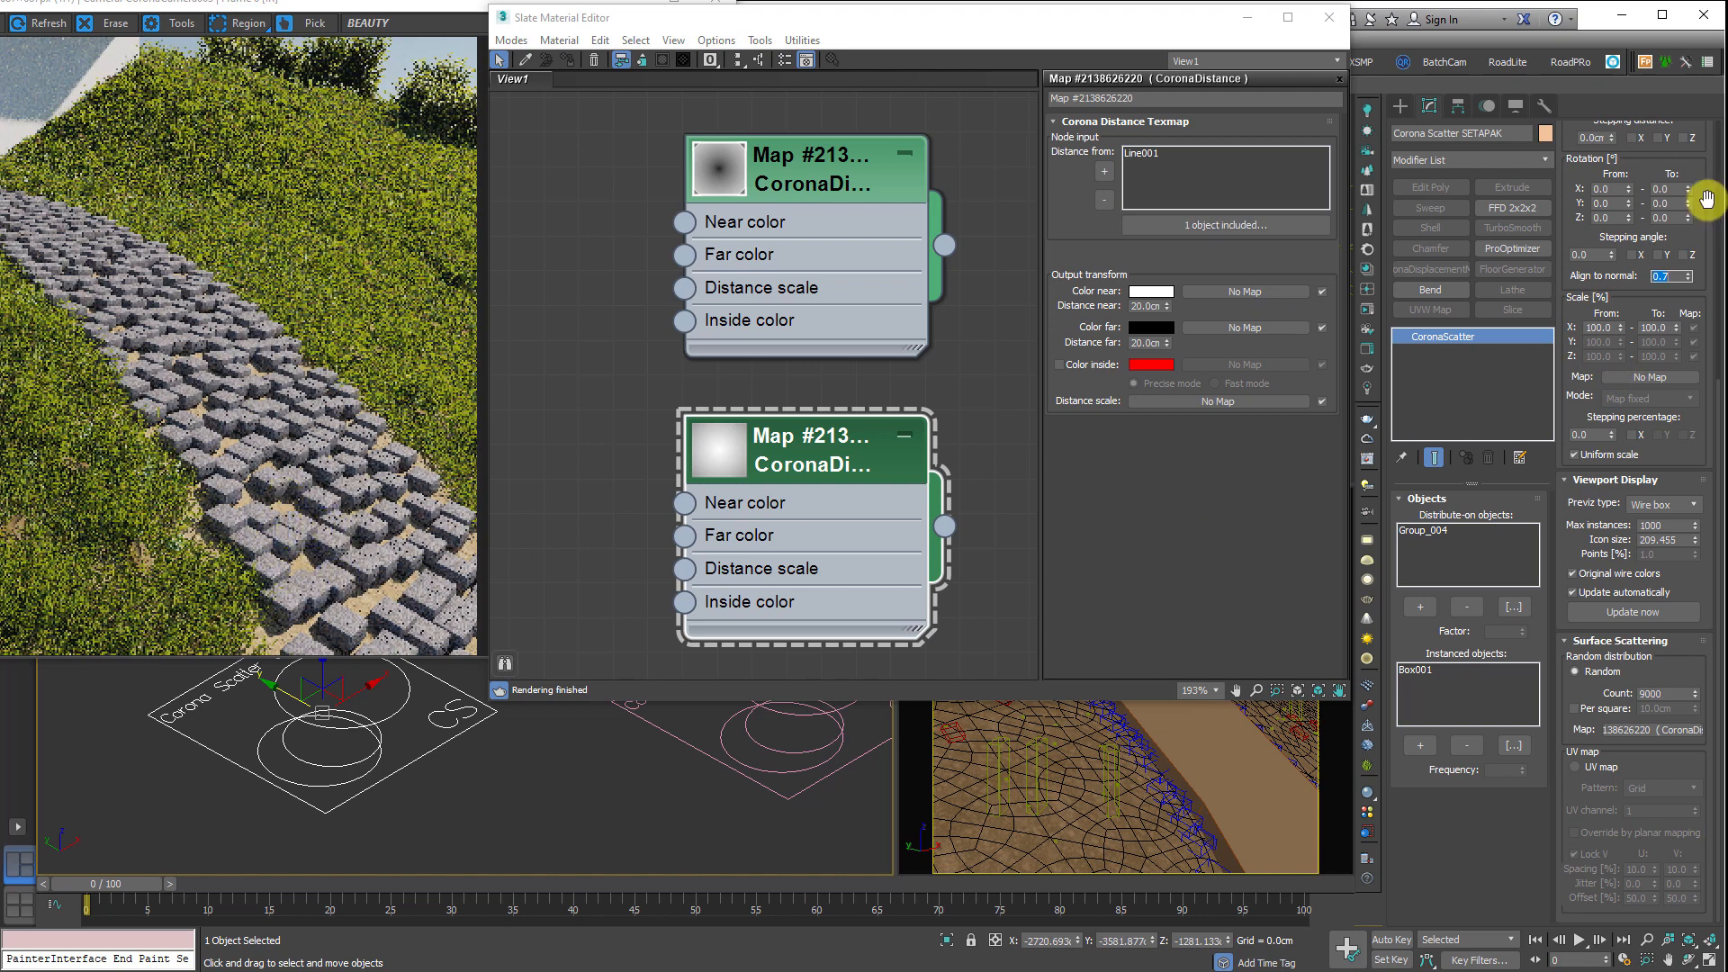
- Randomize the SETAPAK scatter's rotation from -2 to 2 degrees in X and Y, and from 0 to 359 degrees in Z
{"action": "left_click_drag", "start_coordinate": [1708, 198], "coordinate": [1537, 435]}
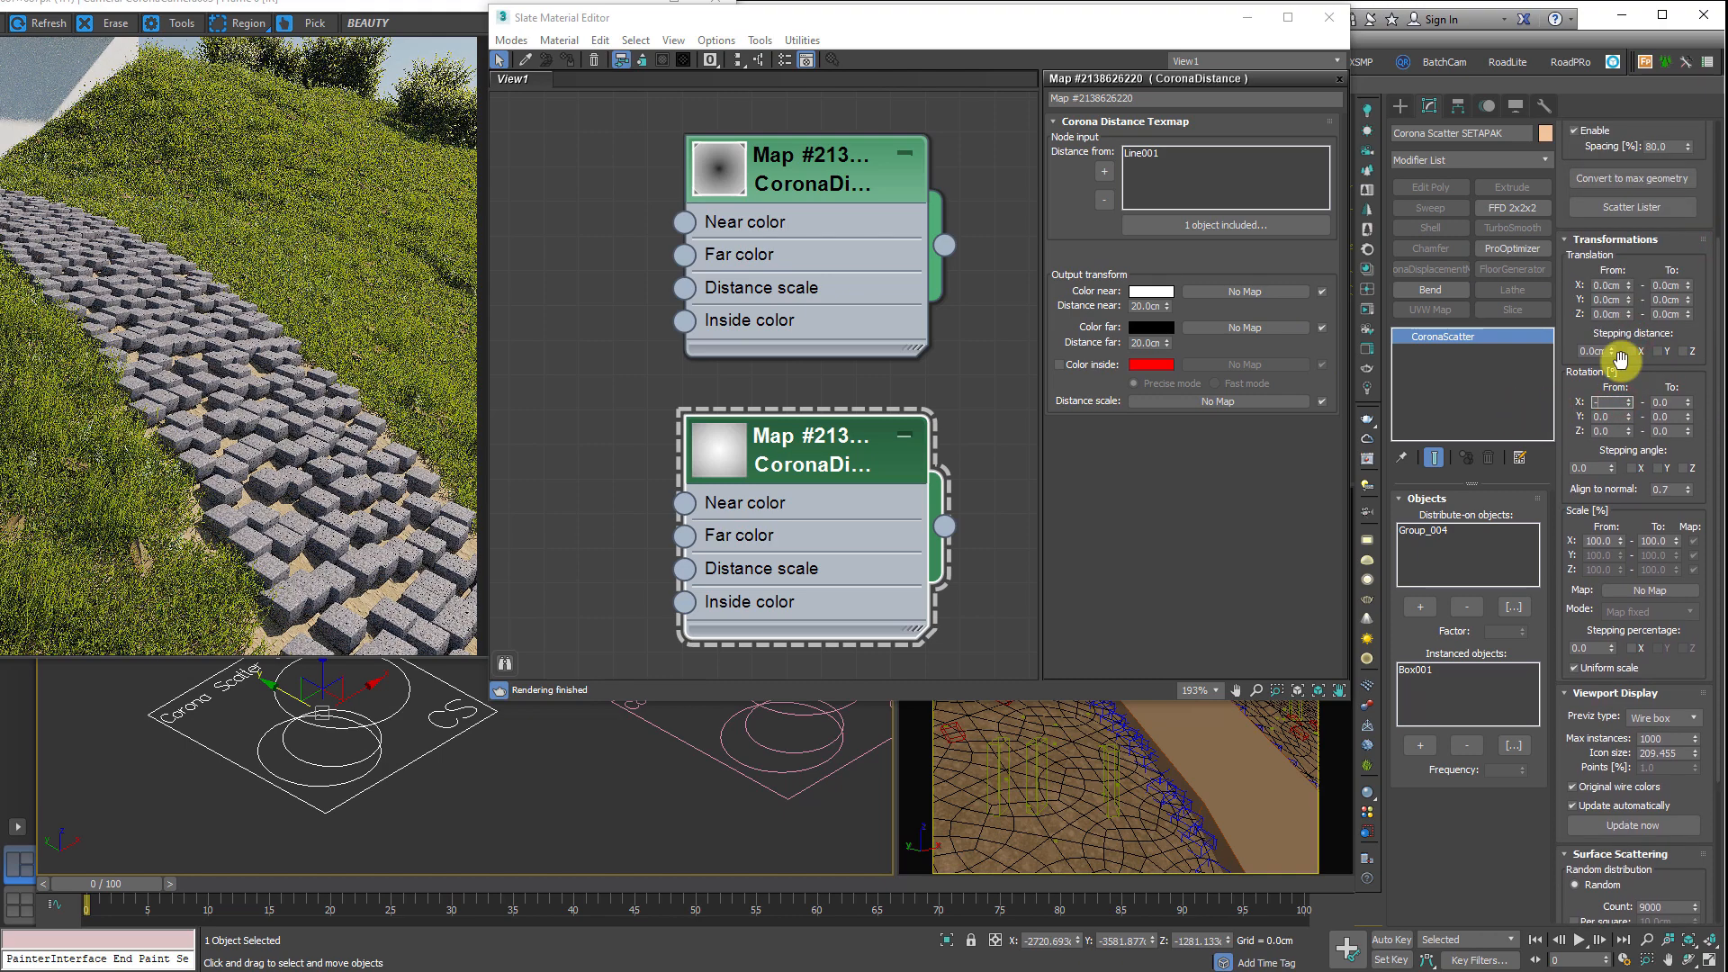
{"action": "type", "text": "-2"}
{"action": "key", "text": "Tab"}
{"action": "type", "text": "2"}
{"action": "key", "text": "Tab"}
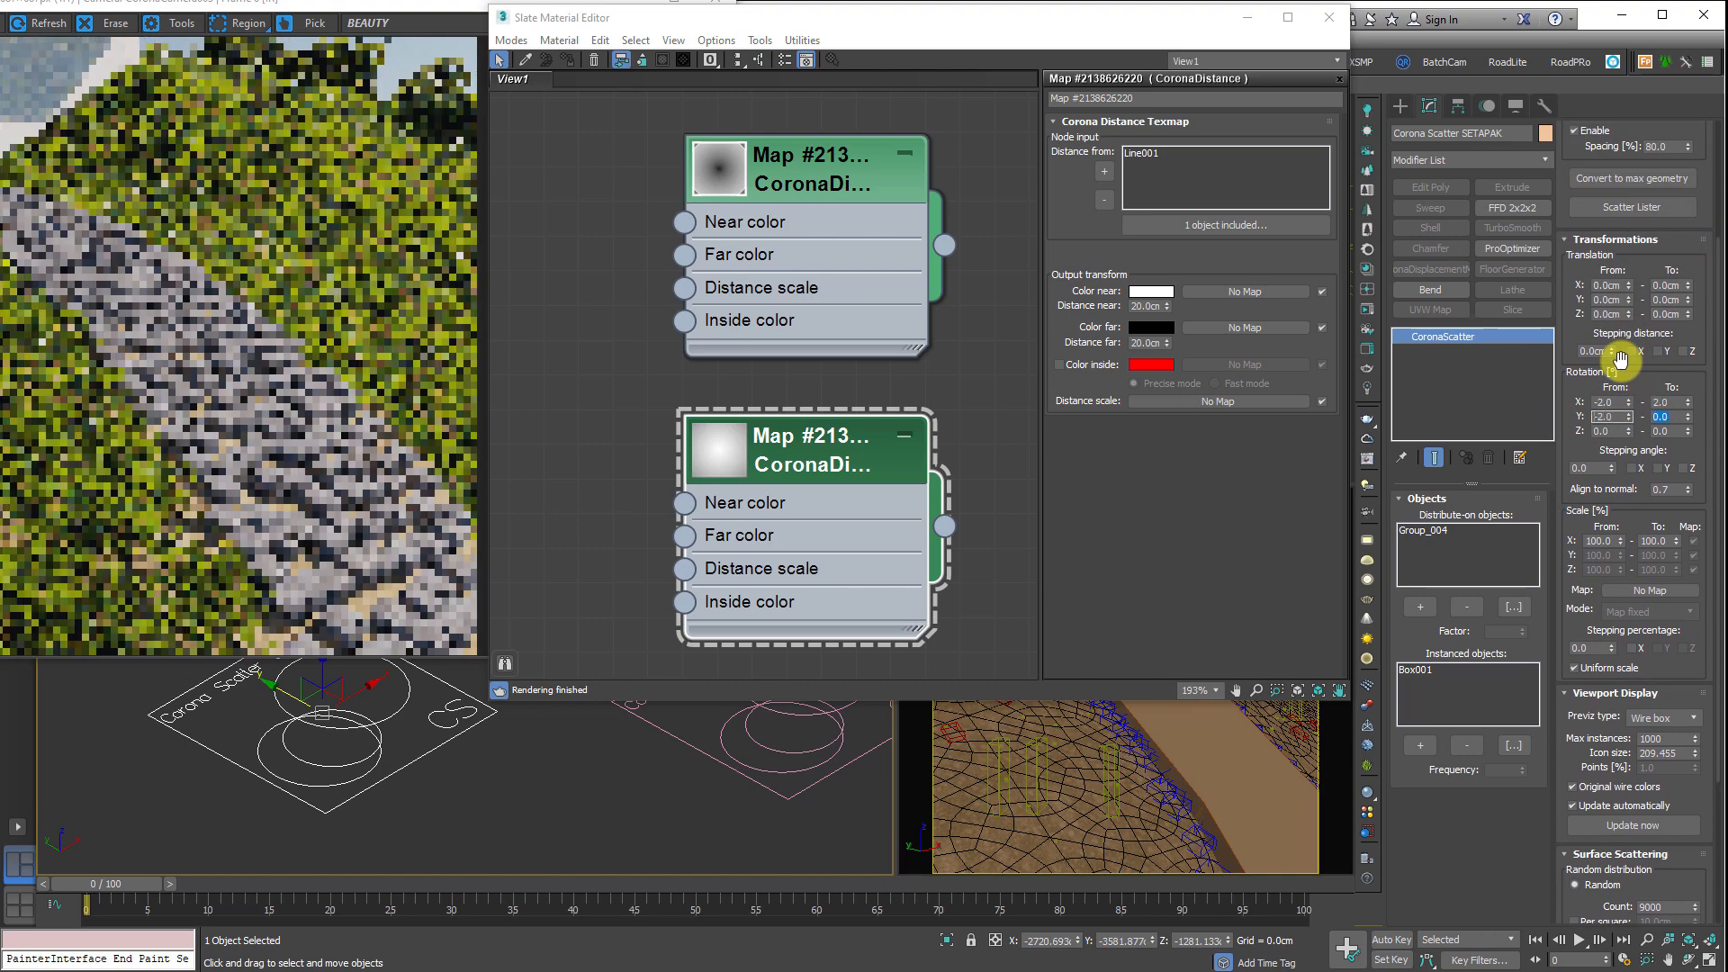
{"action": "type", "text": "-"}
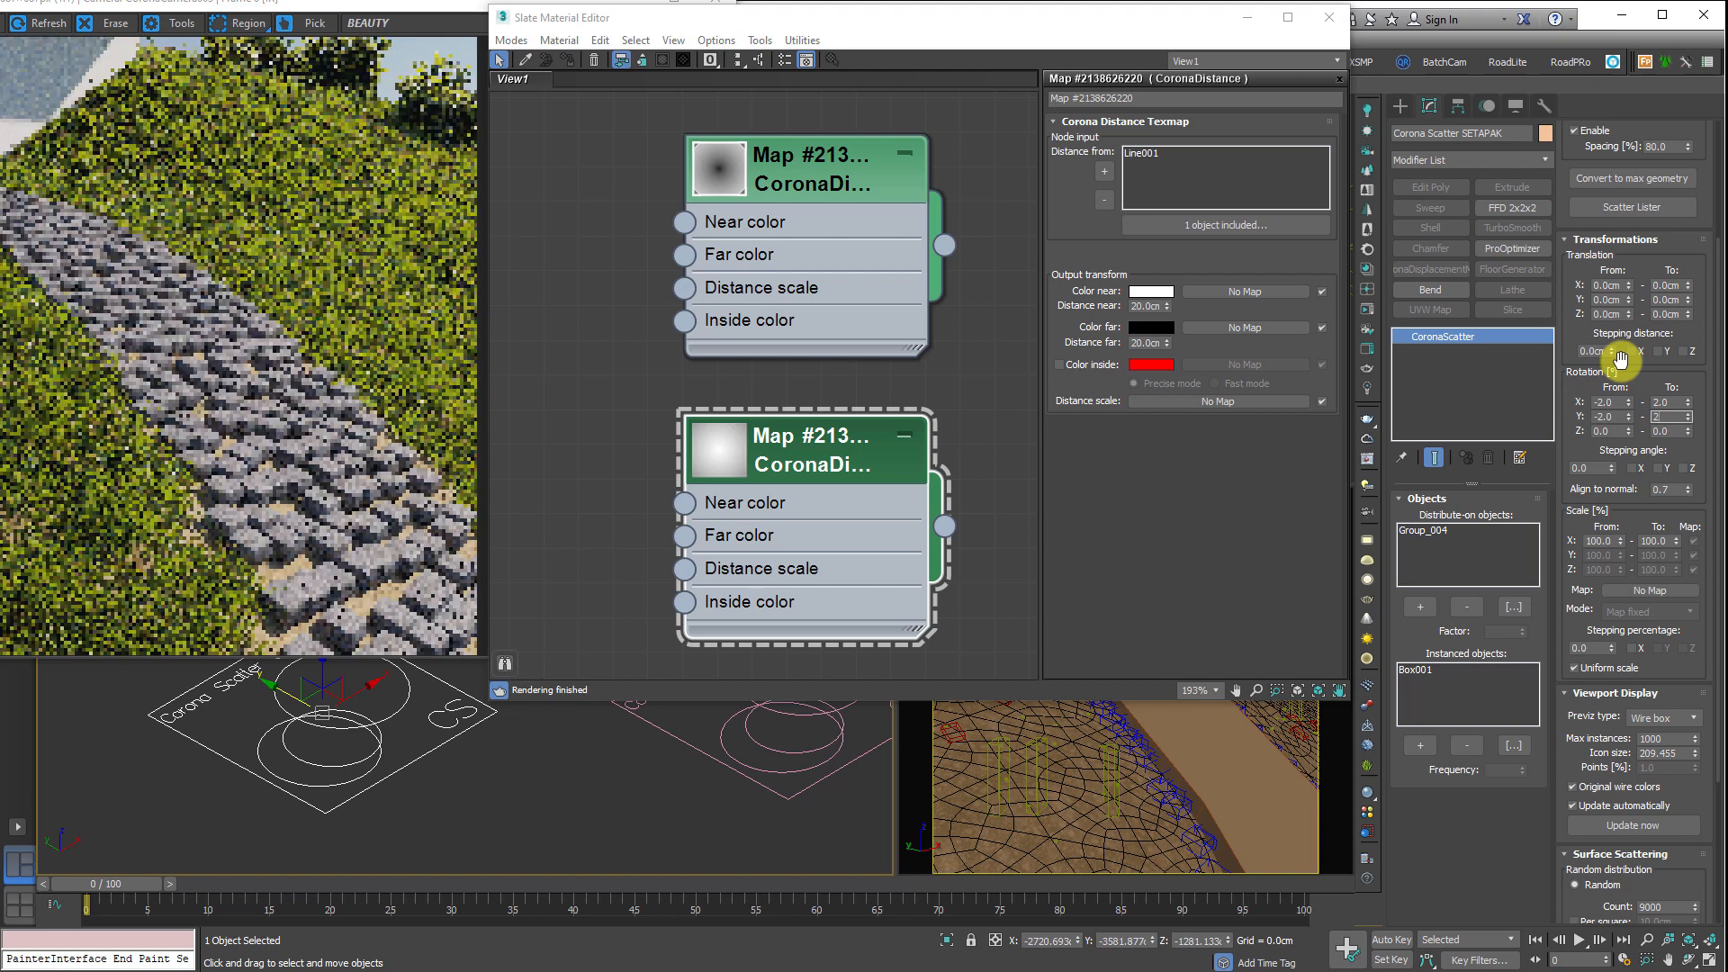
{"action": "type", "text": "2"}
{"action": "key", "text": "Tab"}
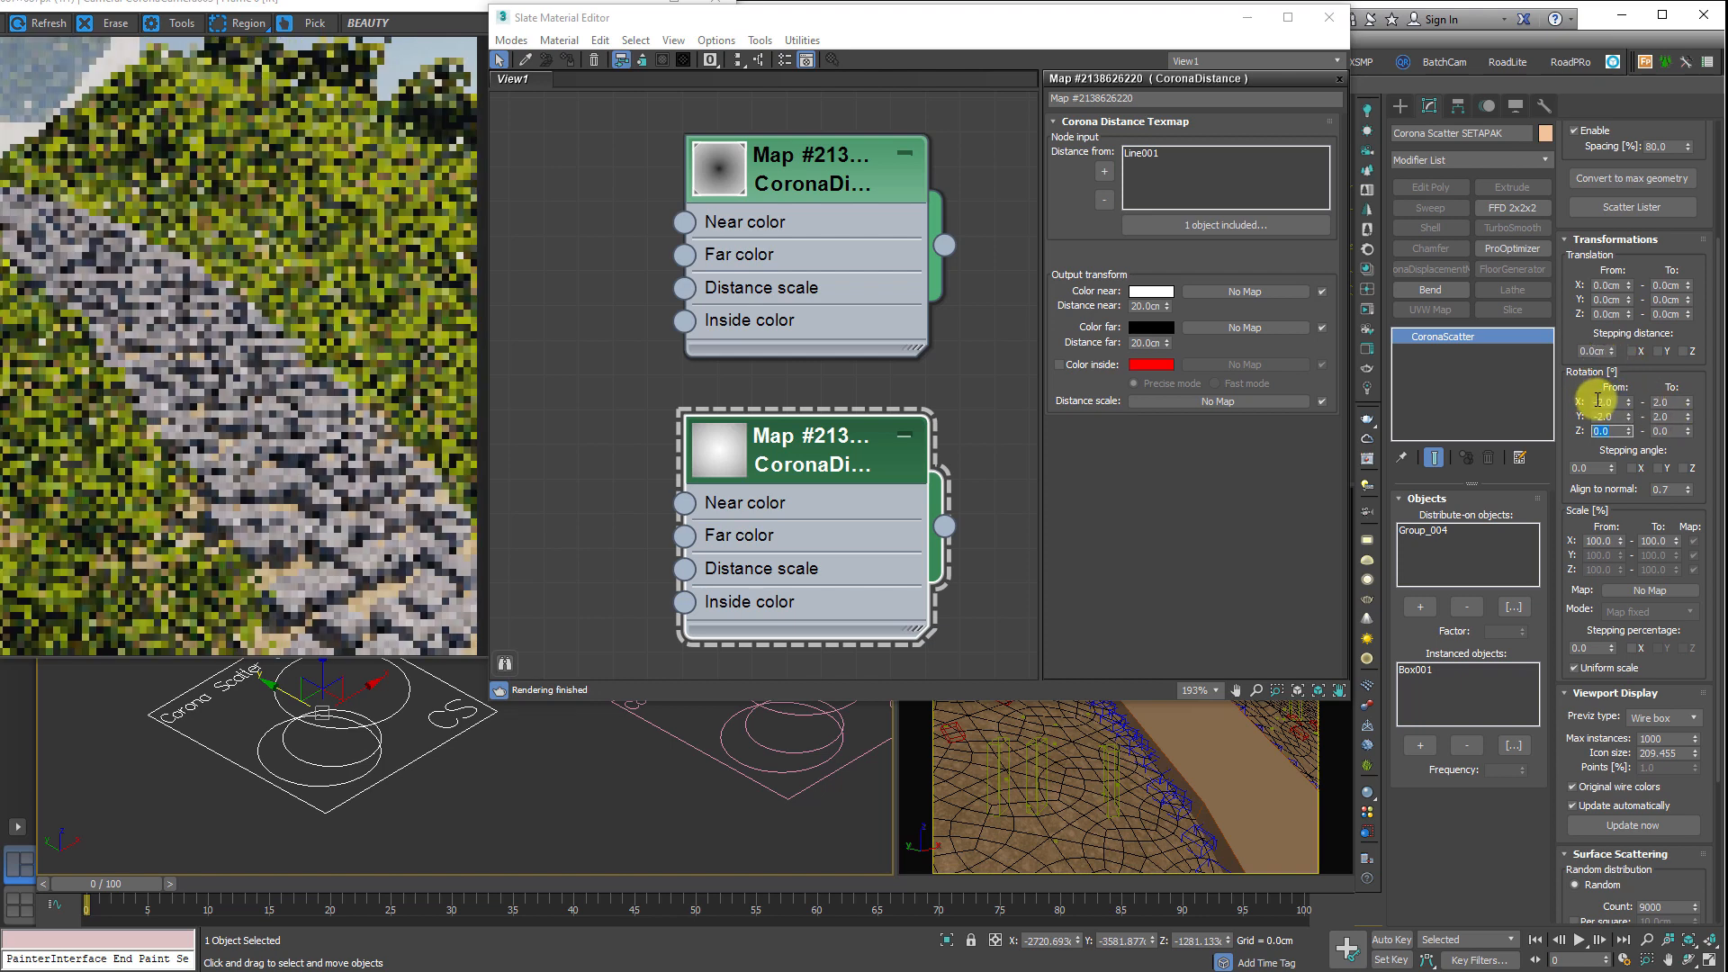
{"action": "left_click", "coordinate": [1666, 431]}
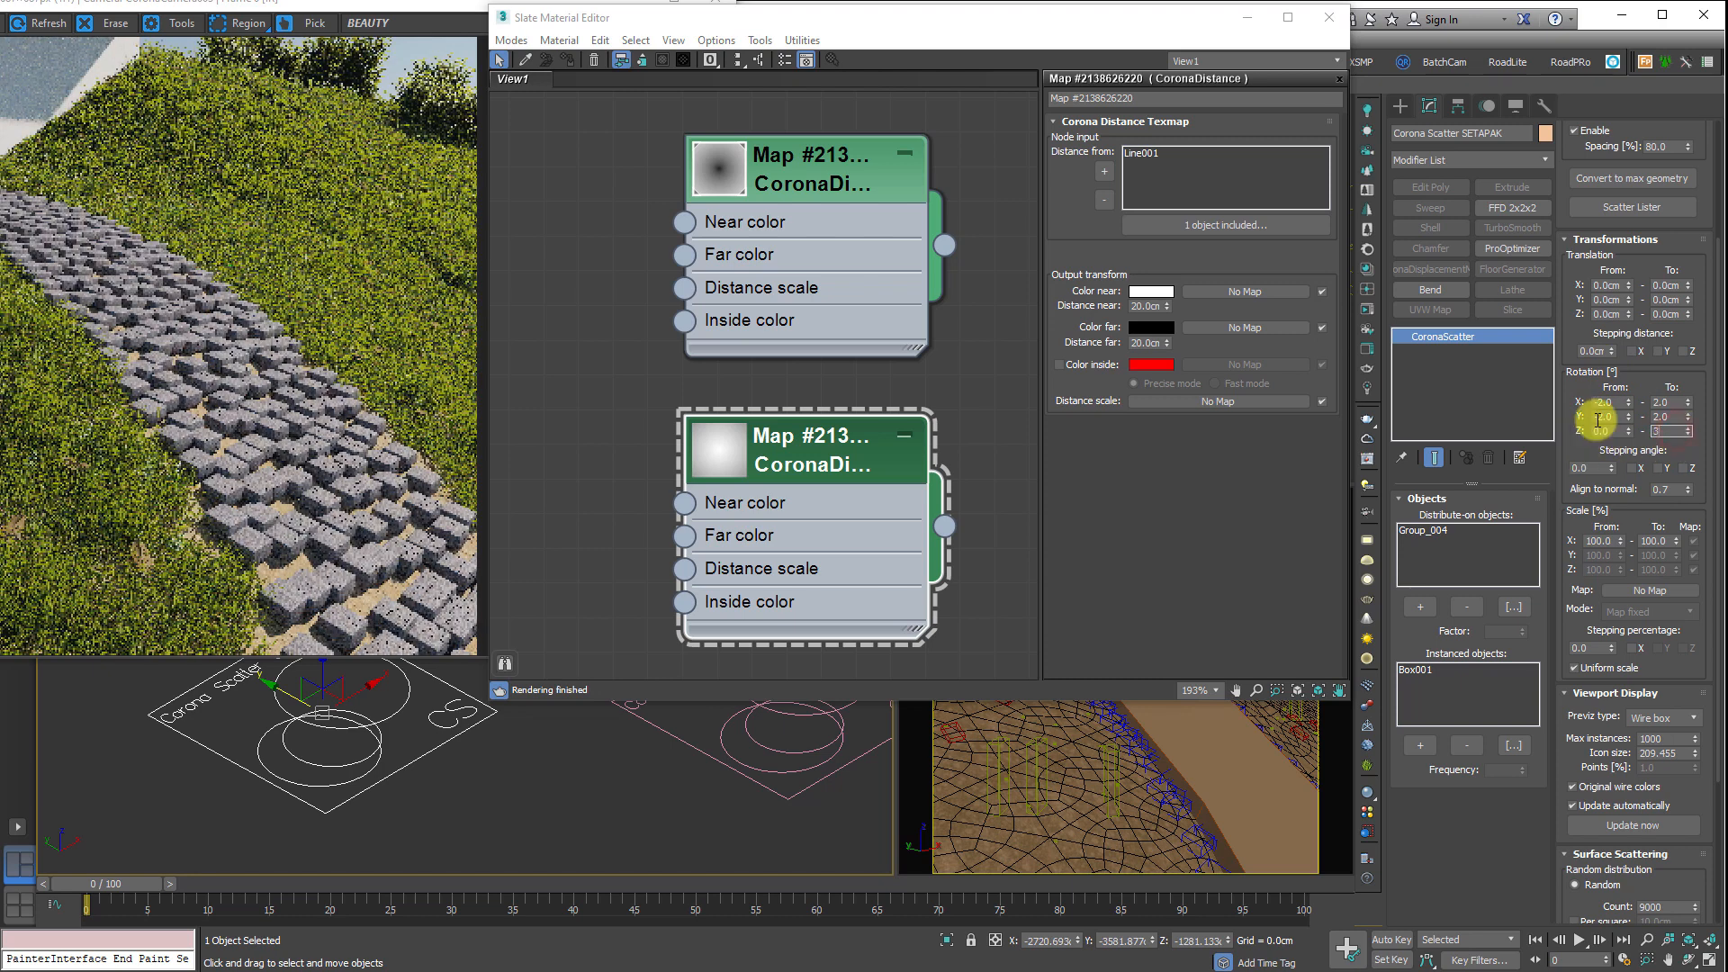
{"action": "key", "text": "Return"}
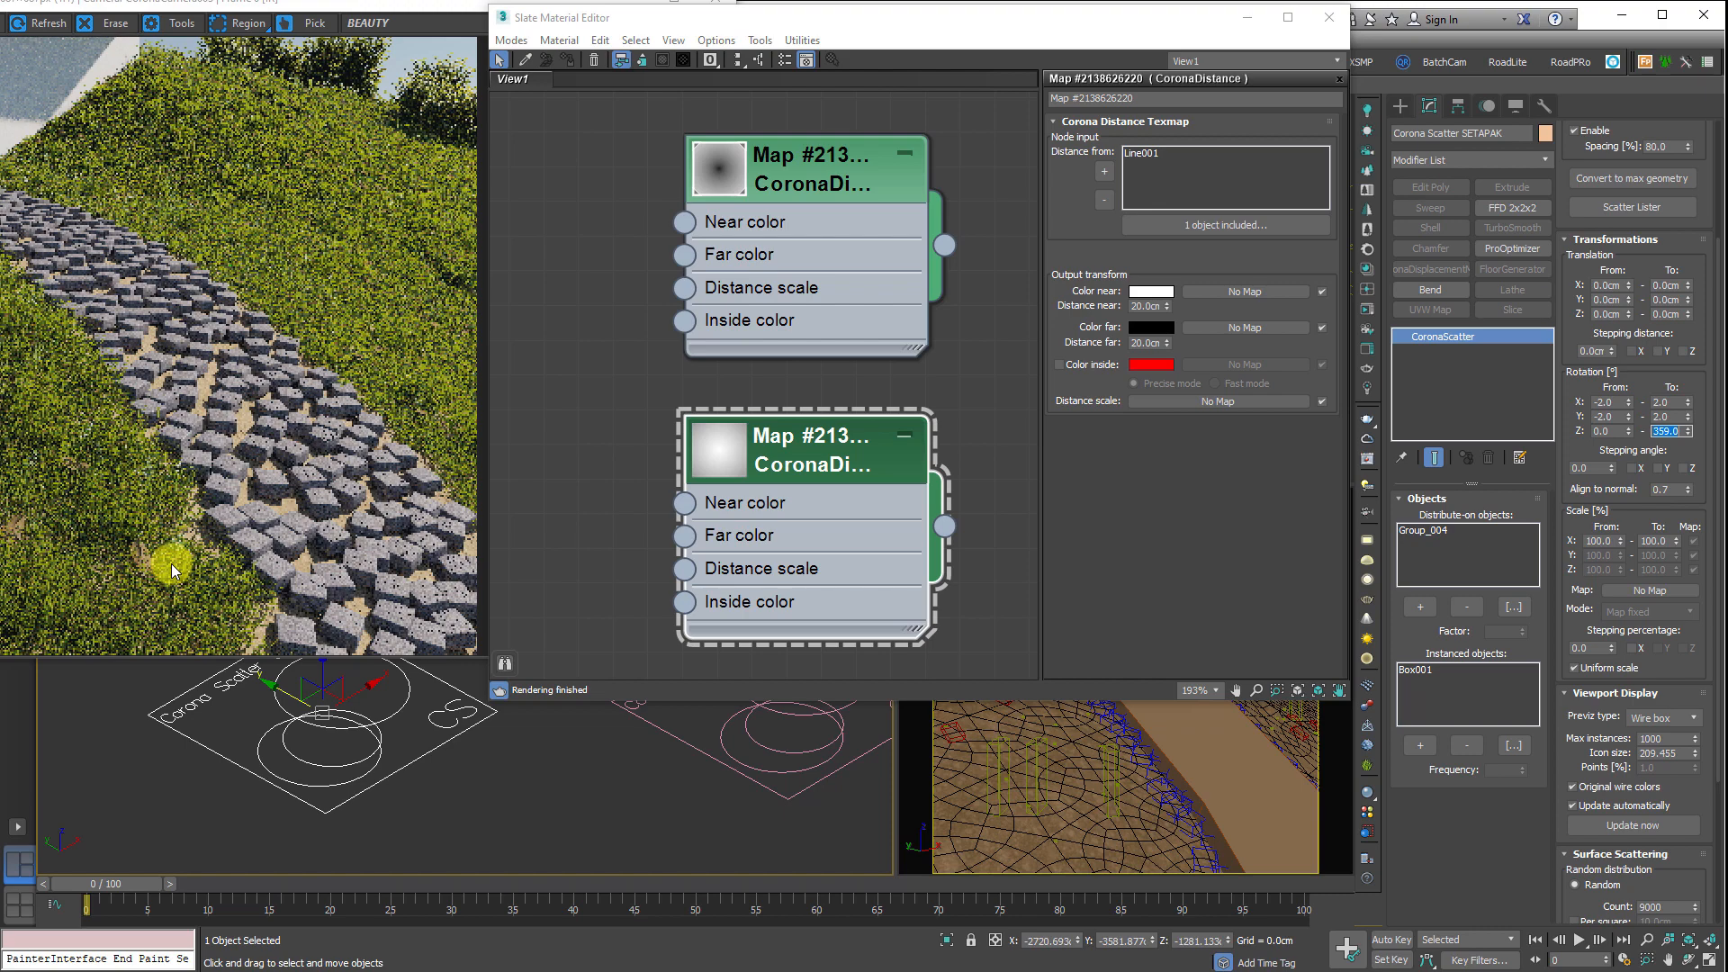
- Compare the near and far settings of the two CoronaDistance maps in the material editor
{"action": "double_click", "coordinate": [815, 160]}
{"action": "left_click", "coordinate": [806, 448]}
{"action": "double_click", "coordinate": [806, 447]}
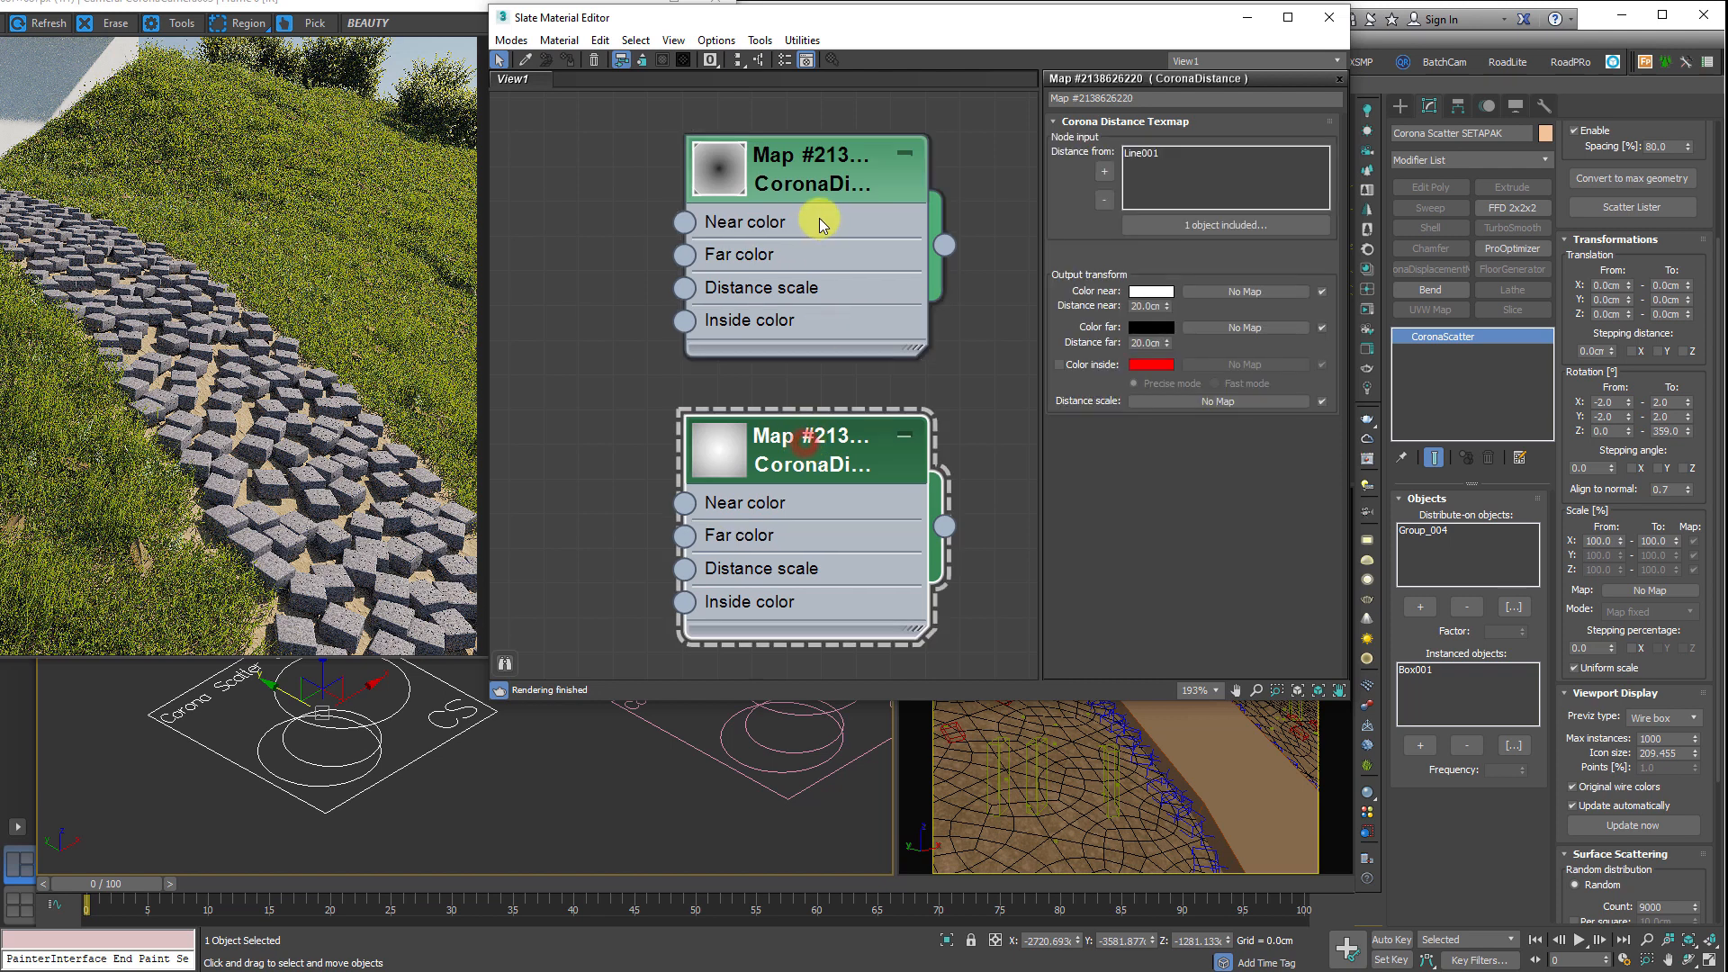
{"action": "double_click", "coordinate": [819, 173]}
{"action": "scroll", "coordinate": [432, 801], "scroll_direction": "up", "scroll_amount": 4}
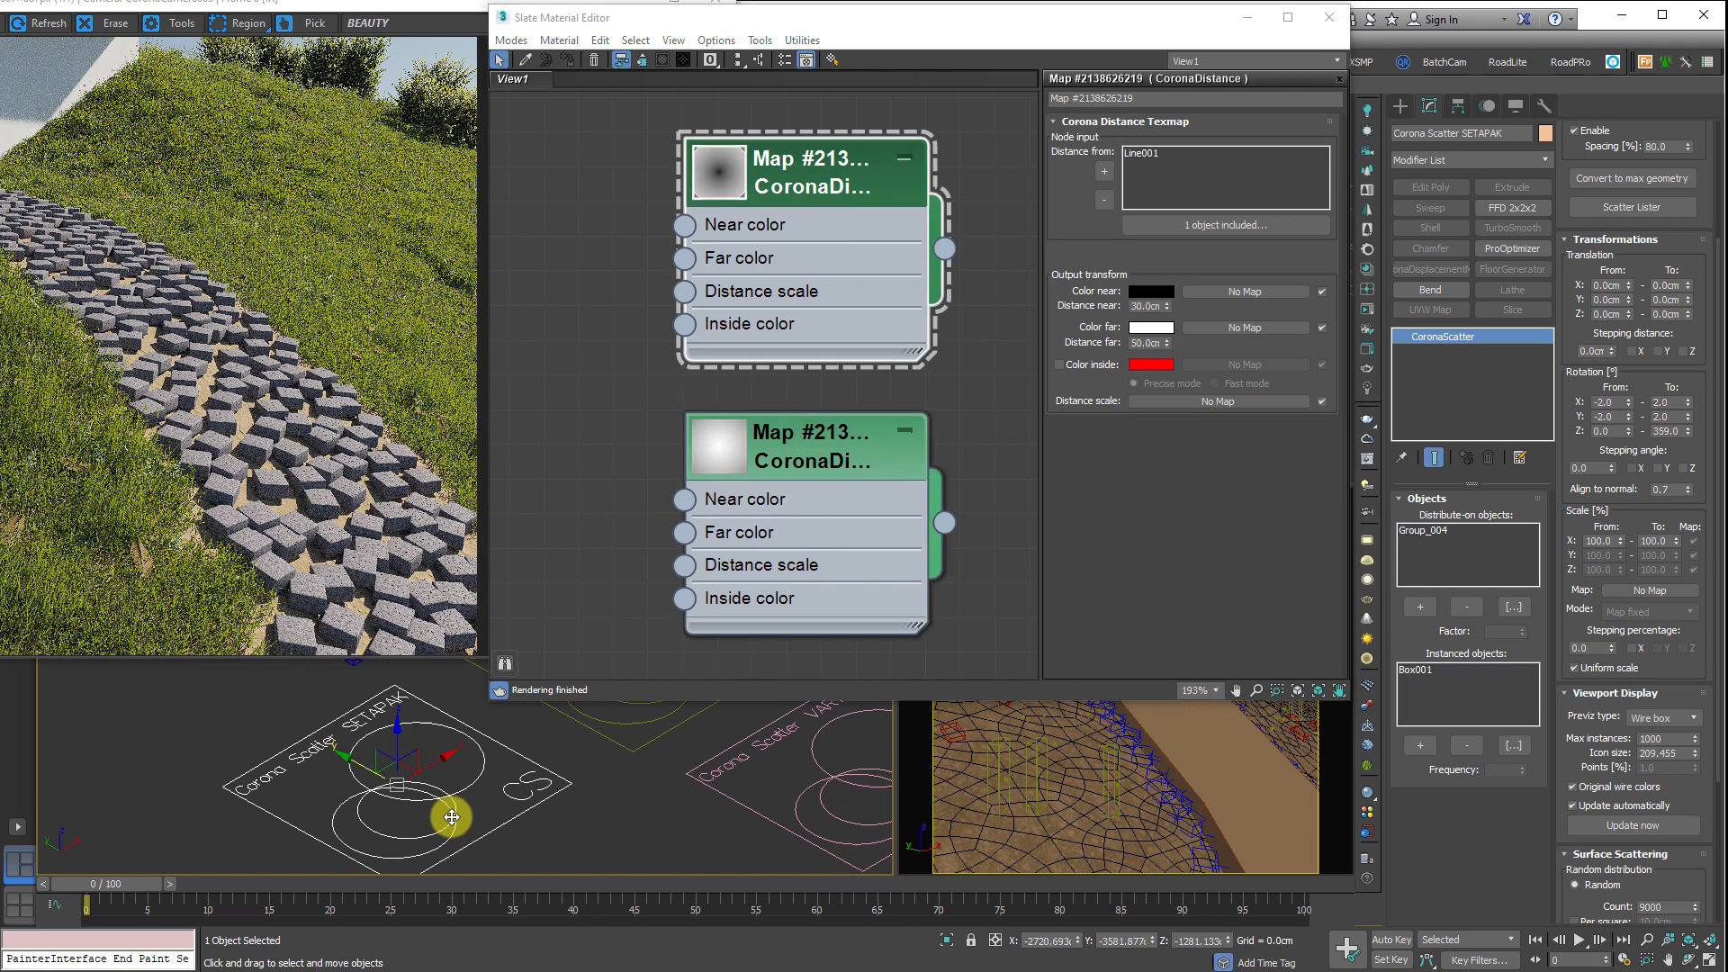
{"action": "left_click", "coordinate": [120, 264]}
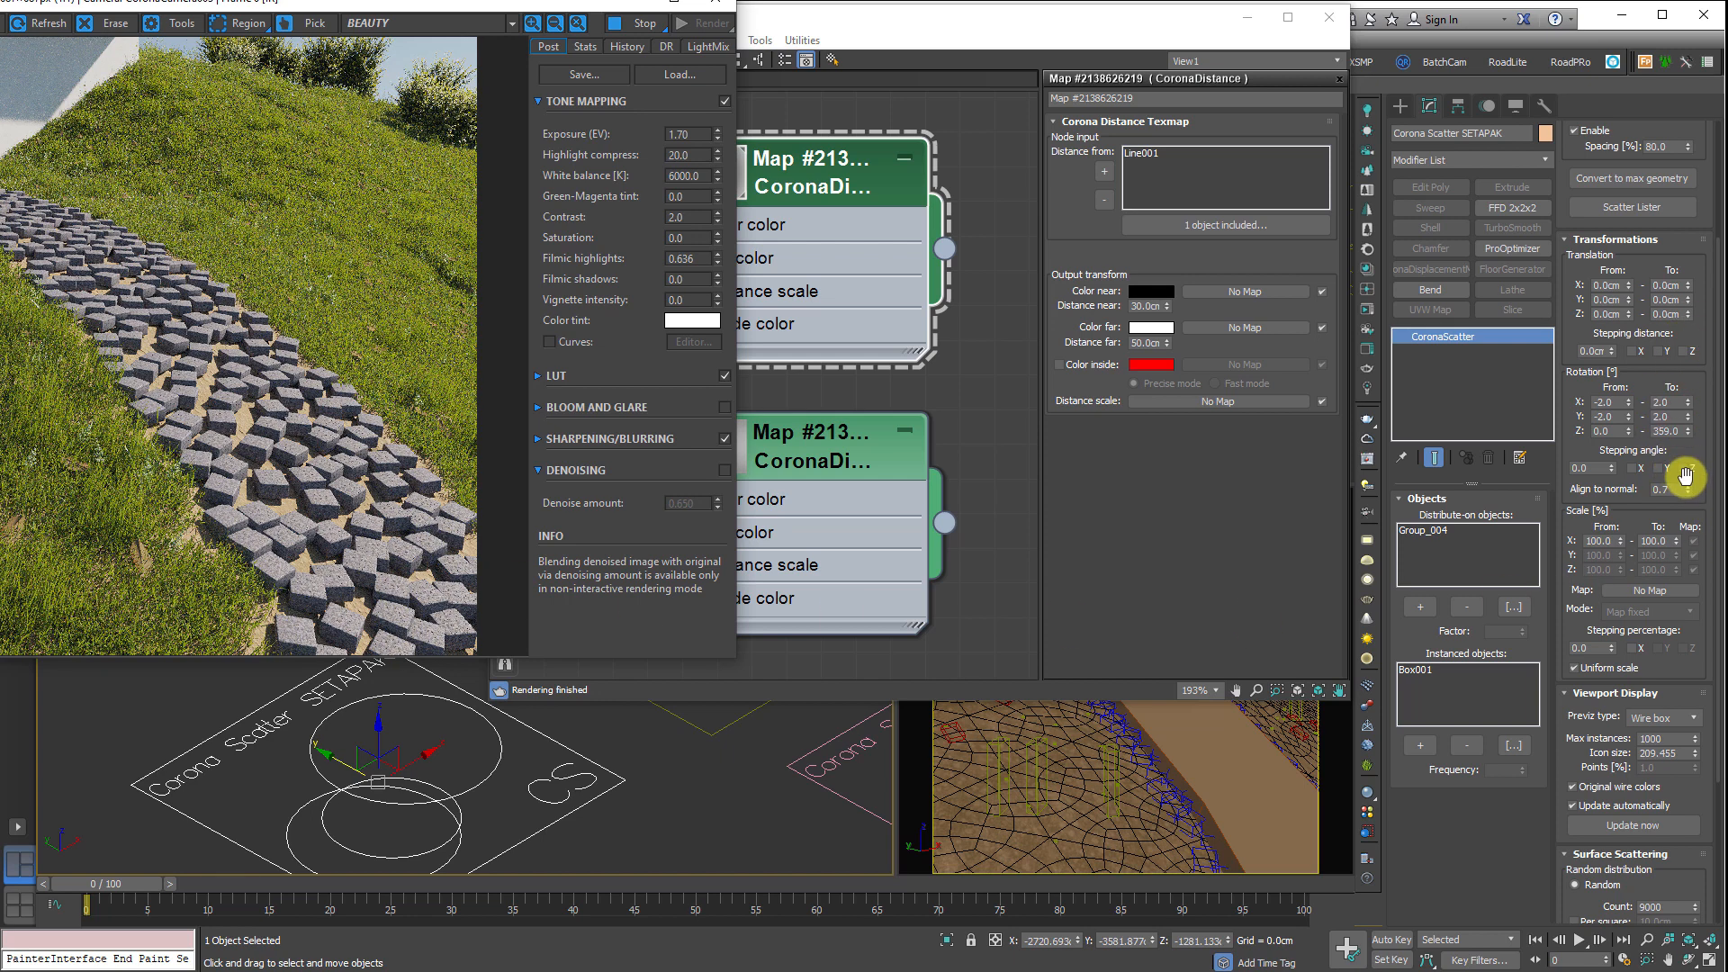
- Raise the SETAPAK scatter's align to normal to 1.0, and scale the blocks non-uniformly to 200% in Z
{"action": "left_click_drag", "start_coordinate": [1690, 491], "coordinate": [1698, 402]}
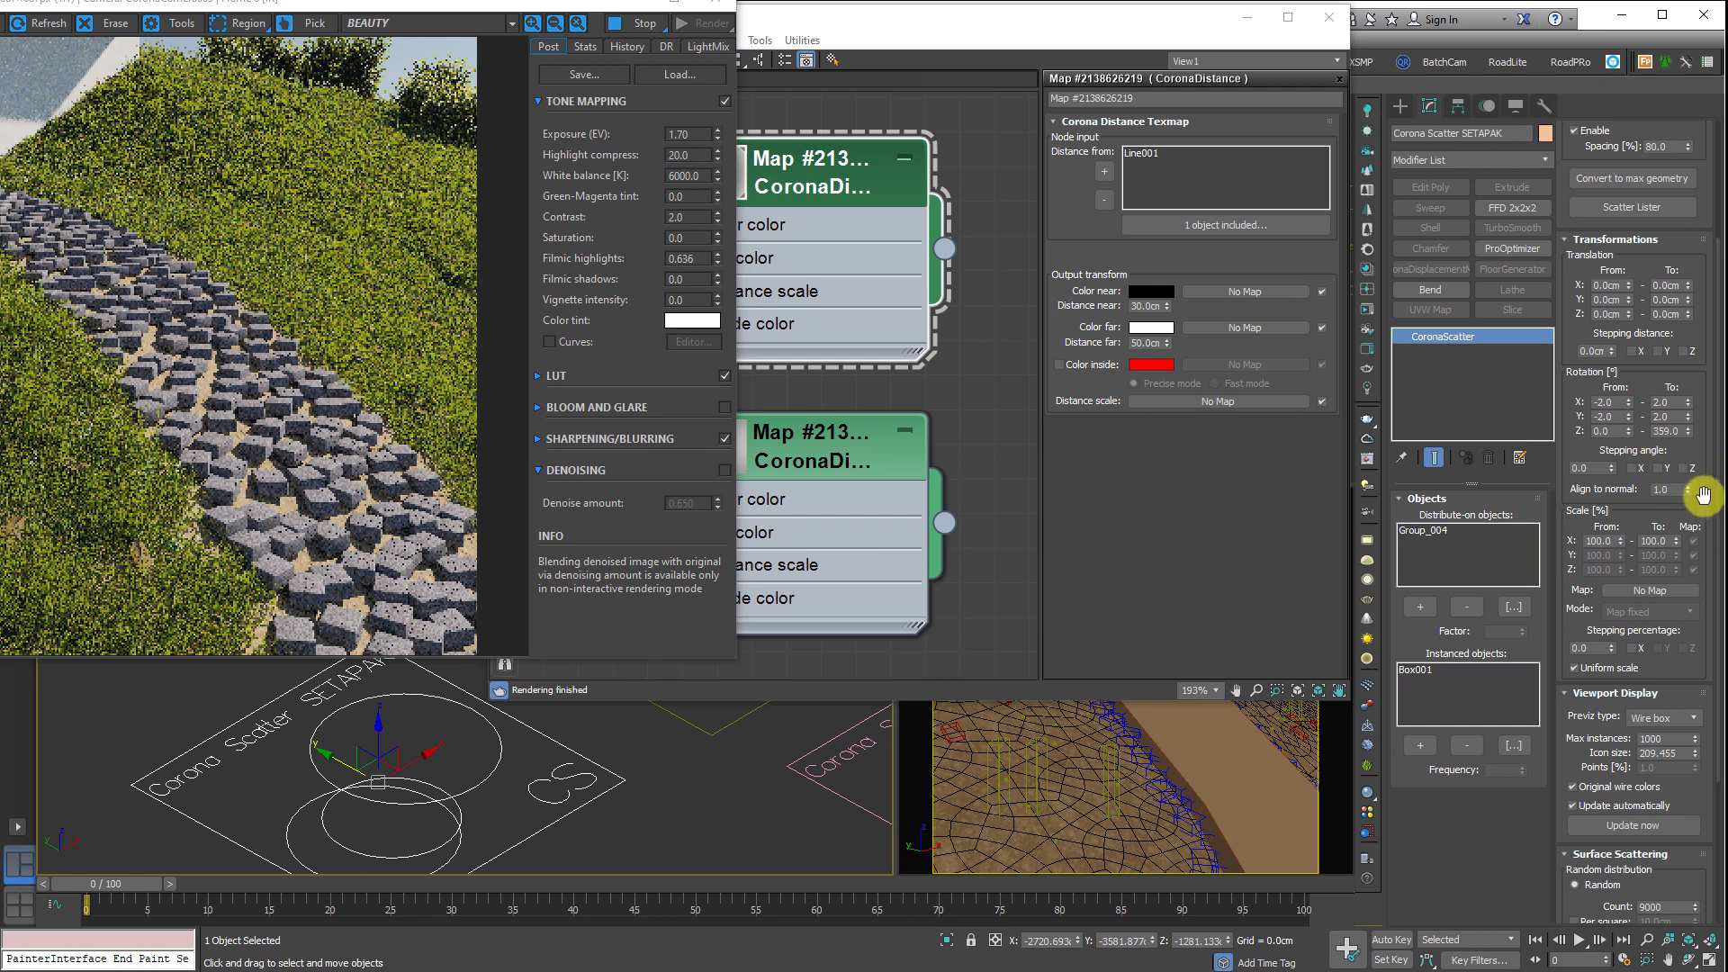
{"action": "left_click_drag", "start_coordinate": [1704, 494], "coordinate": [1707, 280]}
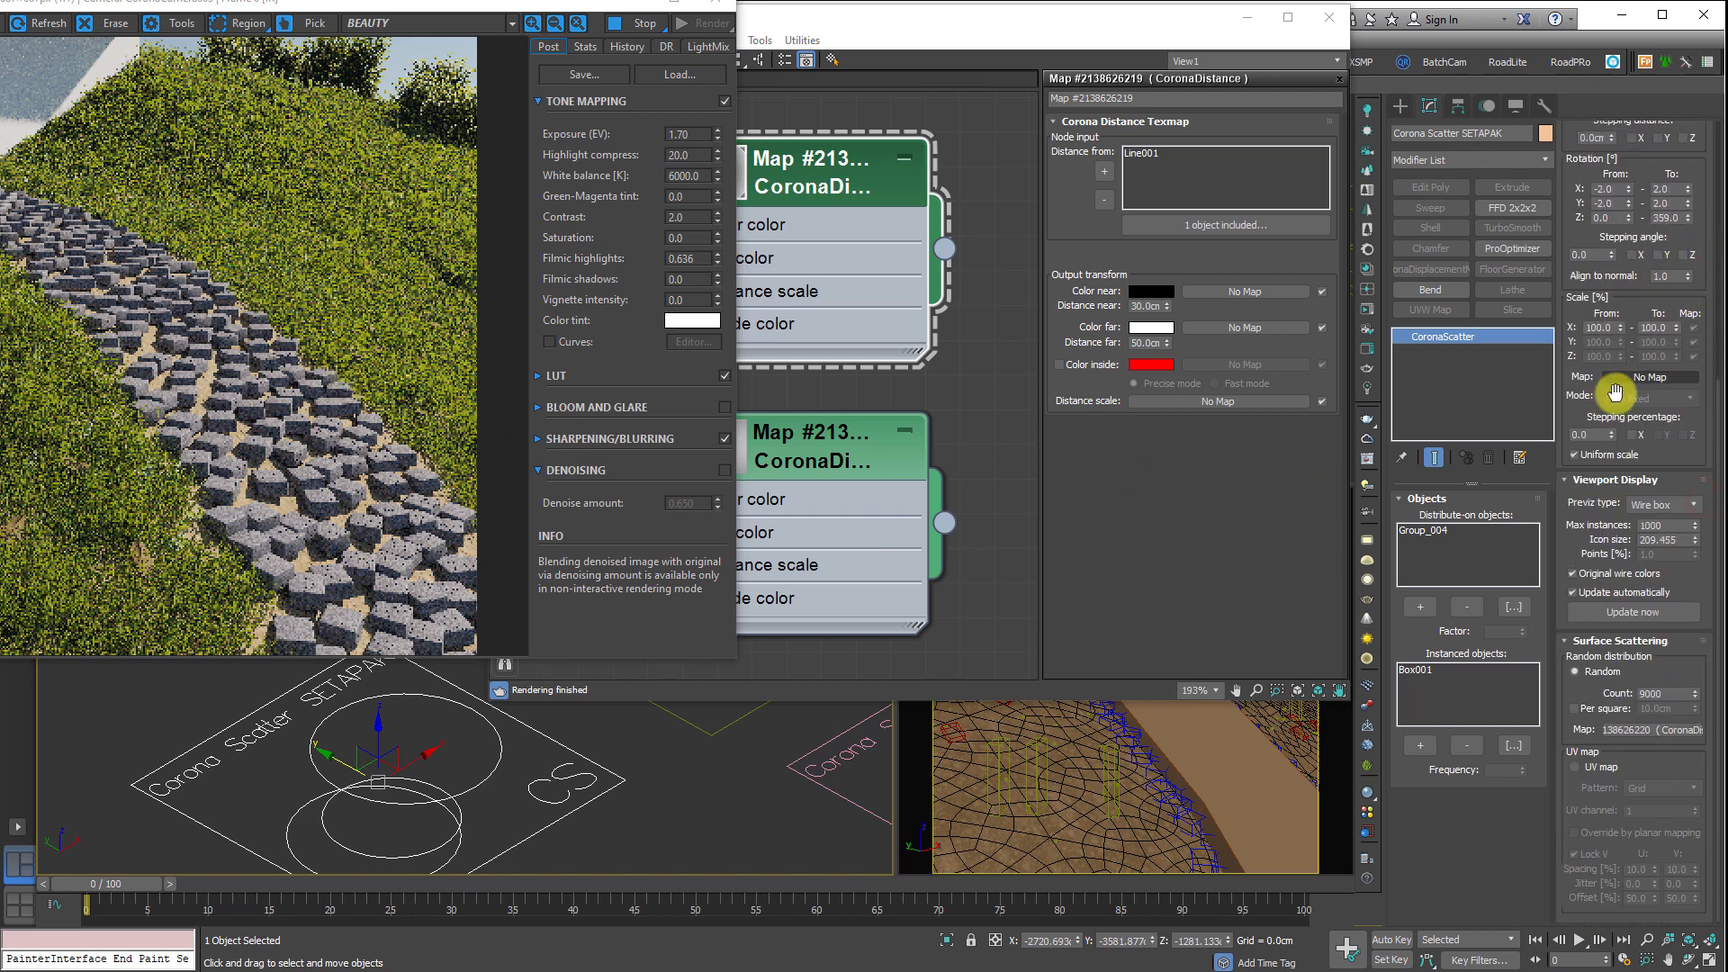
{"action": "left_click", "coordinate": [1577, 455]}
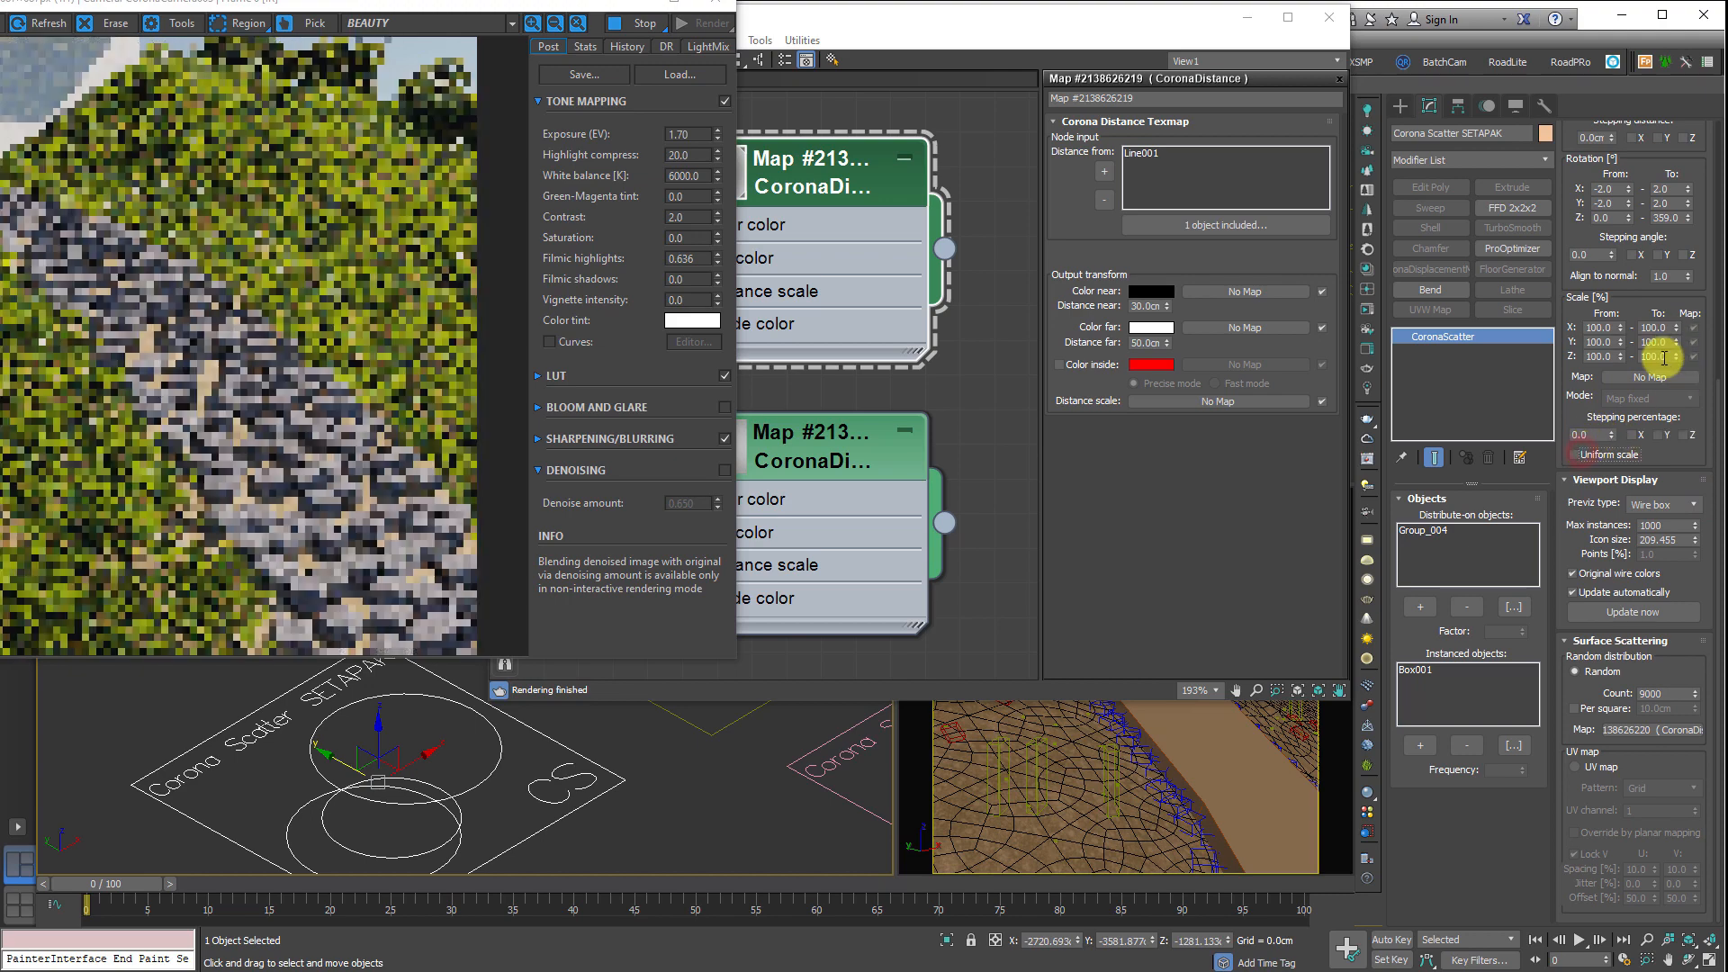
{"action": "double_click", "coordinate": [1605, 355]}
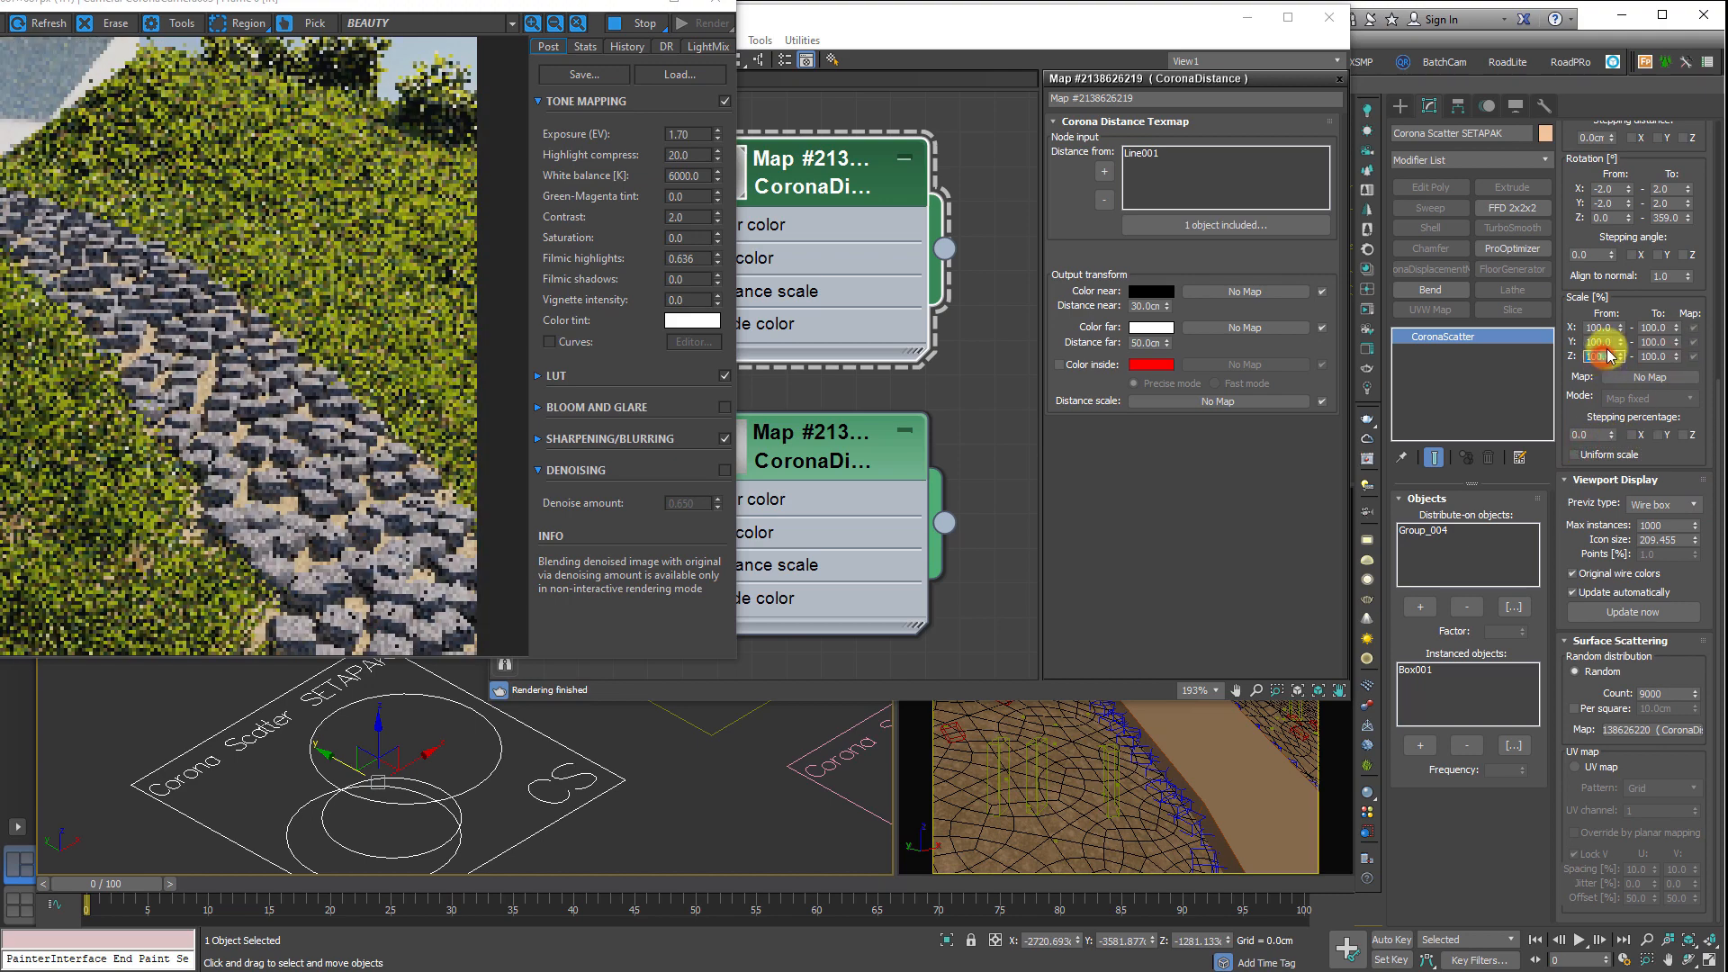
{"action": "type", "text": "200"}
{"action": "key", "text": "Return"}
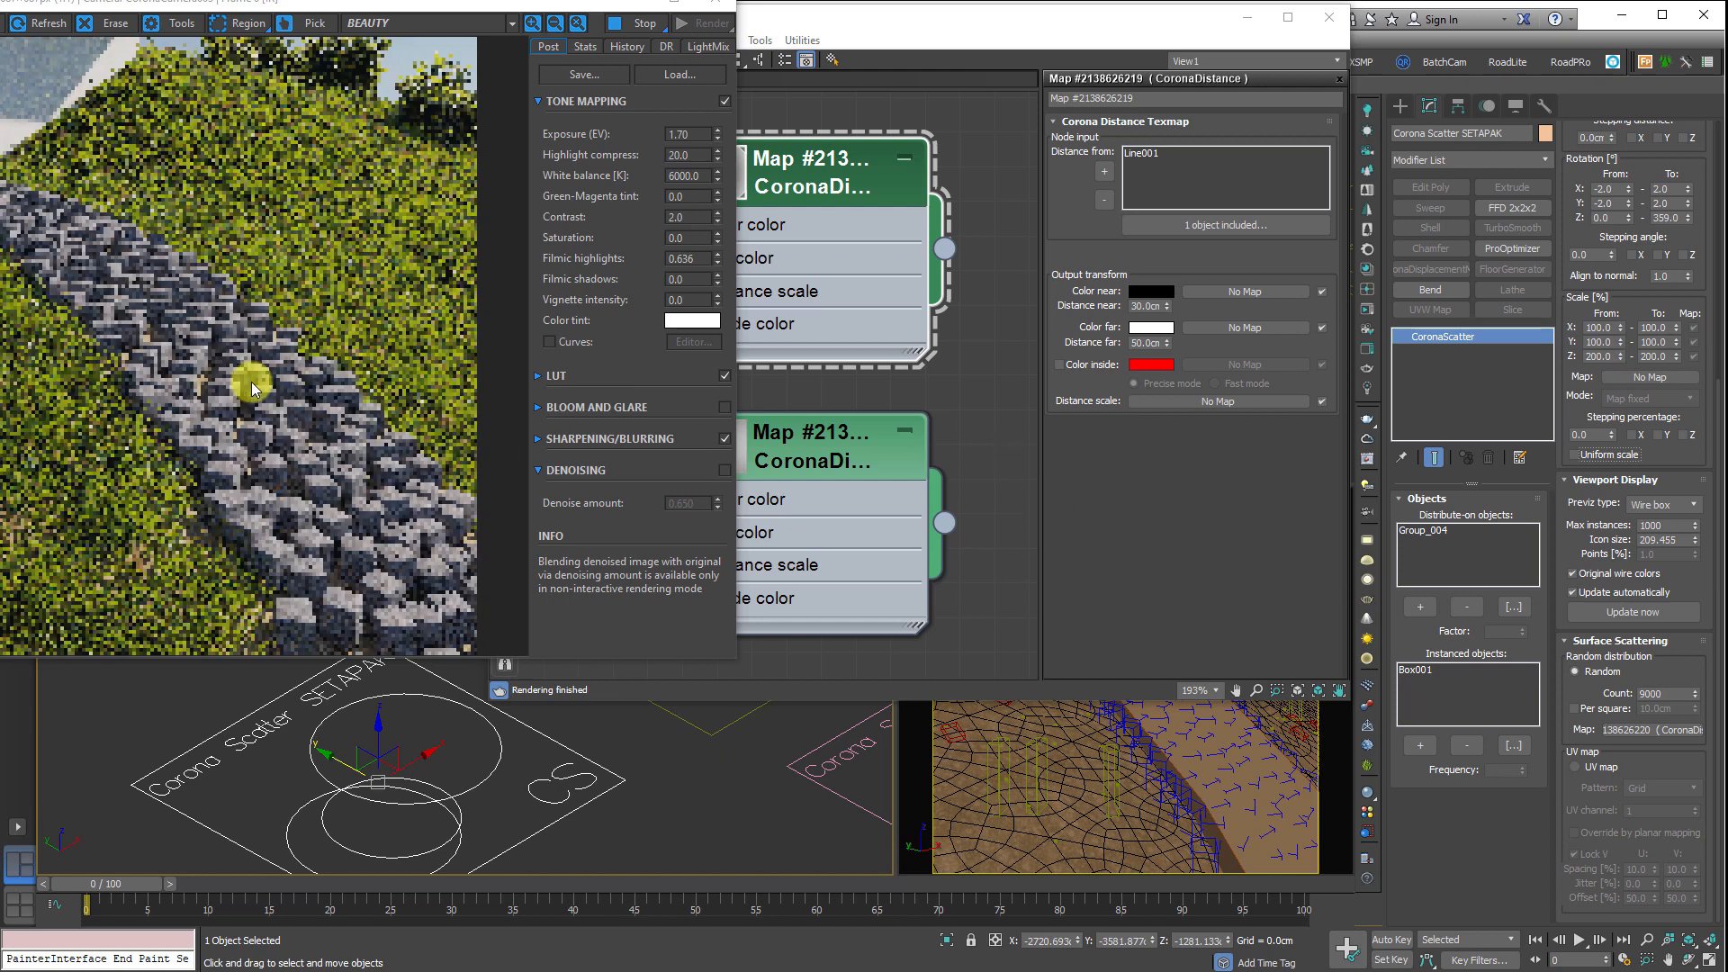
- Set the SETAPAK scatter's Z translation range from -5 to -10 cm
{"action": "left_click_drag", "start_coordinate": [1675, 168], "coordinate": [1659, 644]}
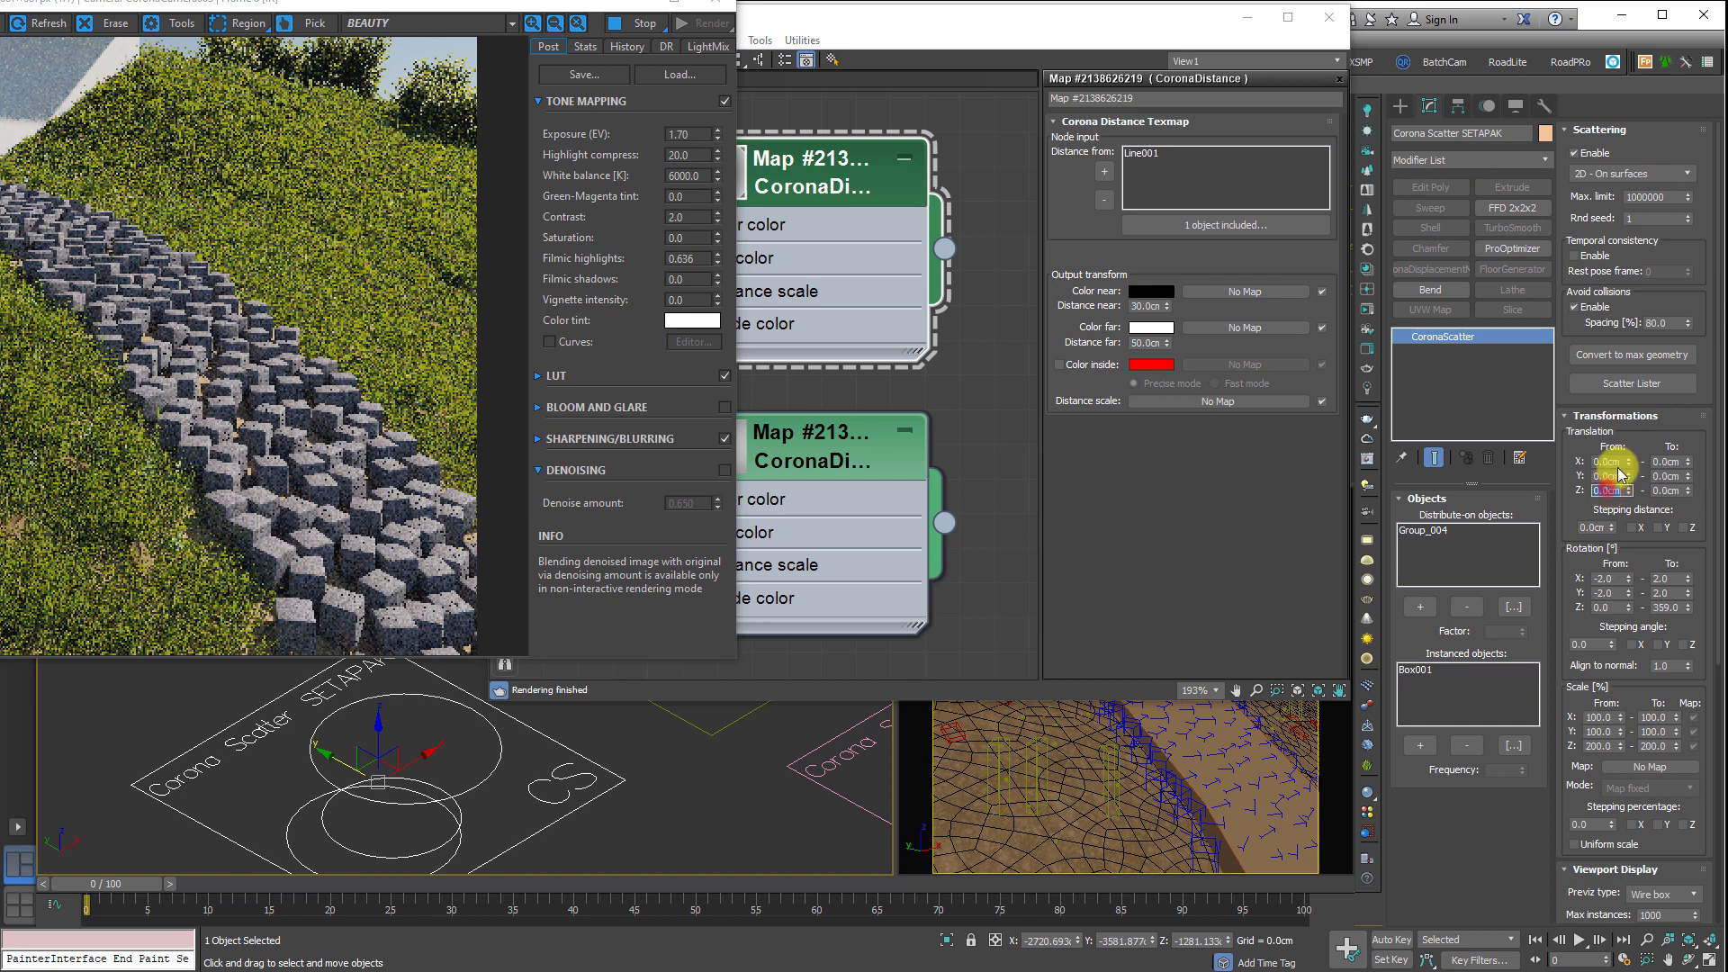
{"action": "type", "text": "-5"}
{"action": "key", "text": "Tab"}
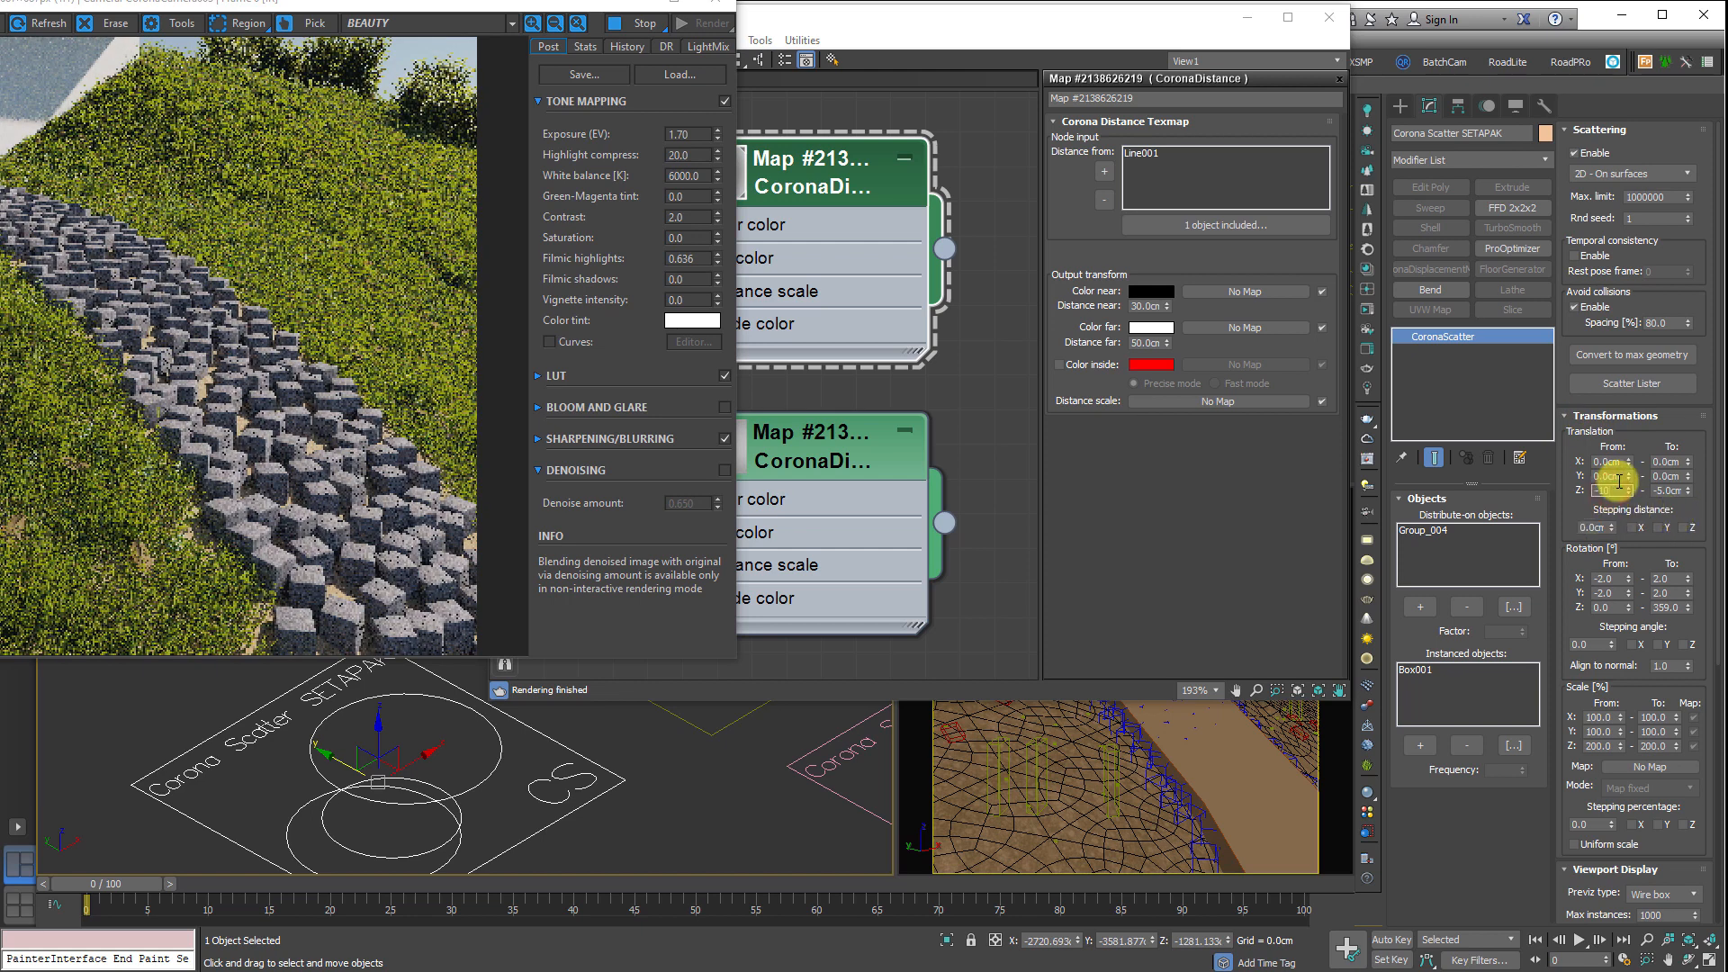
{"action": "type", "text": "-10"}
{"action": "key", "text": "Tab"}
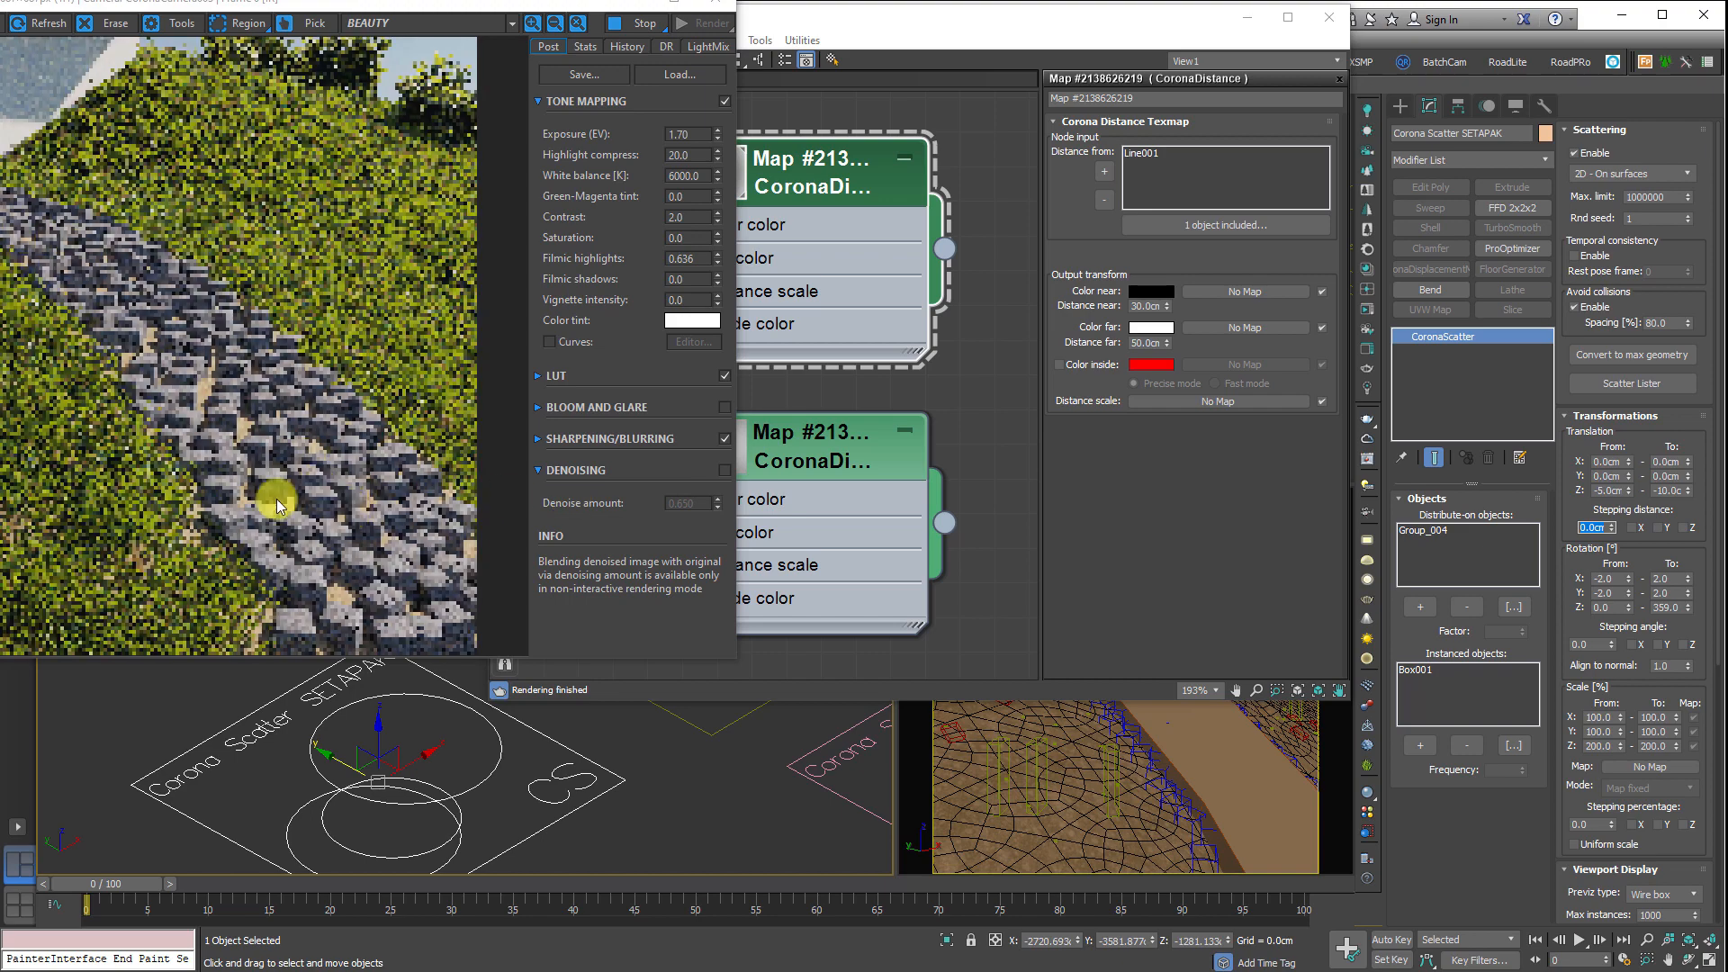
- View the scene through CoronaCamera002, and close the Slate Material Editor to uncover the interactive render
{"action": "right_click", "coordinate": [1135, 799]}
{"action": "key", "text": "c"}
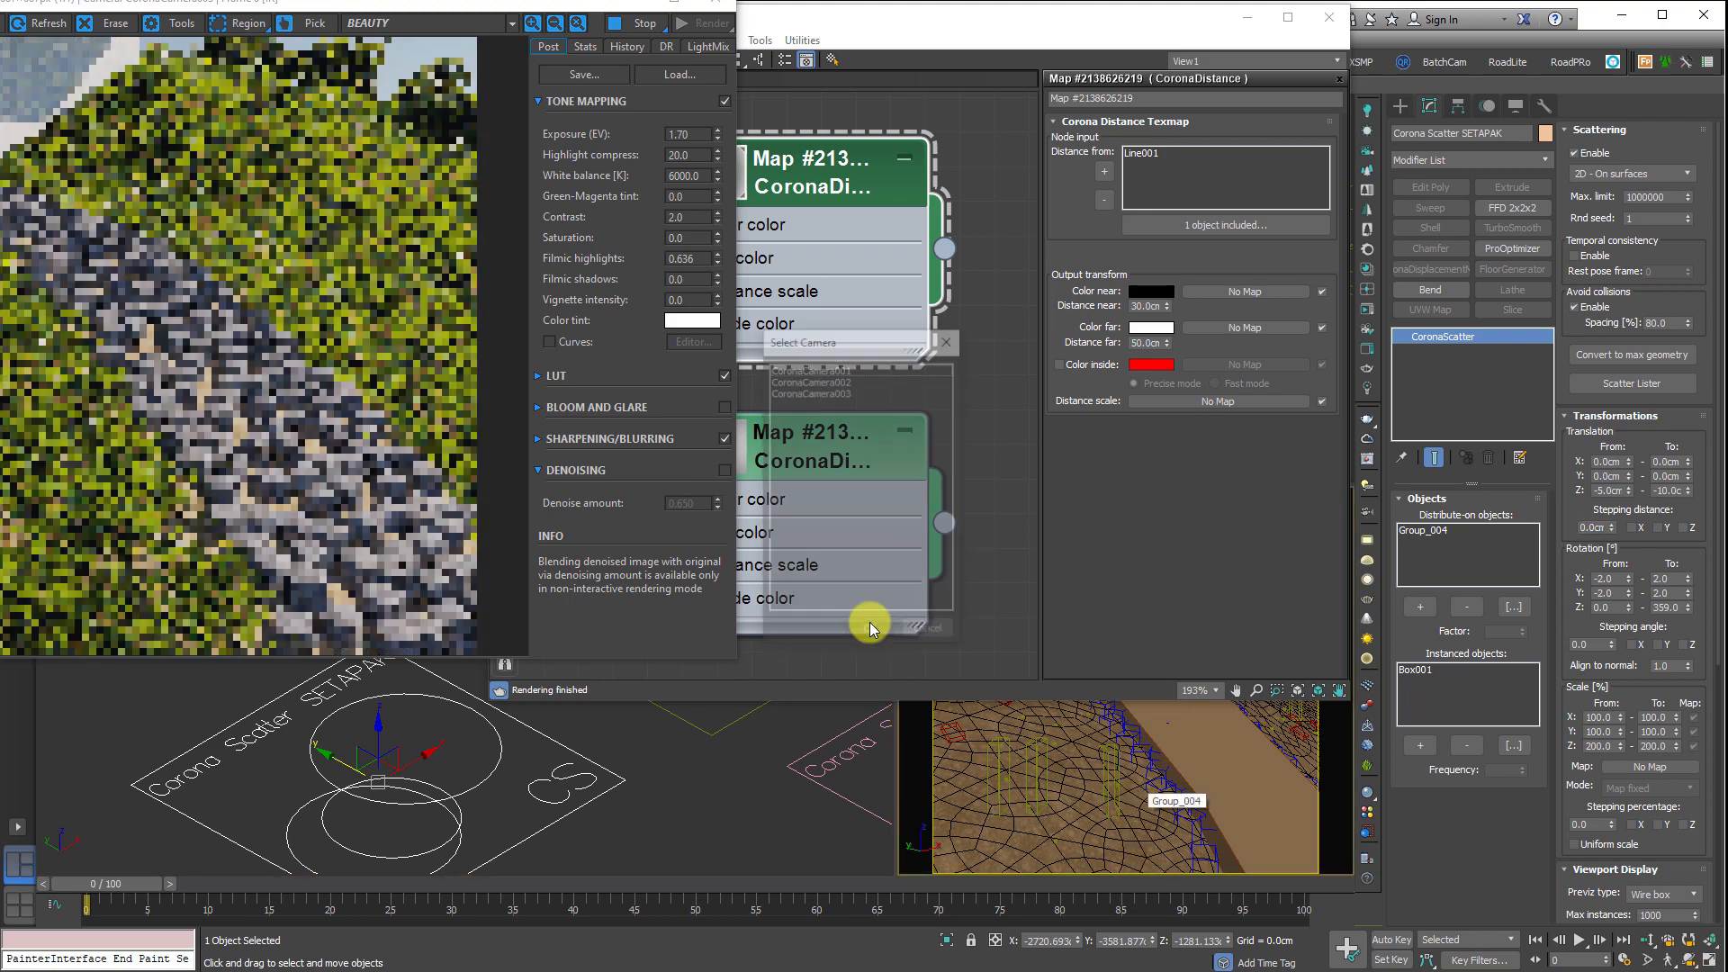
{"action": "double_click", "coordinate": [869, 383]}
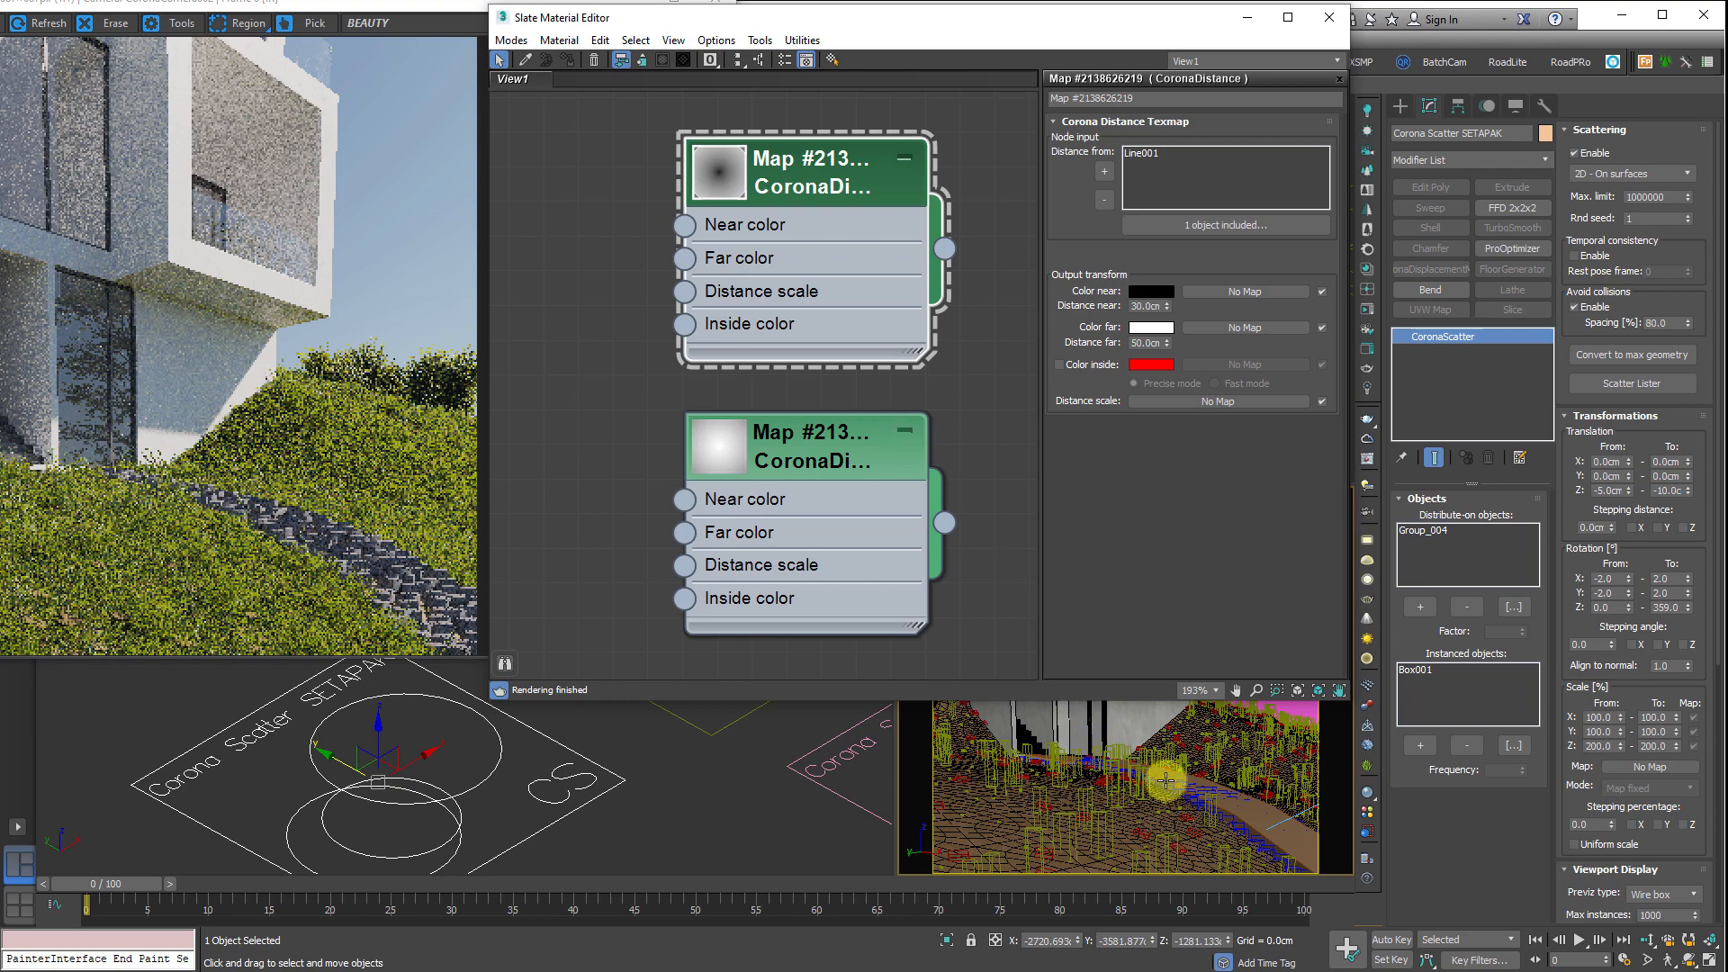
{"action": "left_click", "coordinate": [1329, 17]}
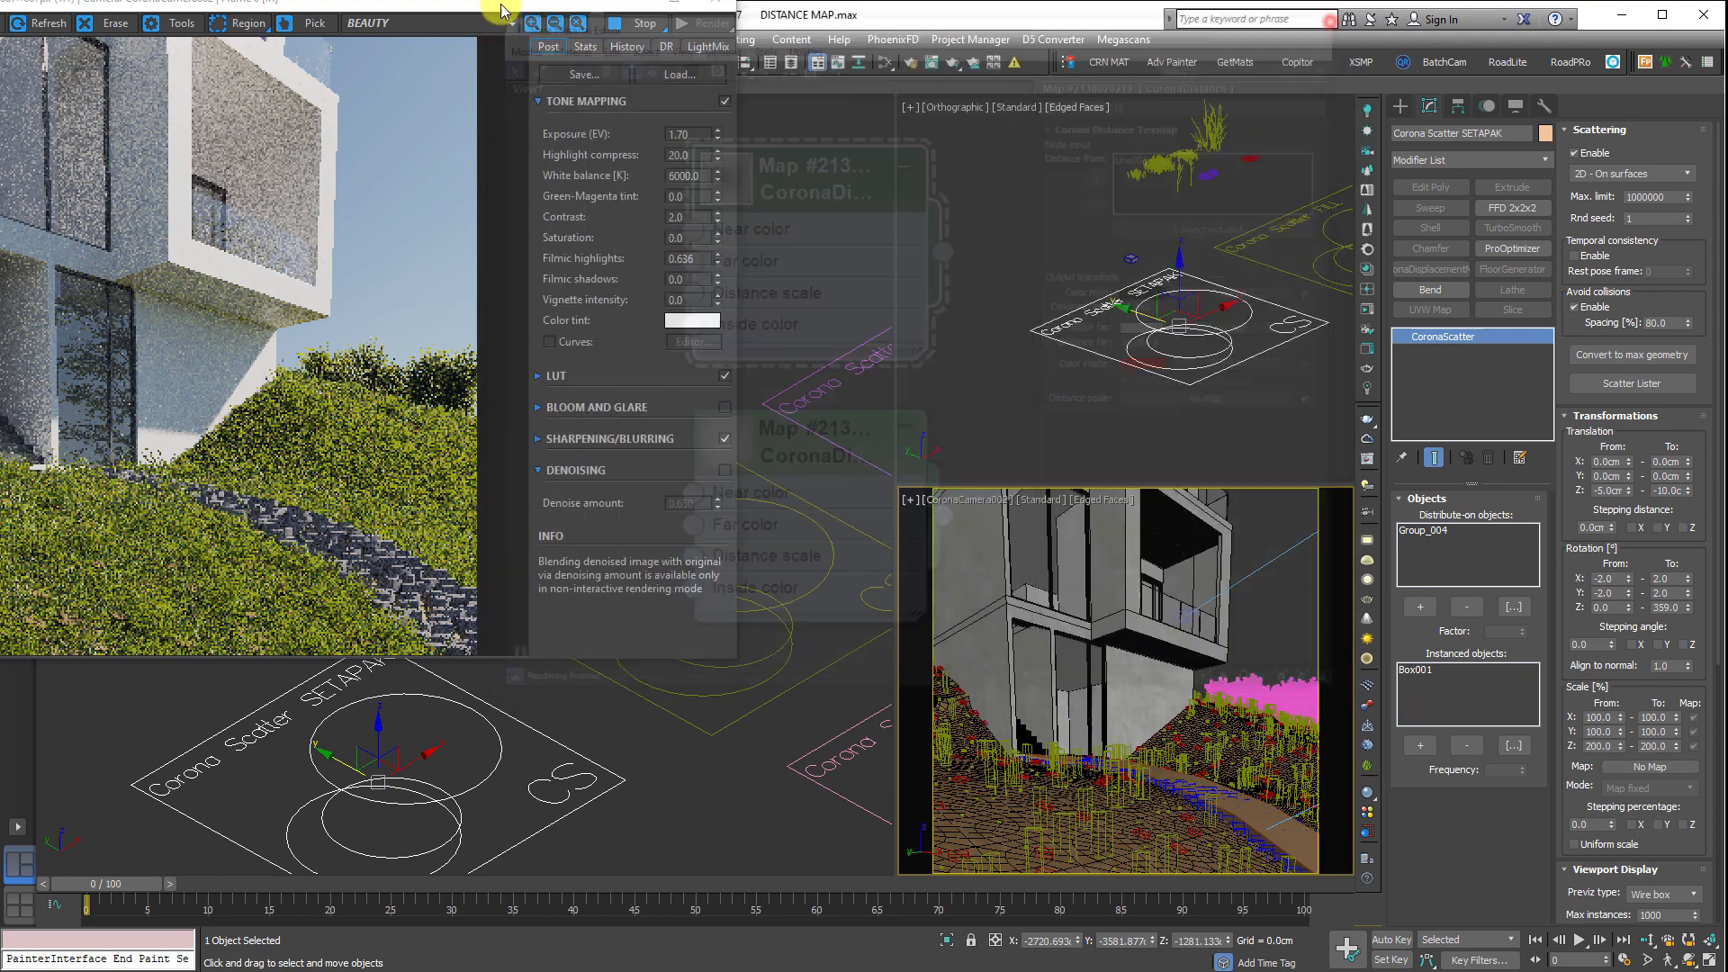
{"action": "left_click_drag", "start_coordinate": [499, 5], "coordinate": [689, 157]}
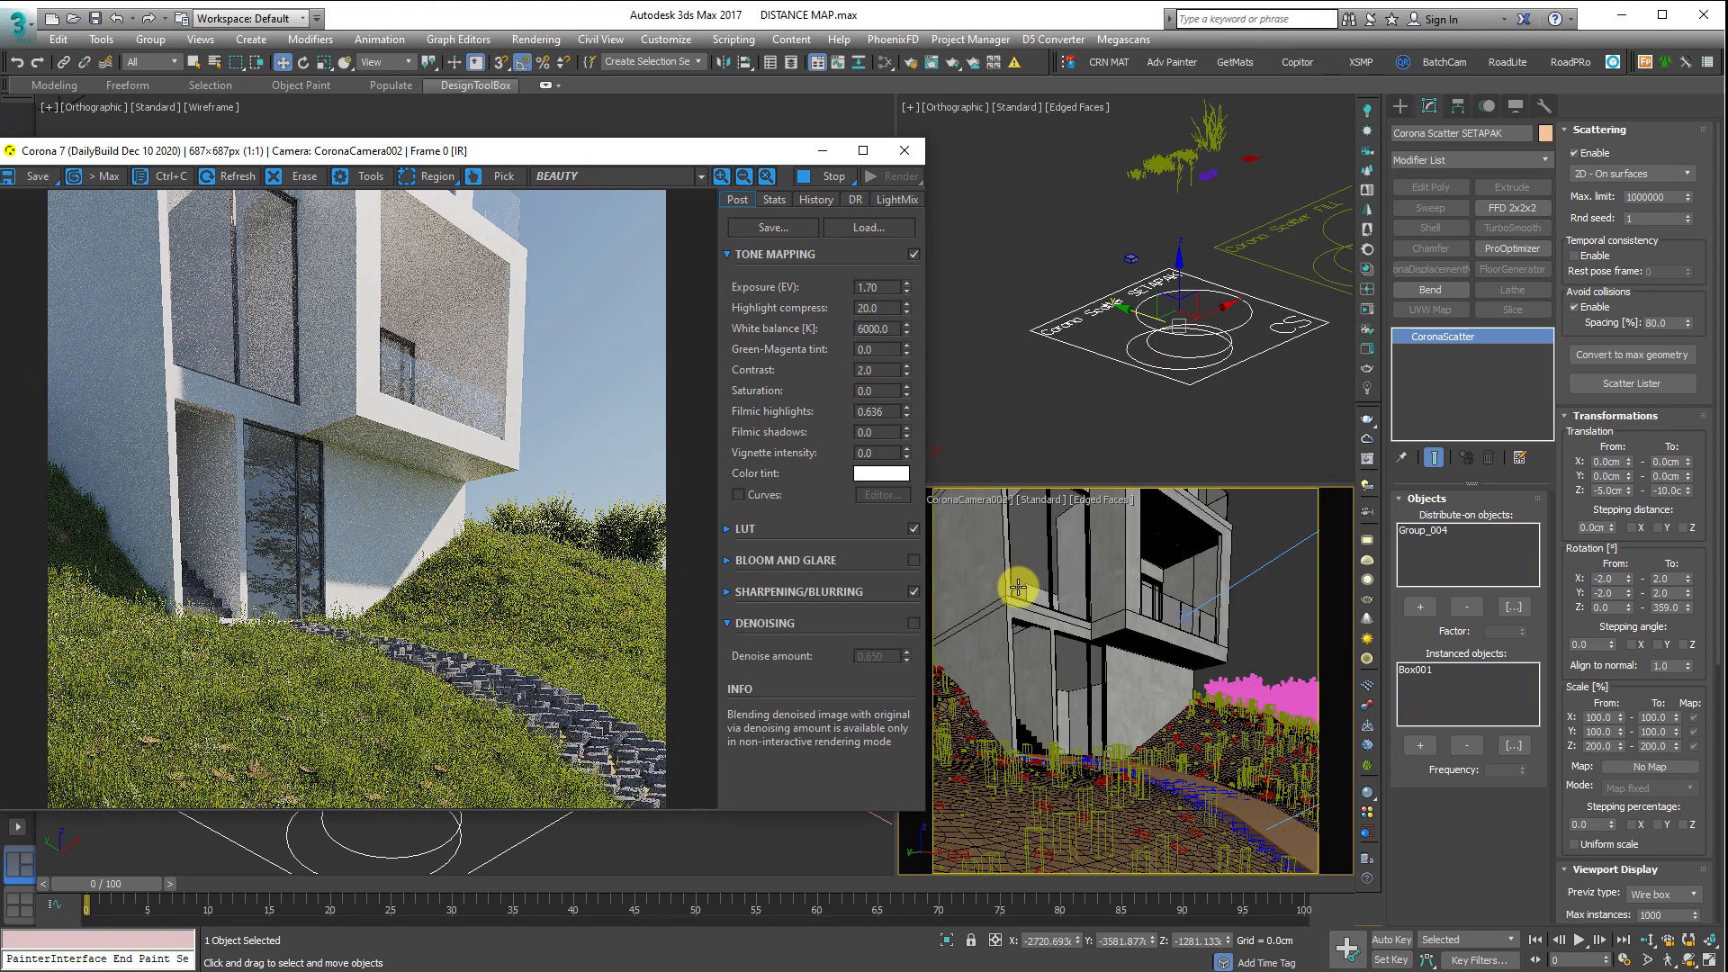
- Switch the camera viewport to CoronaCamera003 and orbit the camera to look down more steeply on the block path
{"action": "key", "text": "c"}
{"action": "double_click", "coordinate": [866, 393]}
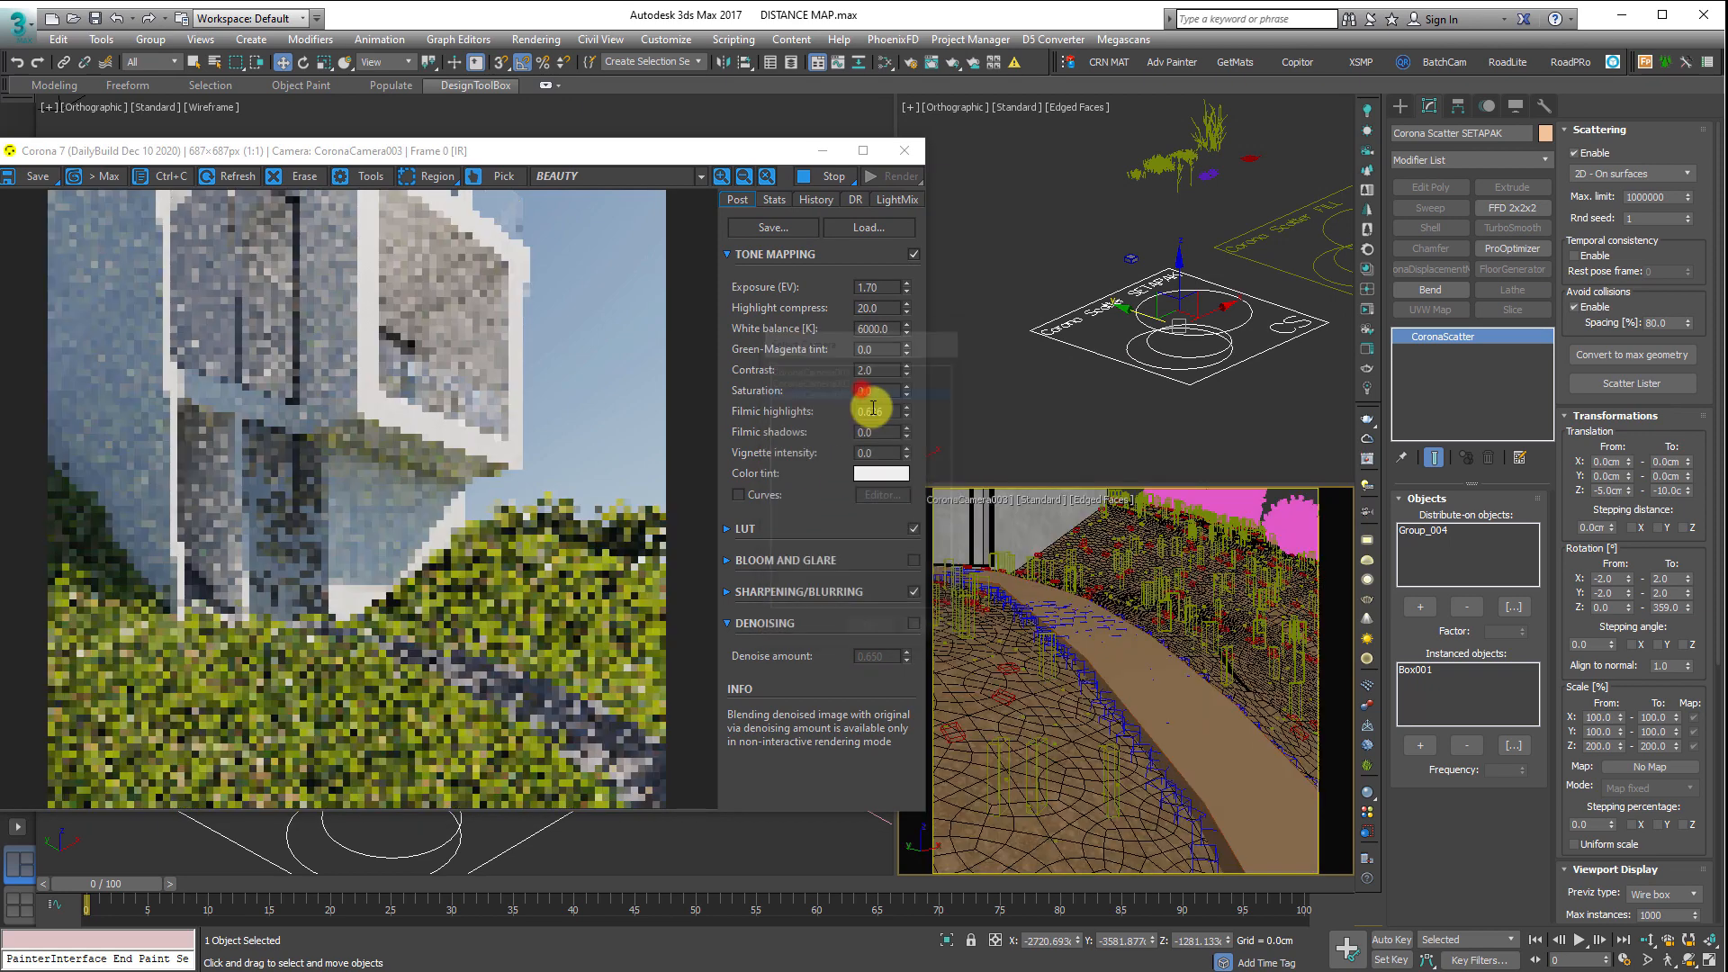
{"action": "left_click", "coordinate": [1689, 960]}
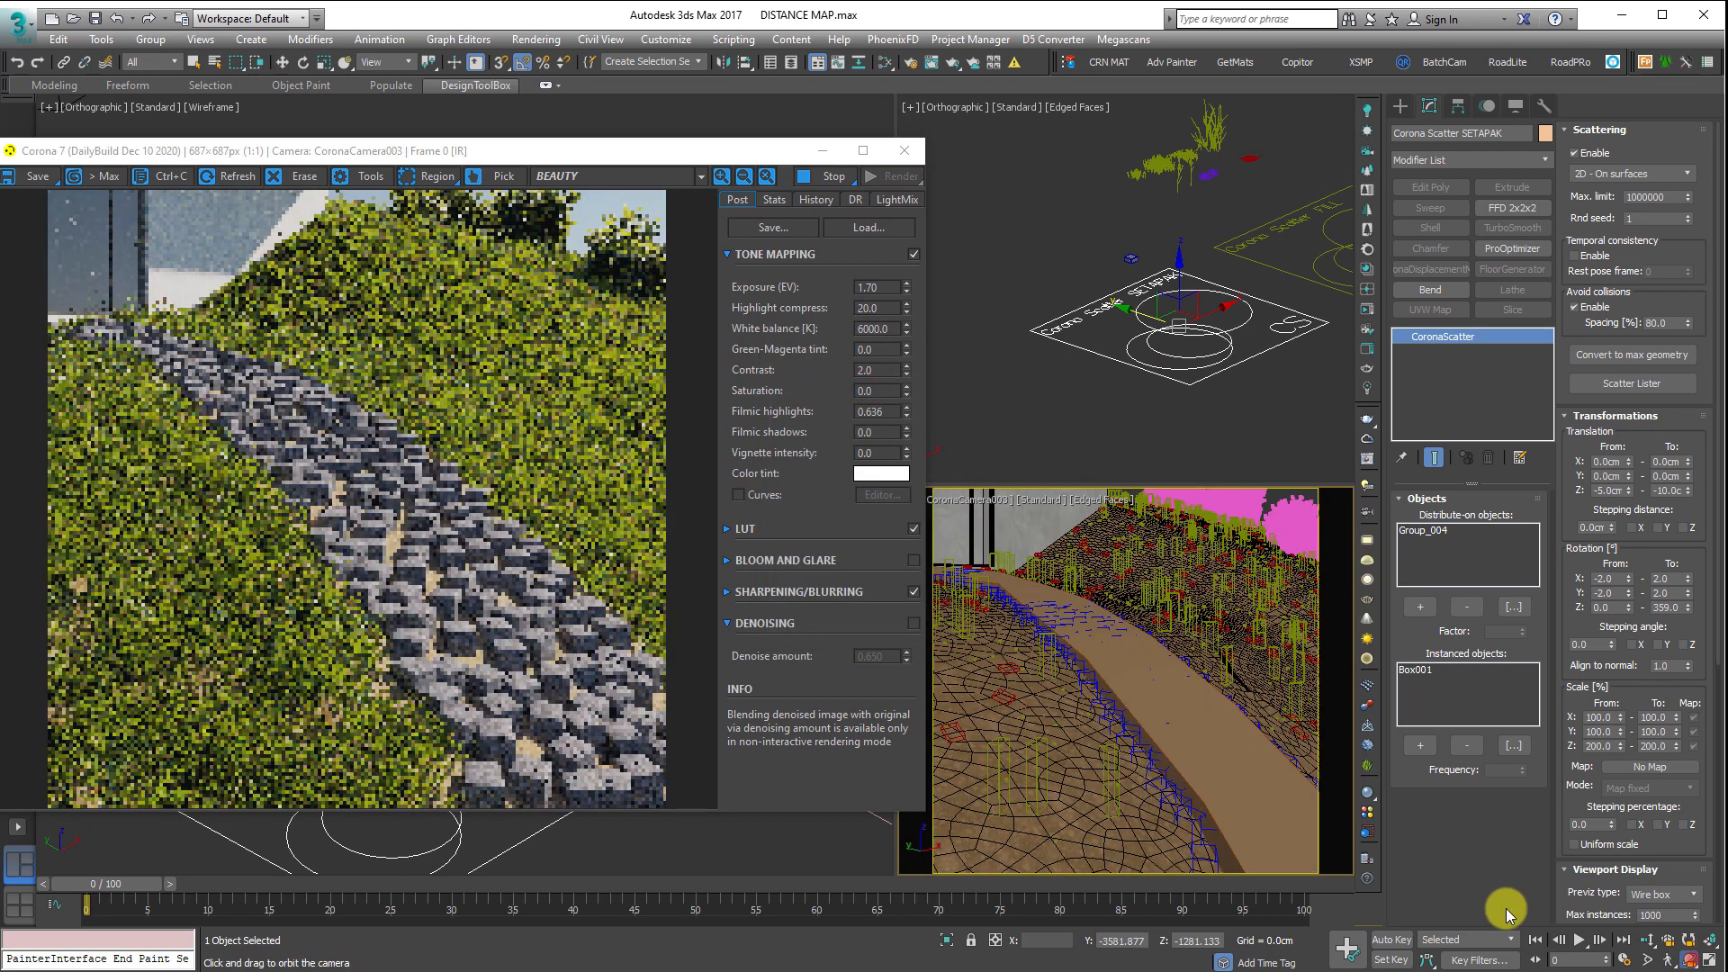
{"action": "left_click_drag", "start_coordinate": [1218, 804], "coordinate": [1207, 756]}
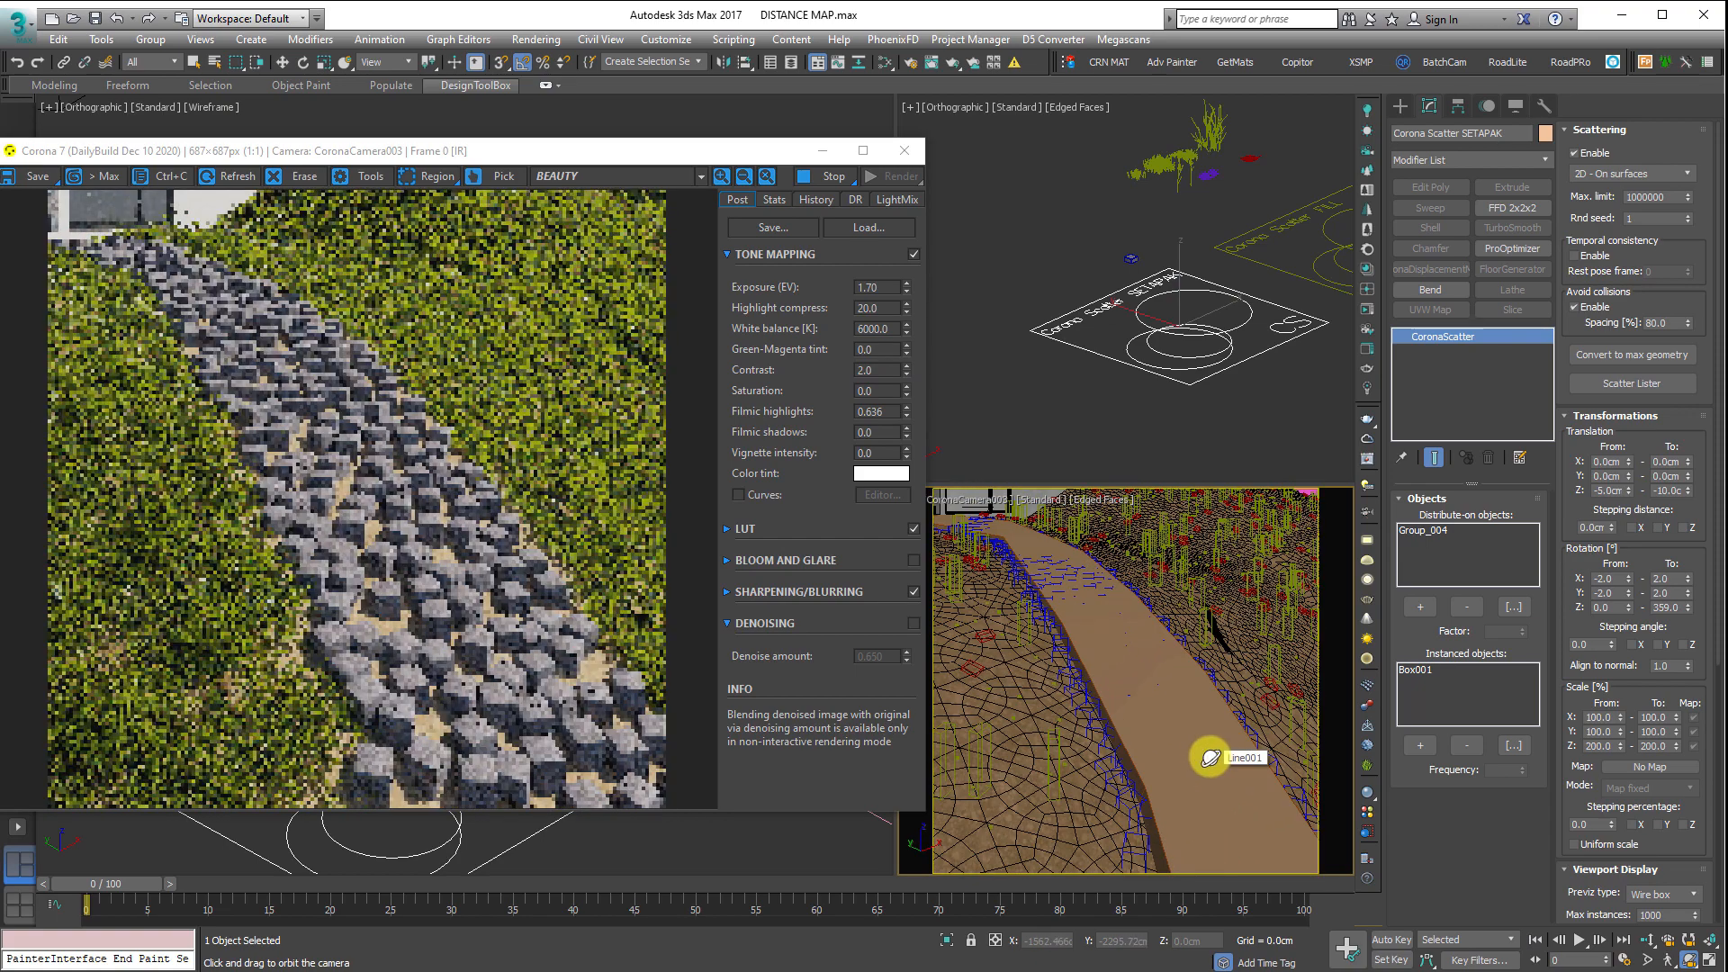
{"action": "left_click_drag", "start_coordinate": [1054, 758], "coordinate": [1081, 718]}
{"action": "middle_click_drag", "start_coordinate": [1152, 751], "coordinate": [1115, 723]}
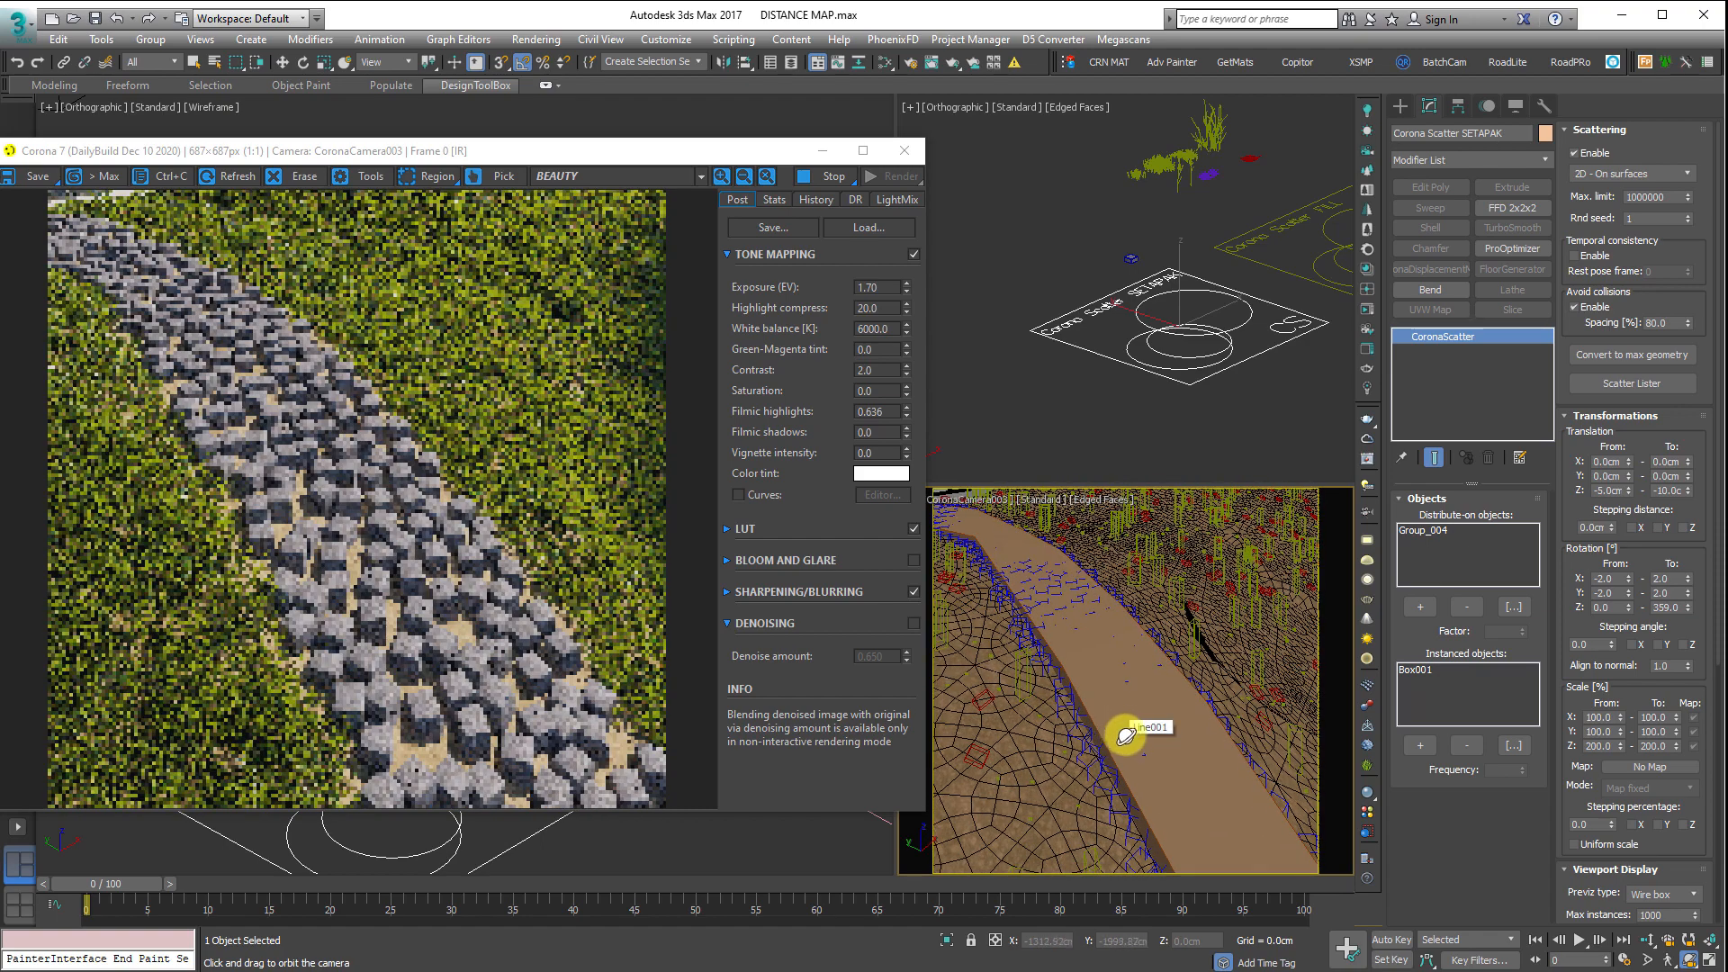
{"action": "left_click_drag", "start_coordinate": [1146, 757], "coordinate": [1171, 753]}
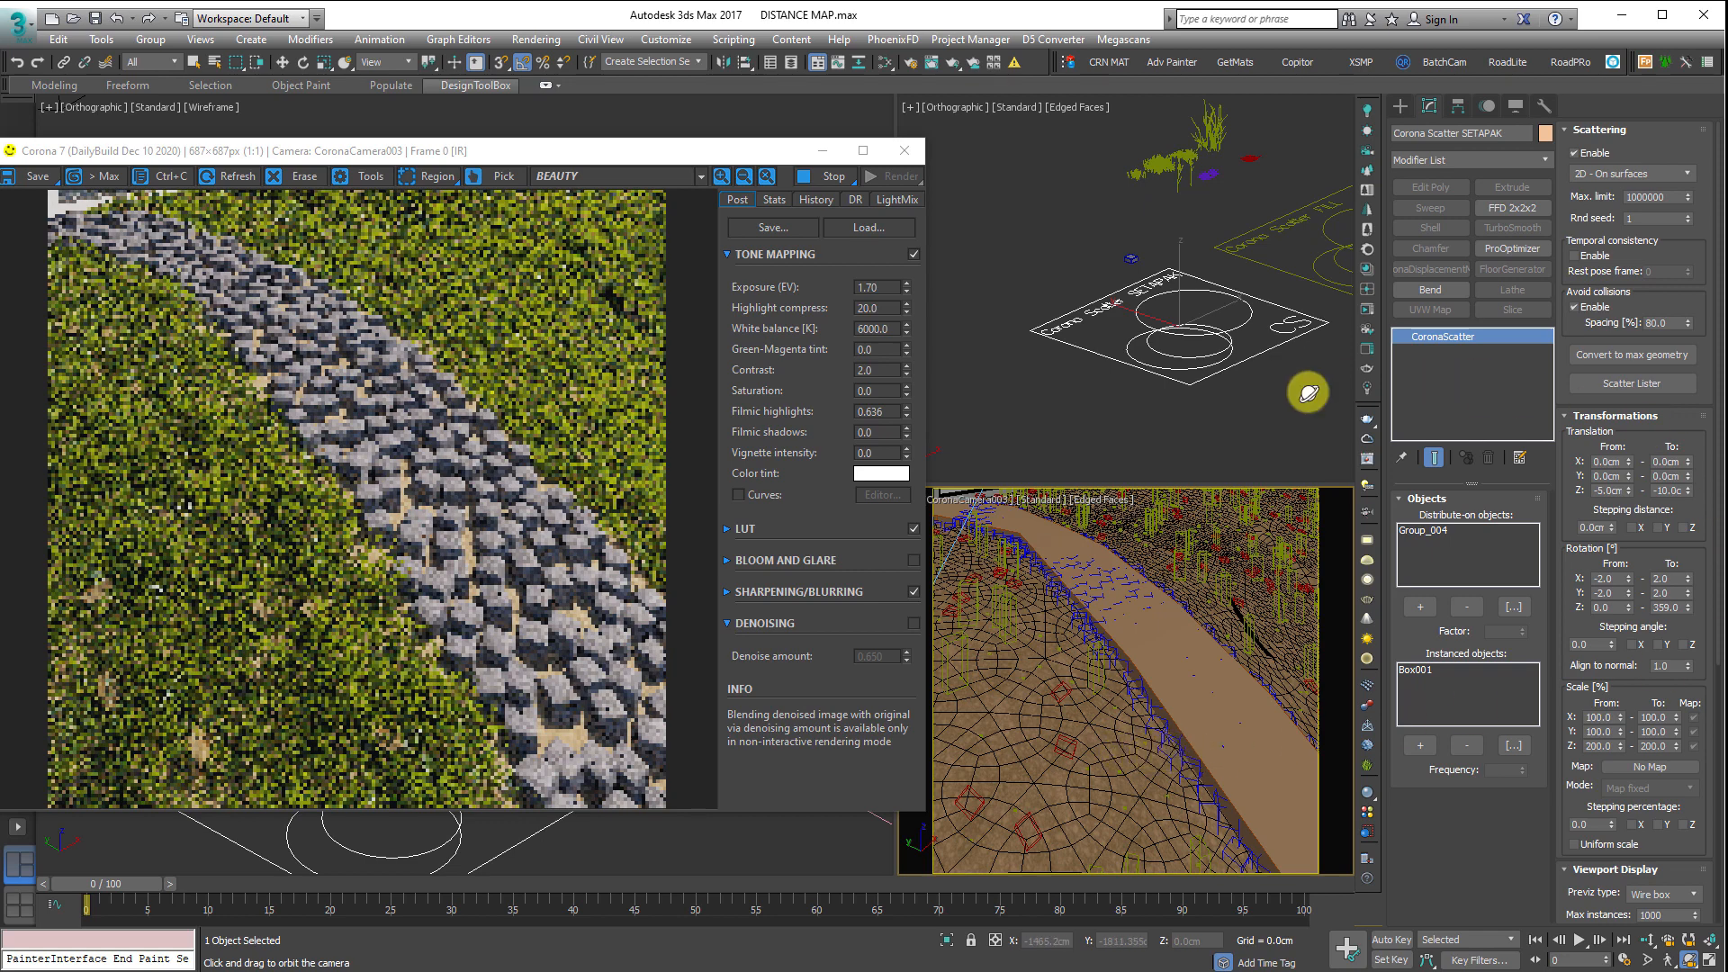
{"action": "left_click_drag", "start_coordinate": [1250, 355], "coordinate": [1141, 301]}
{"action": "right_click", "coordinate": [1142, 311]}
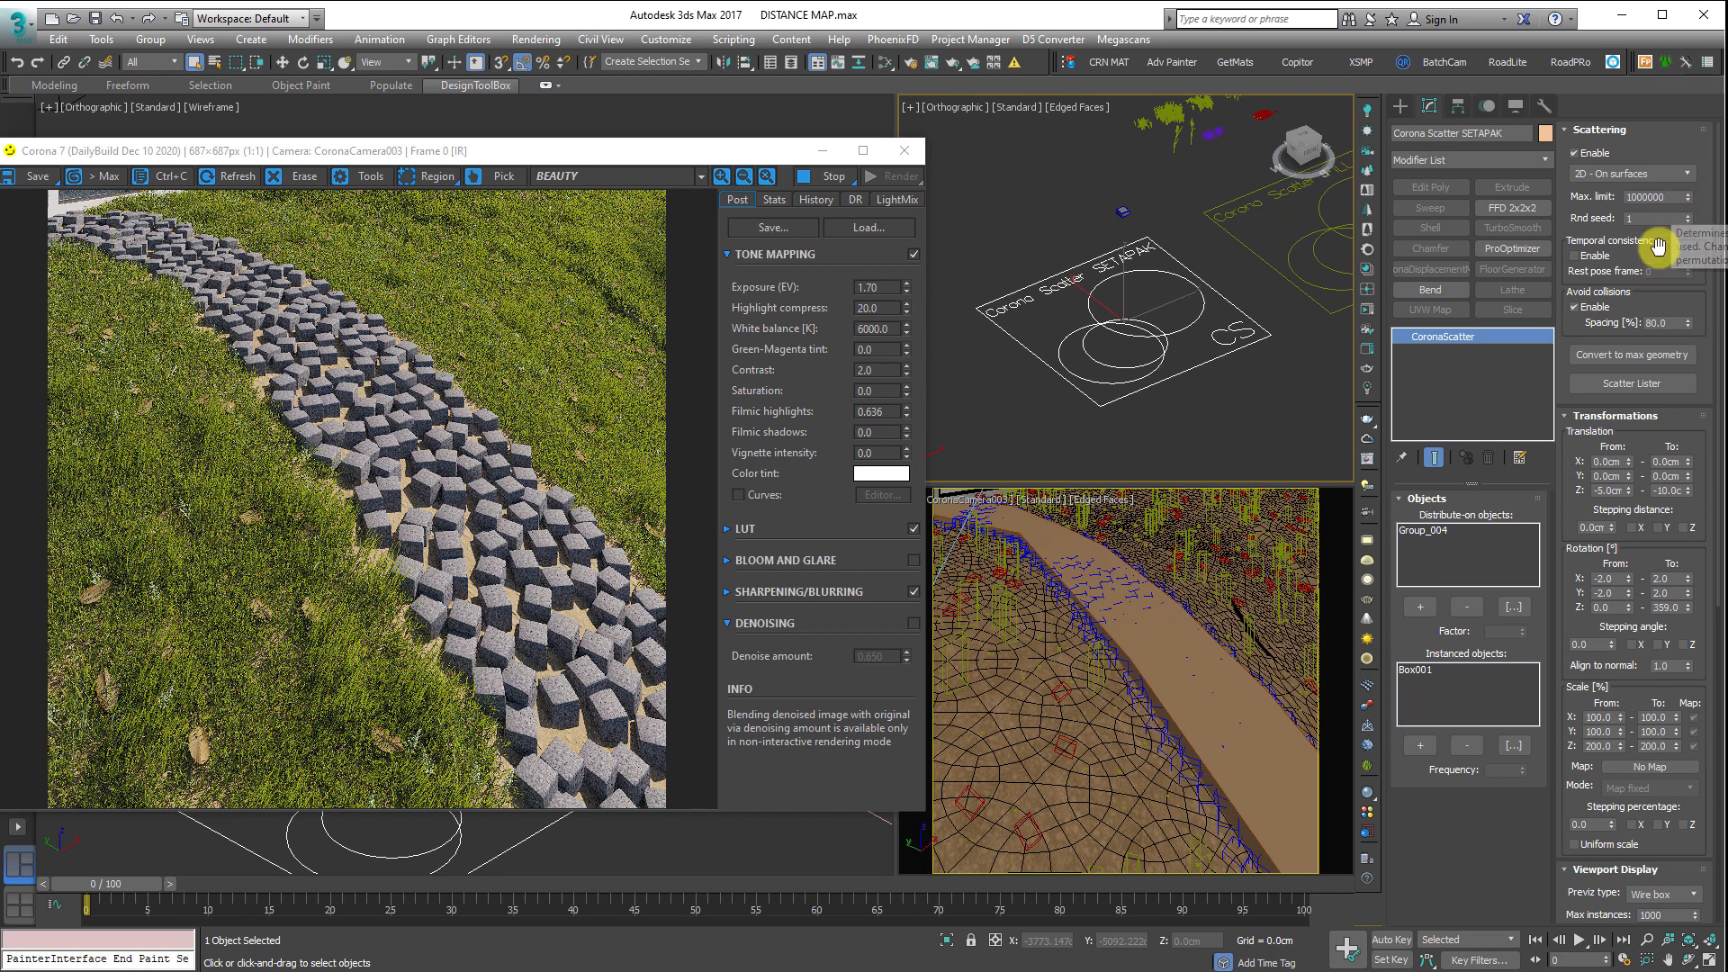
- Set the SETAPAK scatter's collision avoidance spacing to 70%
{"action": "left_click_drag", "start_coordinate": [1703, 314], "coordinate": [1706, 77]}
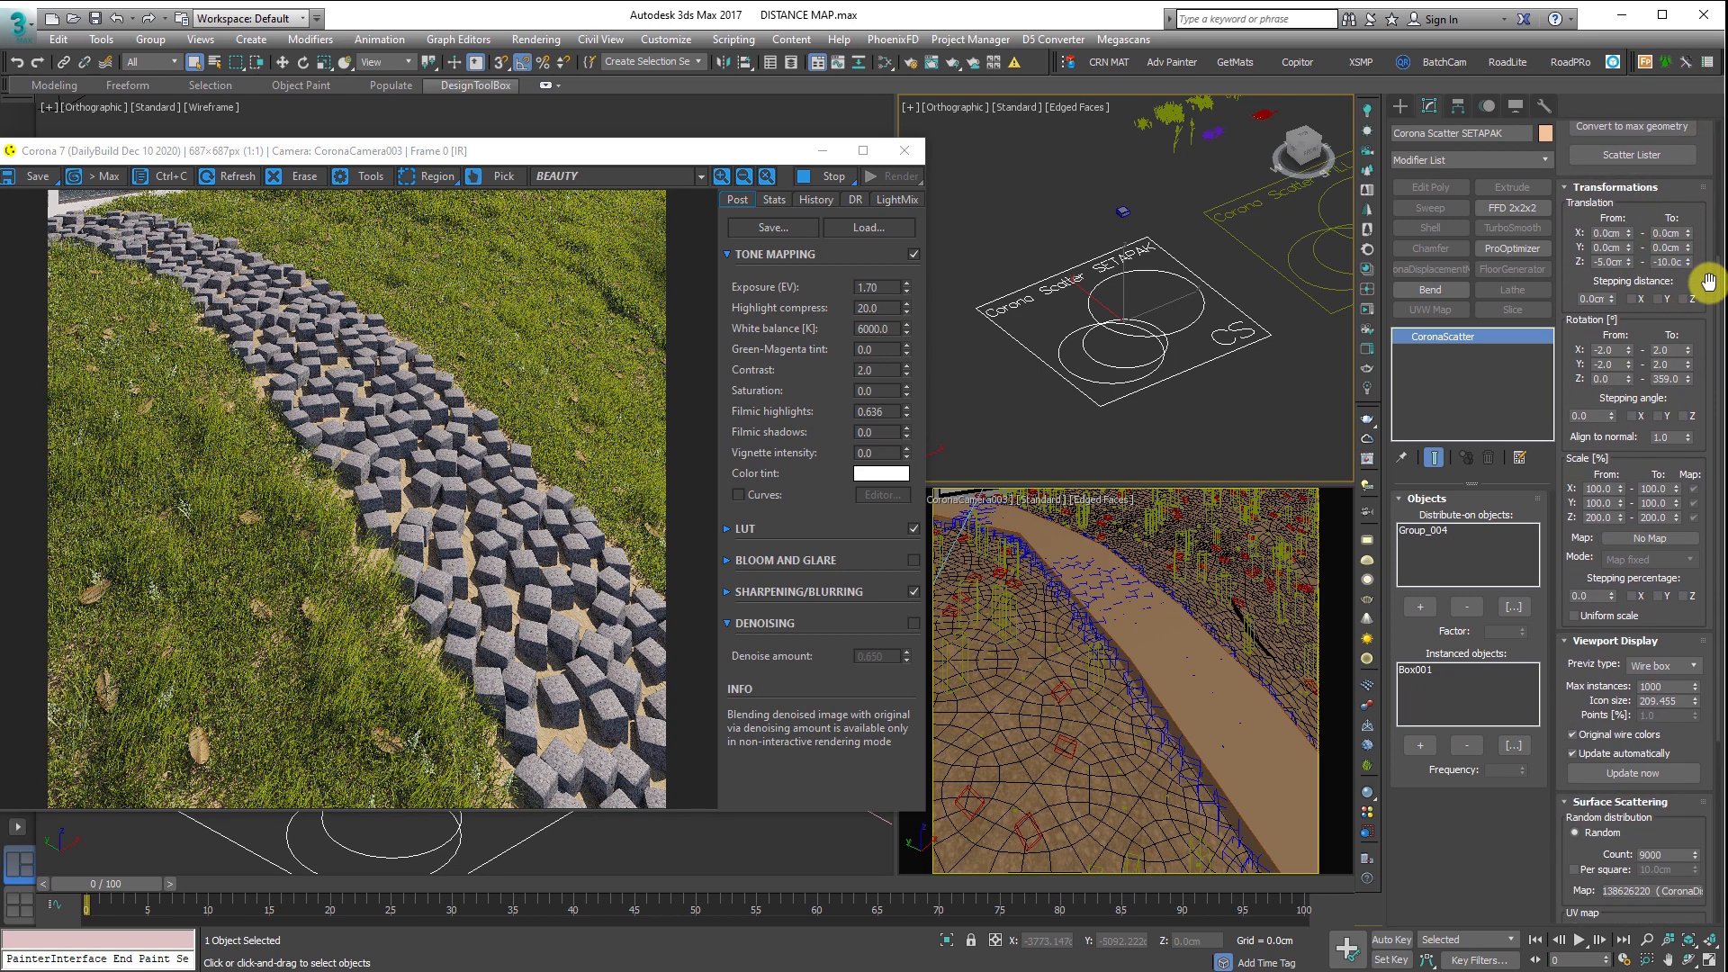
{"action": "left_click_drag", "start_coordinate": [1699, 357], "coordinate": [1697, 586]}
{"action": "left_click", "coordinate": [1663, 323]}
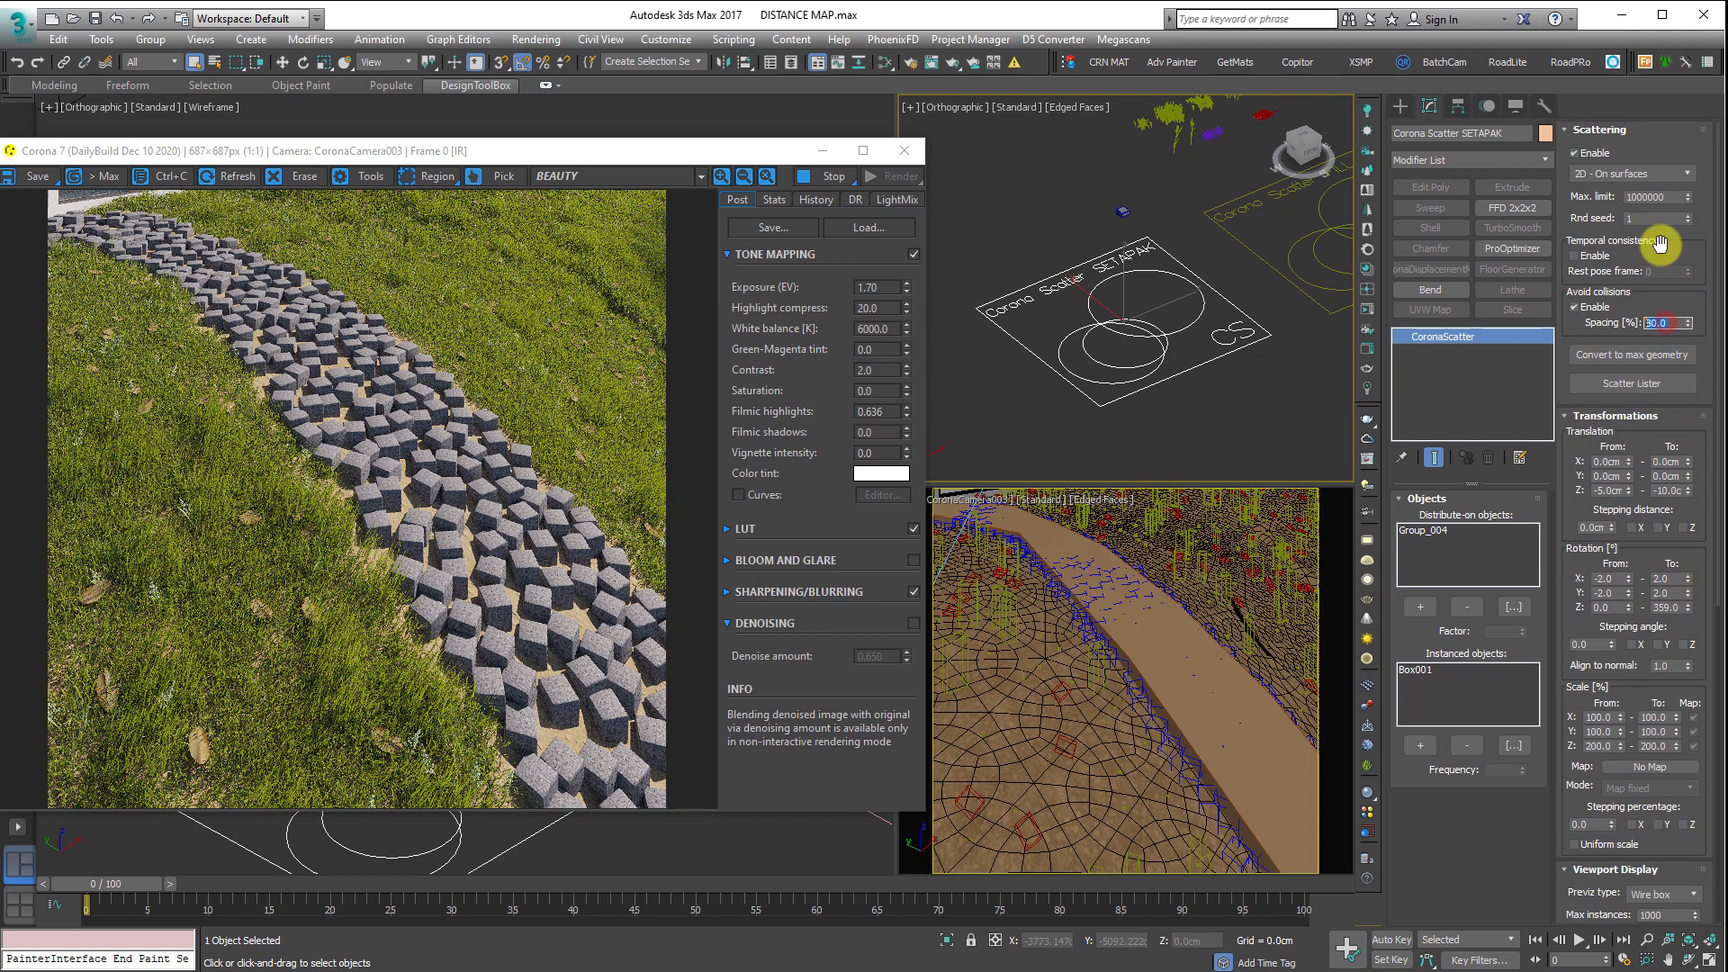
{"action": "type", "text": "70"}
{"action": "key", "text": "Return"}
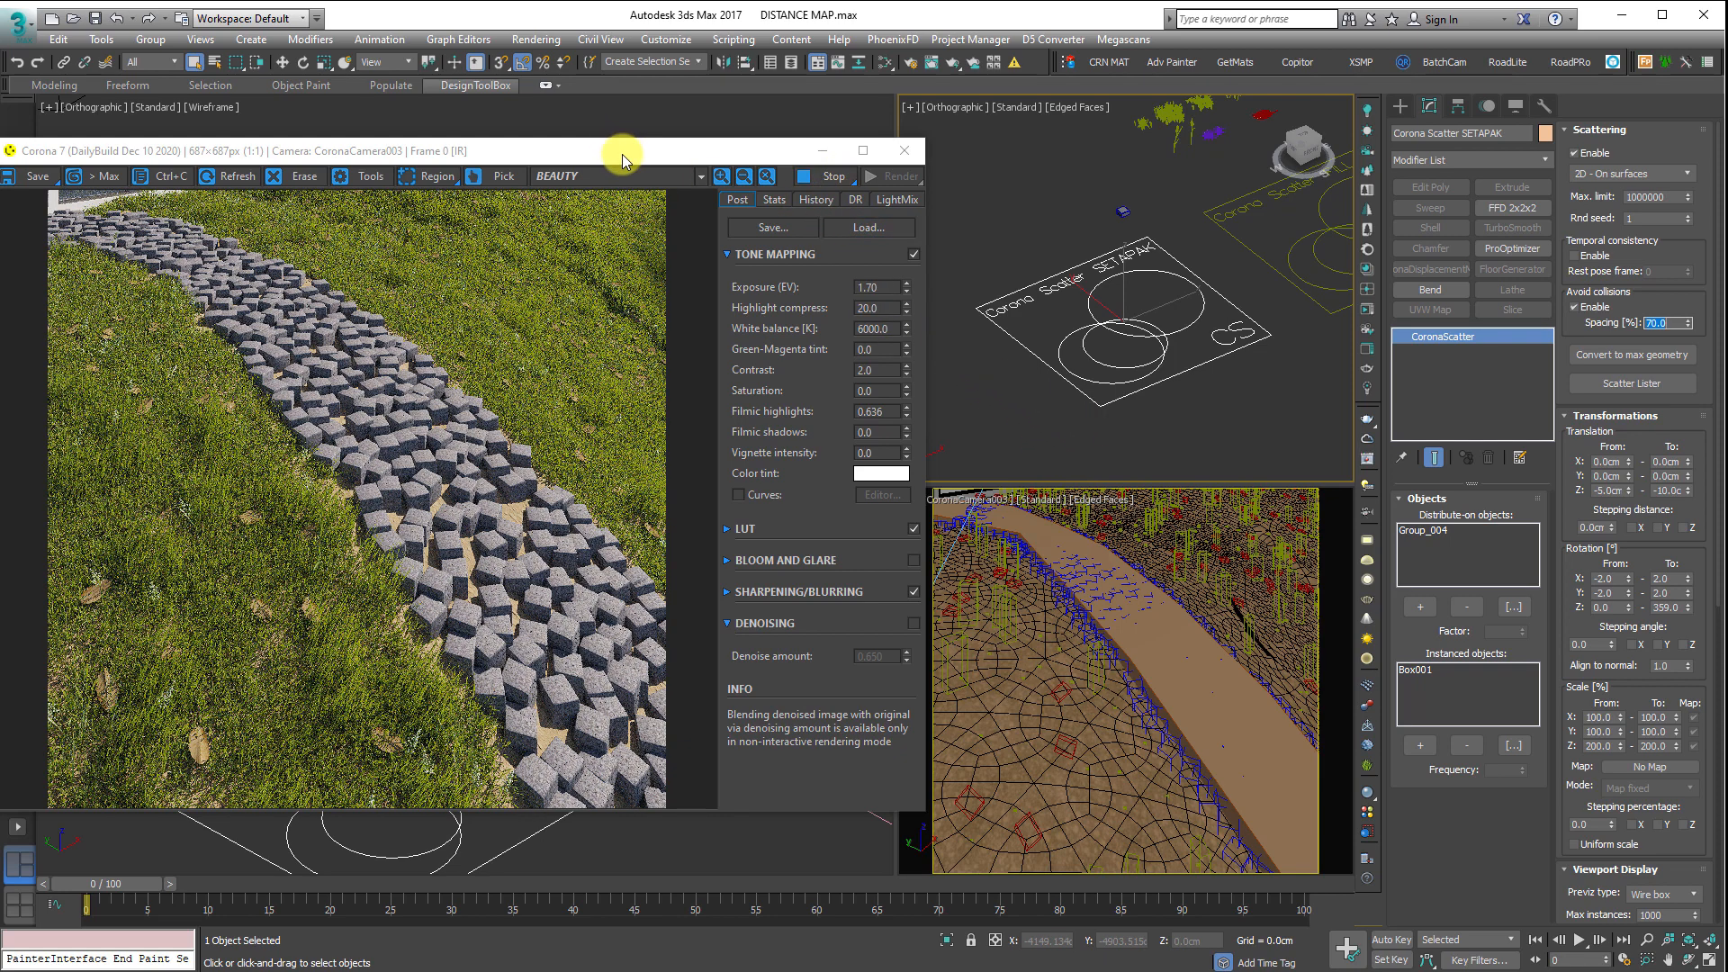
{"action": "left_click_drag", "start_coordinate": [623, 160], "coordinate": [699, 153]}
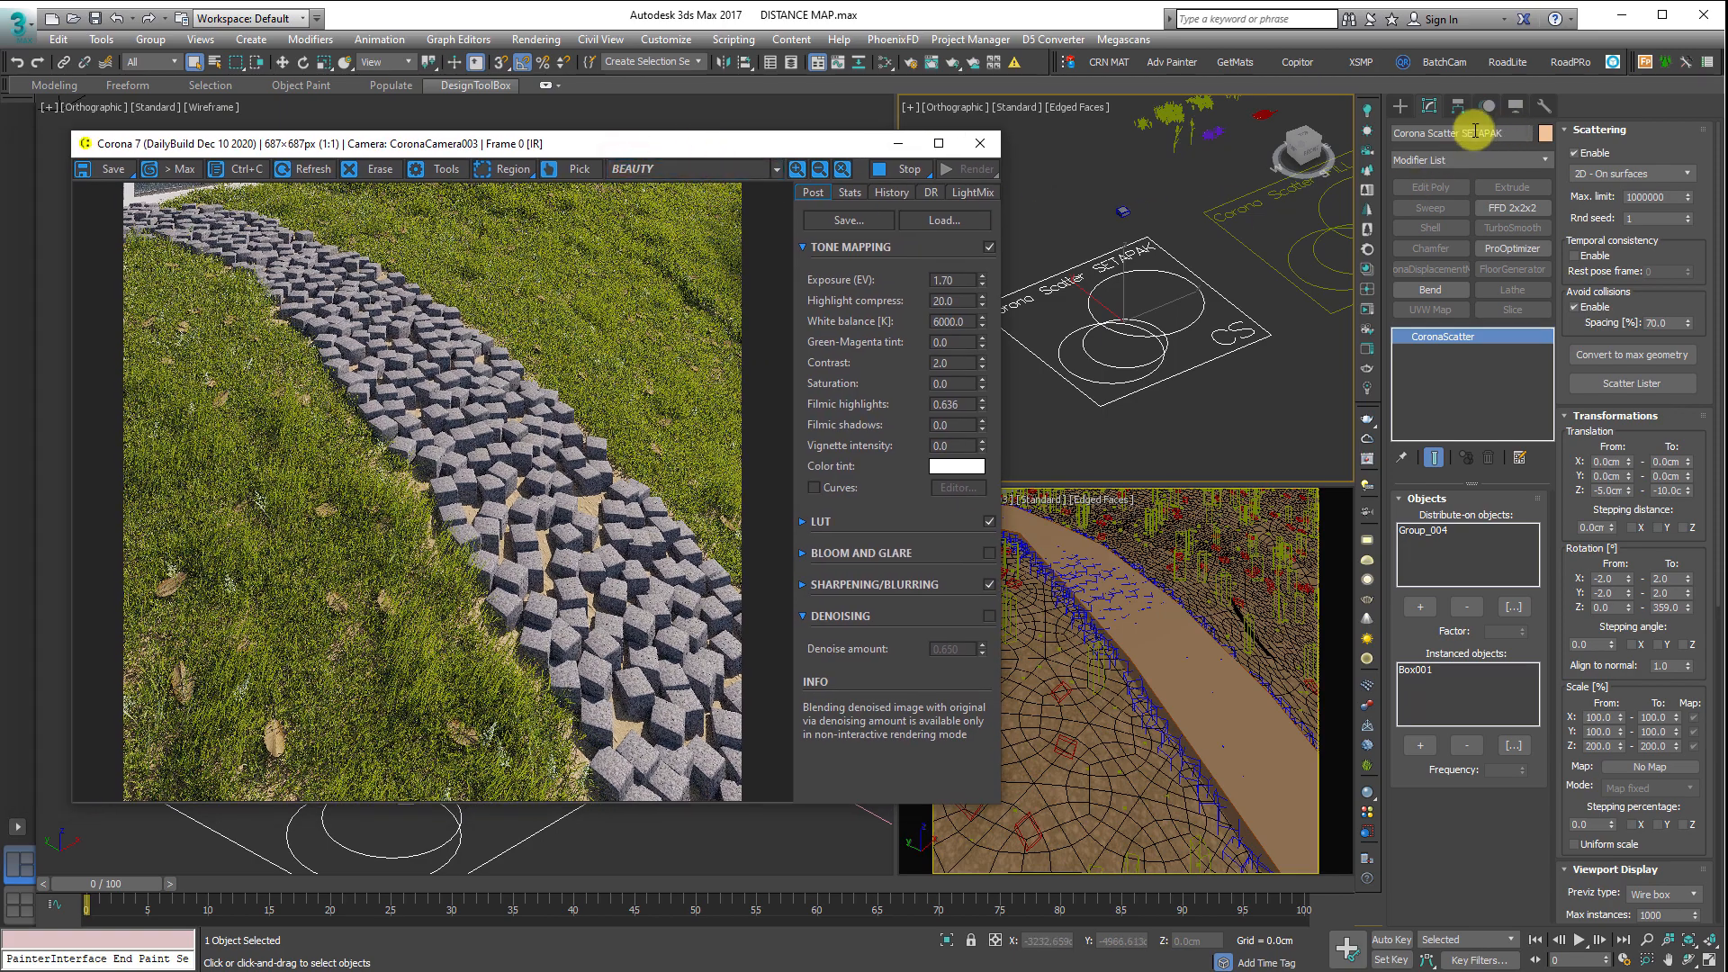